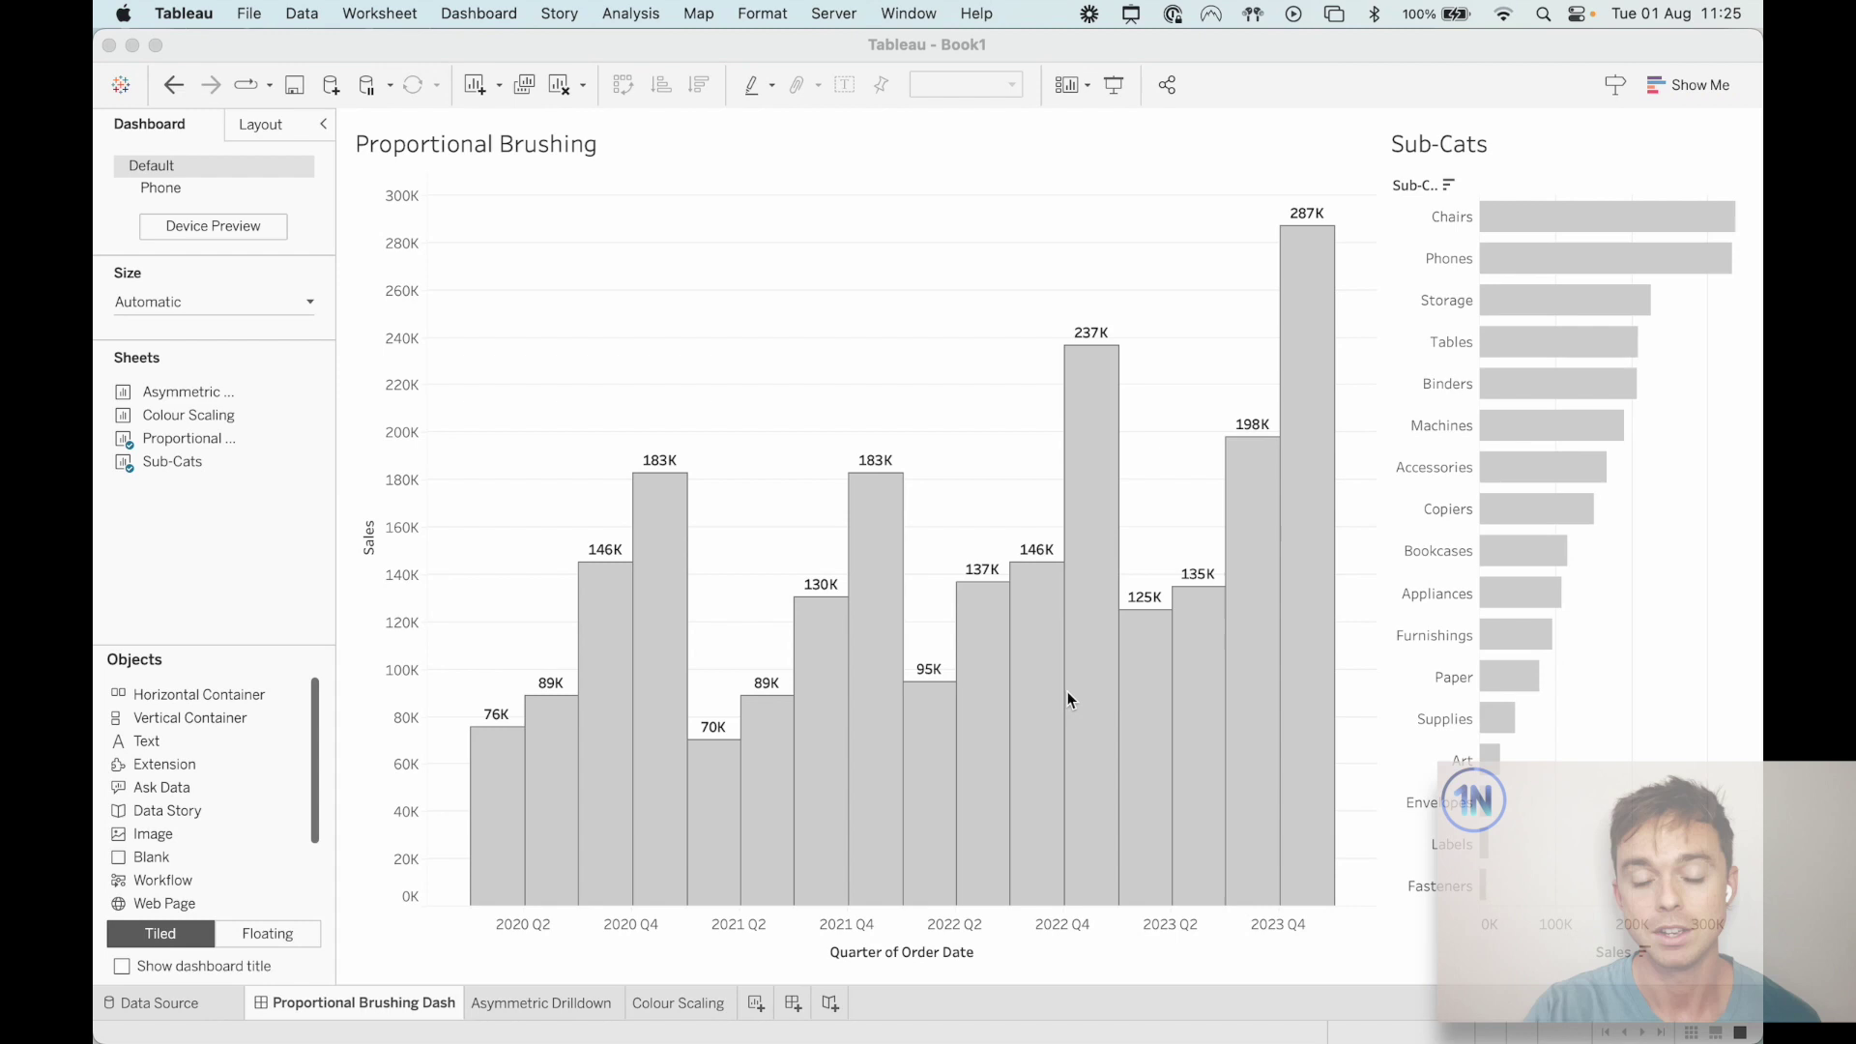
Demonstrate the proportional brushing dashboard by selecting Chairs, extending the selection through Machines in the Sub-Cats chart, and clearing the selection.
left_click(1673, 628)
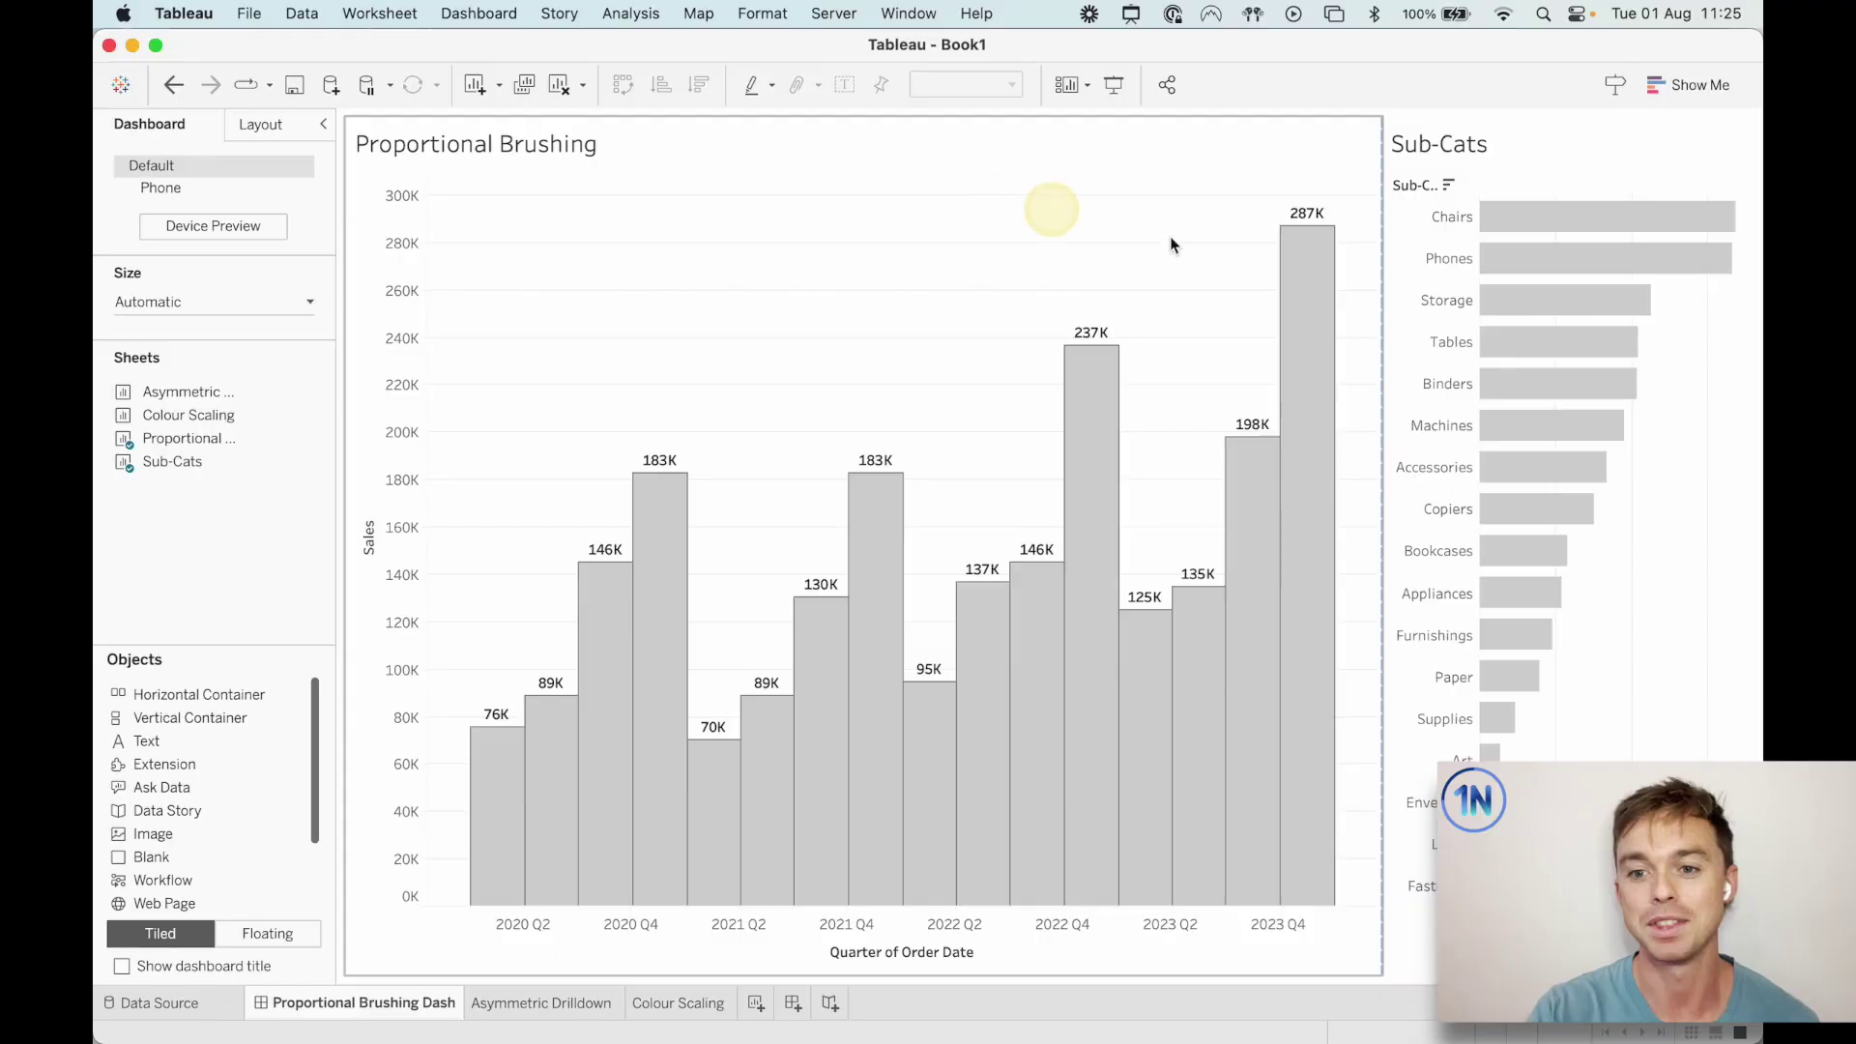
mouse_move(1684, 227)
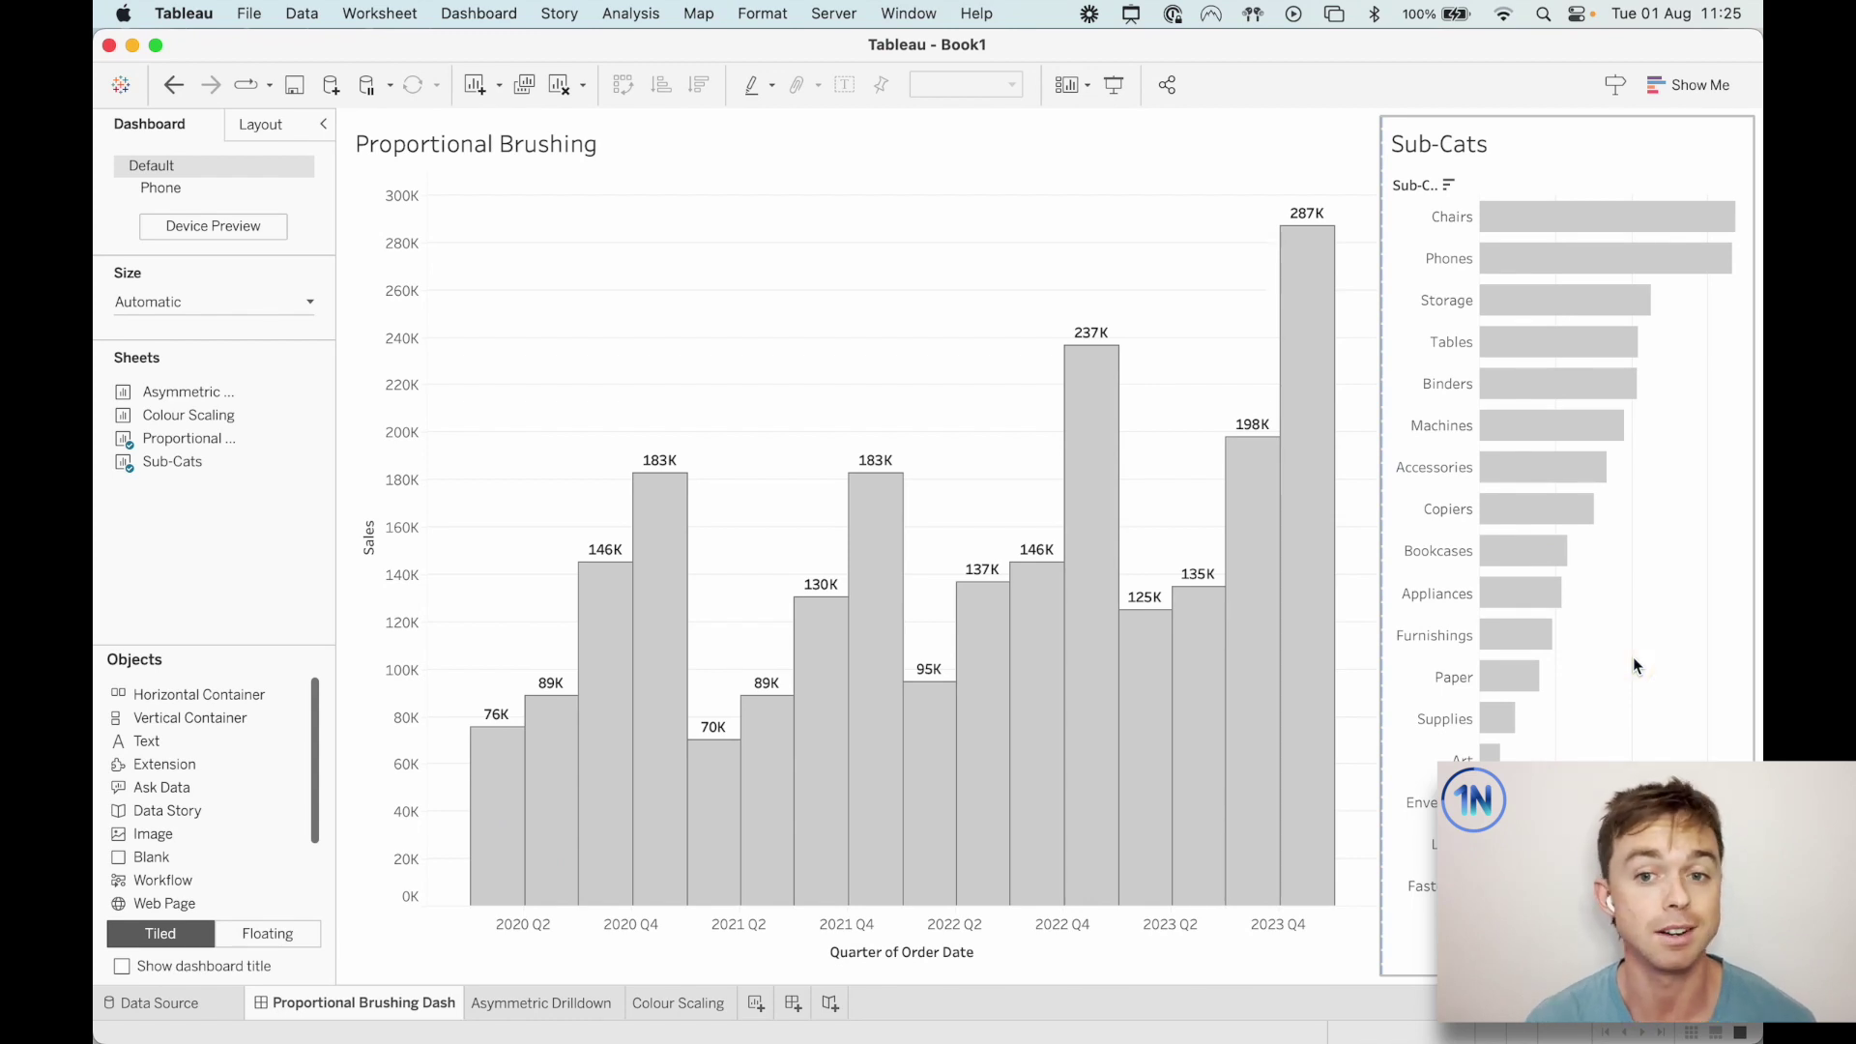
left_click(1610, 222)
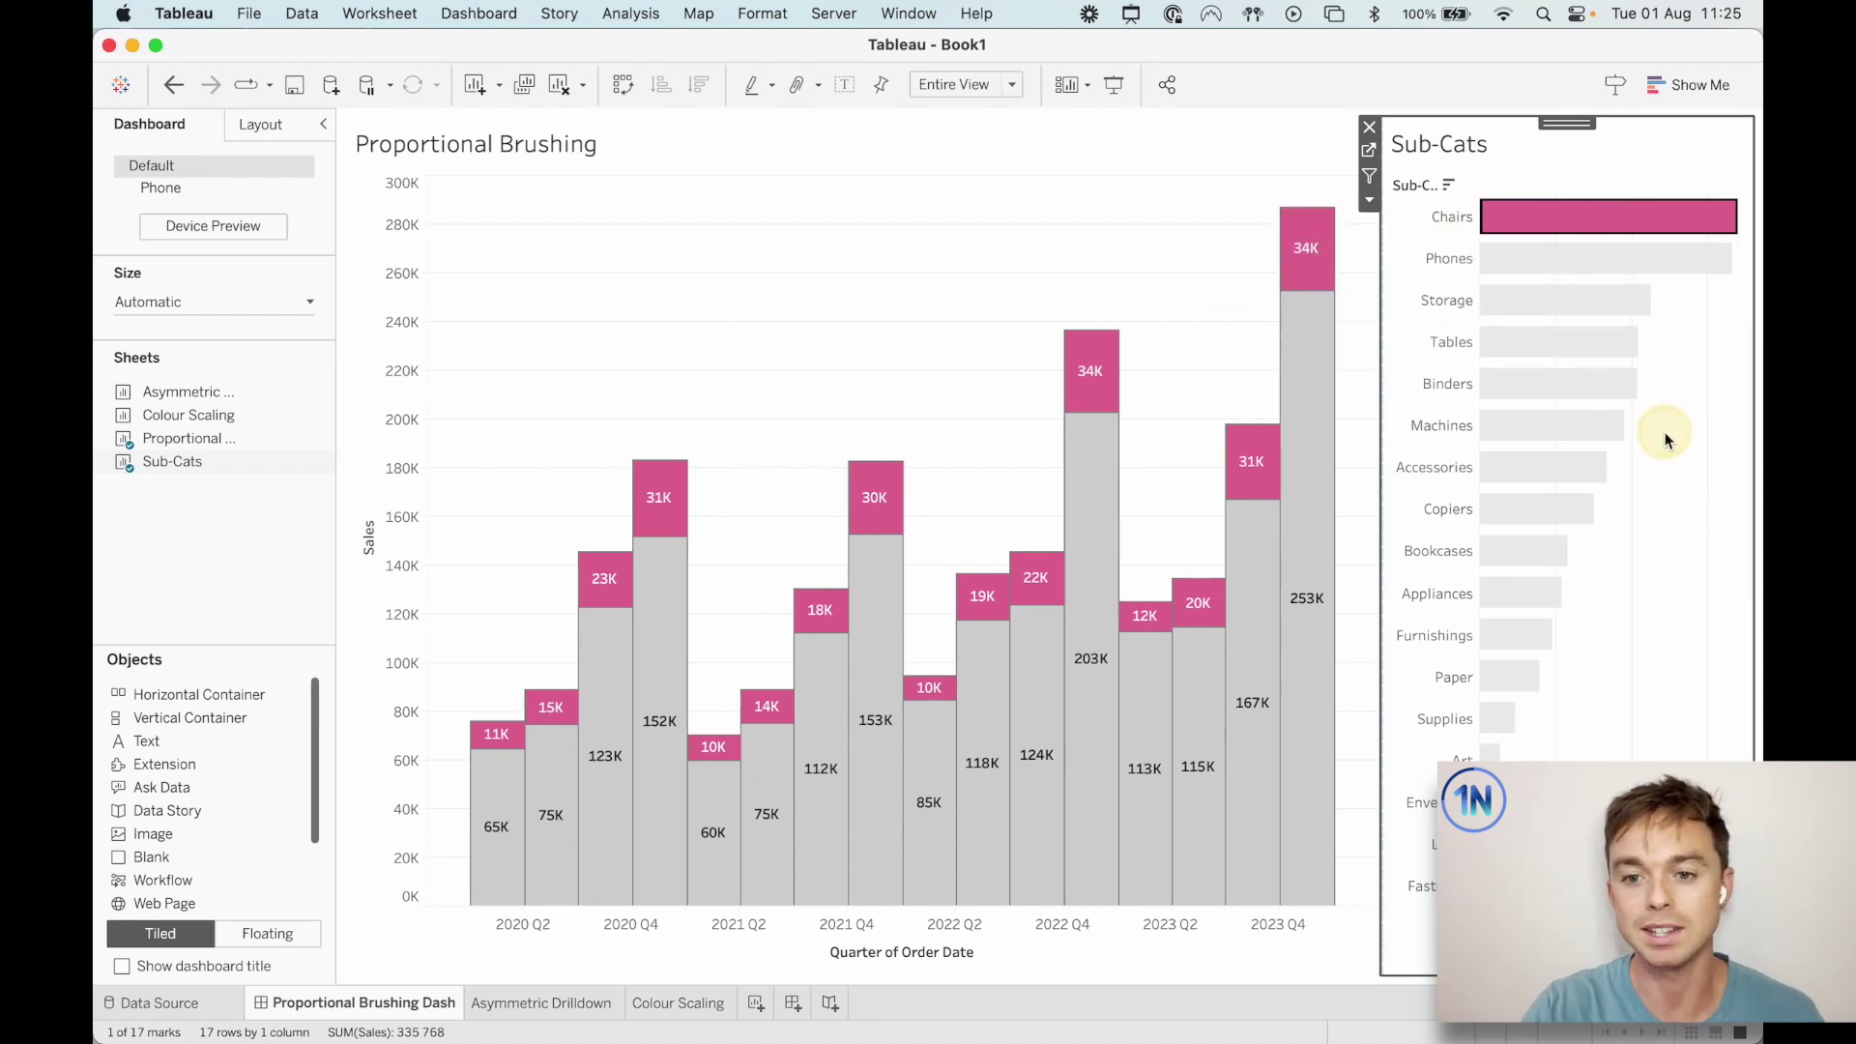
left_click_drag(1664, 431, 1566, 217)
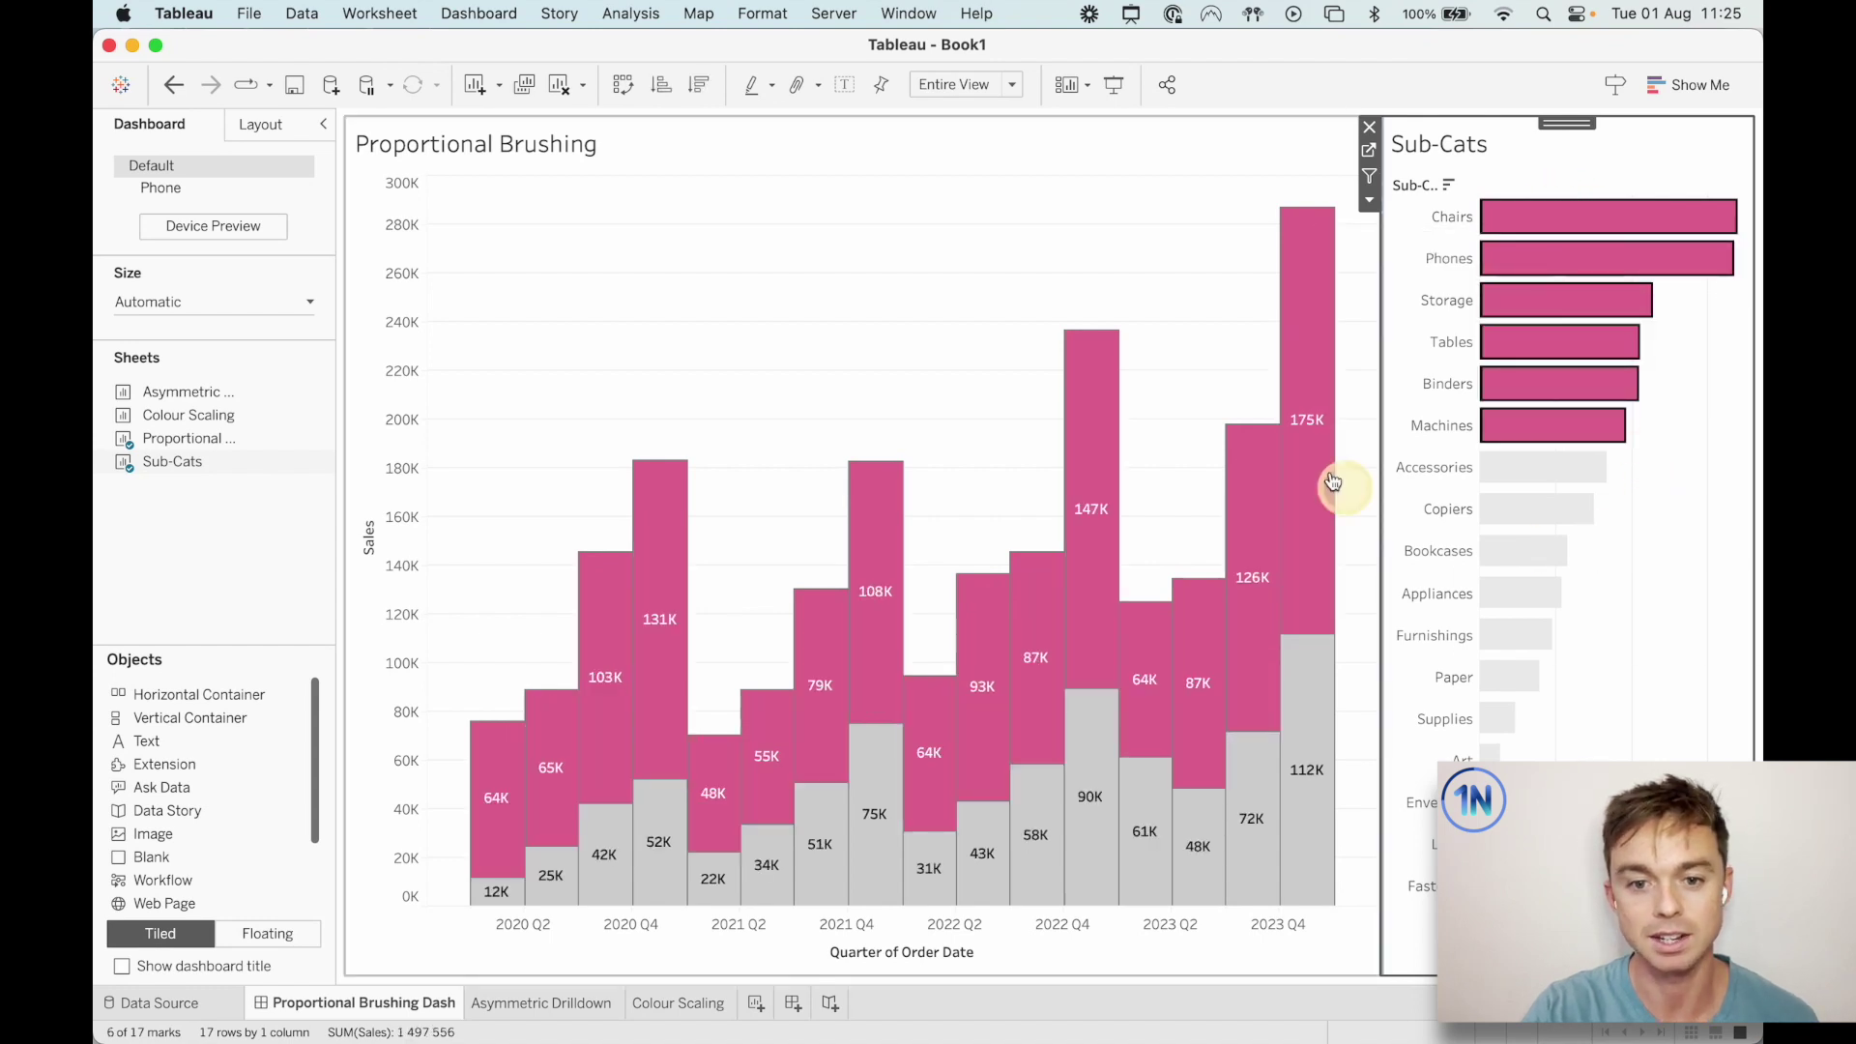
left_click(1233, 387)
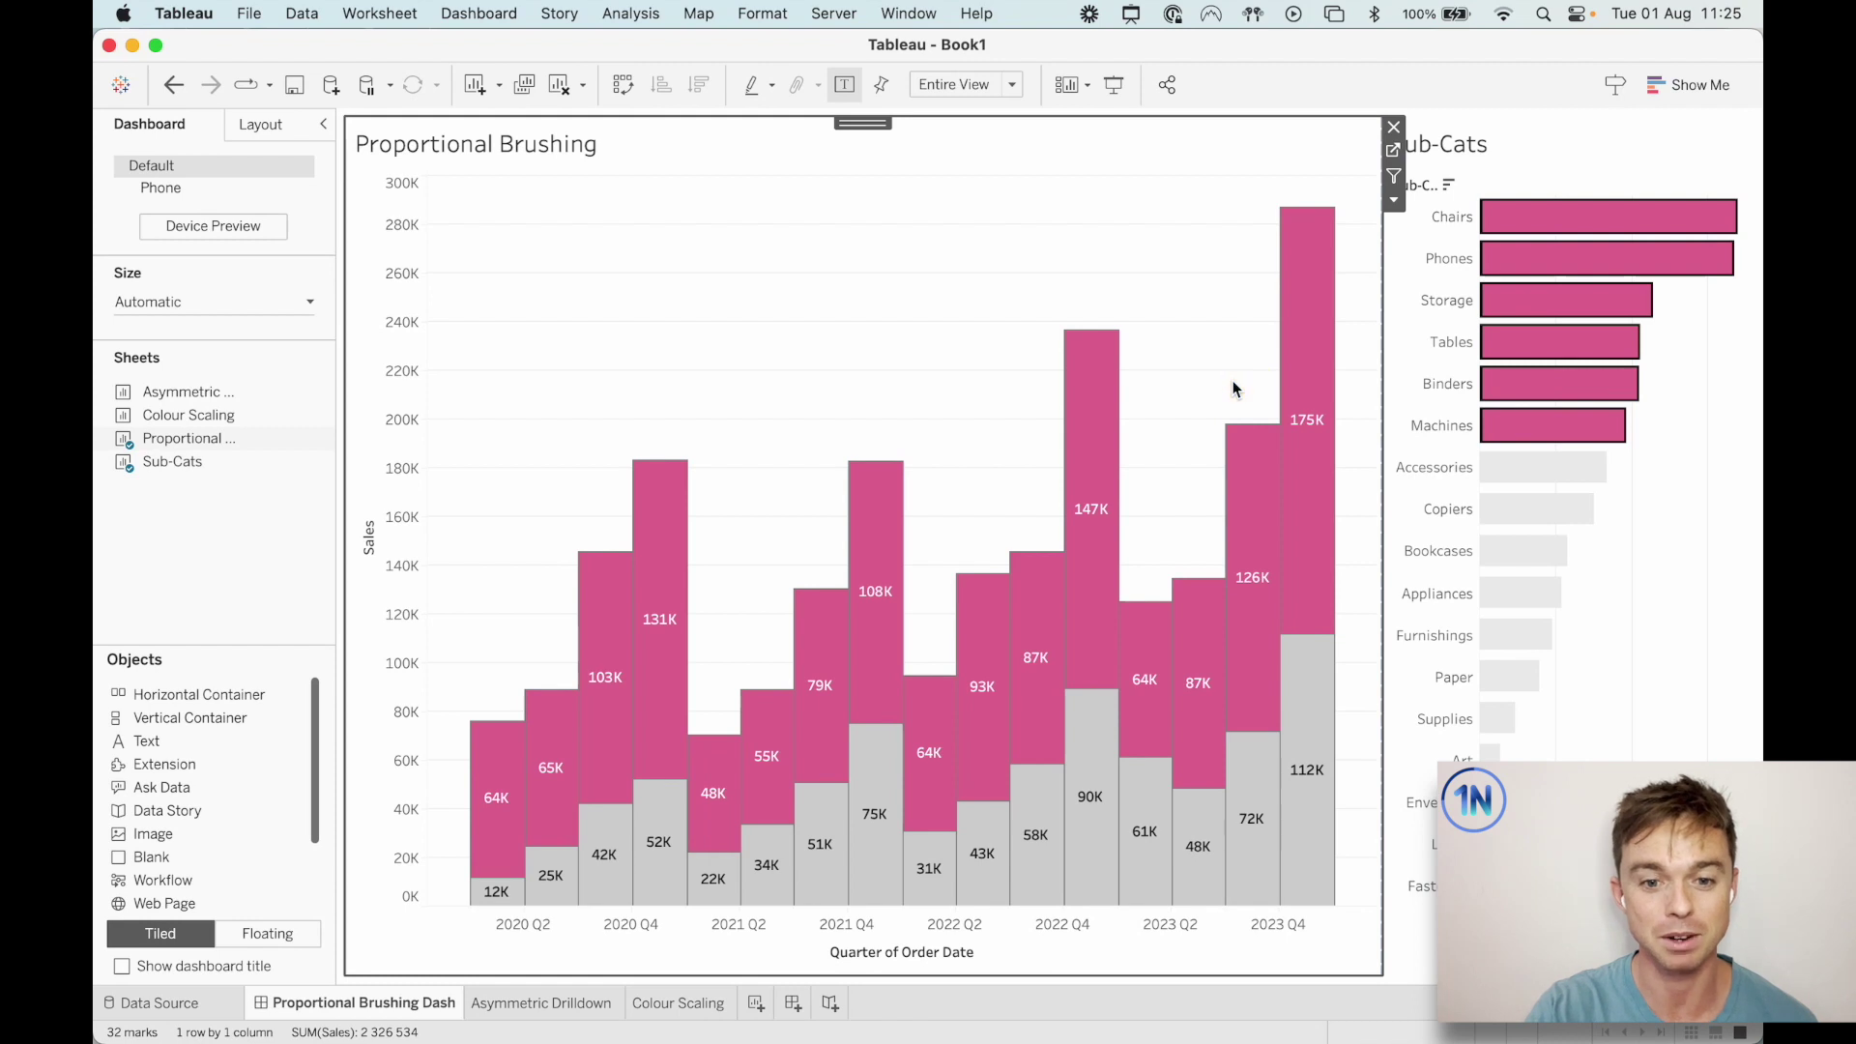
left_click(1642, 553)
left_click(1674, 456)
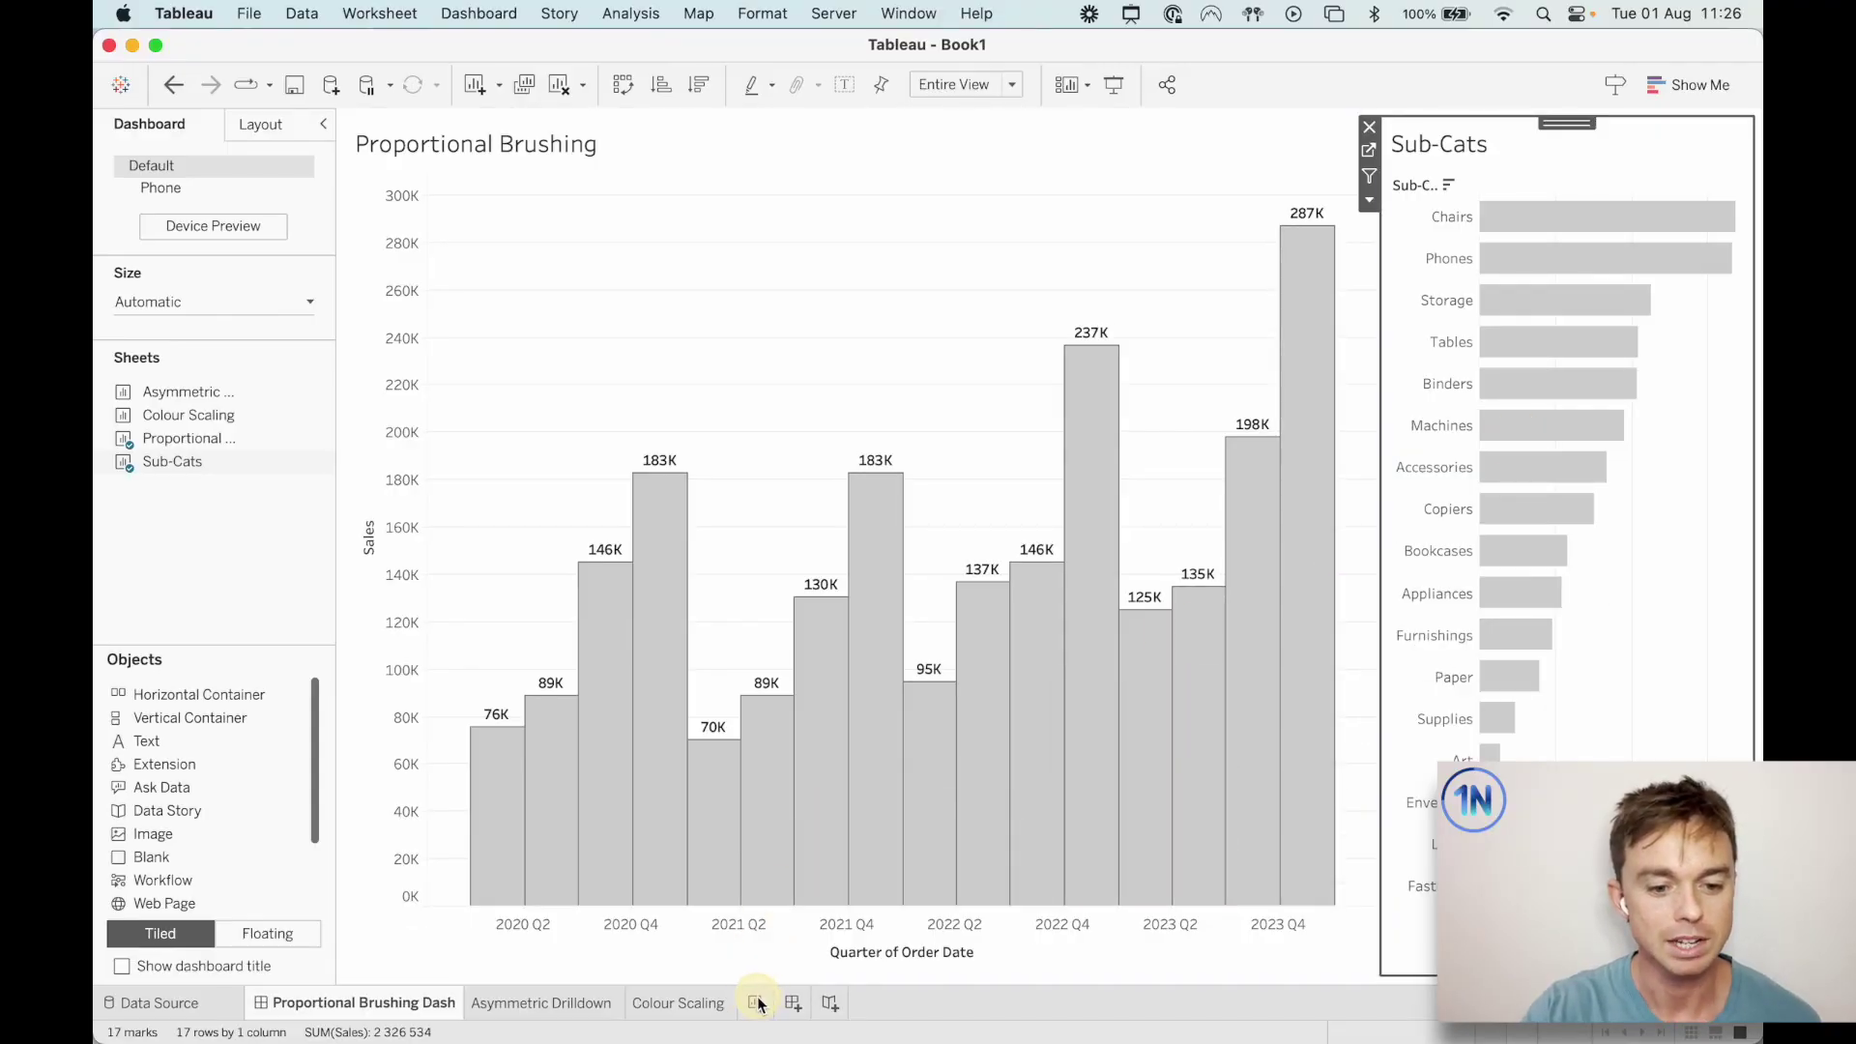
Create a new worksheet with Sub-Category on rows and Sales on columns.
left_click(757, 1003)
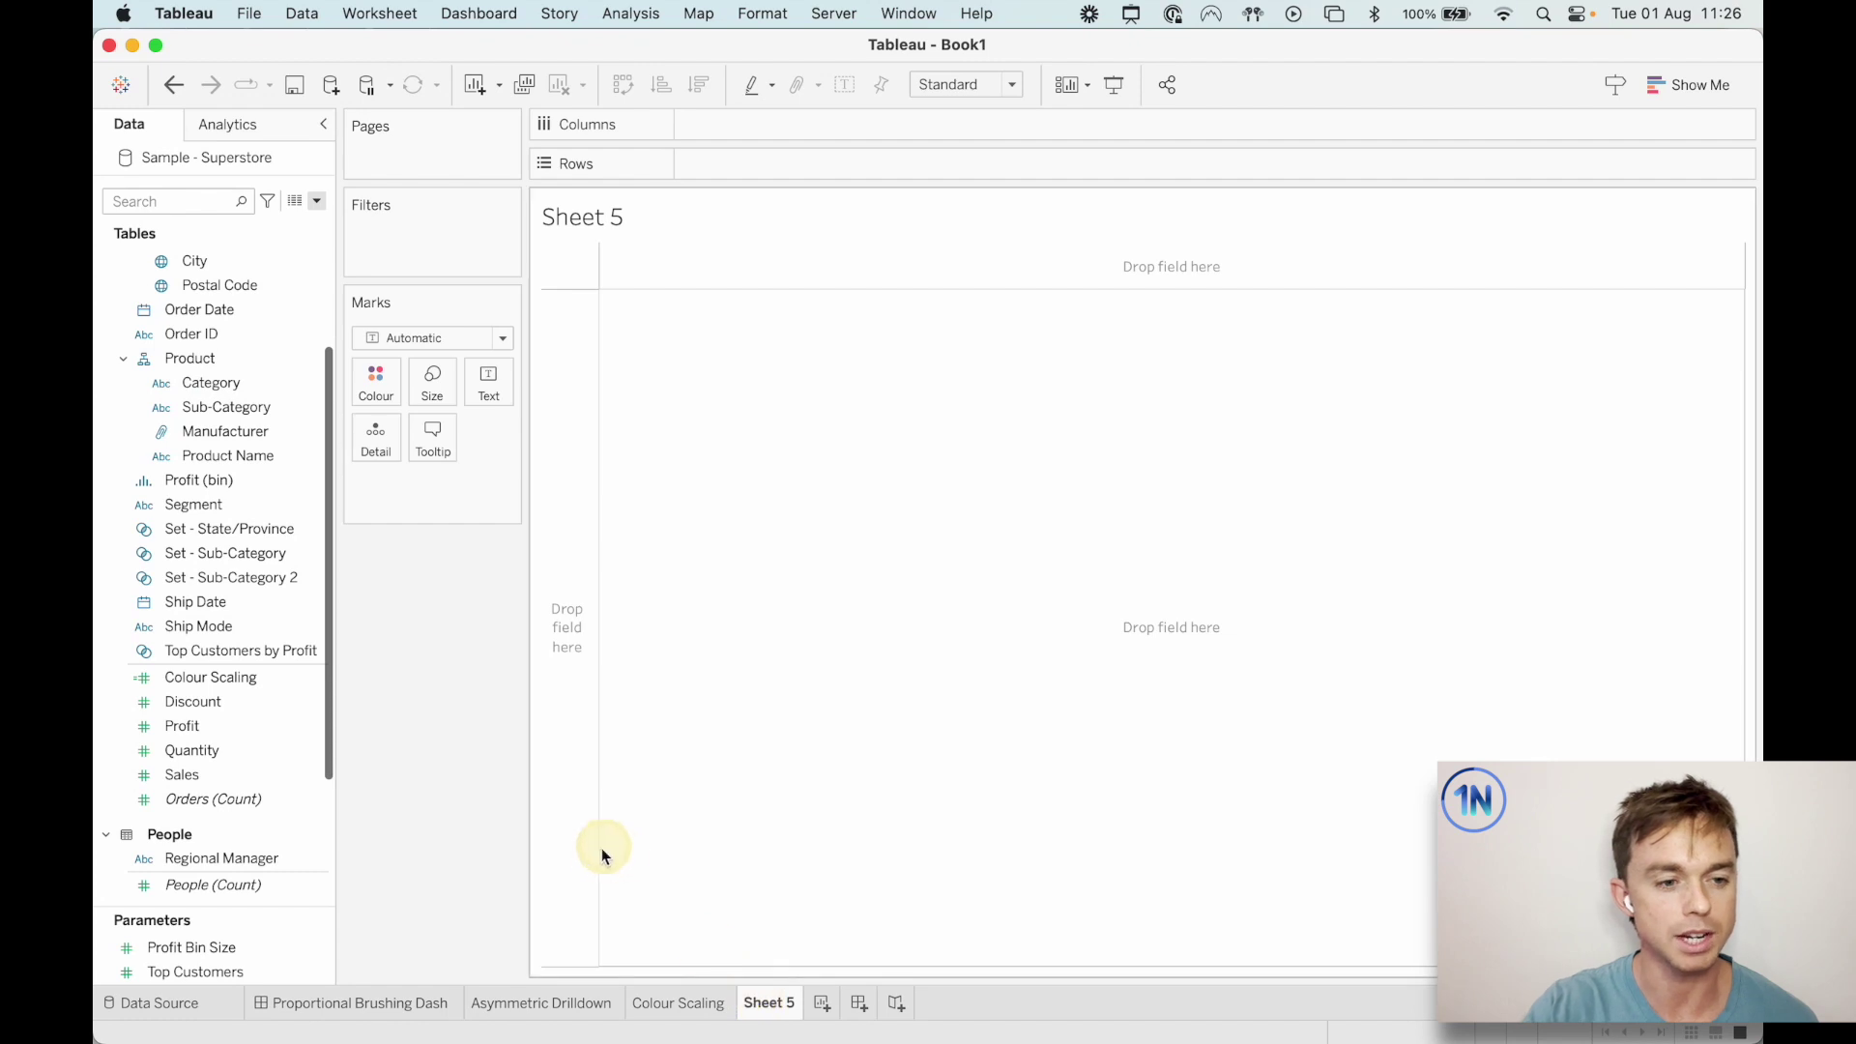
left_click_drag(240, 414, 828, 174)
left_click_drag(198, 775, 740, 118)
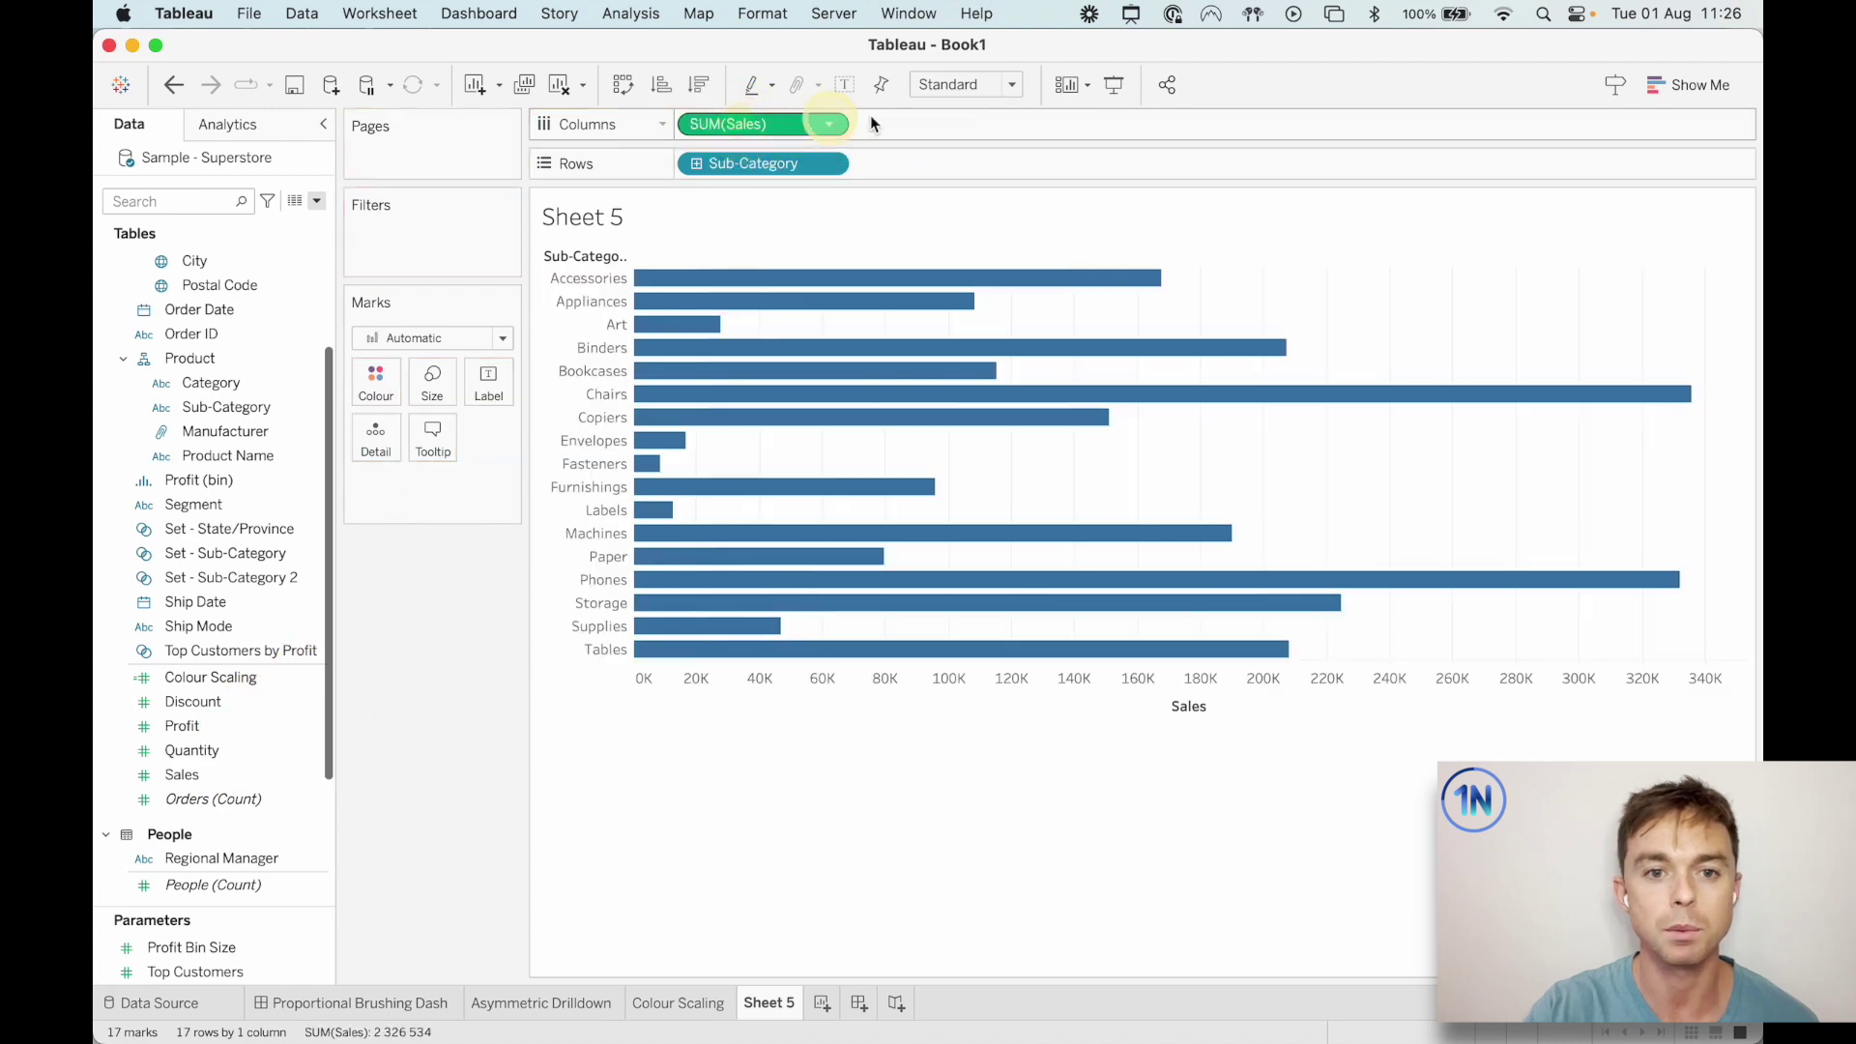
Fit the sub-category bar chart to Entire View and sort its bars in descending order of sales.
left_click(971, 85)
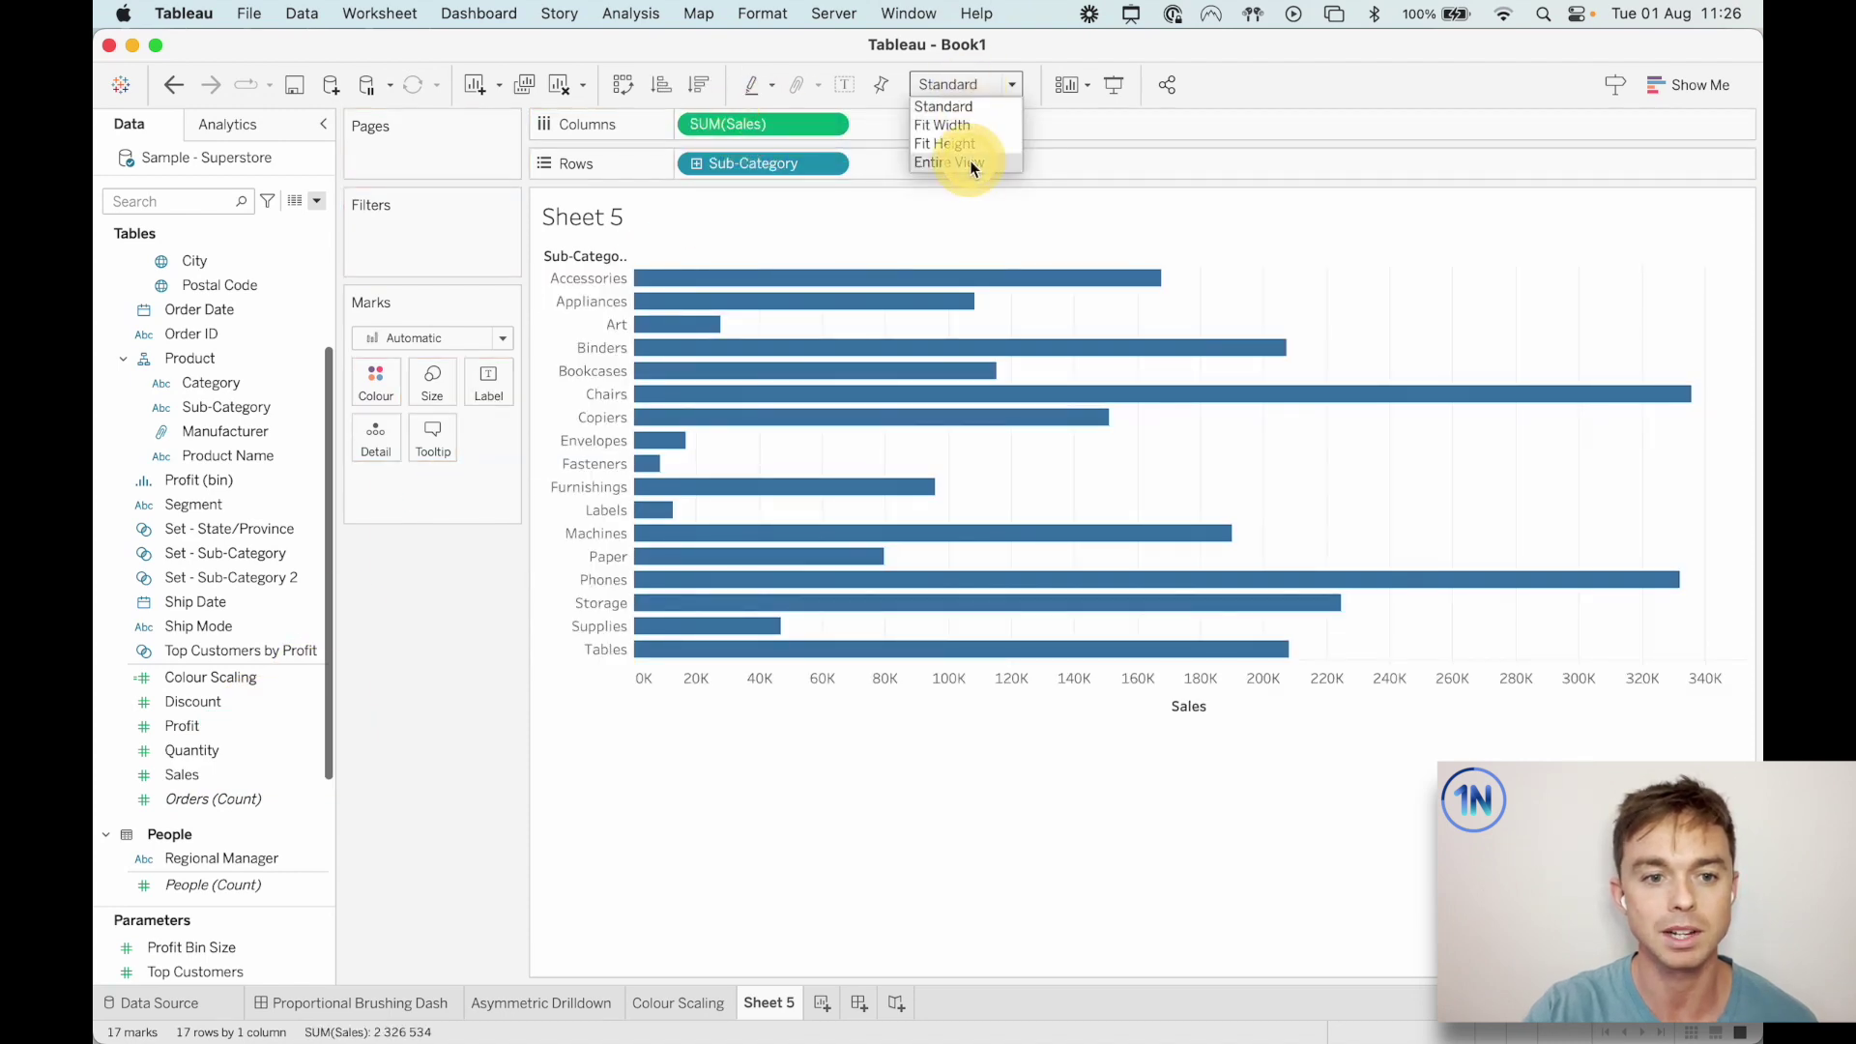
left_click(952, 167)
left_click(691, 87)
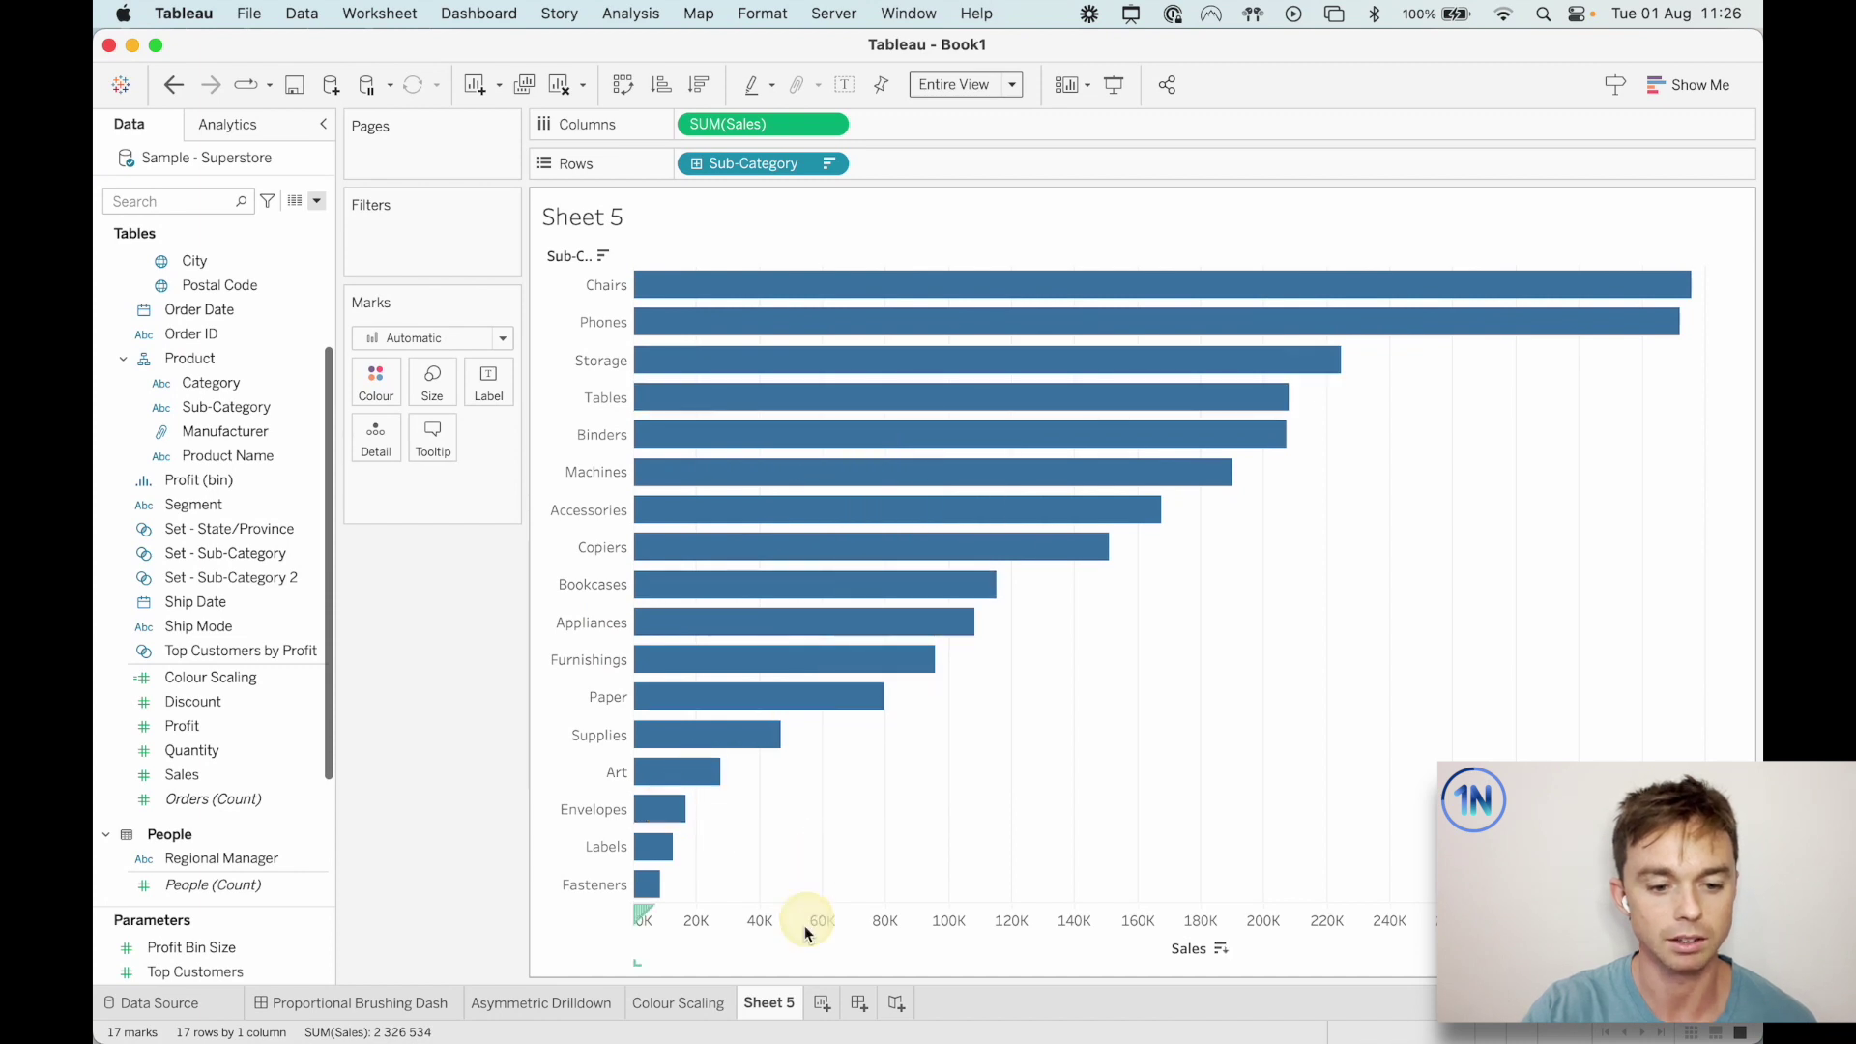
Rename the worksheet as Sub-Category Sales.
double_click(771, 1002)
type("Sub")
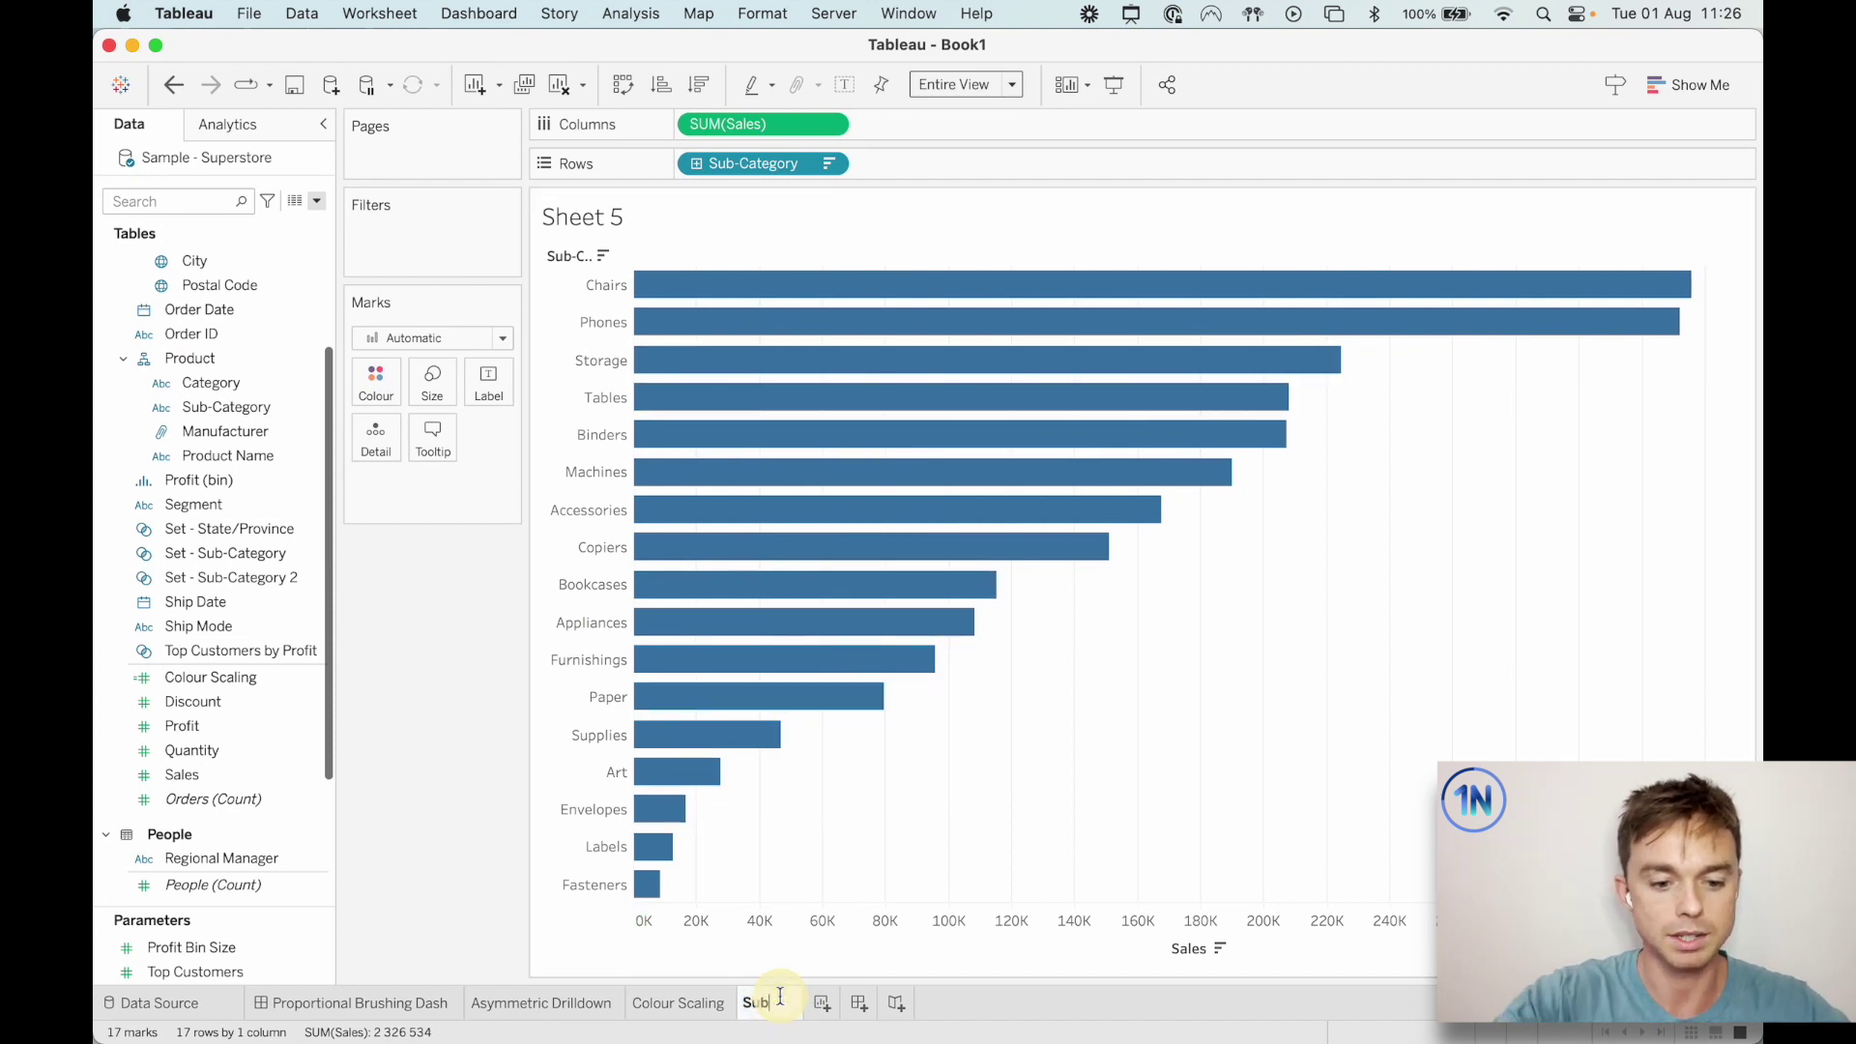
type("-Categor")
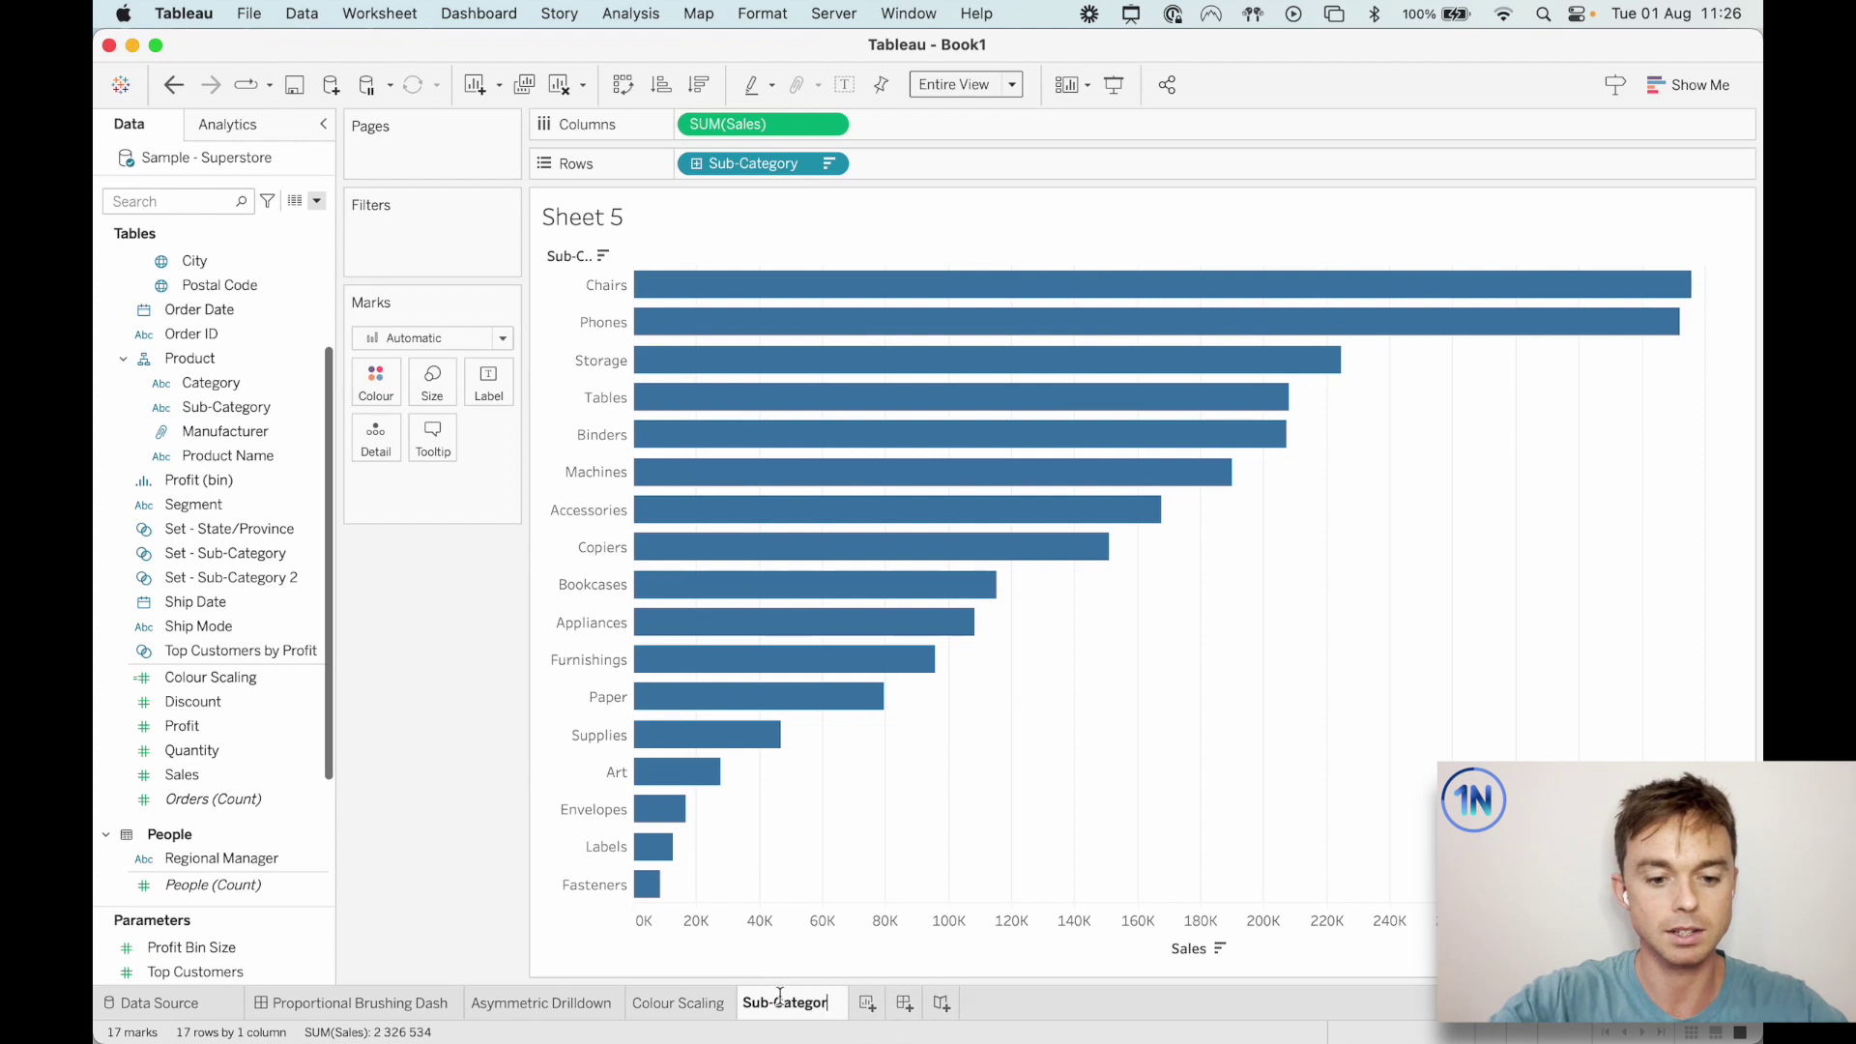
type("y Sales")
key("Return")
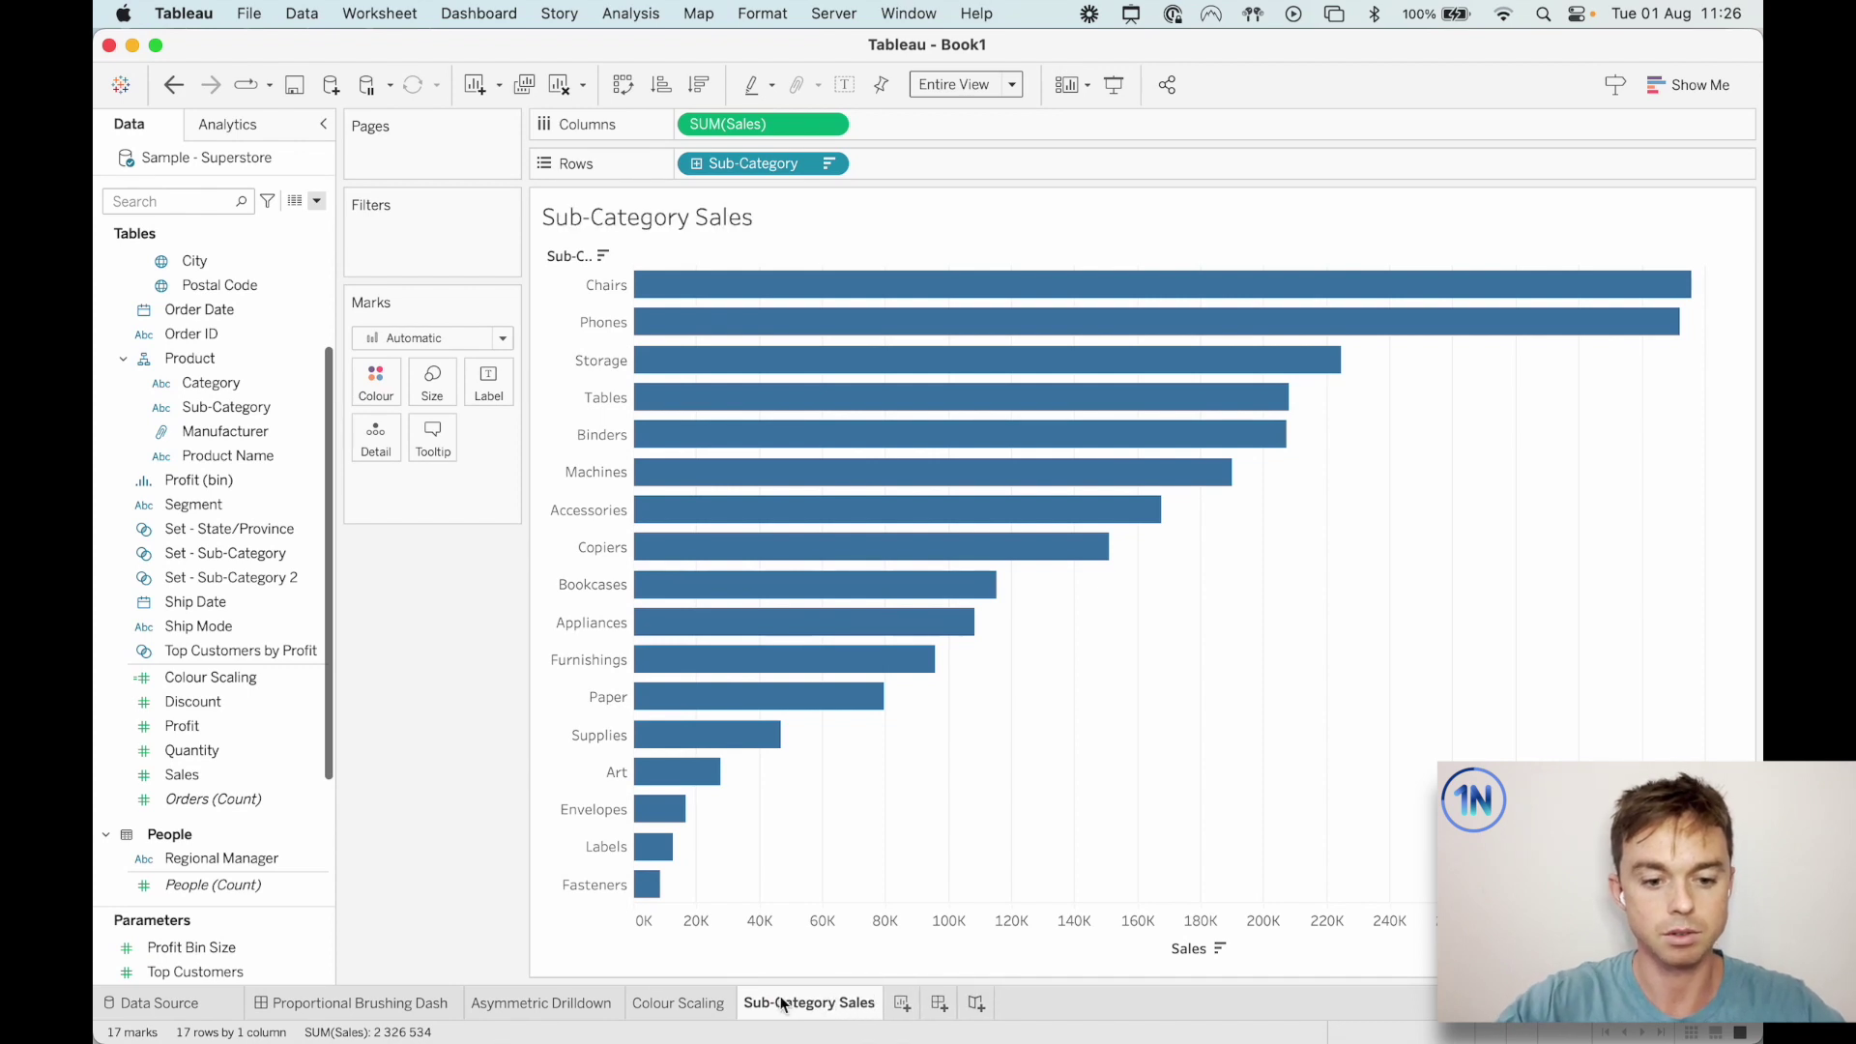
Create another worksheet with Order Date as a continuous QUARTER on columns.
left_click(896, 1008)
scroll(259, 348, "up", 4)
left_click_drag(235, 479, 763, 118)
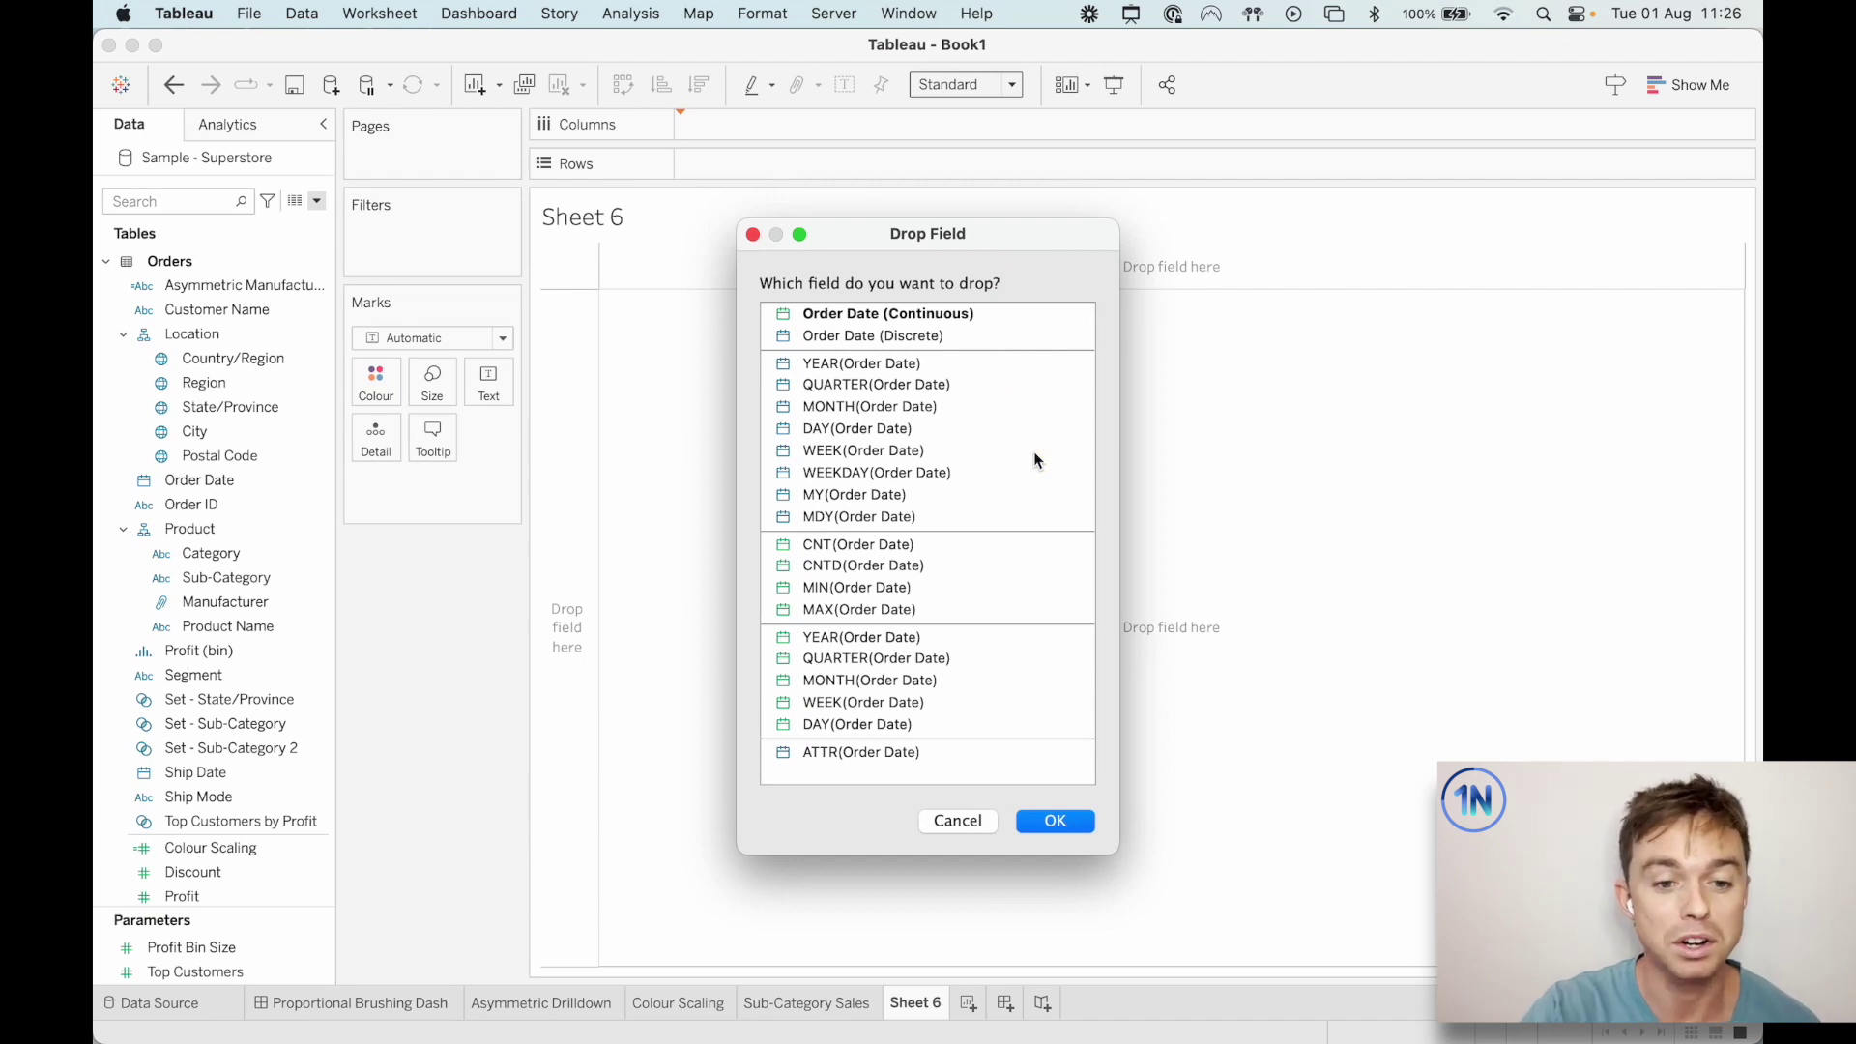
left_click(914, 661)
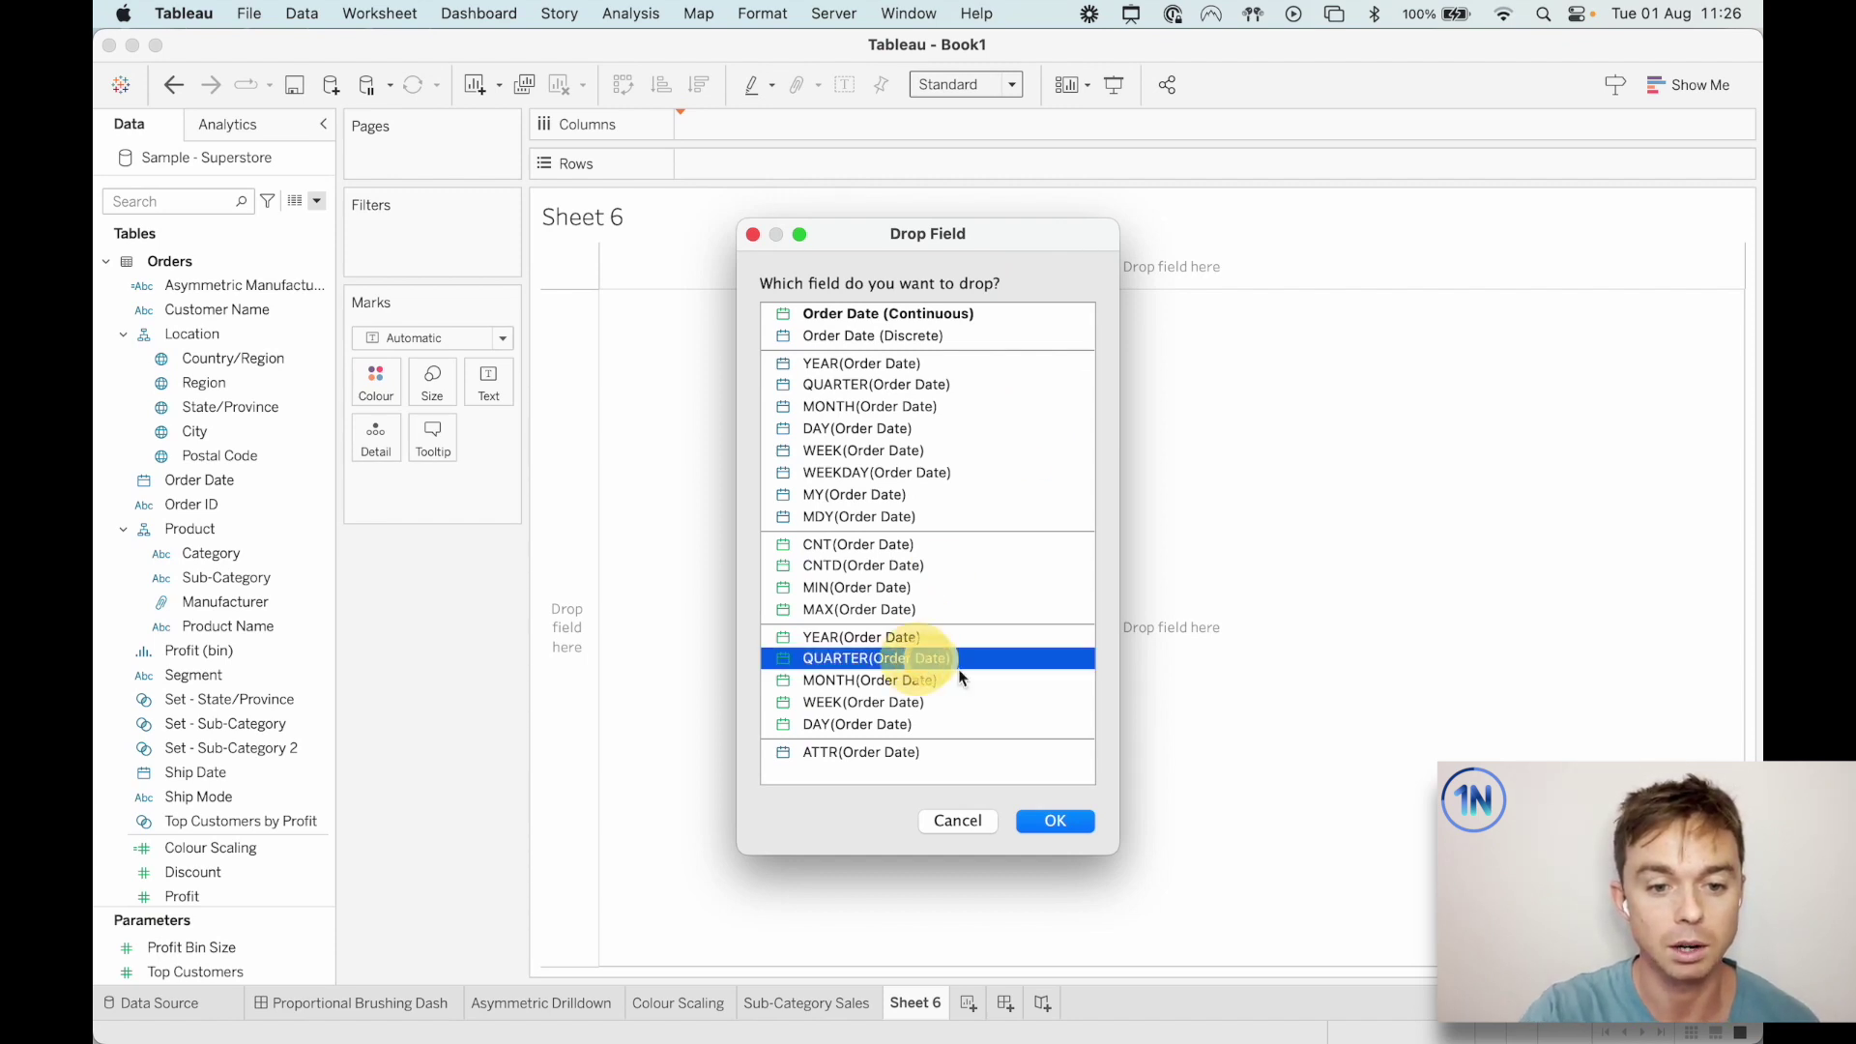
left_click(1069, 818)
Add Sales to rows and change the mark type to Bar.
scroll(203, 831, "down", 3)
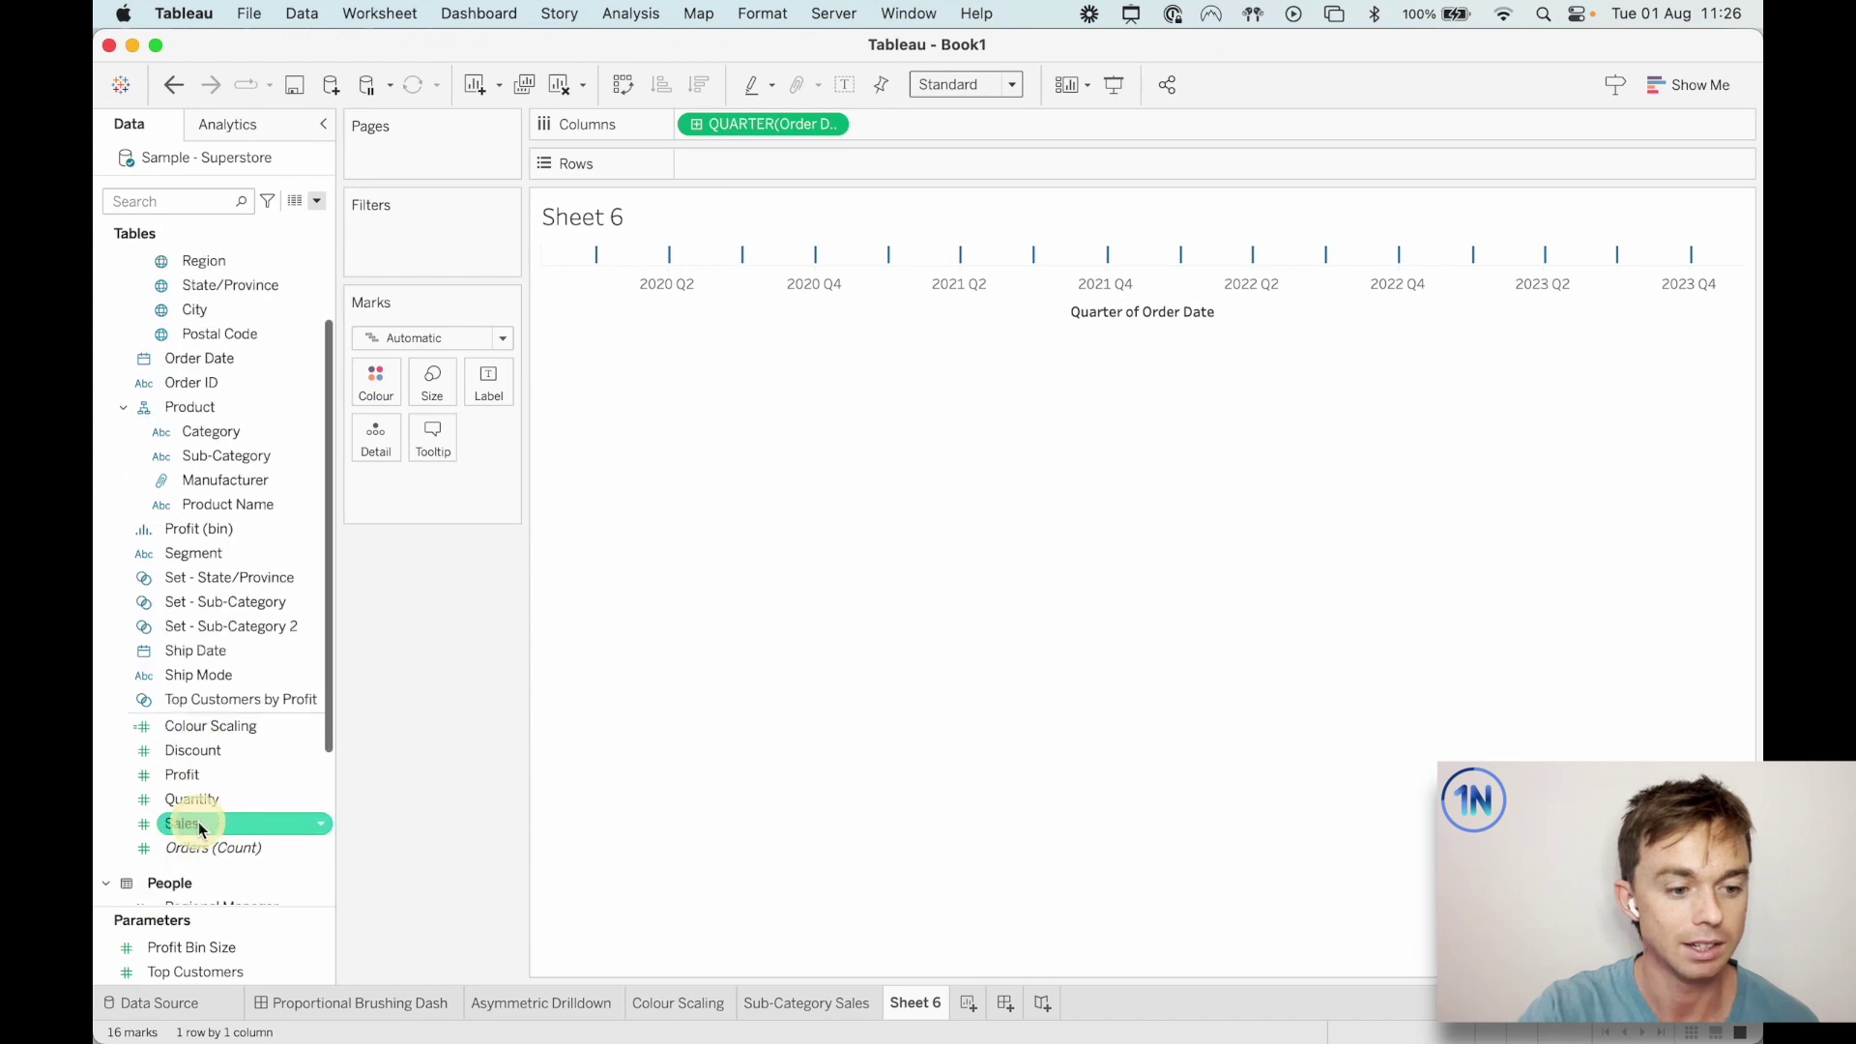
left_click_drag(211, 823, 764, 161)
left_click(460, 346)
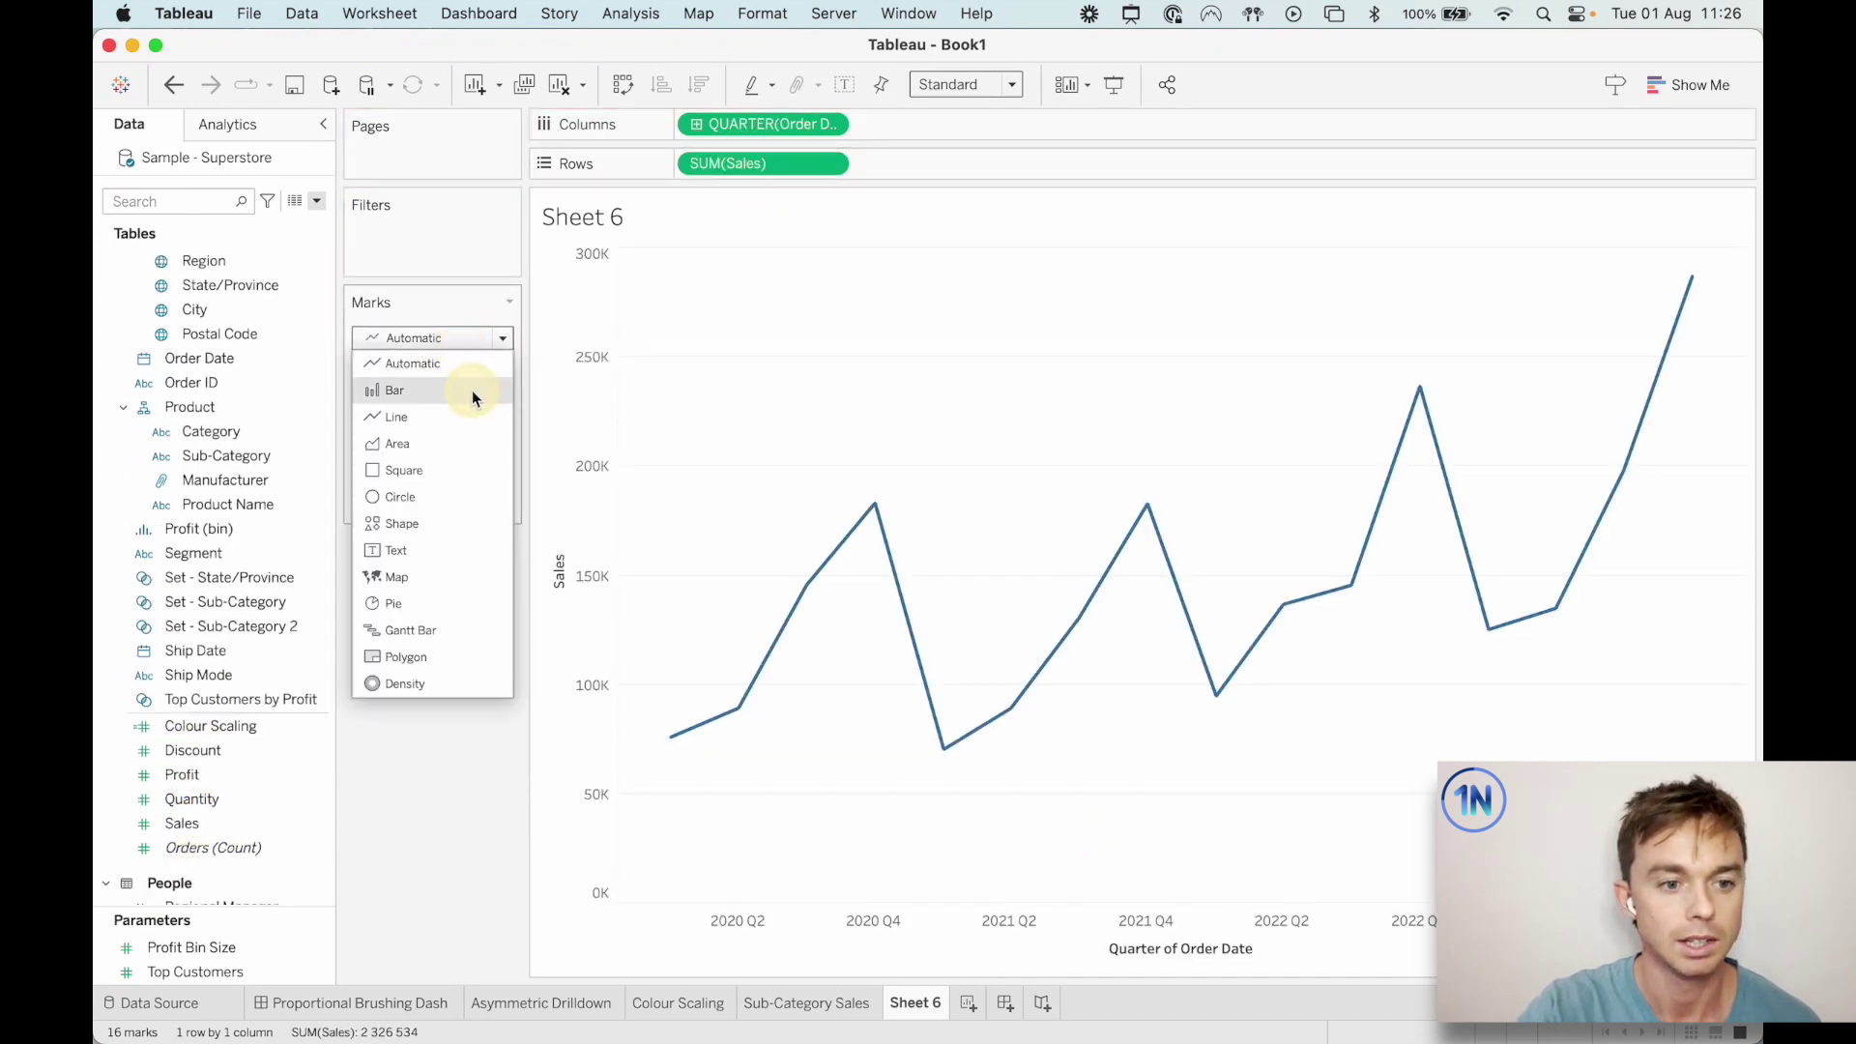
left_click(472, 390)
Rename the quarterly sales worksheet as Sales Over Time.
left_click(914, 1001)
left_click(914, 1002)
type("Sales Over Time")
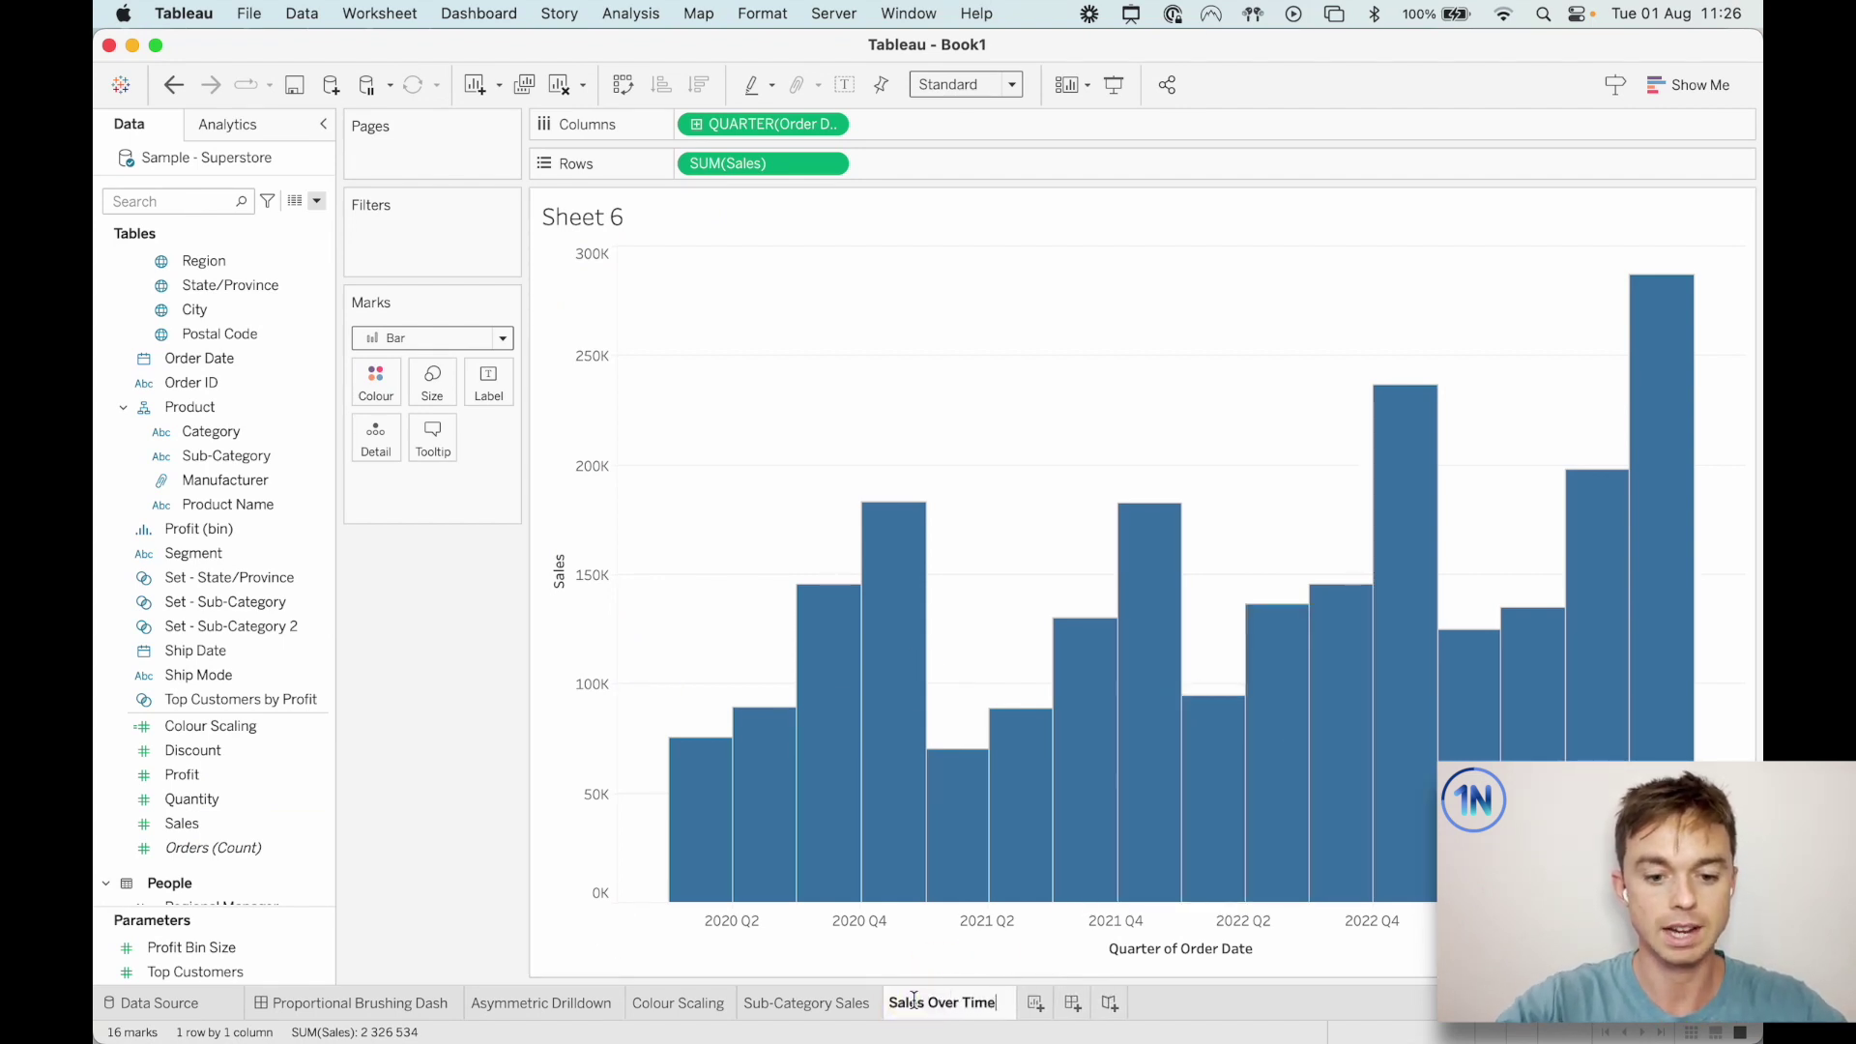
key("Return")
left_click(773, 1004)
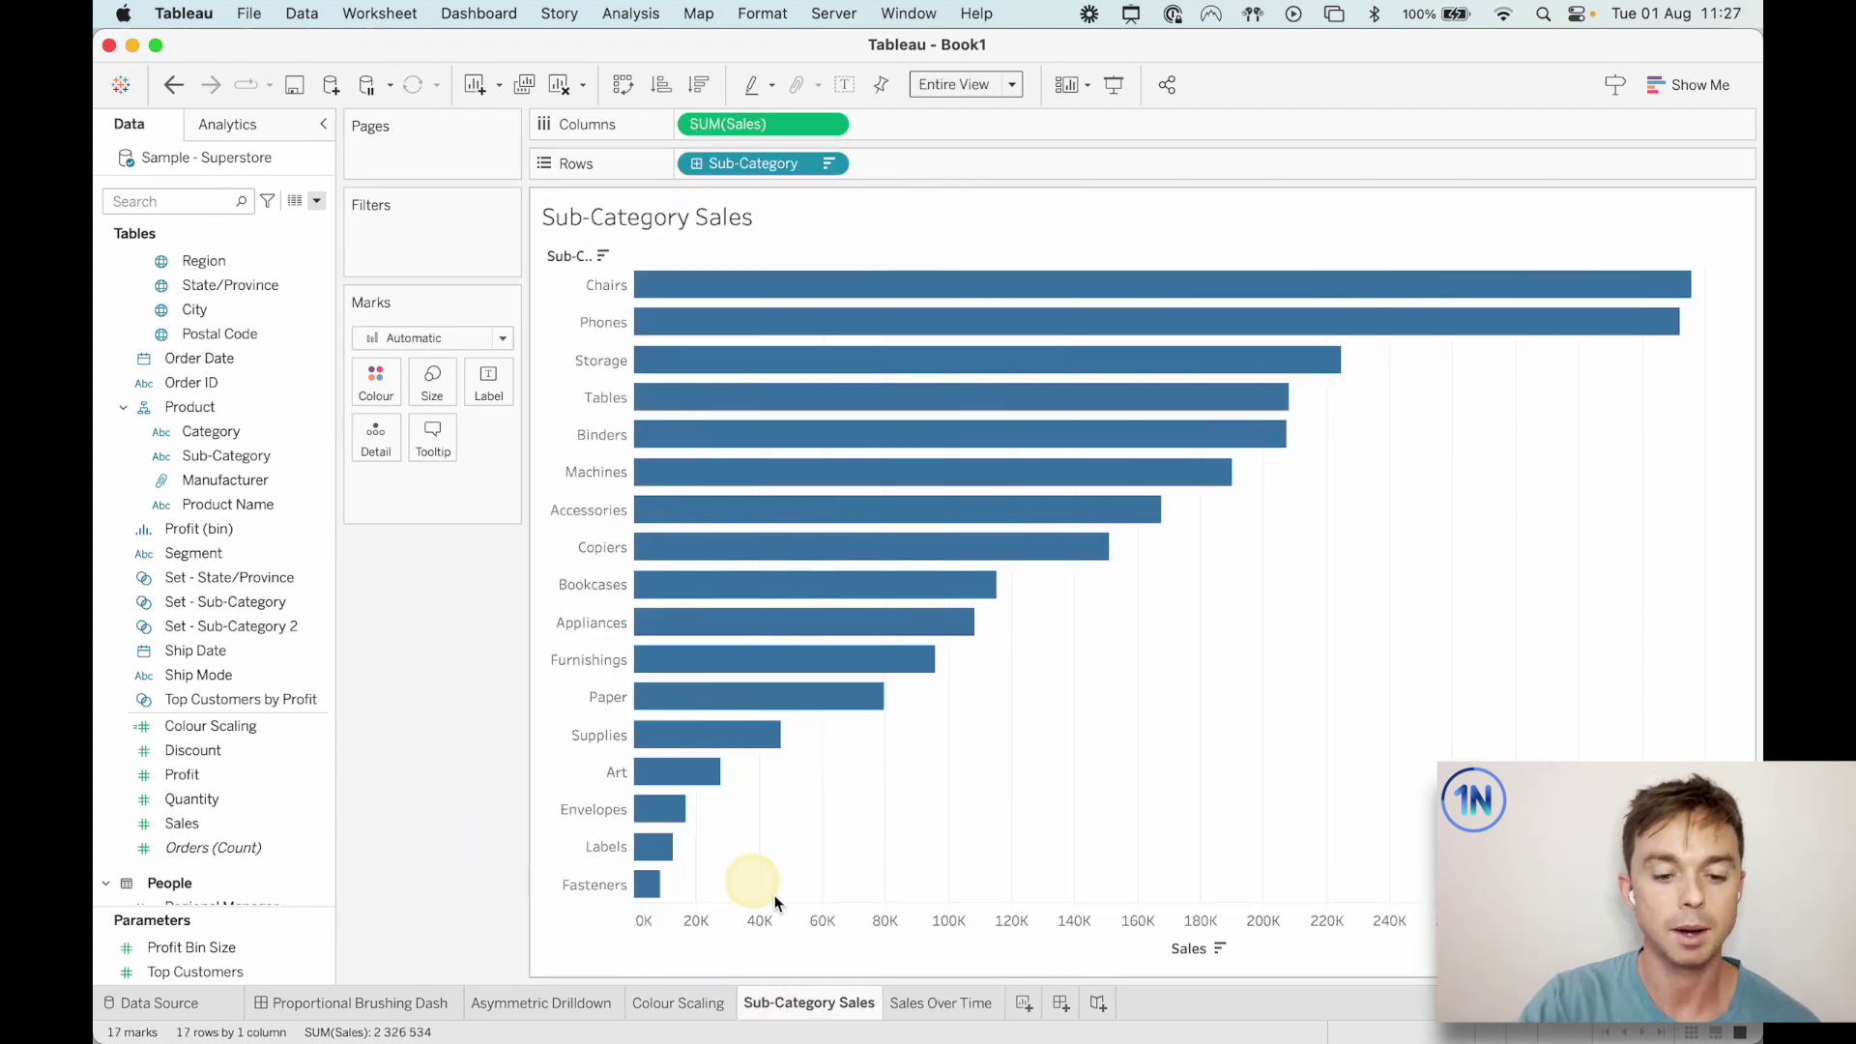
left_click(904, 1003)
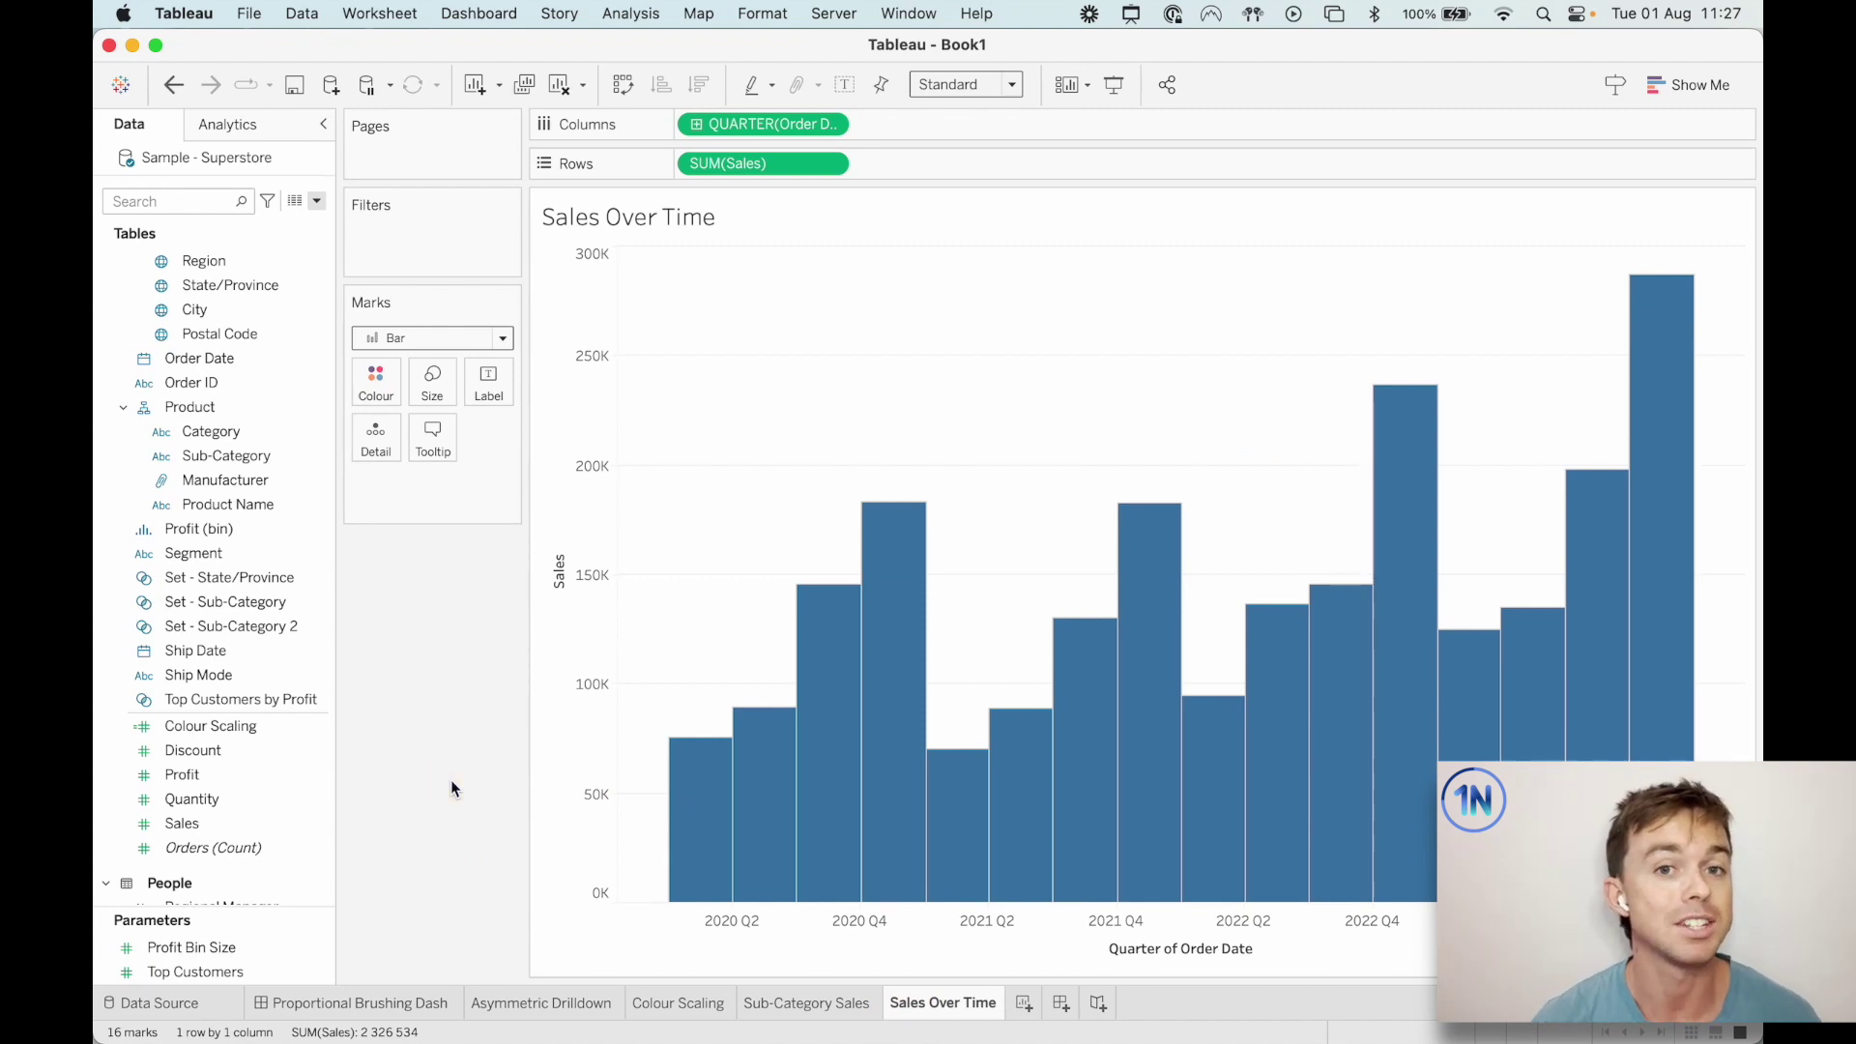
Create a set from the Sub-Category field named Sub-Category Set (PB) with some members selected.
left_click(258, 556)
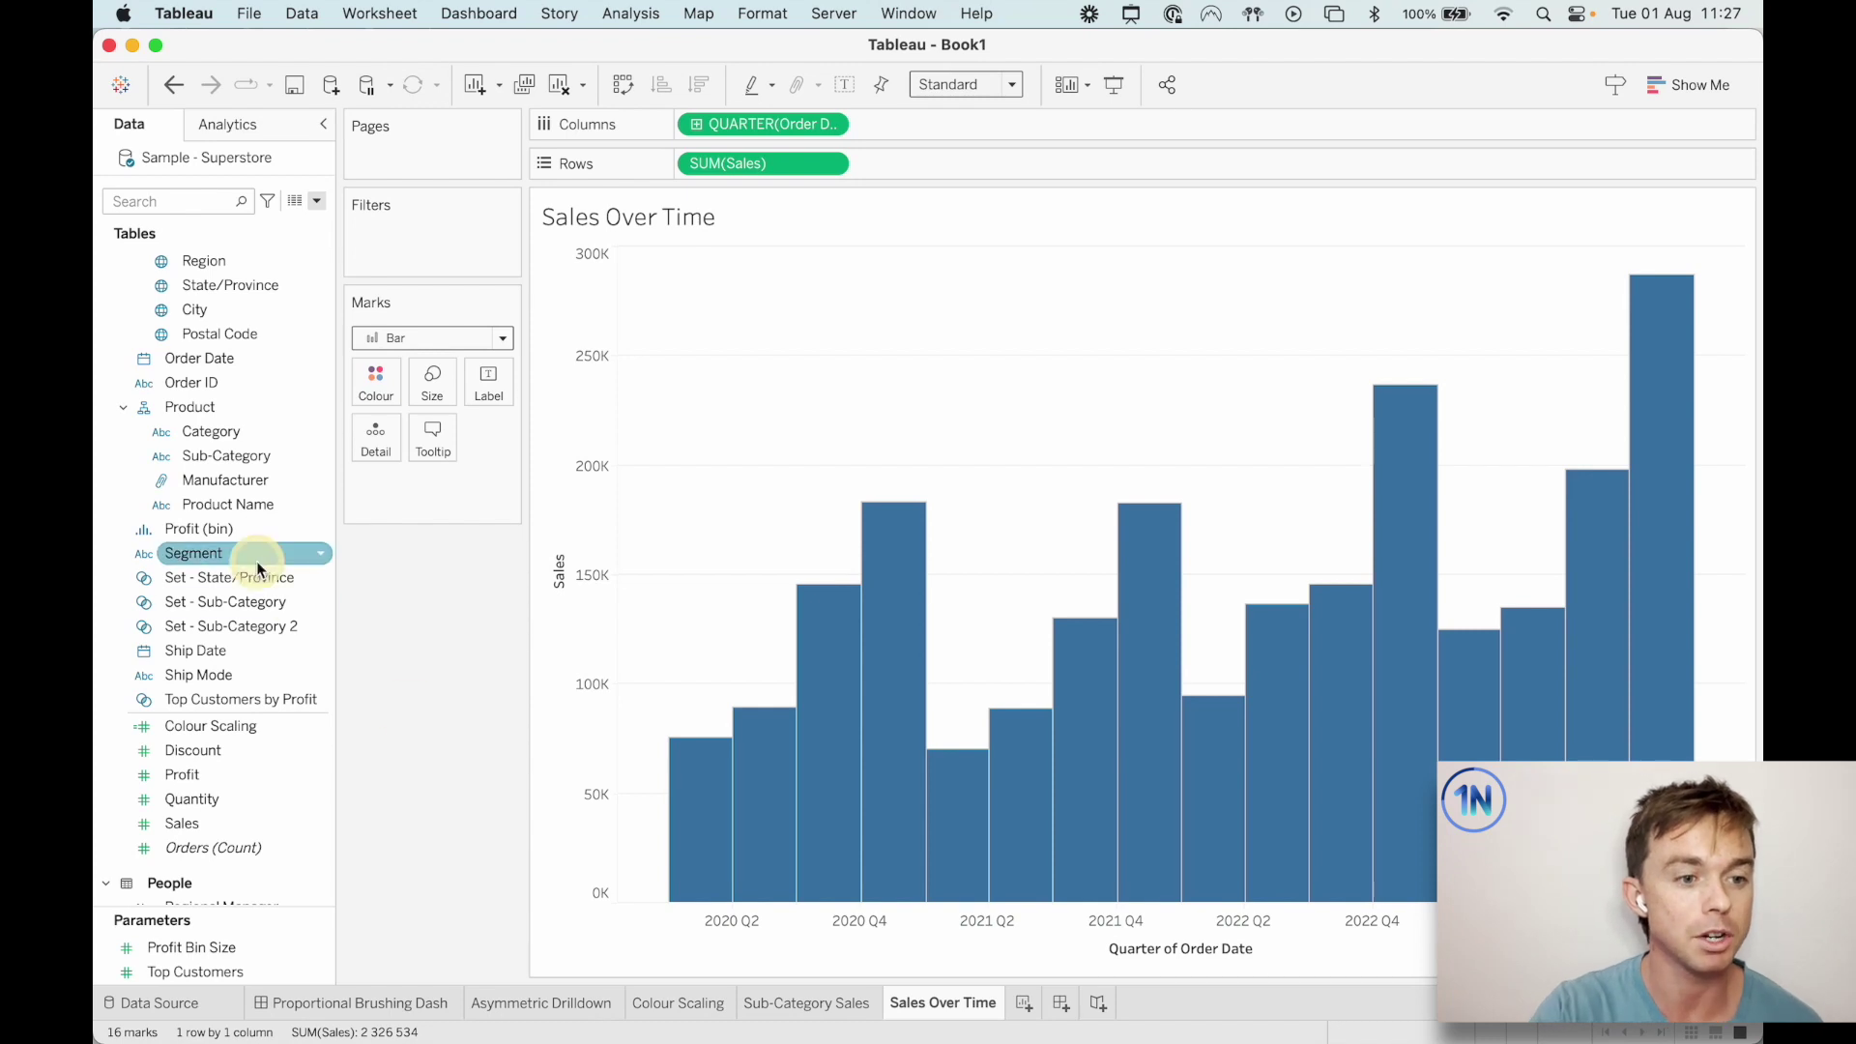
scroll(257, 556, "up", 3)
left_click(259, 500)
left_click(259, 477)
left_click(257, 577)
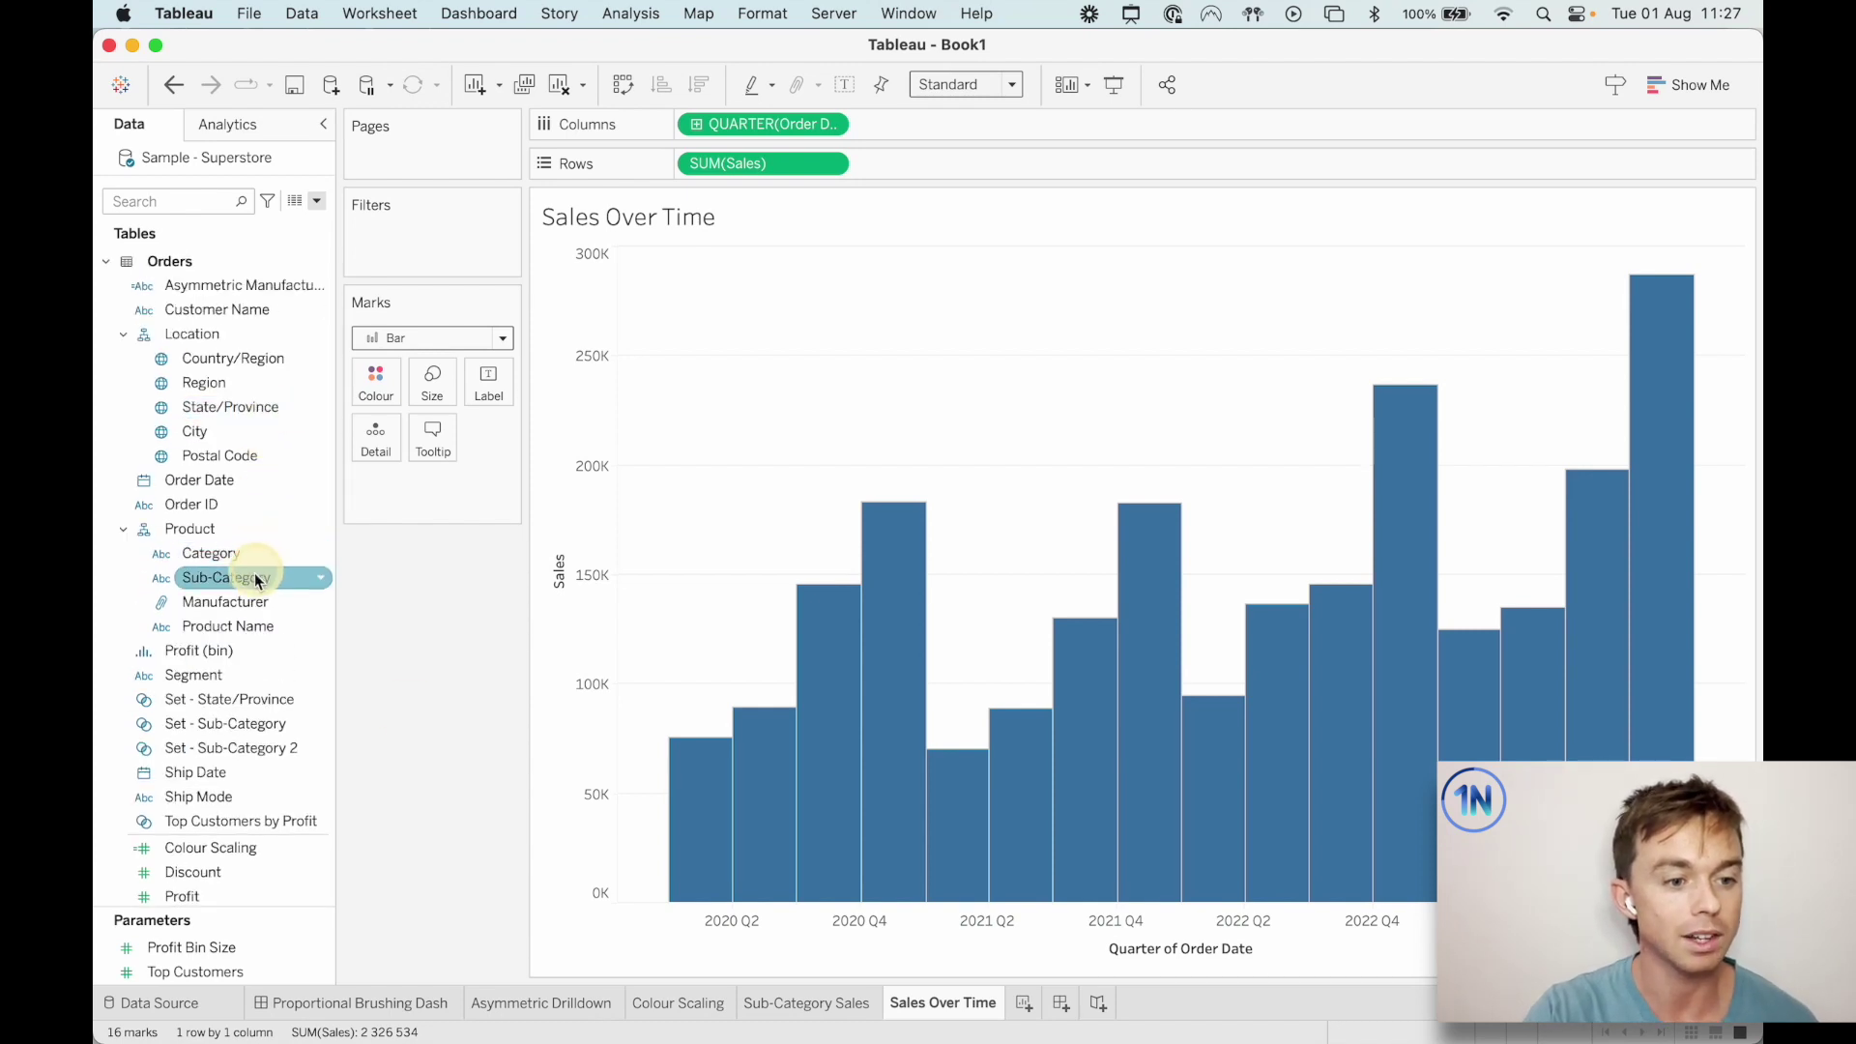
right_click(255, 575)
mouse_move(397, 273)
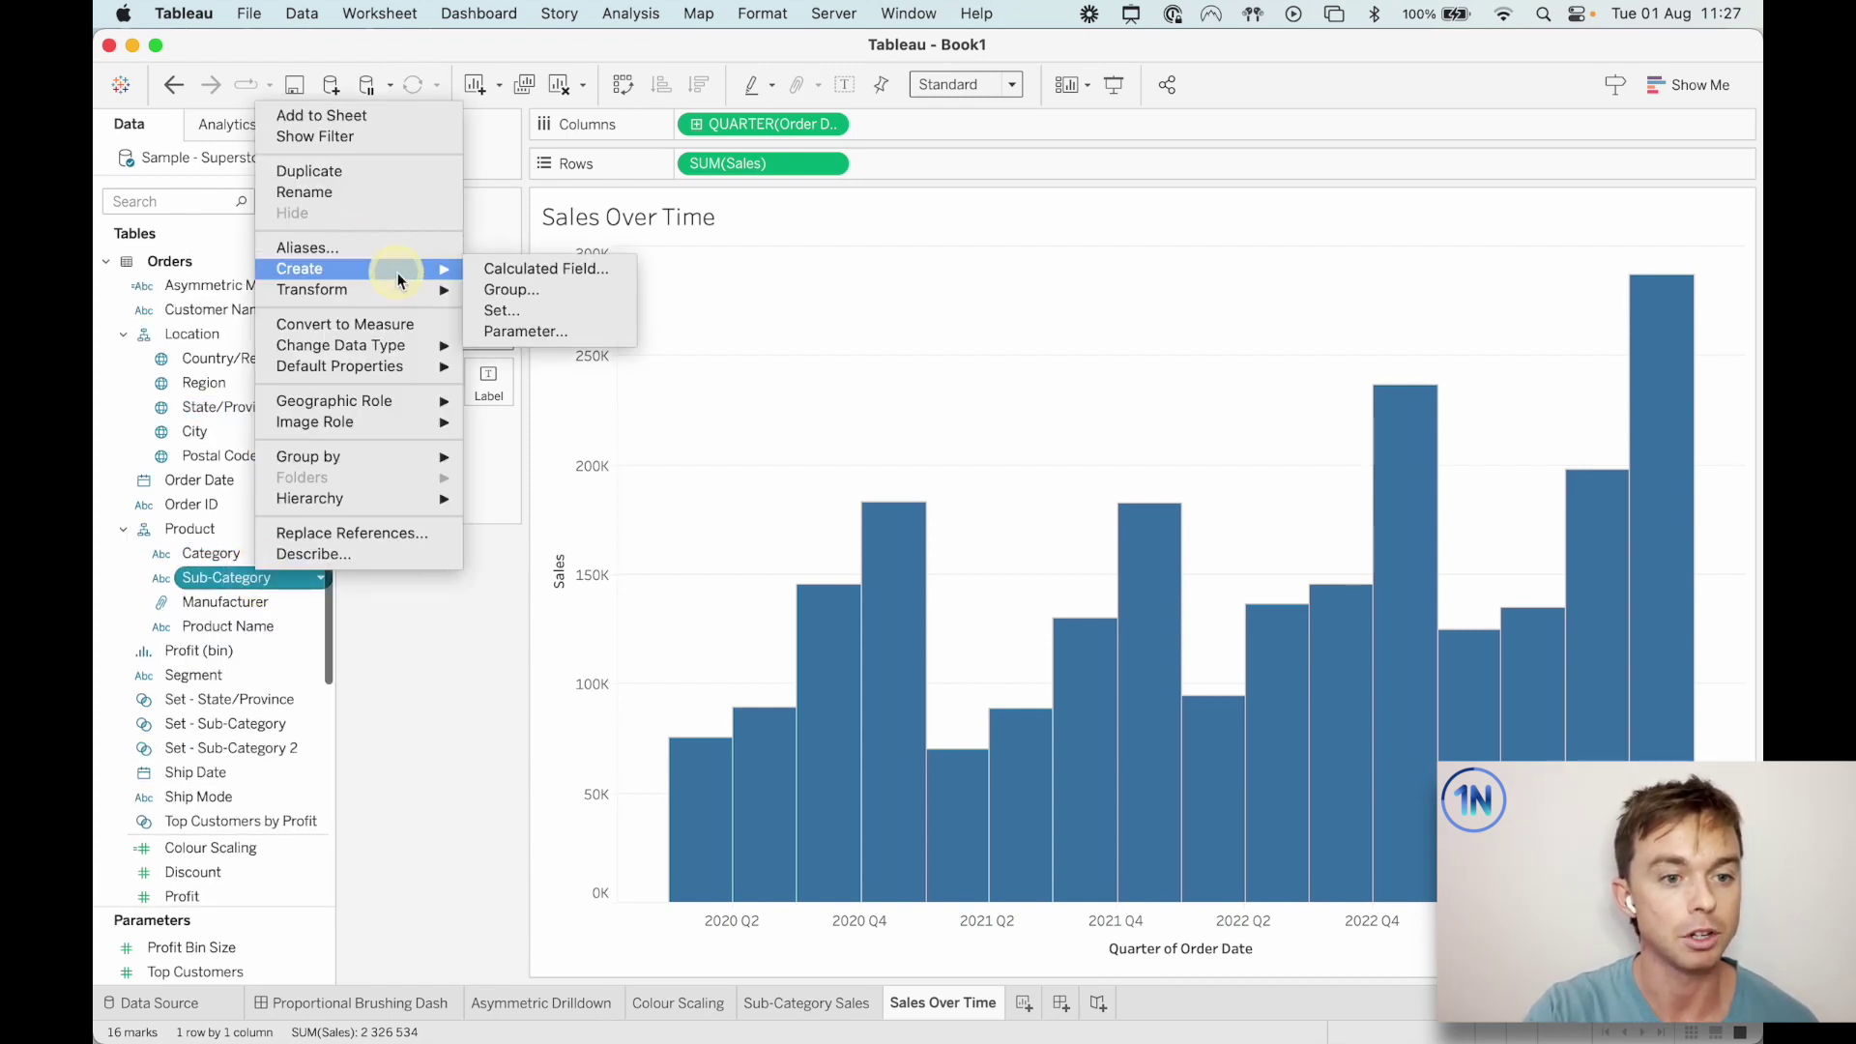
left_click(554, 312)
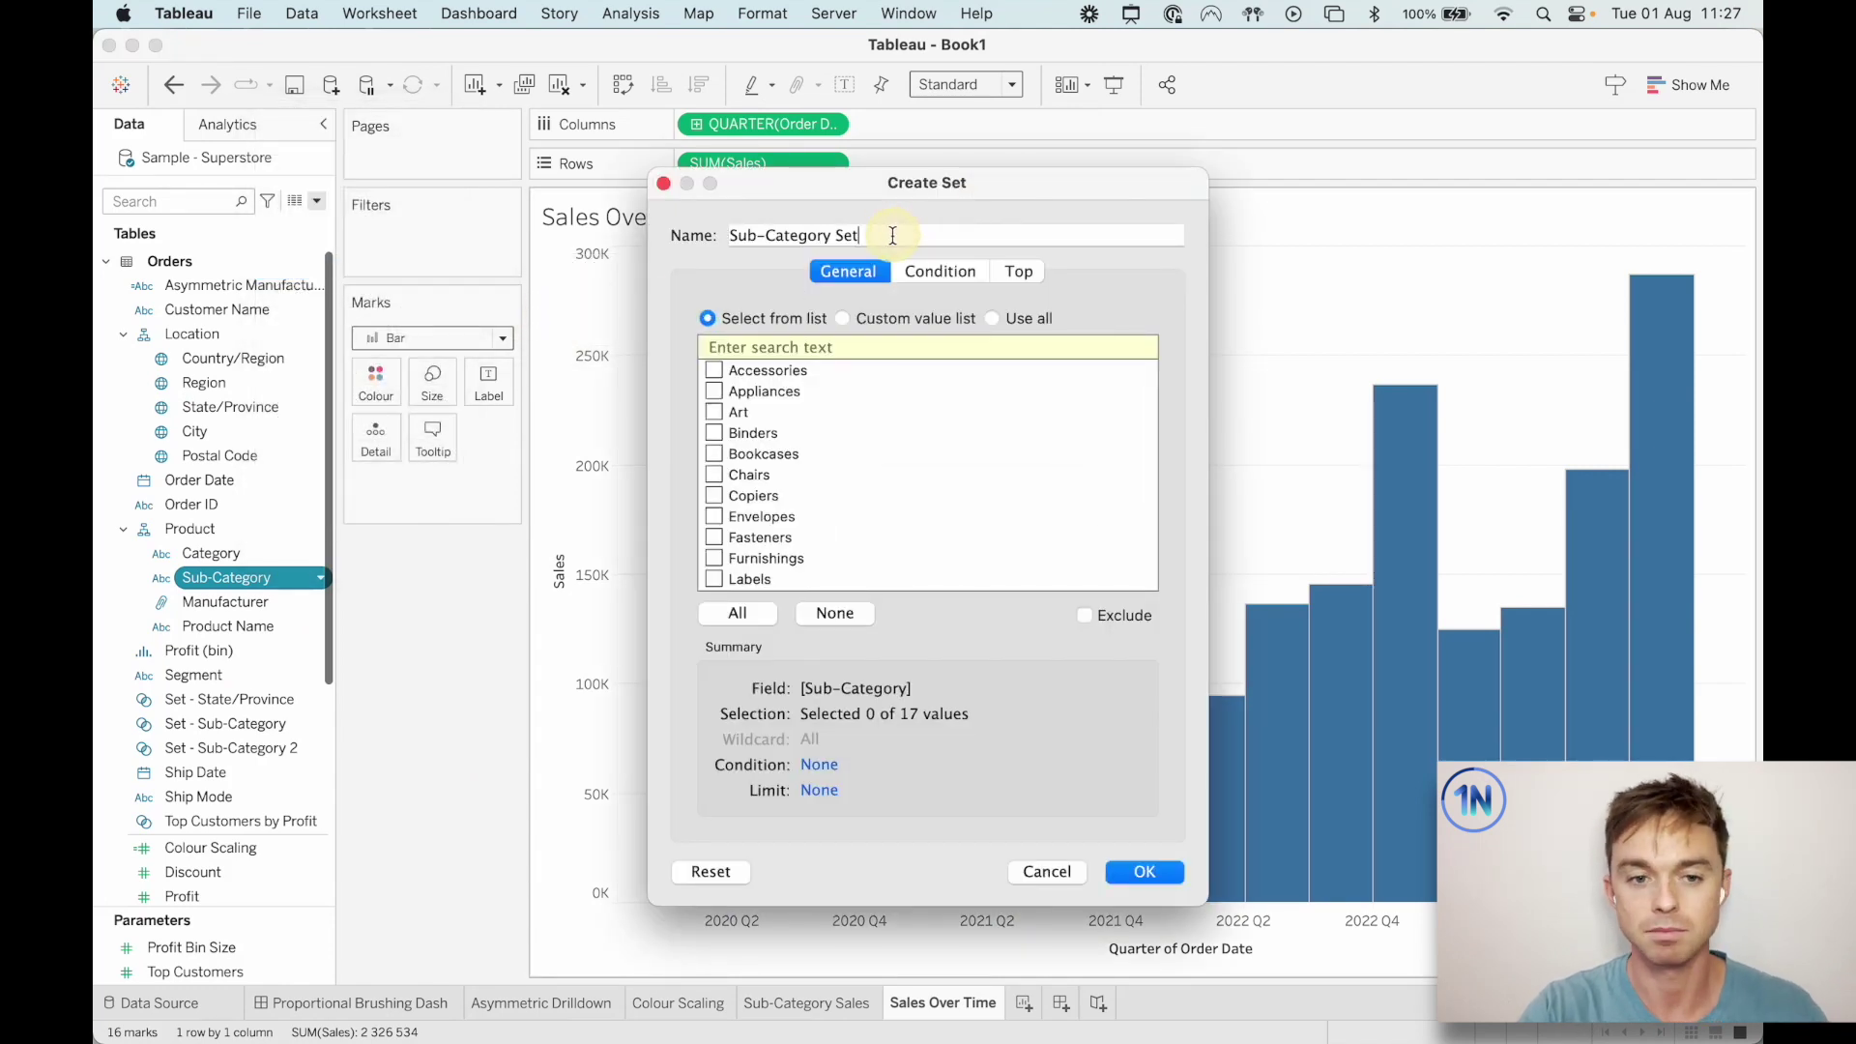
left_click(892, 235)
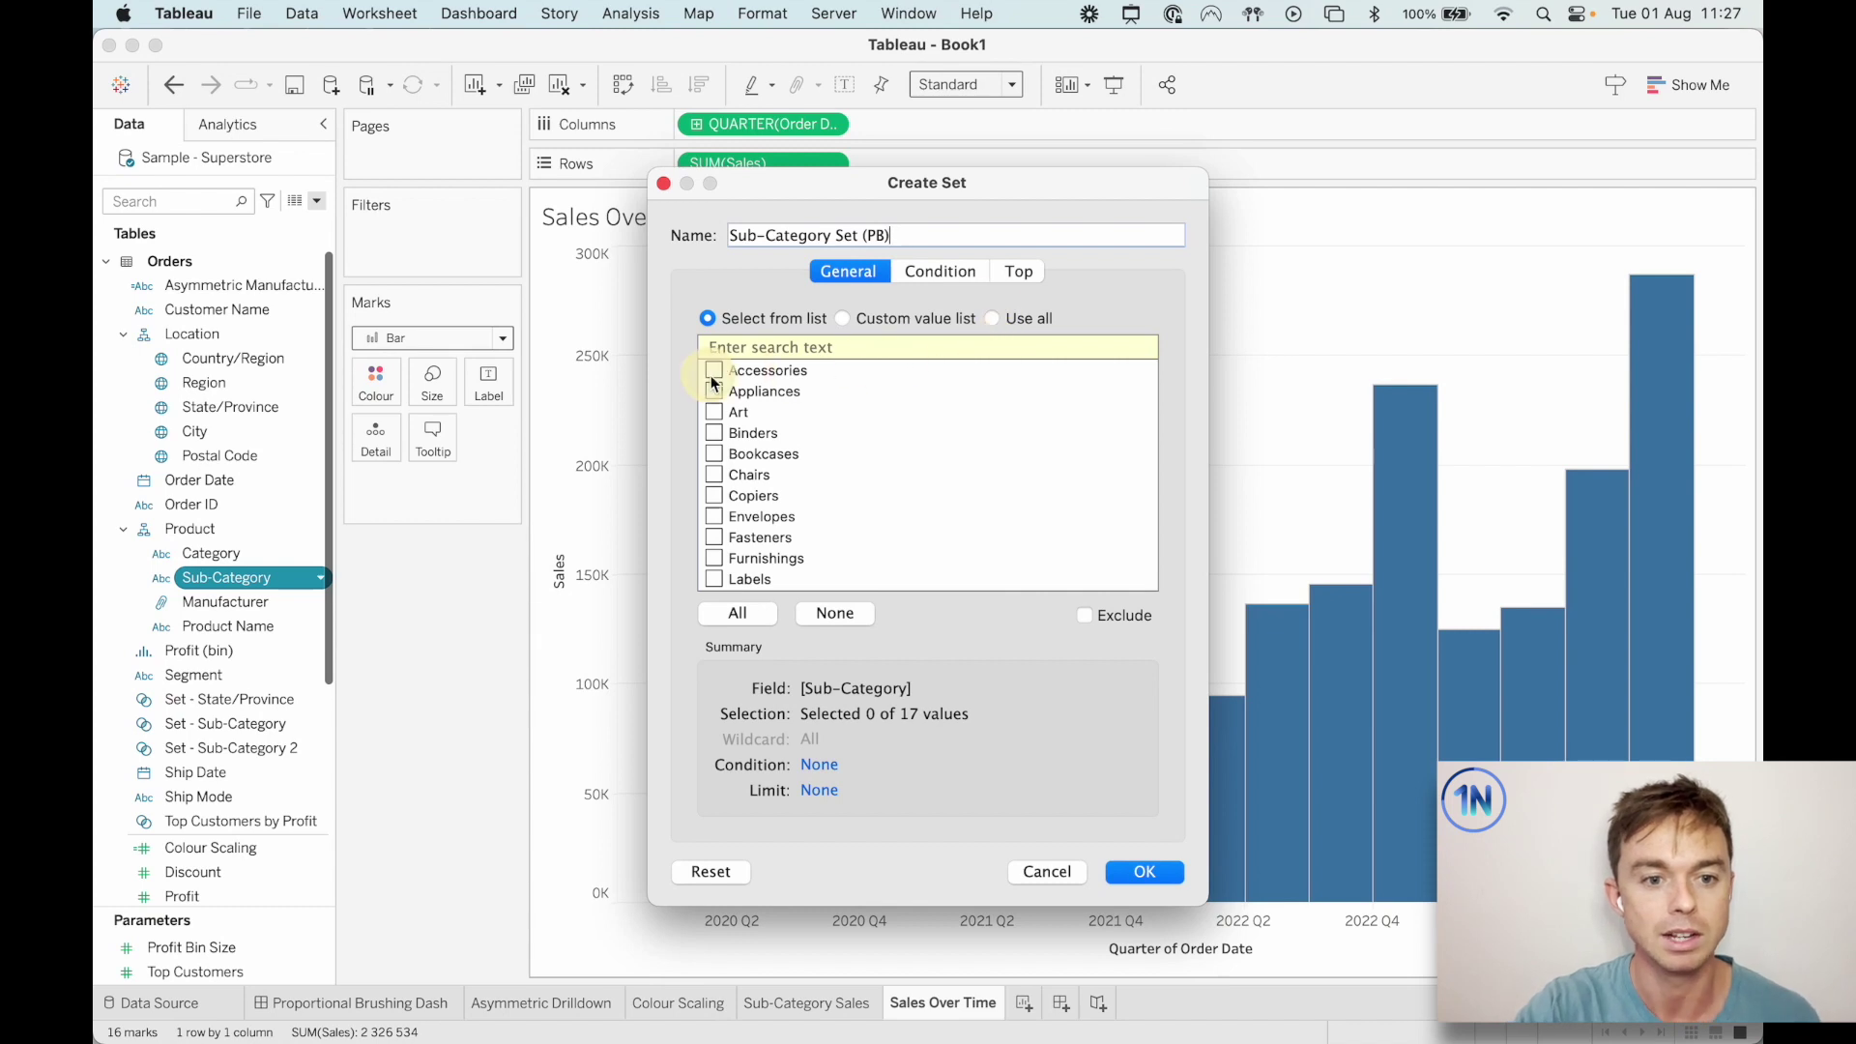
left_click(1143, 873)
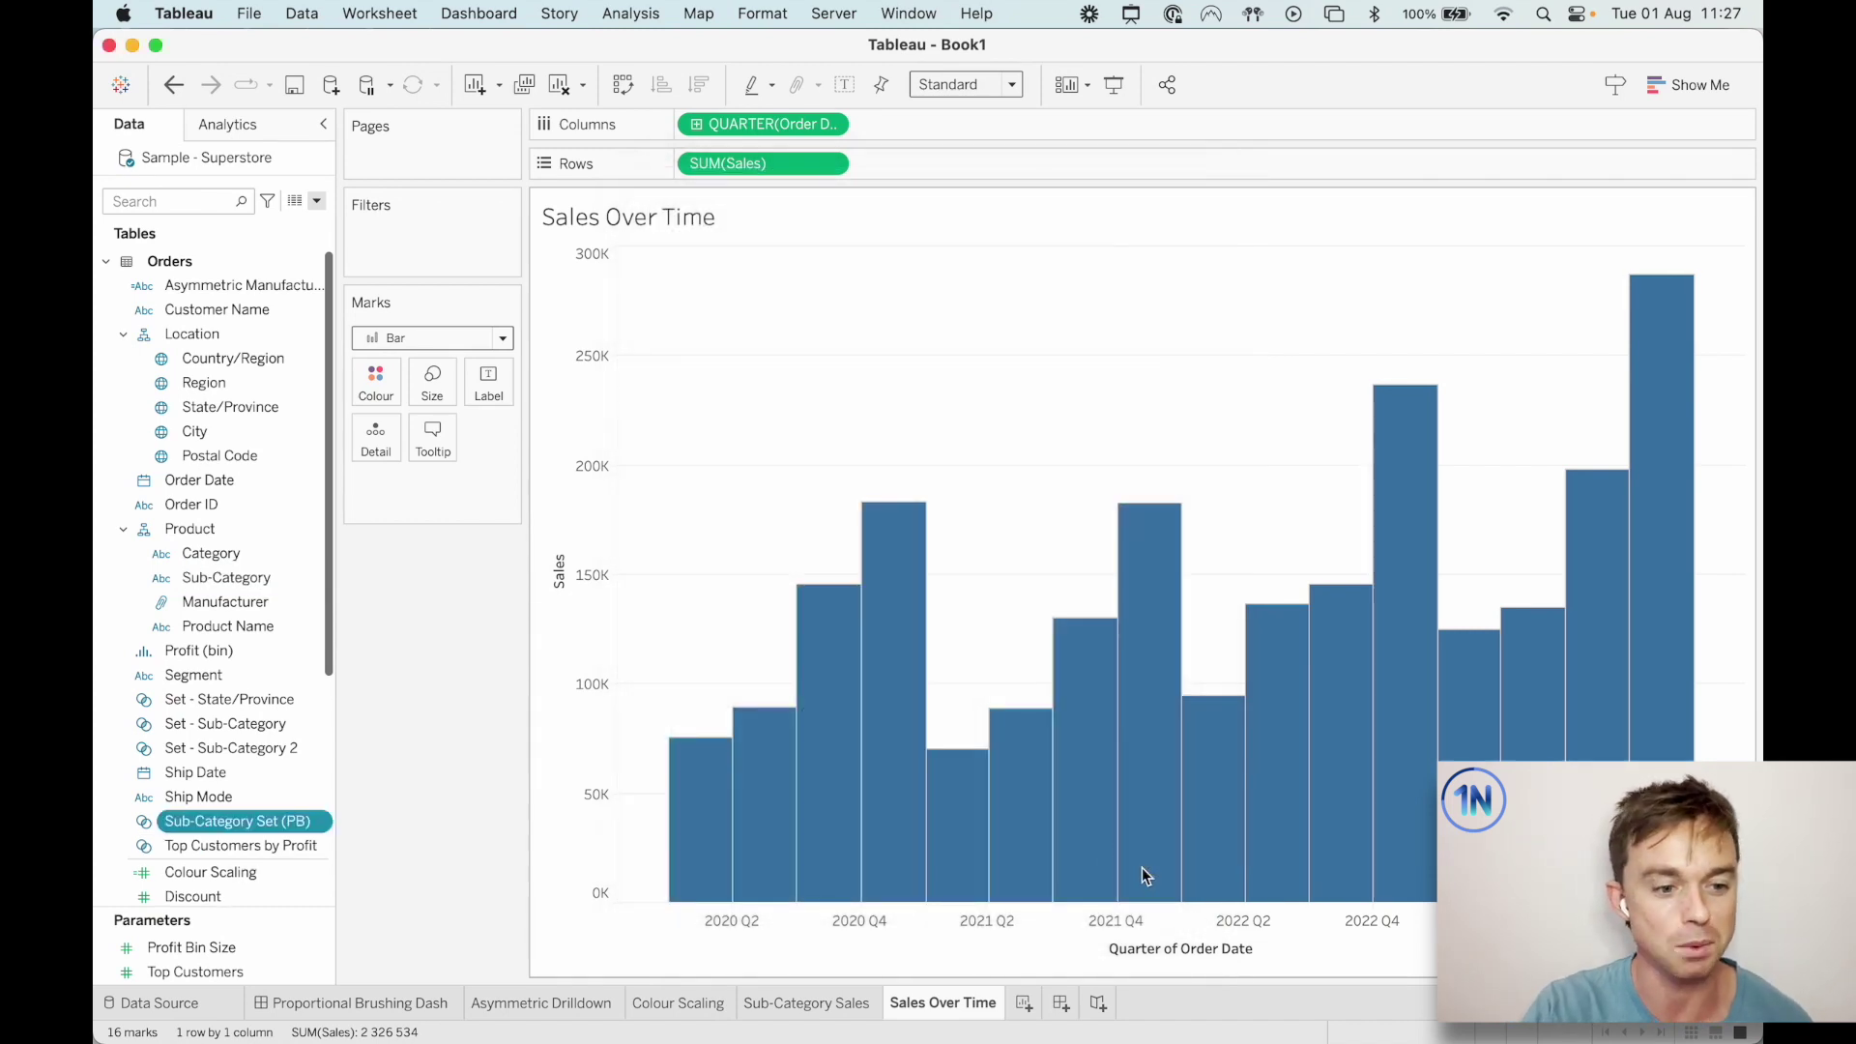
Colour the quarterly bars by Sub-Category Set (PB) and show the mark labels.
left_click_drag(236, 825, 380, 380)
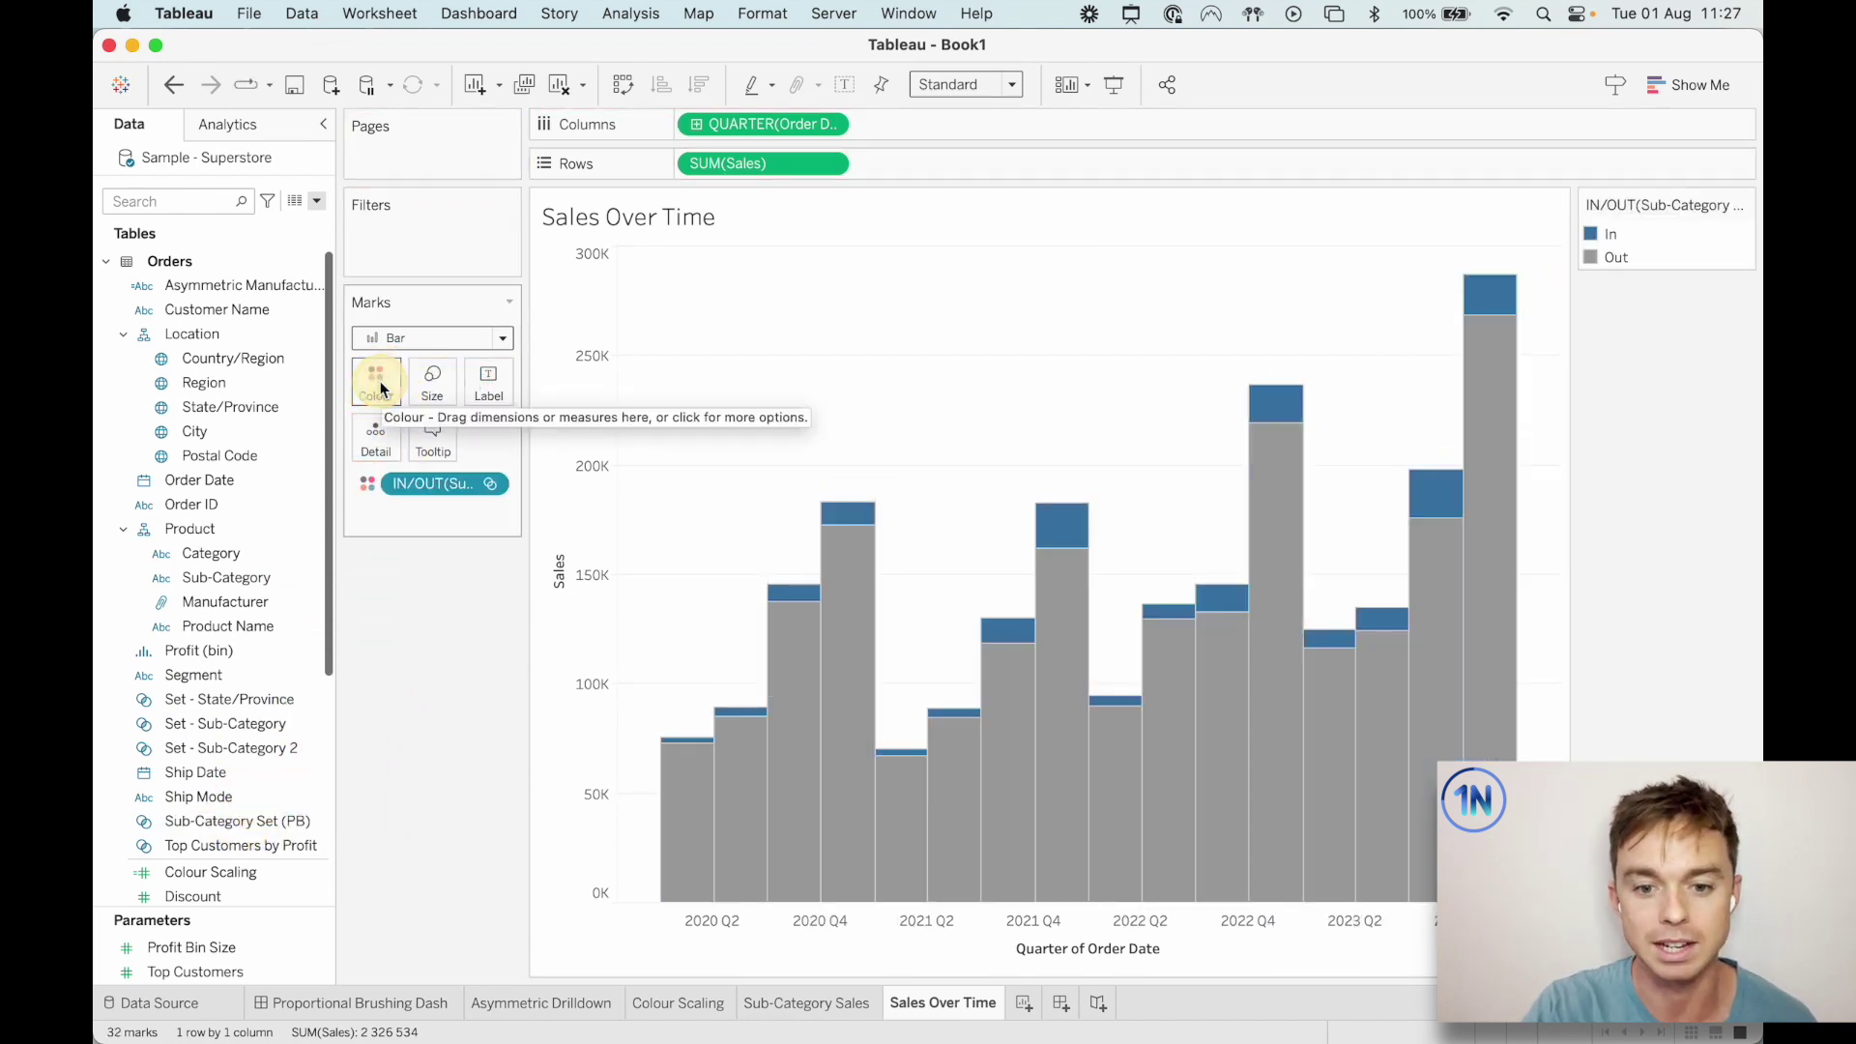
mouse_move(1272, 454)
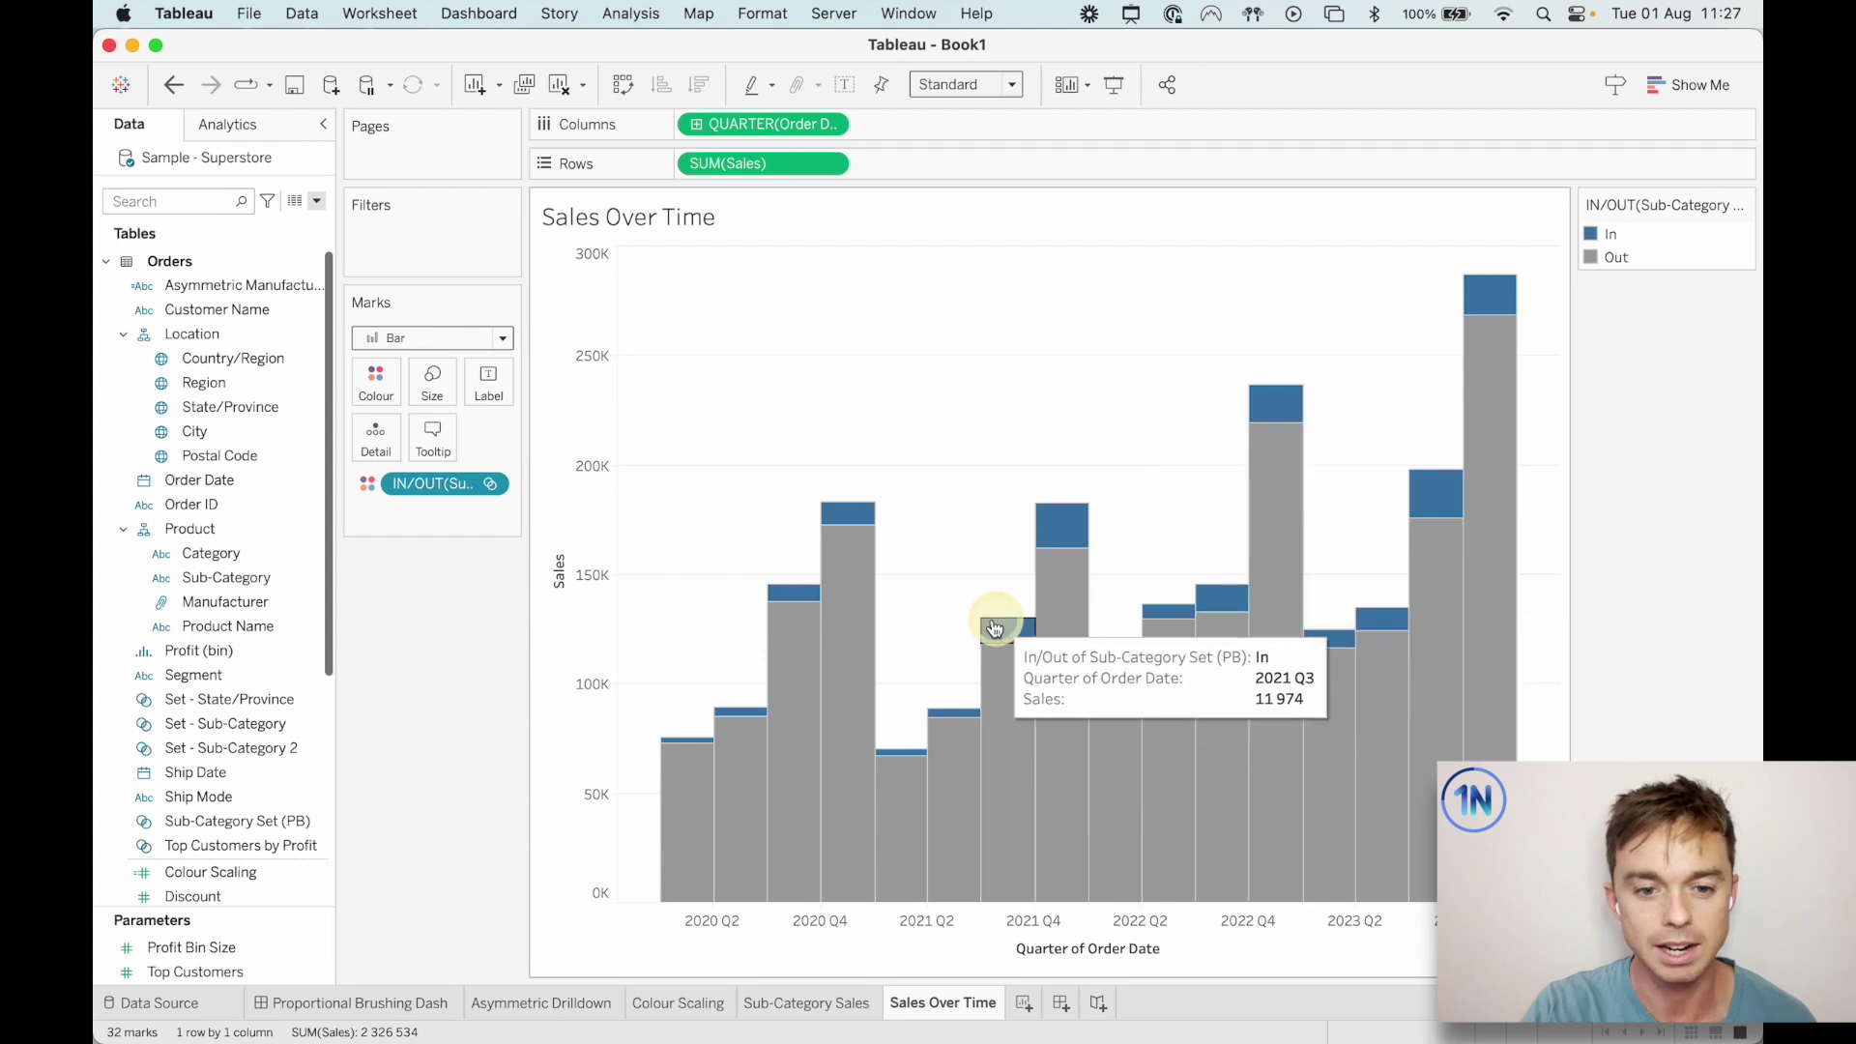
left_click(489, 389)
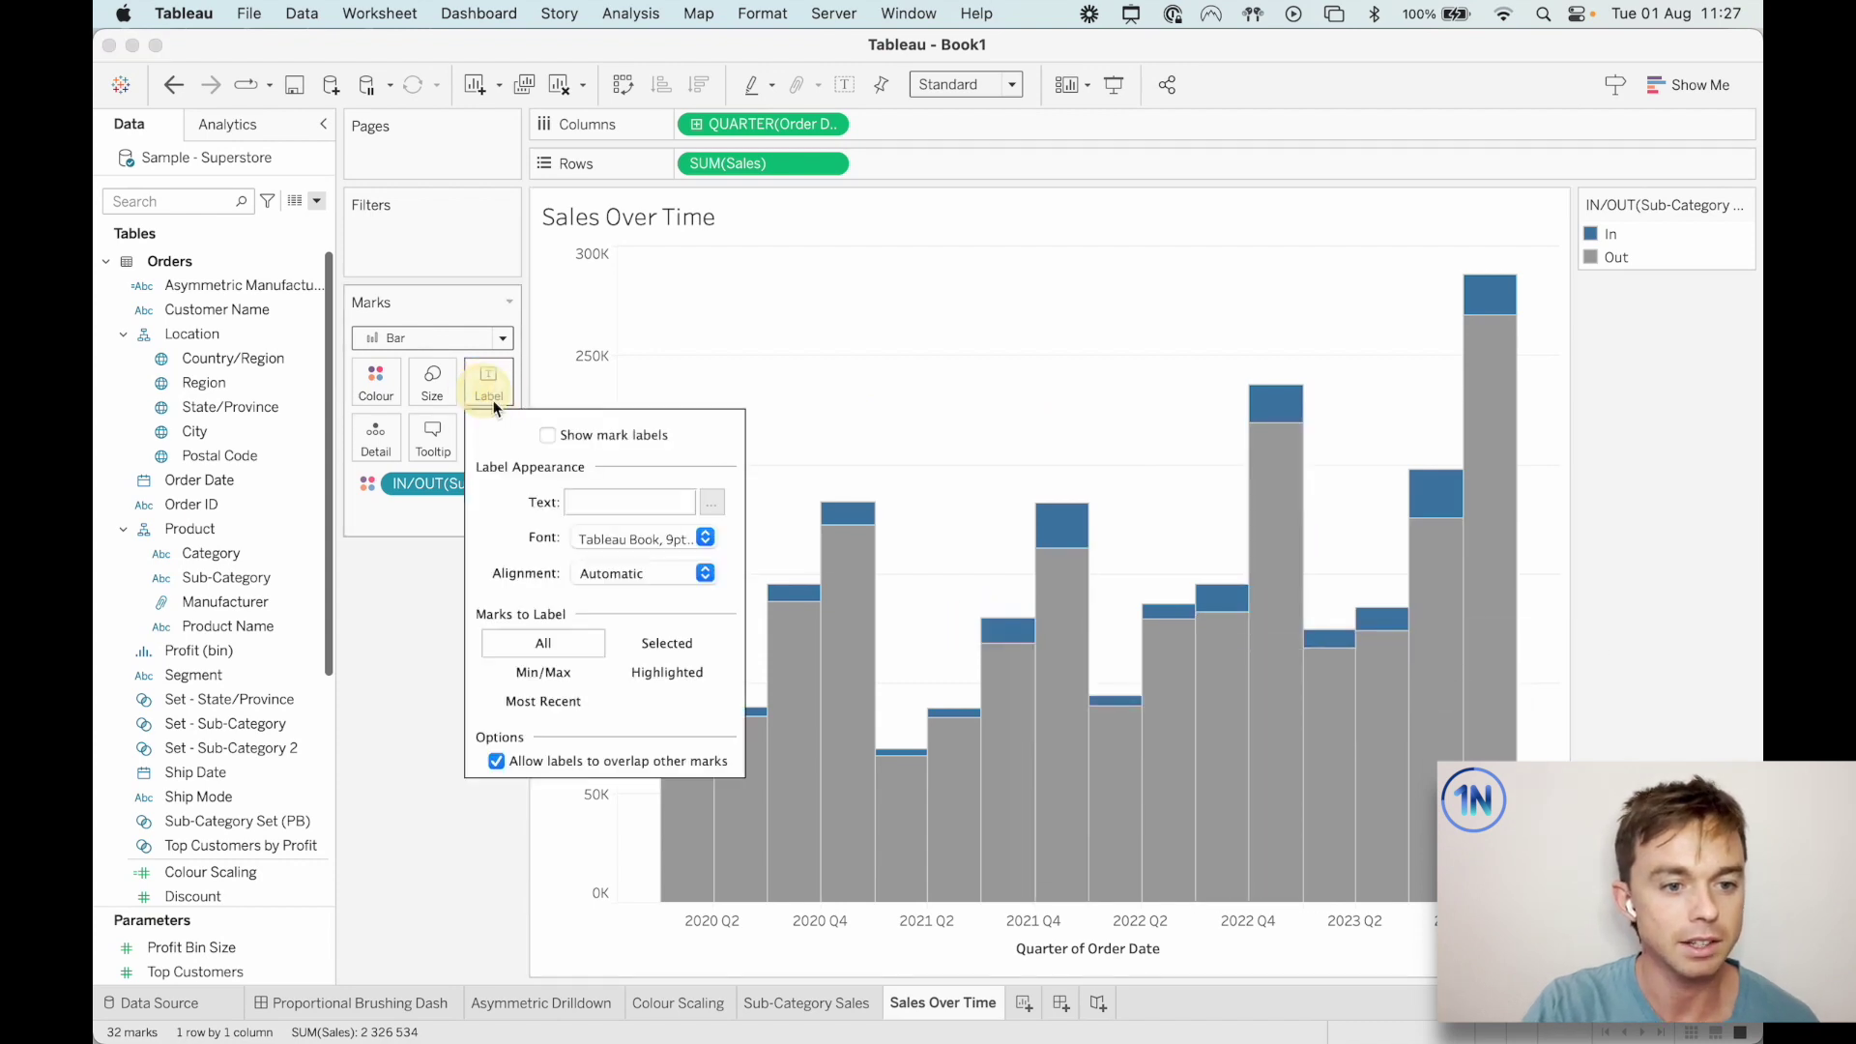
left_click(548, 436)
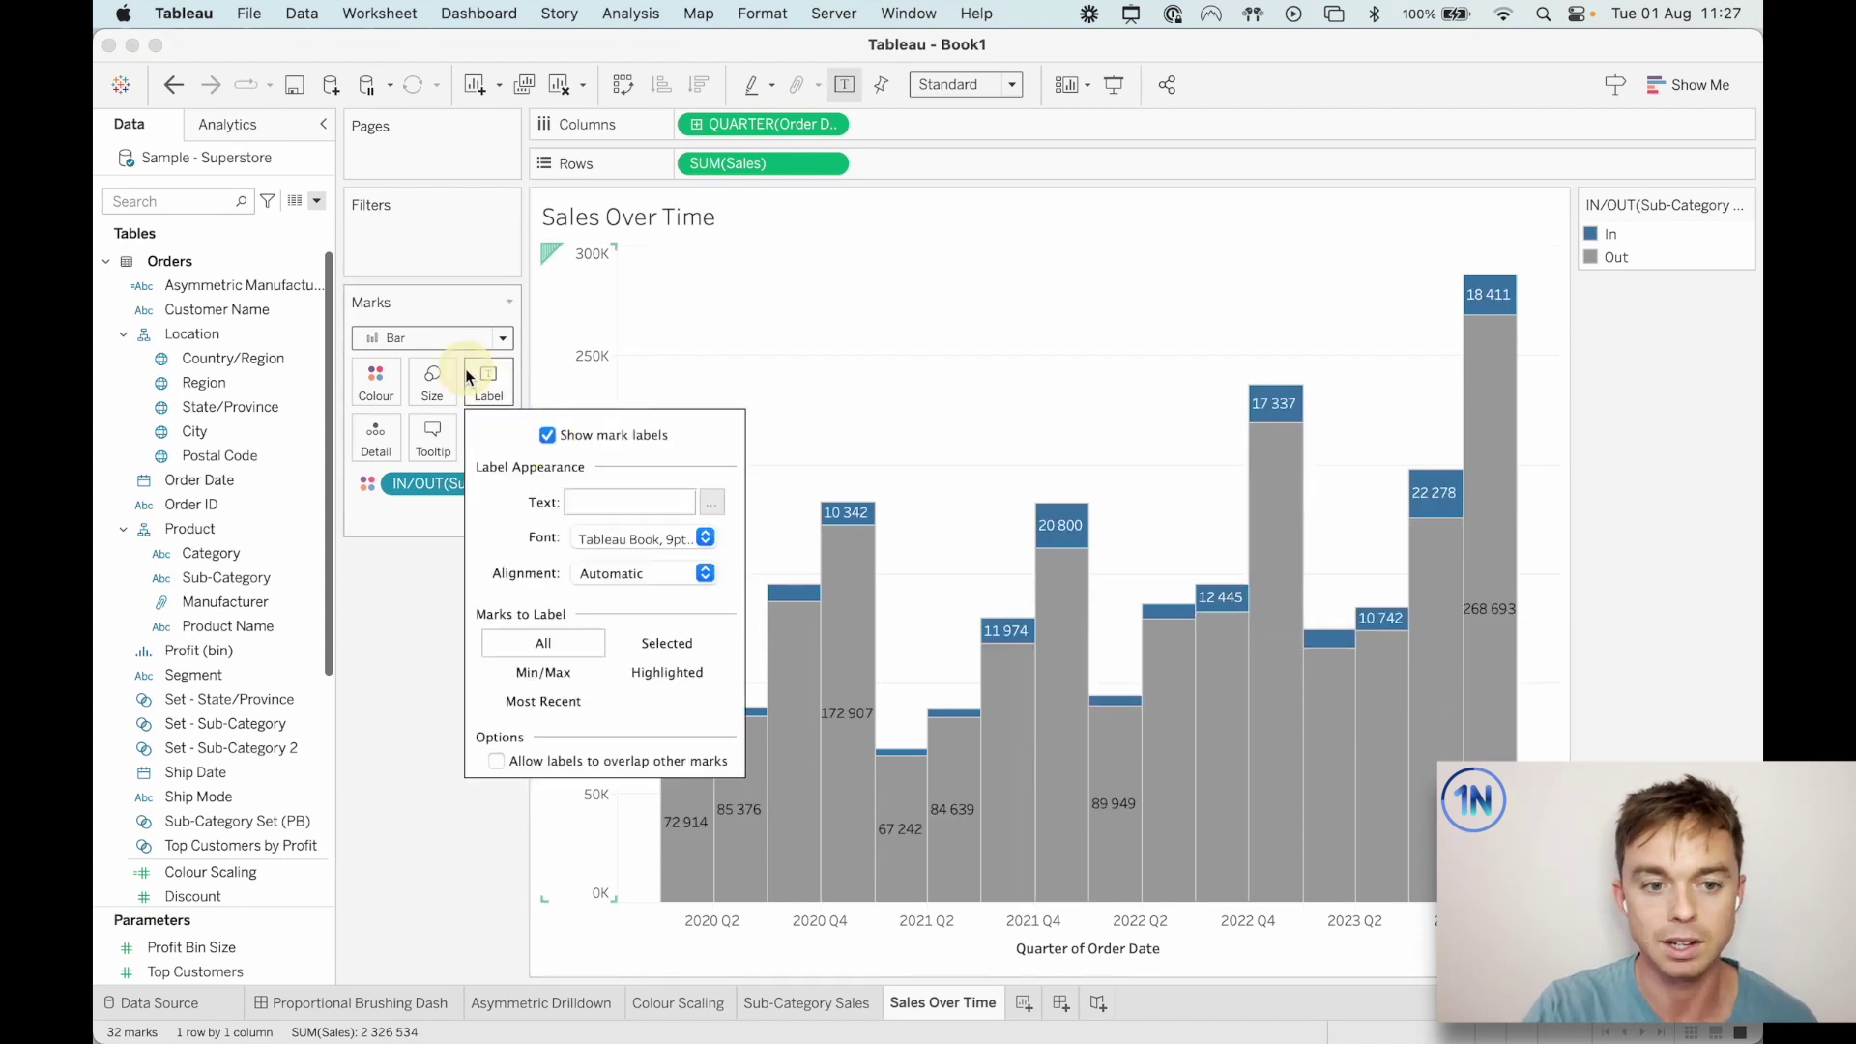
Set the mark label font to Tableau Medium.
left_click(705, 538)
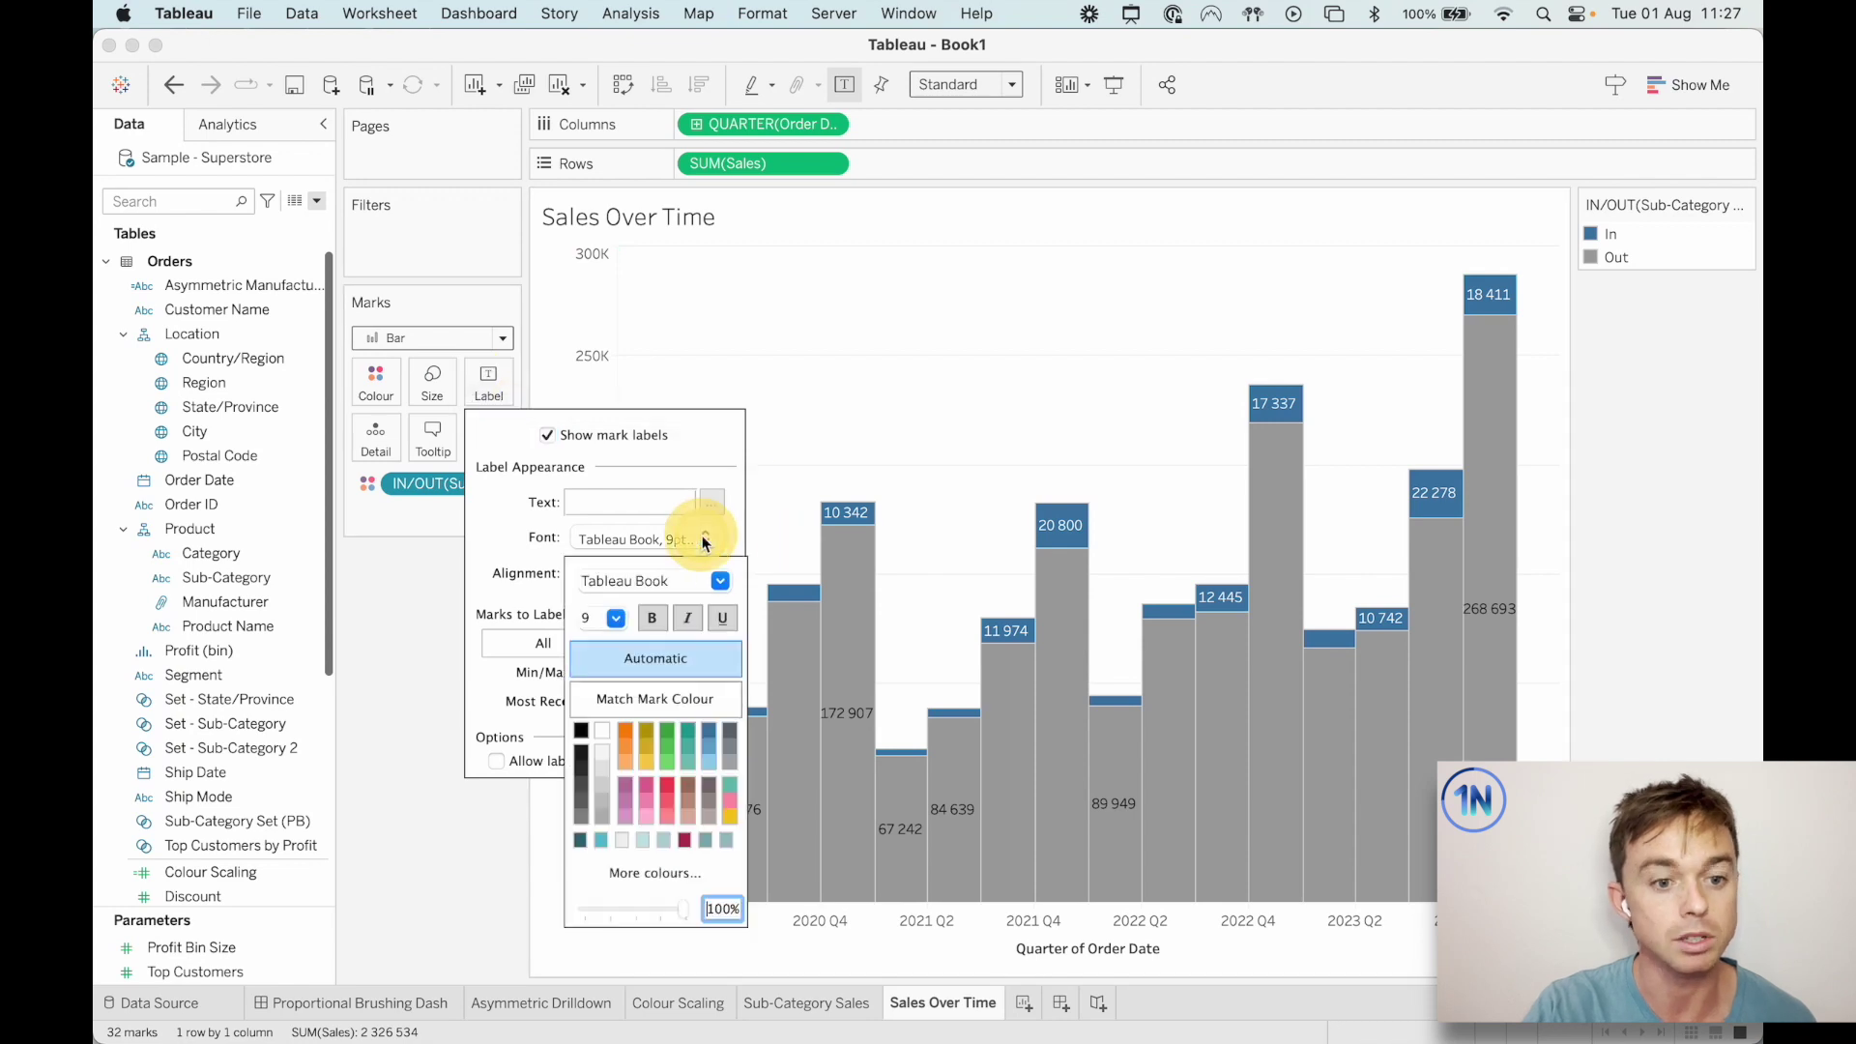
left_click(719, 580)
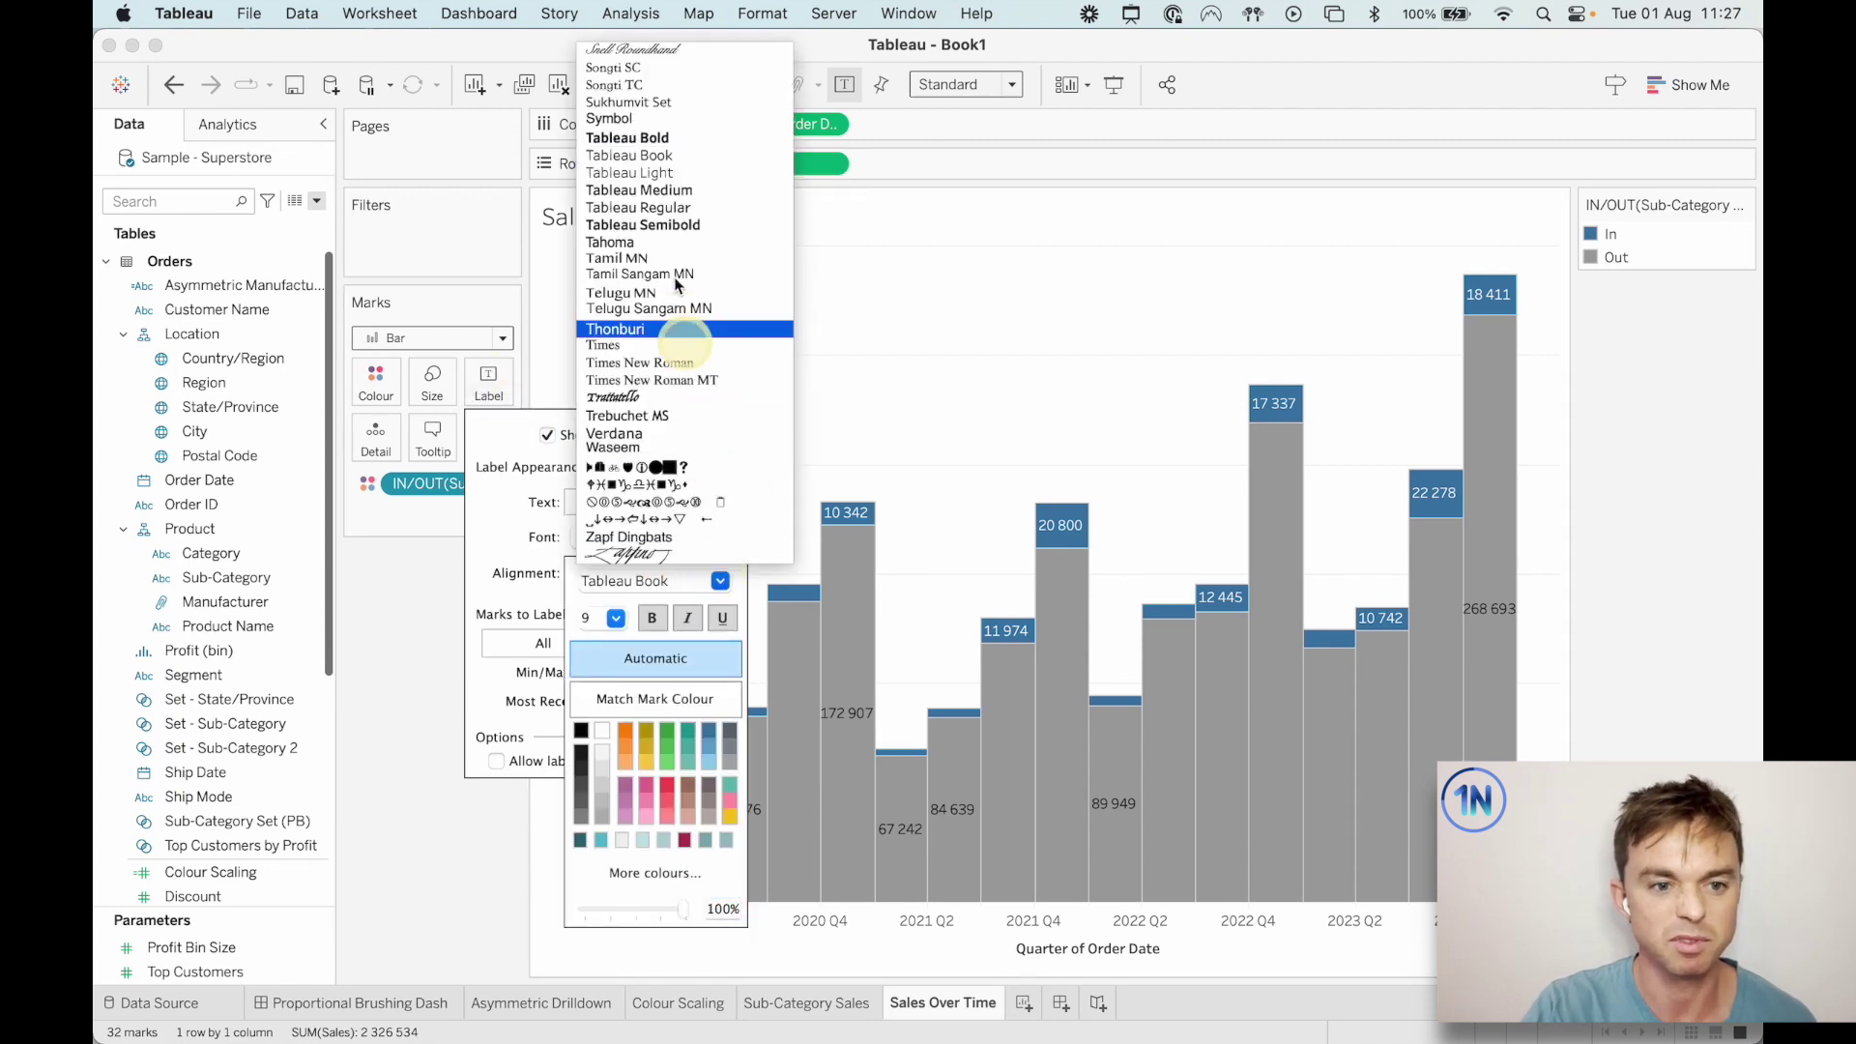
left_click(676, 189)
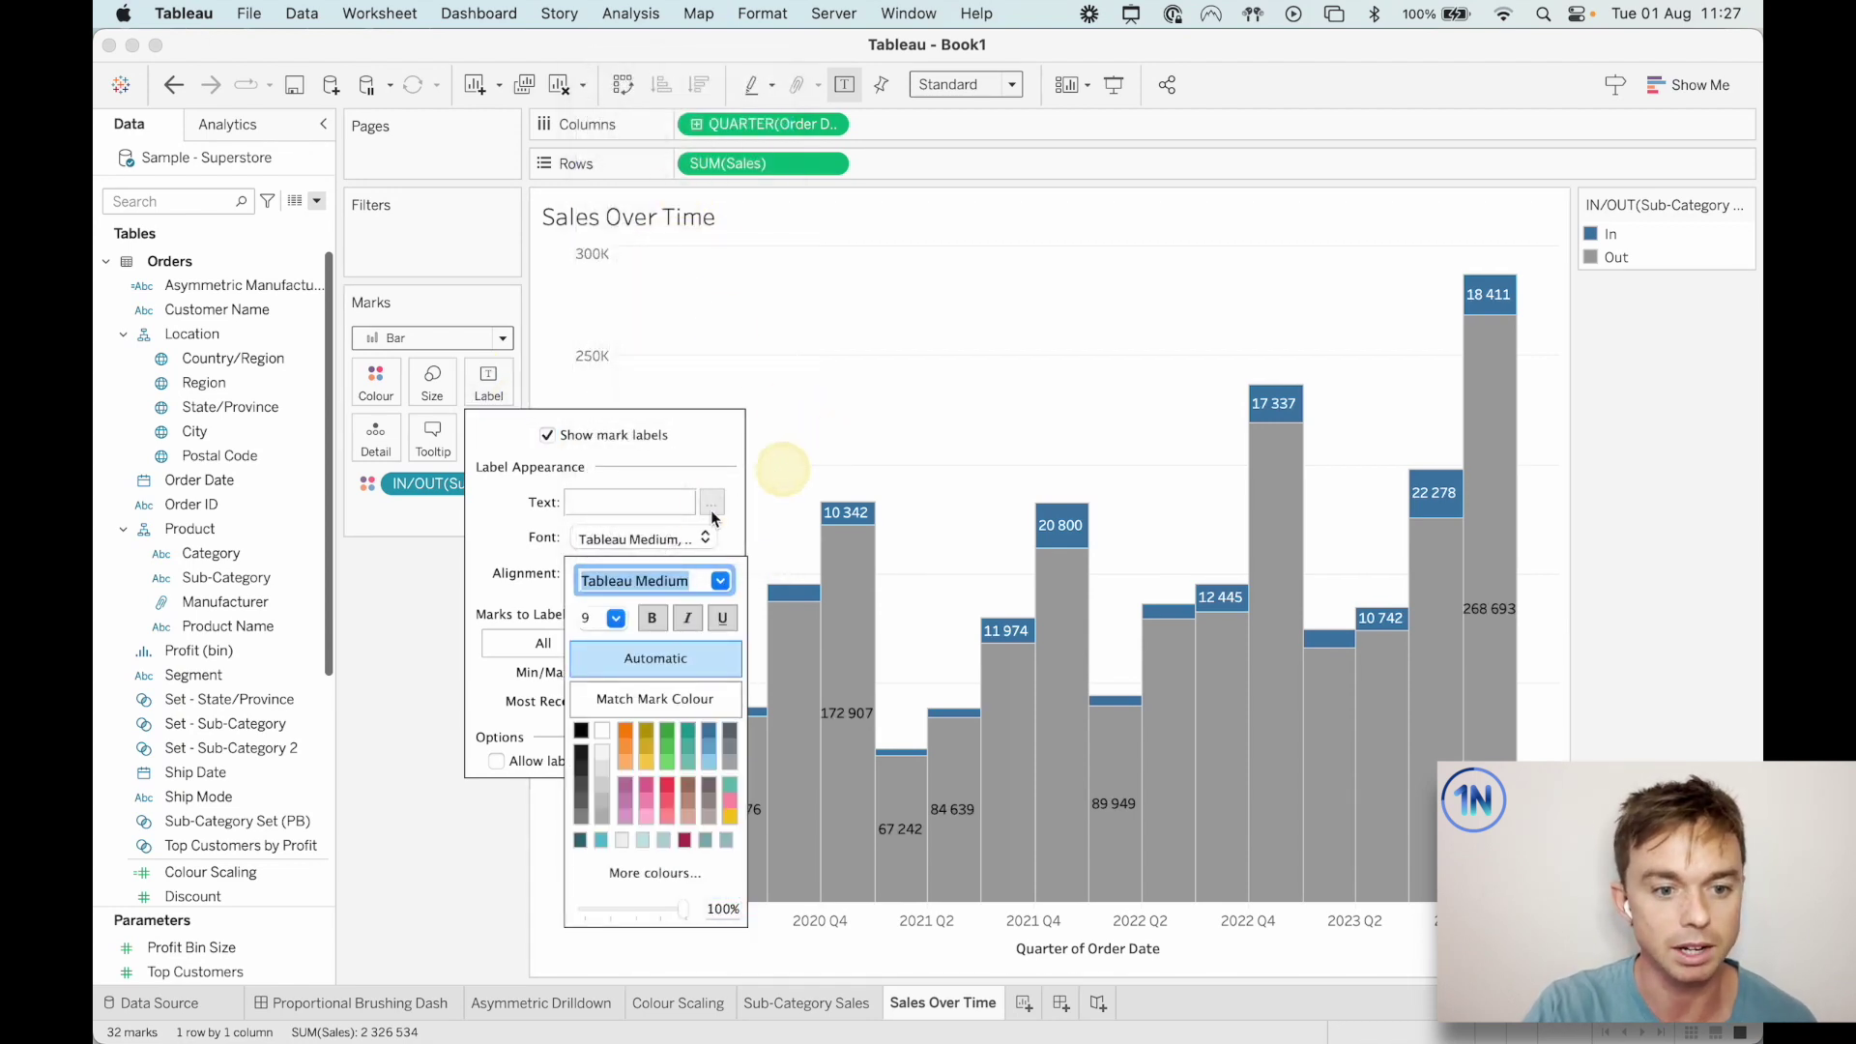
left_click(498, 522)
left_click(881, 422)
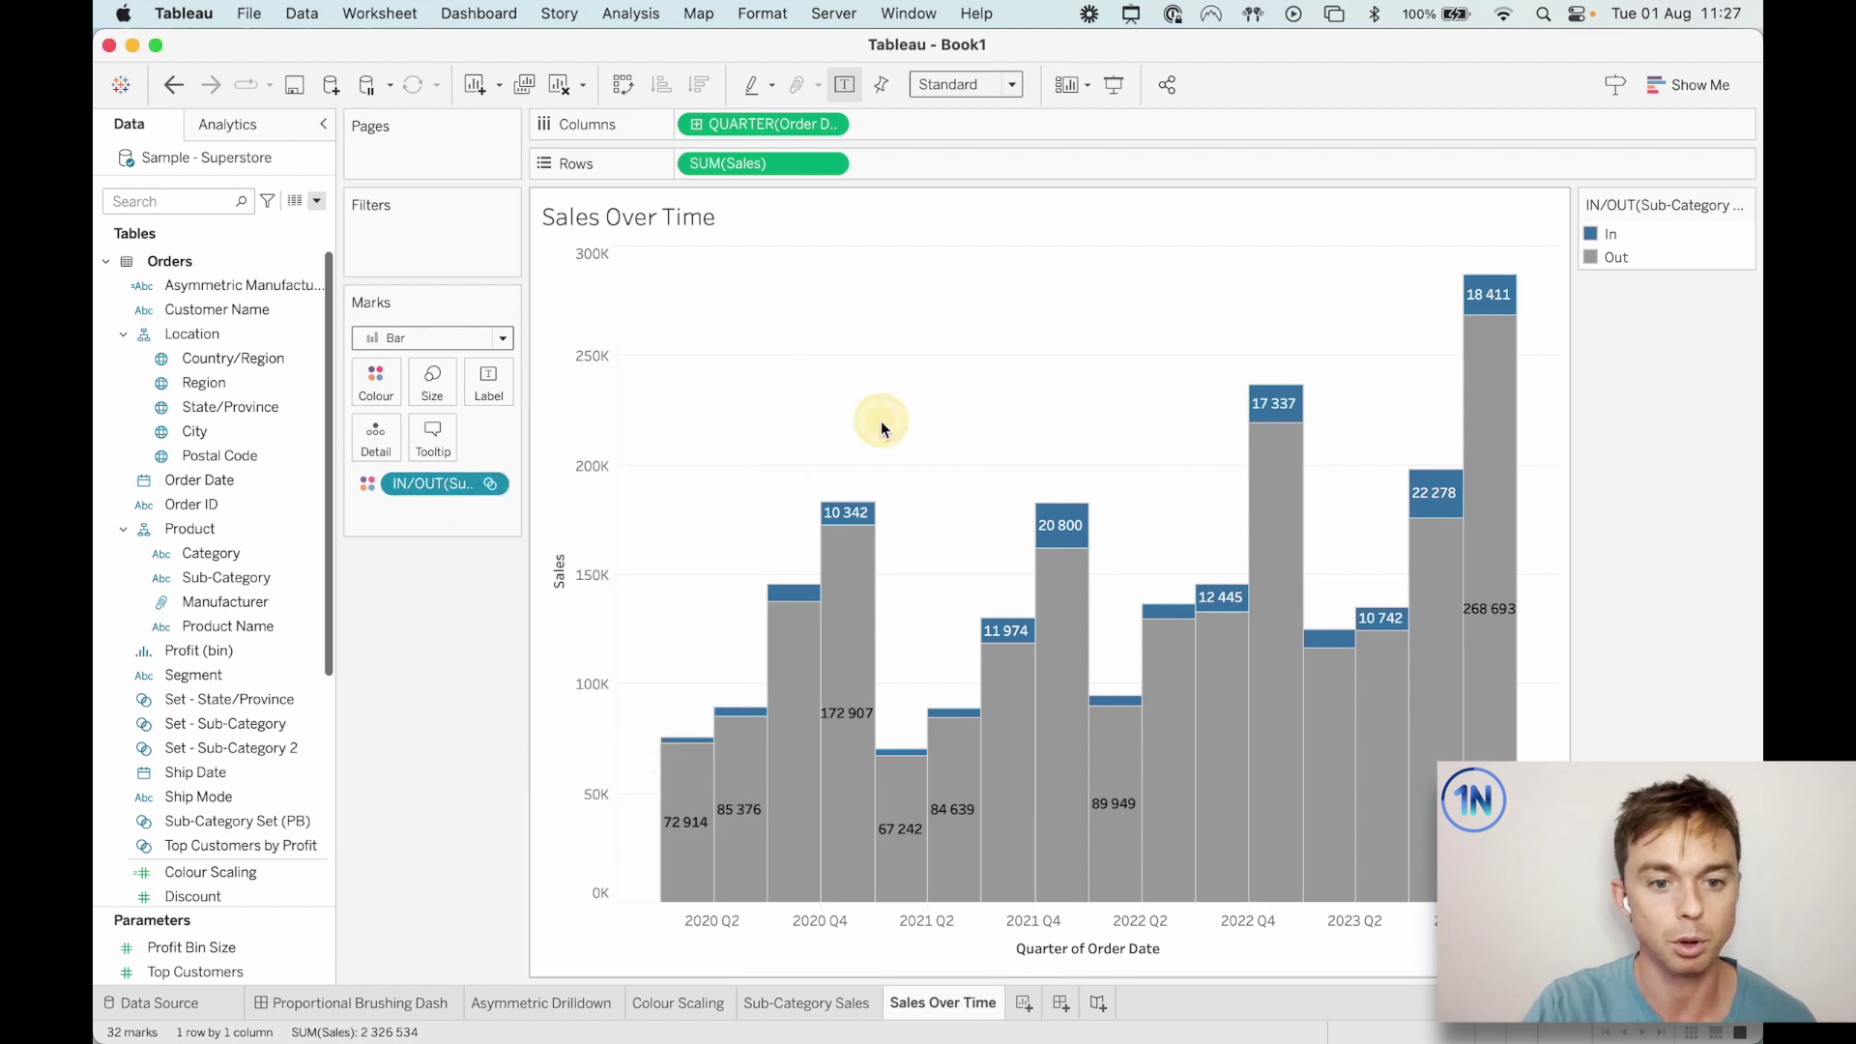
Format the Sales values in the pane as a custom number with 0 decimal places and Thousands (K) display units.
right_click(745, 167)
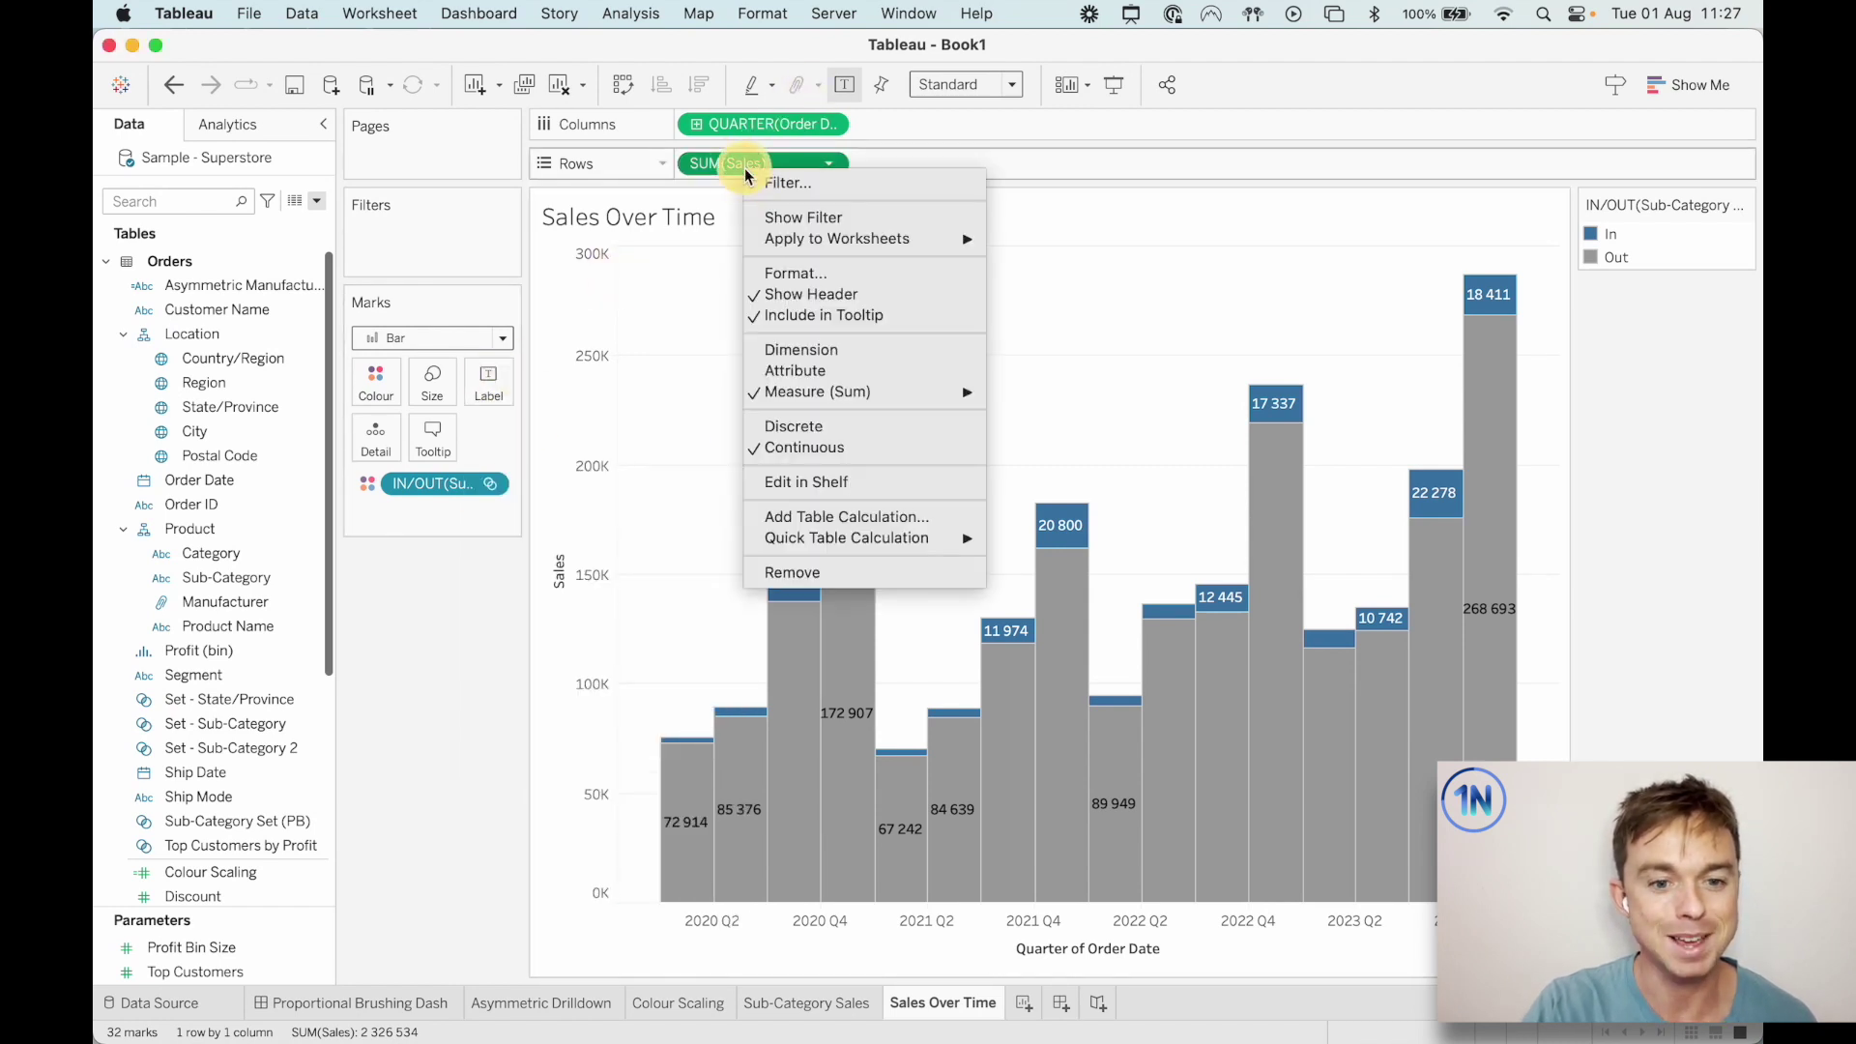
left_click(800, 279)
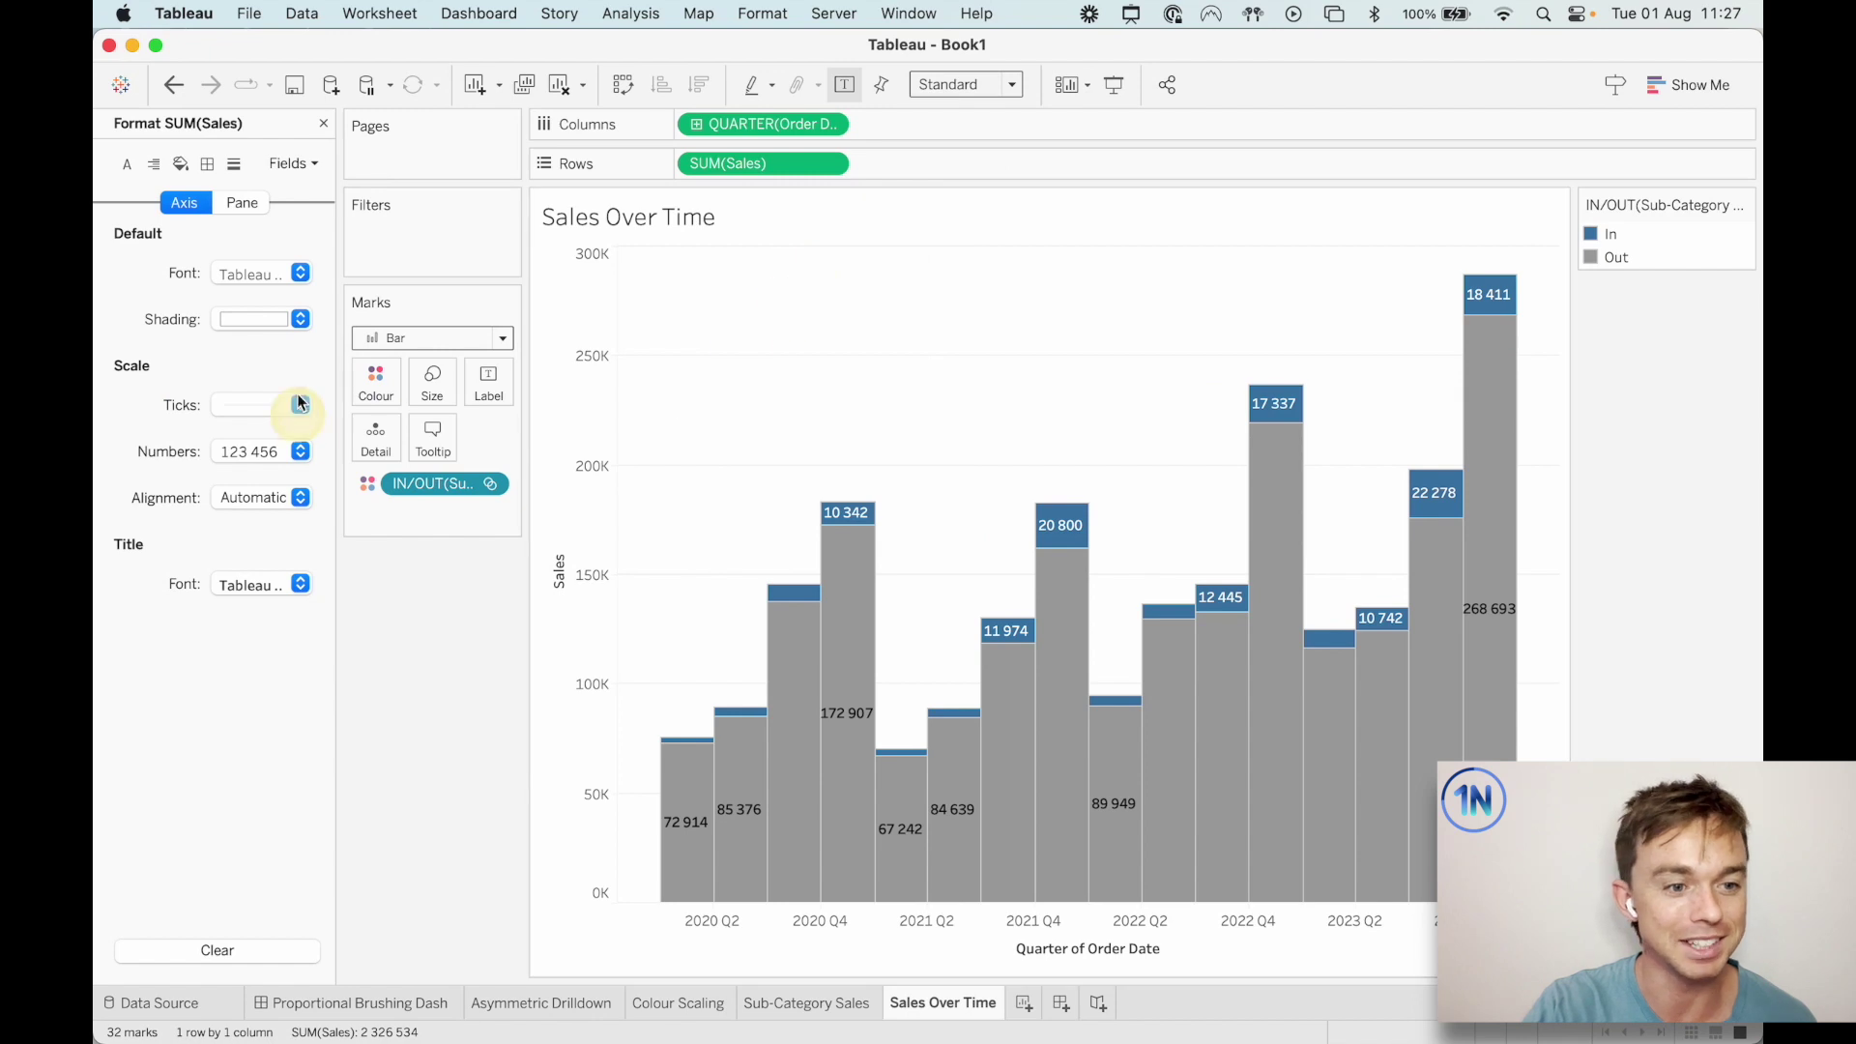
left_click(242, 202)
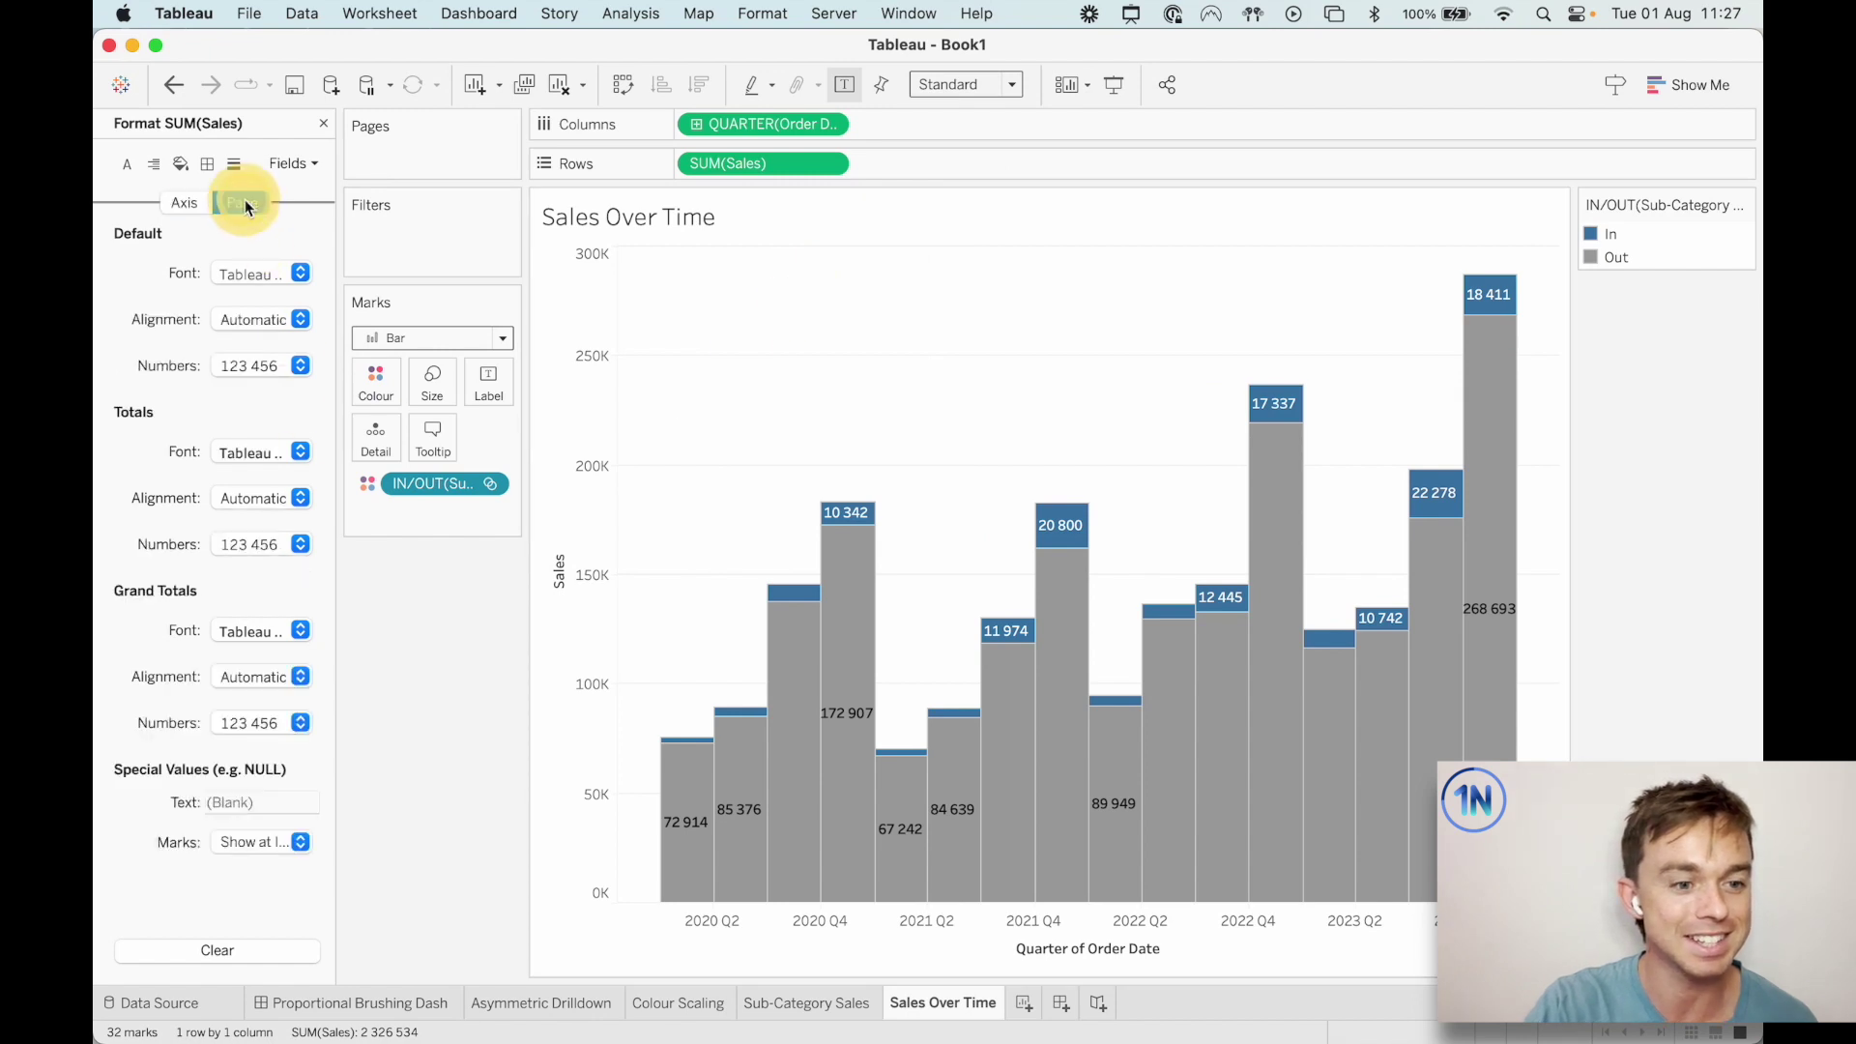
left_click(298, 368)
left_click(280, 454)
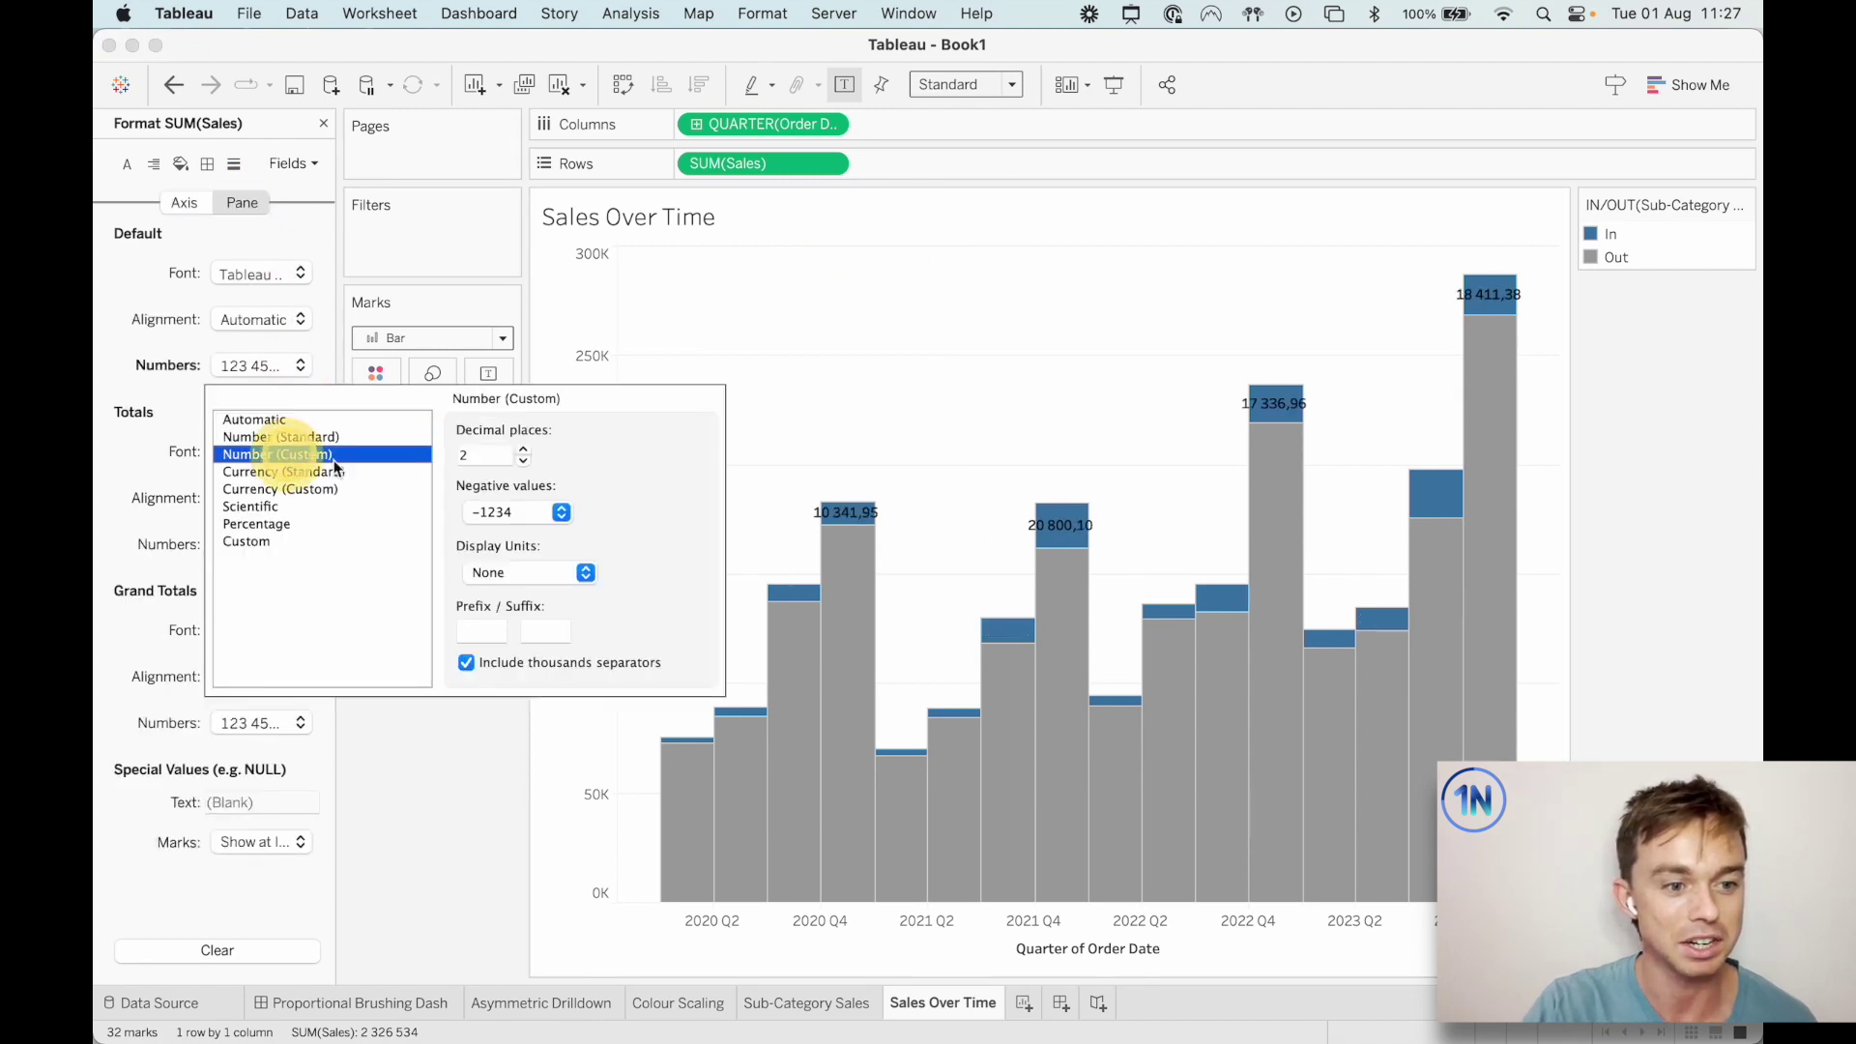
left_click(522, 462)
left_click(522, 461)
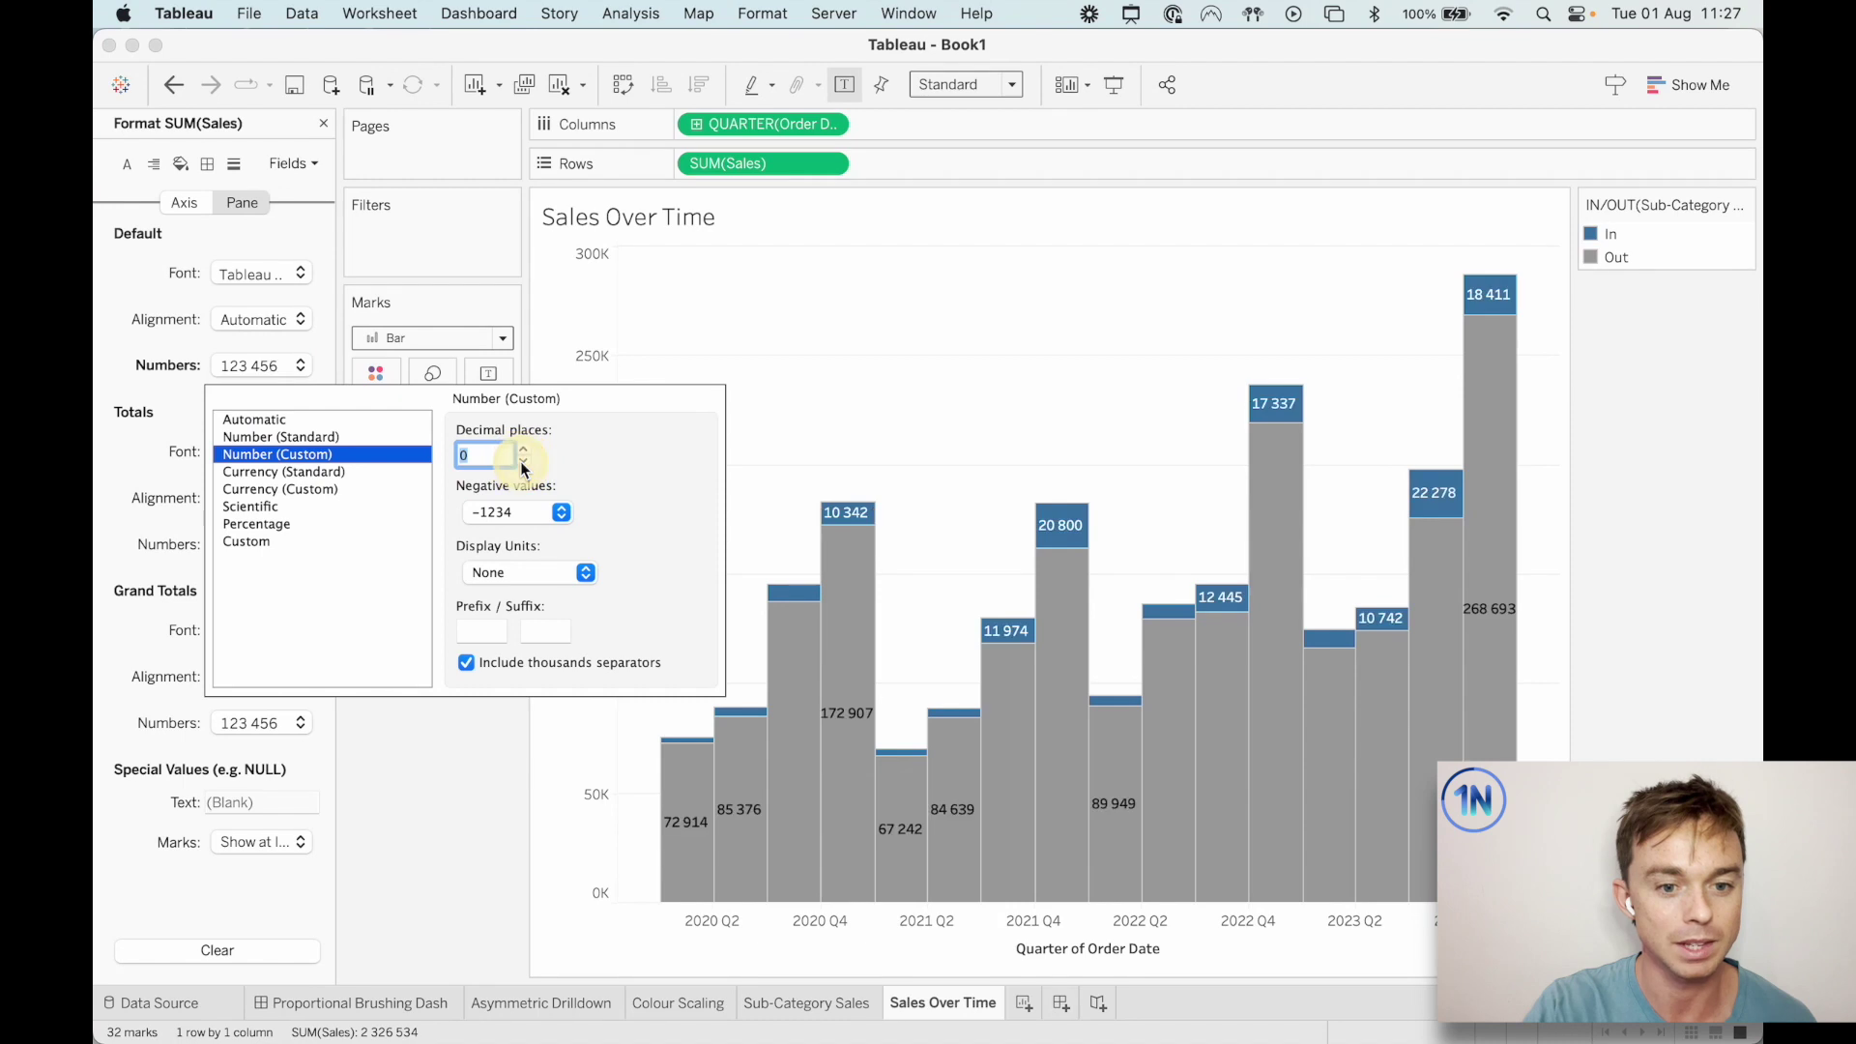
left_click(583, 573)
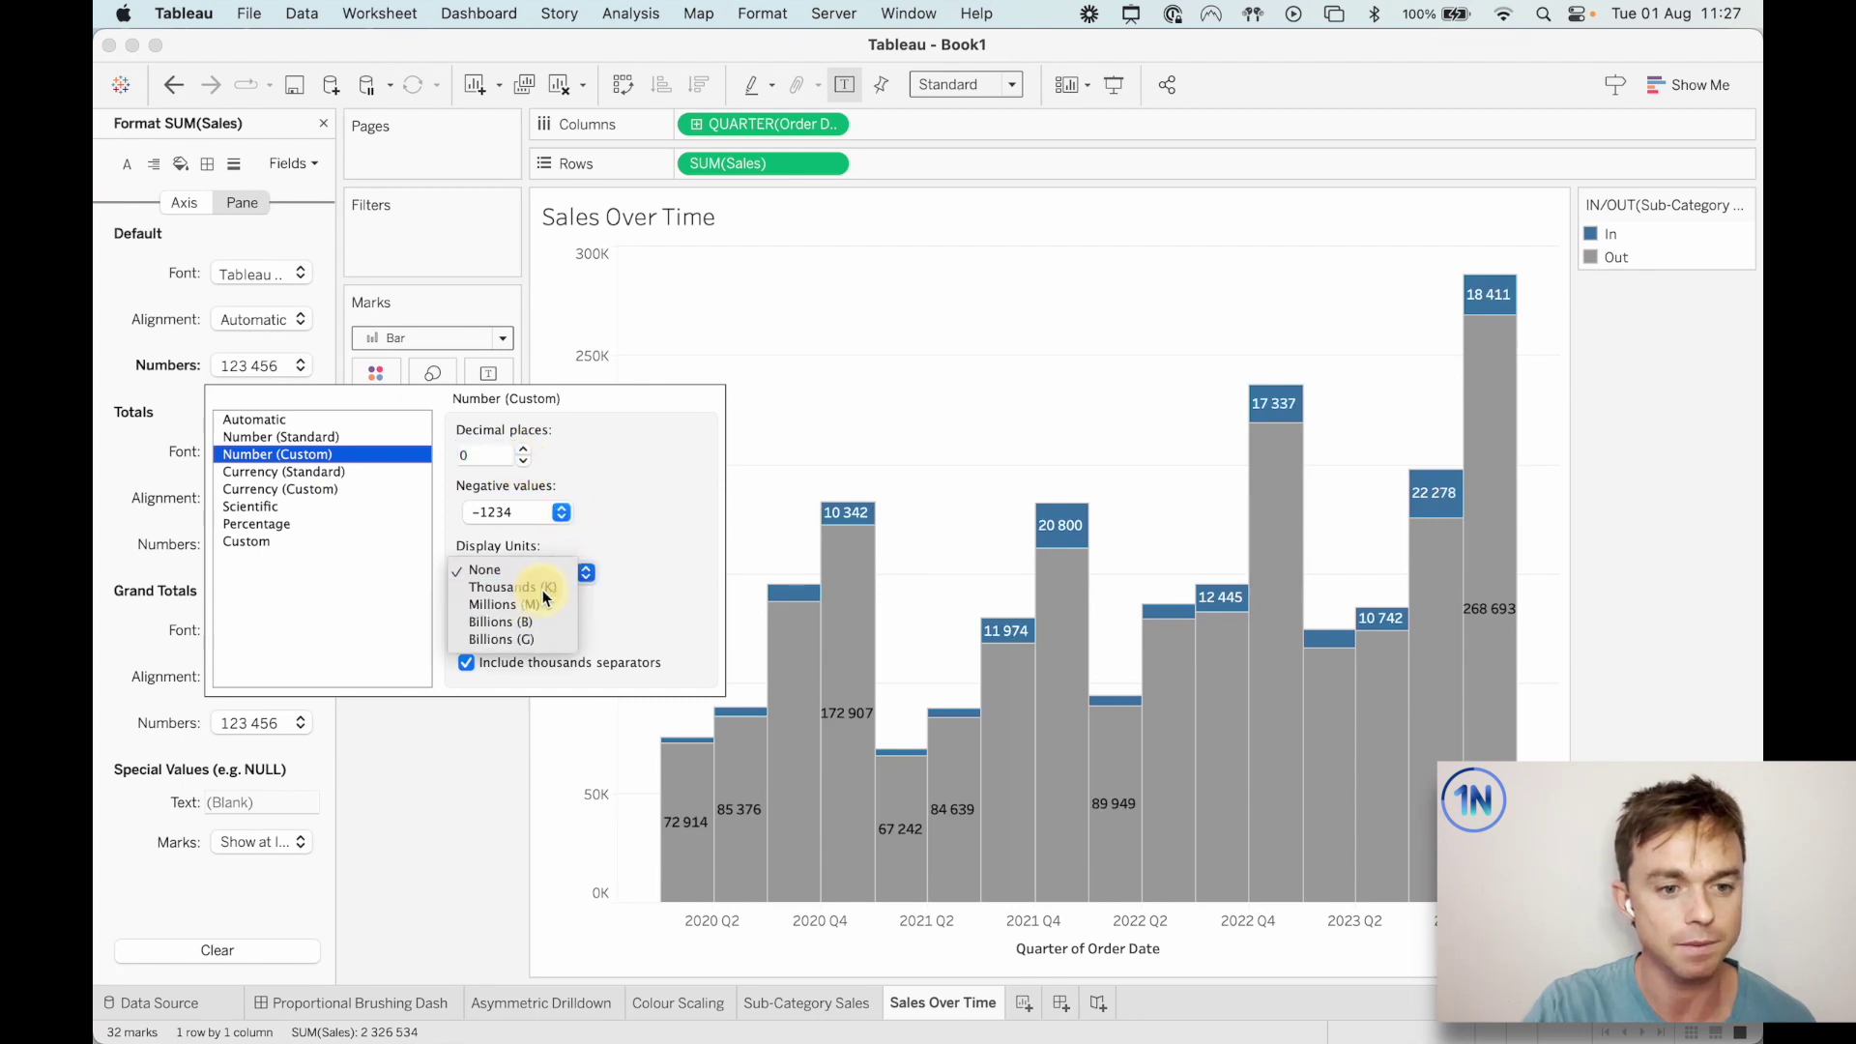
left_click(542, 589)
left_click(952, 410)
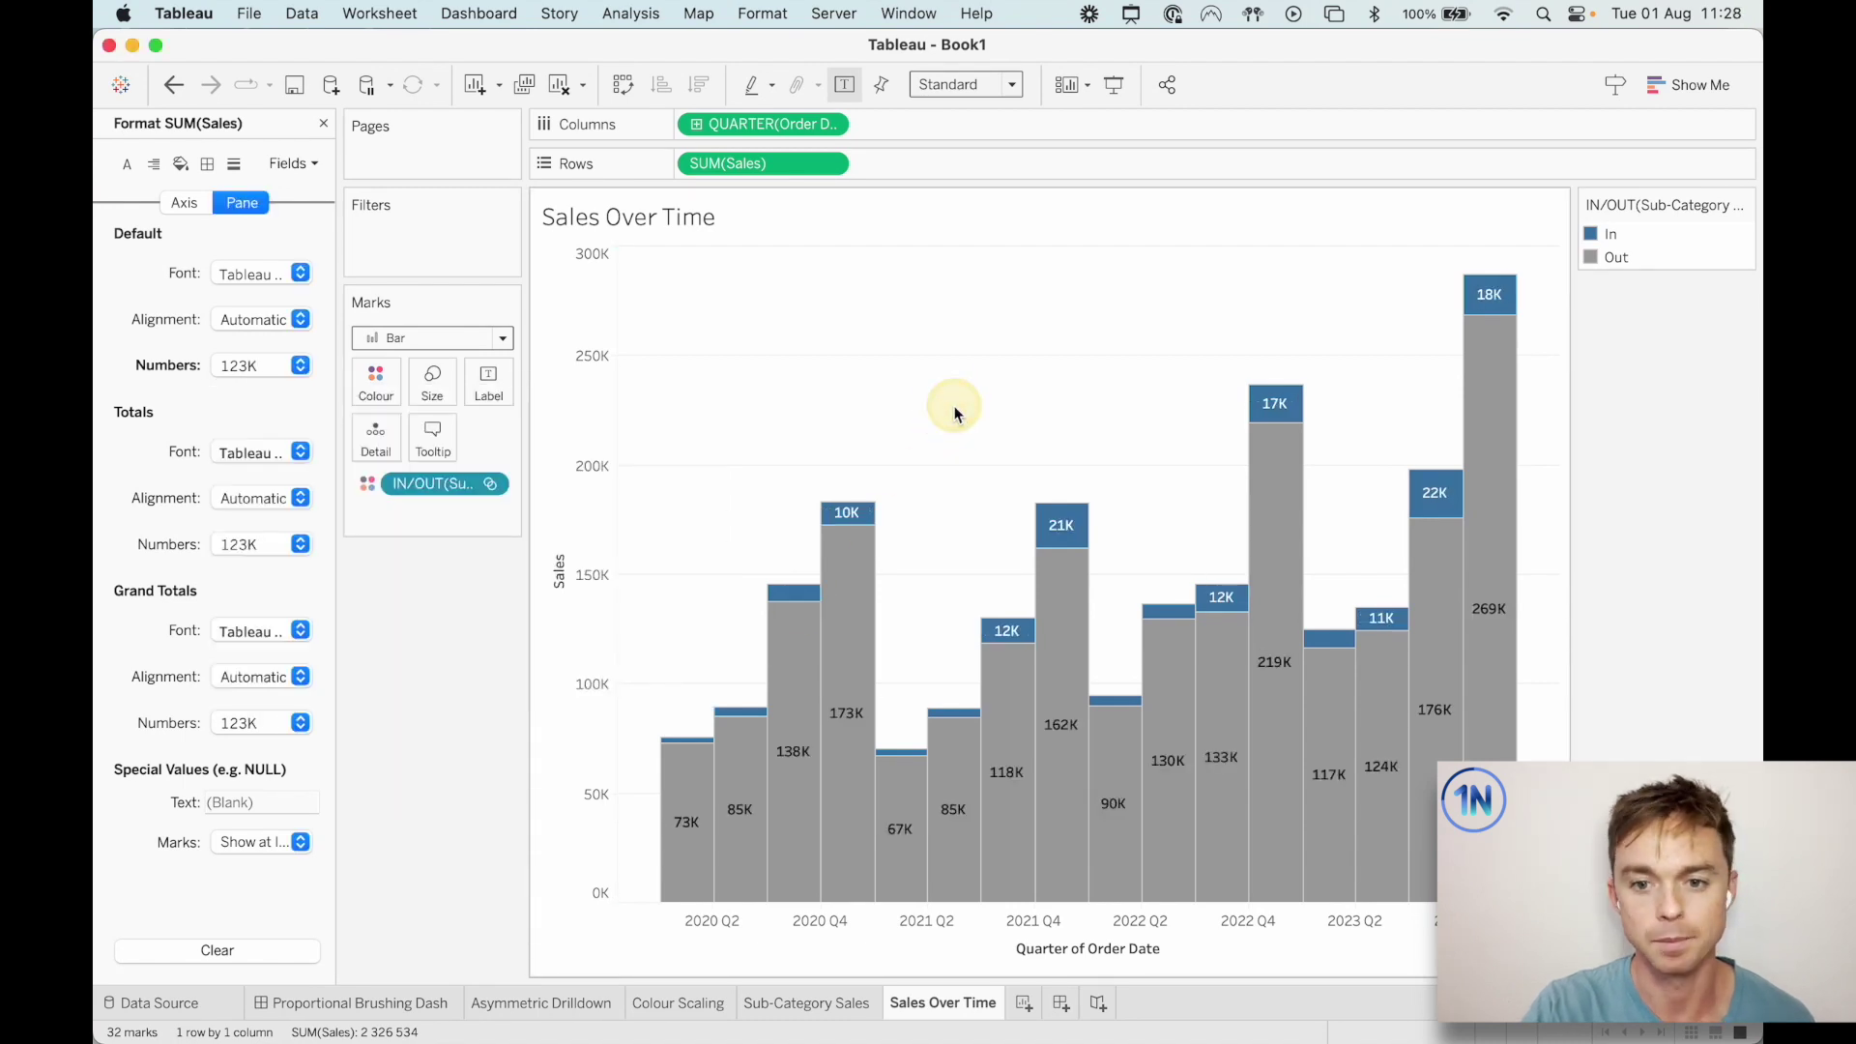
Recolour the Out members of the set light grey using the Grey palette.
double_click(1586, 255)
left_click(1220, 369)
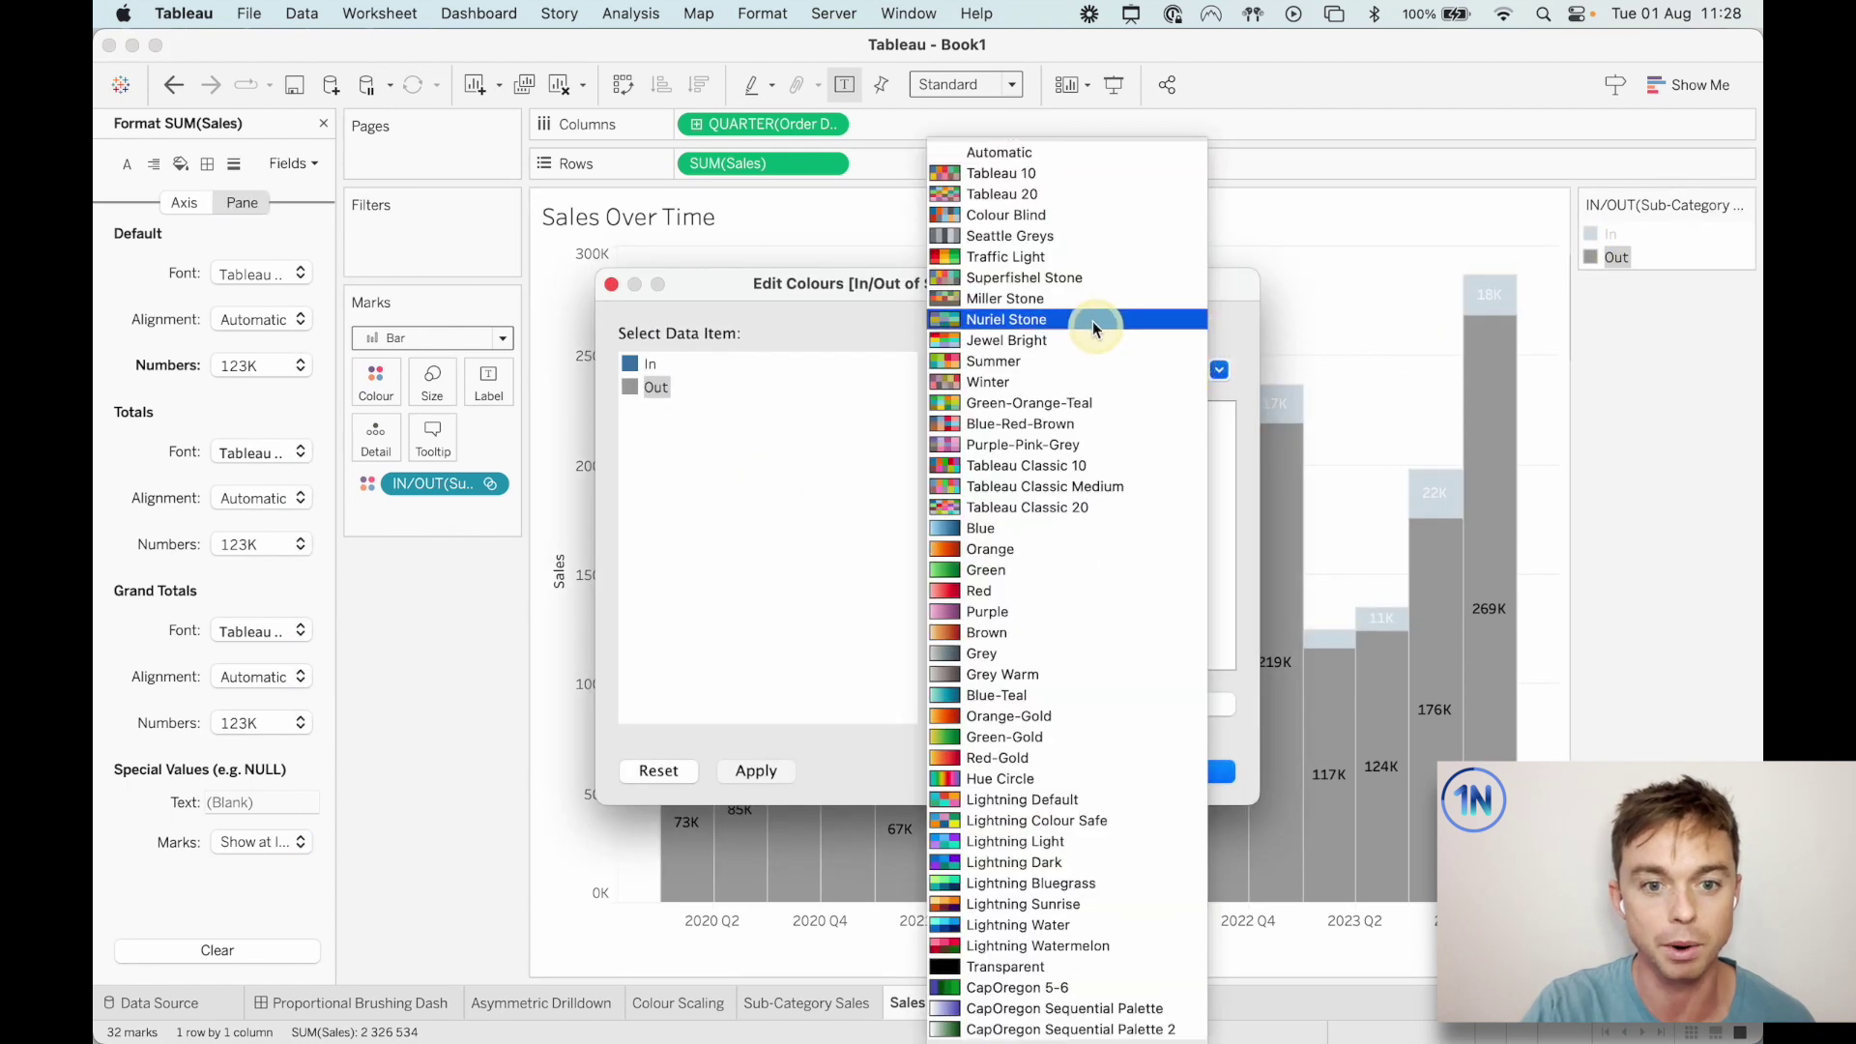
left_click(1023, 652)
left_click(970, 434)
left_click(971, 483)
left_click(1189, 769)
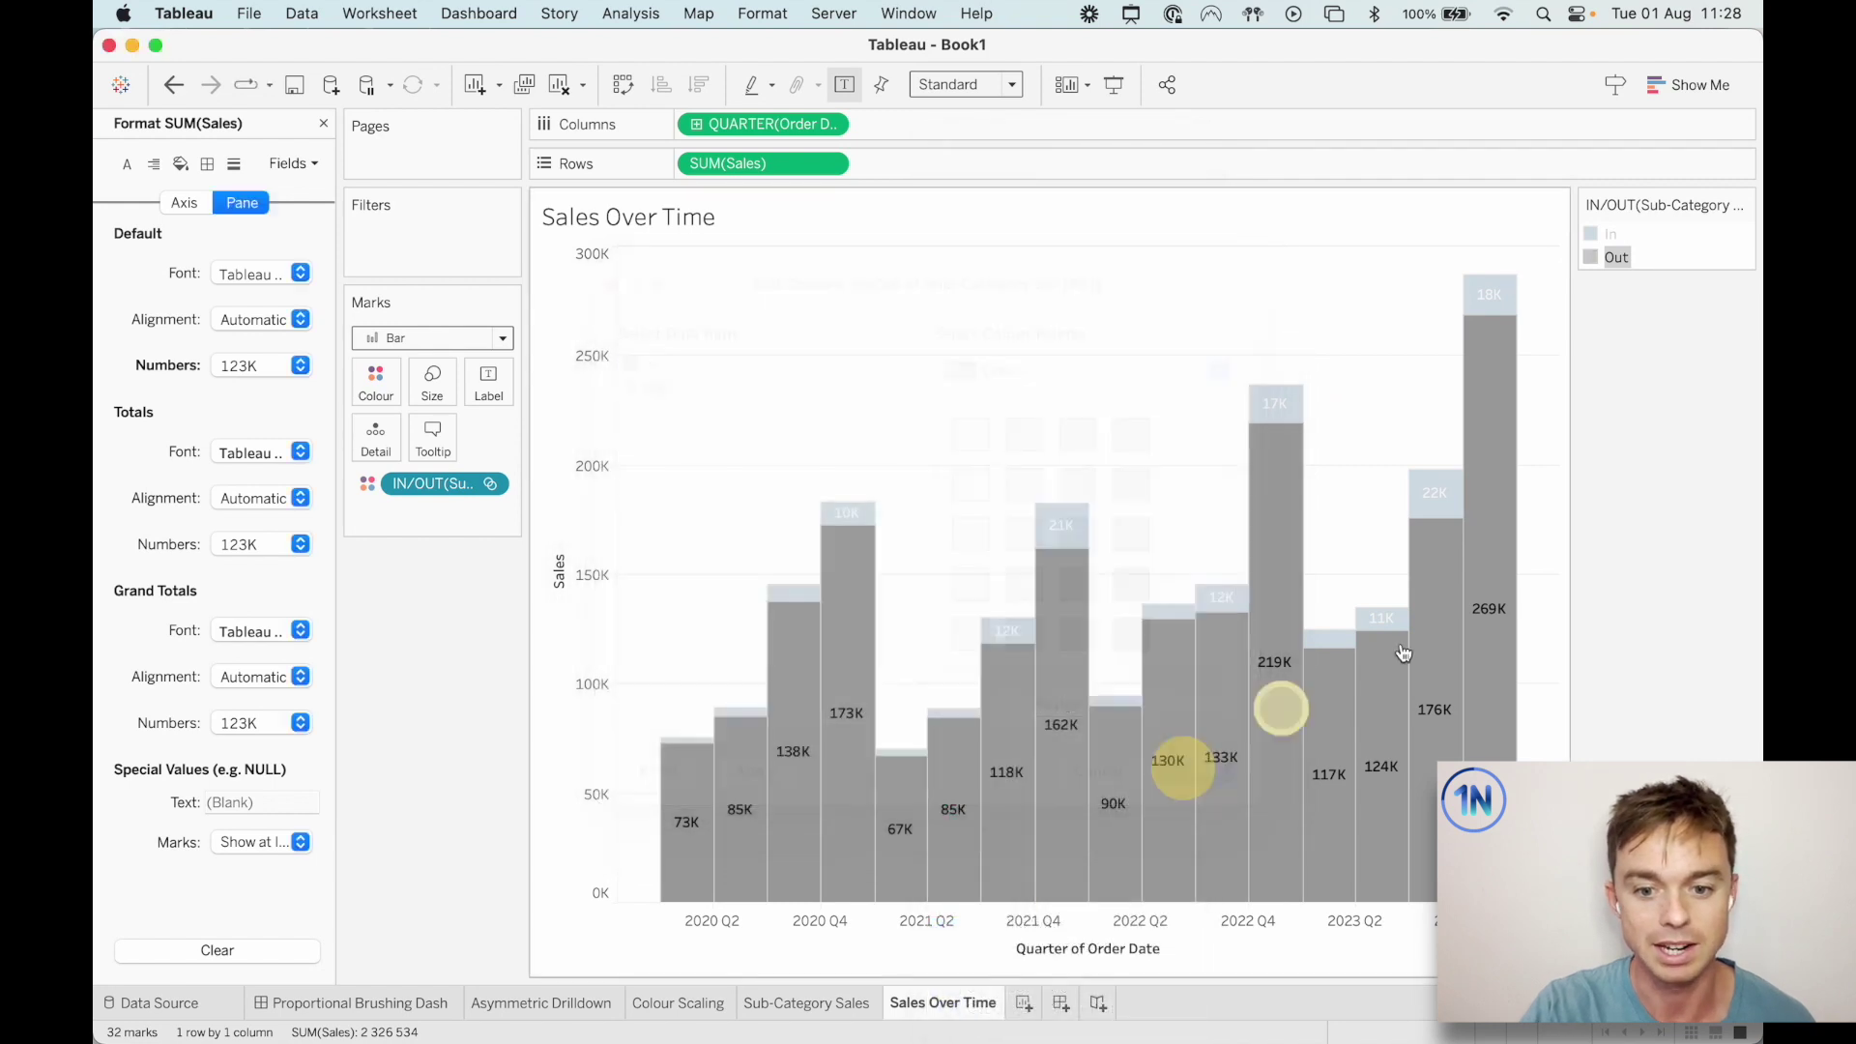
left_click(1566, 621)
Give the bars a grey border and close the number formatting settings.
left_click(382, 383)
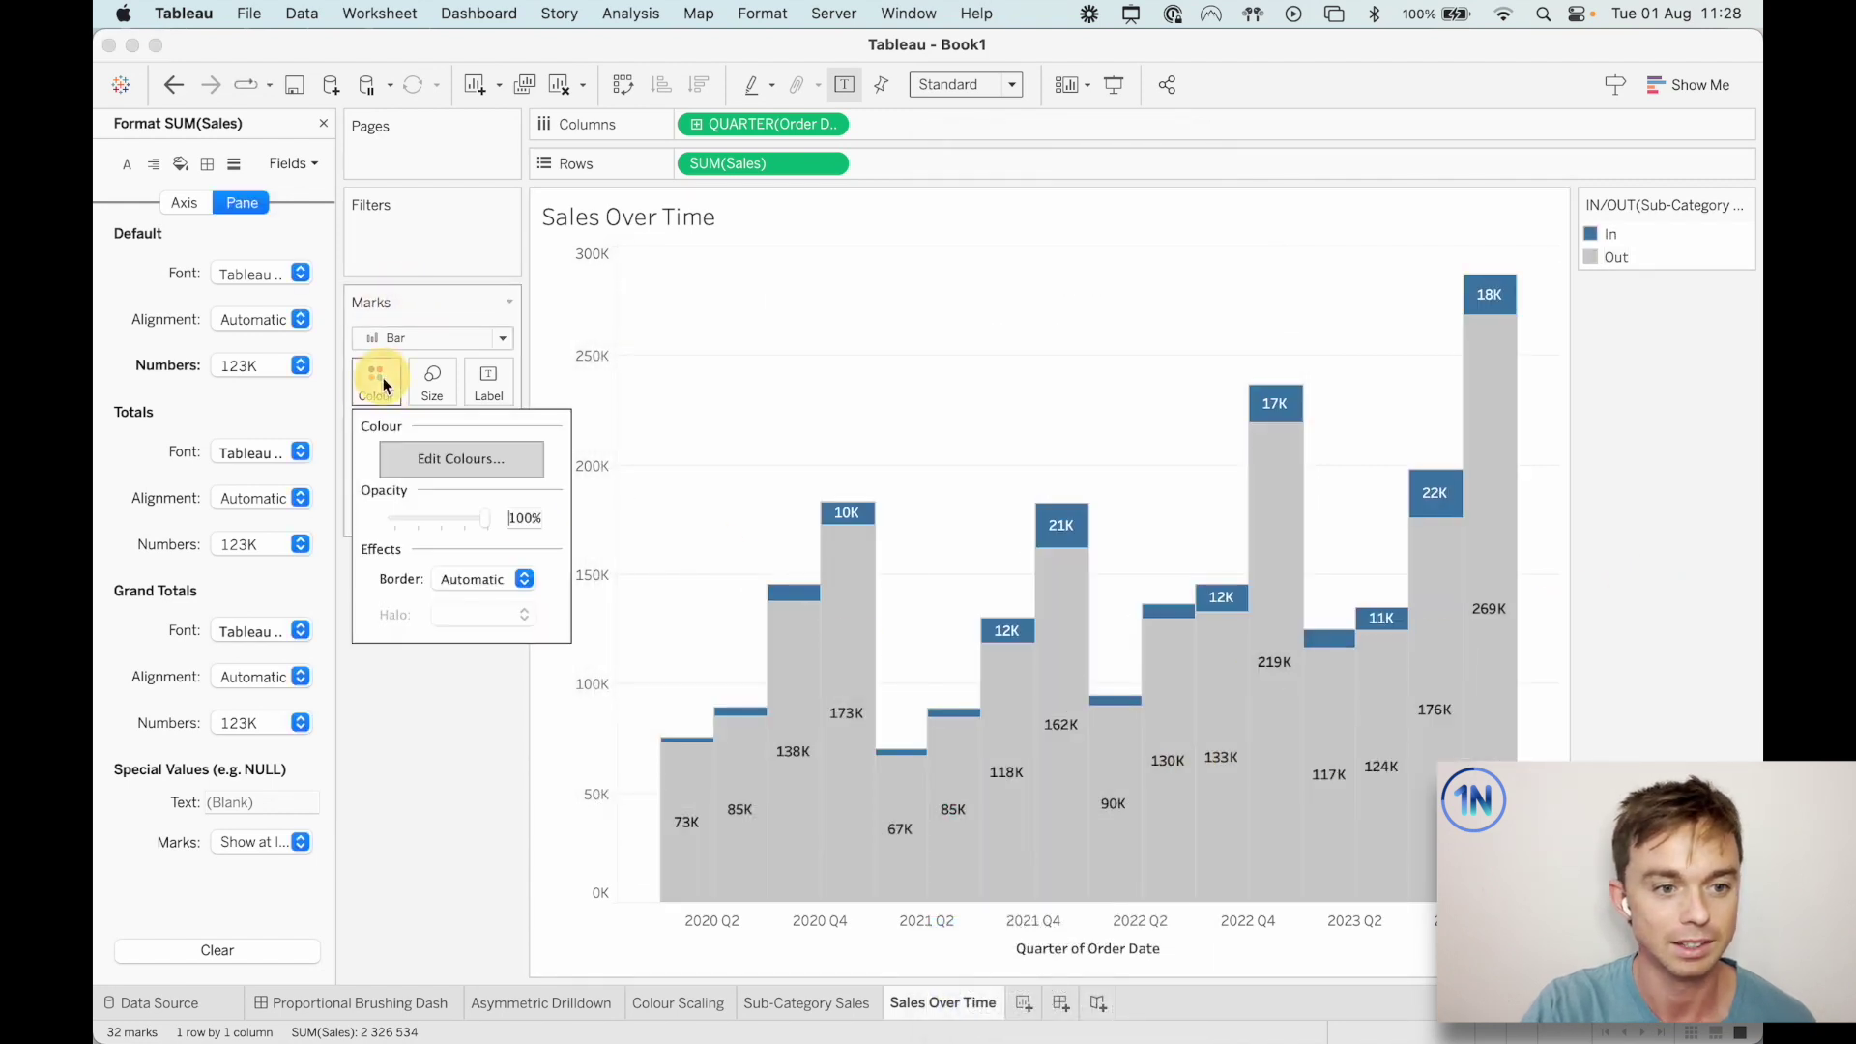
left_click(486, 580)
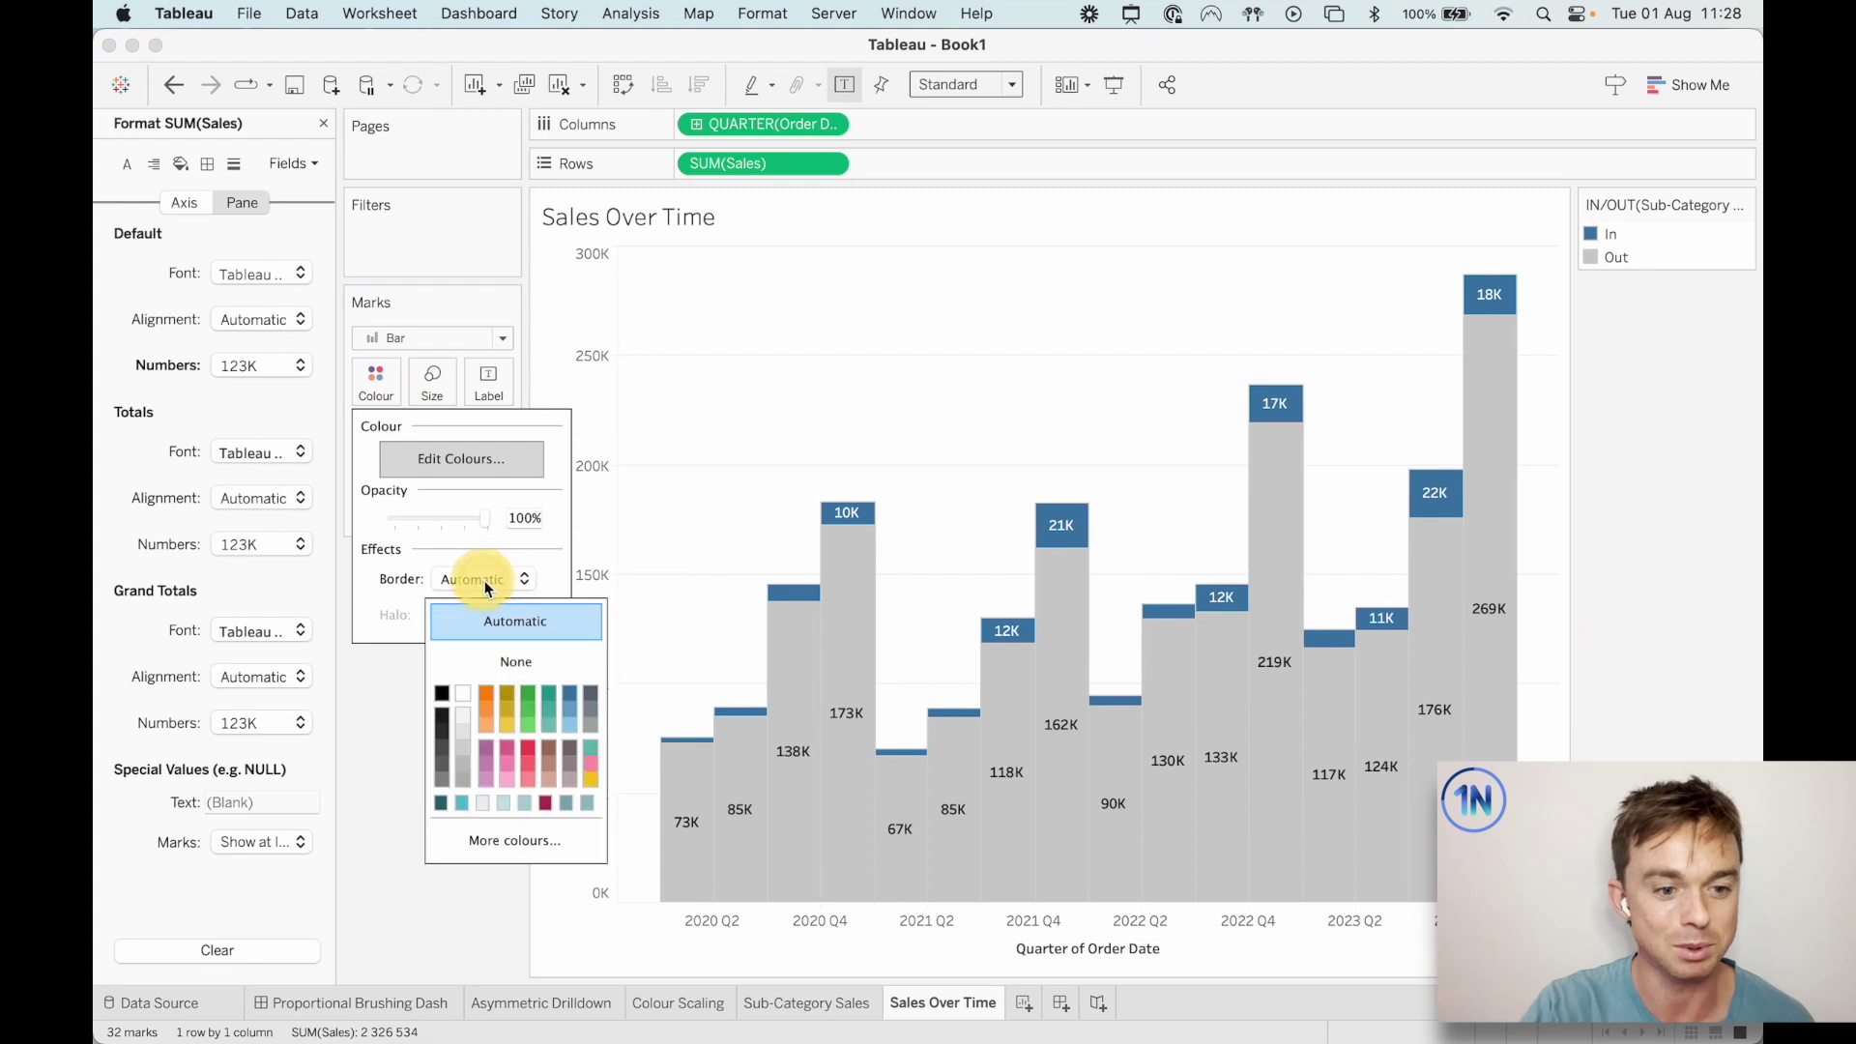
left_click(441, 780)
left_click(370, 773)
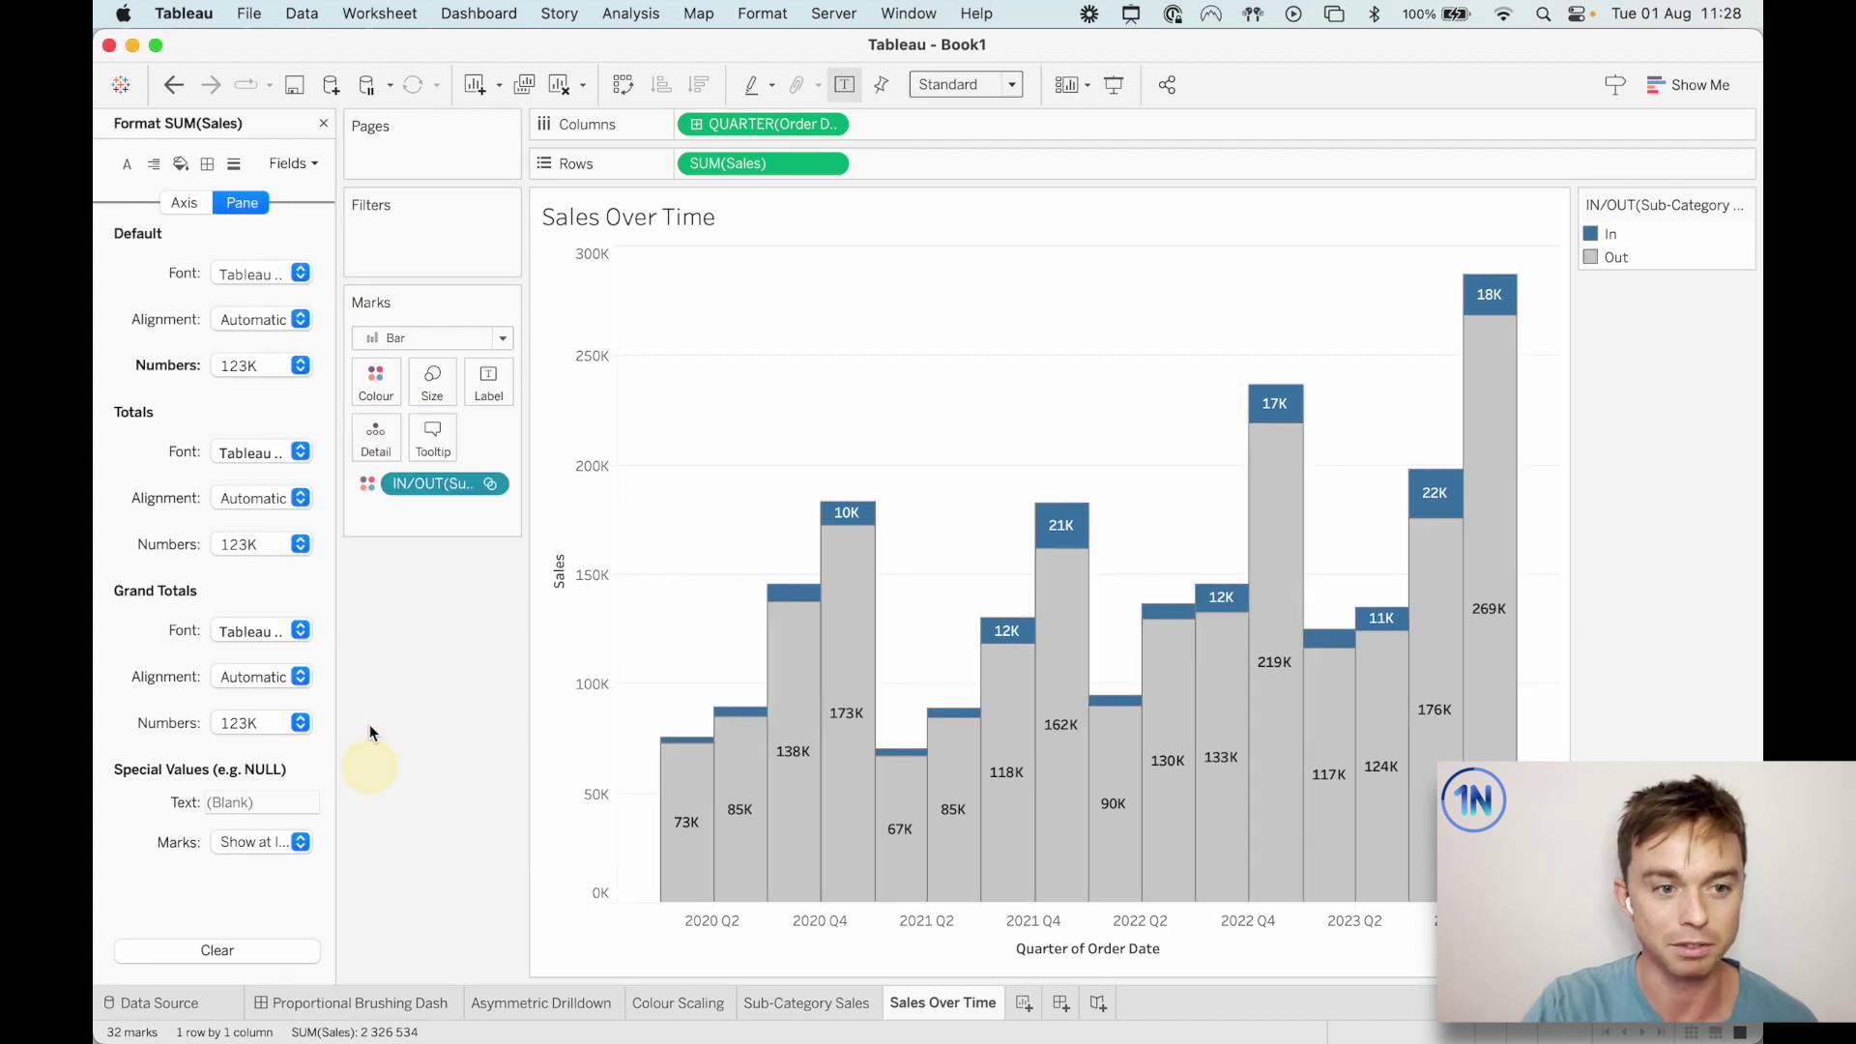
left_click(325, 120)
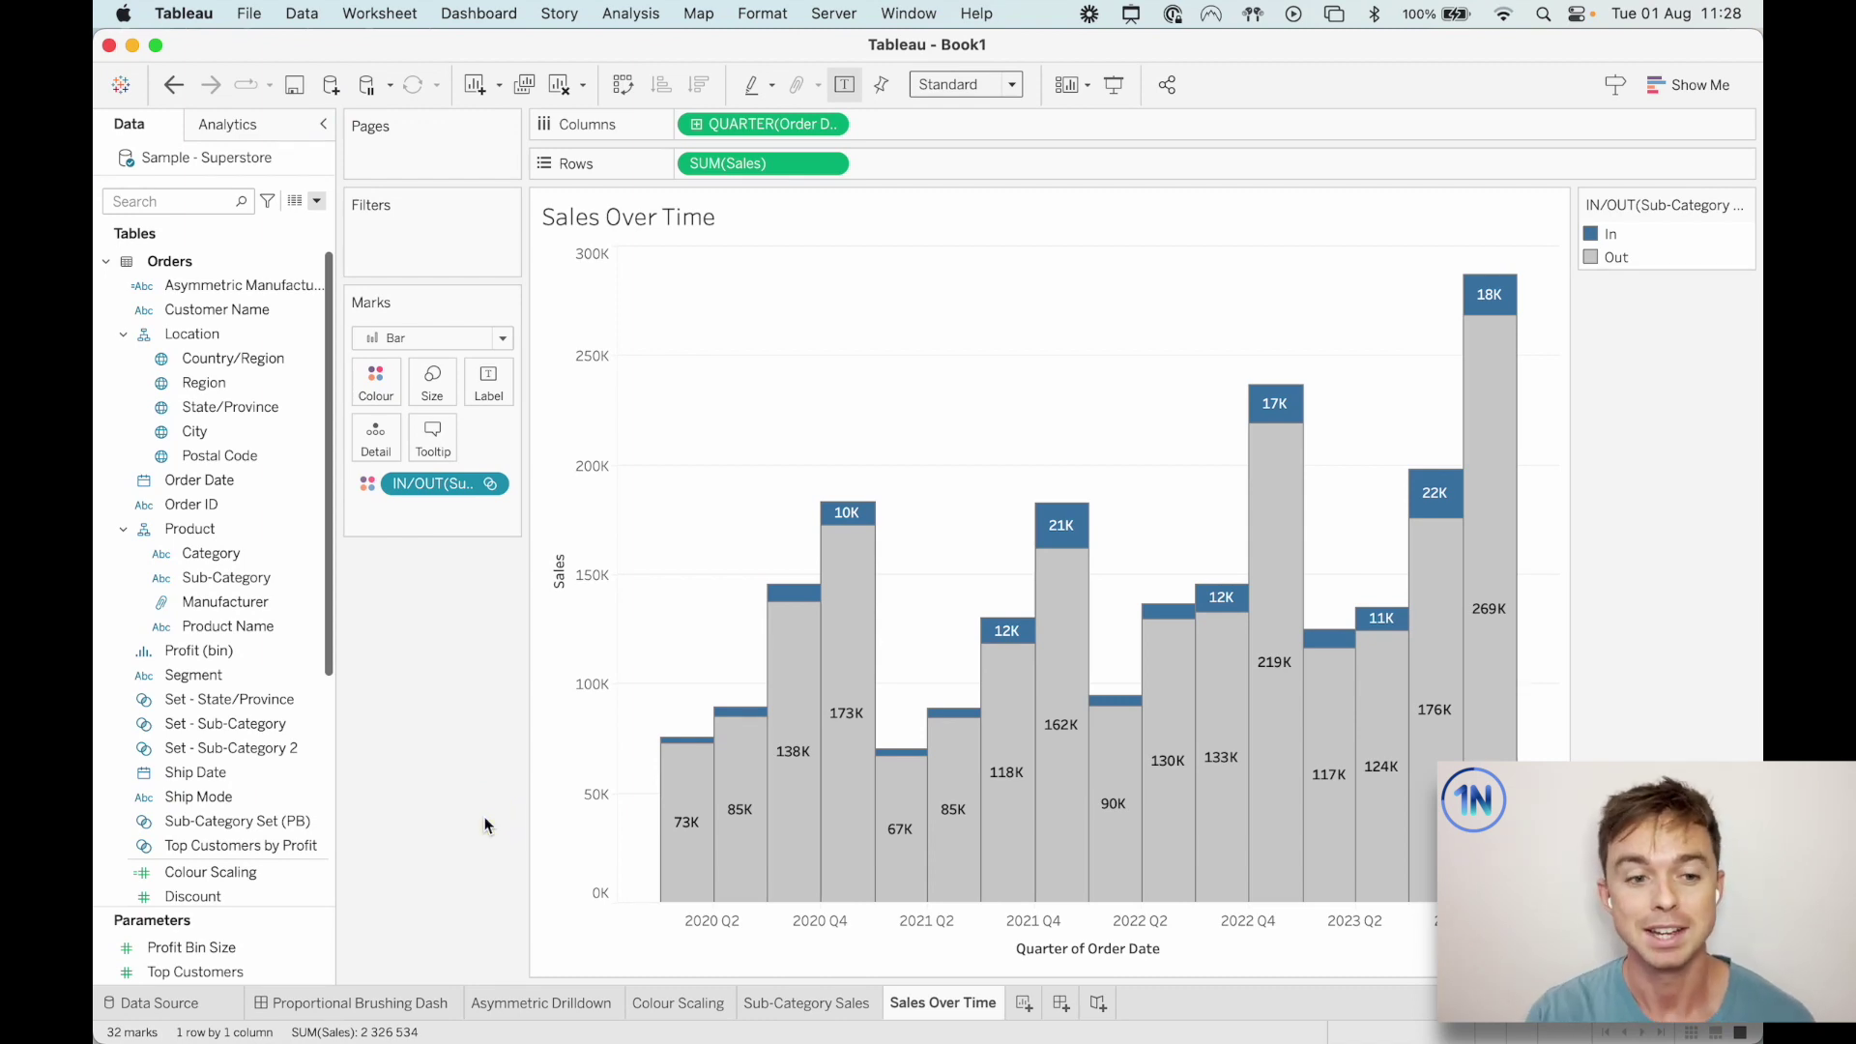
Create a new dashboard and name it Prop Brush.
mouse_move(847, 519)
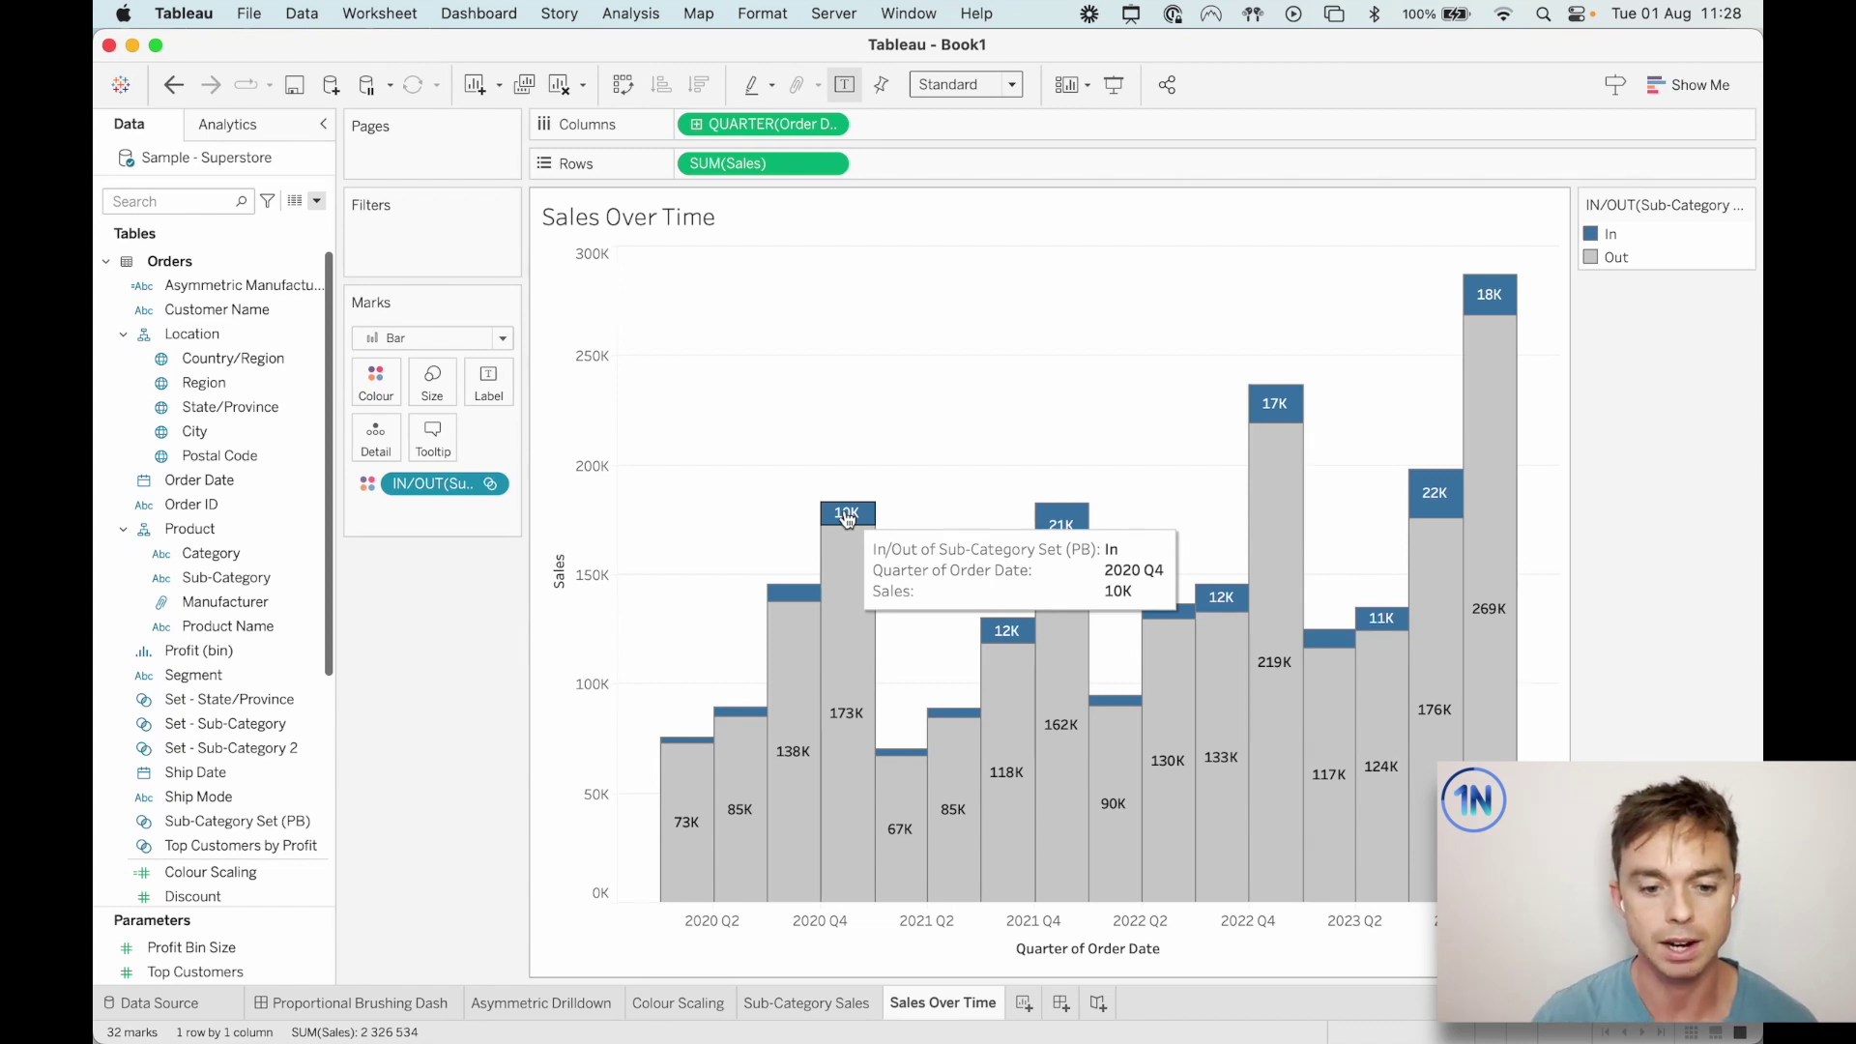
left_click(1060, 1002)
double_click(1065, 1006)
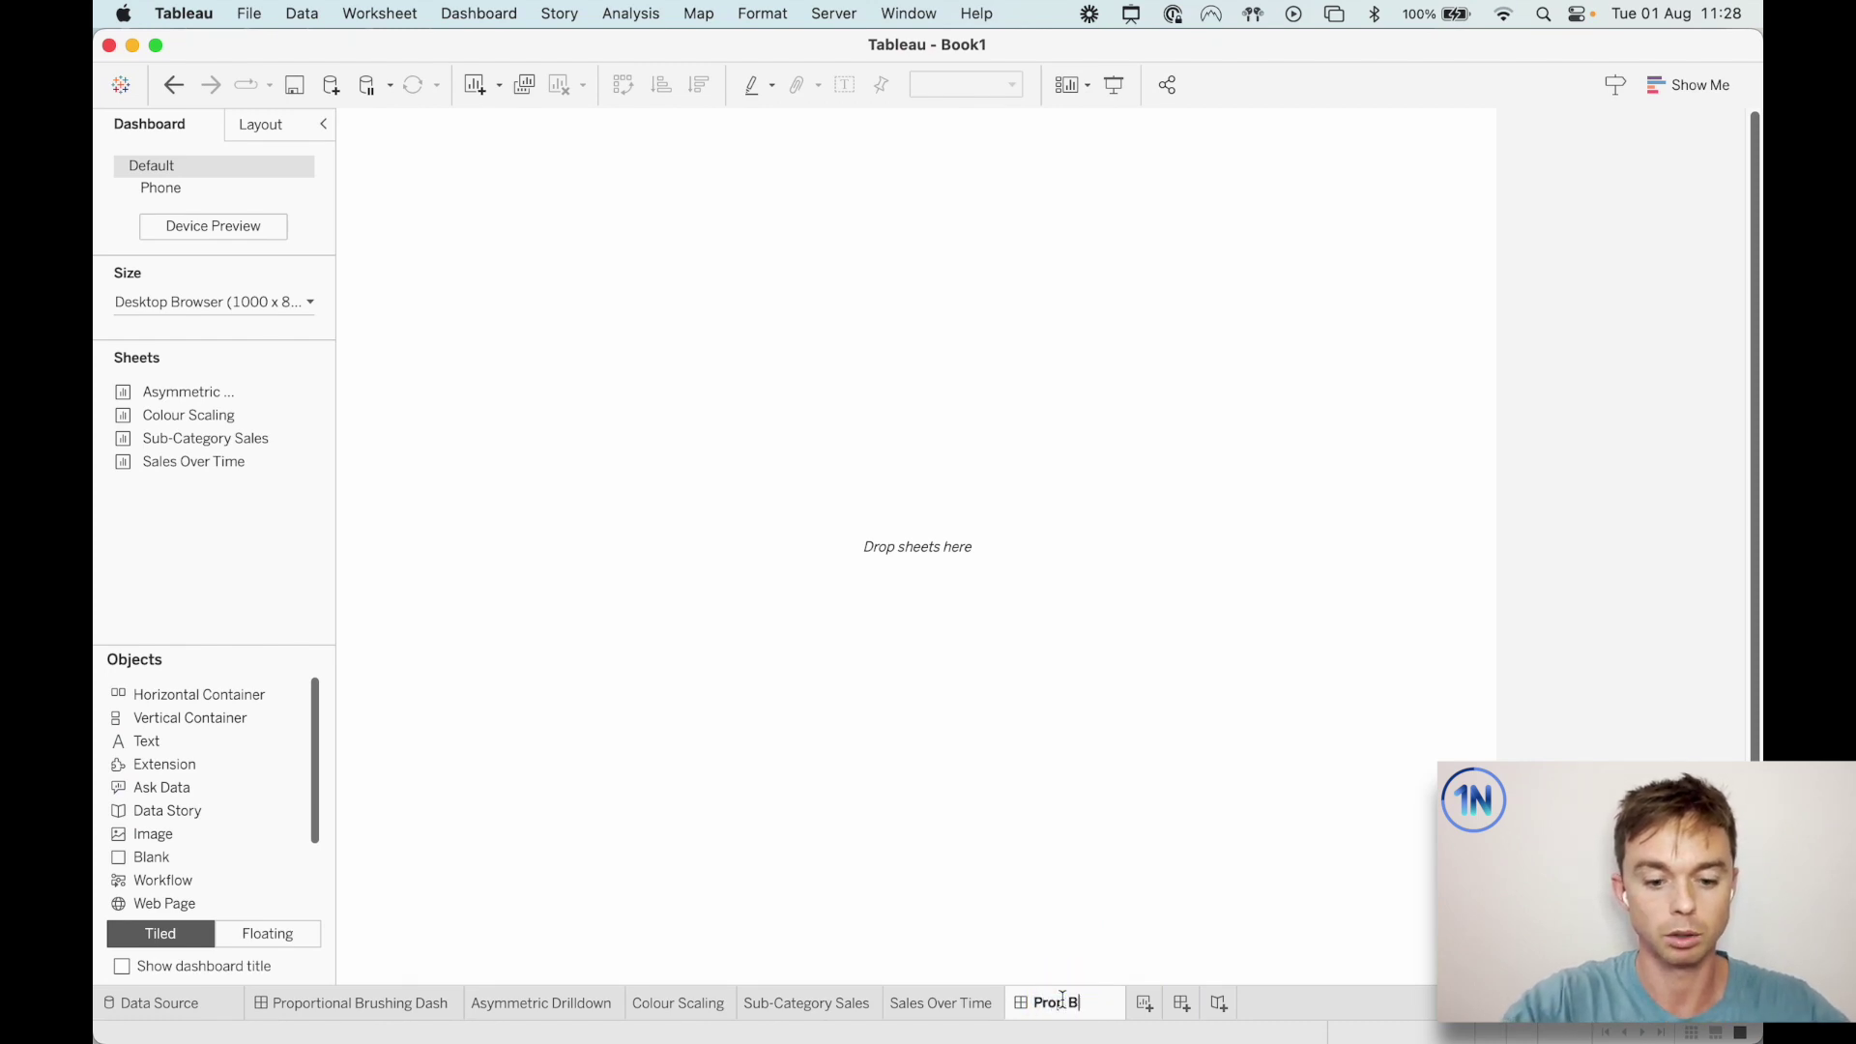
double_click(1077, 998)
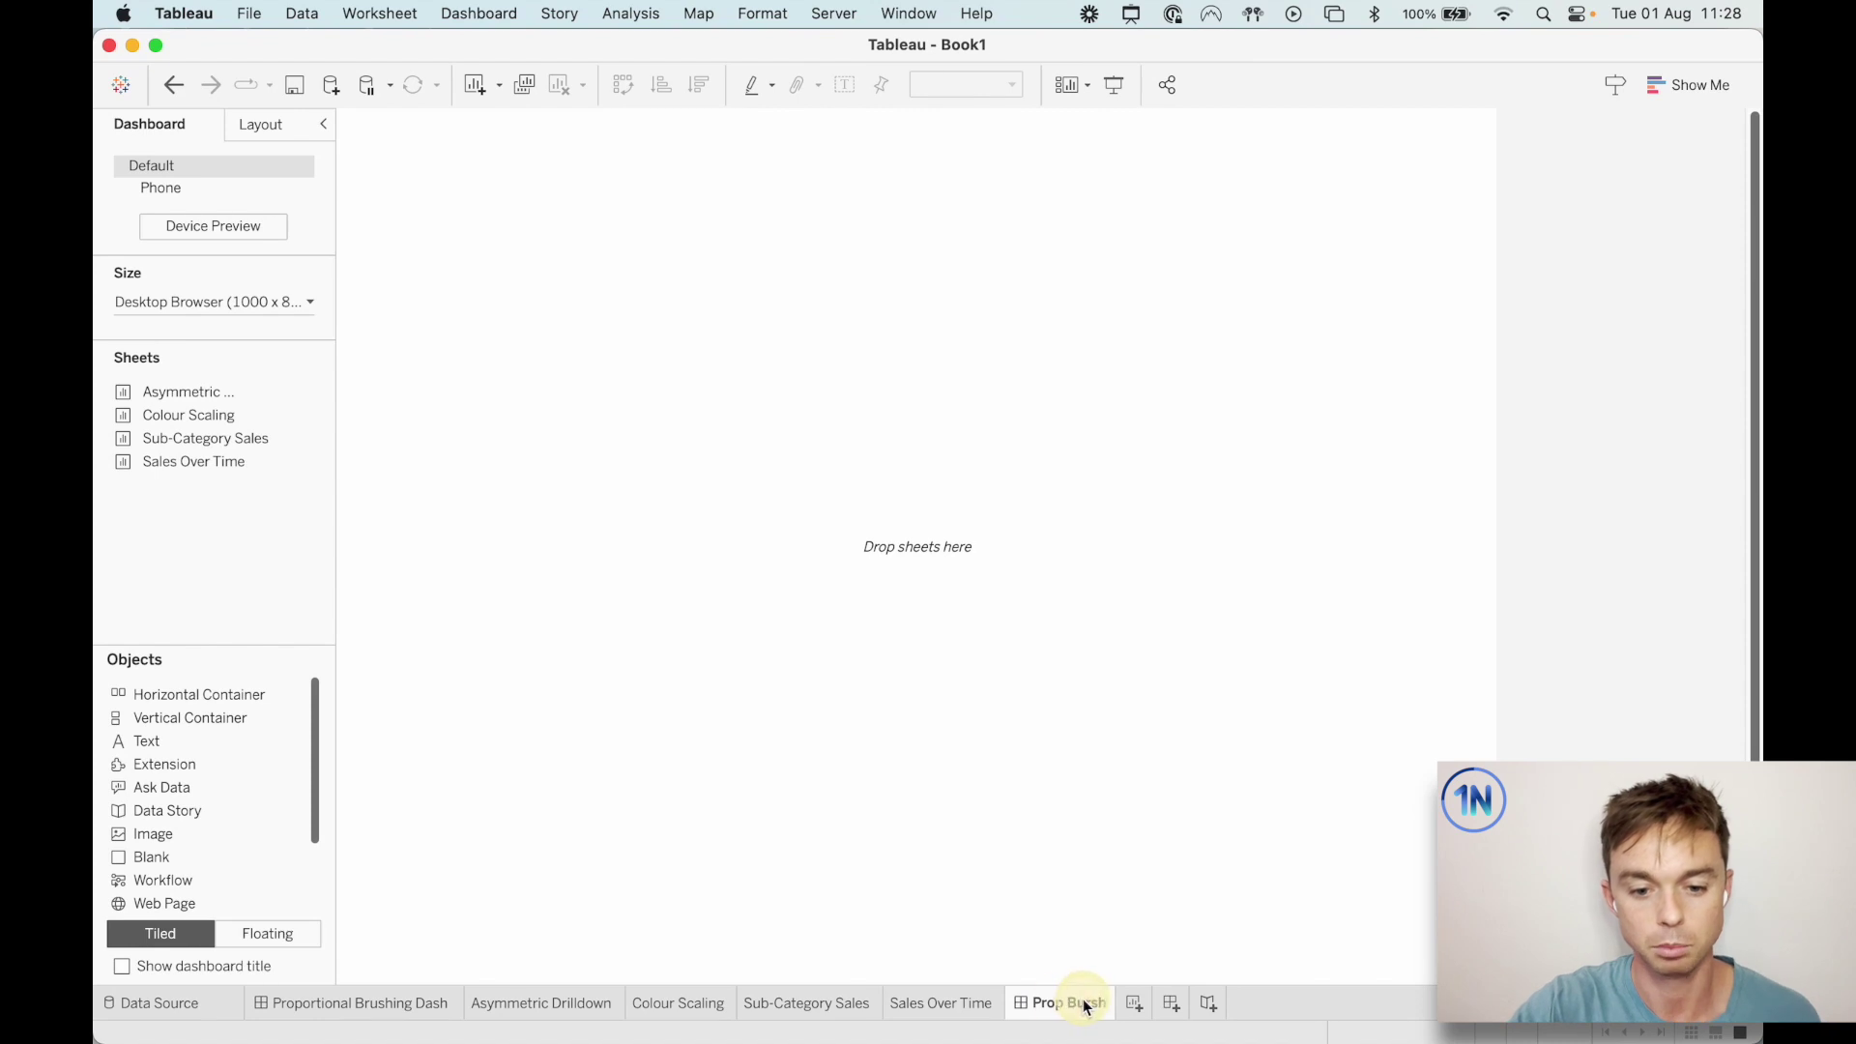
type("Prop Brush")
key("Return")
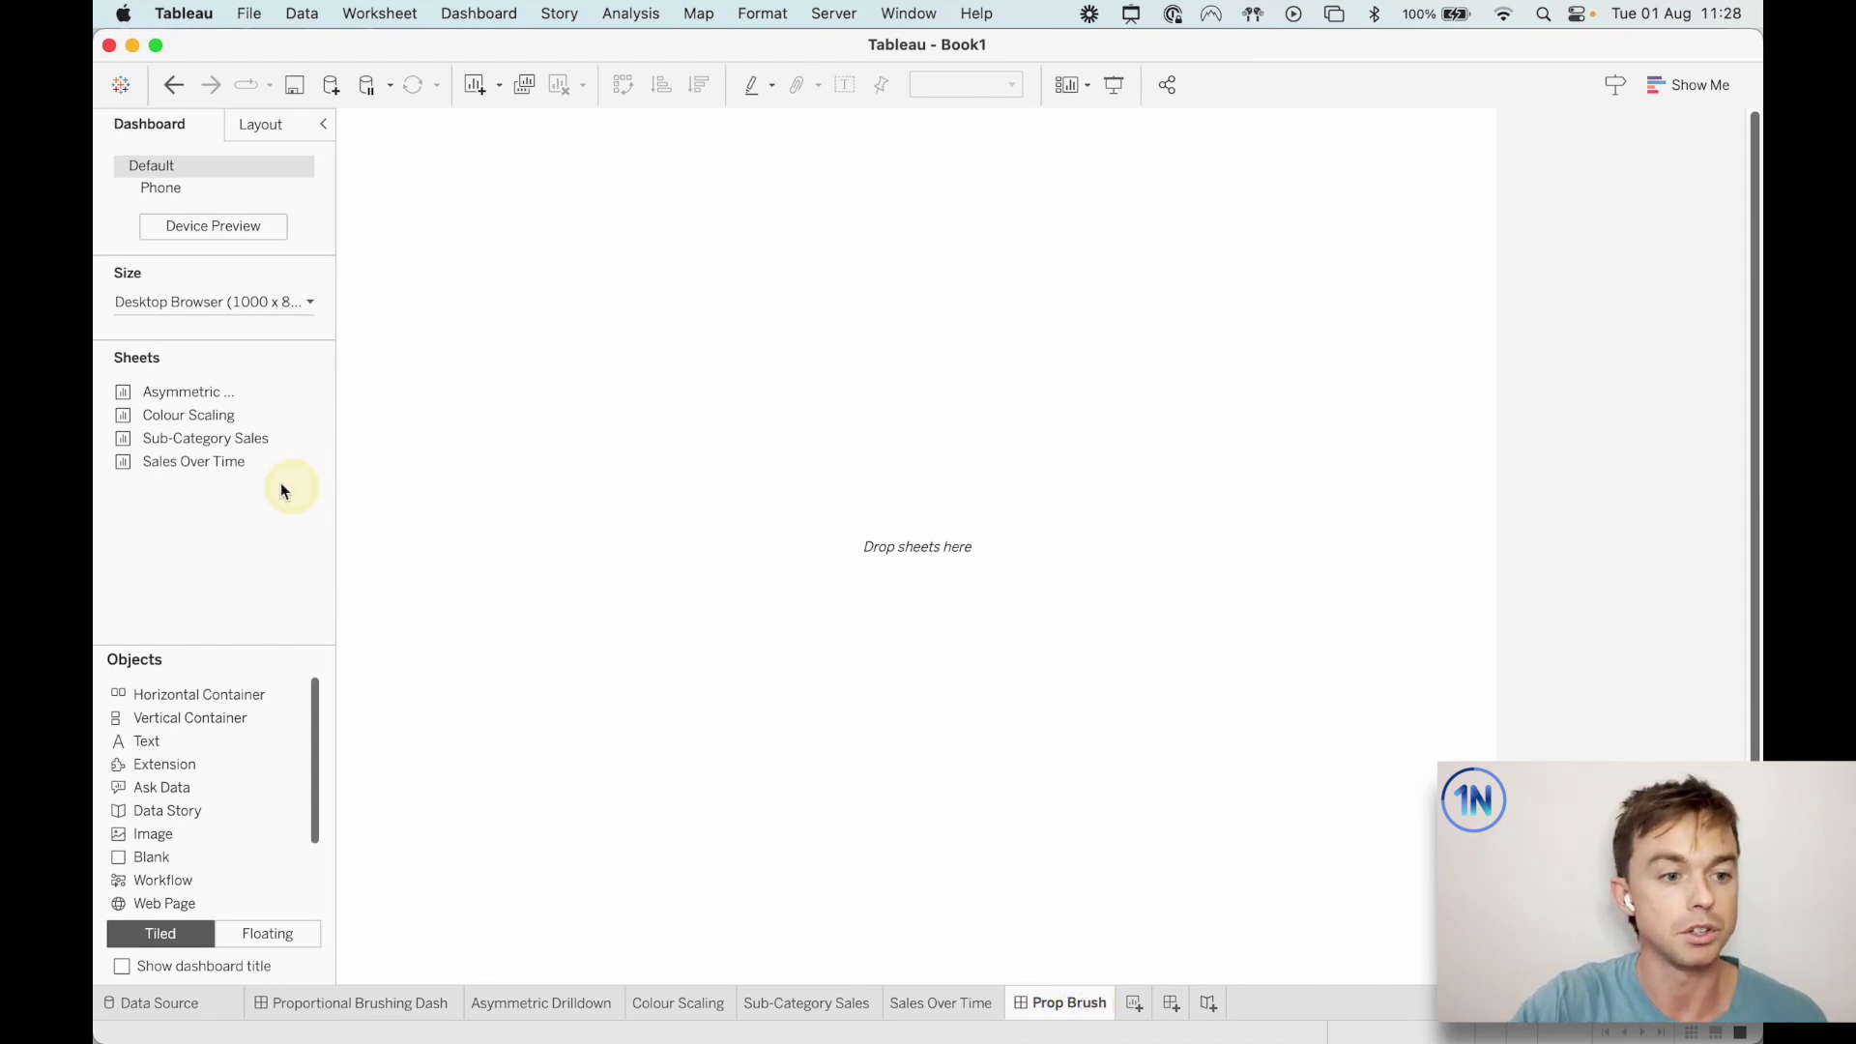
Place the Sub-Category Sales sheet on the dashboard and set the dashboard size to Automatic.
left_click_drag(230, 438, 517, 432)
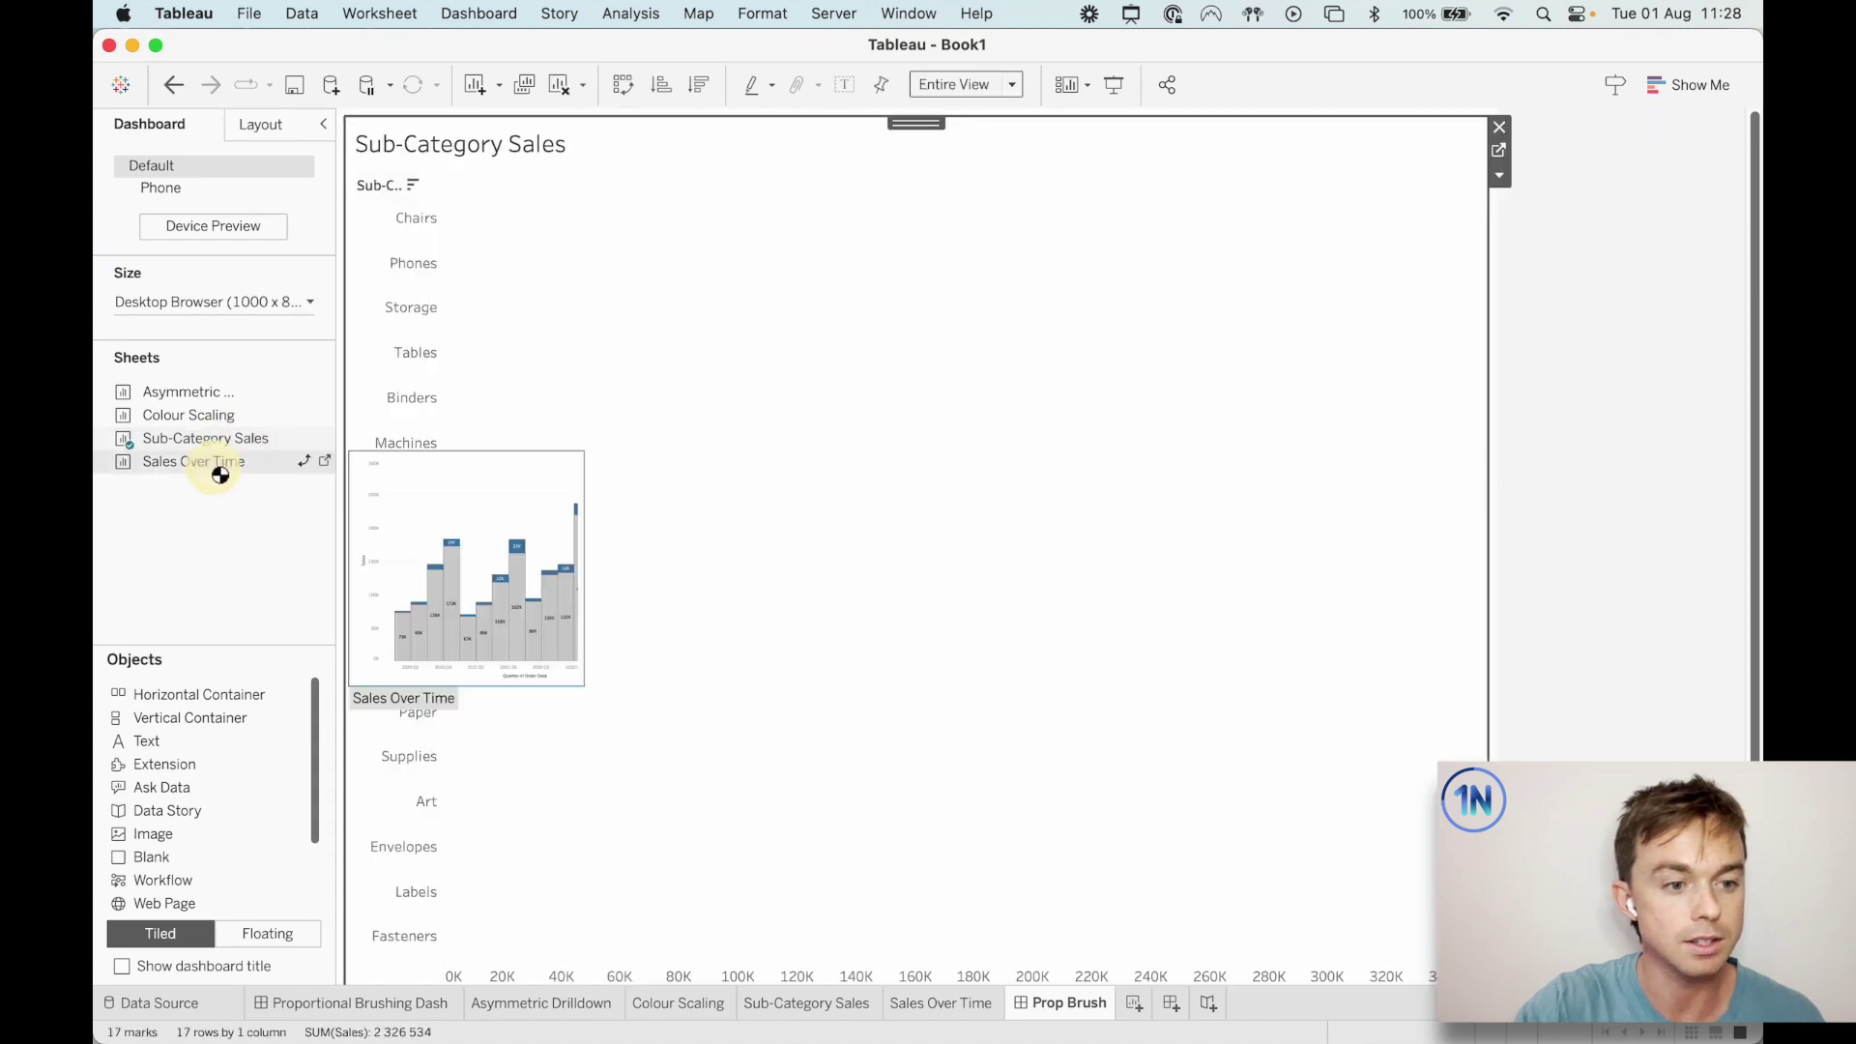
left_click(259, 300)
left_click(237, 341)
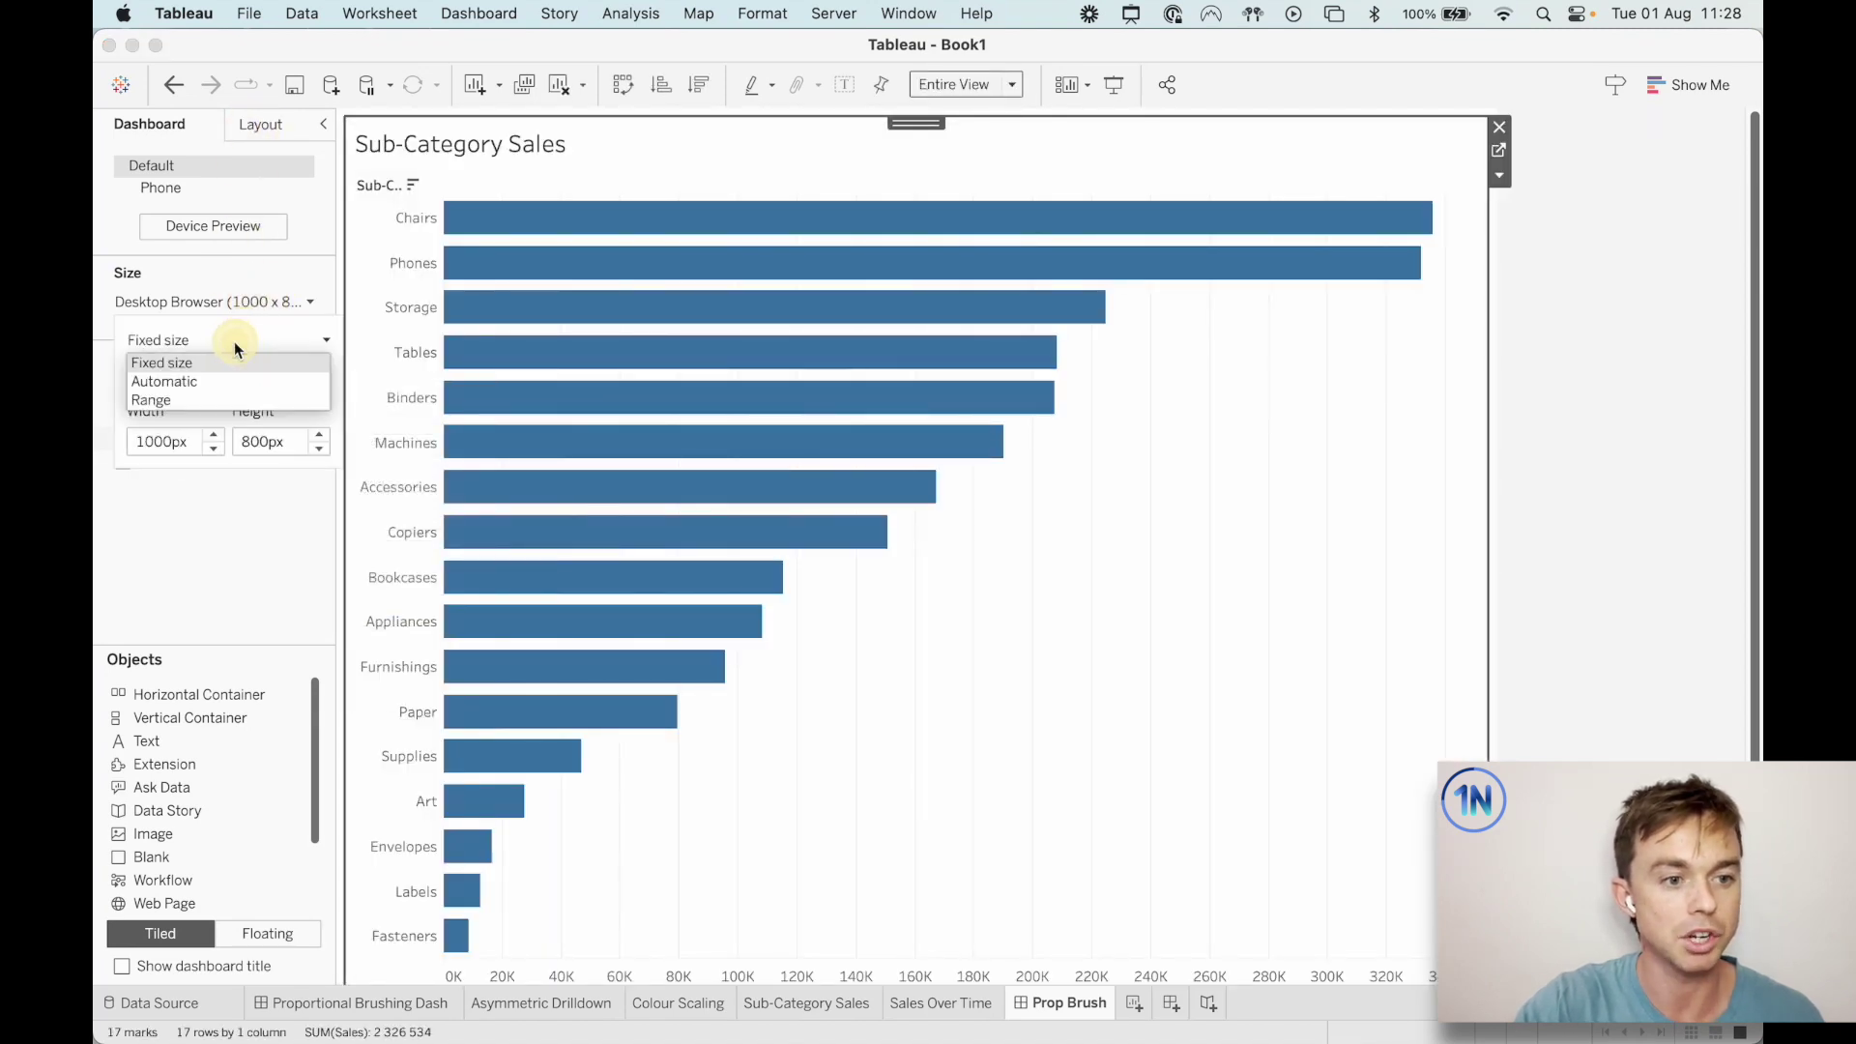
left_click(217, 380)
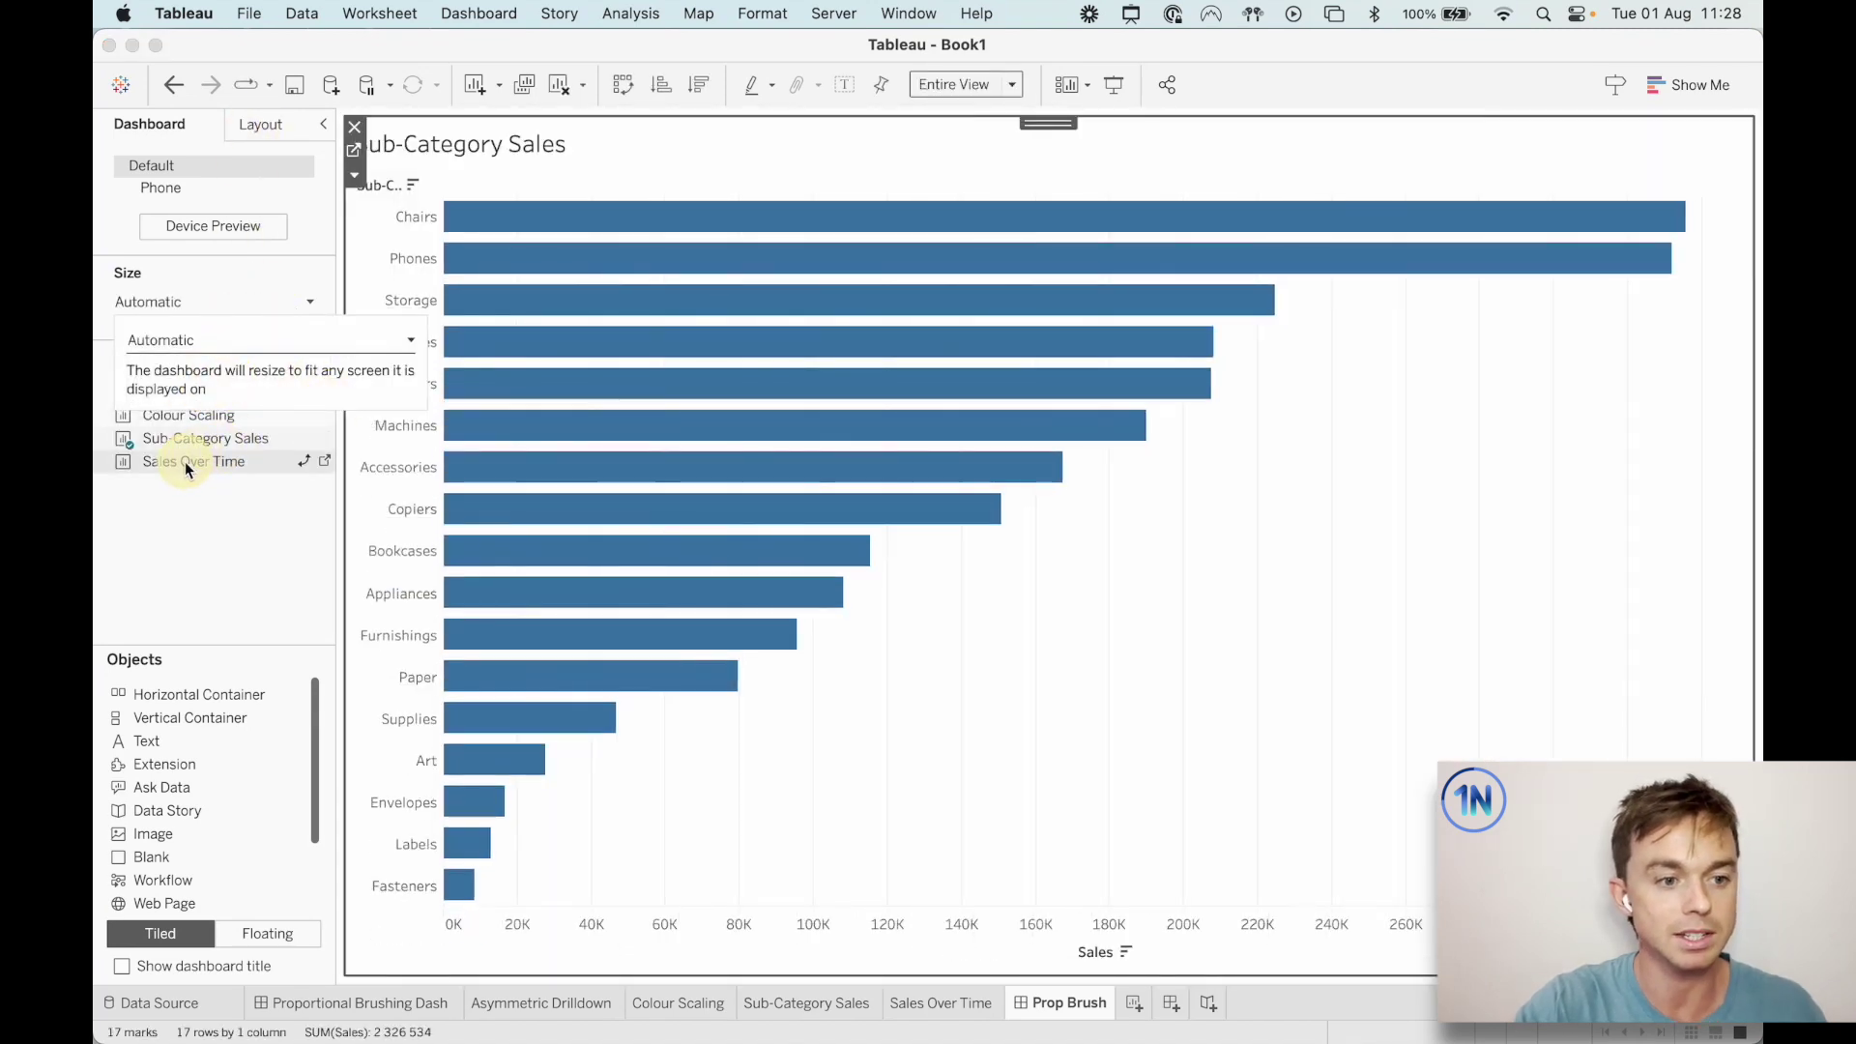
Add the Sales Over Time sheet to the left of Sub-Category Sales and widen it, narrowing the sub-category chart and legend.
left_click_drag(406, 448, 456, 432)
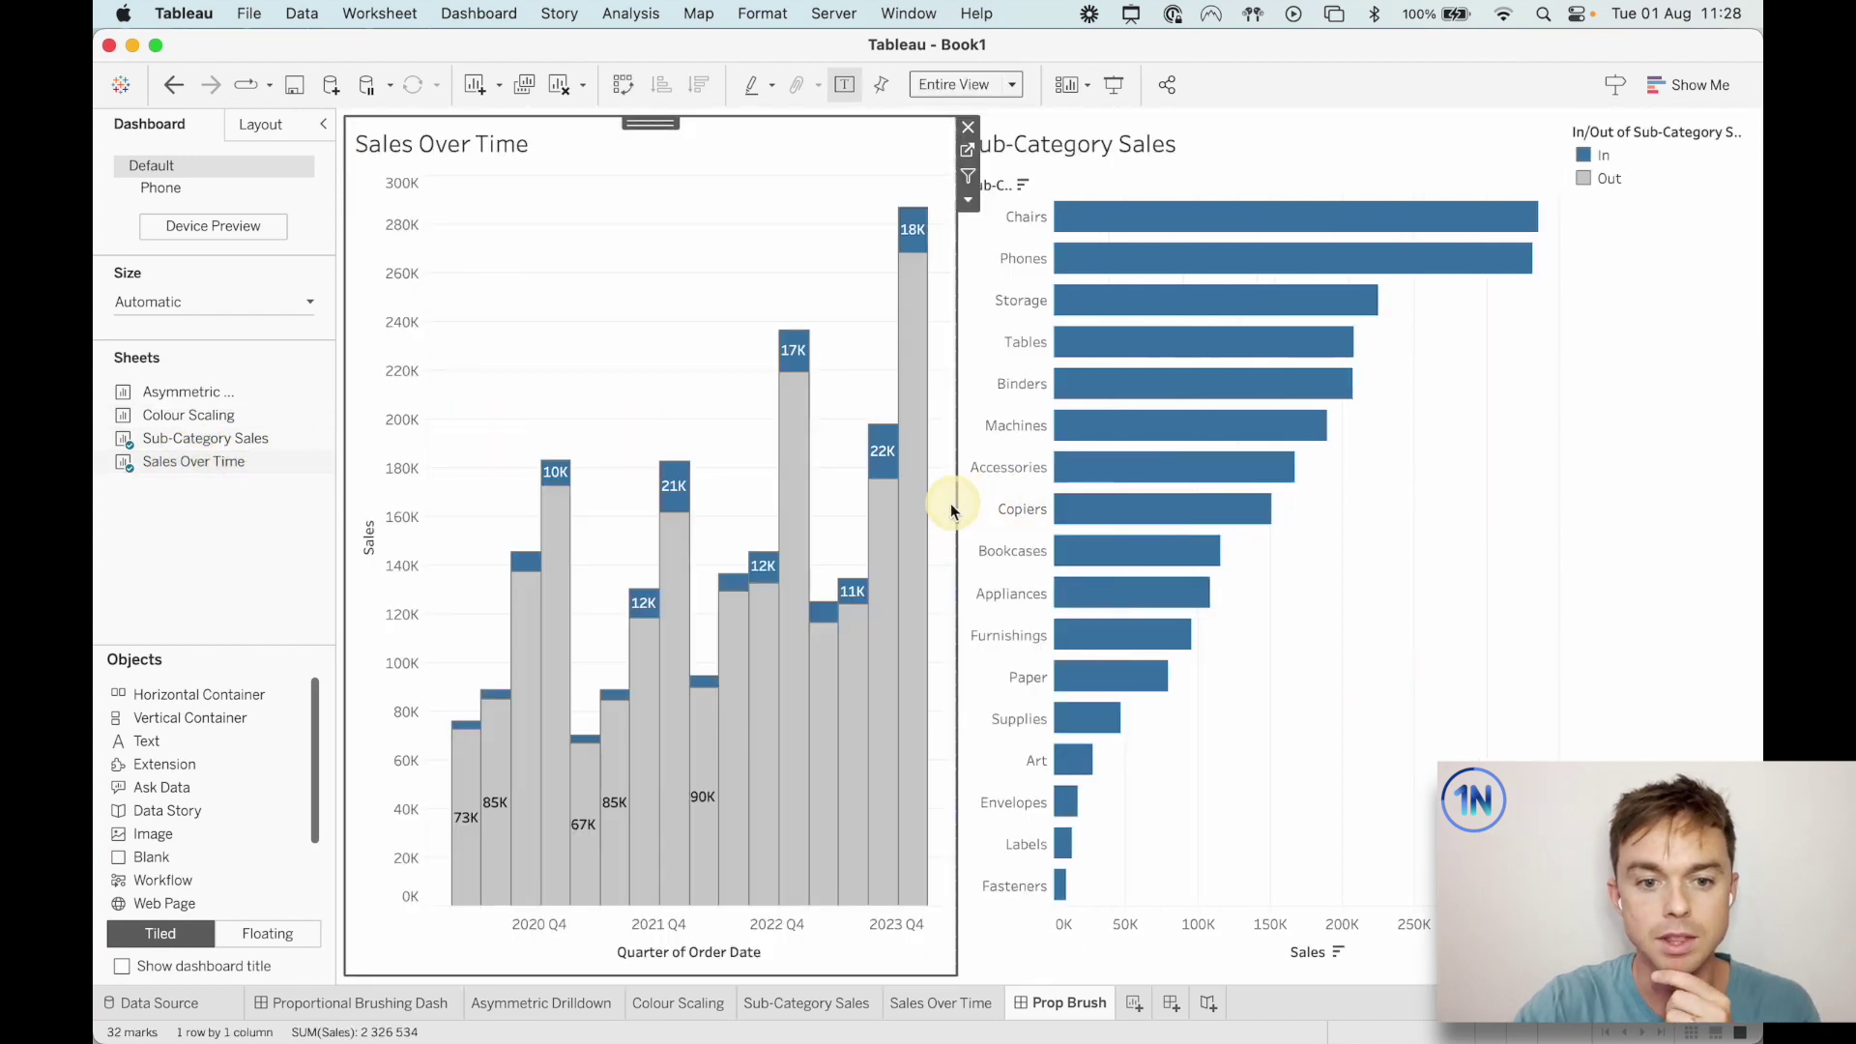
left_click_drag(957, 506, 1147, 506)
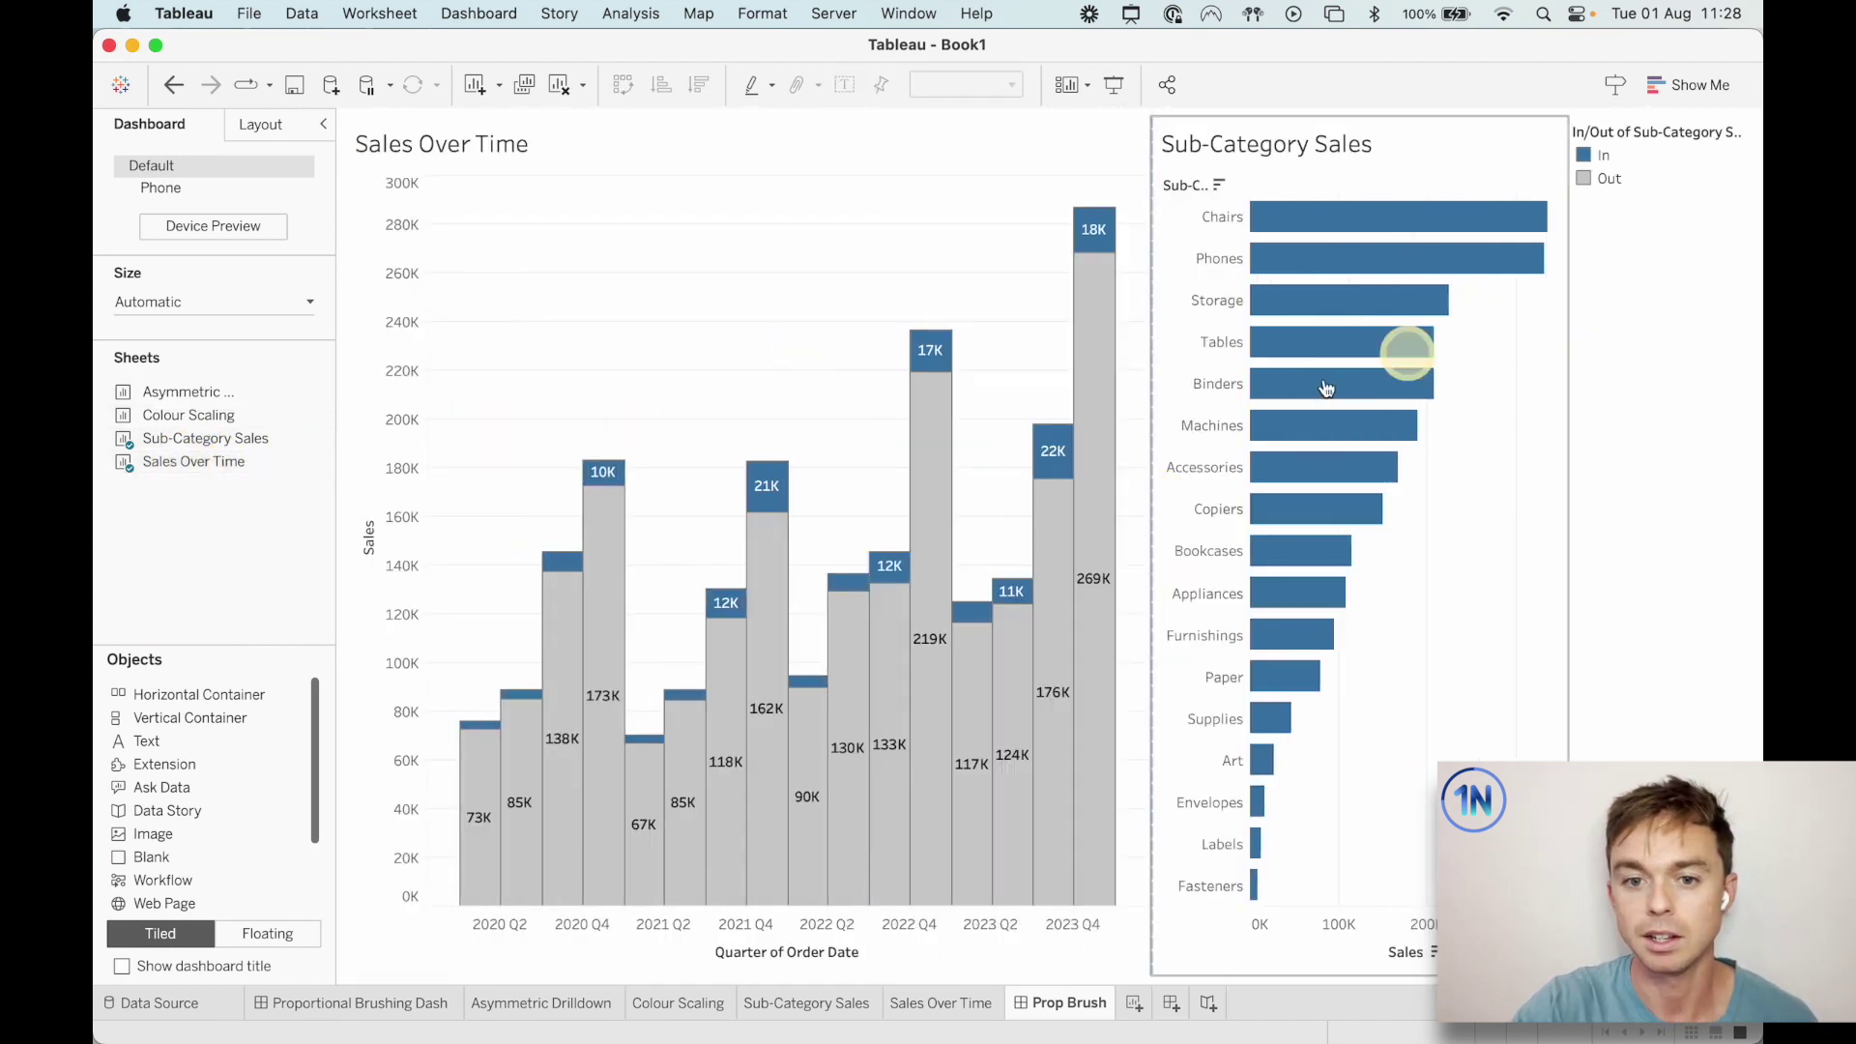
left_click_drag(1575, 397, 1648, 394)
left_click_drag(1296, 397, 1338, 397)
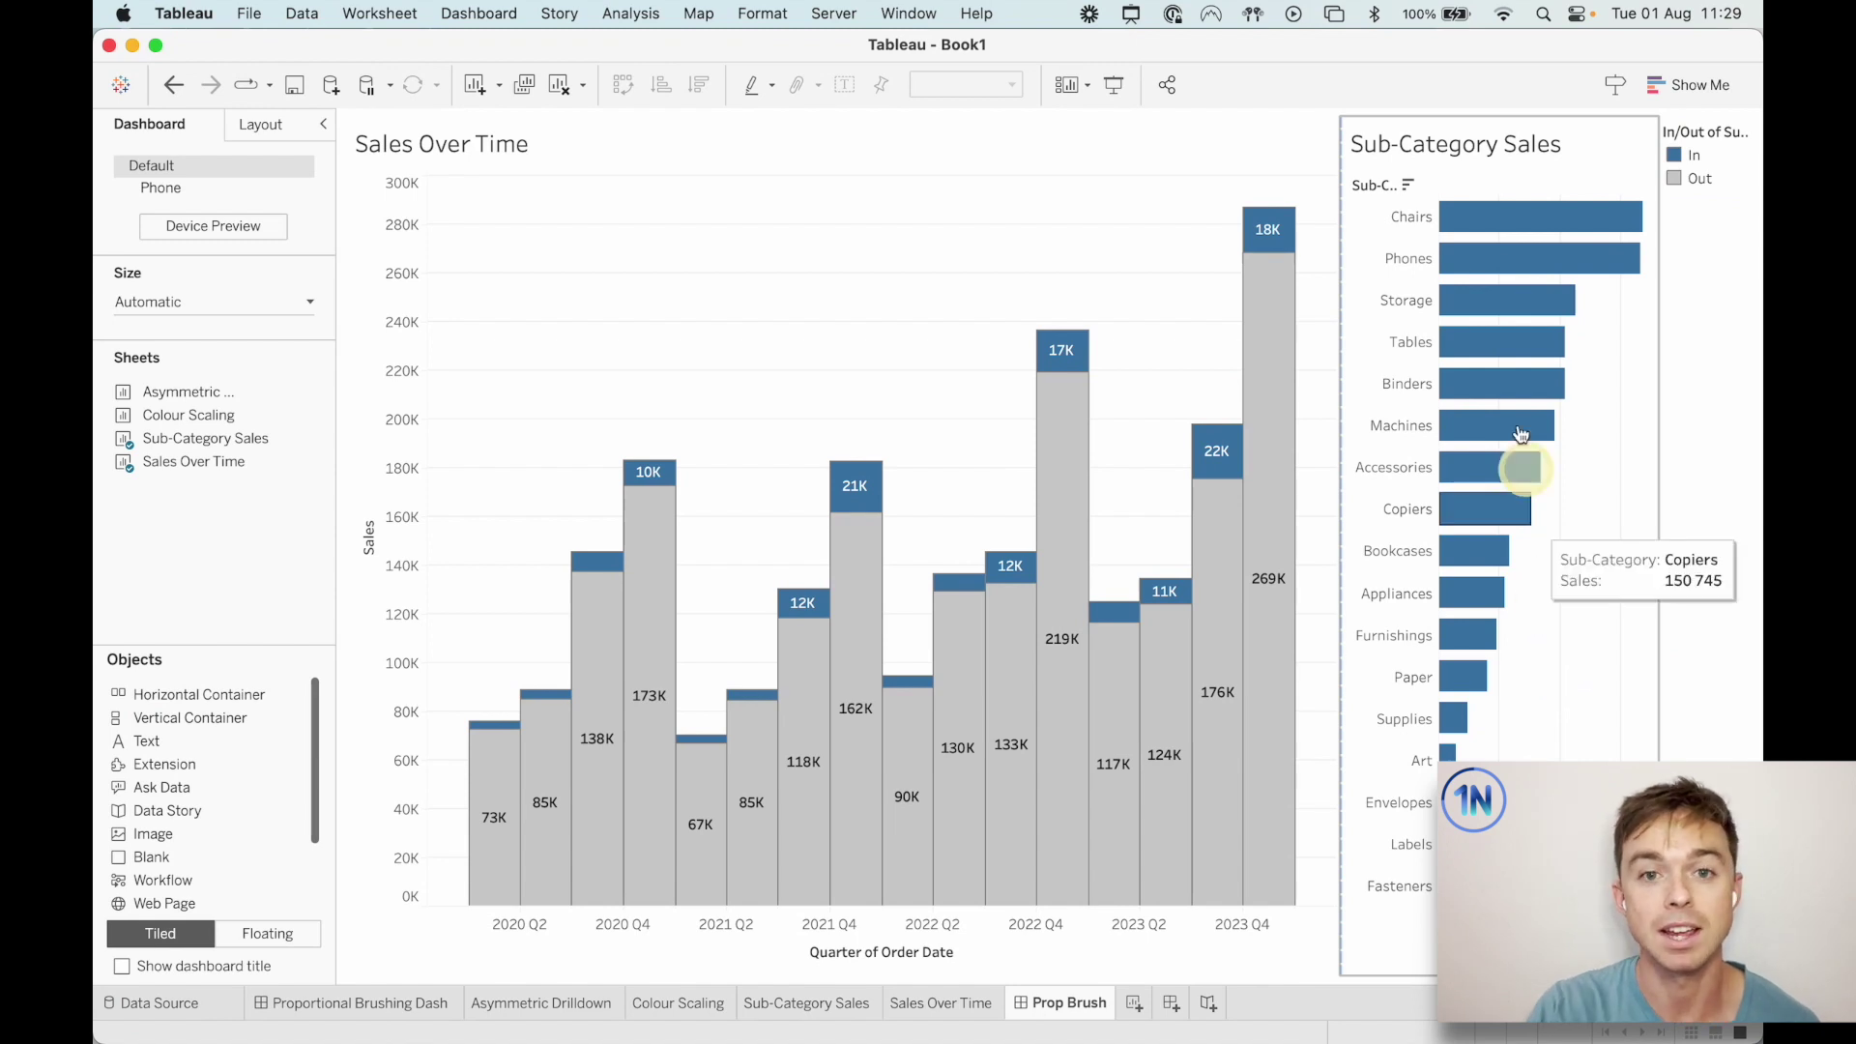
Test the Sub-Category Sales chart's interactivity by selecting individual bars such as Chairs and Furnishings, finishing with the selection cleared.
left_click(1522, 213)
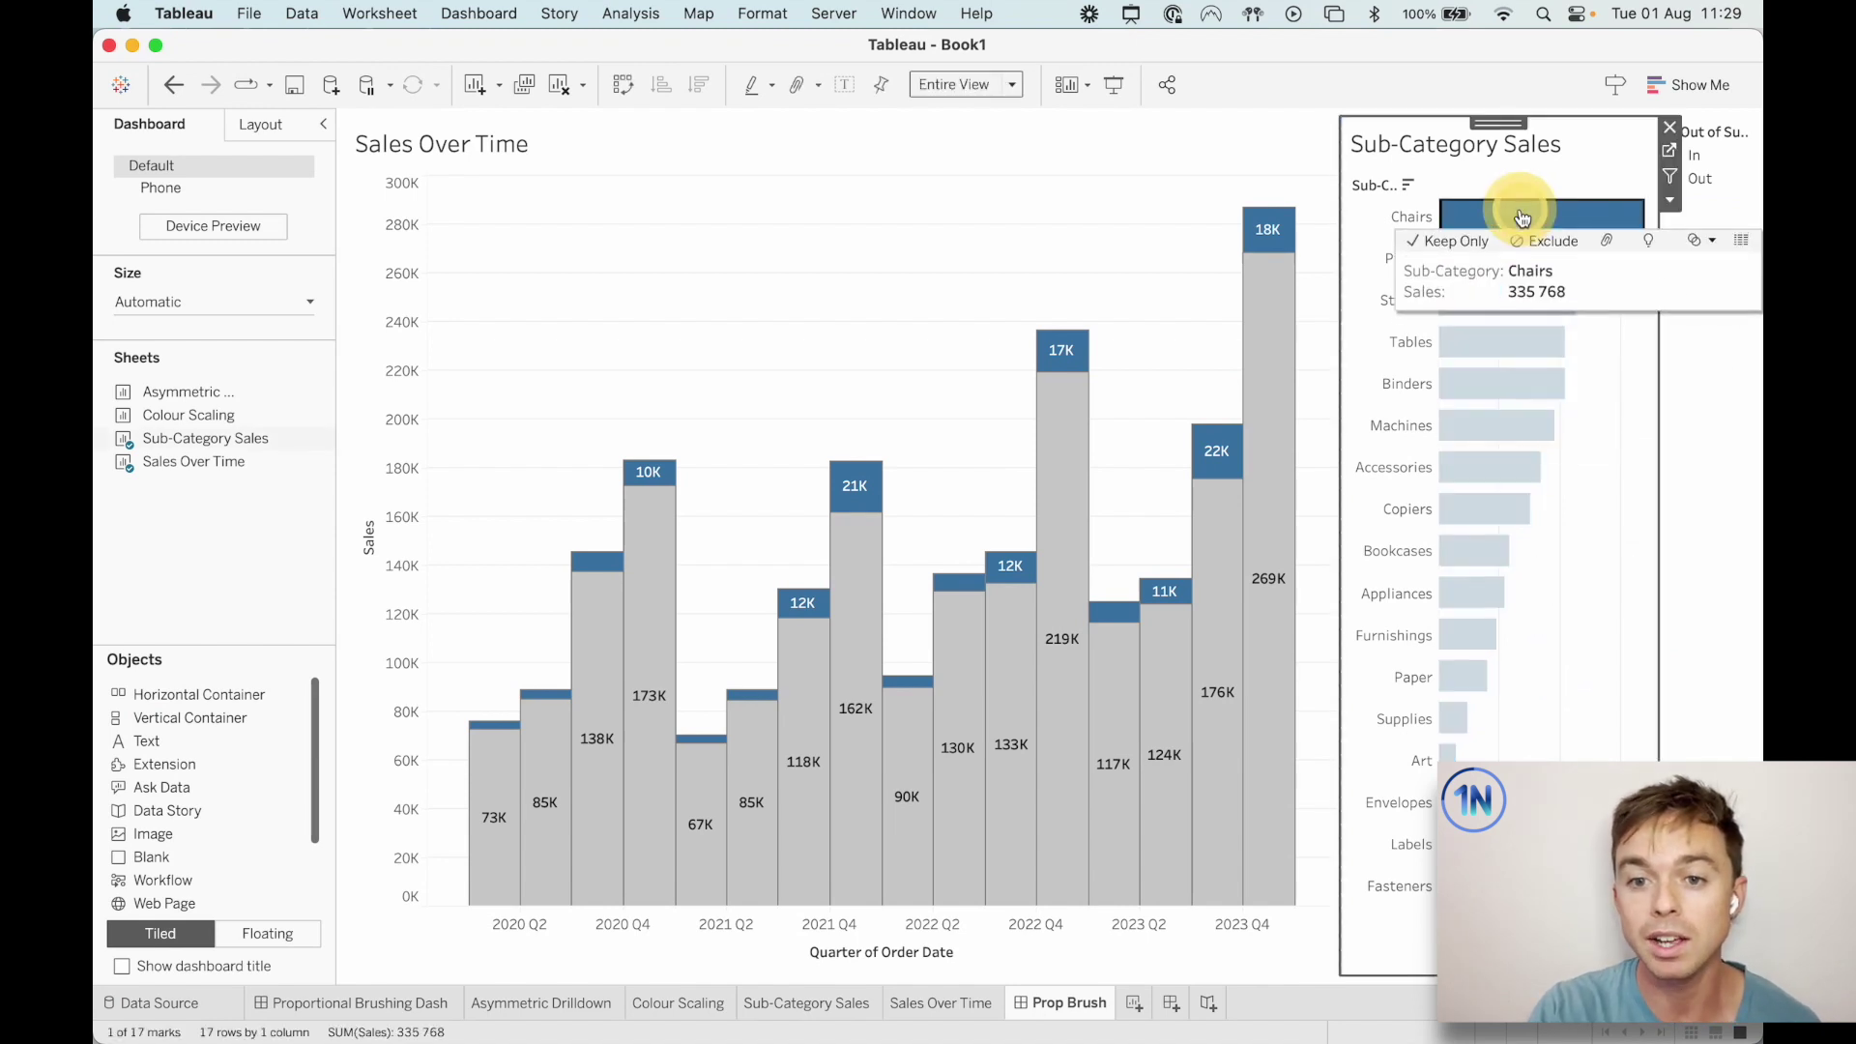
left_click(1490, 431)
left_click(1465, 634)
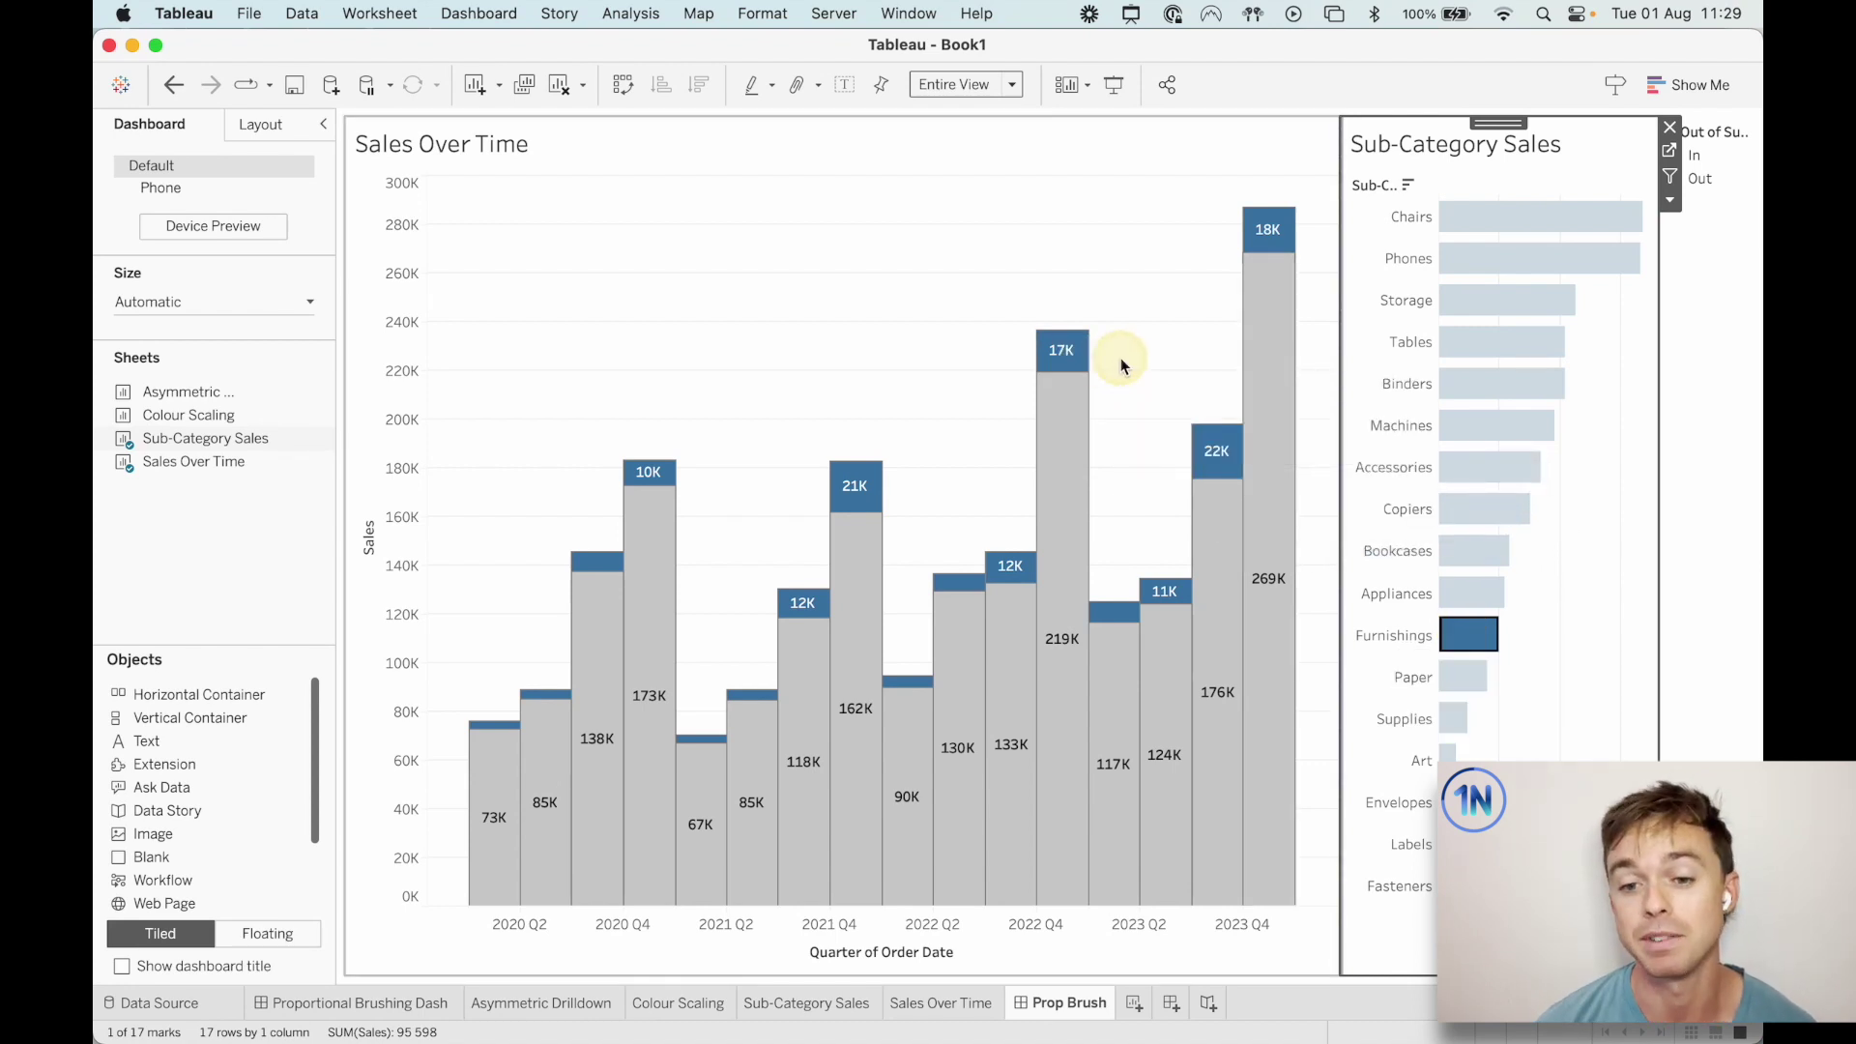
left_click(1547, 634)
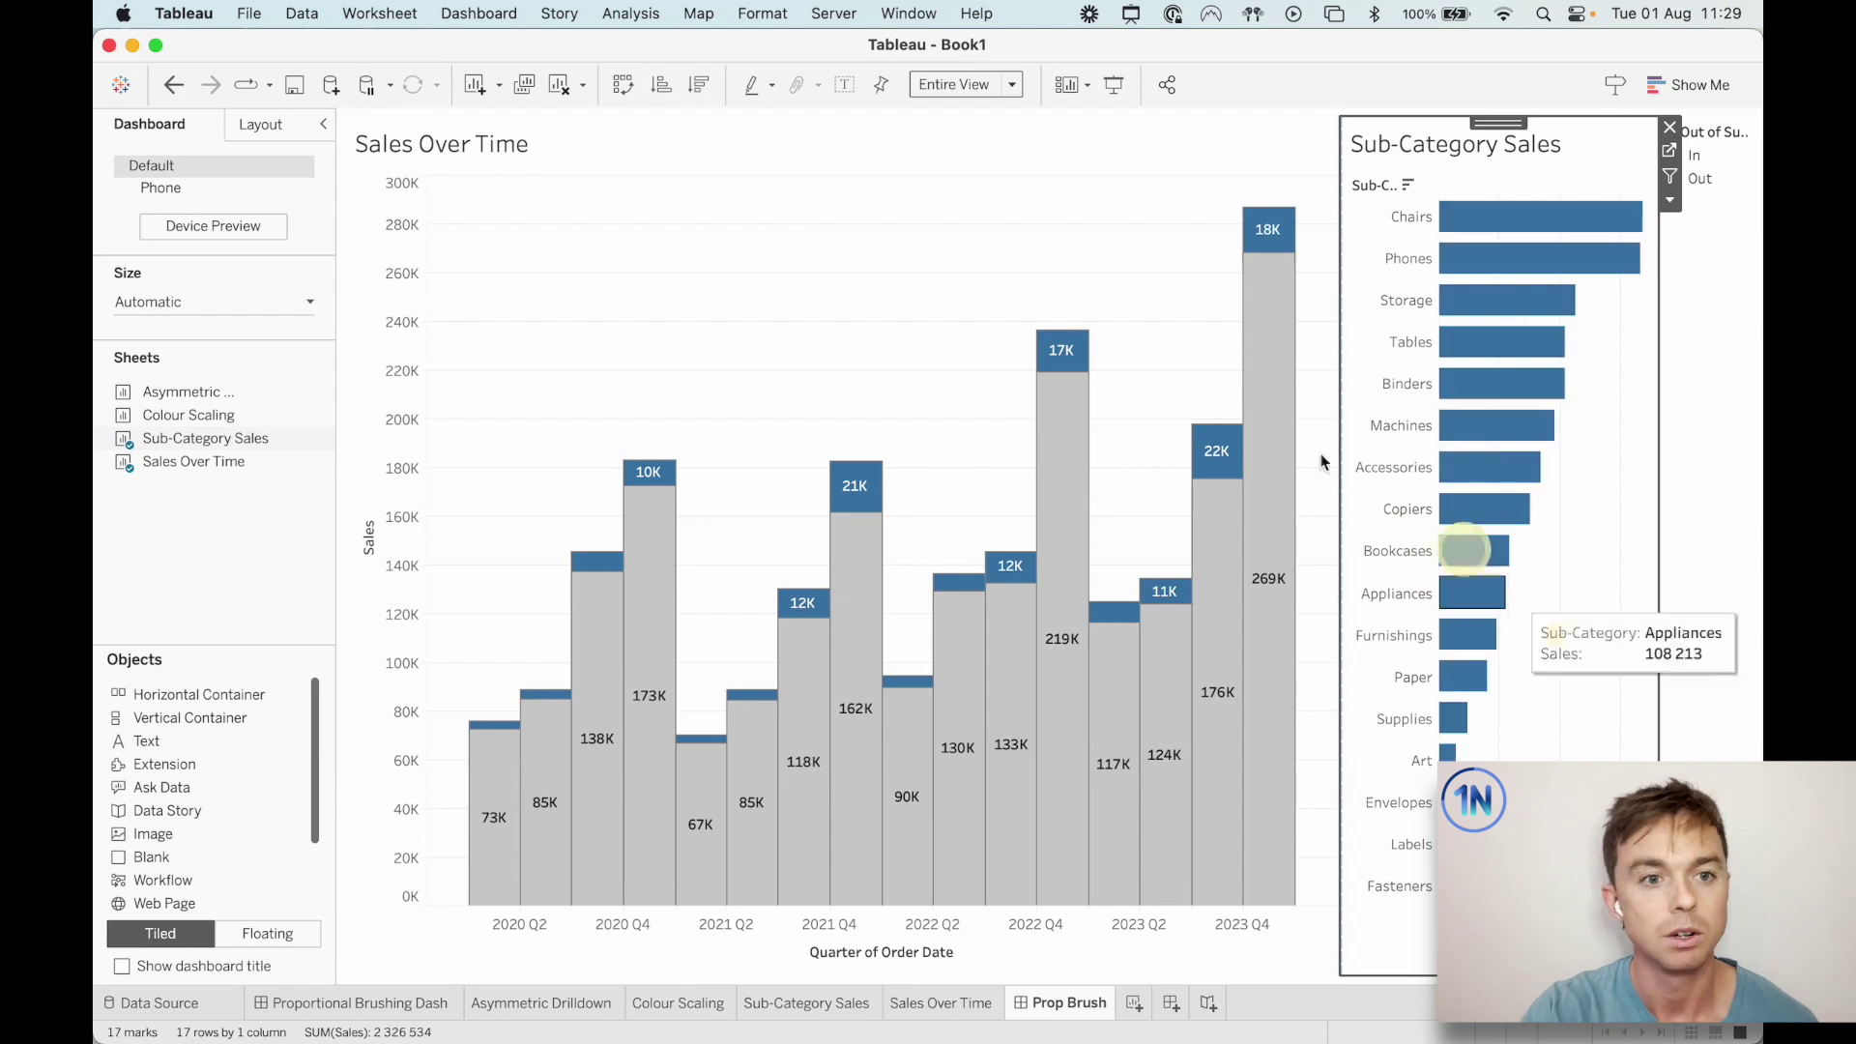
Add a Change Set Values action to the dashboard and name it Prop Brush.
left_click(488, 13)
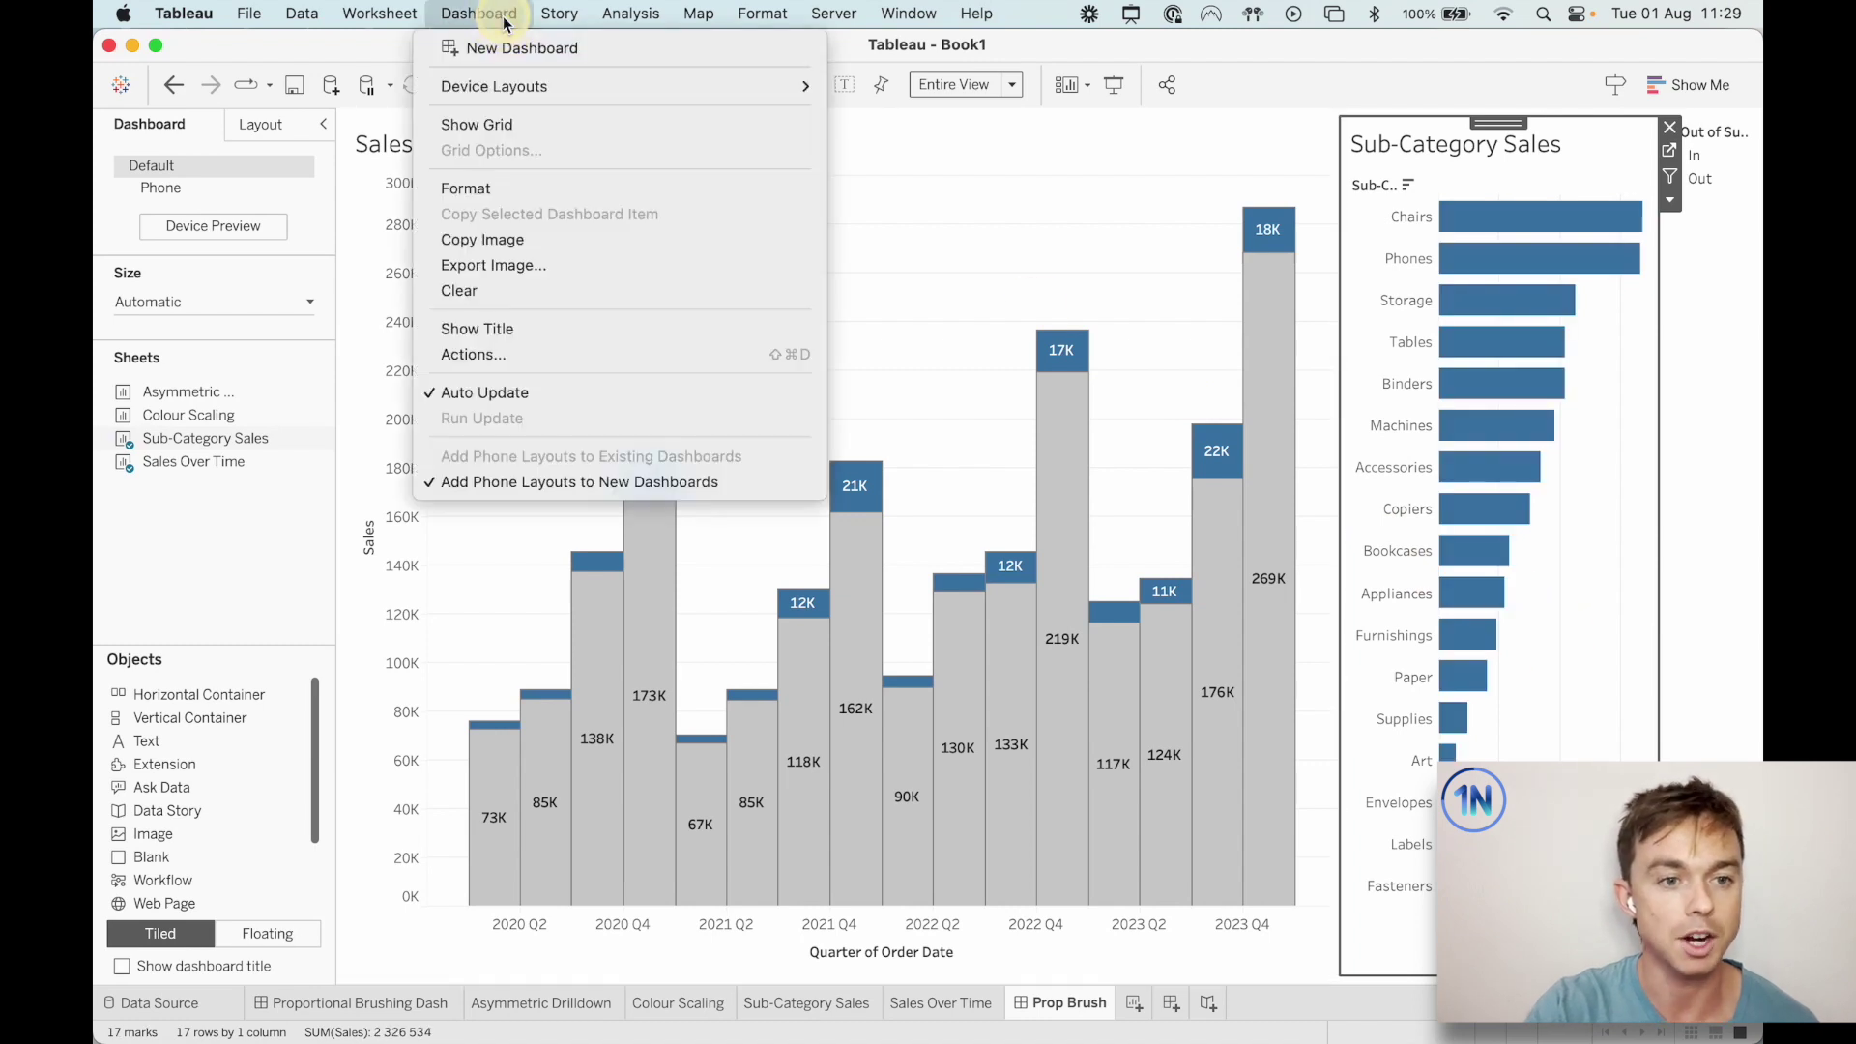
left_click(538, 360)
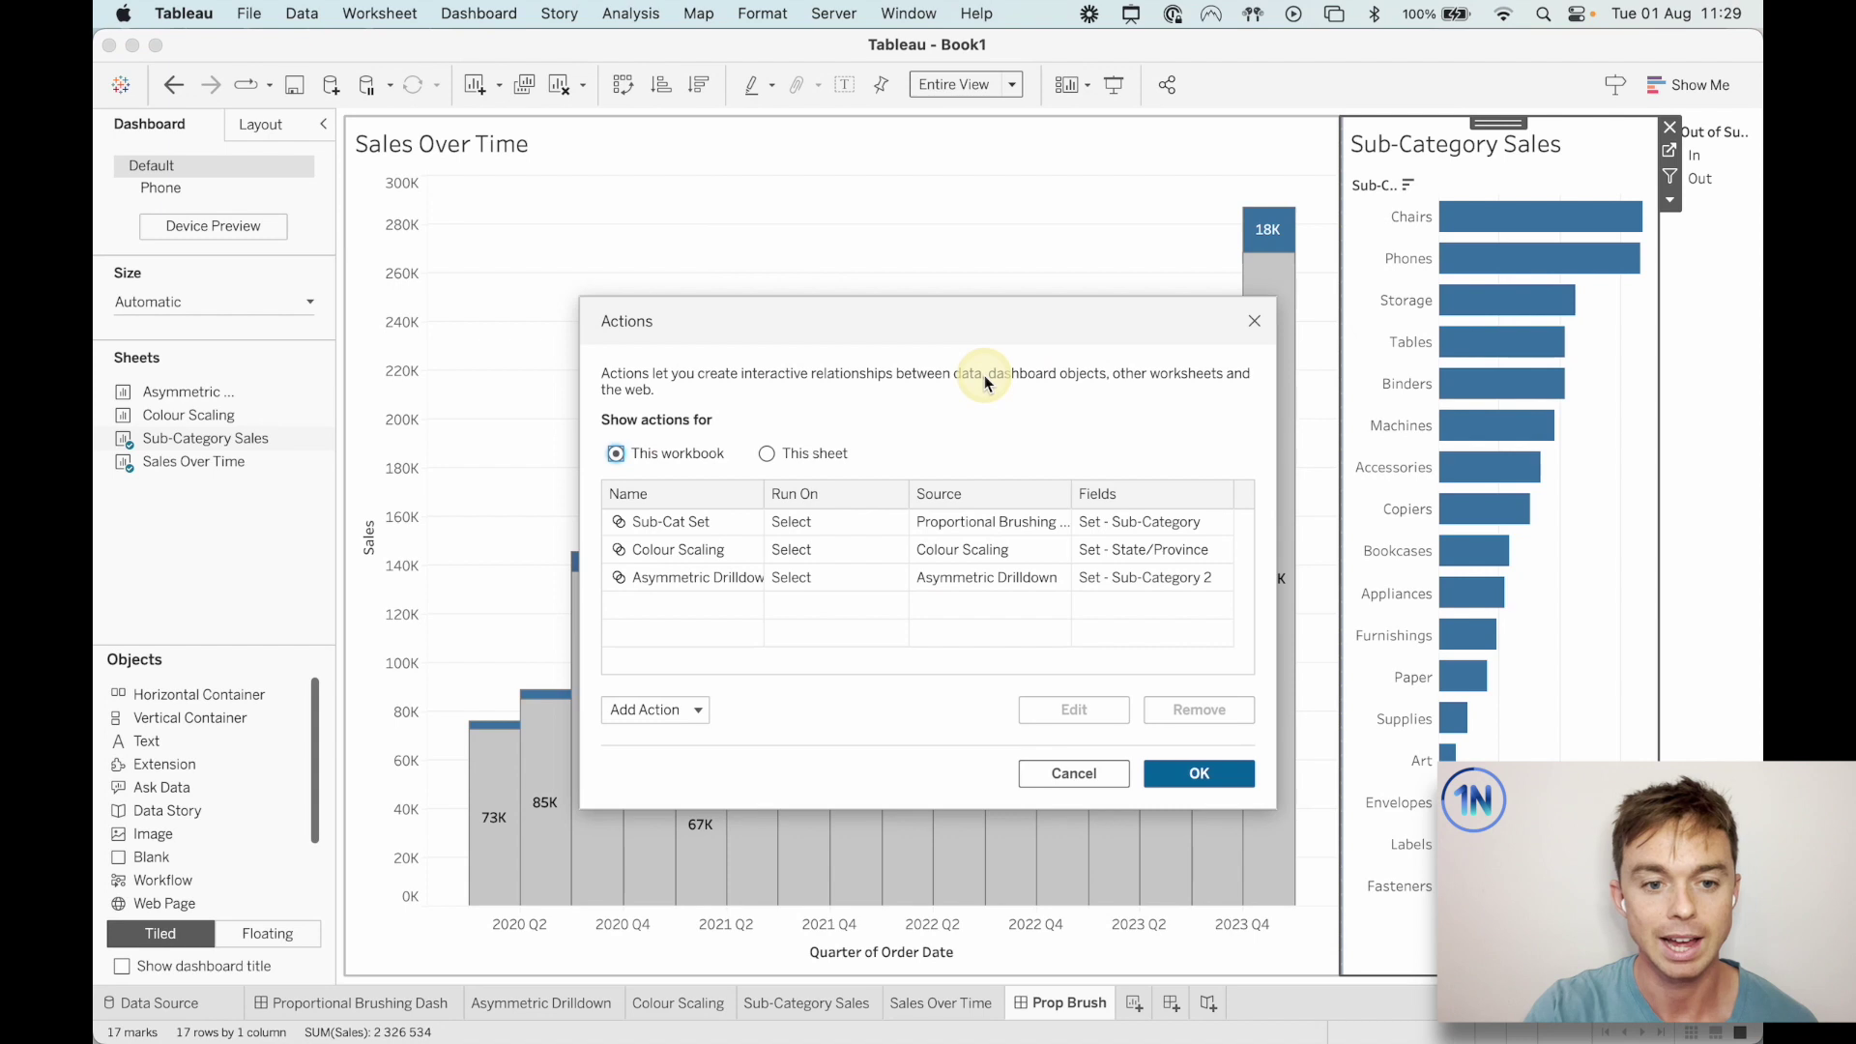
left_click(667, 710)
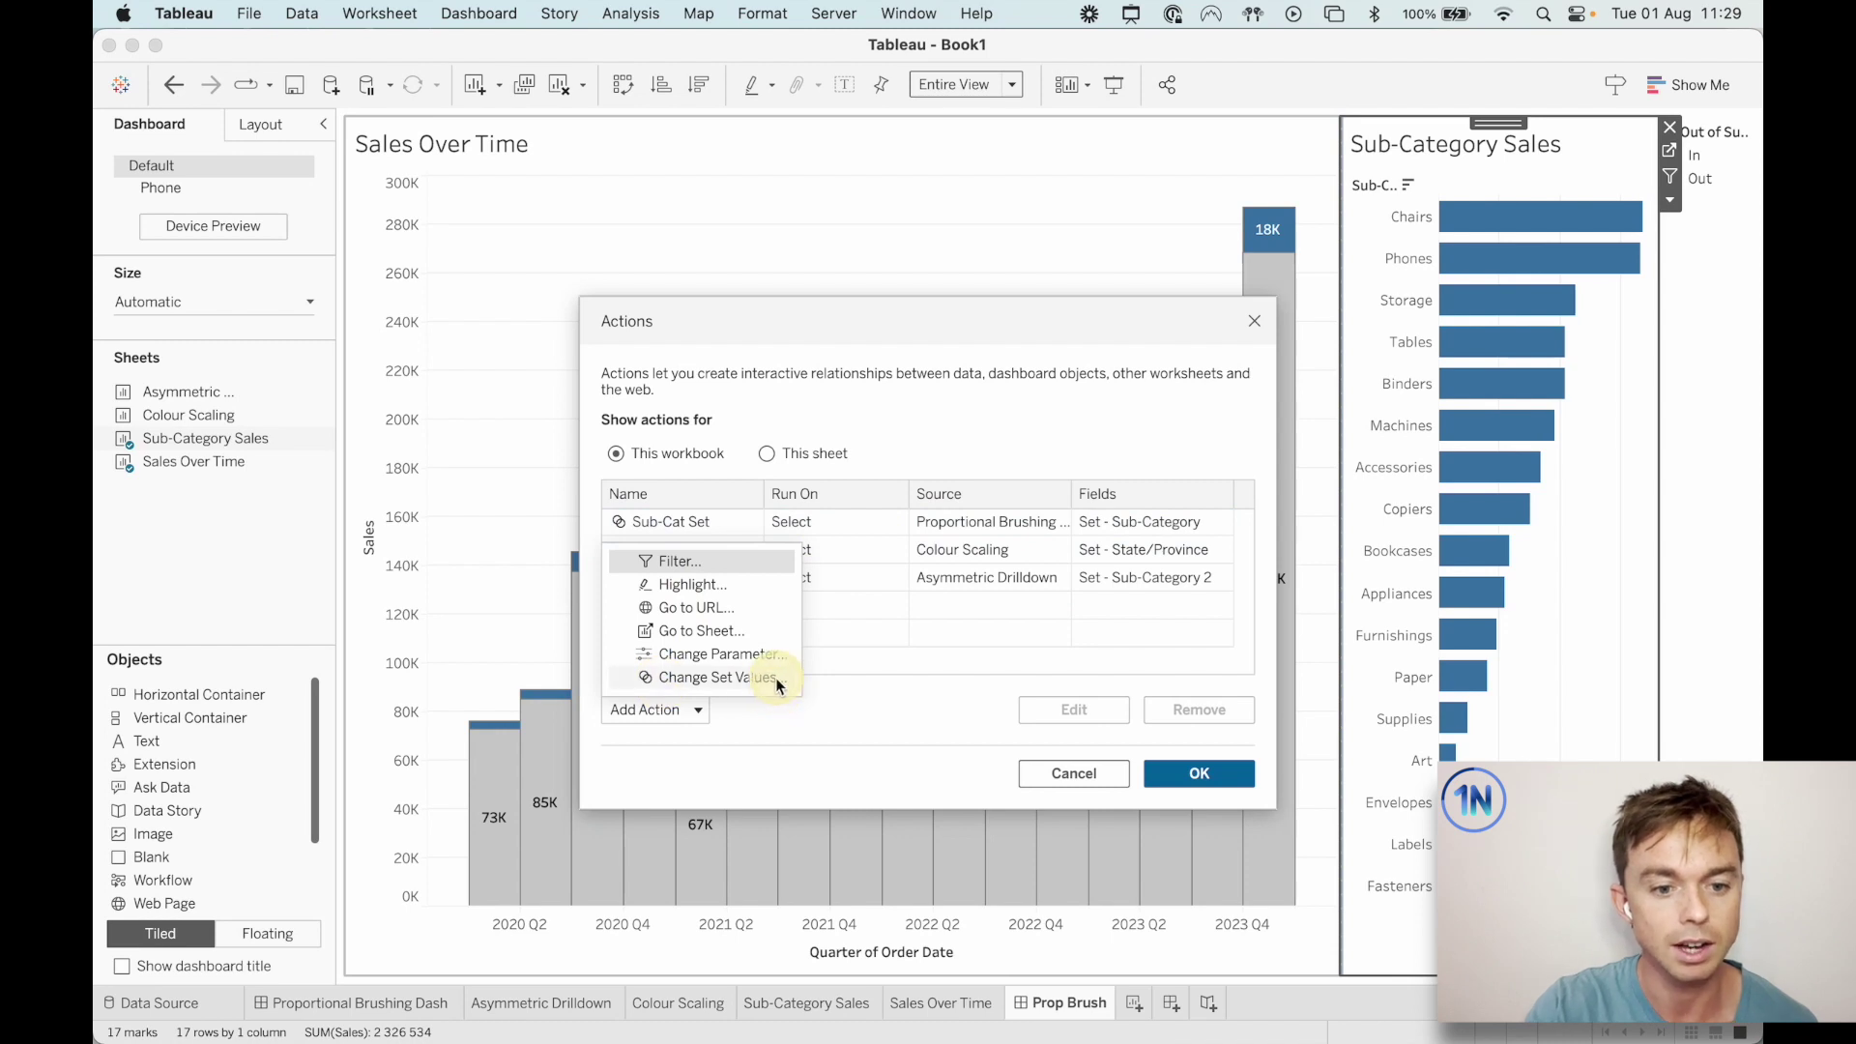
left_click(761, 681)
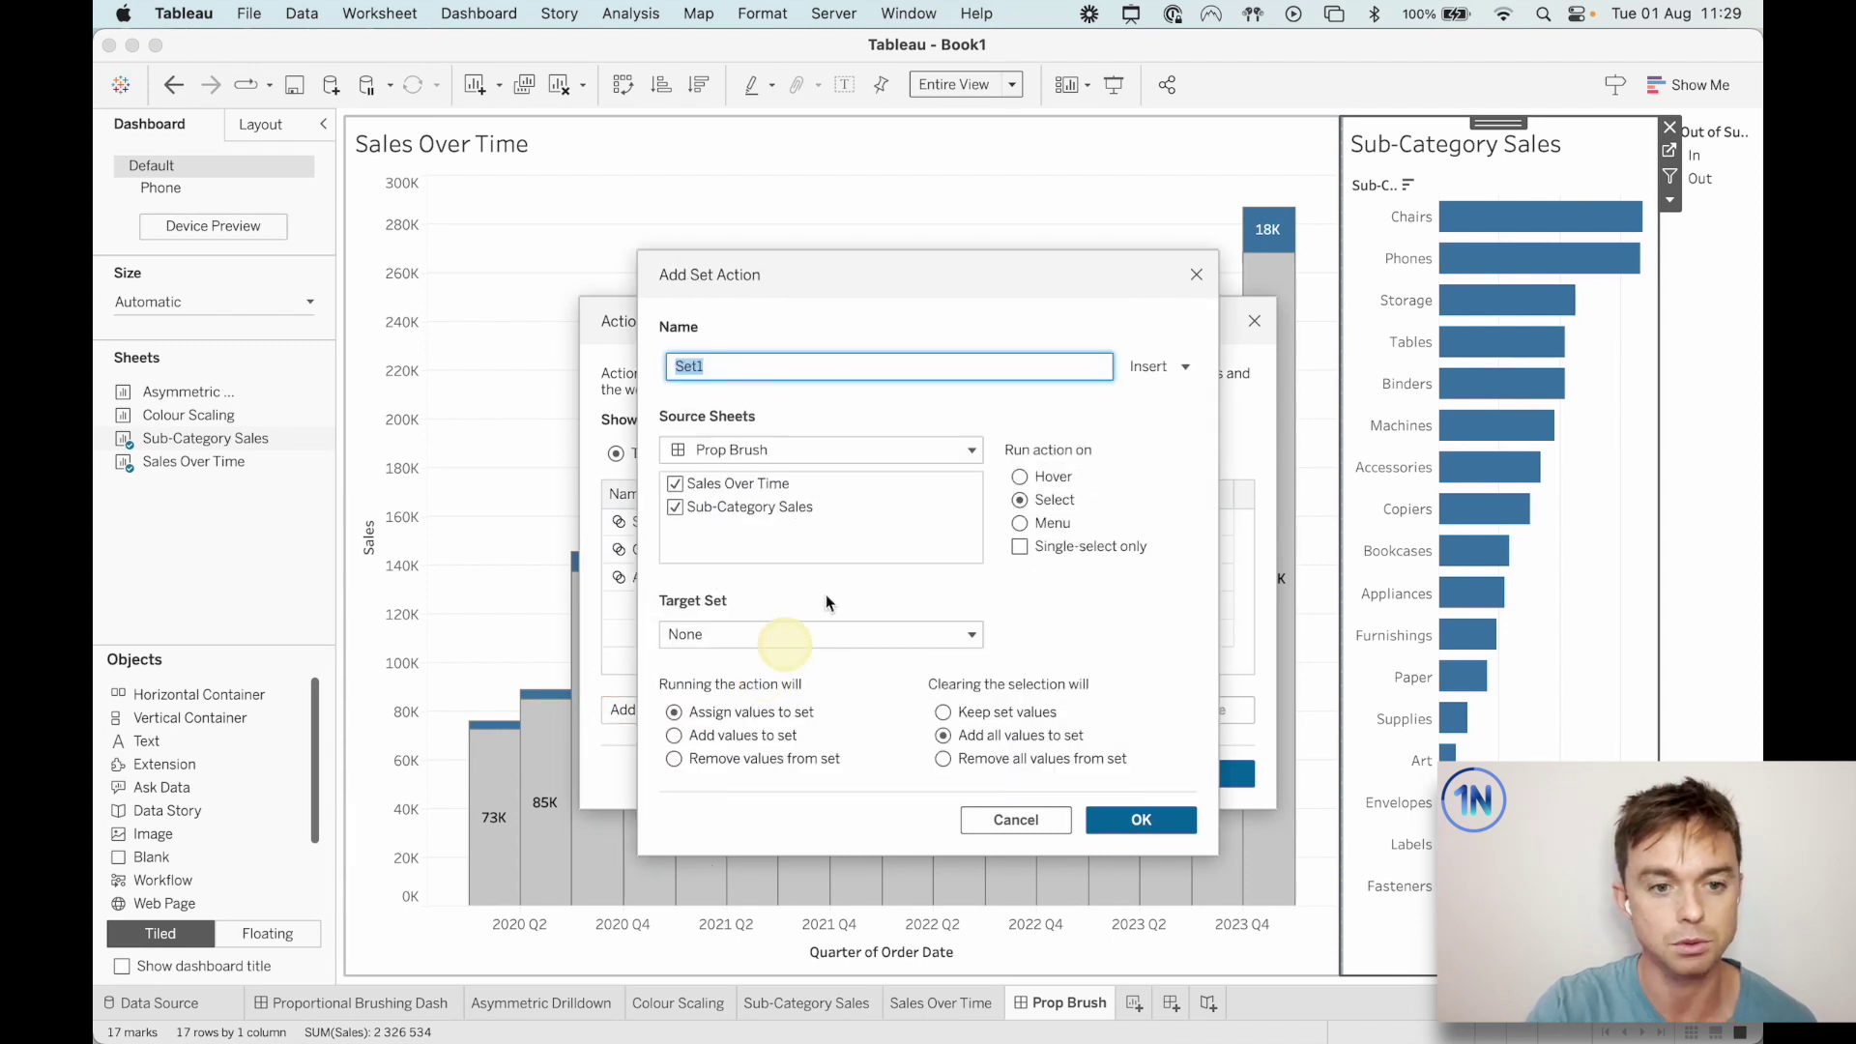
type("Prop Brush")
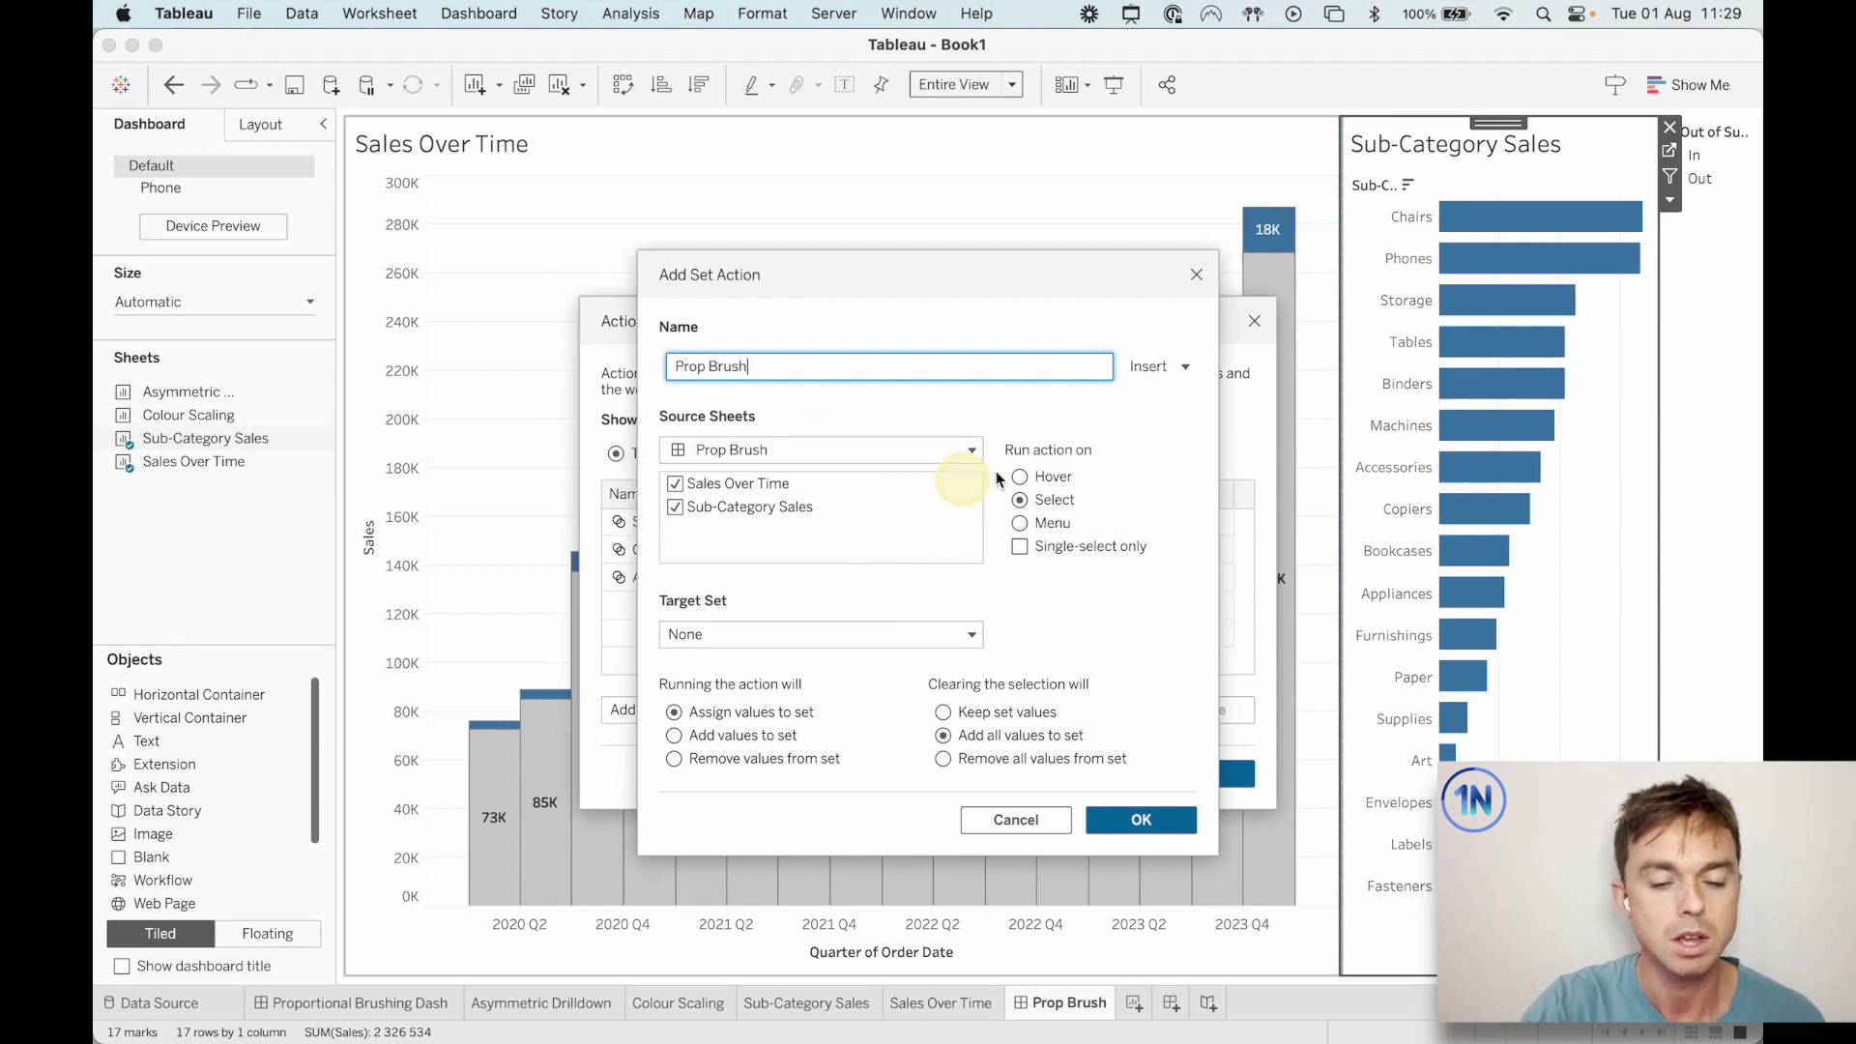
key("ctrl+alt+a")
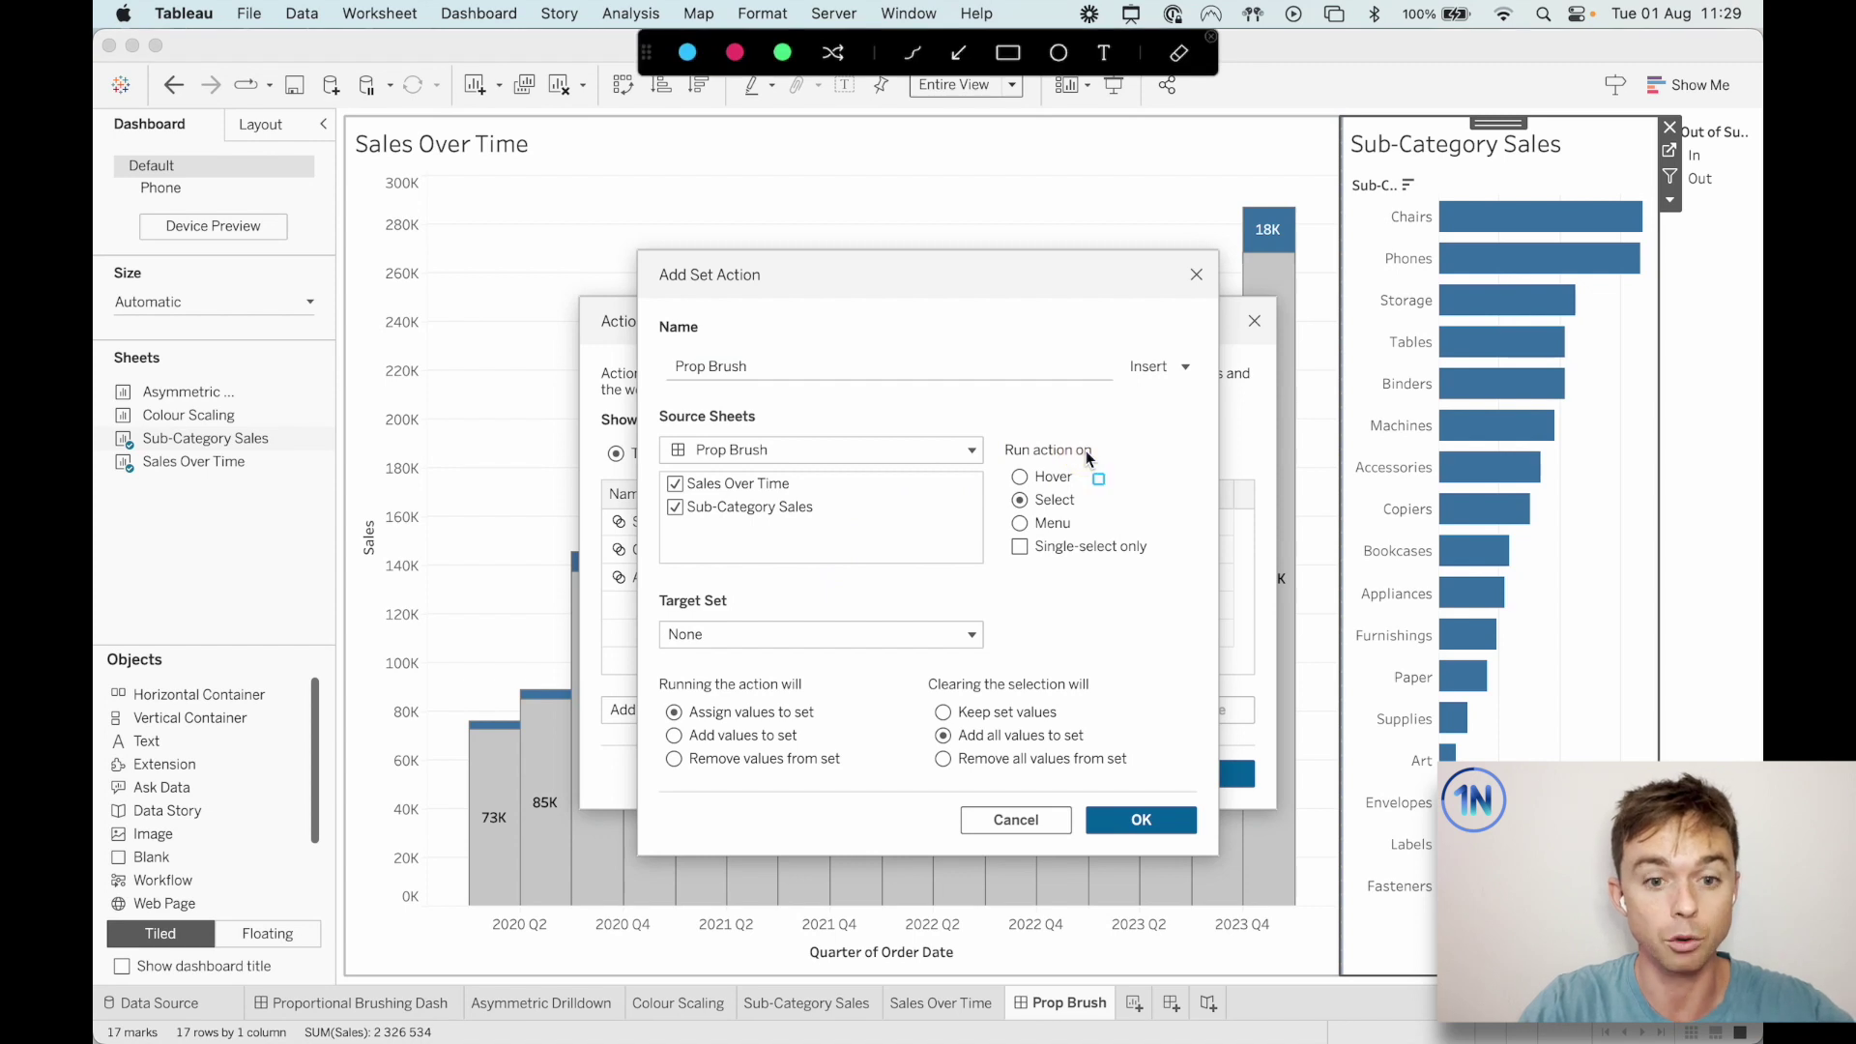
mouse_move(648, 395)
left_mouse_down()
mouse_move(1189, 561)
mouse_move(1198, 580)
left_mouse_up()
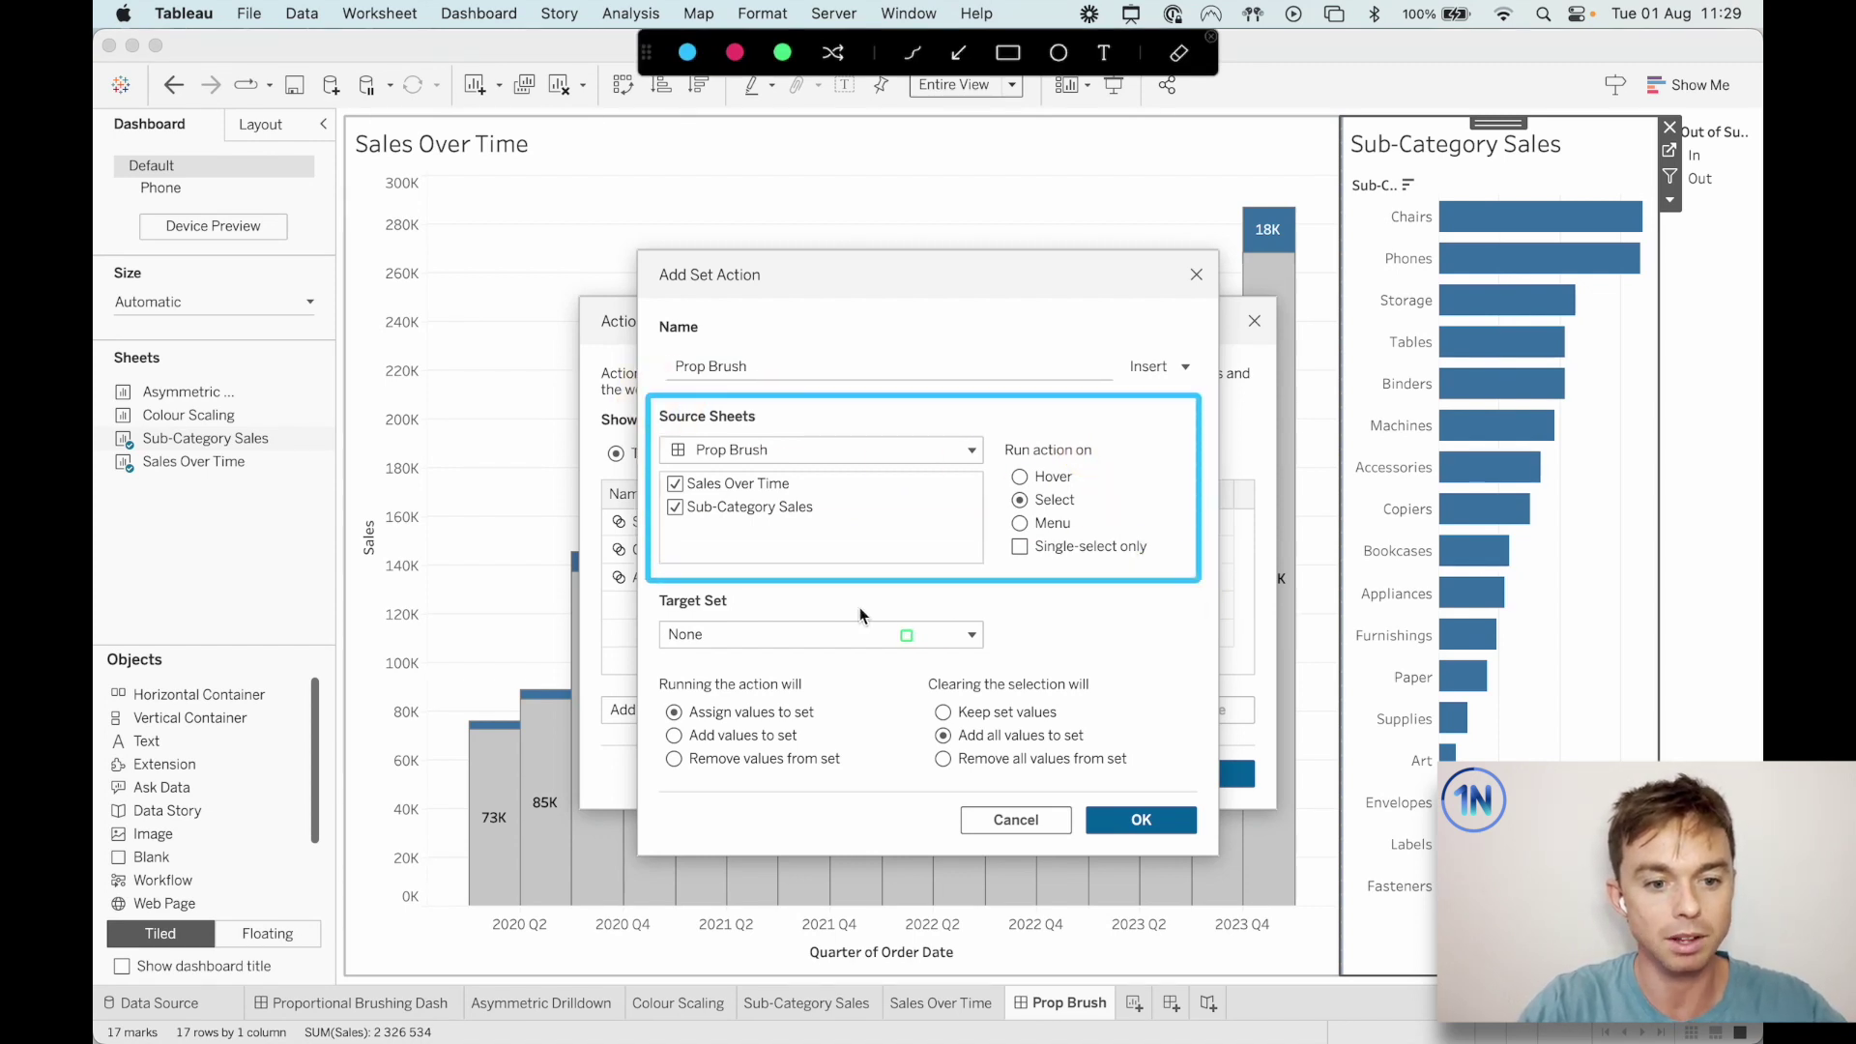
mouse_move(645, 585)
left_mouse_down()
mouse_move(1152, 783)
mouse_move(1197, 781)
left_mouse_up()
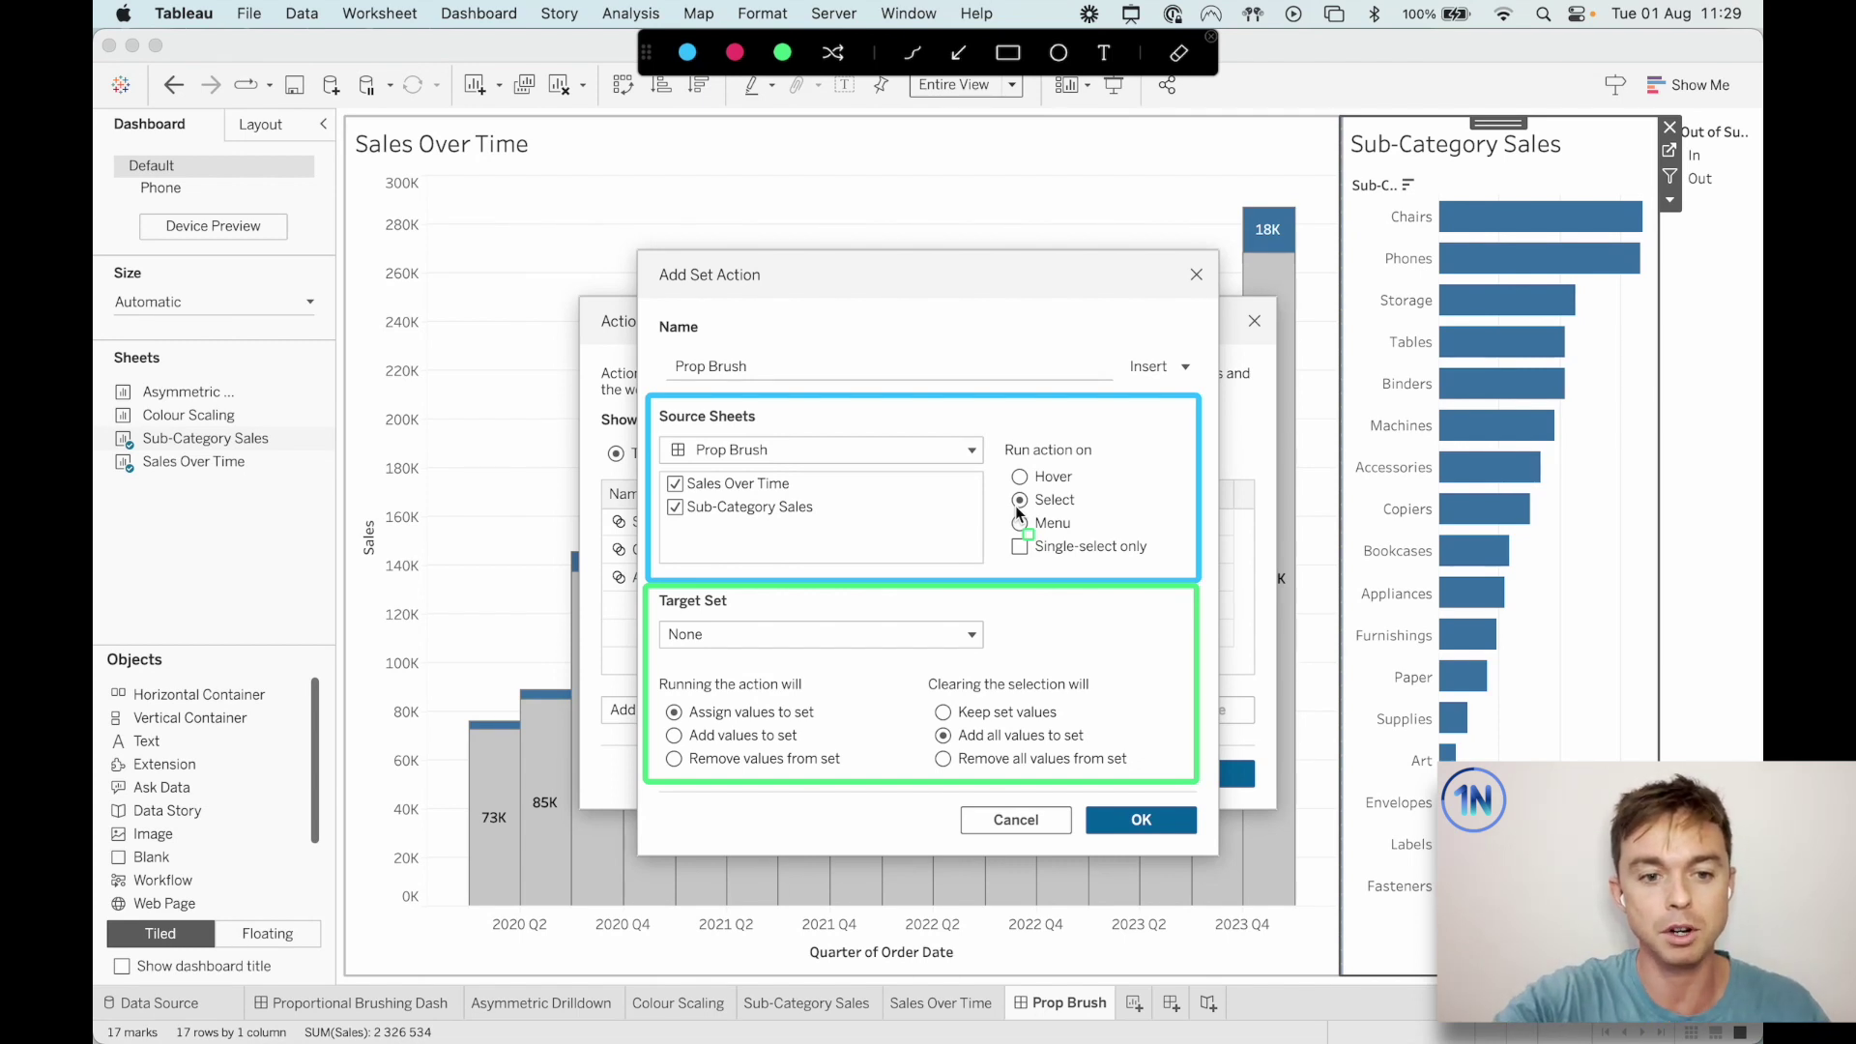
key("Escape")
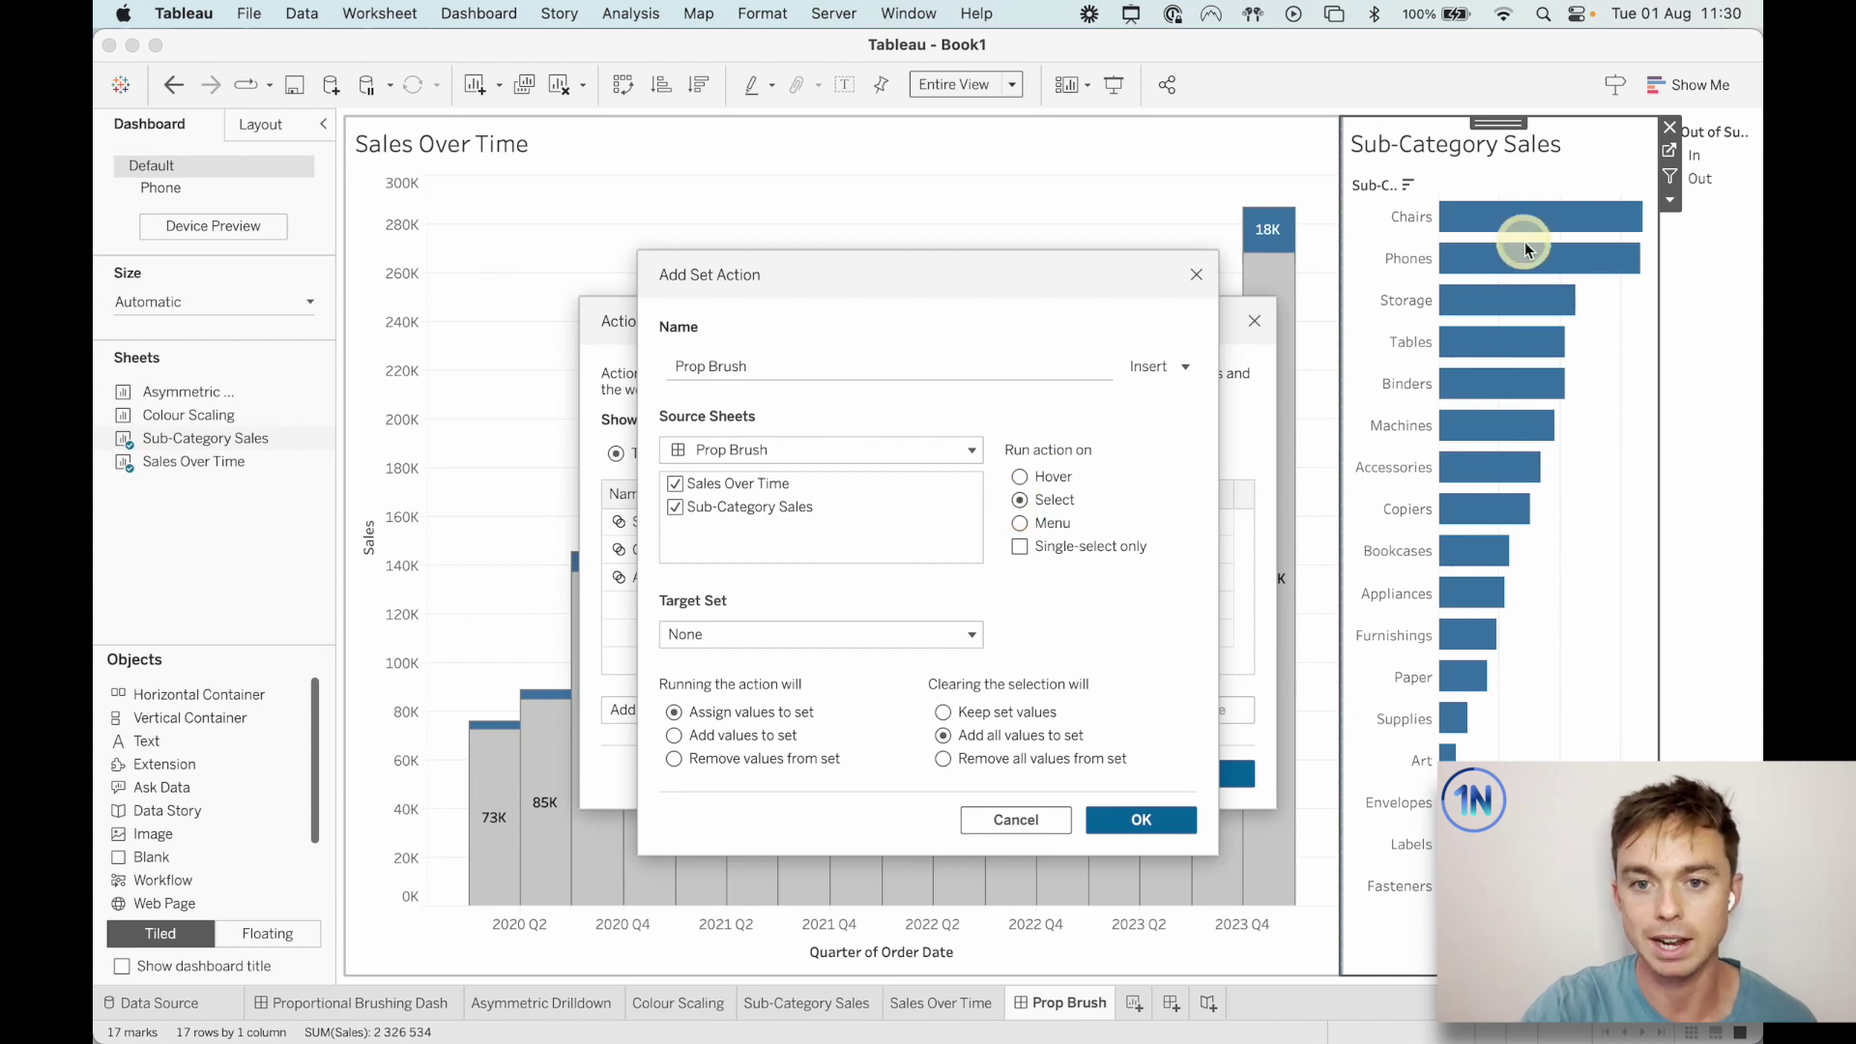
Limit the Prop Brush action's source to Sub-Category Sales, target Sub-Category Set (PB), make clearing remove all values, and confirm the dialogs.
left_click(675, 483)
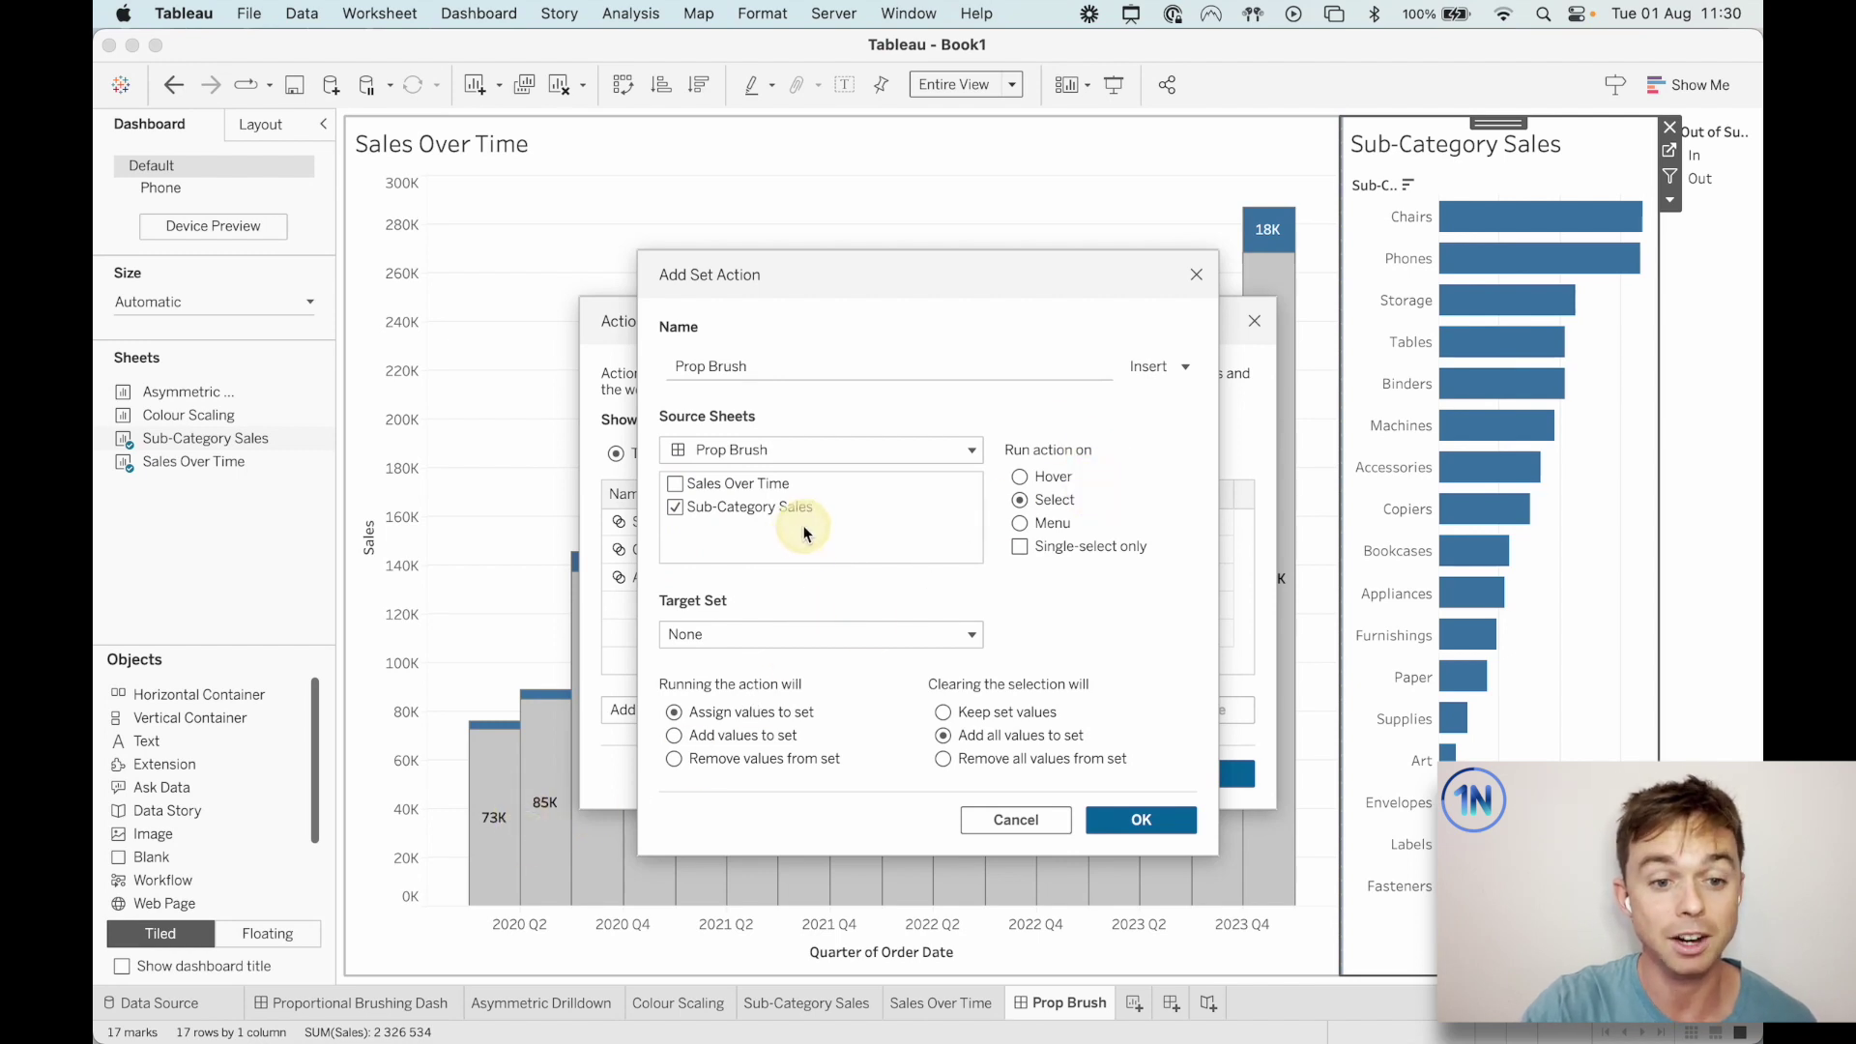
left_click(892, 635)
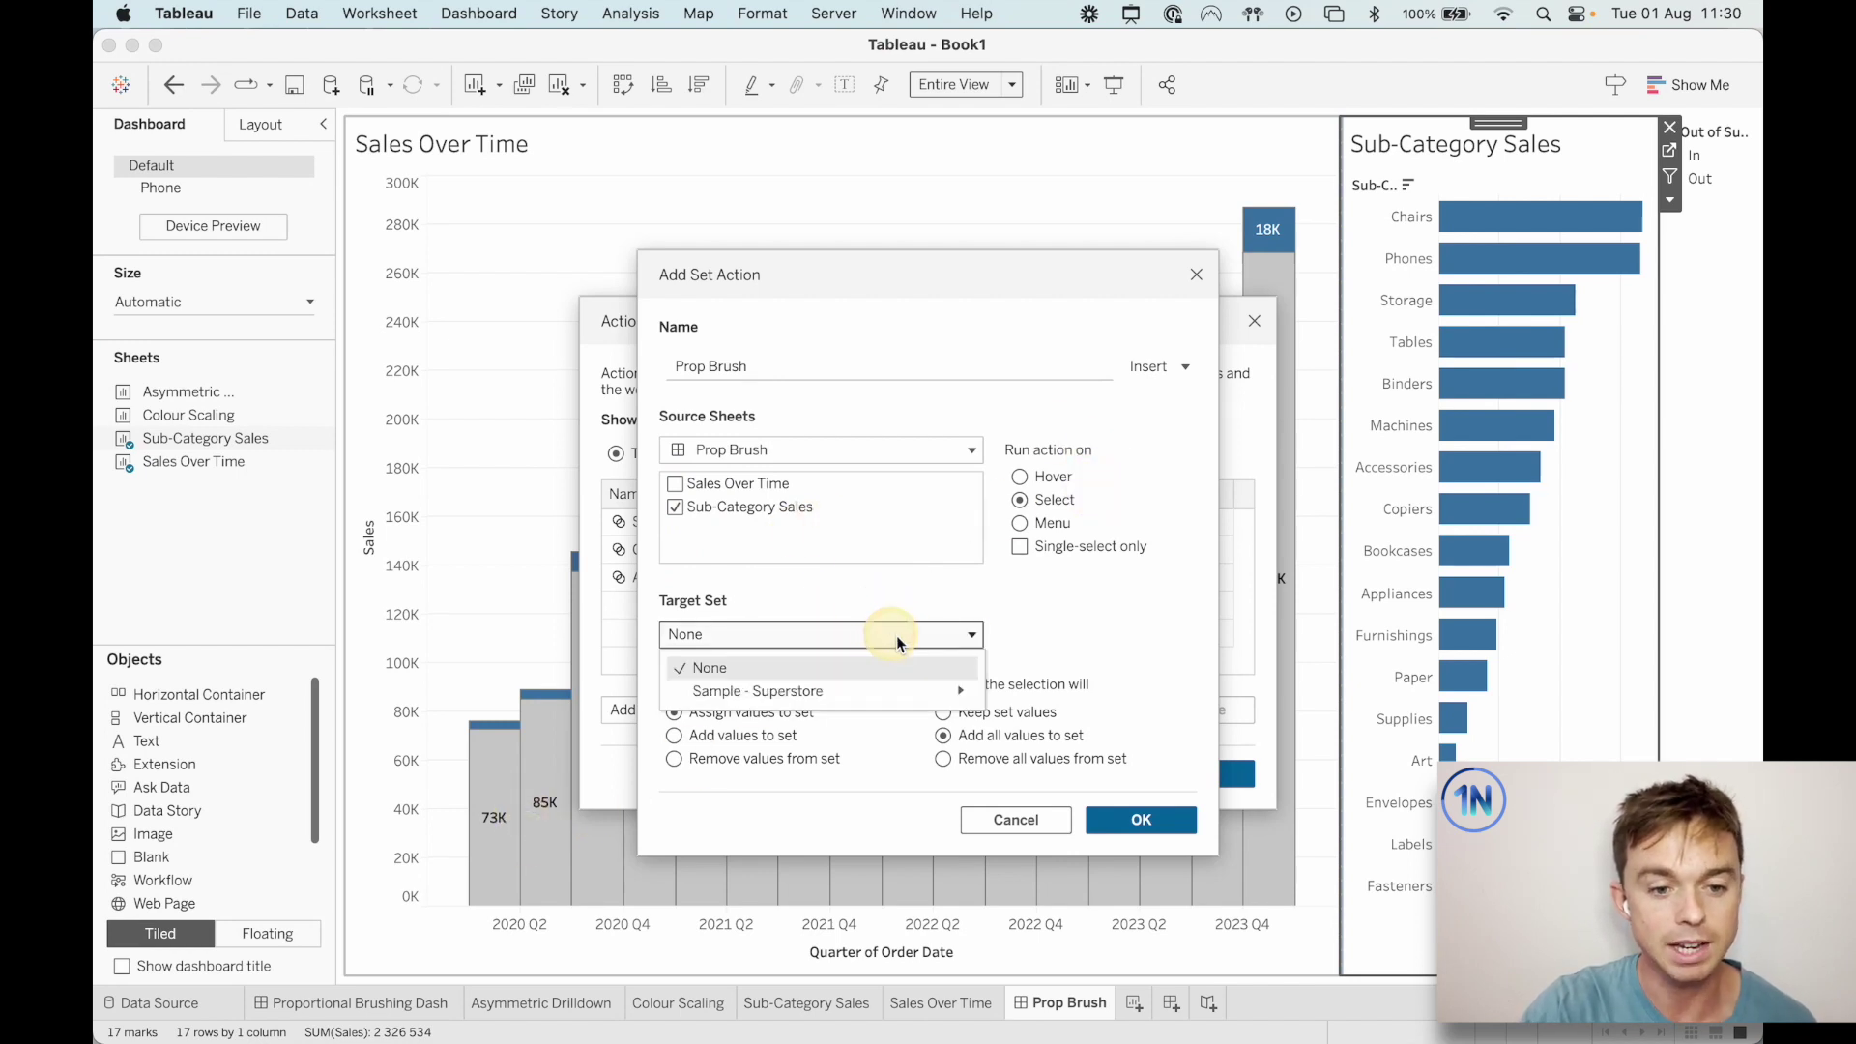
mouse_move(930, 694)
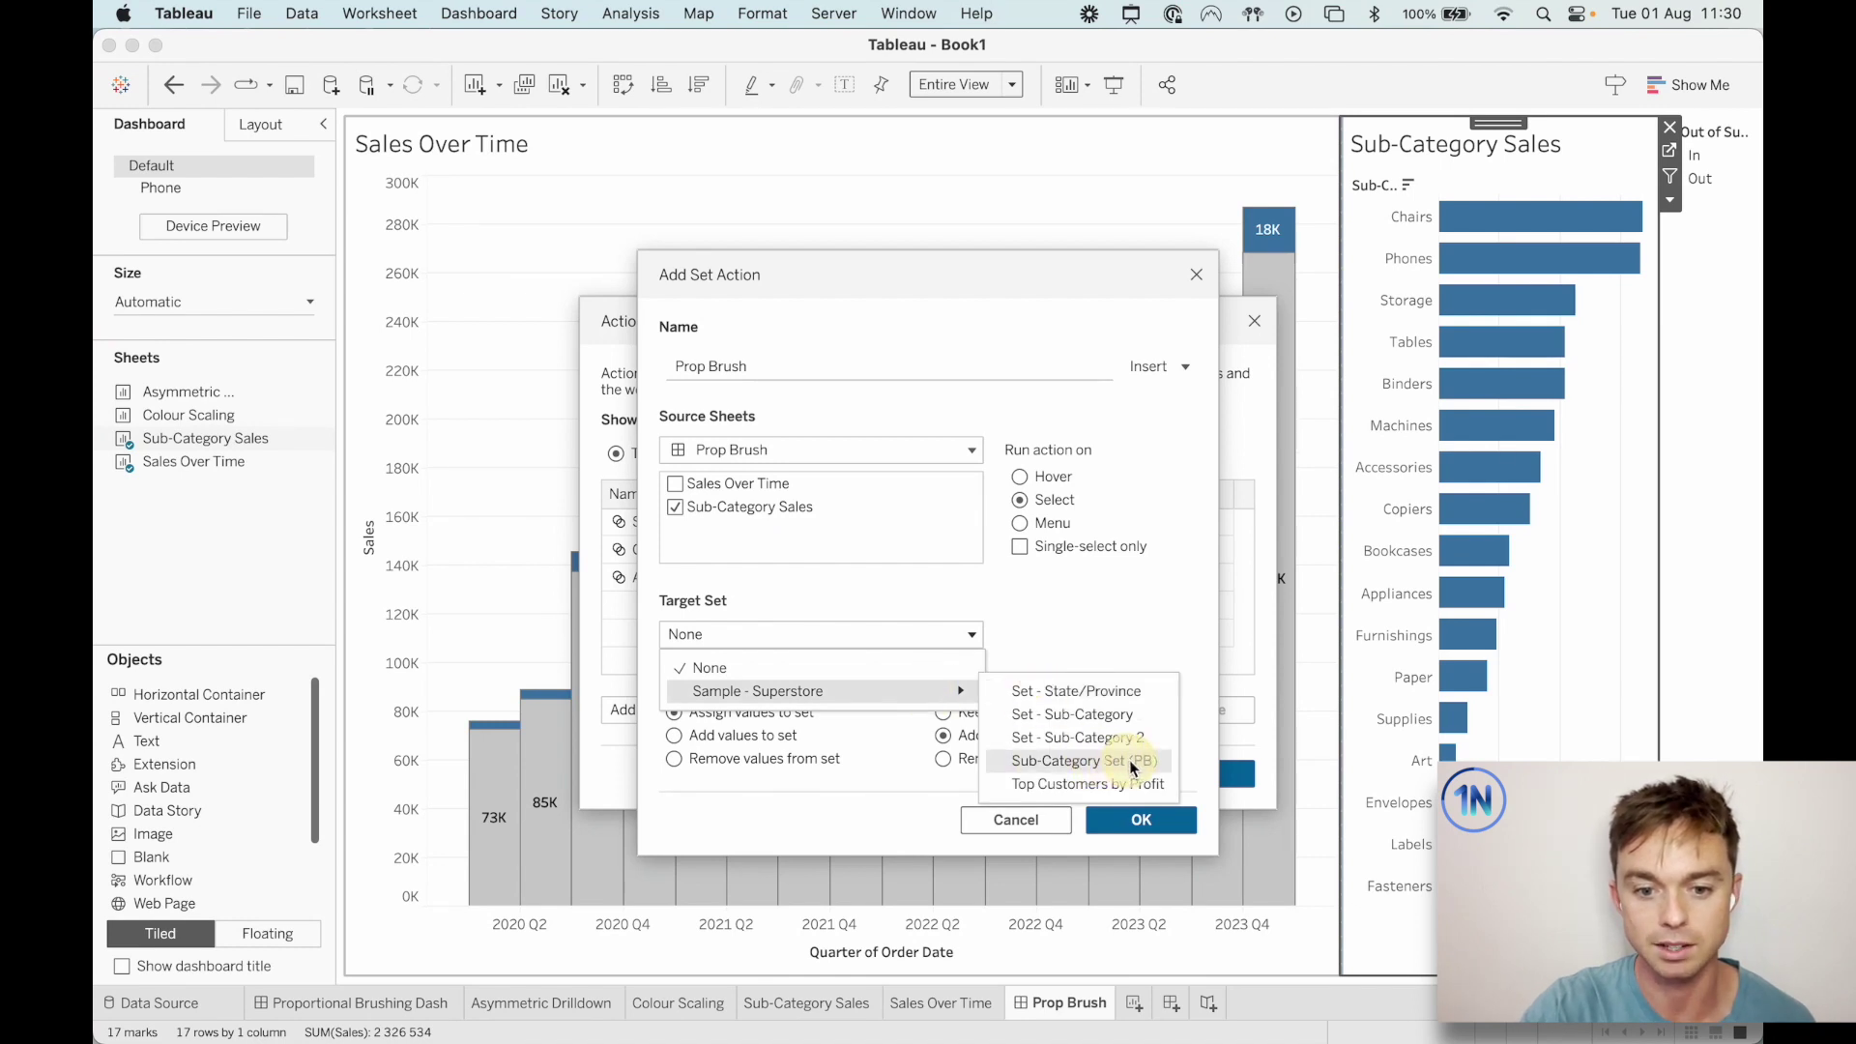
left_click(1129, 763)
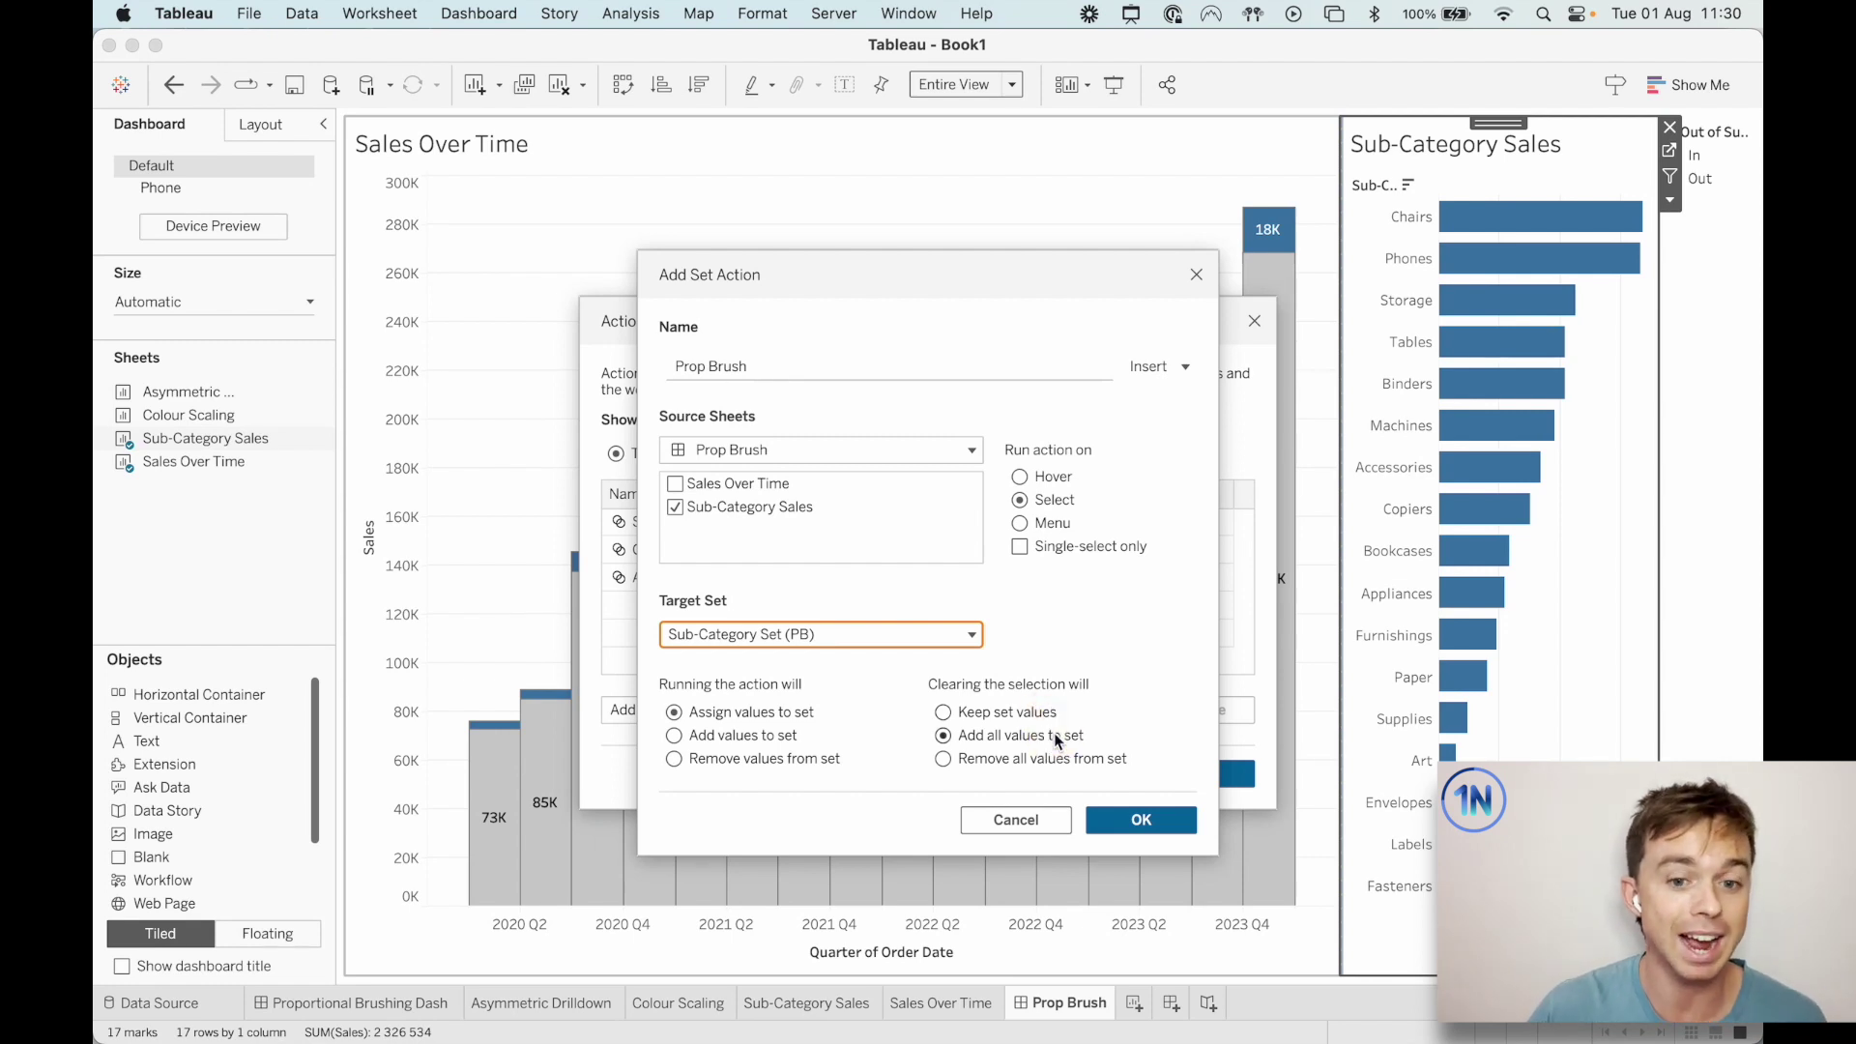
left_click(1052, 758)
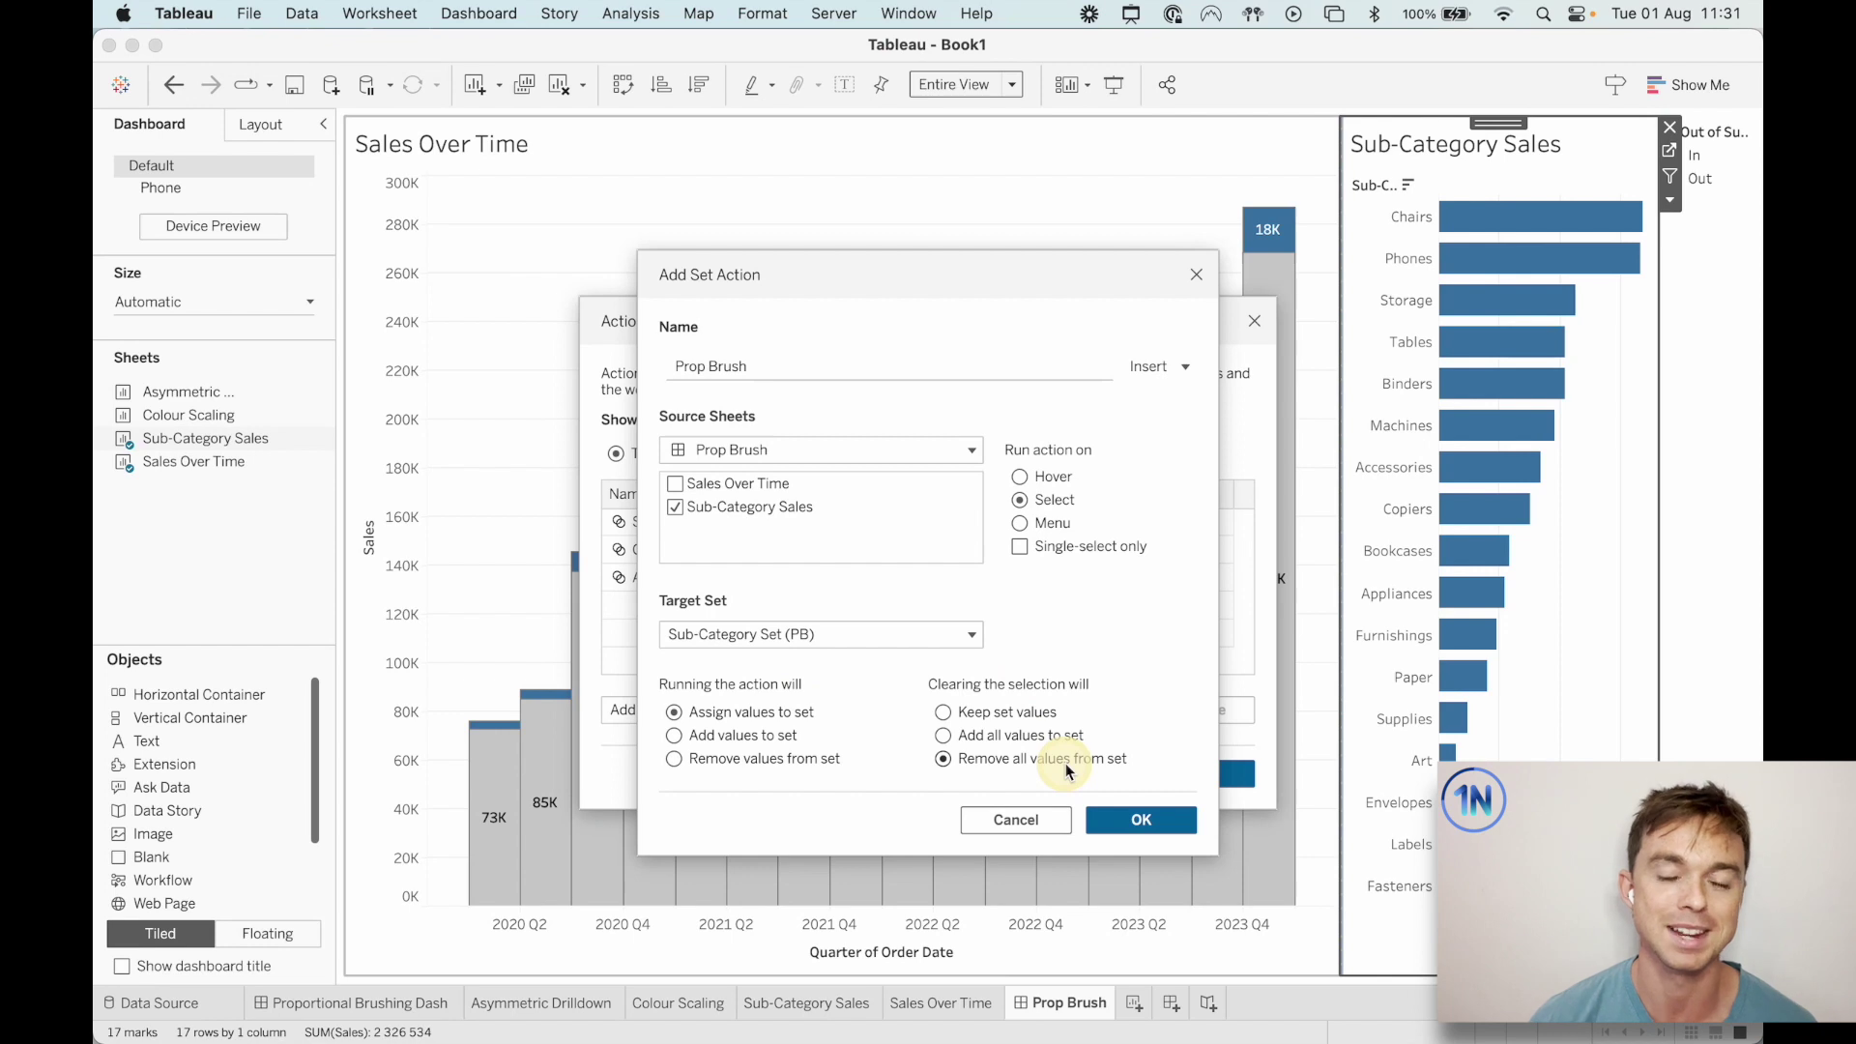
left_click(1141, 820)
left_click(1184, 771)
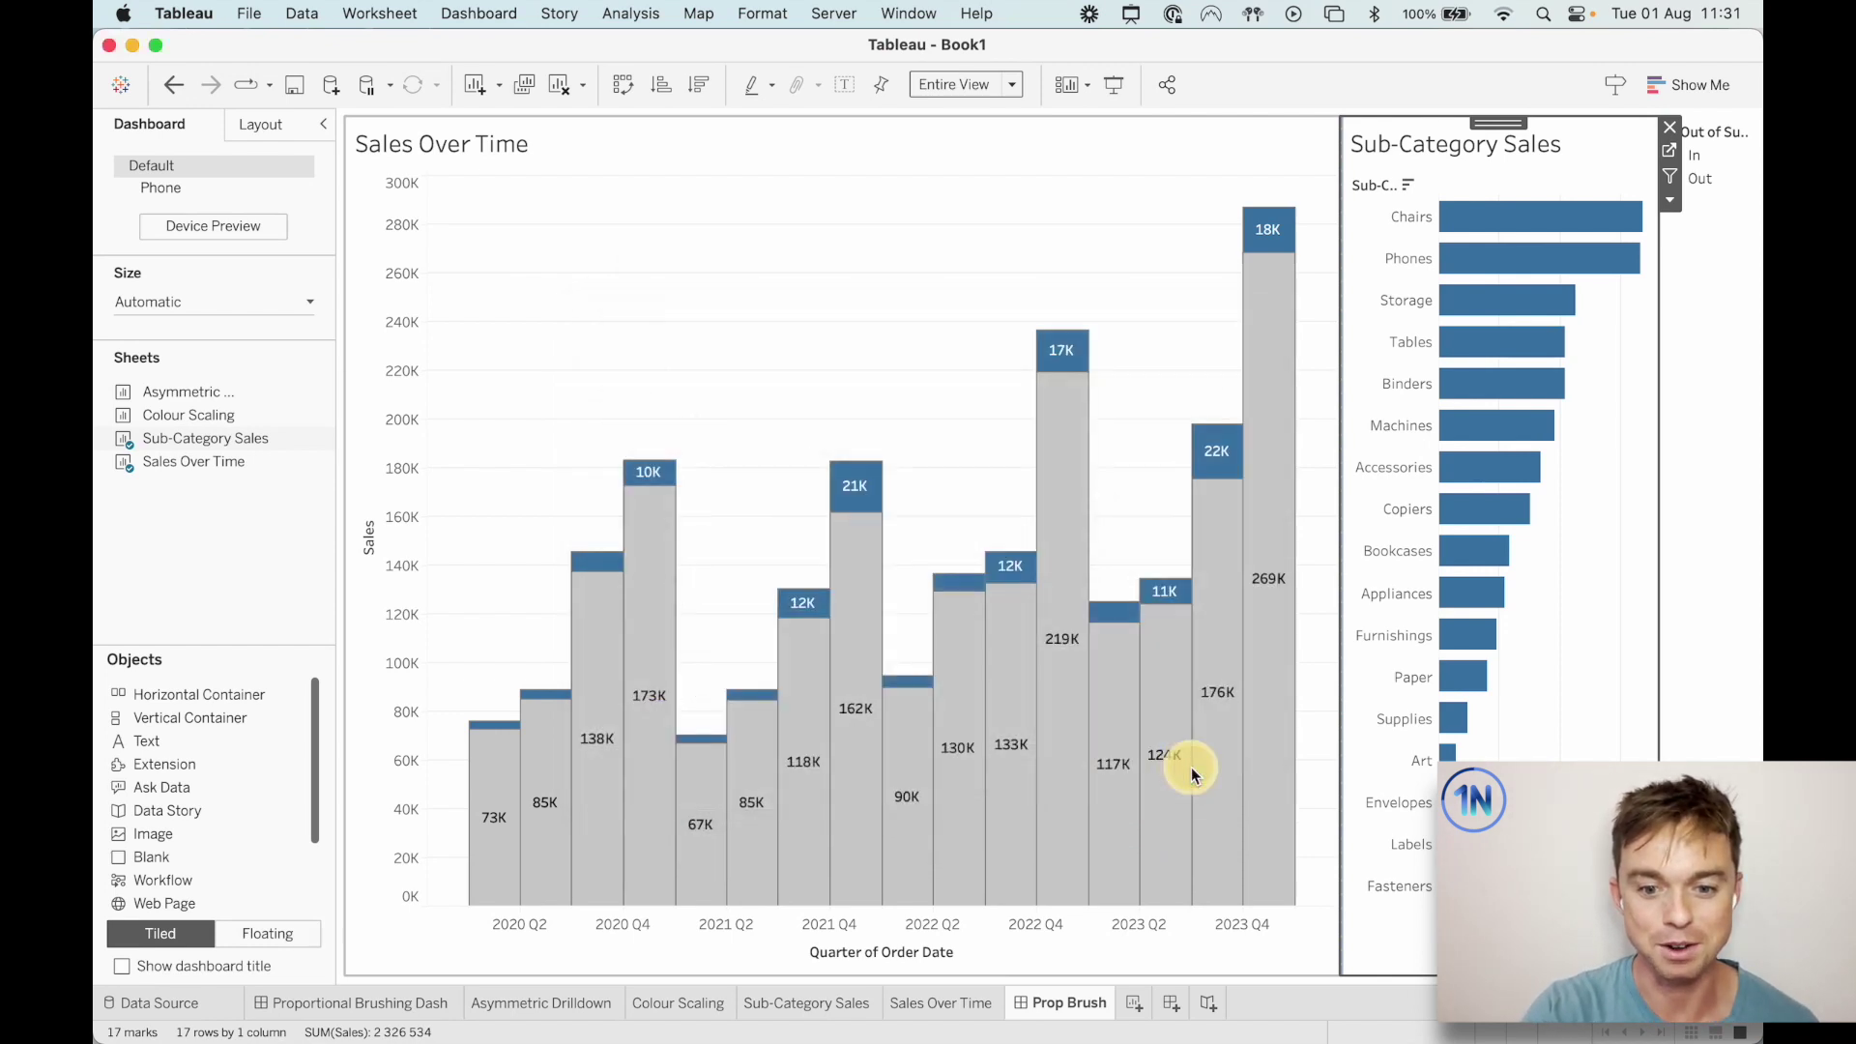
Test the brushing action by selecting Chairs, Binders and the range from Tables to Appliances in Sub-Category Sales, clearing the selection each time.
left_click(1514, 222)
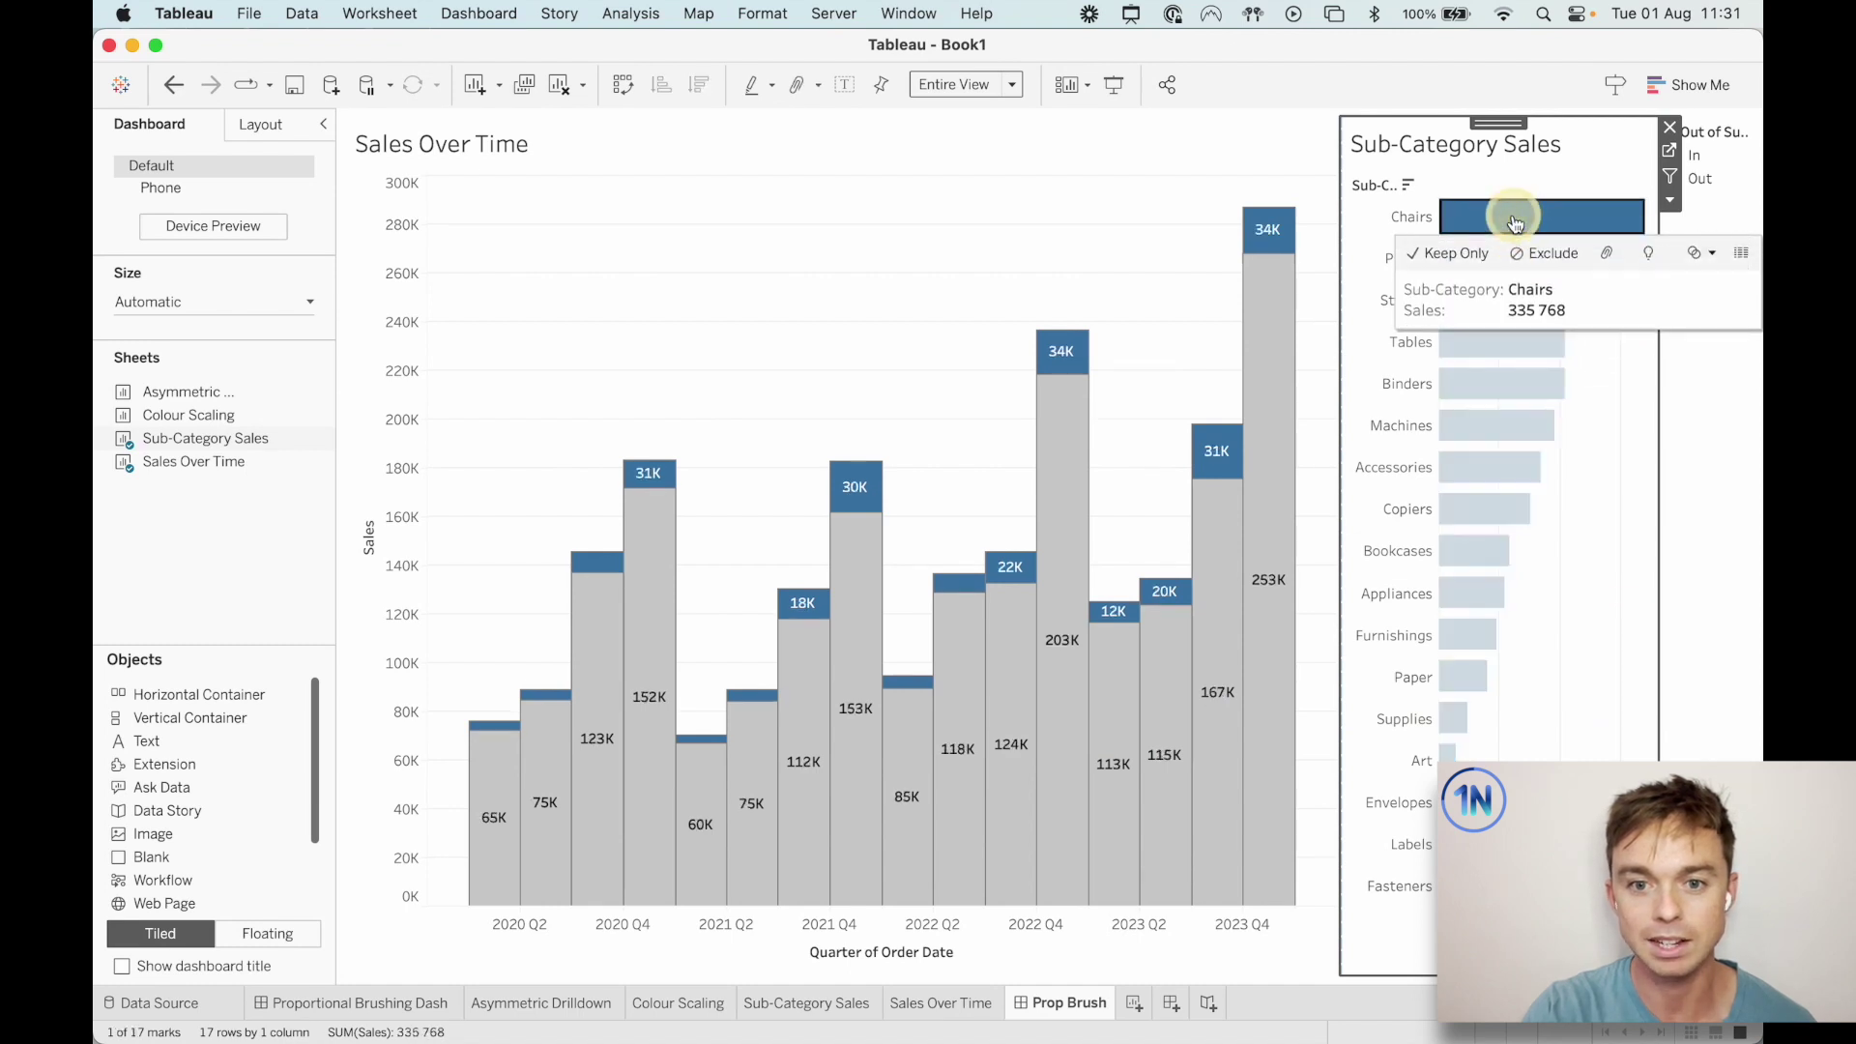
left_click(1604, 526)
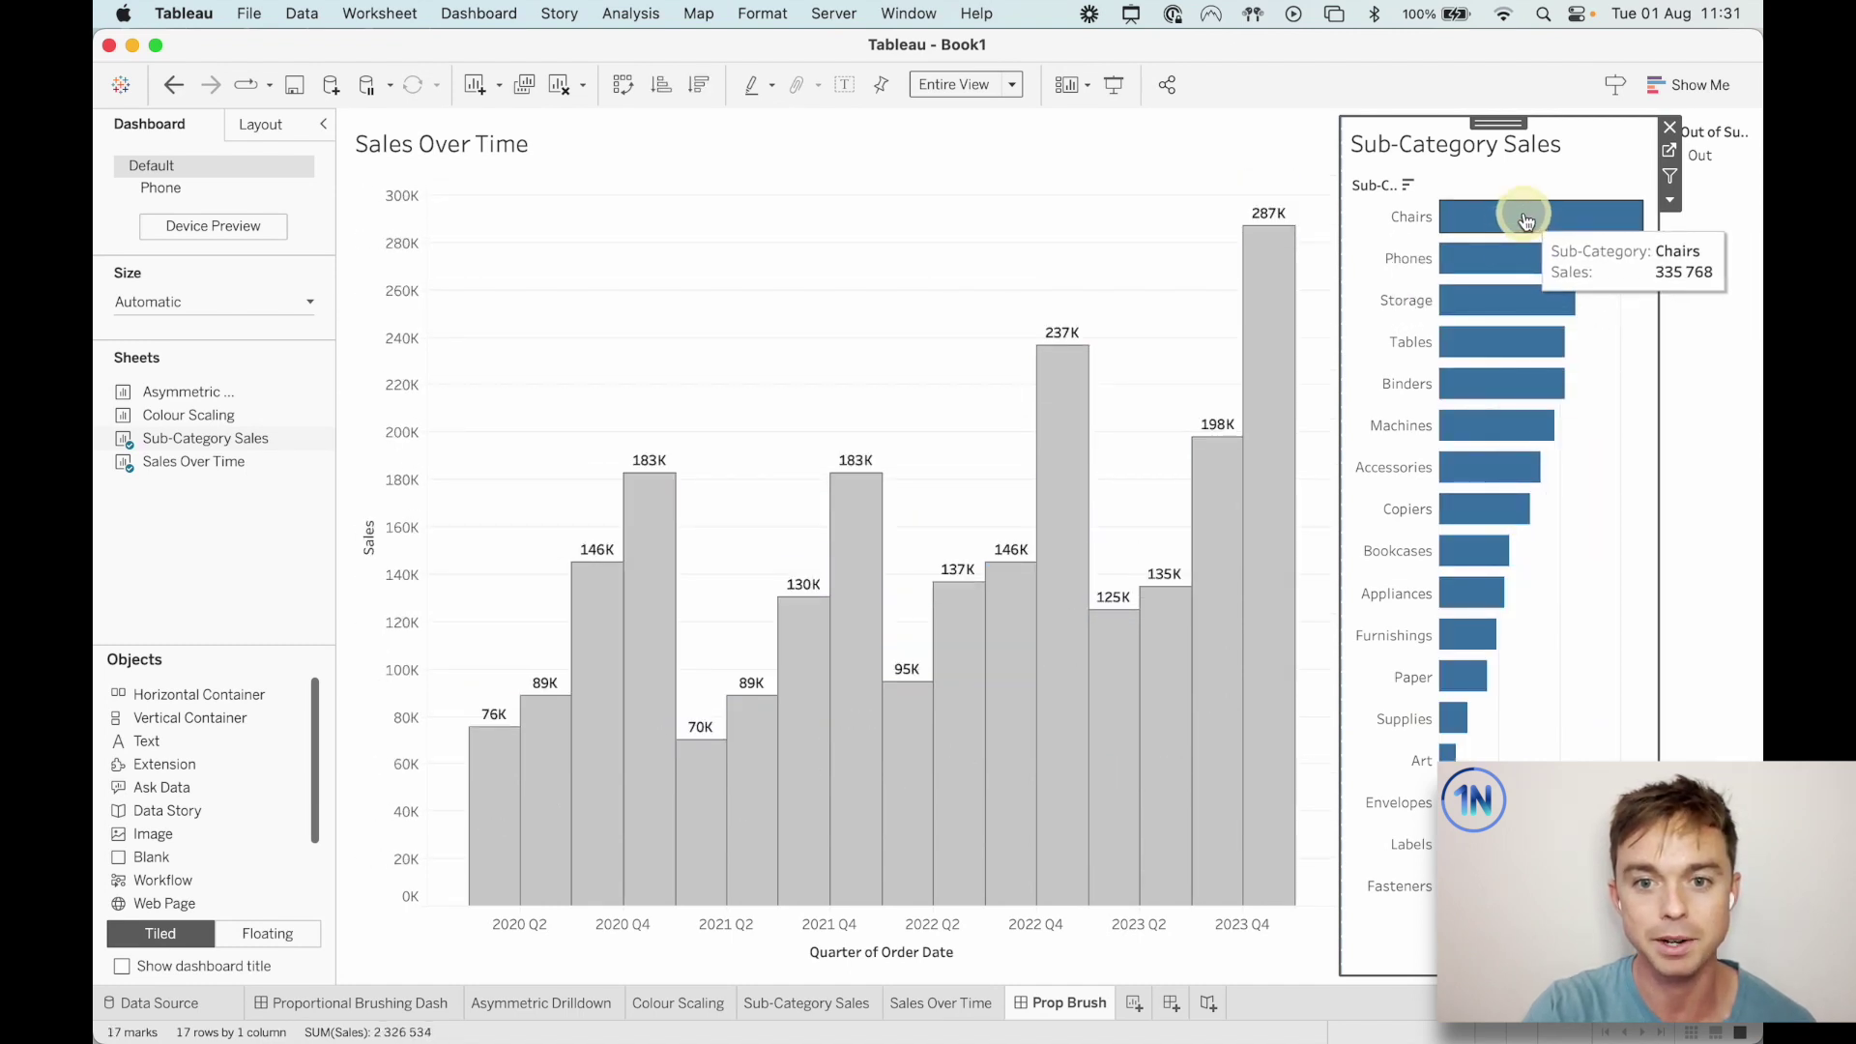
left_click(1473, 404)
left_click(1477, 396)
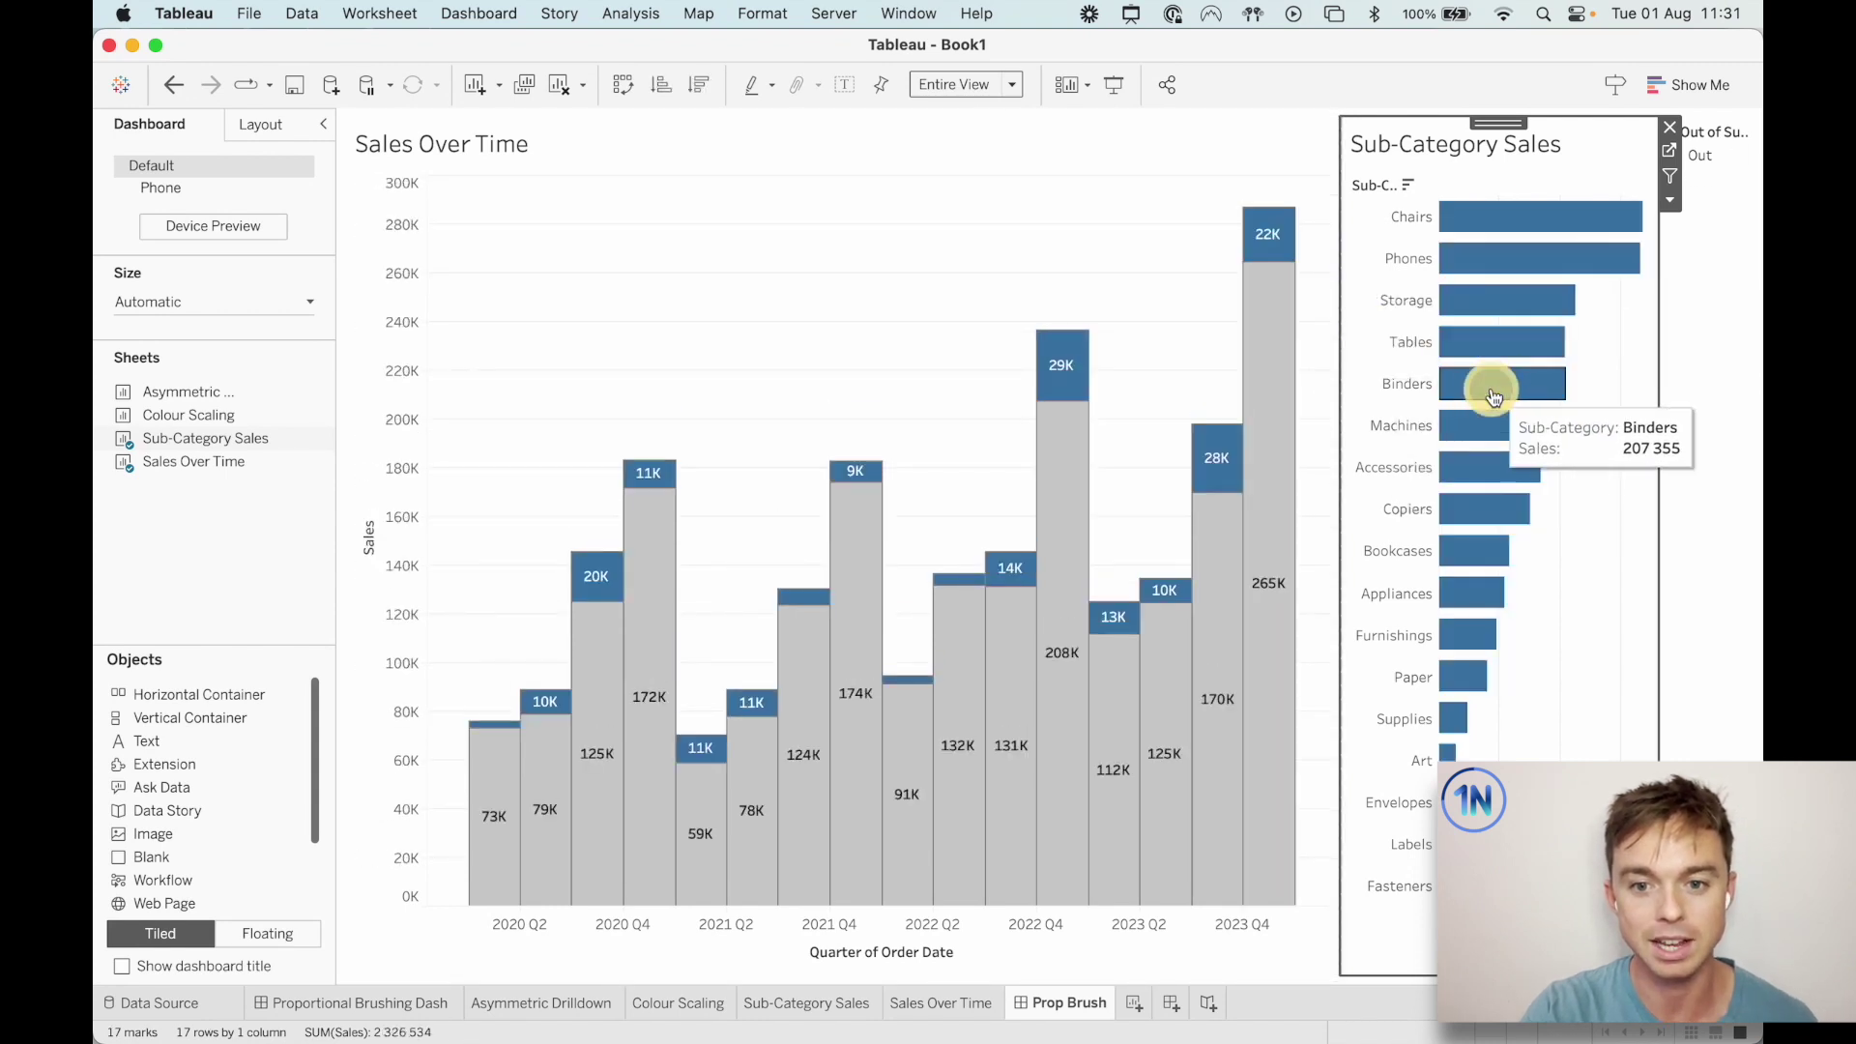
left_click_drag(1557, 613, 1455, 338)
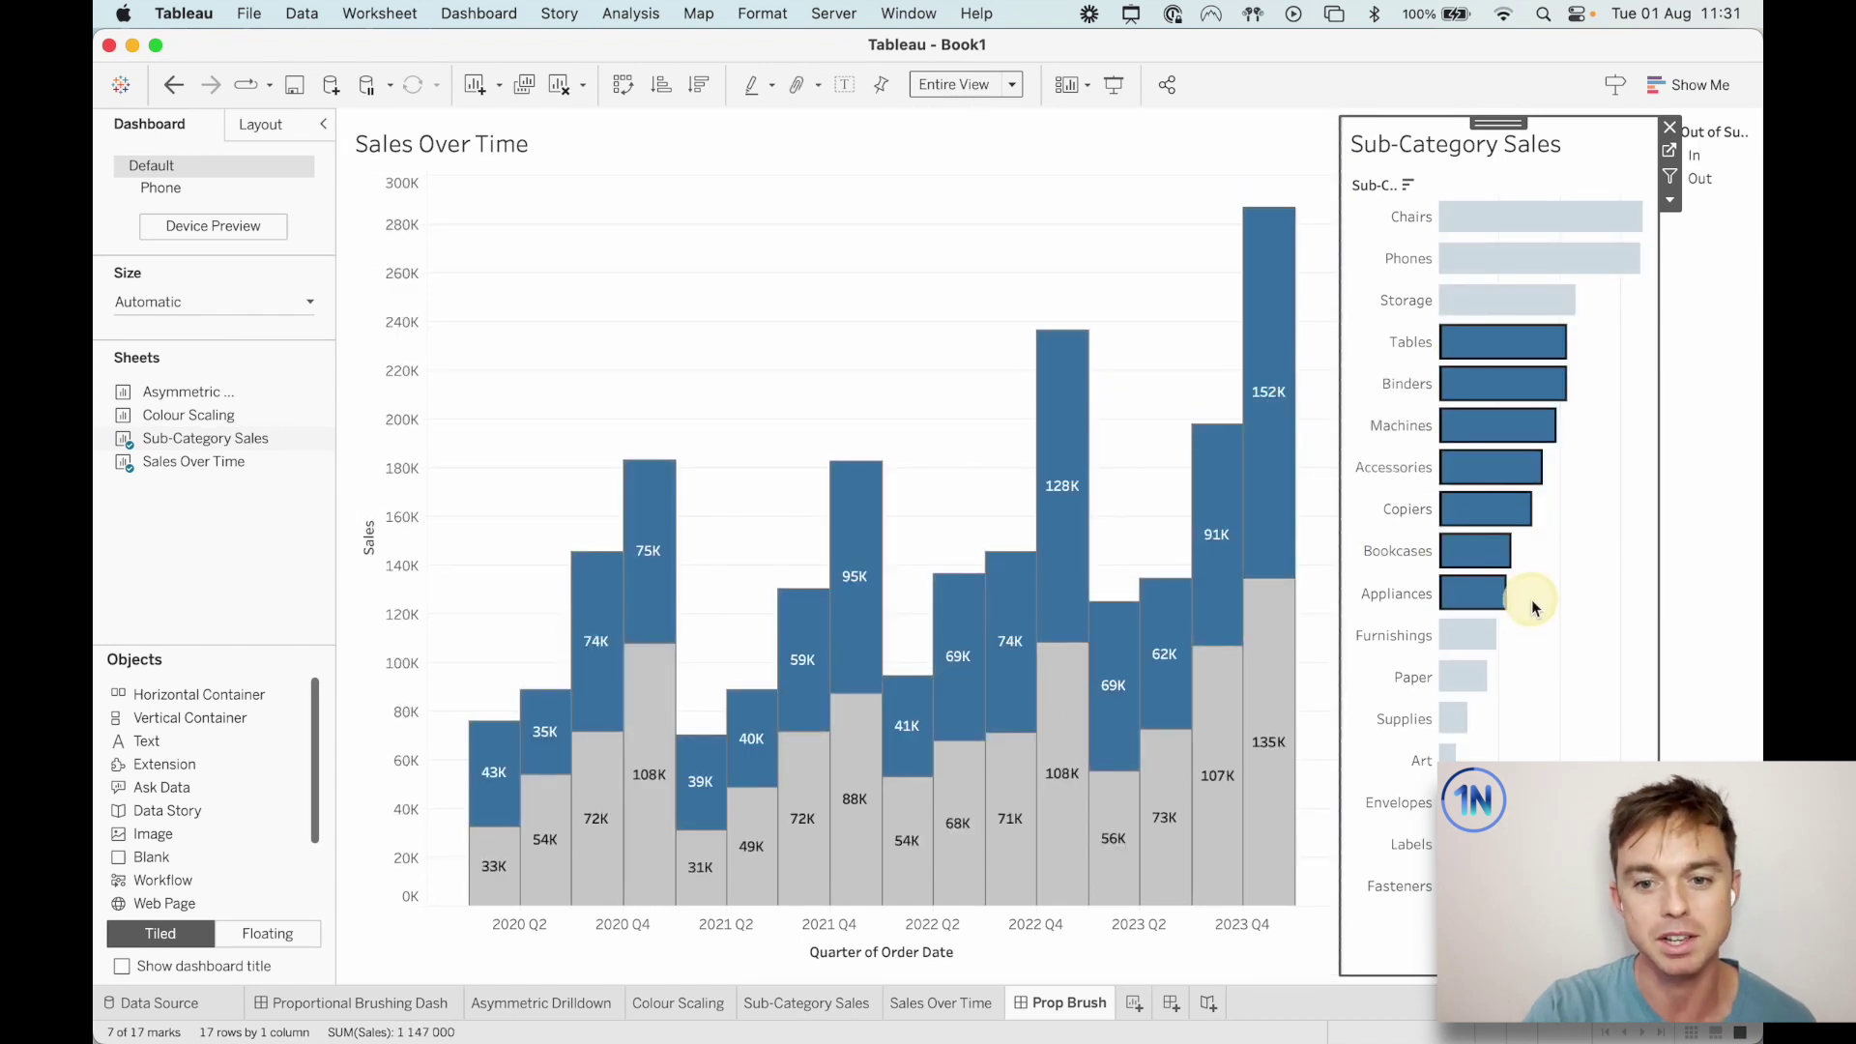
left_click(1591, 600)
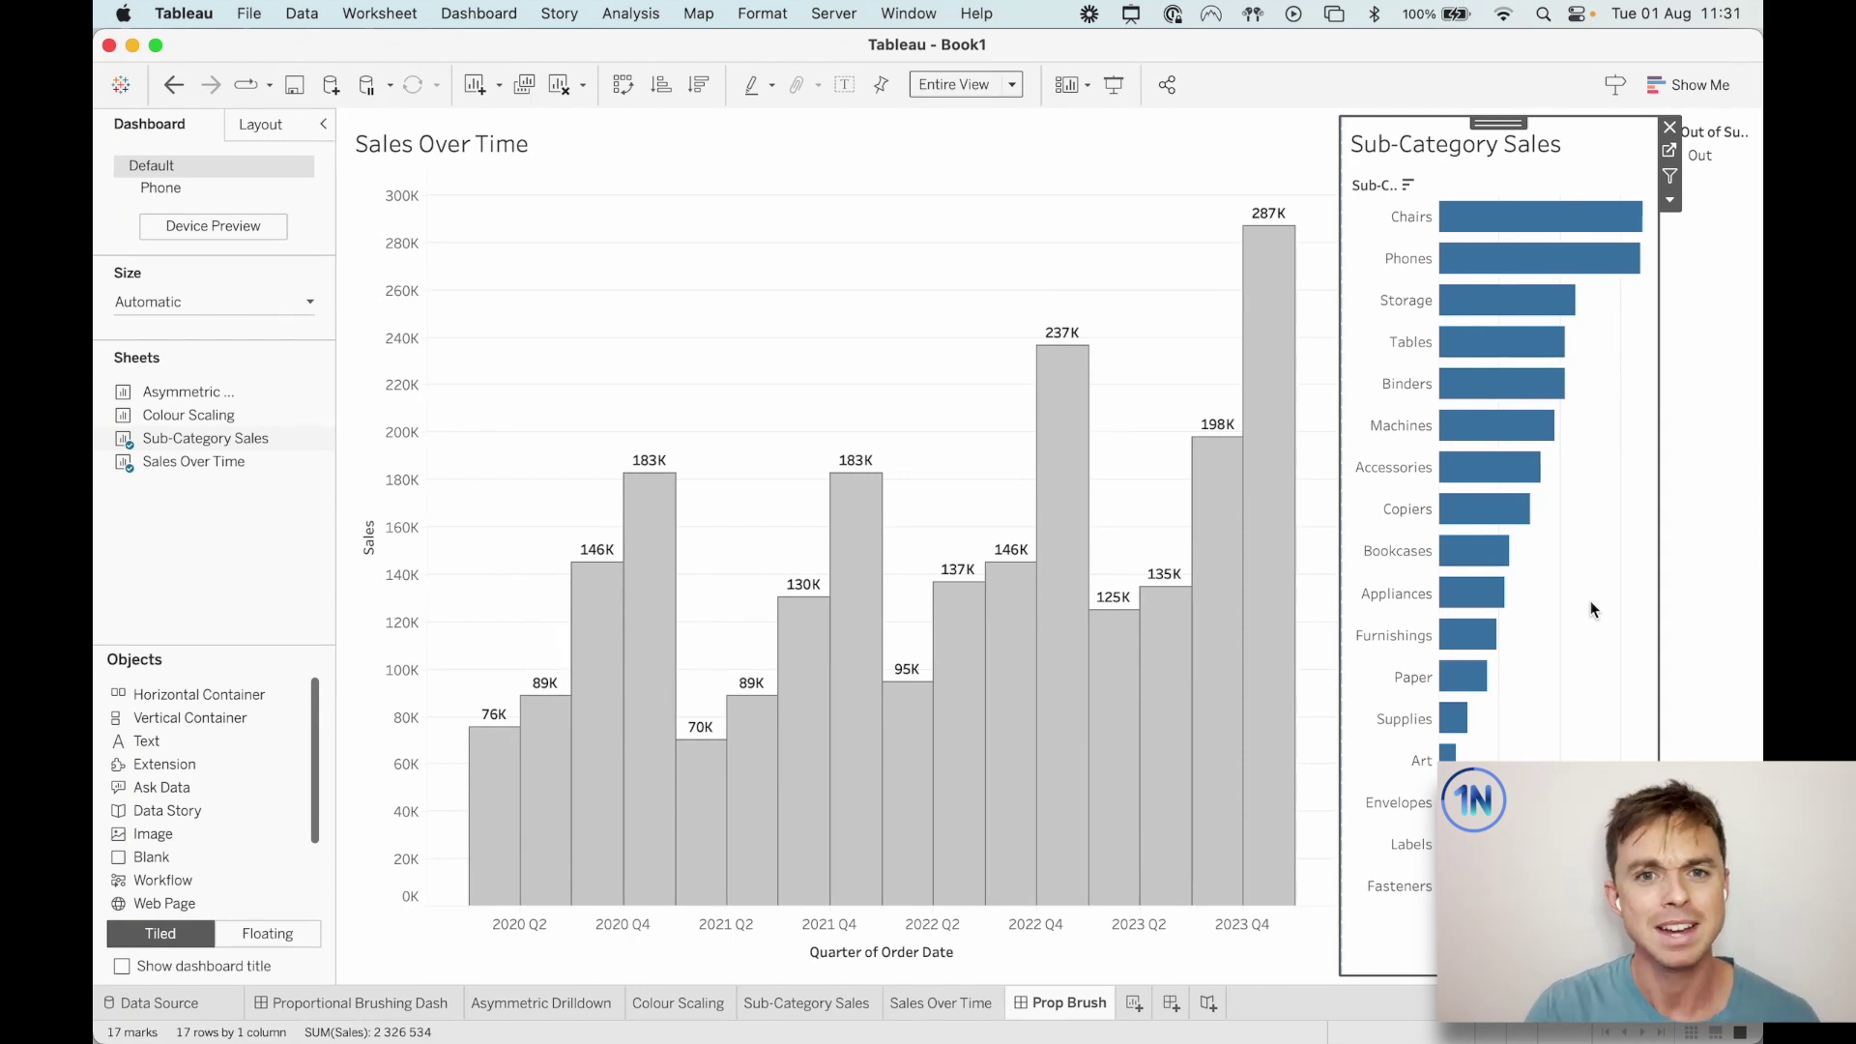
Open the Asymmetric Drilldown sheet, add Manufacturer after Sub-Category in the rows to view the full breakdown, and remove it again.
left_click(580, 1009)
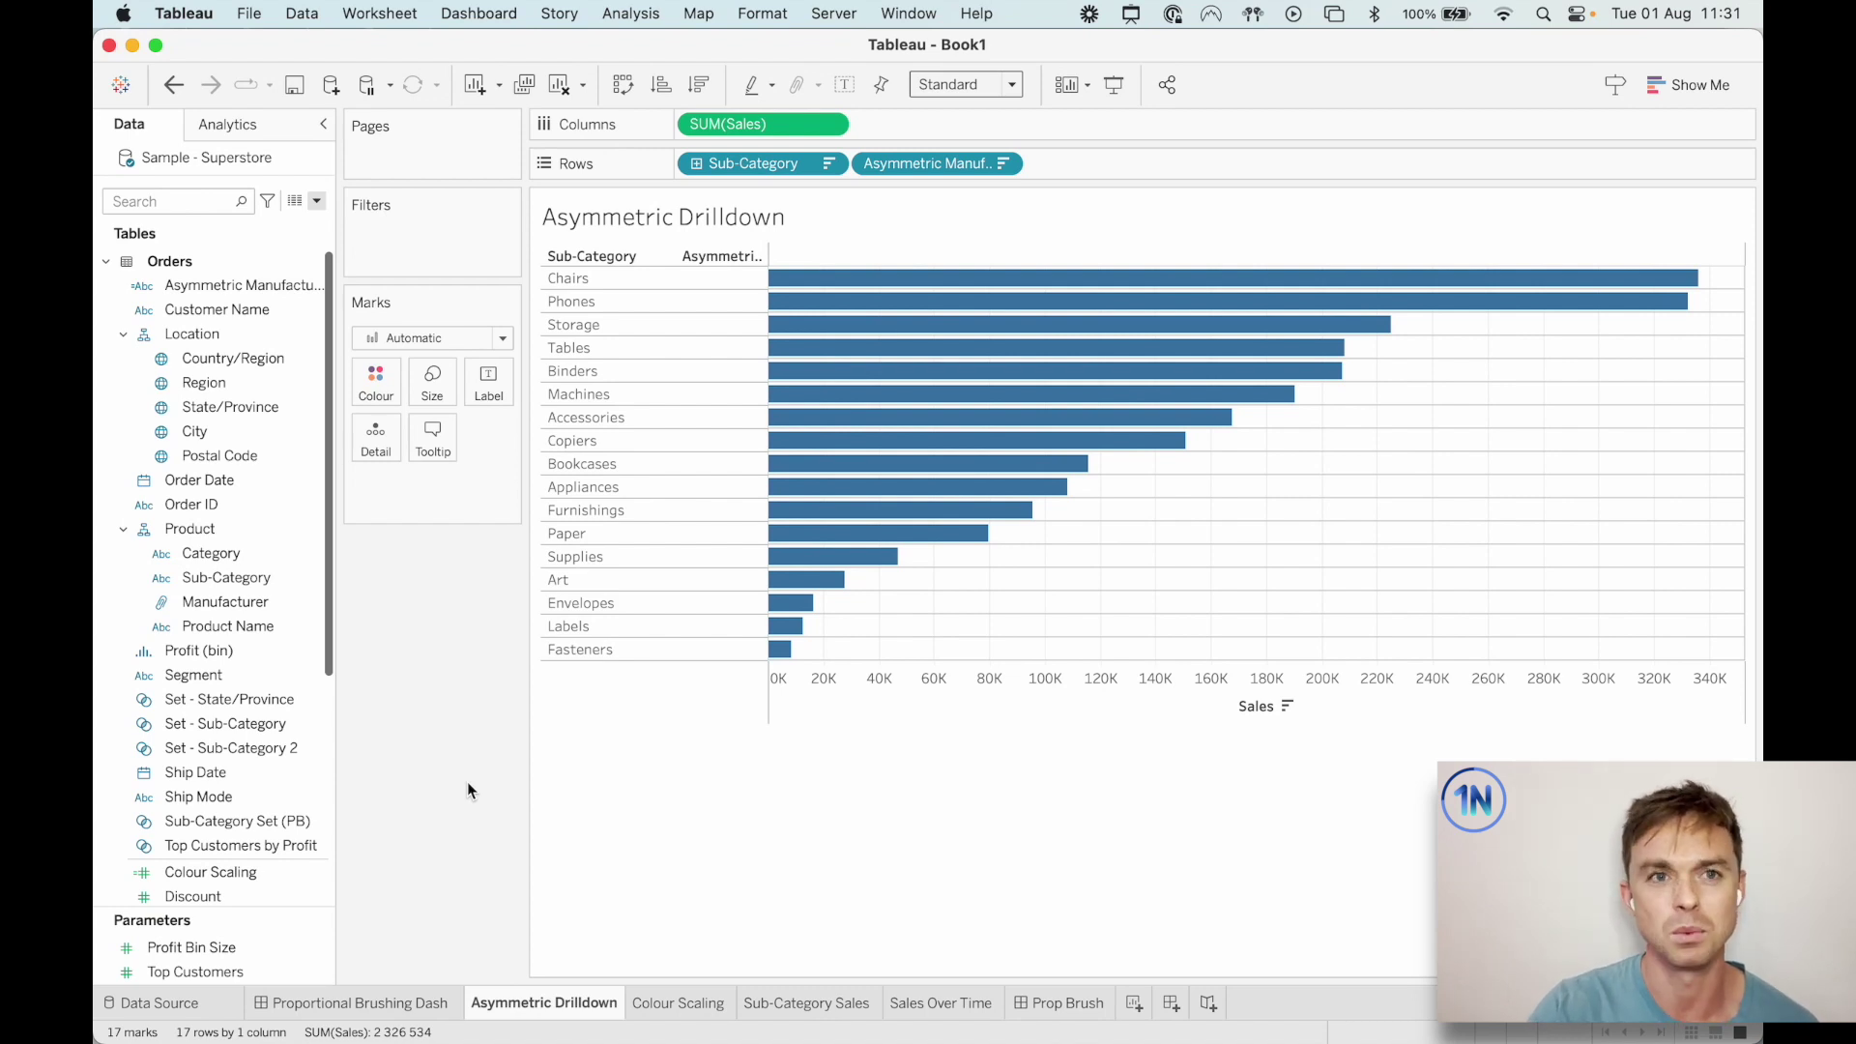
left_click(592, 406)
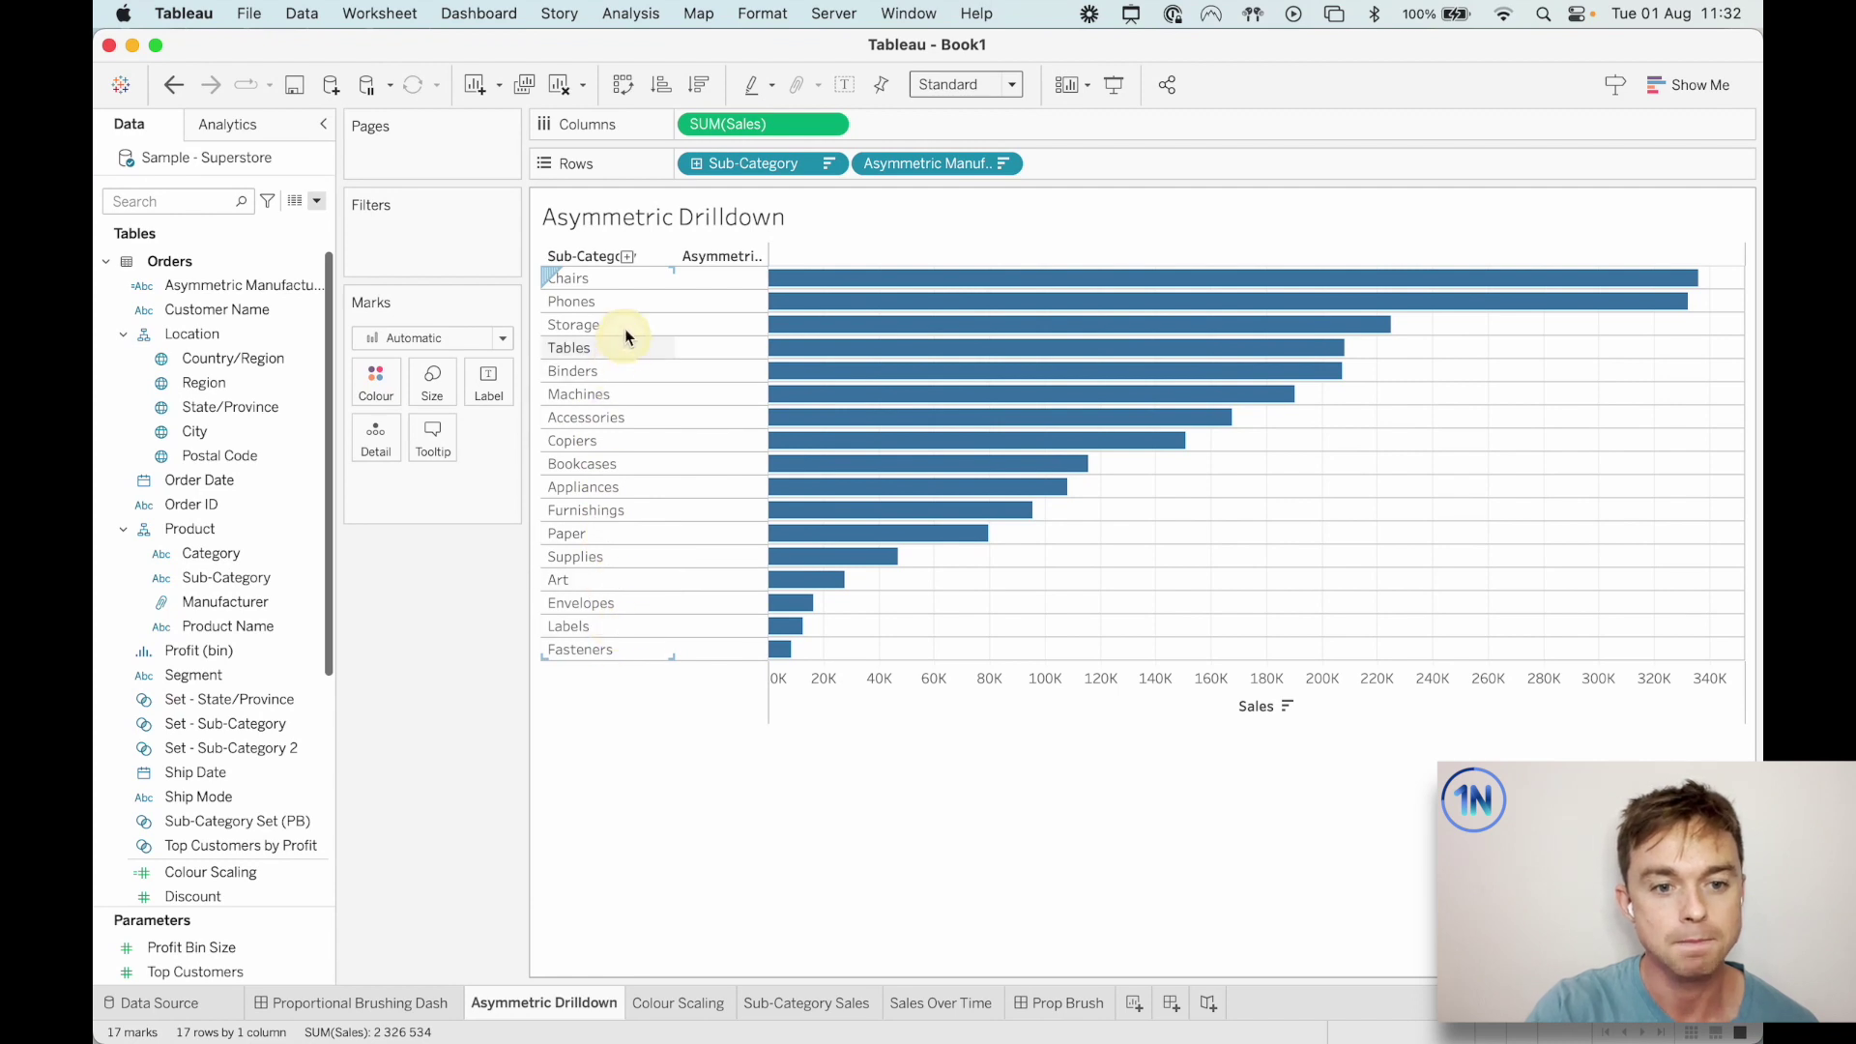
left_click(238, 553)
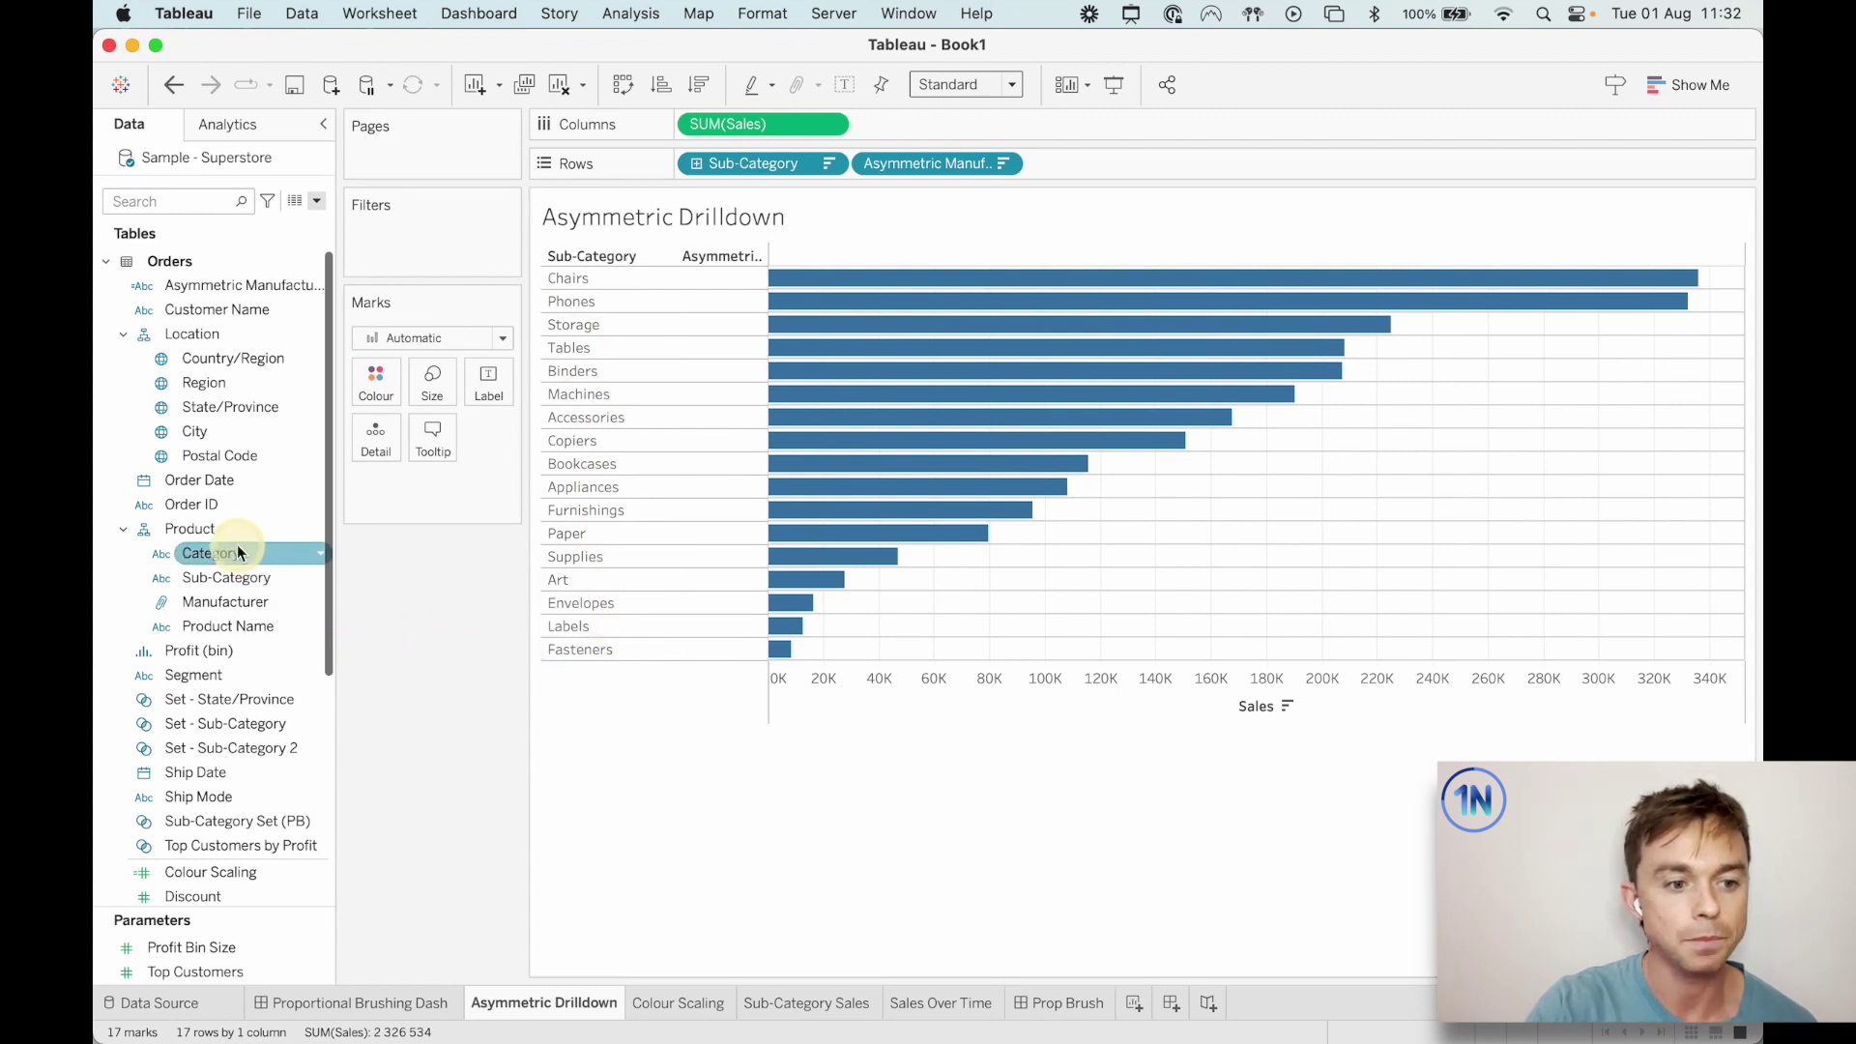
left_click_drag(240, 603, 868, 170)
scroll(819, 530, "down", 15)
scroll(820, 529, "up", 15)
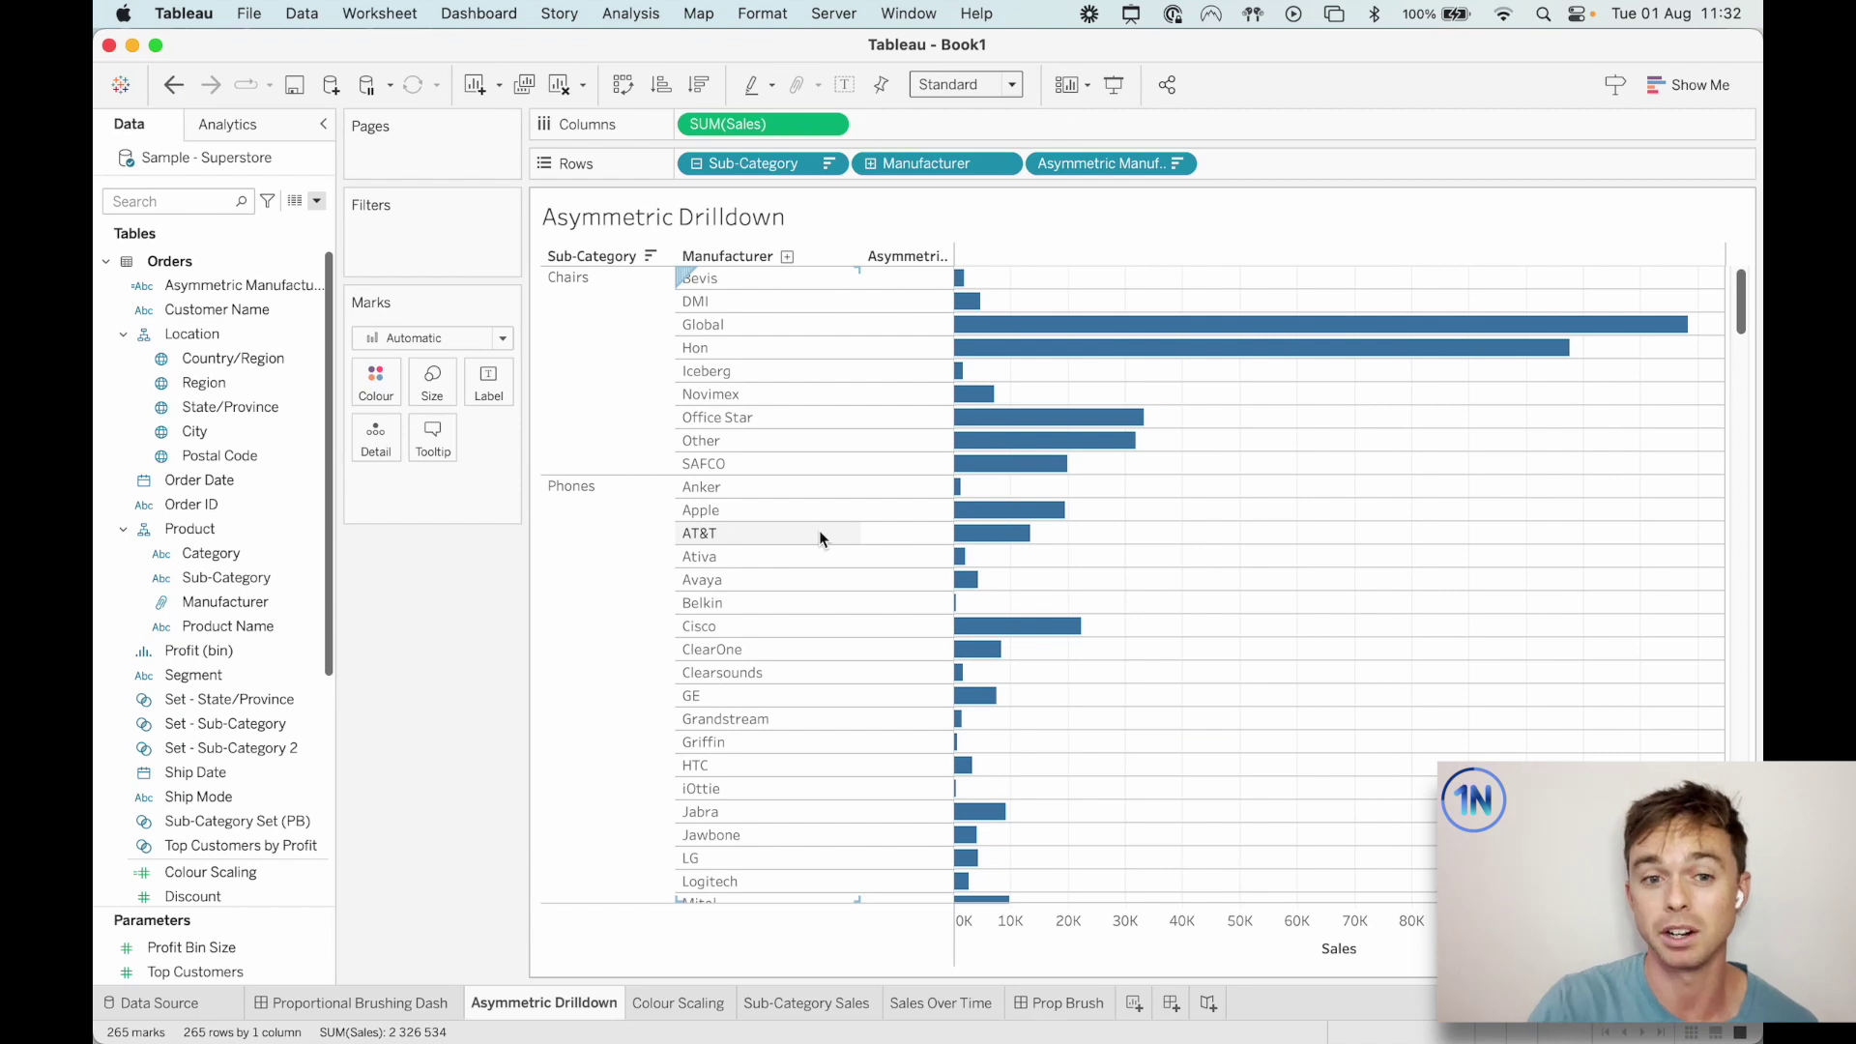
left_click_drag(944, 170, 438, 603)
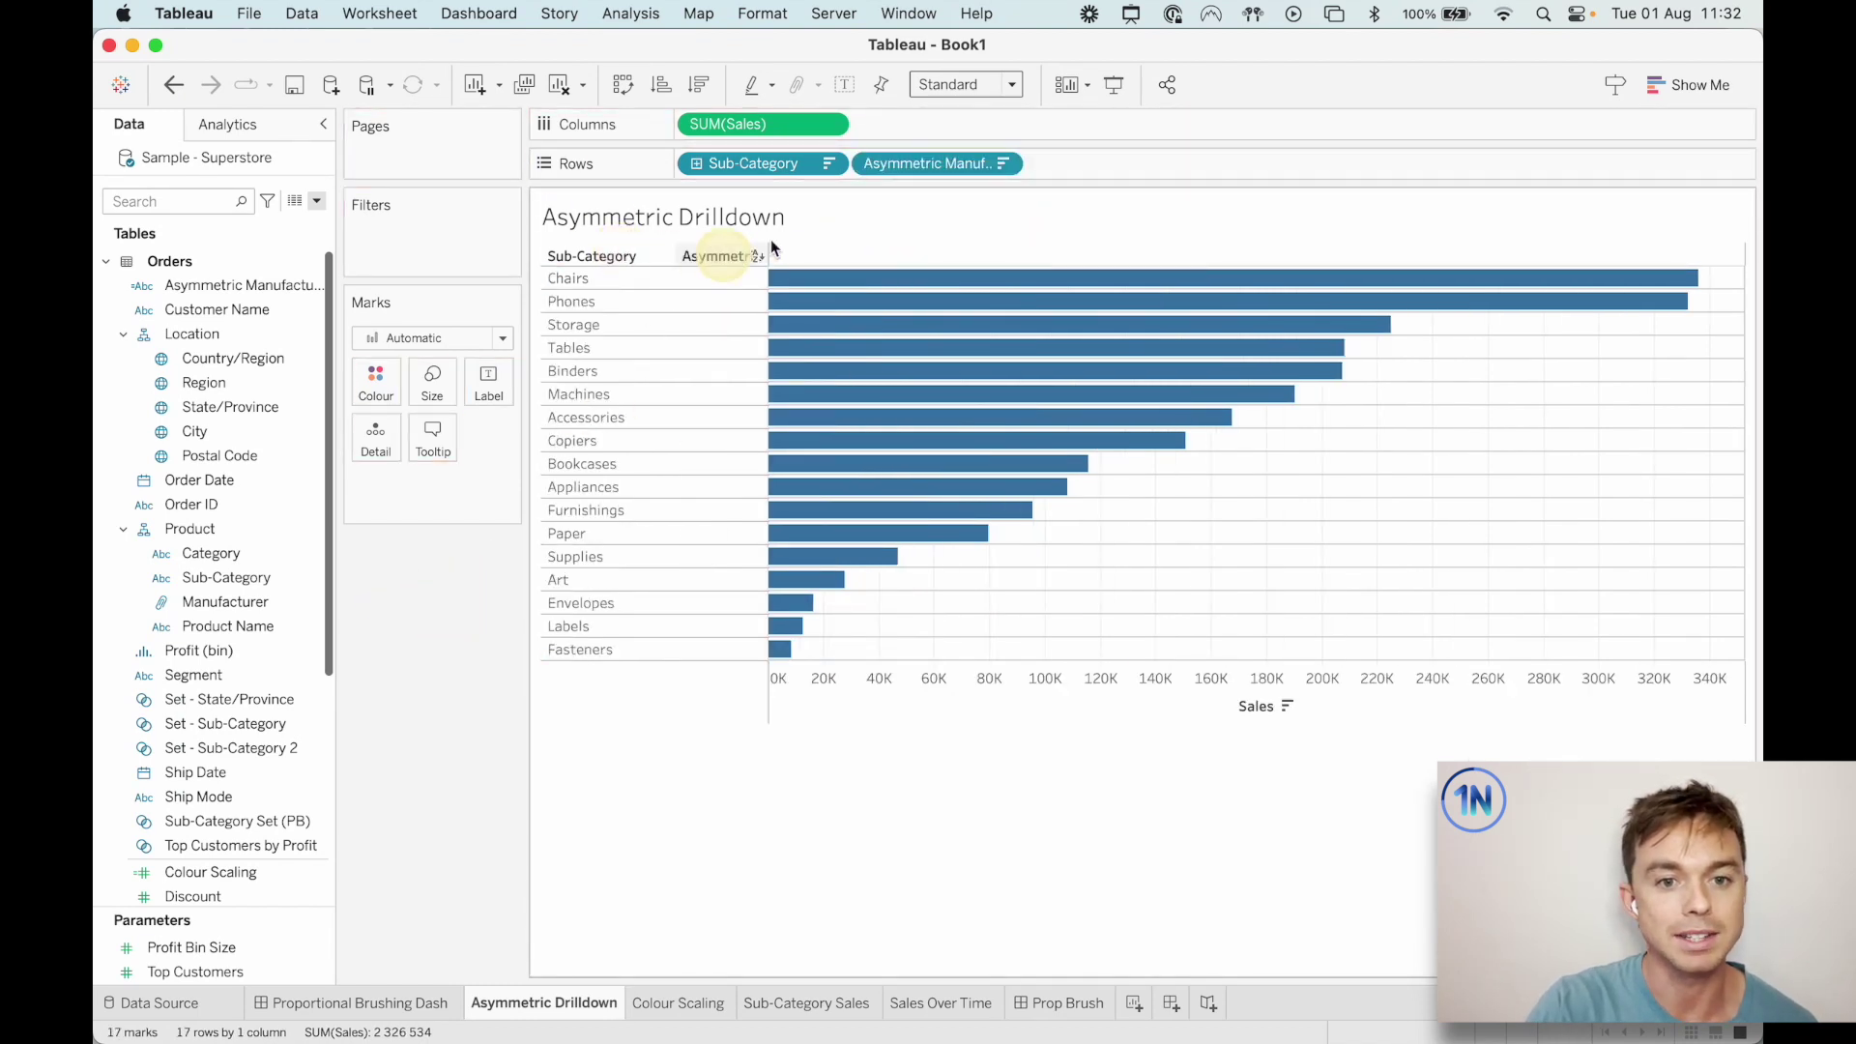
Test the asymmetric drilldown by selecting Storage and Labels in the Sub-Category column, clearing the selection after each.
left_click(589, 328)
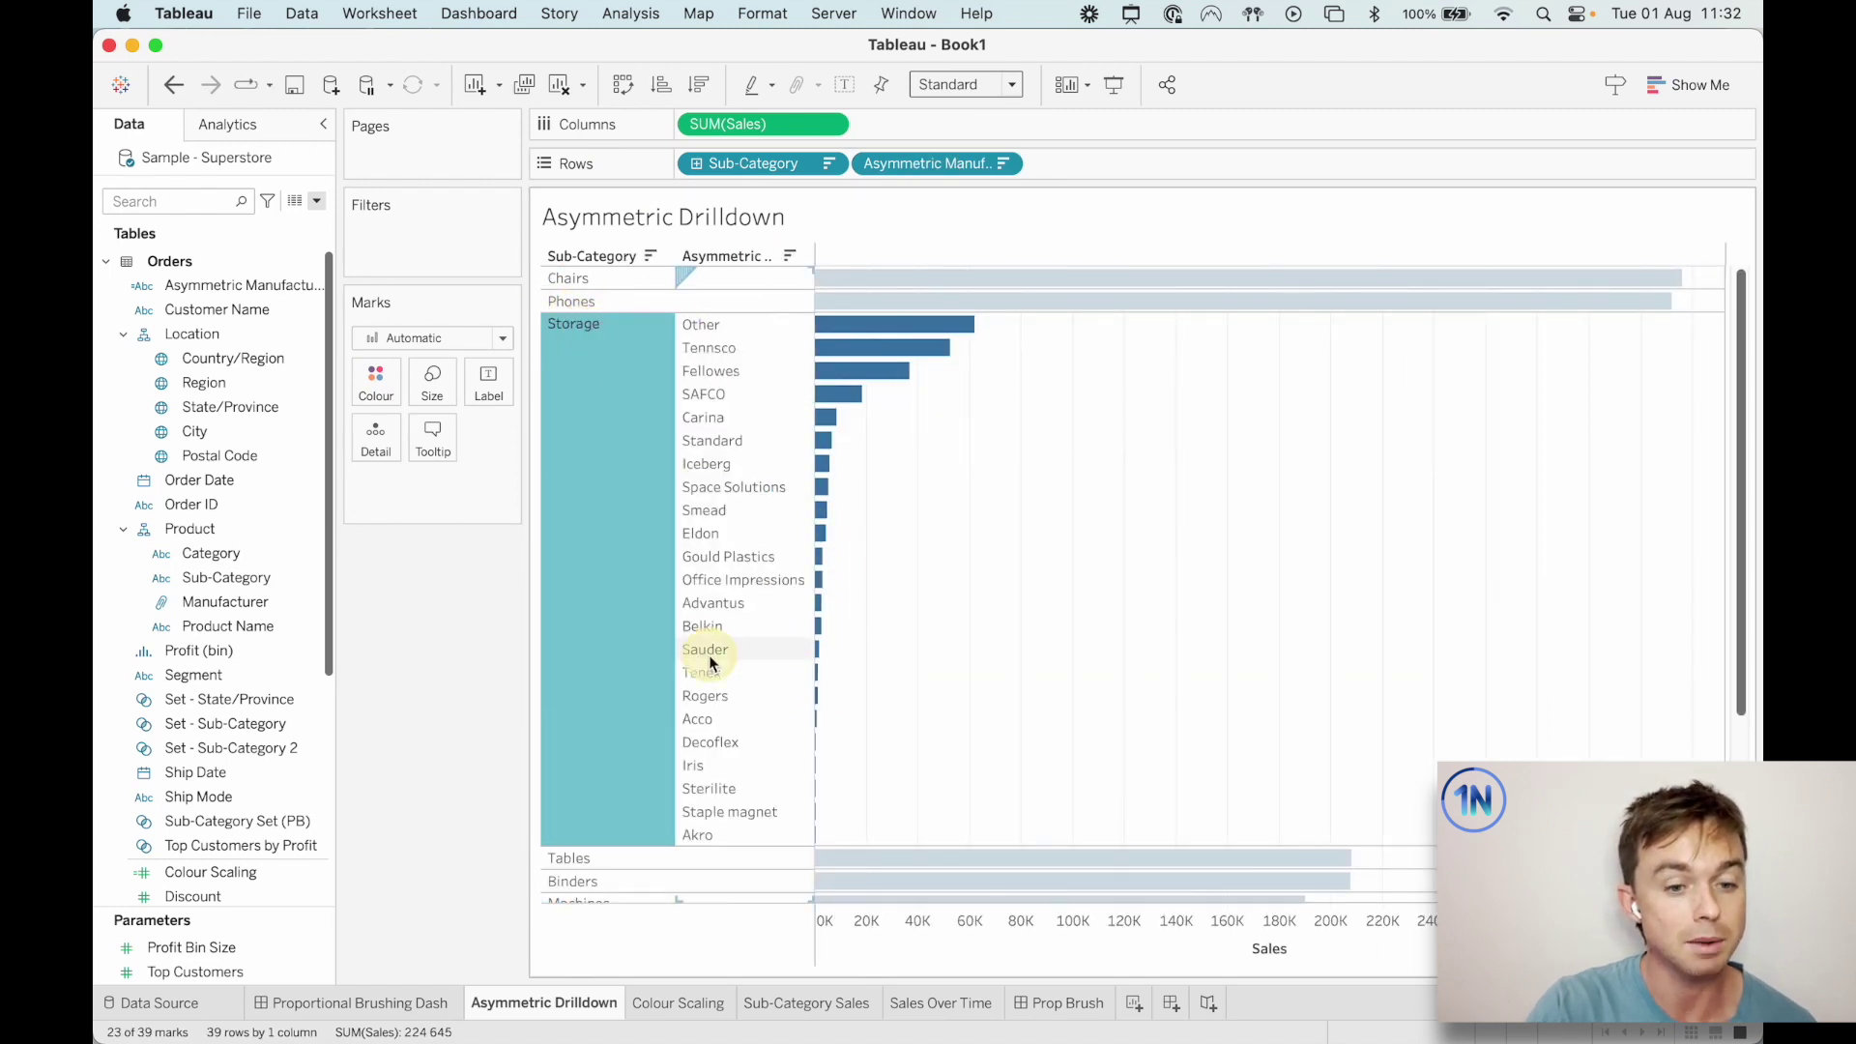
scroll(708, 652, "down", 5)
scroll(708, 654, "up", 5)
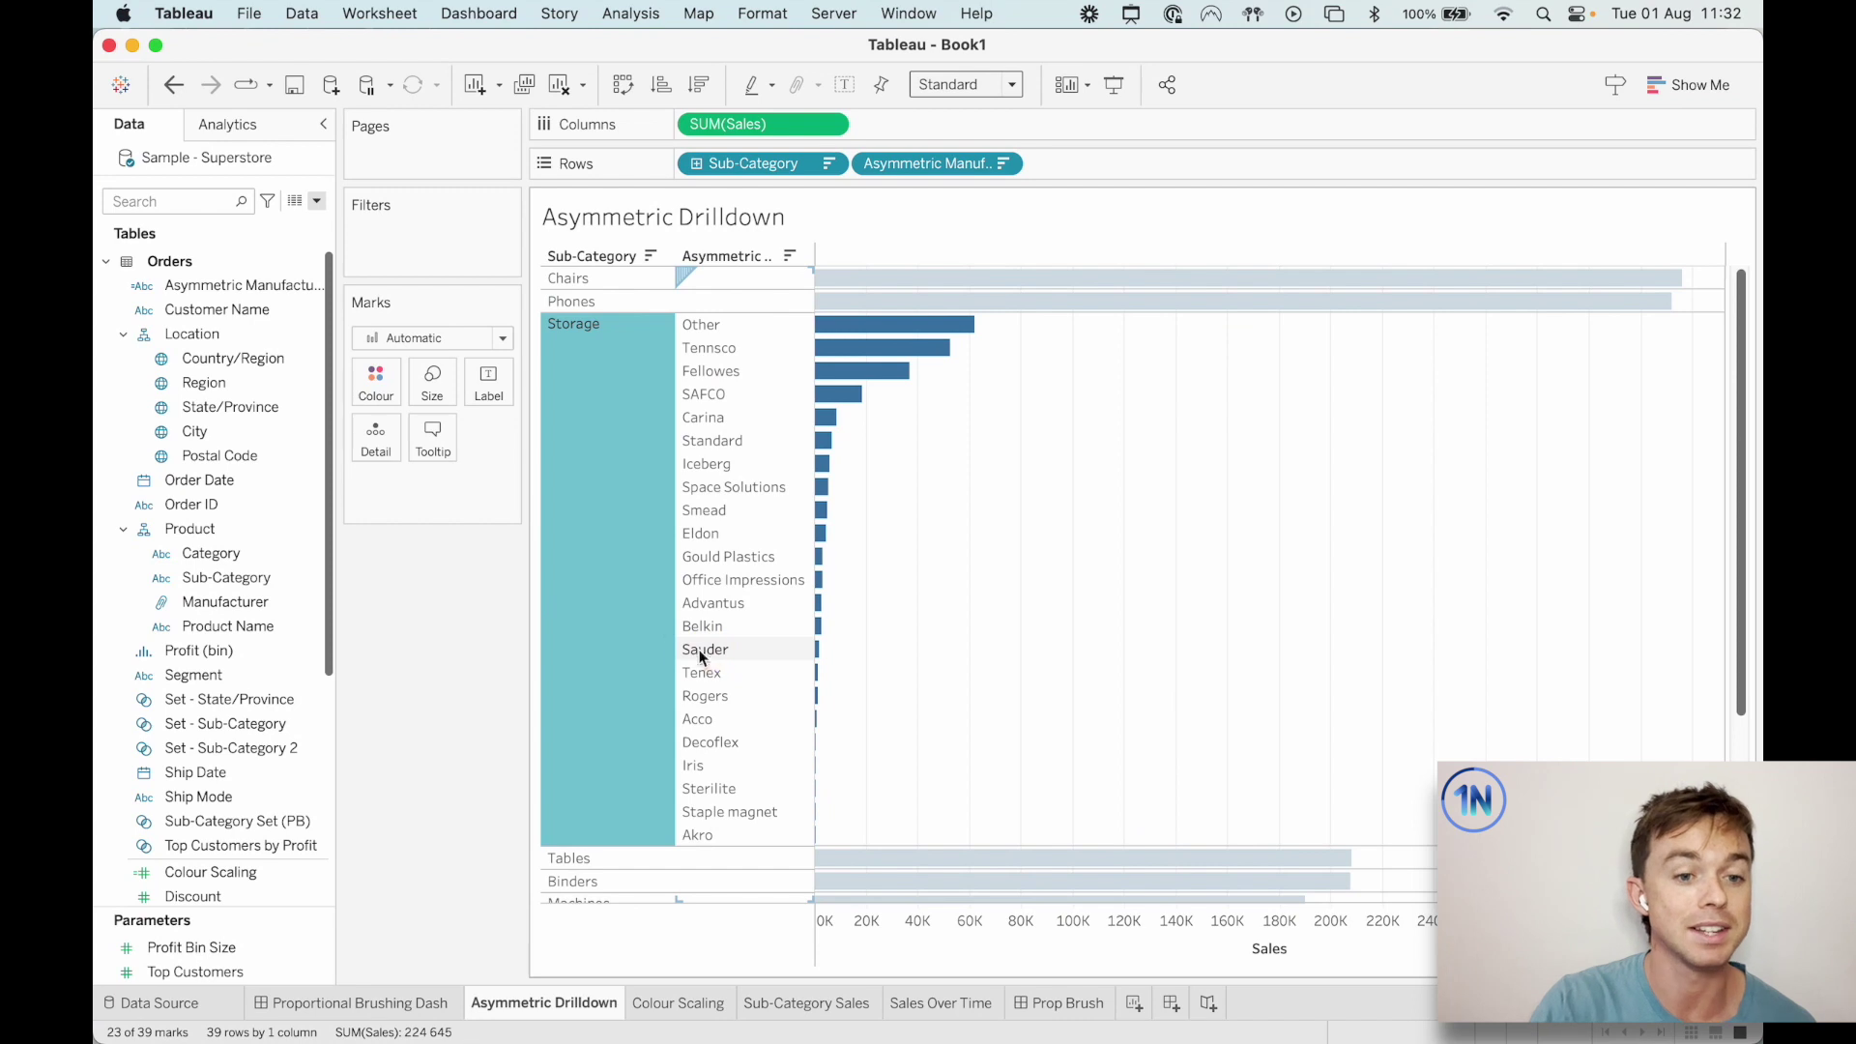
left_click(630, 609)
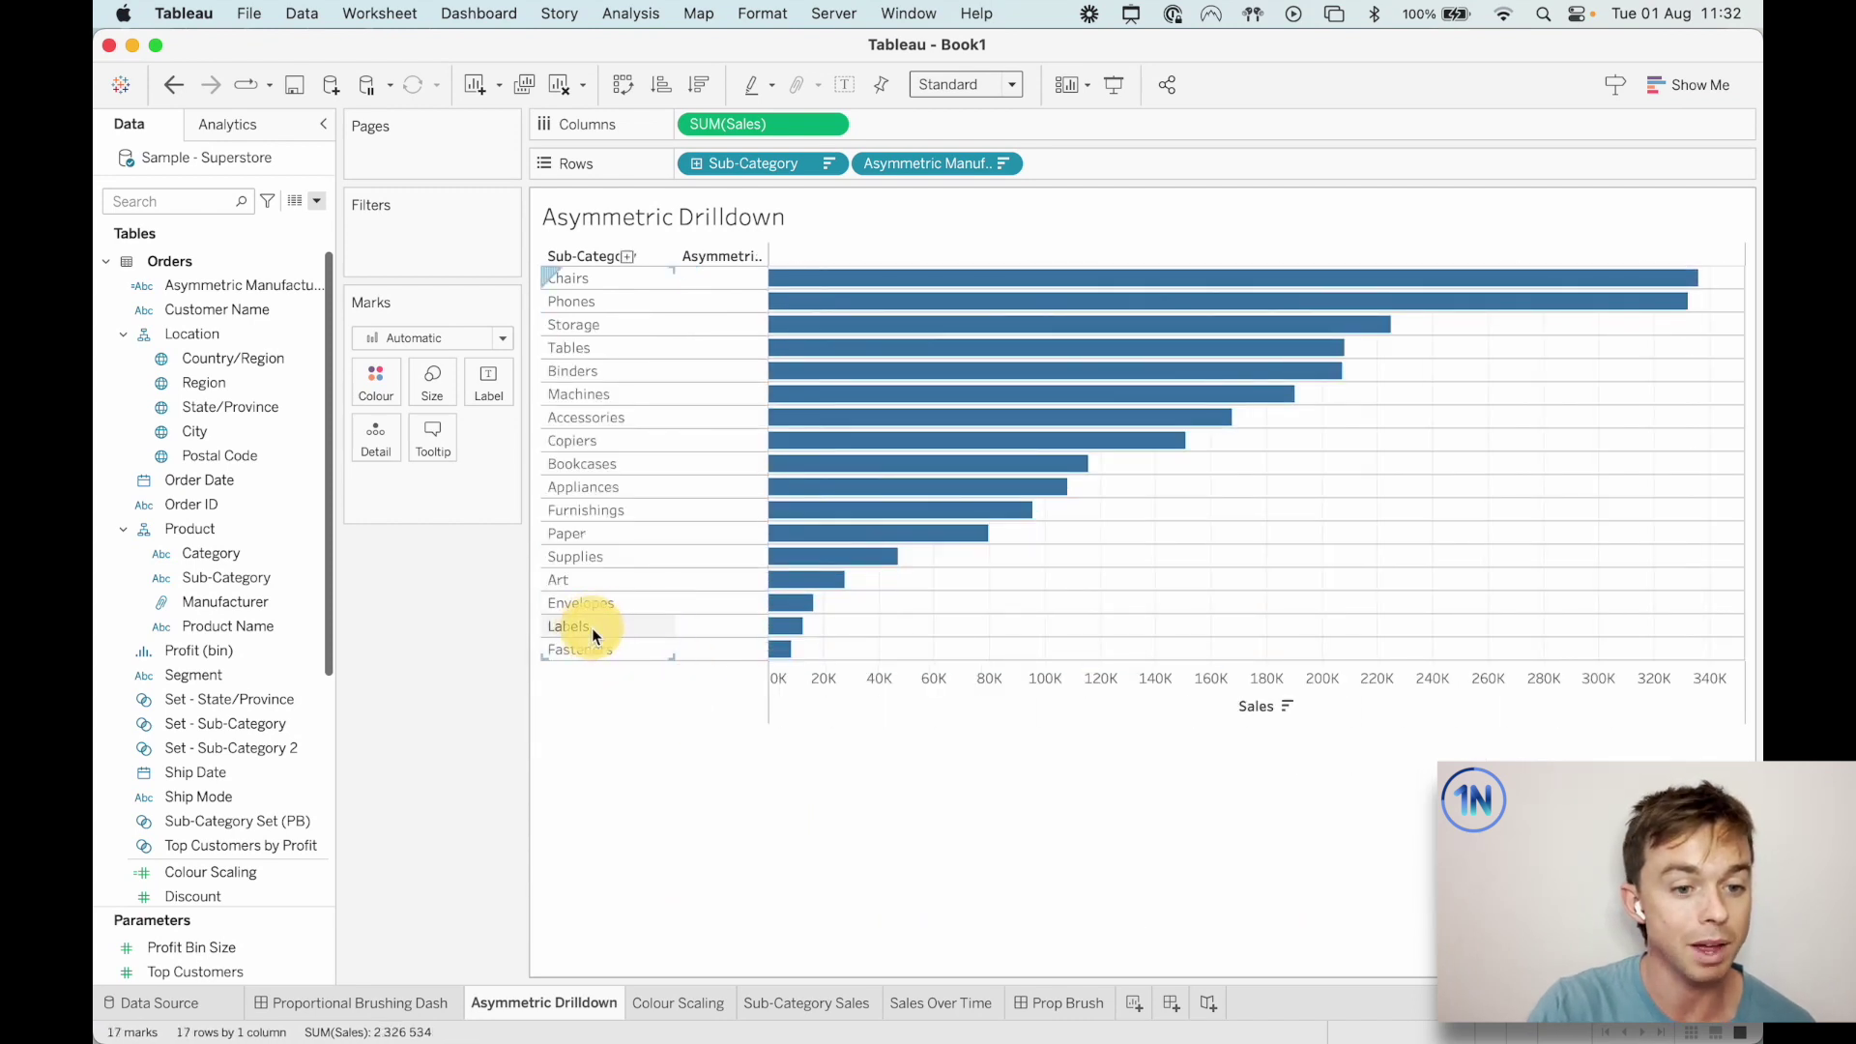
left_click(591, 628)
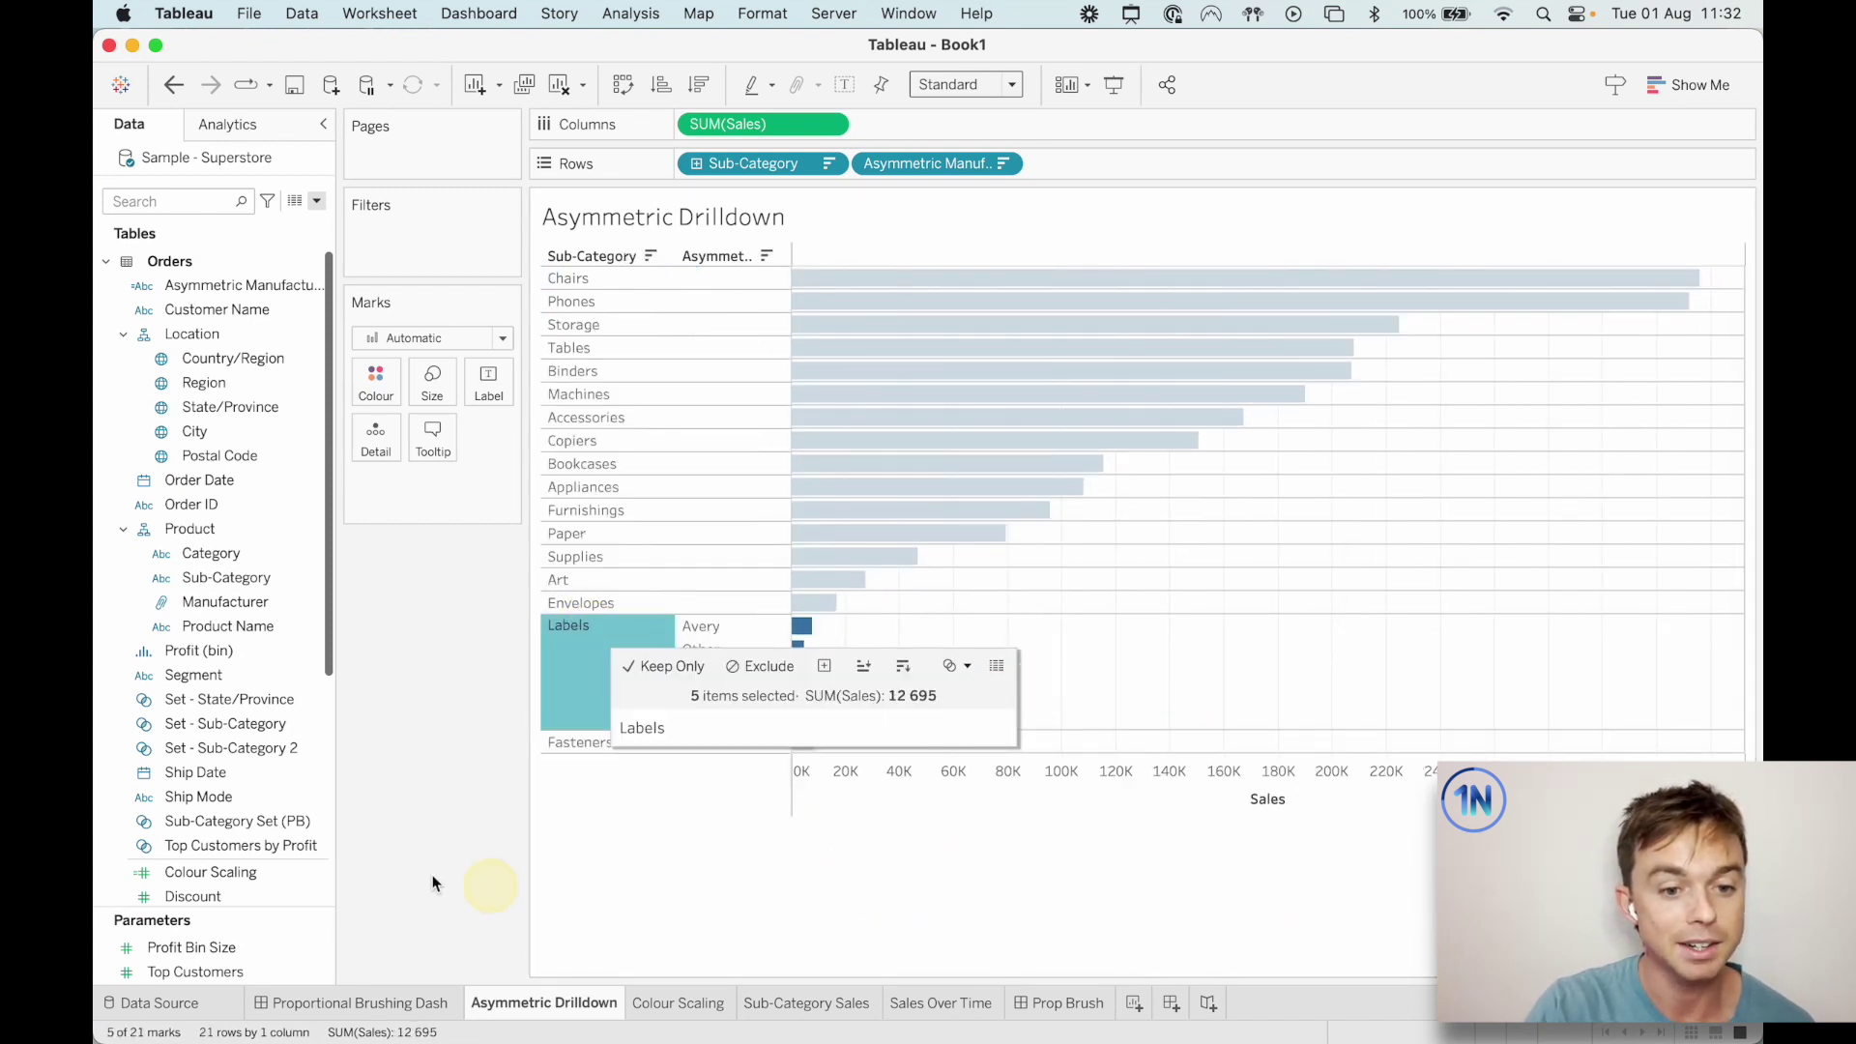
left_click(400, 717)
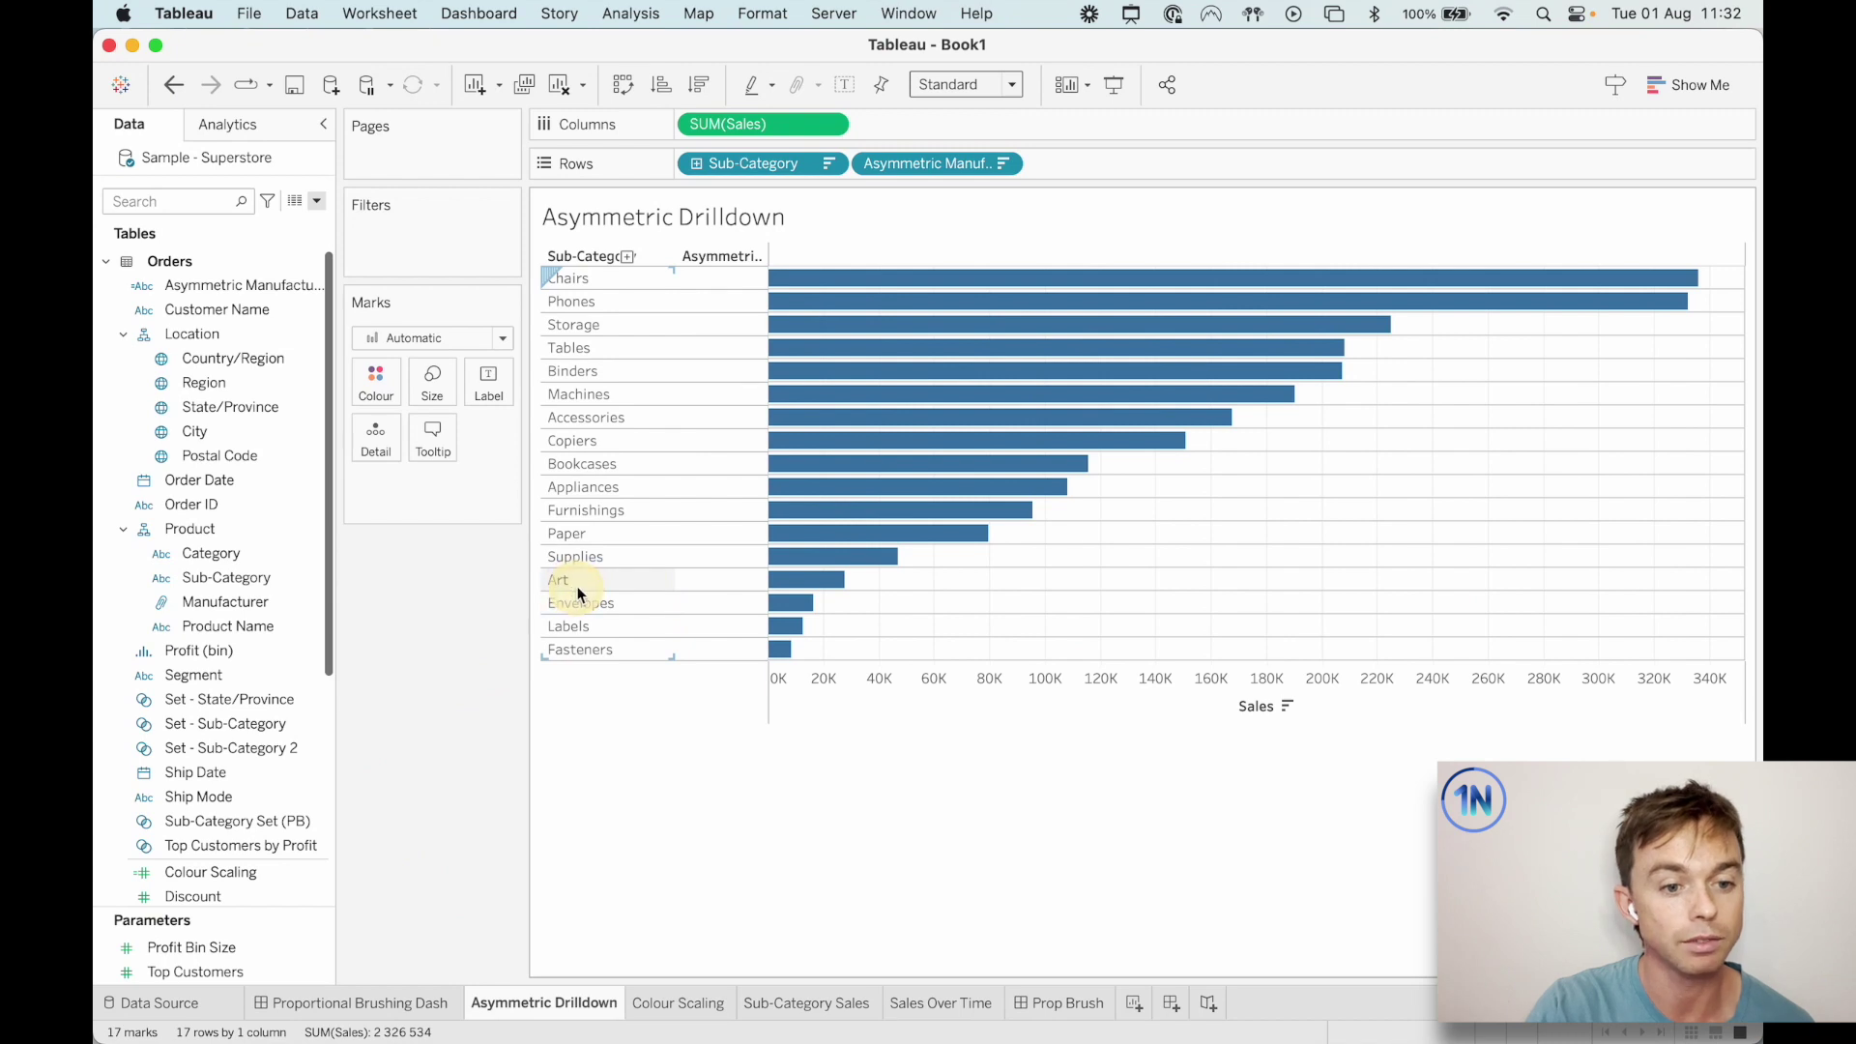
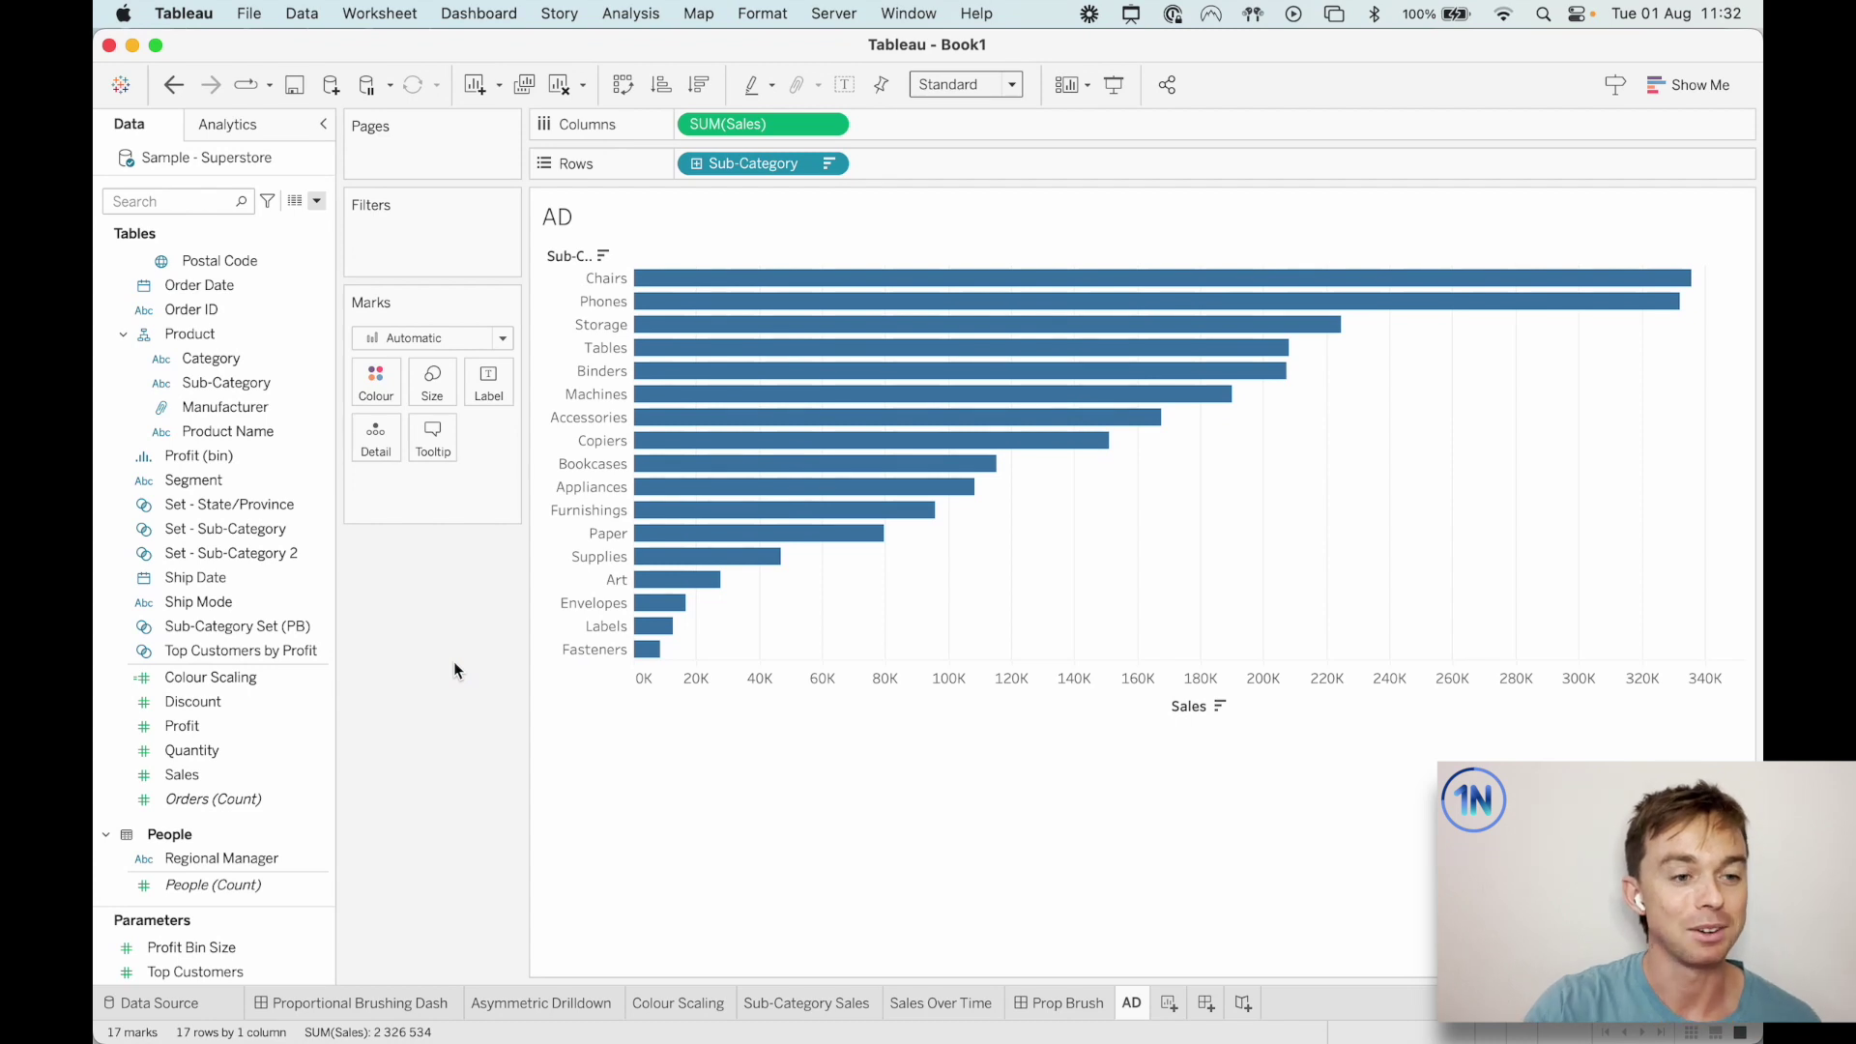
Create a set from the Sub-Category field named Sub-Category Set (AD), with only Accessories as a member.
scroll(240, 530, "up", 3)
left_click(240, 529)
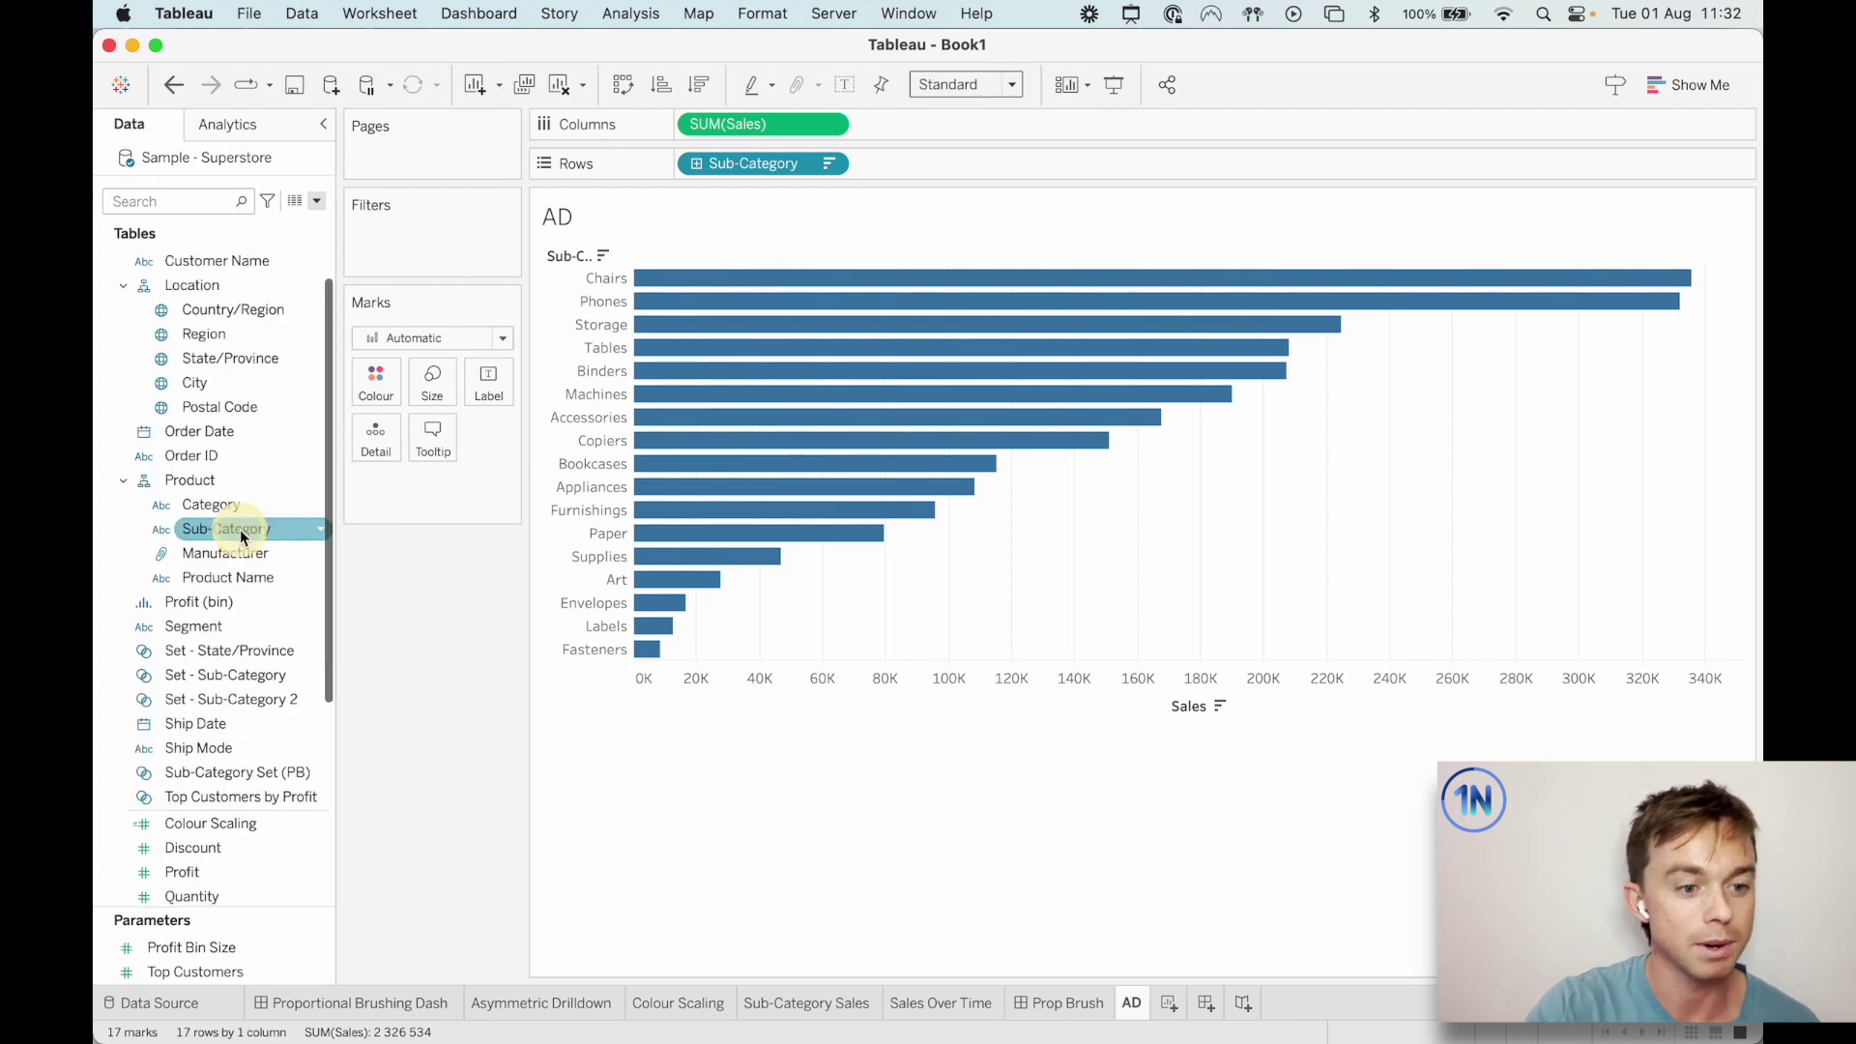
right_click(237, 354)
left_click(198, 360)
right_click(253, 528)
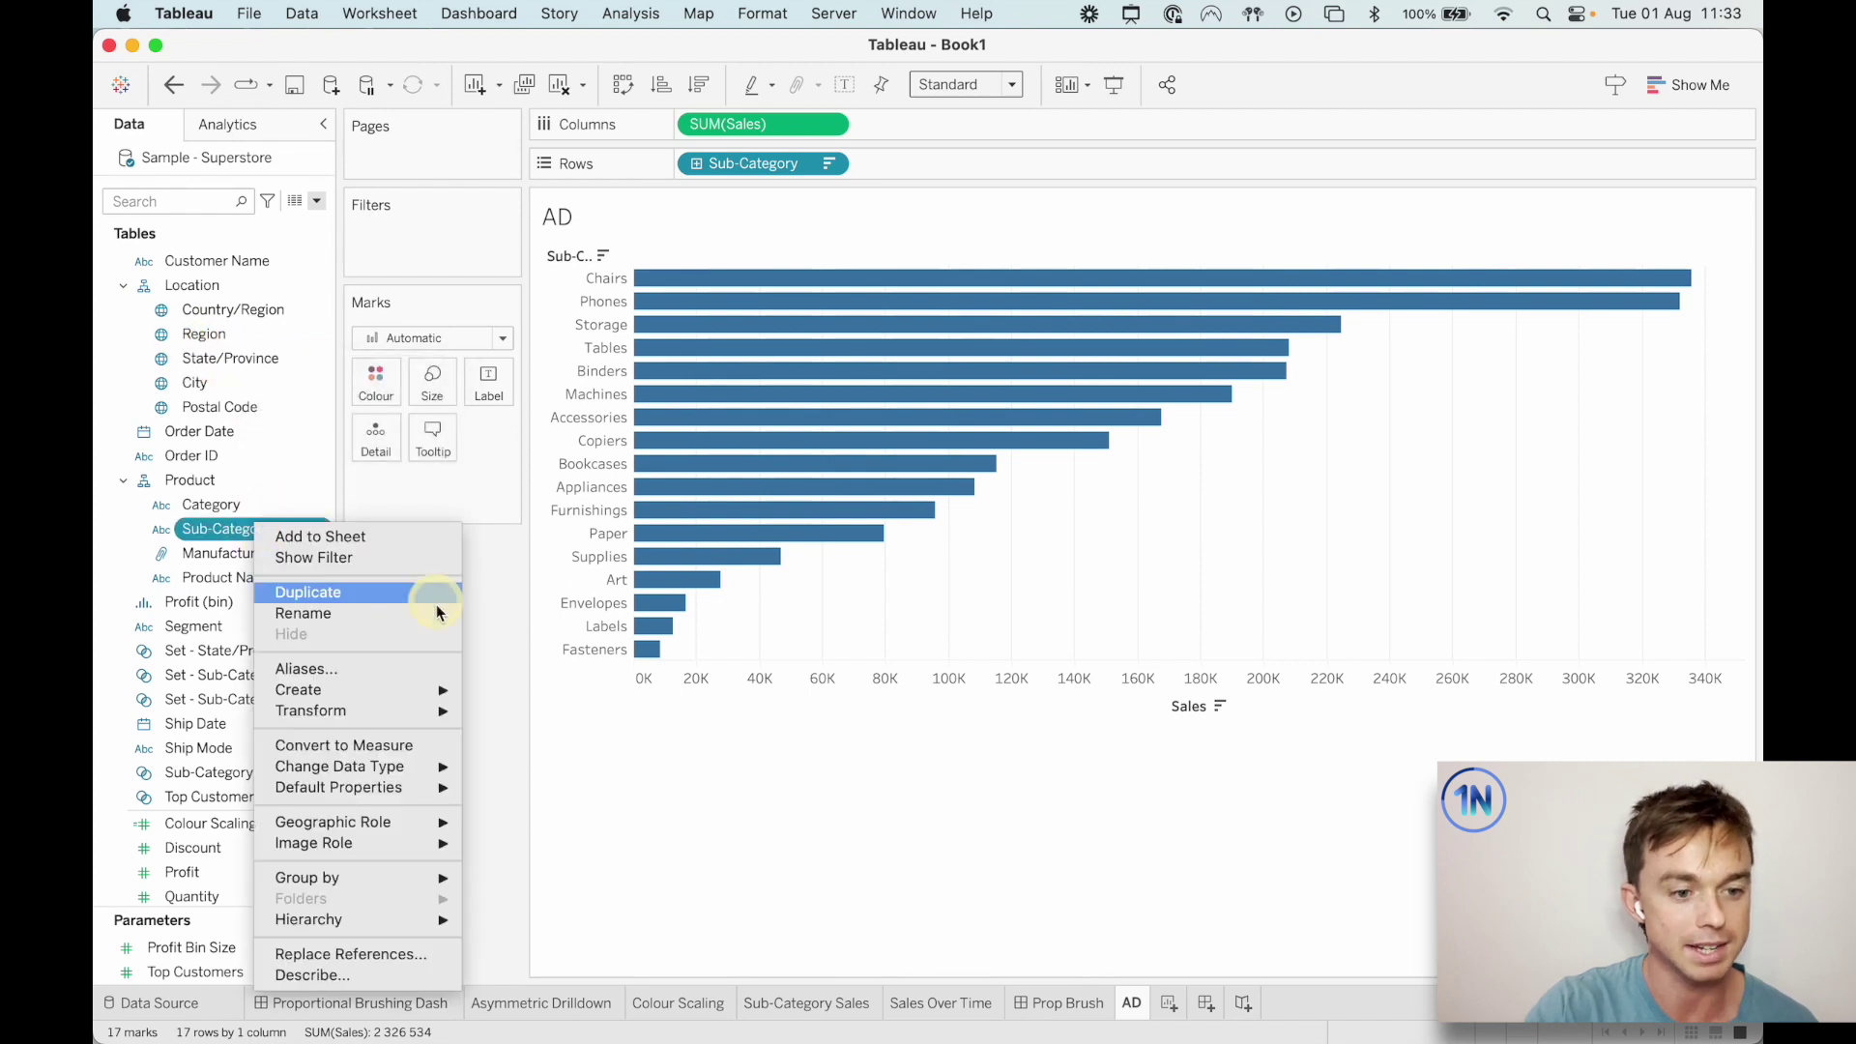
mouse_move(435, 689)
left_click(527, 731)
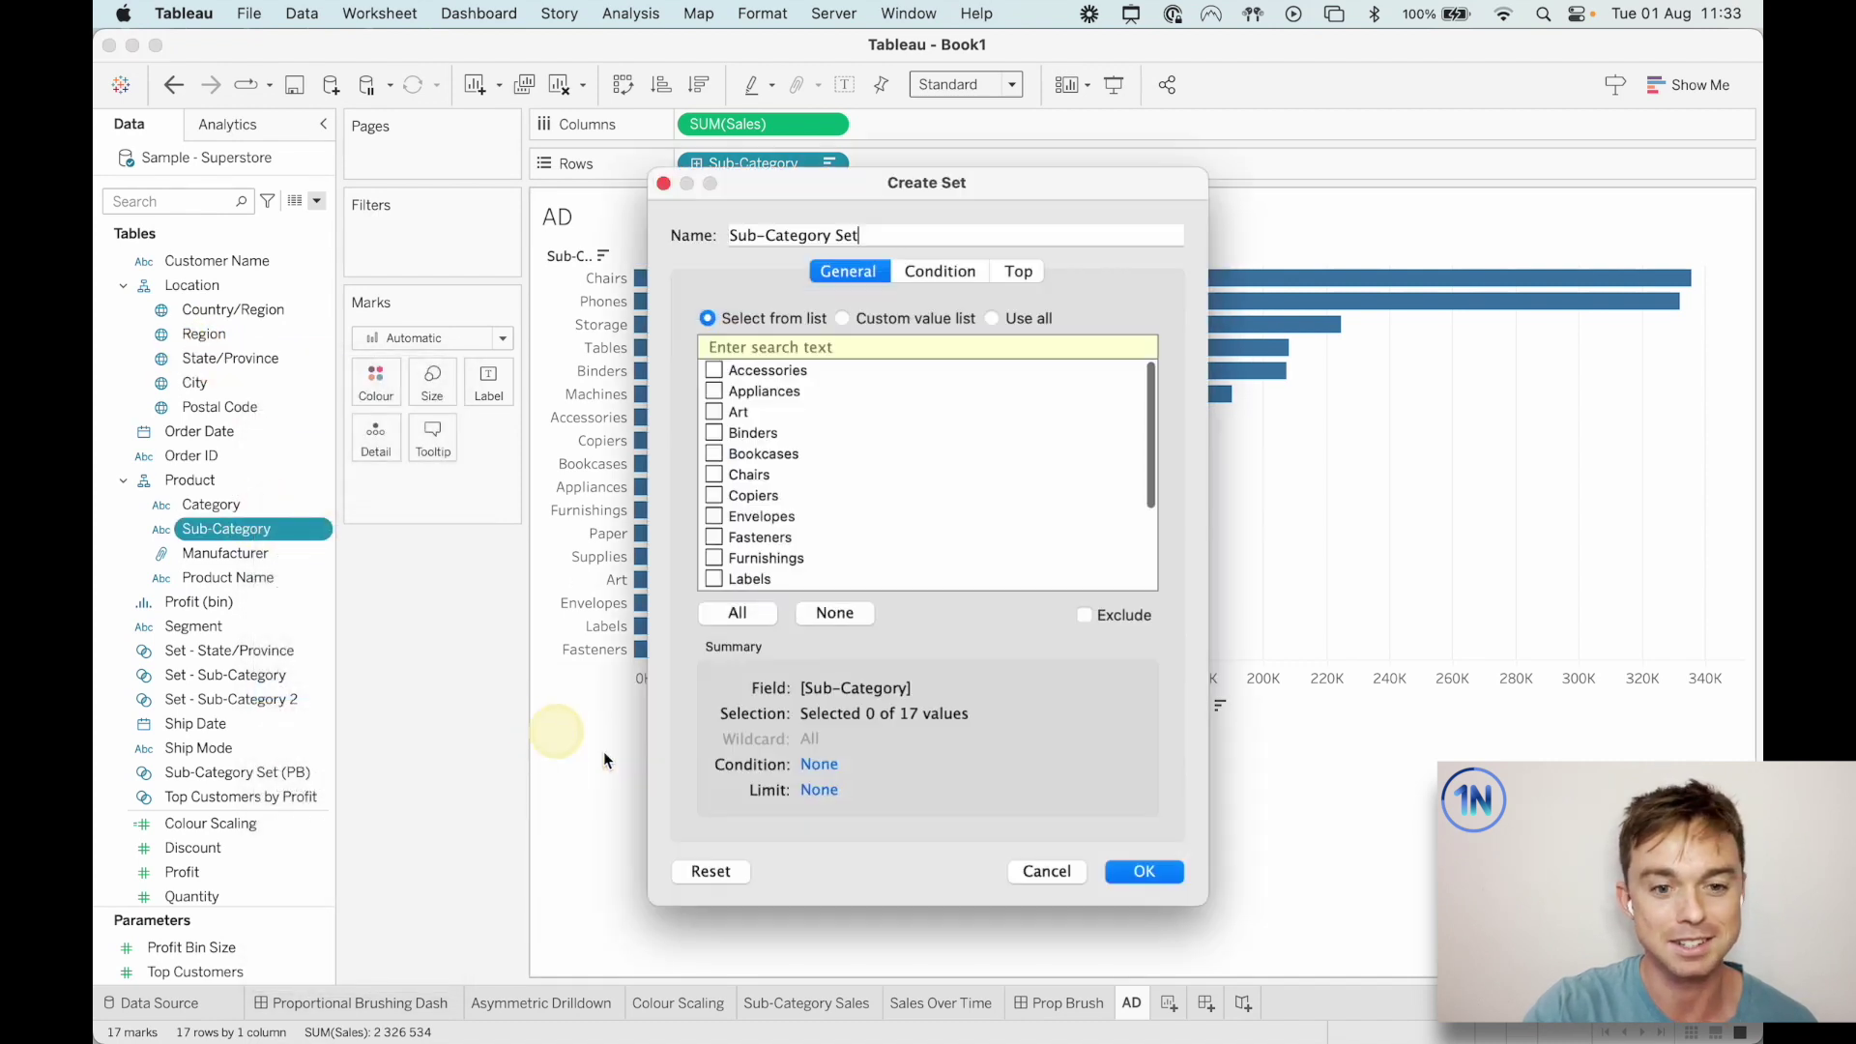
type("(AD)")
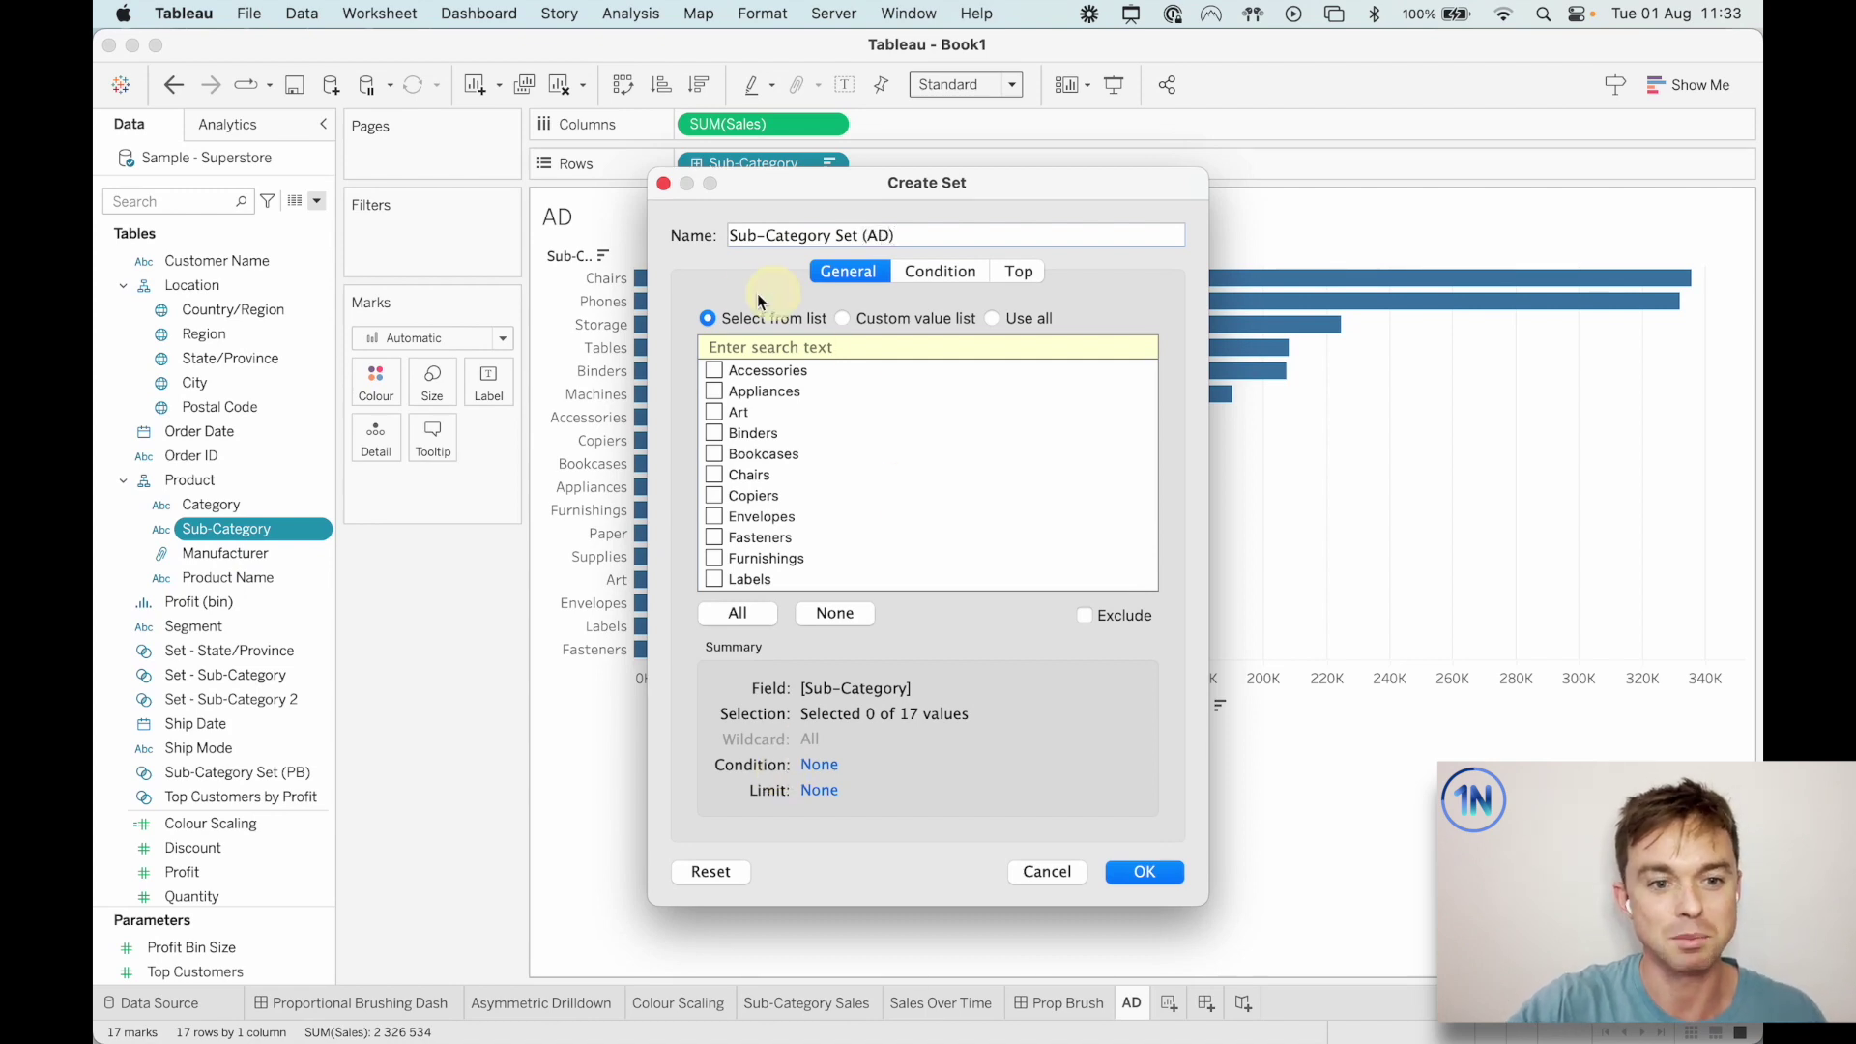
left_click(715, 370)
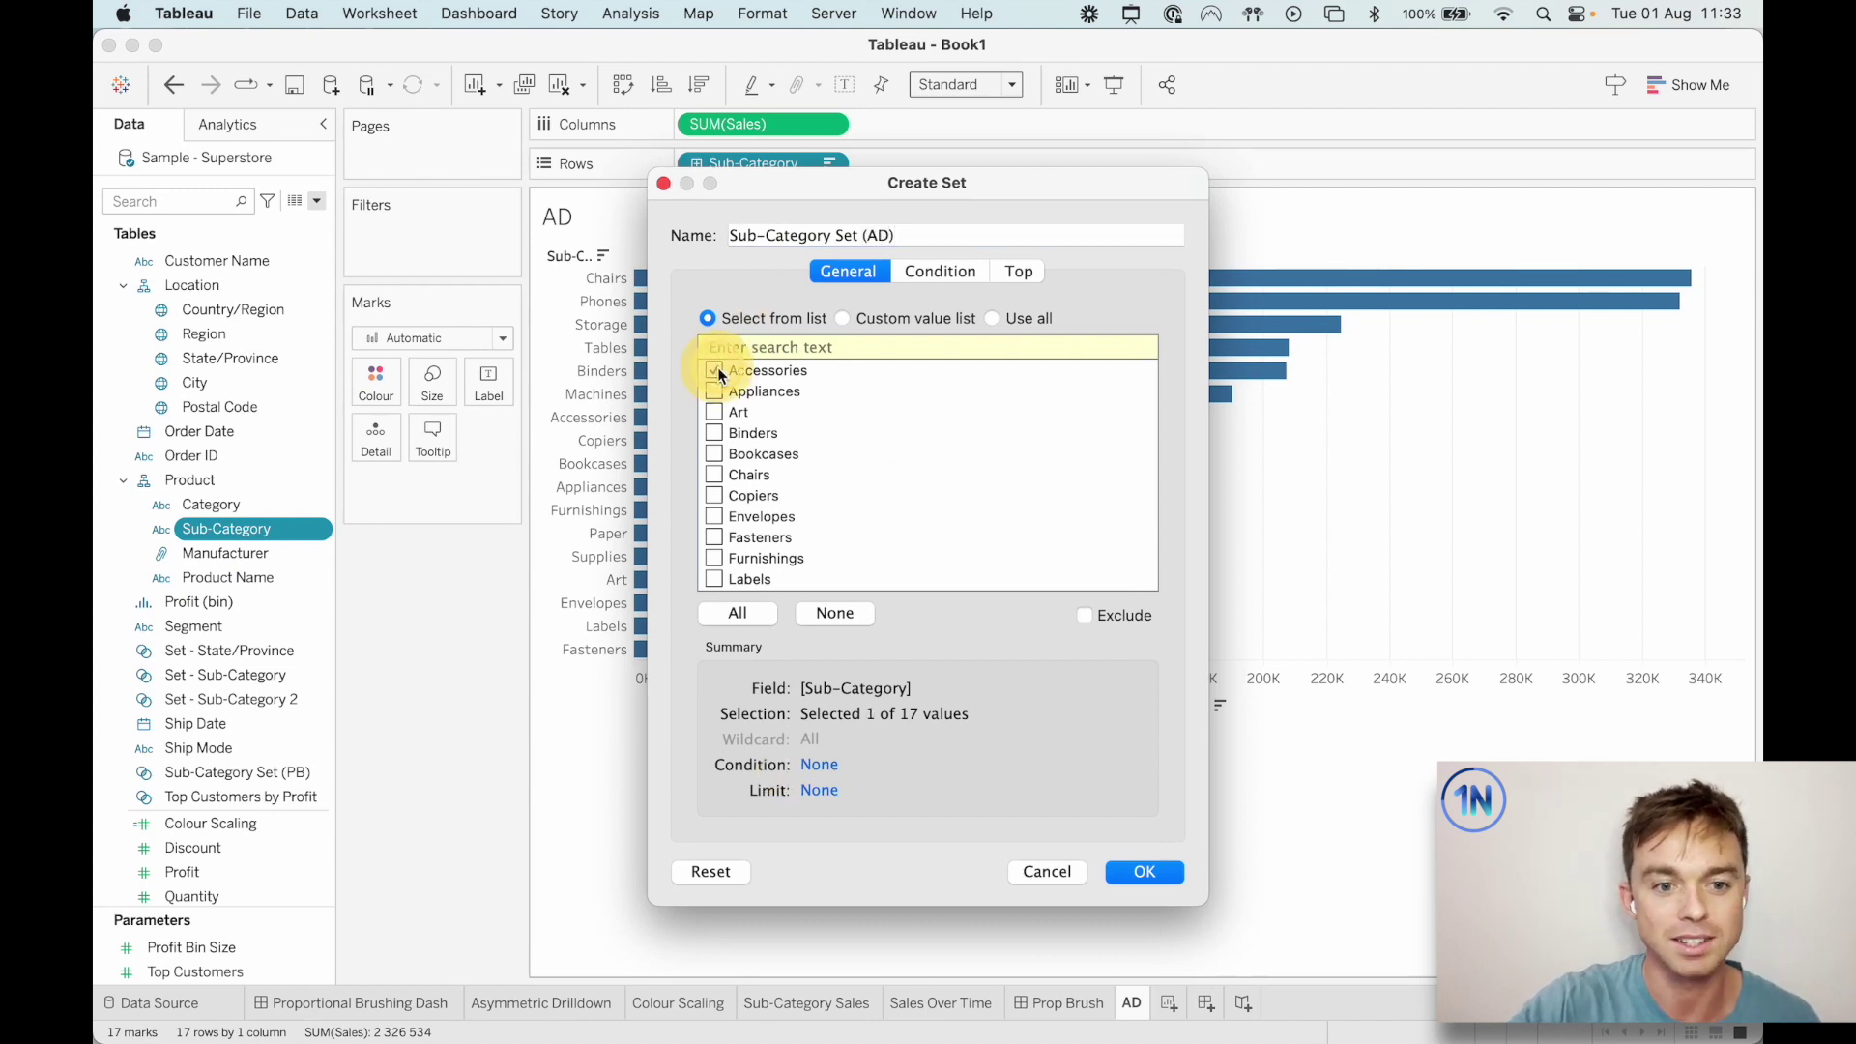
left_click(1163, 875)
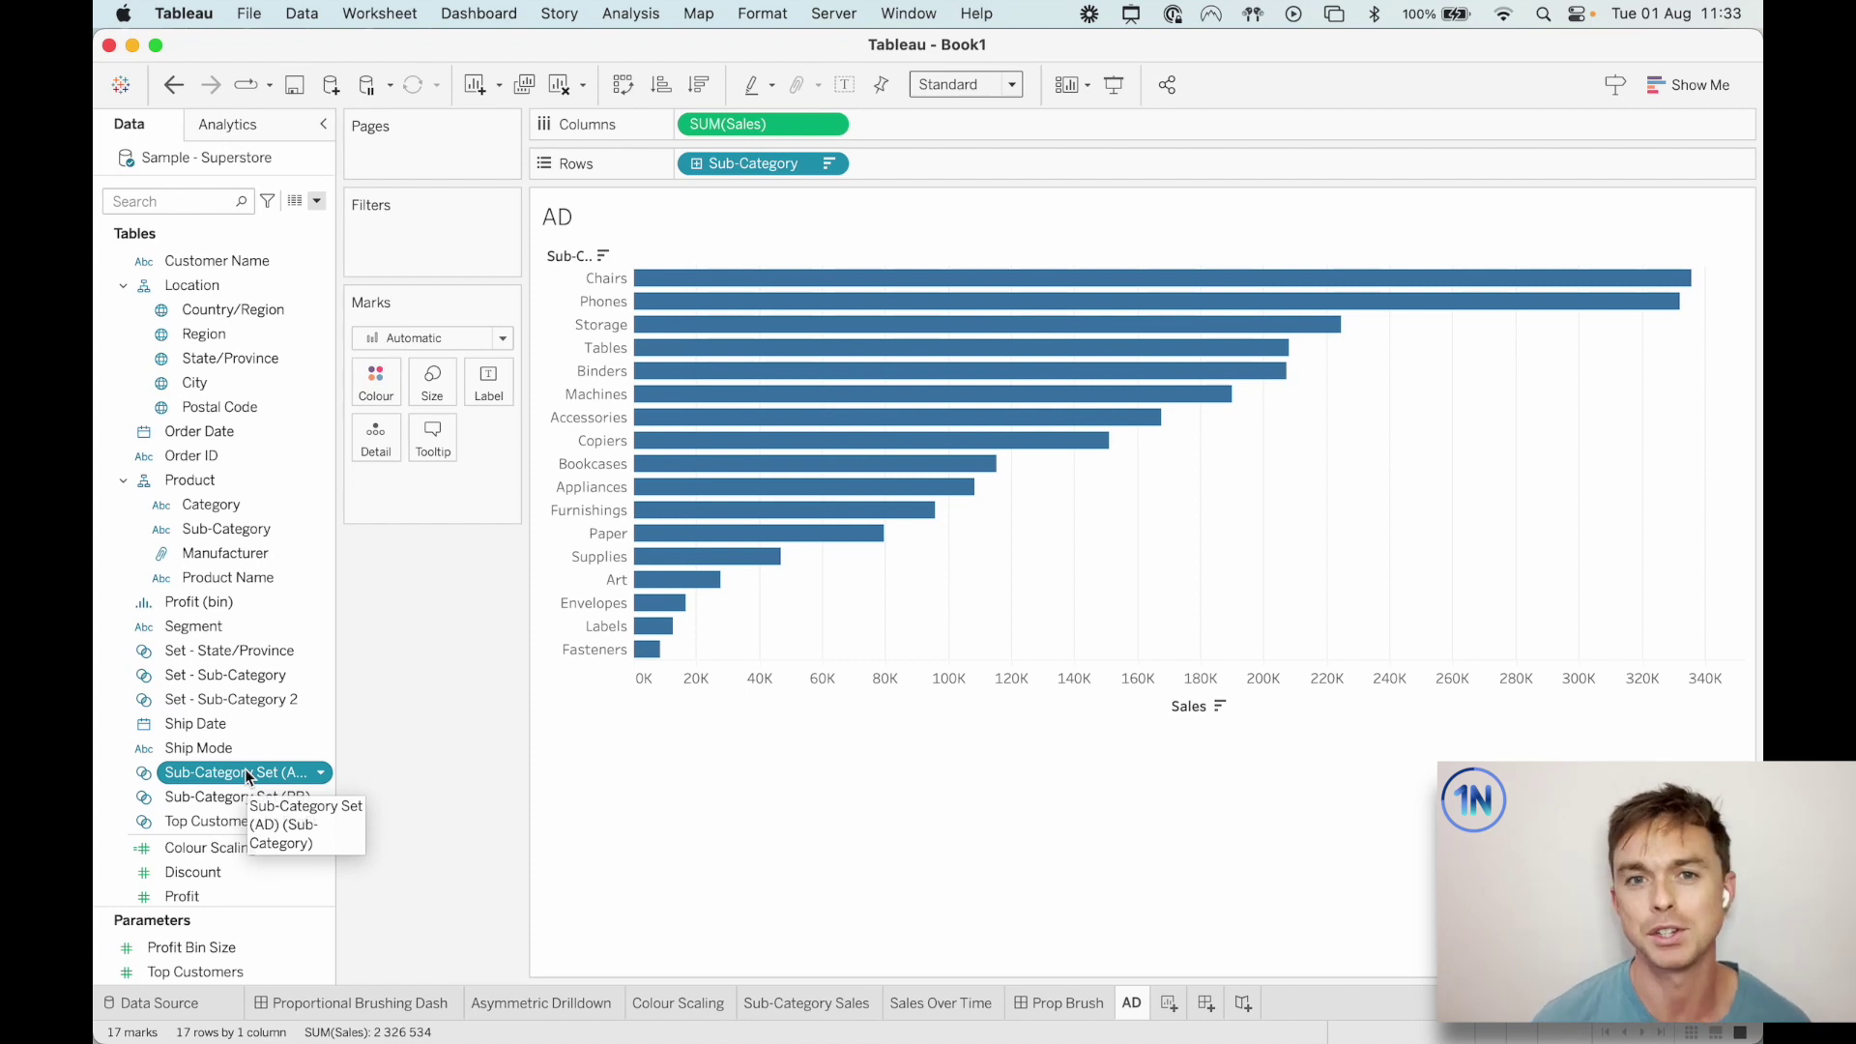
Try Sub-Category Set (AD) in the rows, switch it to show members in set, and remove it together with its filter.
left_click_drag(246, 769, 1017, 155)
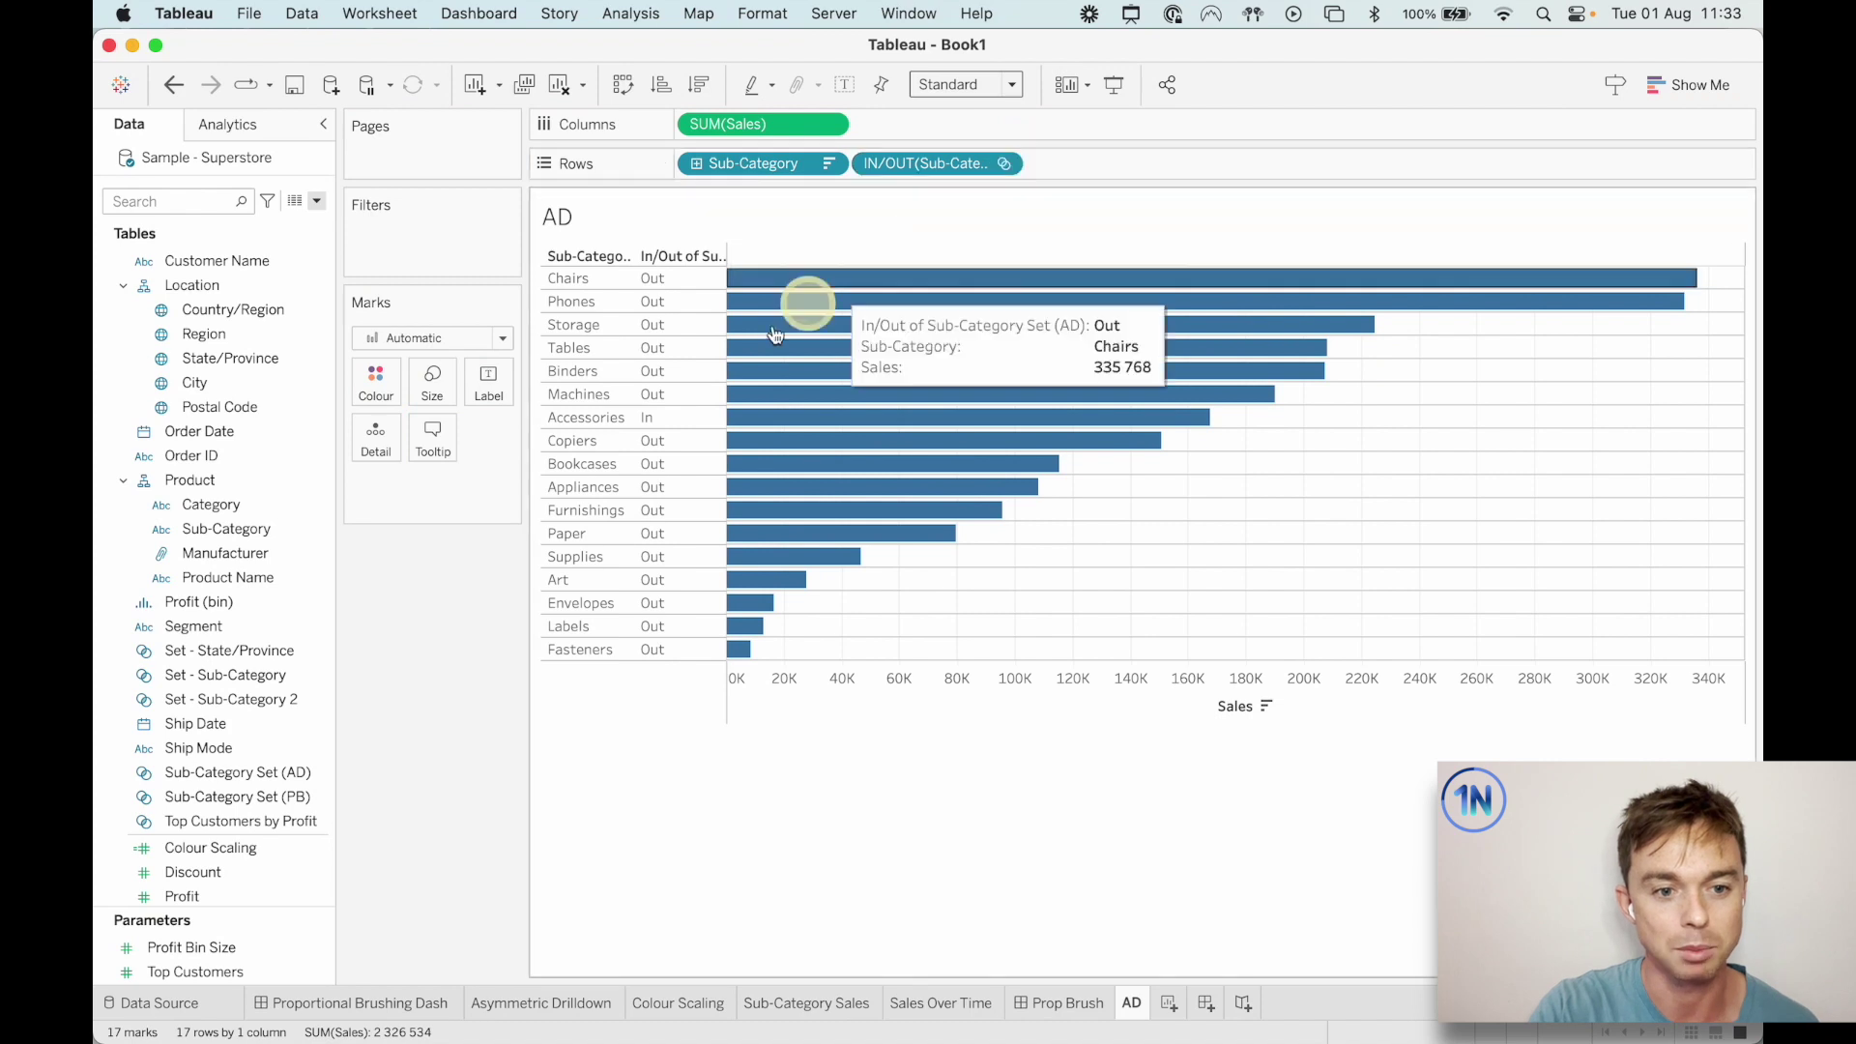
right_click(943, 164)
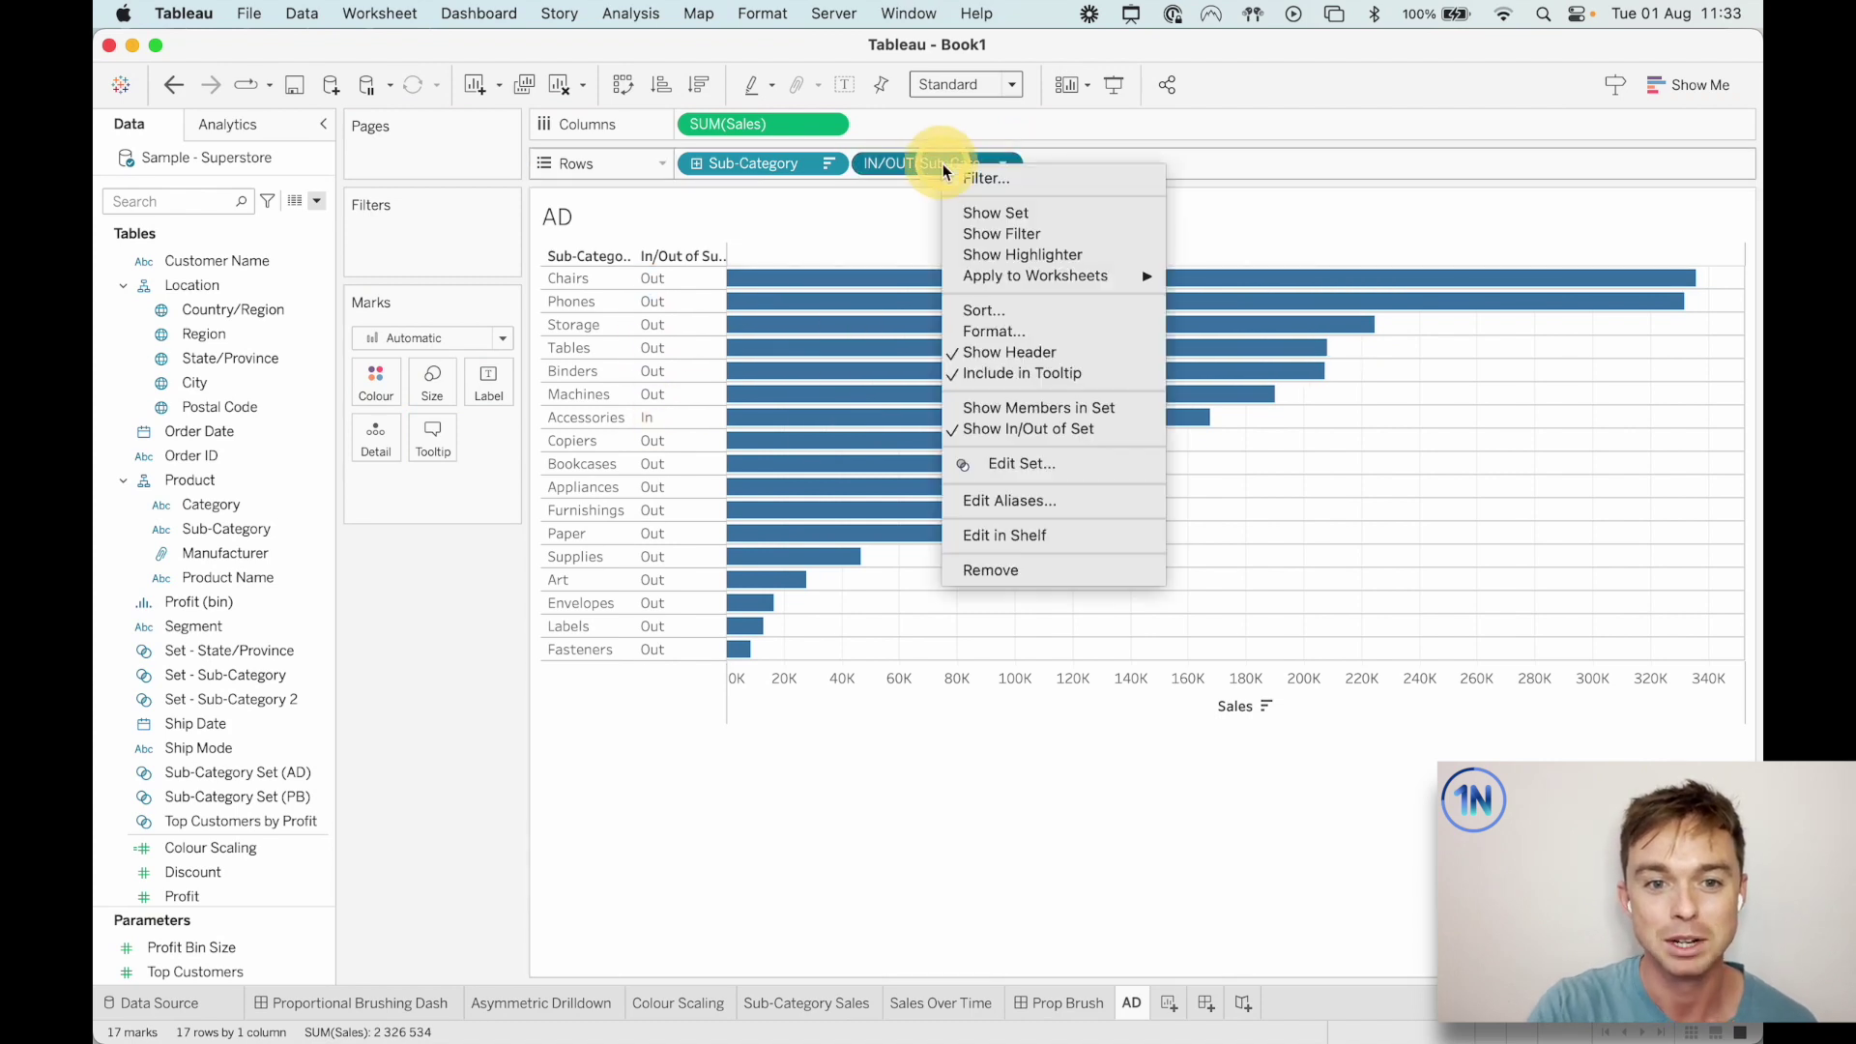
left_click(1073, 410)
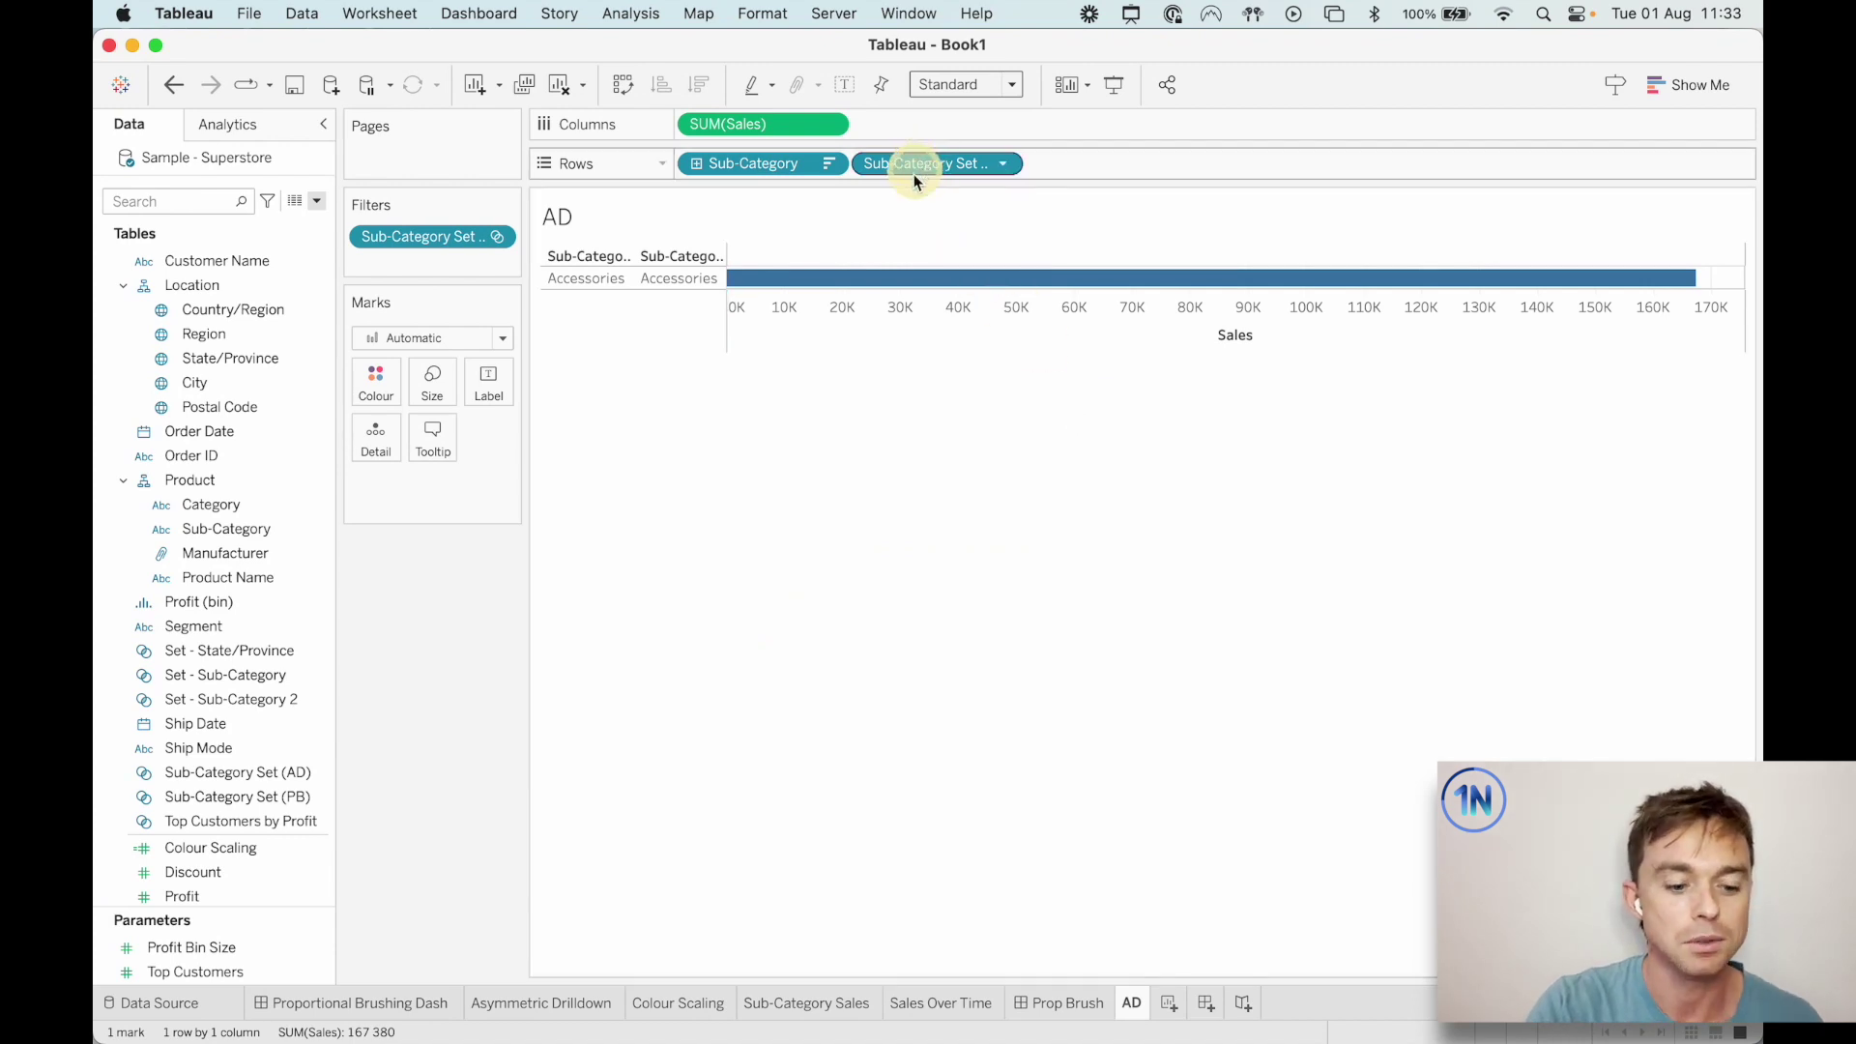
left_click_drag(925, 166, 448, 635)
left_click_drag(439, 240, 416, 630)
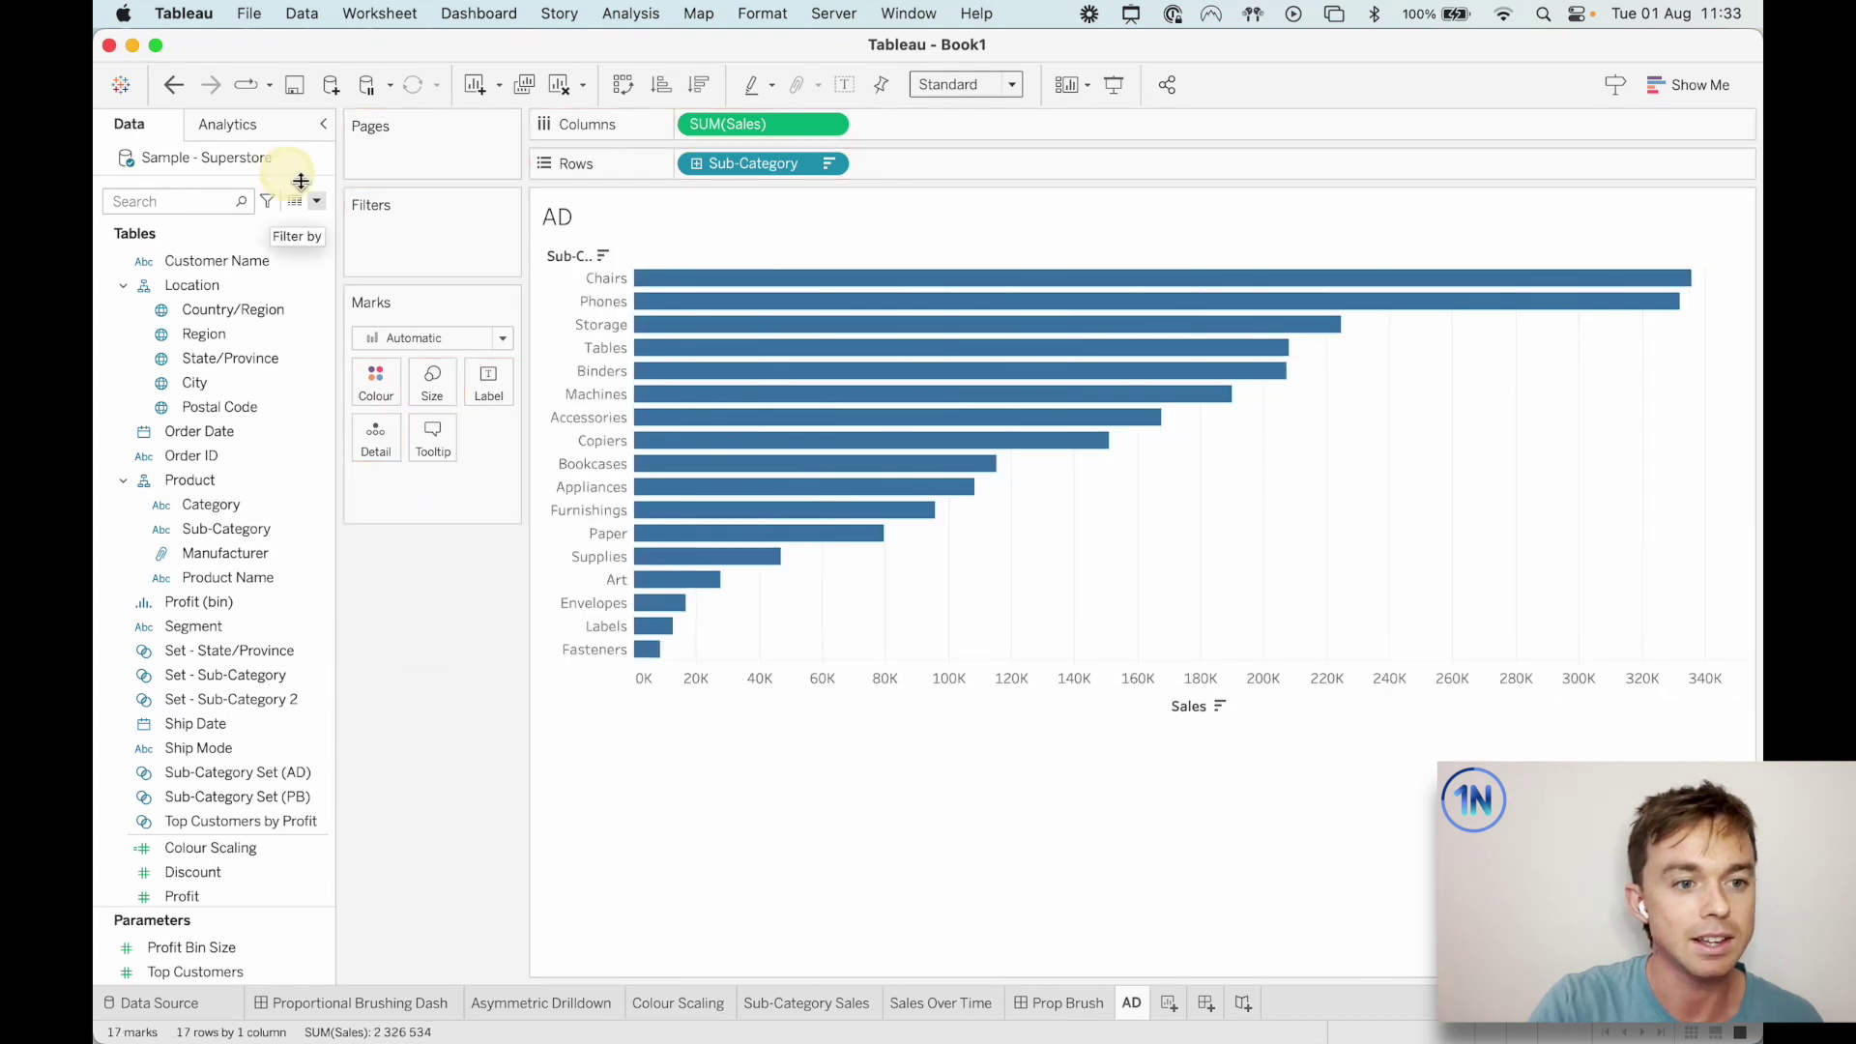
Create a new calculated field named AD - Manufacturers.
left_click(316, 200)
left_click(299, 218)
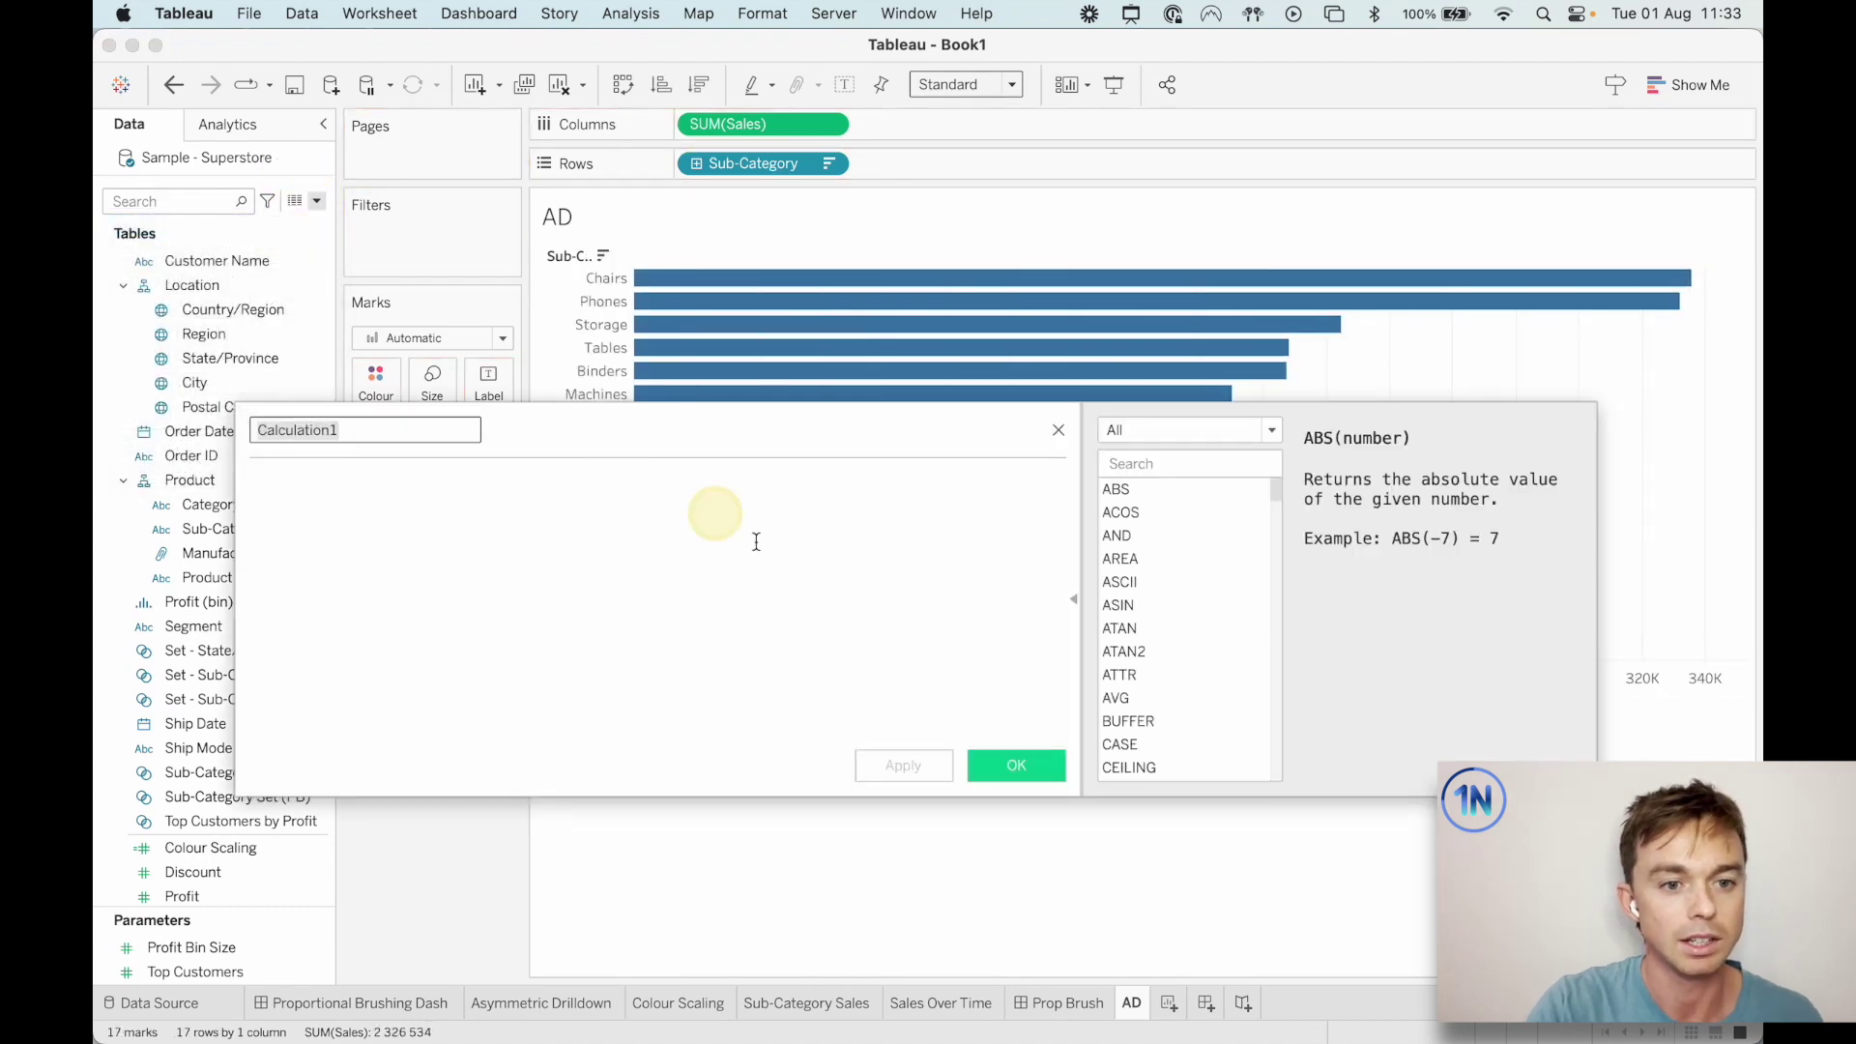
type("AD - Manufacturers")
left_click(803, 624)
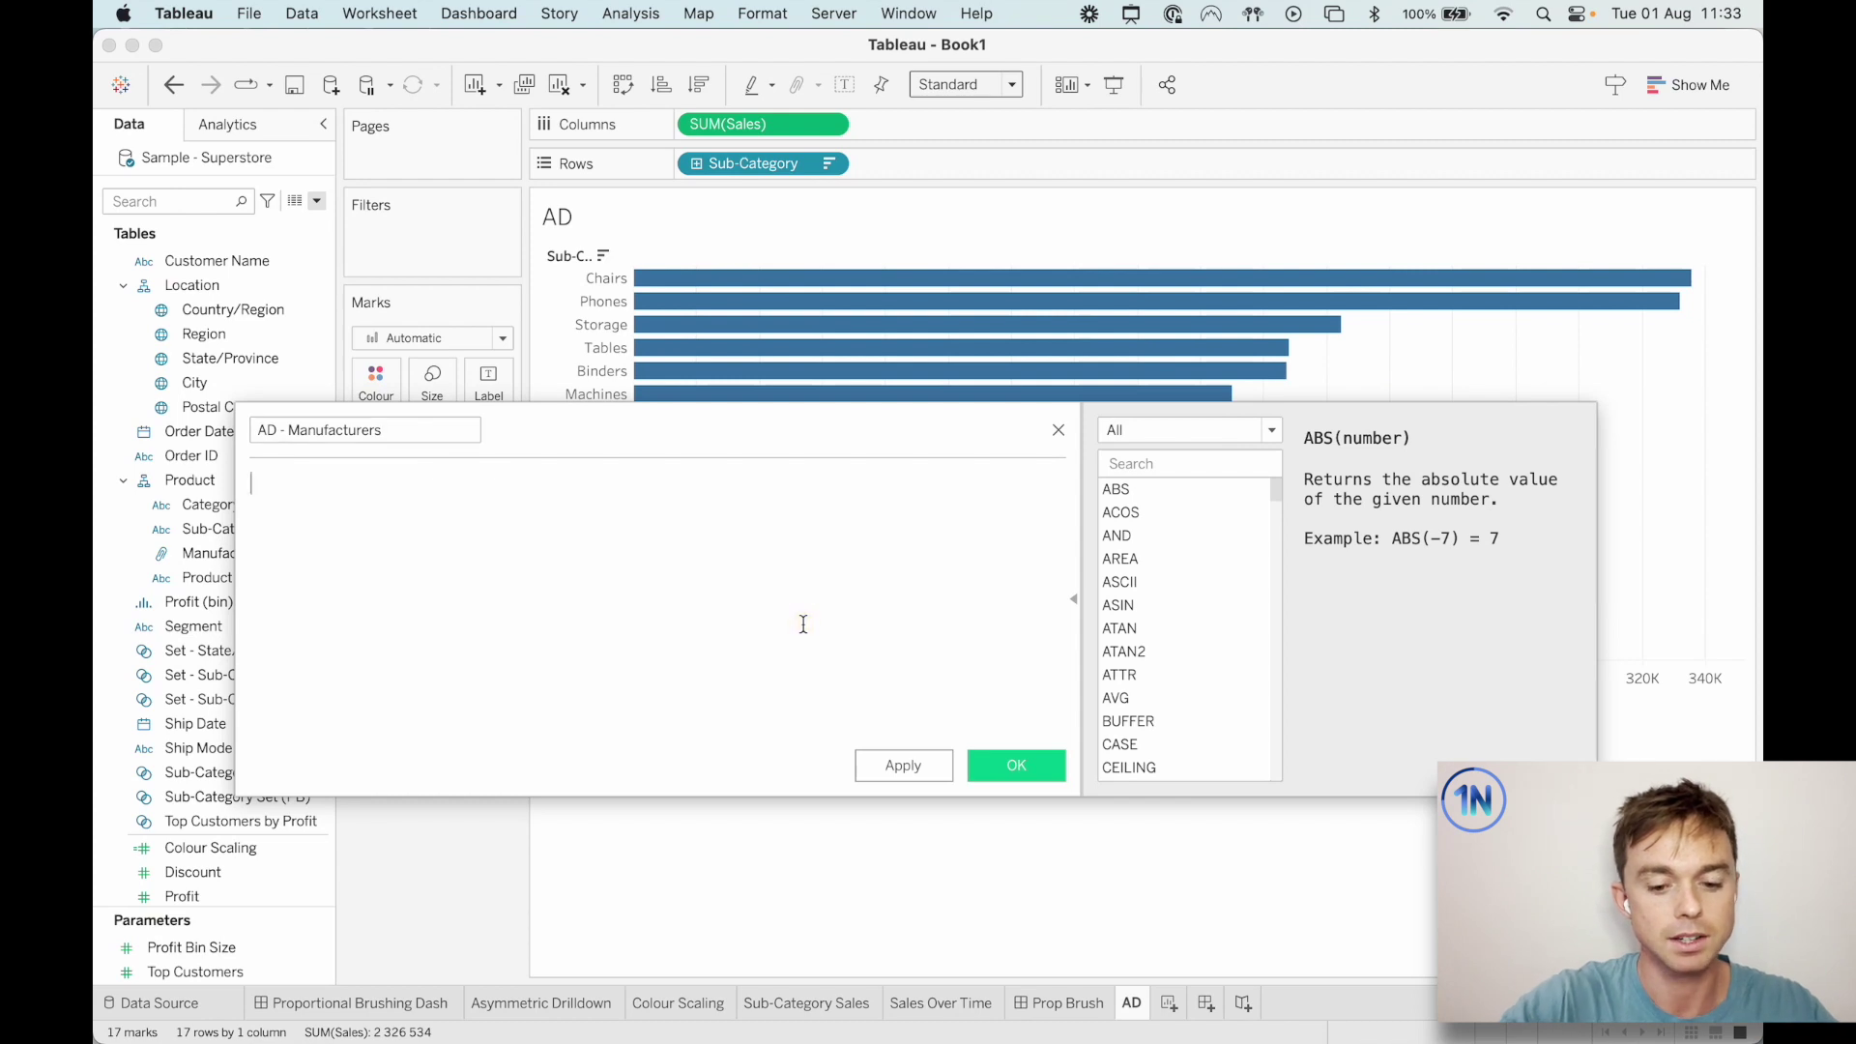
Write the AD - Manufacturers formula as IF [Sub-Category Set (AD)] THEN [Manufacturer] ELSE " " END.
type("IF ")
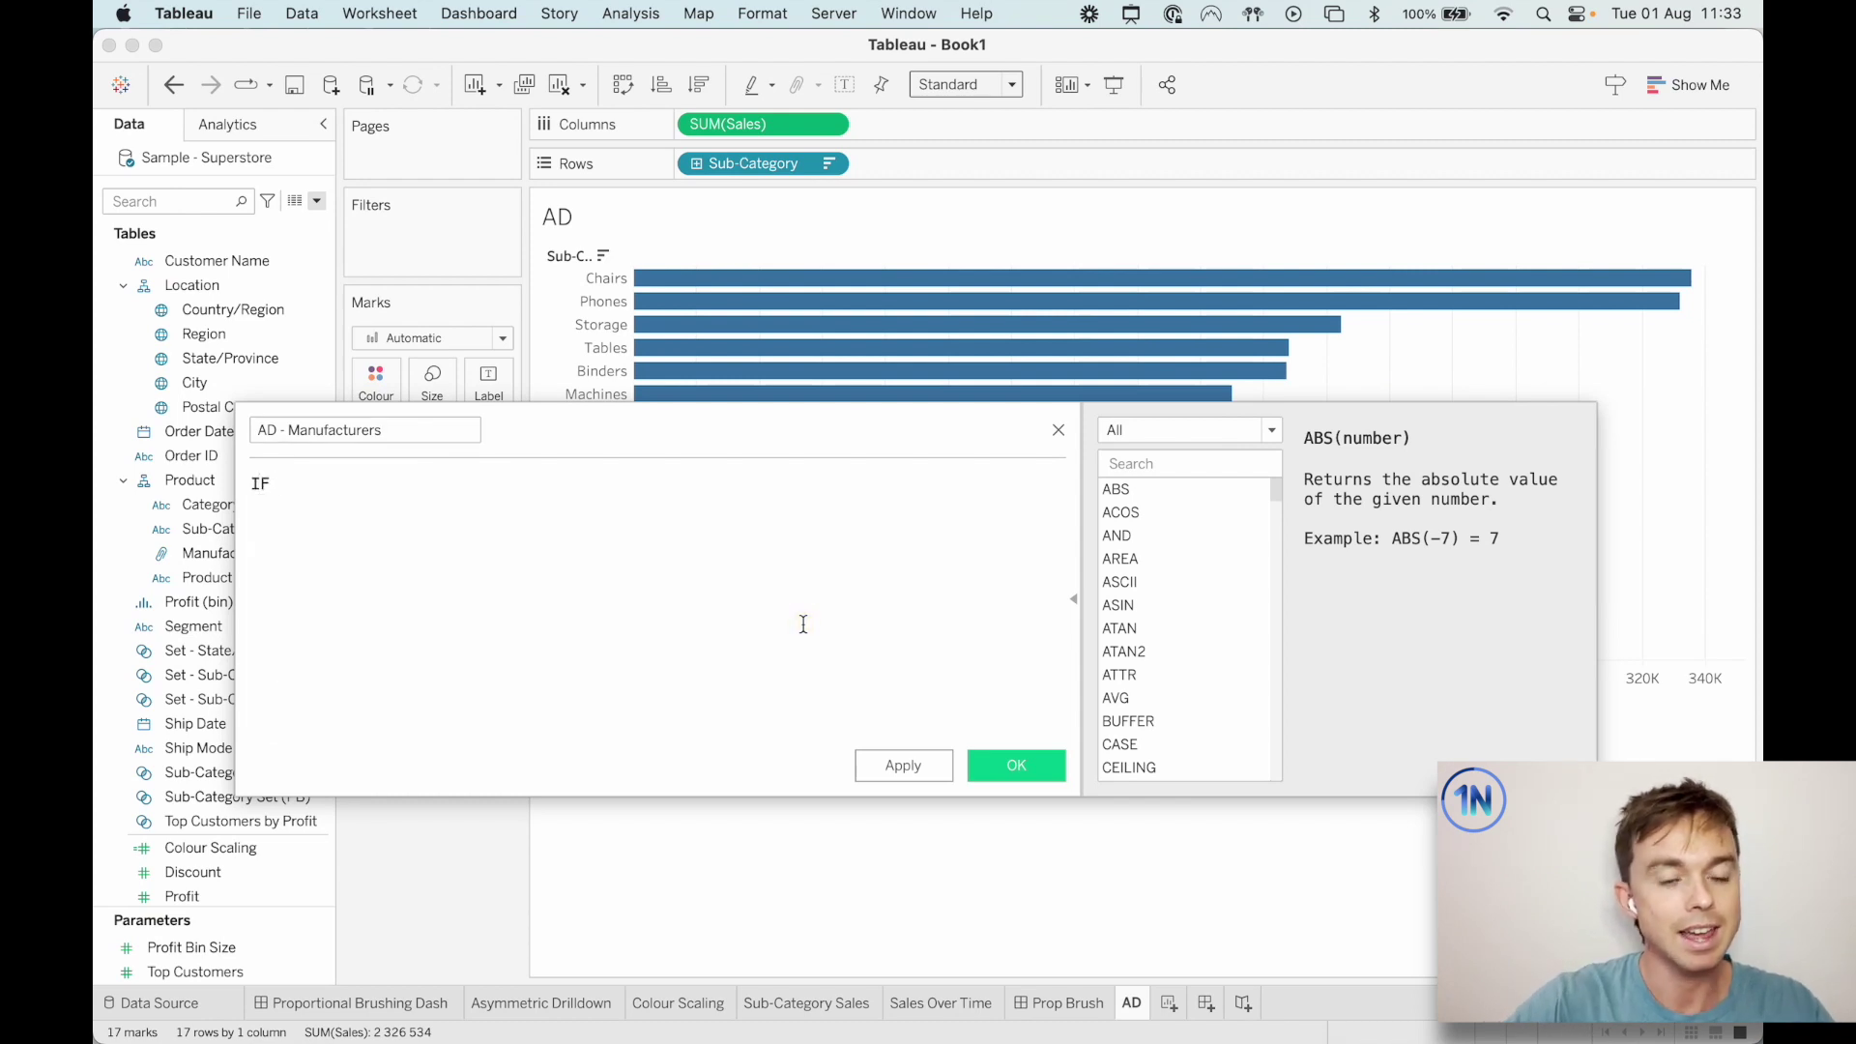
type("Sub")
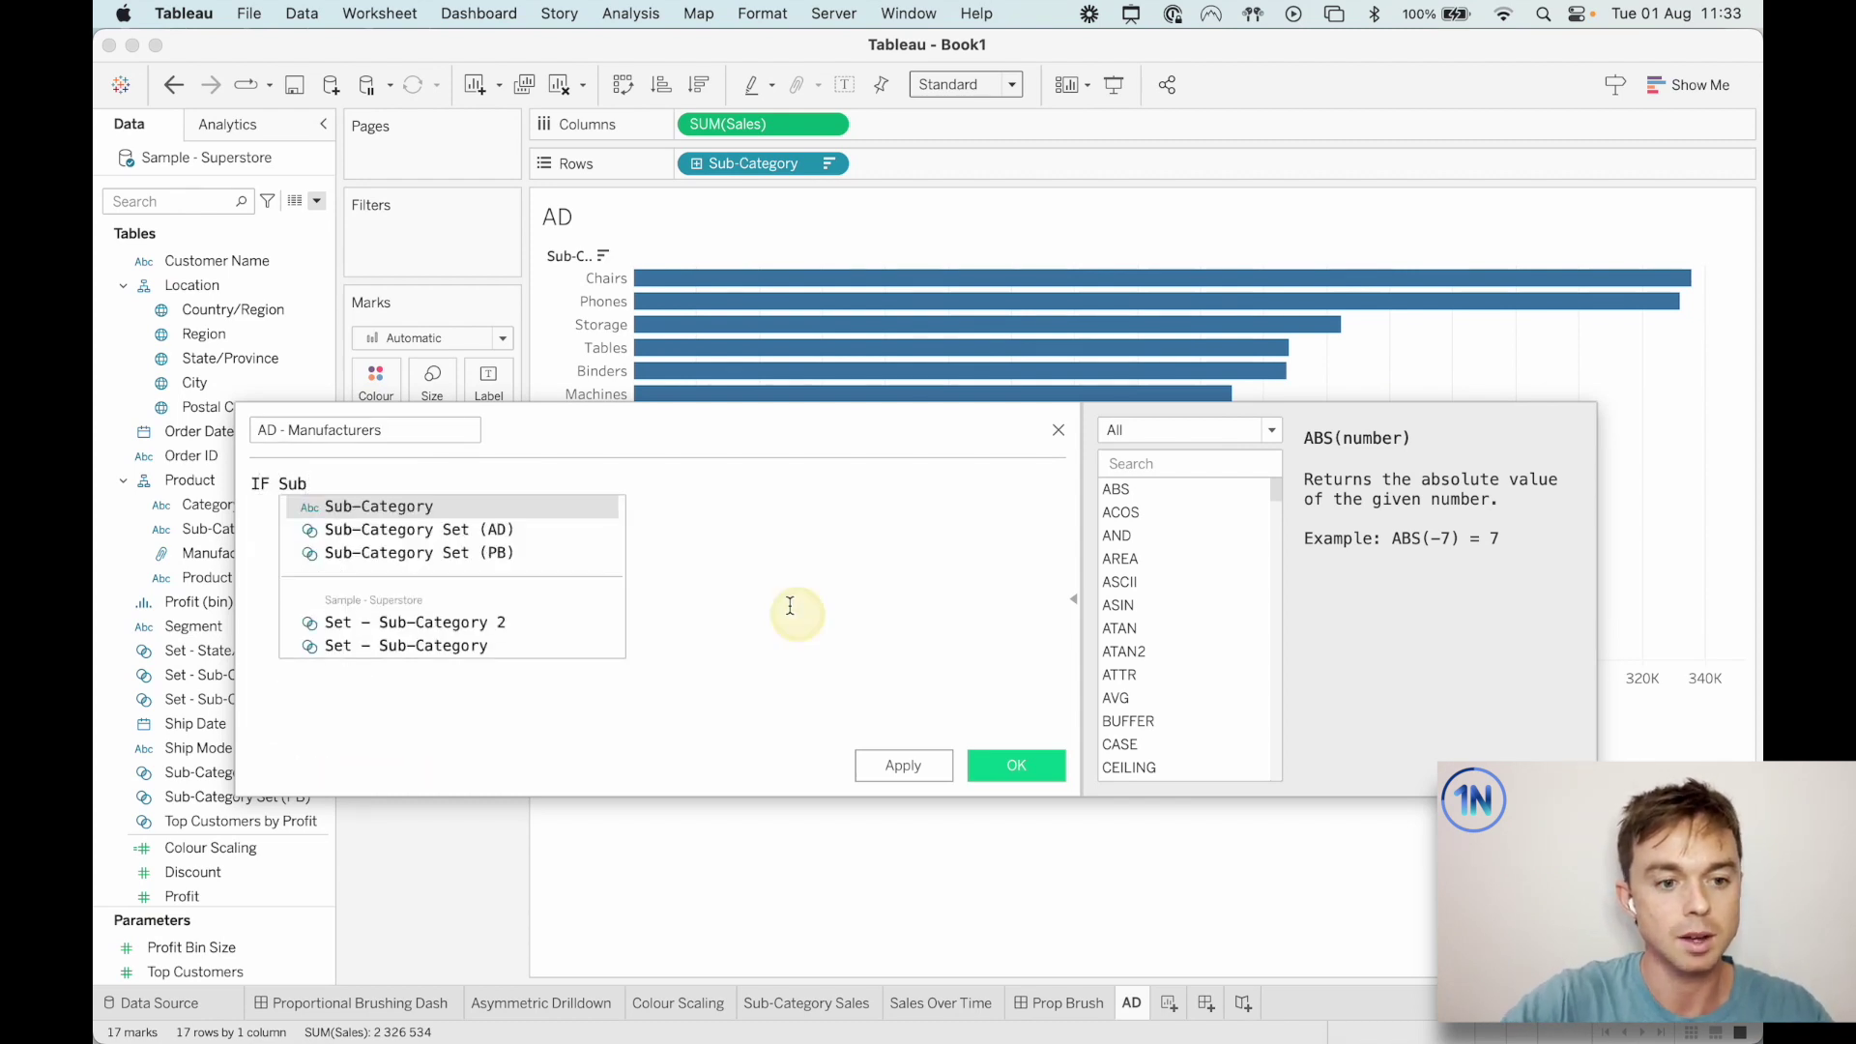
left_click(560, 529)
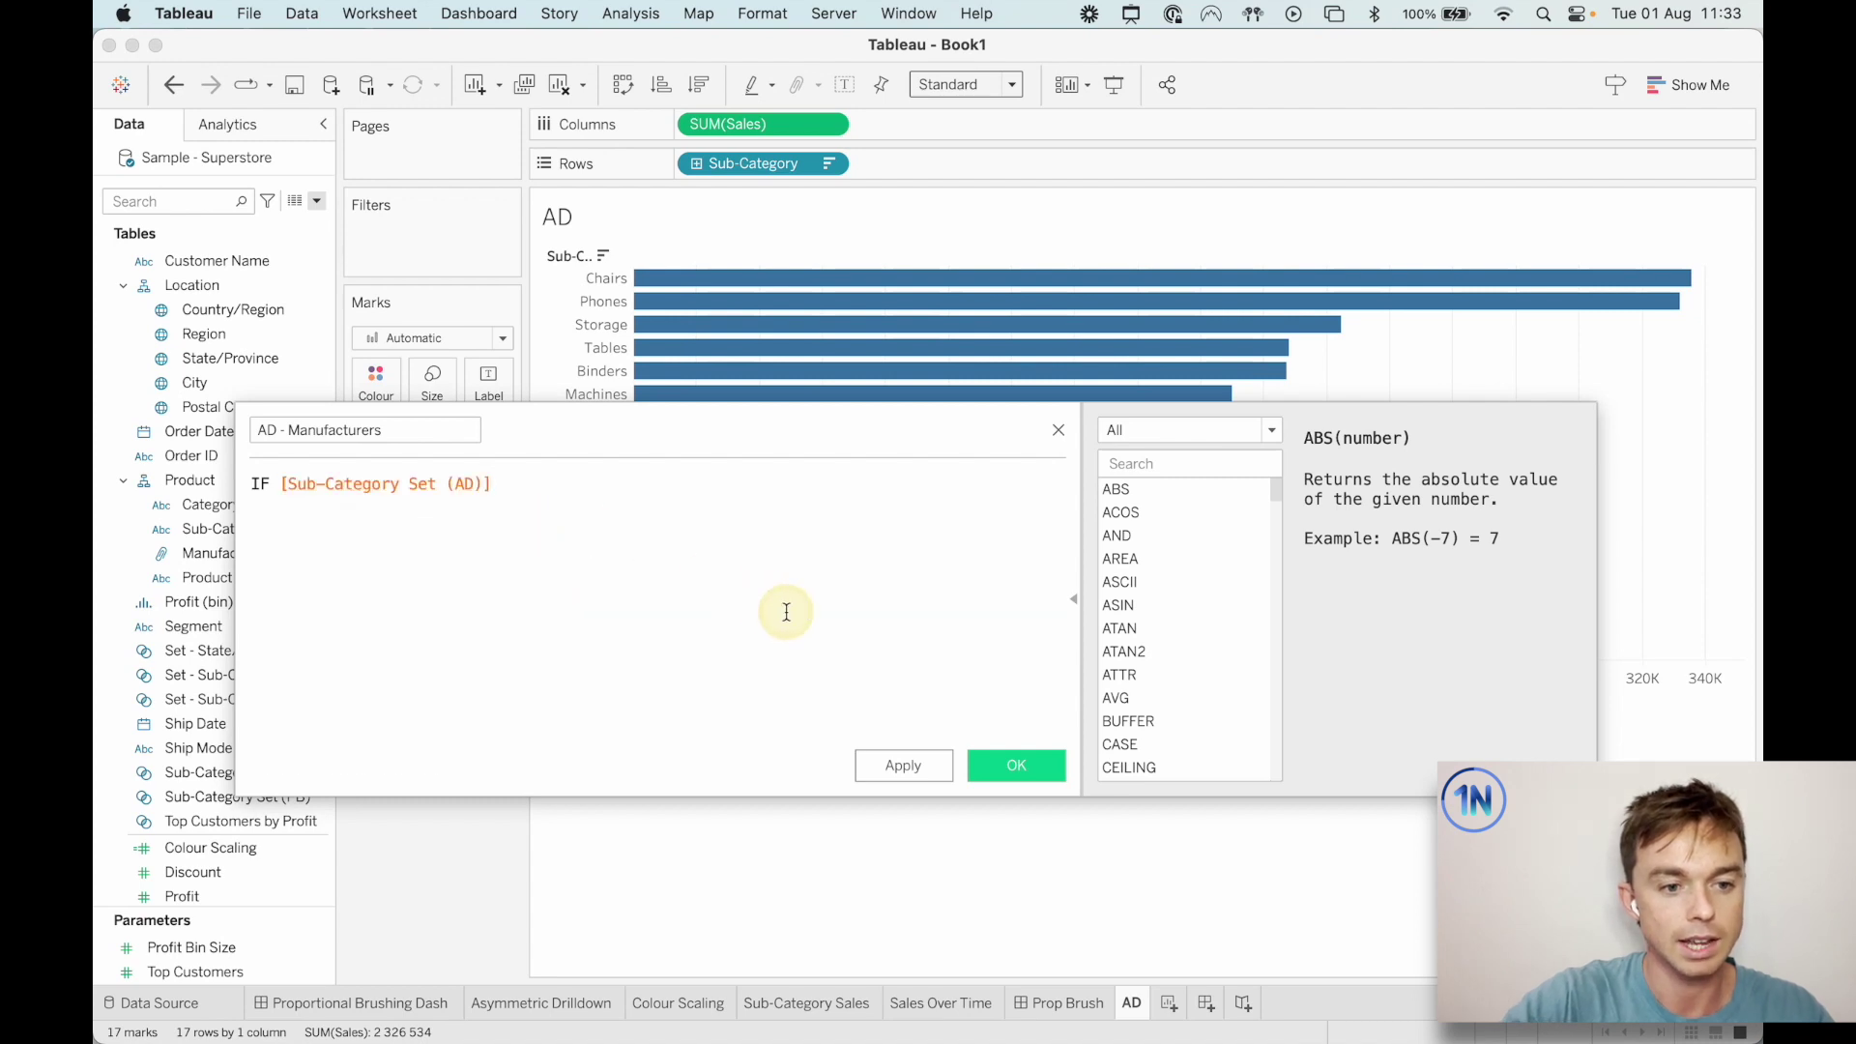
type("THEN")
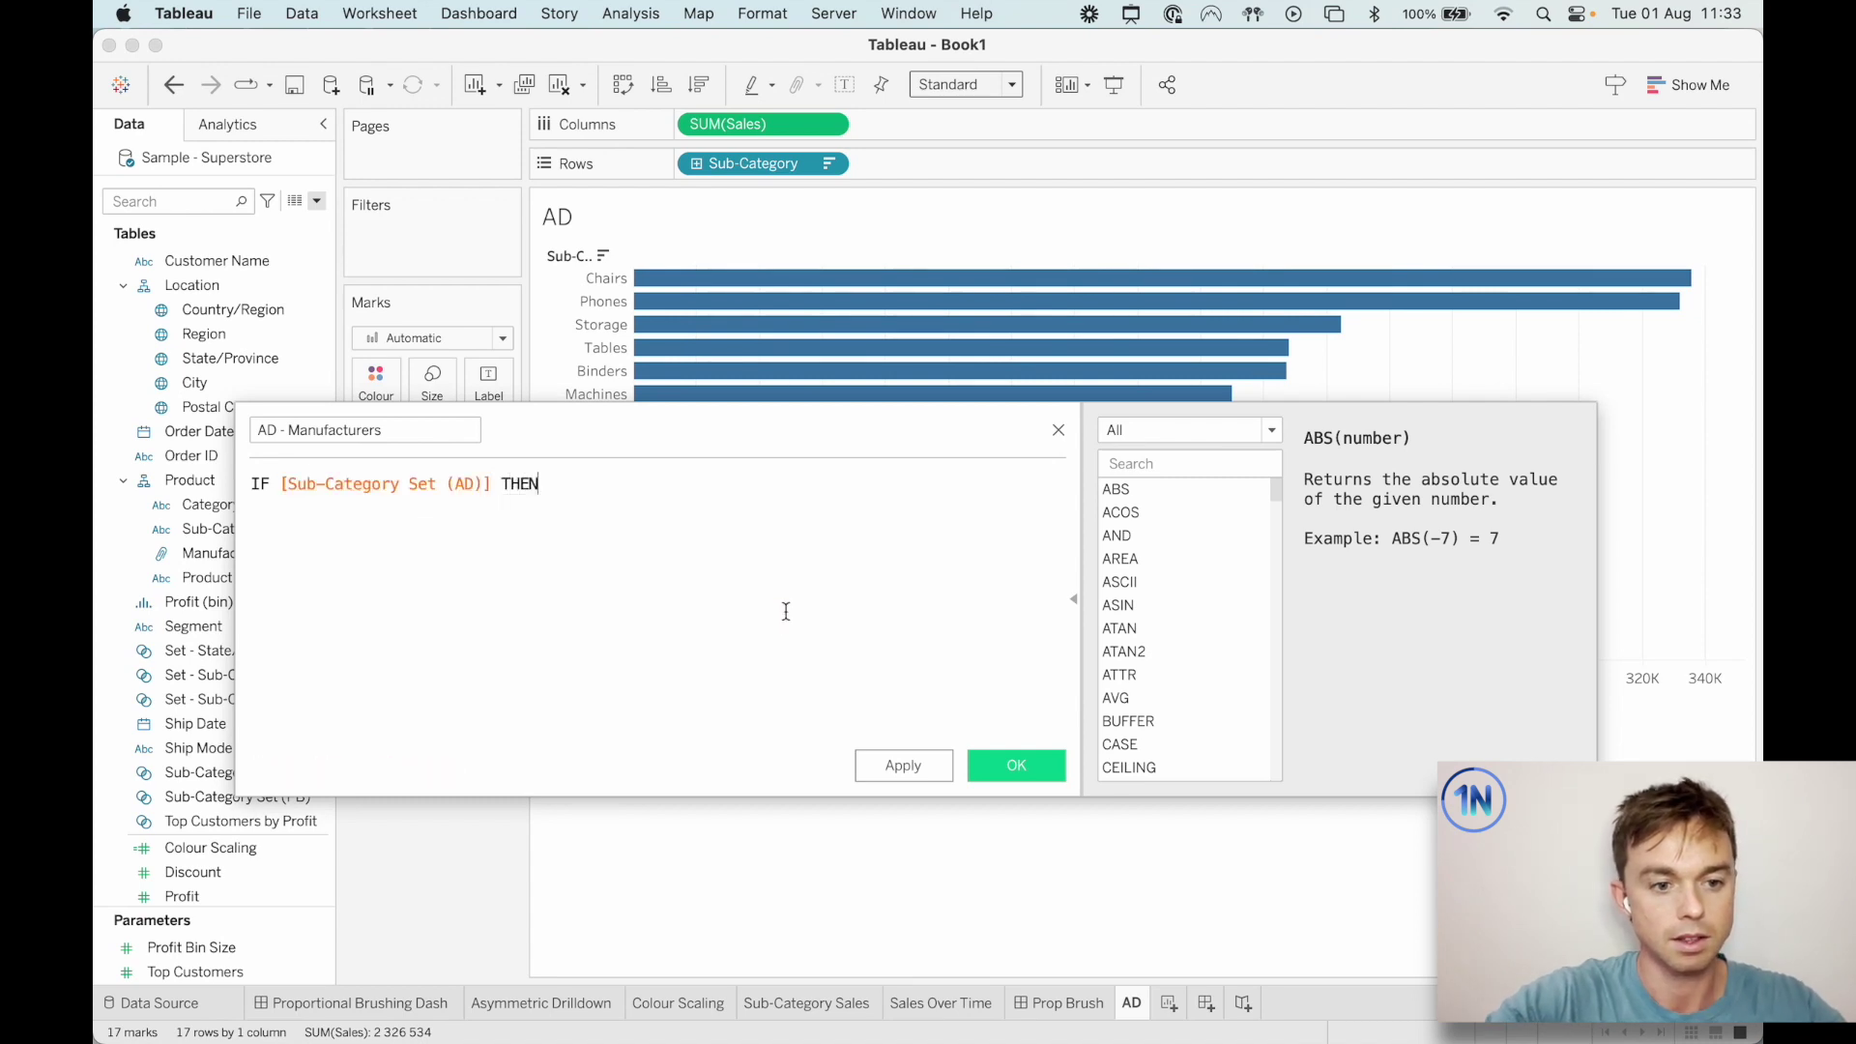
type(" [Manu")
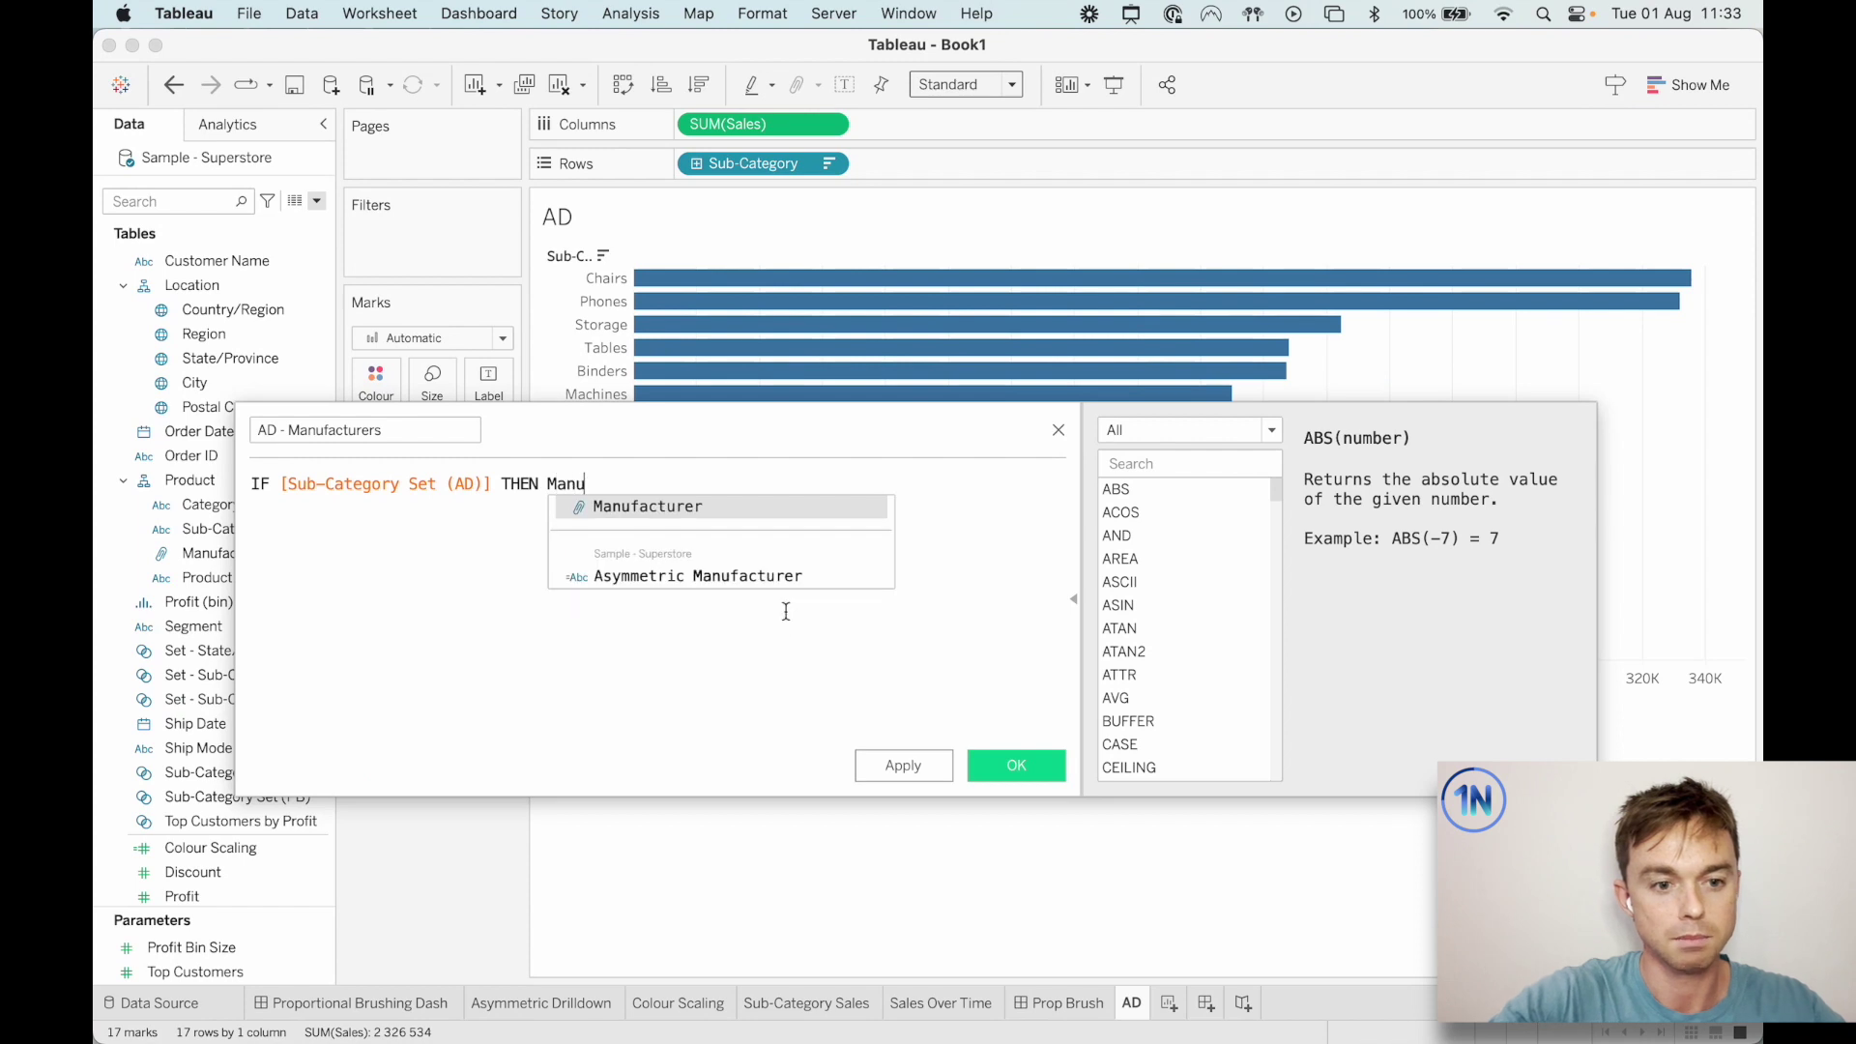
key("Return")
type("ELSE ")
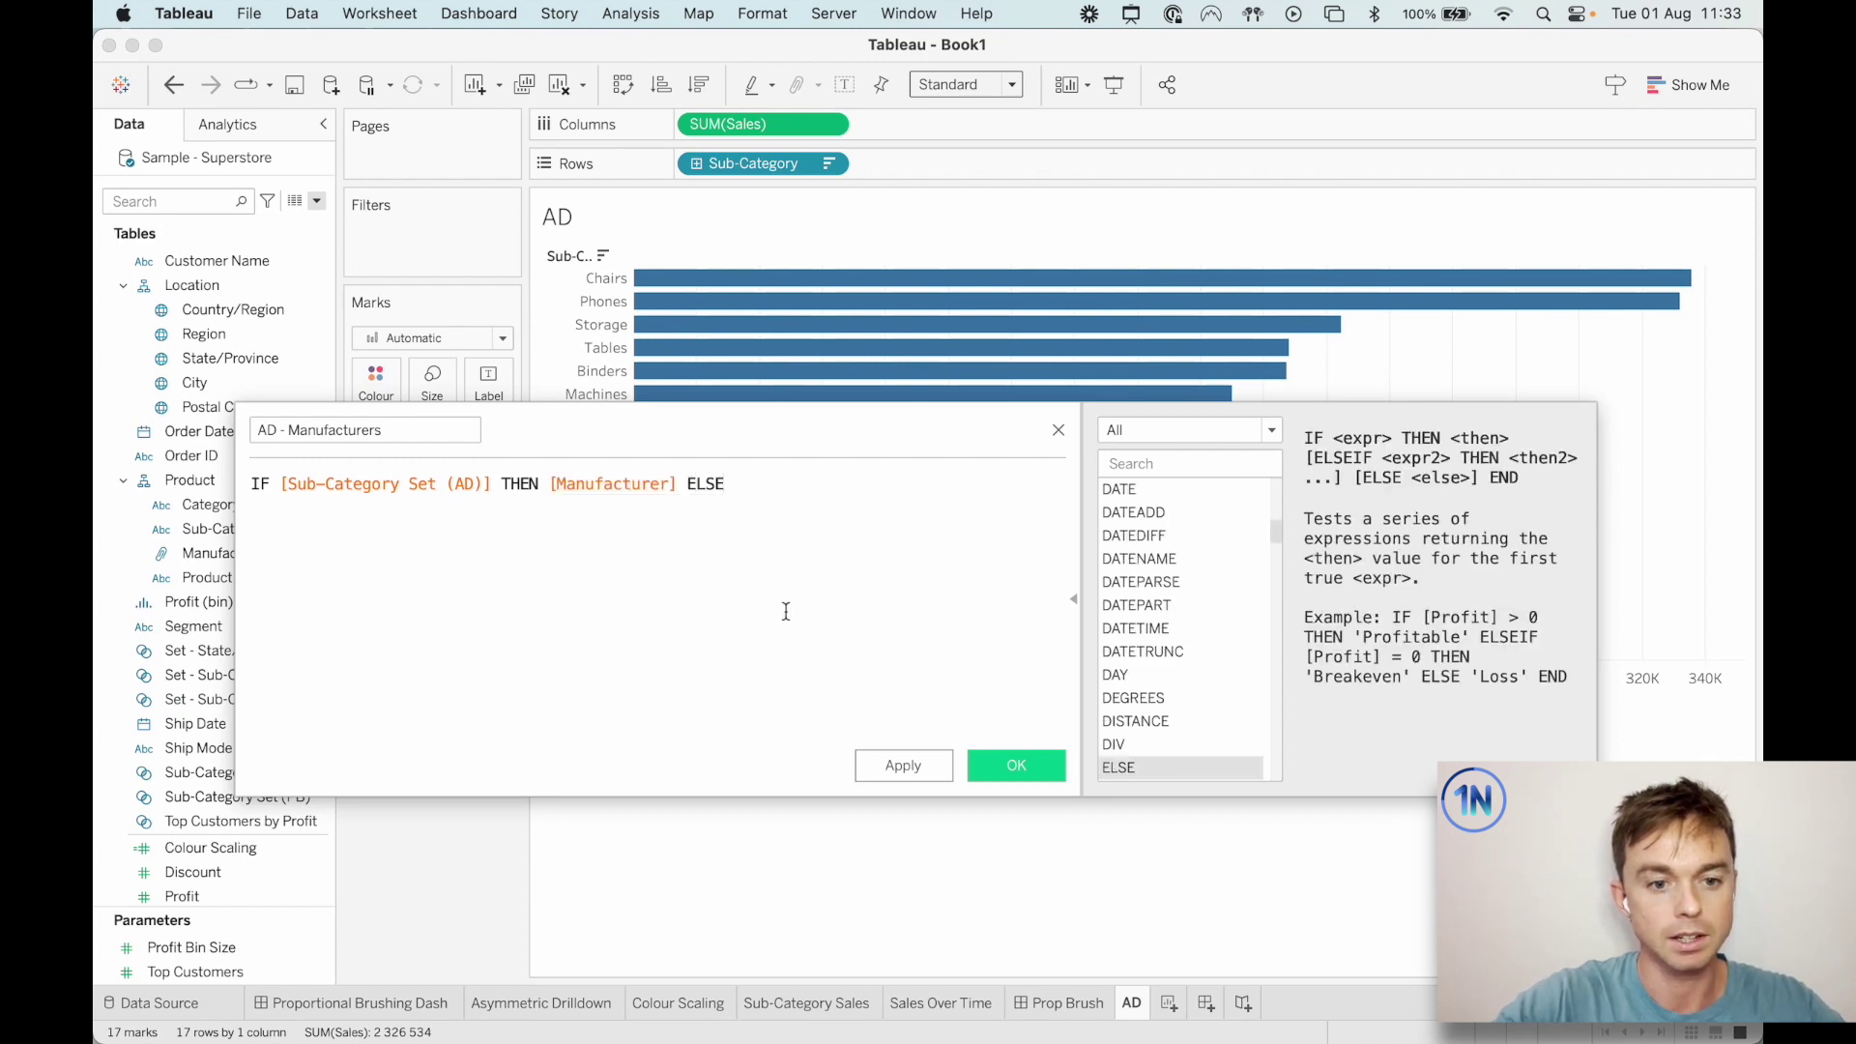
type("\" \"")
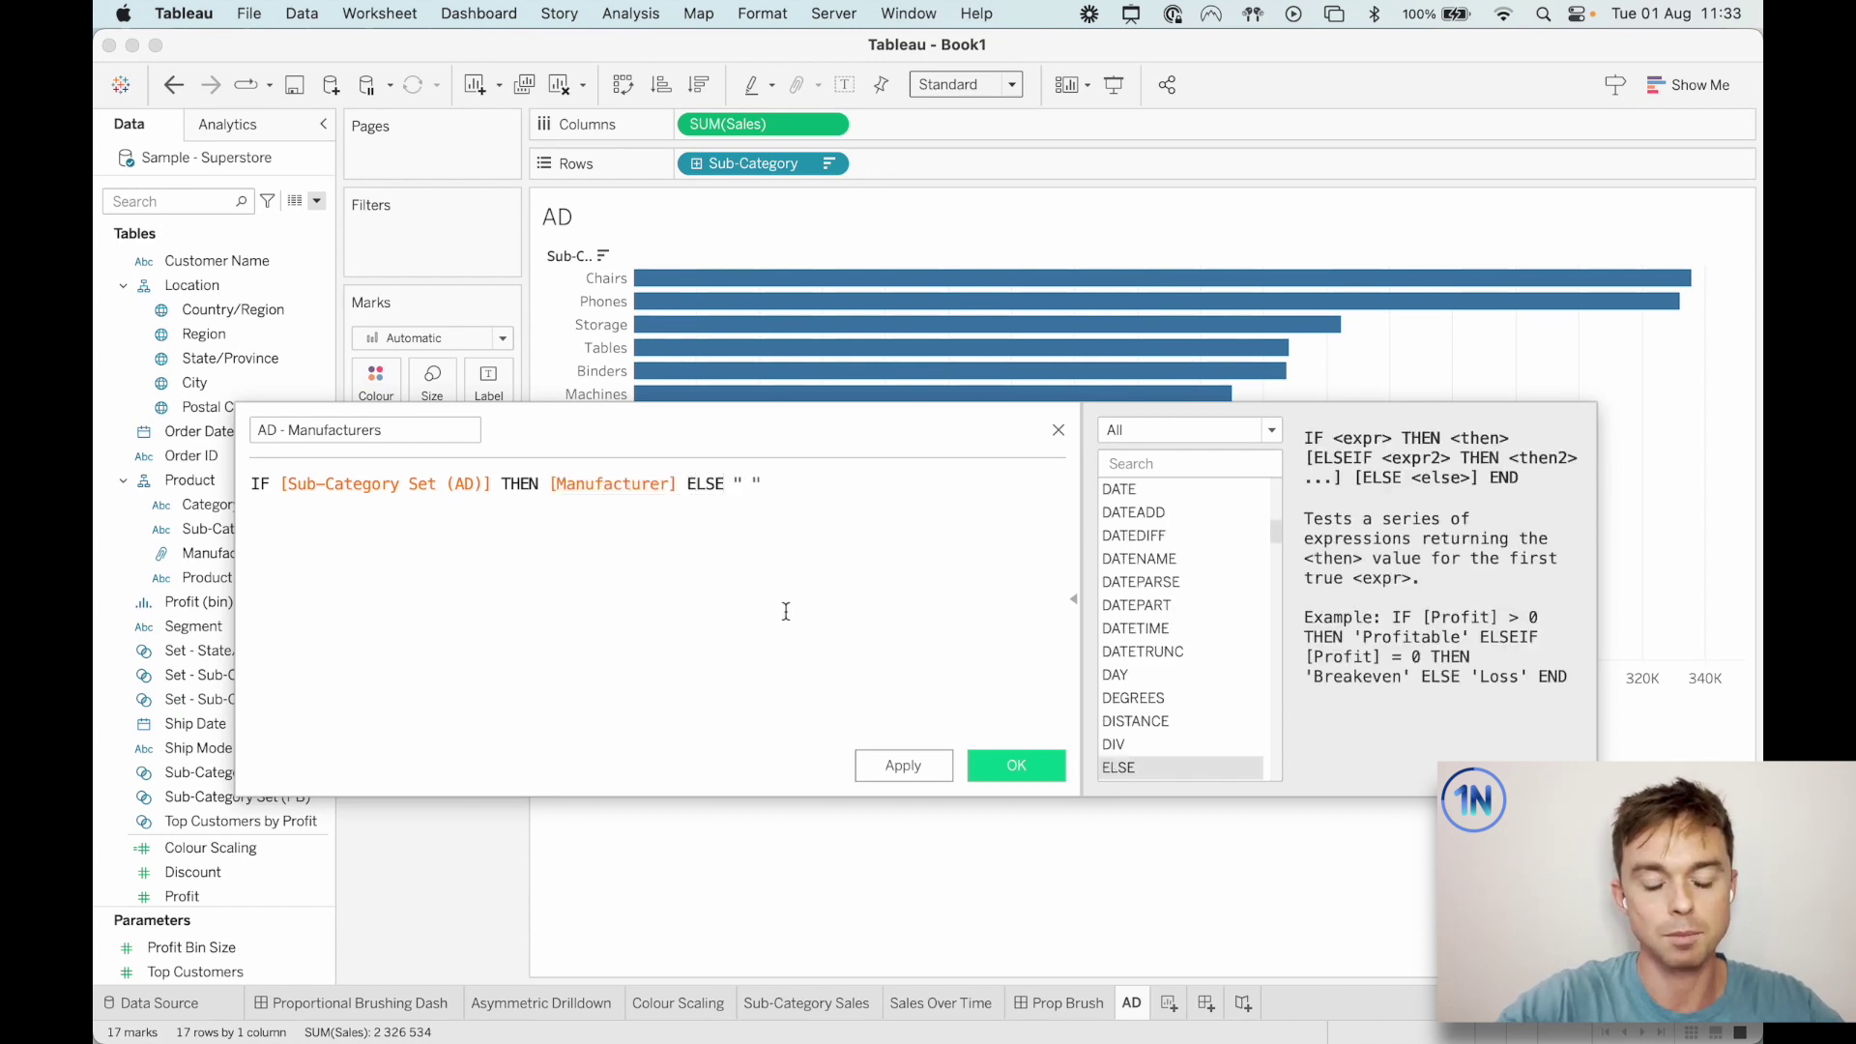
type(" END")
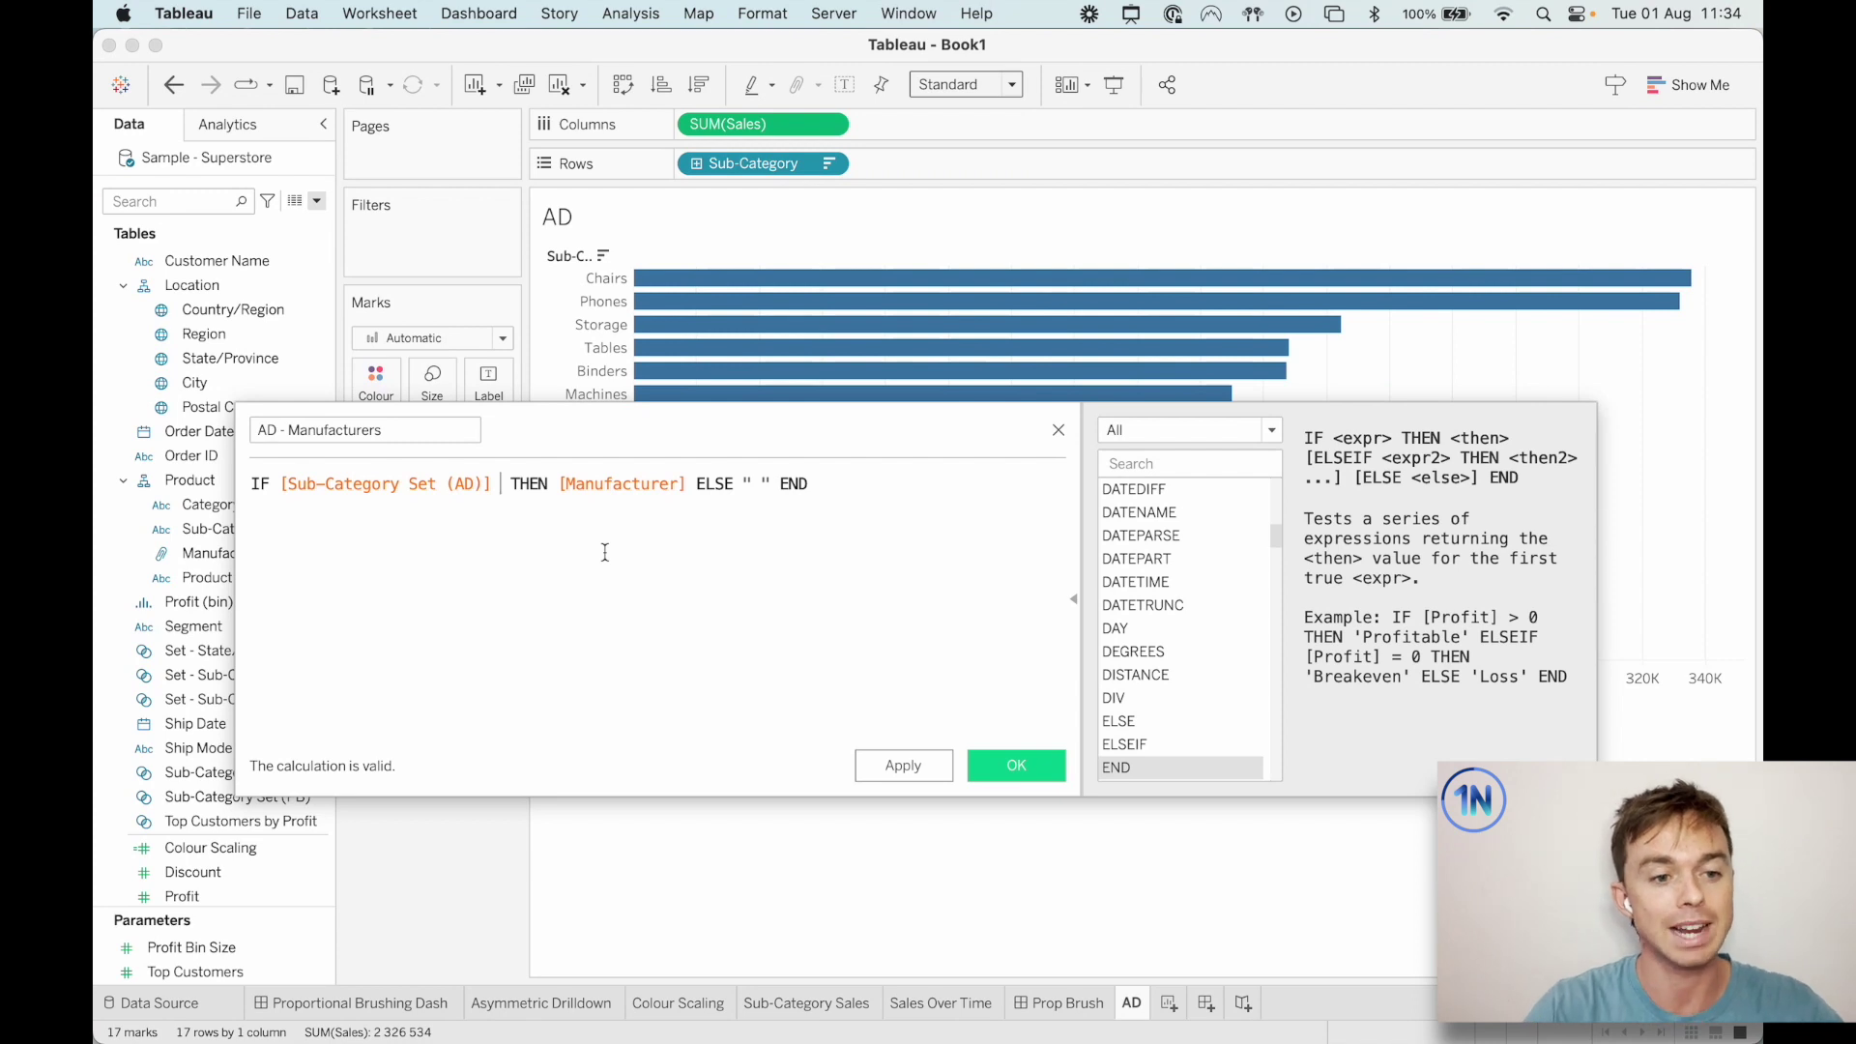
Try adding = TRUE after the set in the formula's condition, and remove it again.
type("= TRUE")
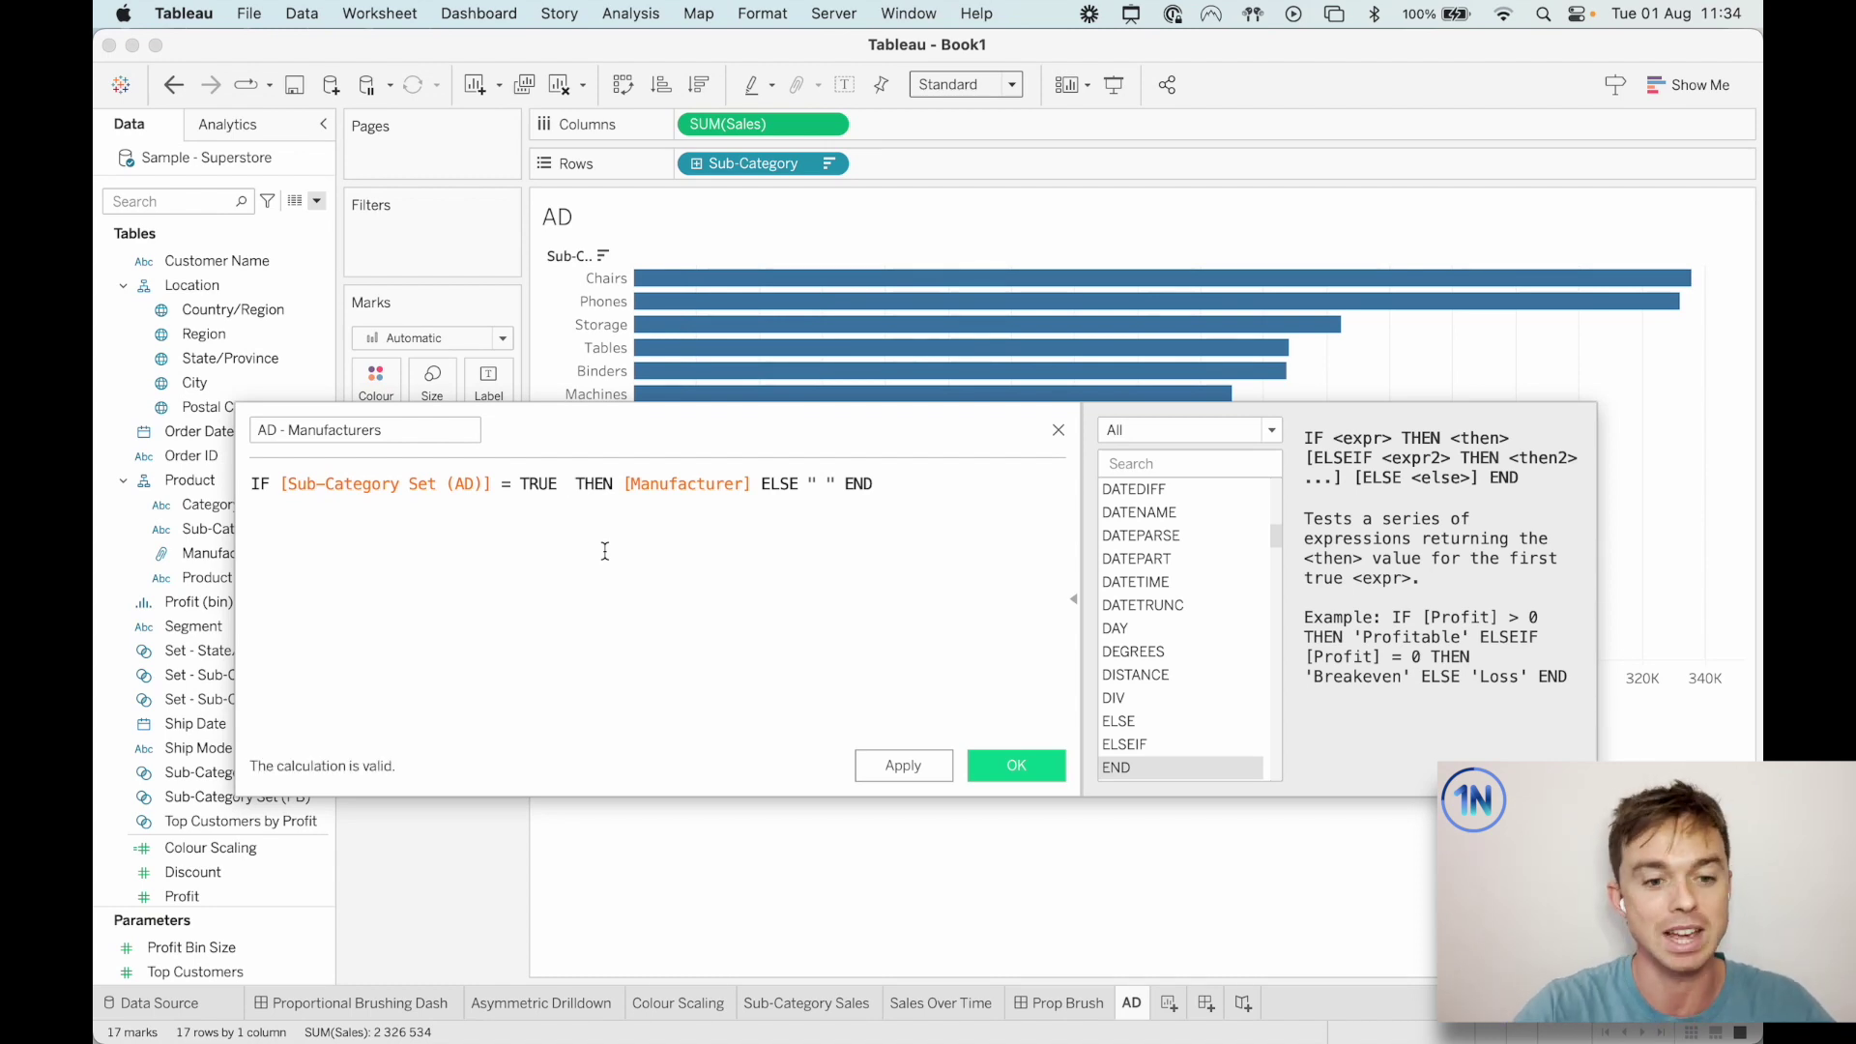
key("BackSpace")
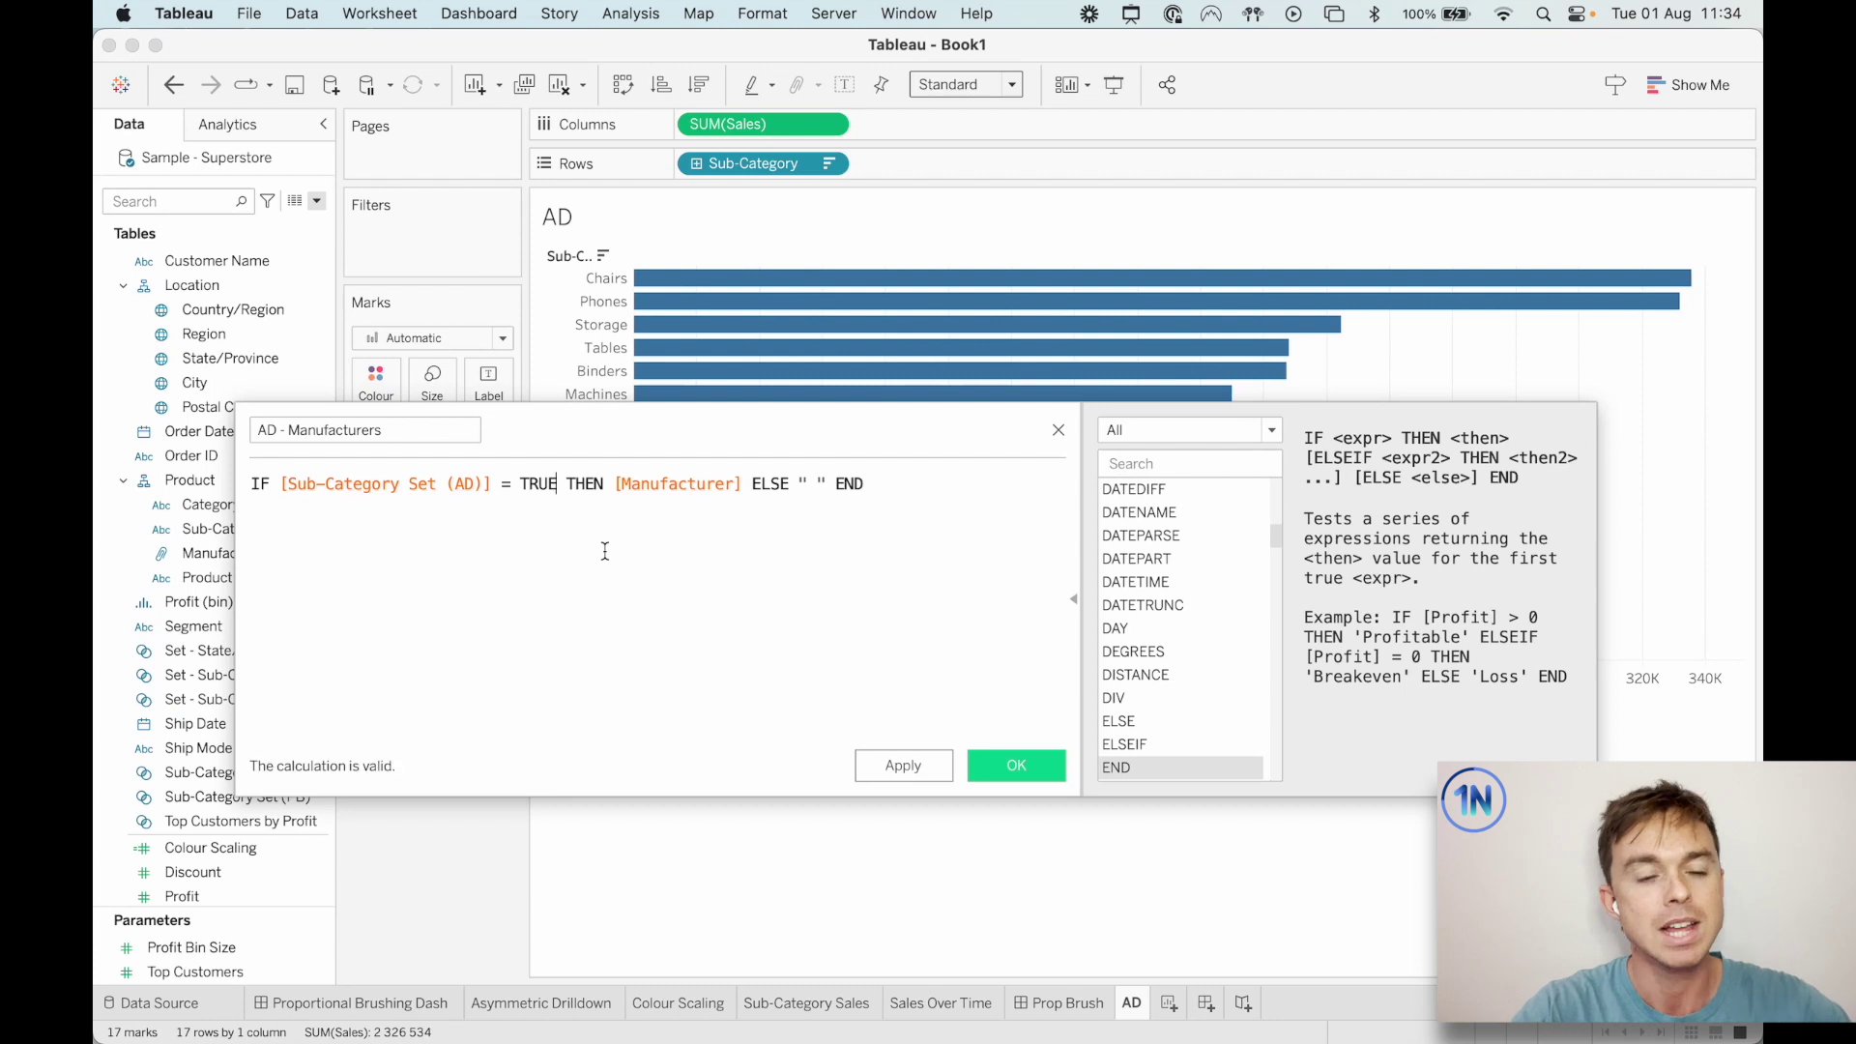
key("BackSpace")
key("BackSpace")
key("BackSpace")
key("BackSpace")
key("BackSpace")
key("BackSpace")
key("BackSpace")
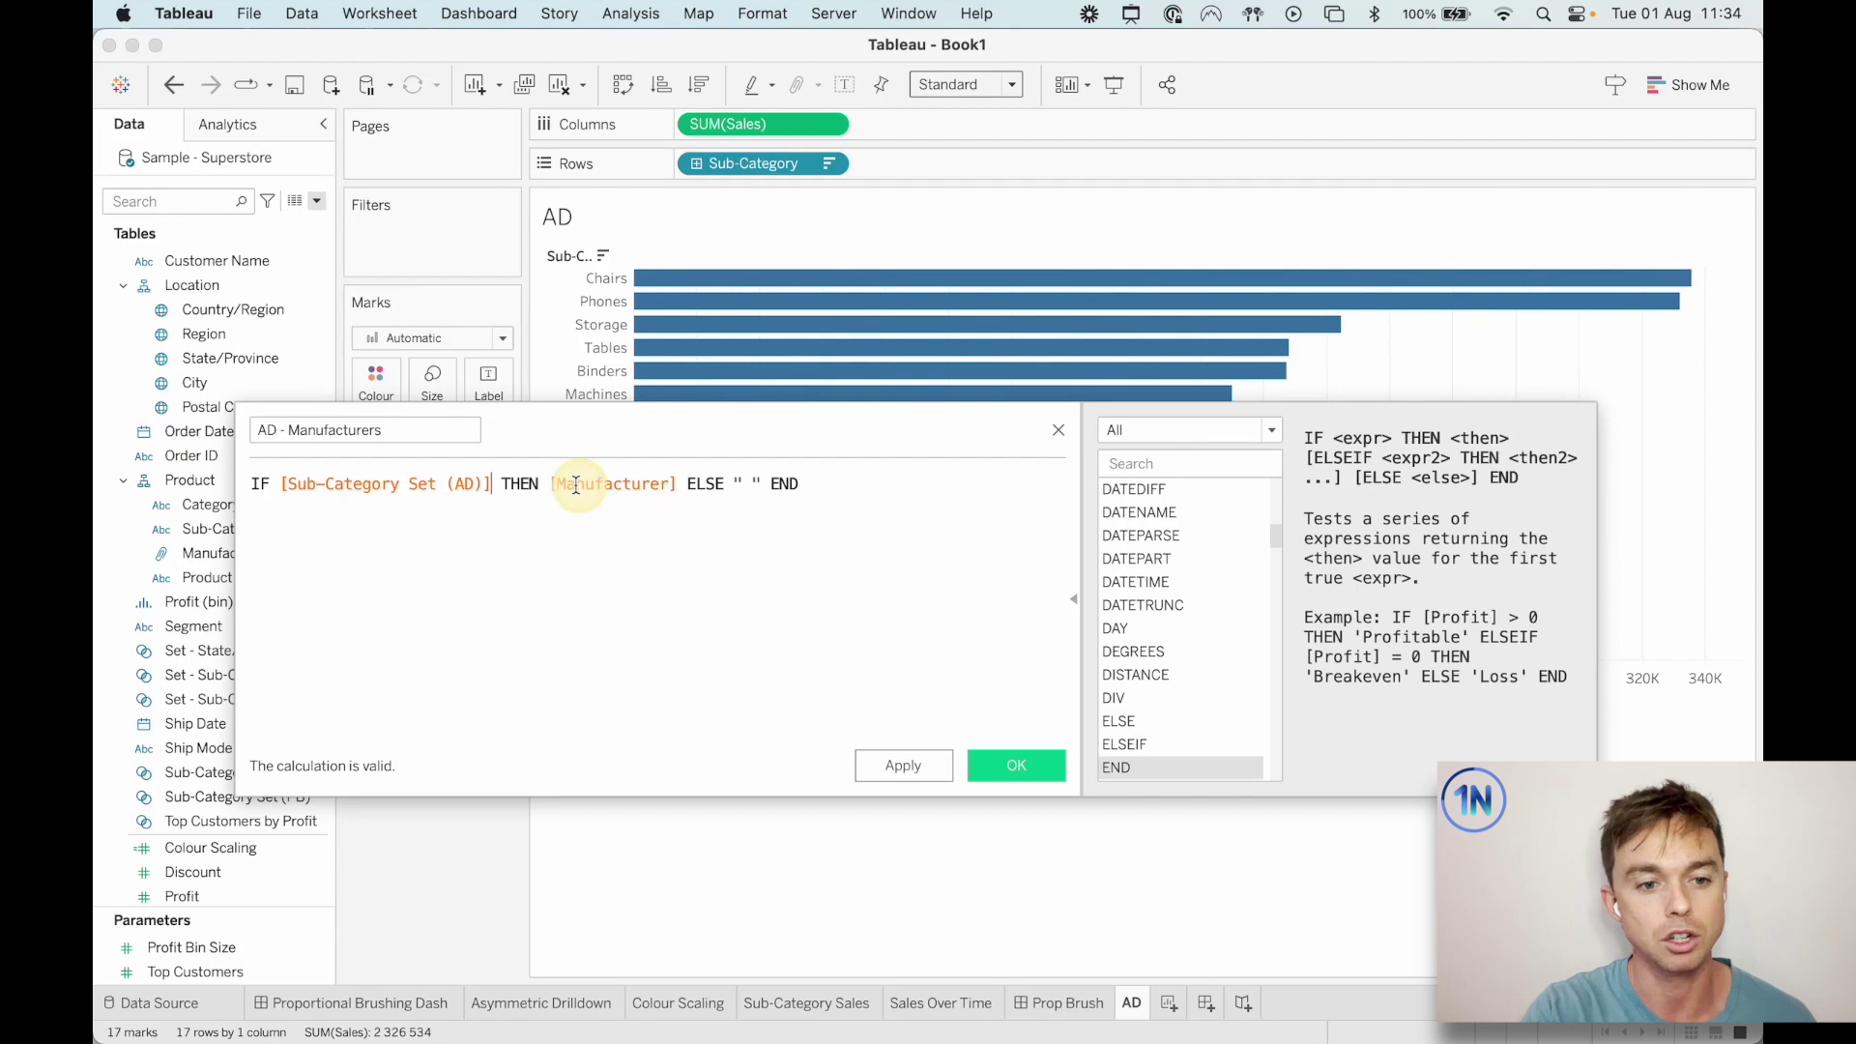
Save the calculated field and add AD - Manufacturers after Sub-Category in the rows.
left_click(1052, 764)
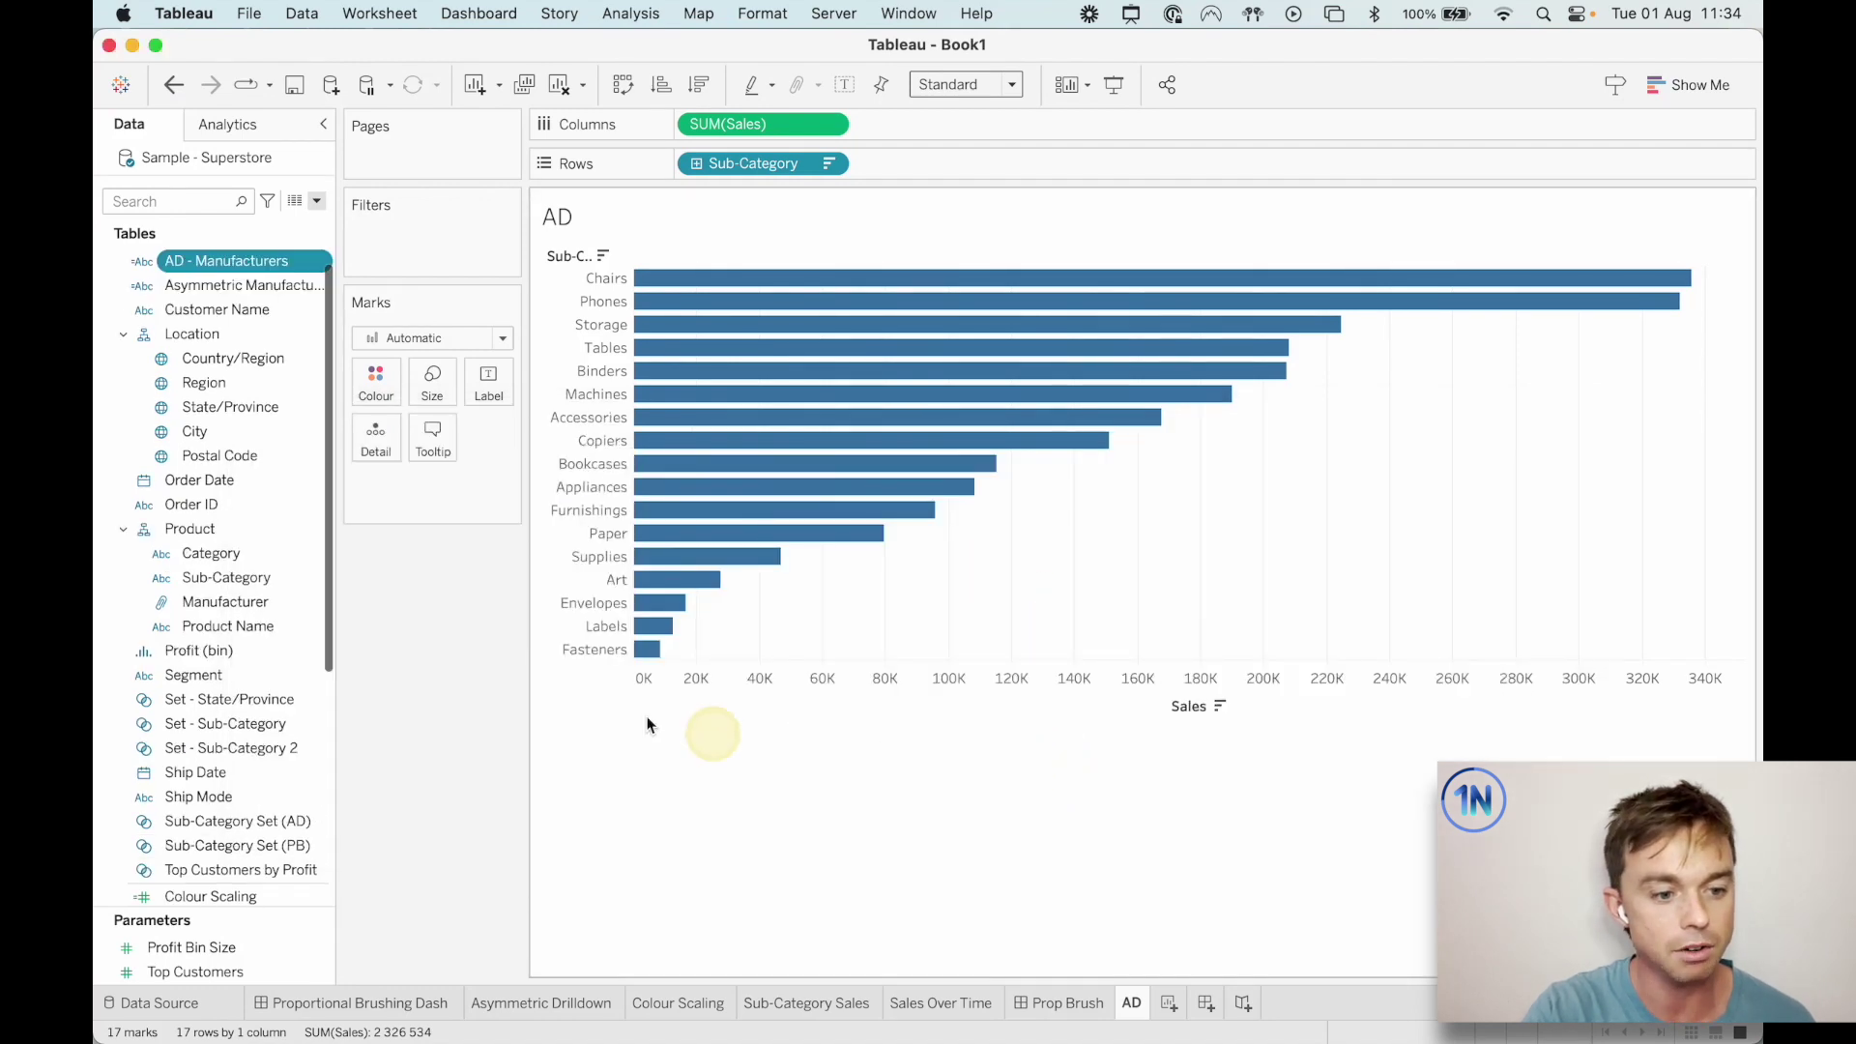
left_click_drag(252, 261, 995, 162)
left_click(759, 672)
scroll(763, 667, "down", 5)
scroll(761, 675, "up", 5)
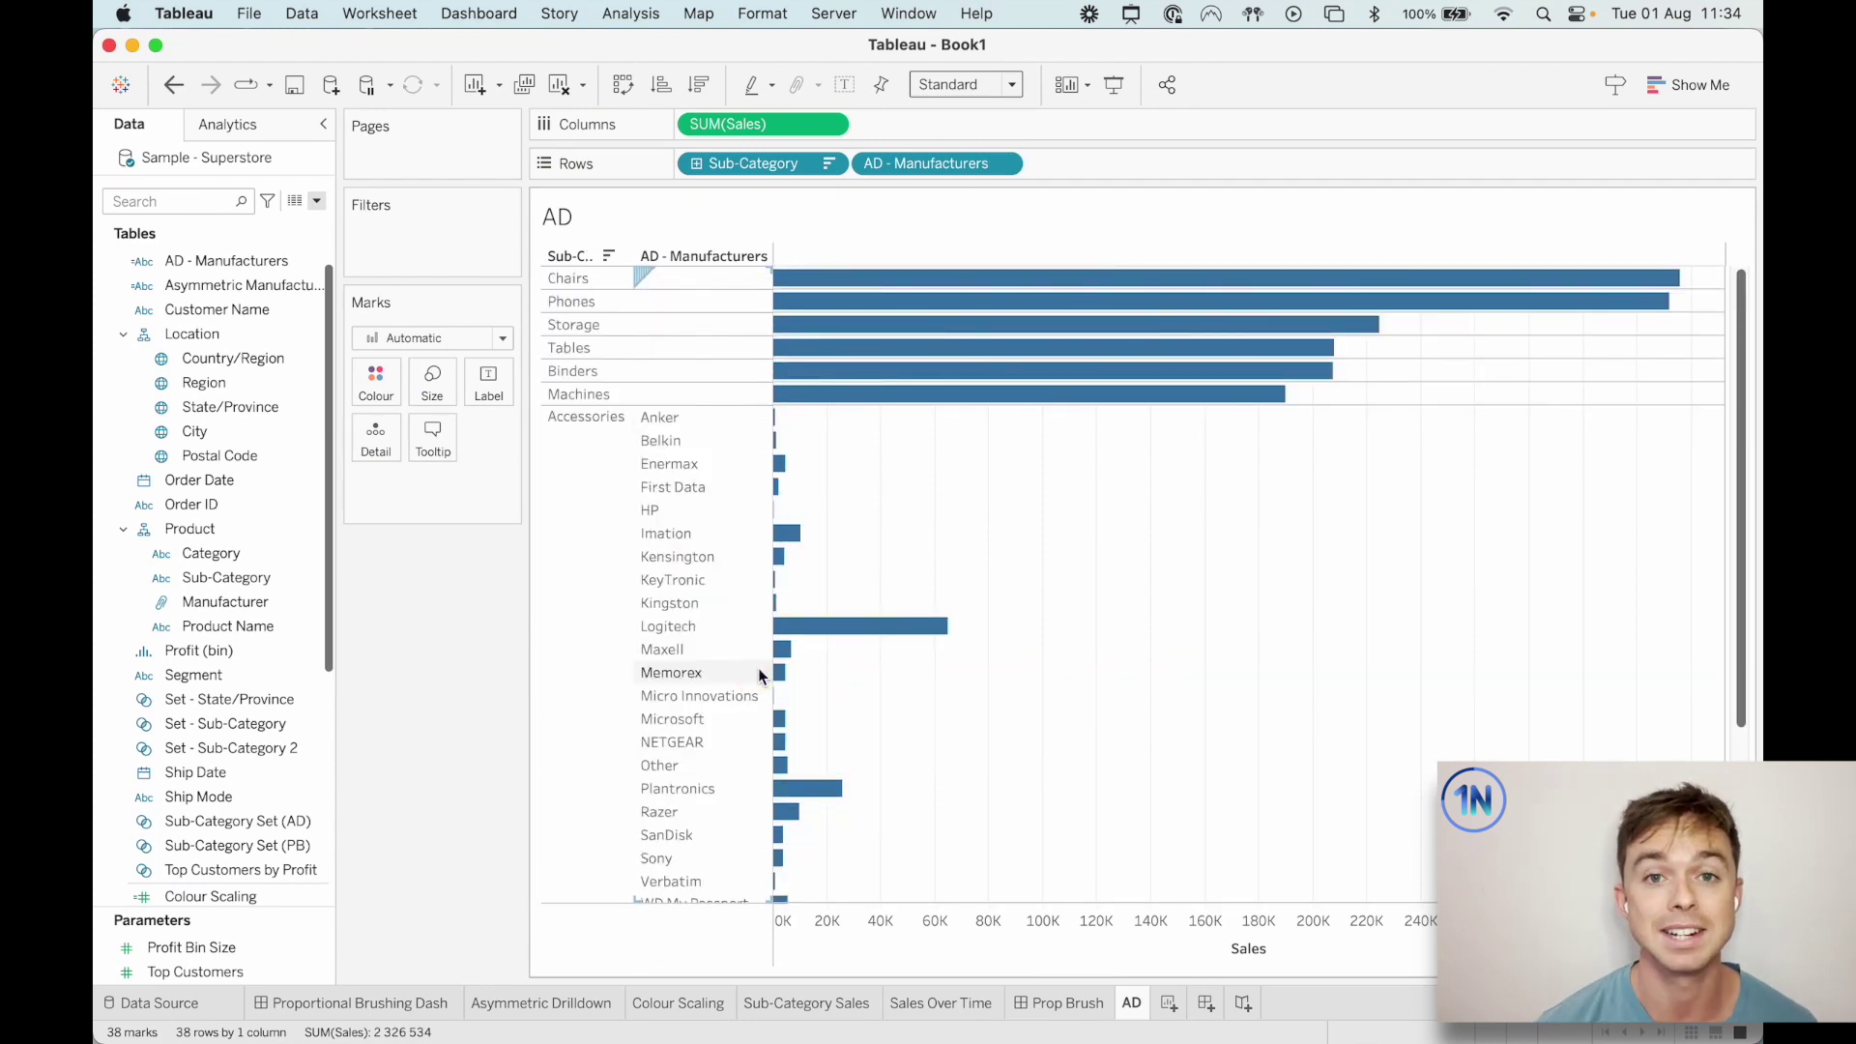
scroll(759, 675, "down", 5)
scroll(759, 675, "up", 5)
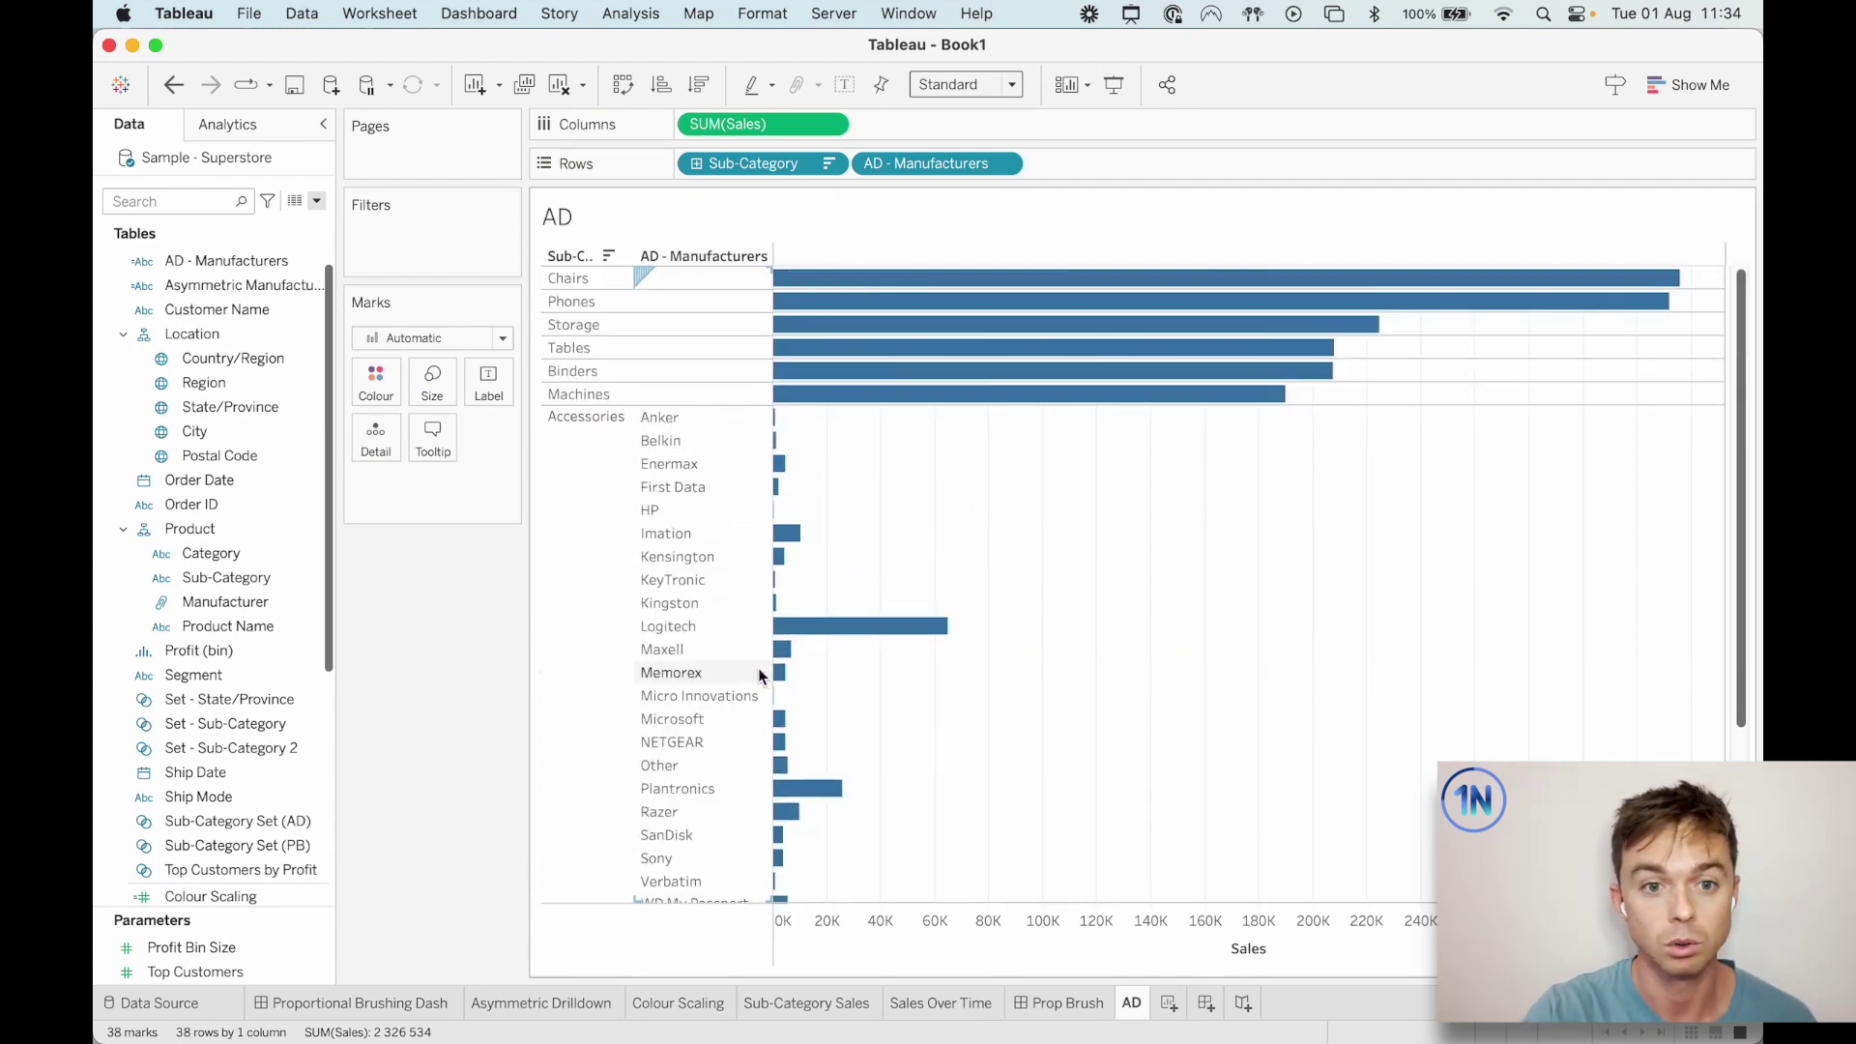
Sort AD - Manufacturers by the Sales field in descending order.
right_click(920, 162)
left_click(1018, 289)
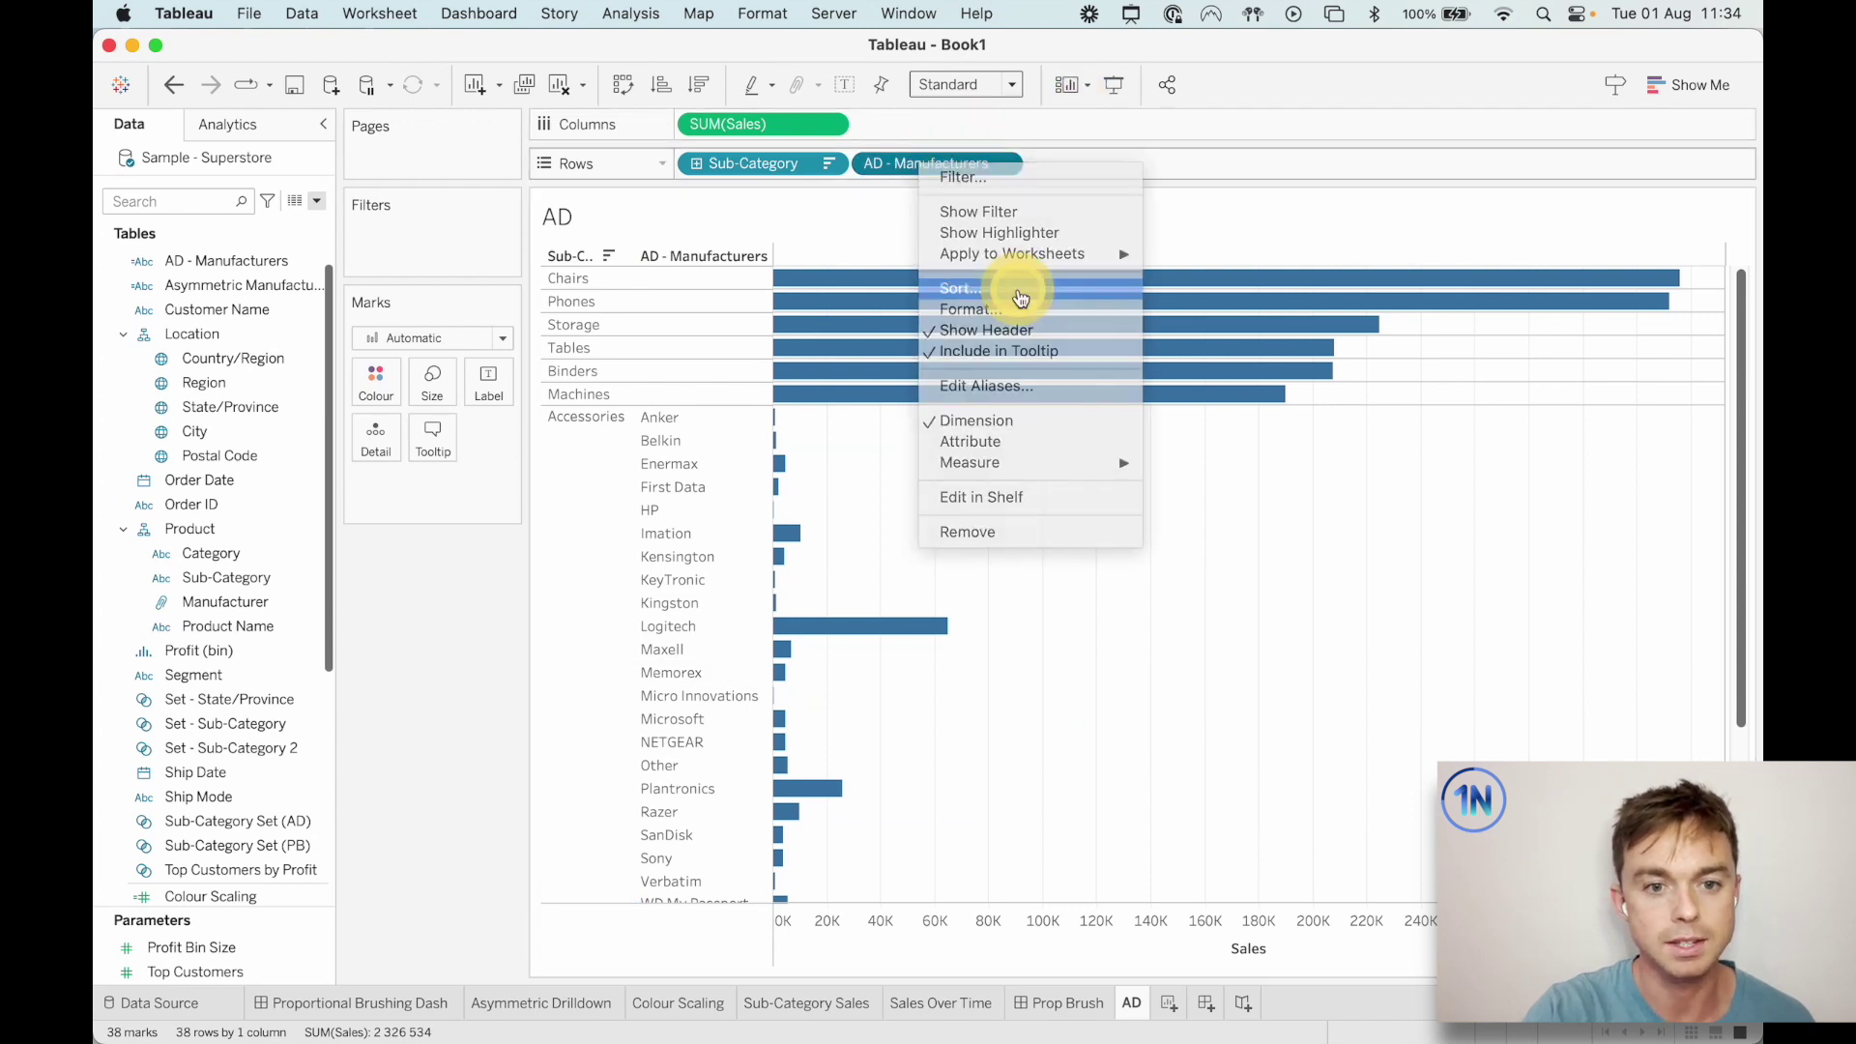
left_click(903, 516)
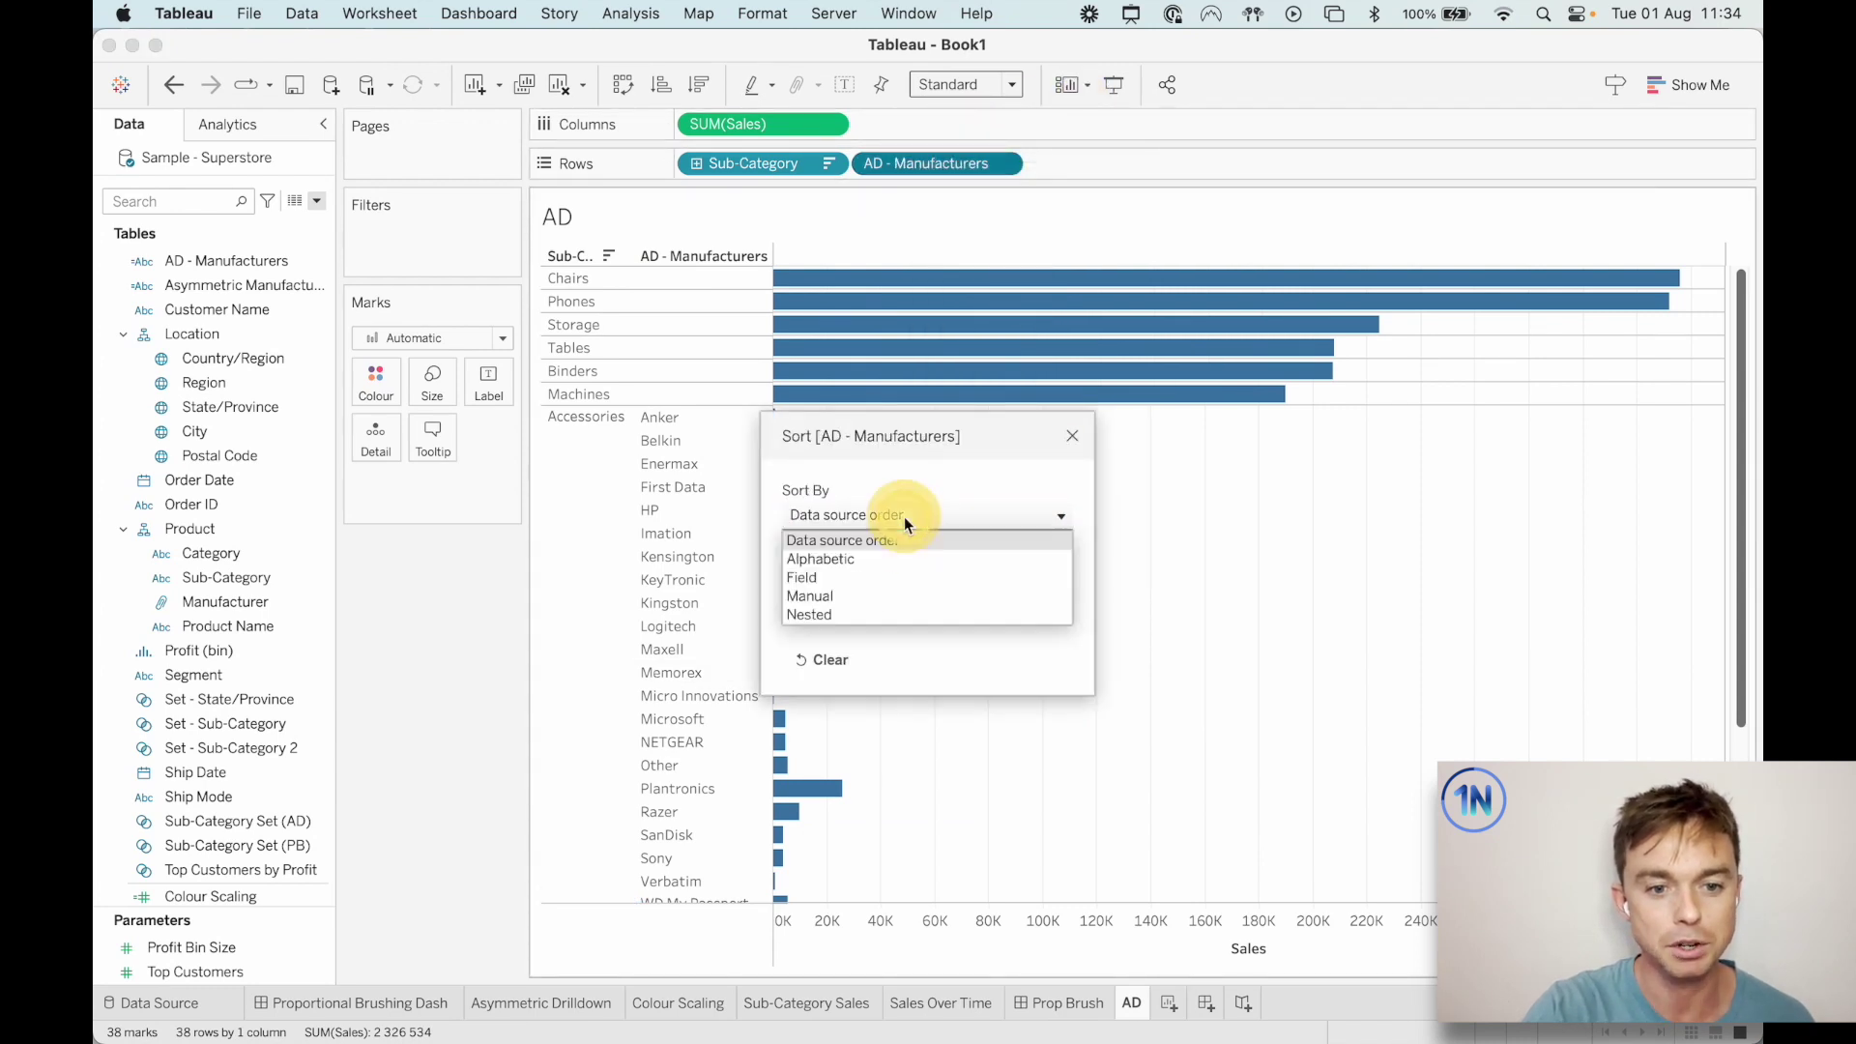
left_click(882, 578)
left_click(831, 605)
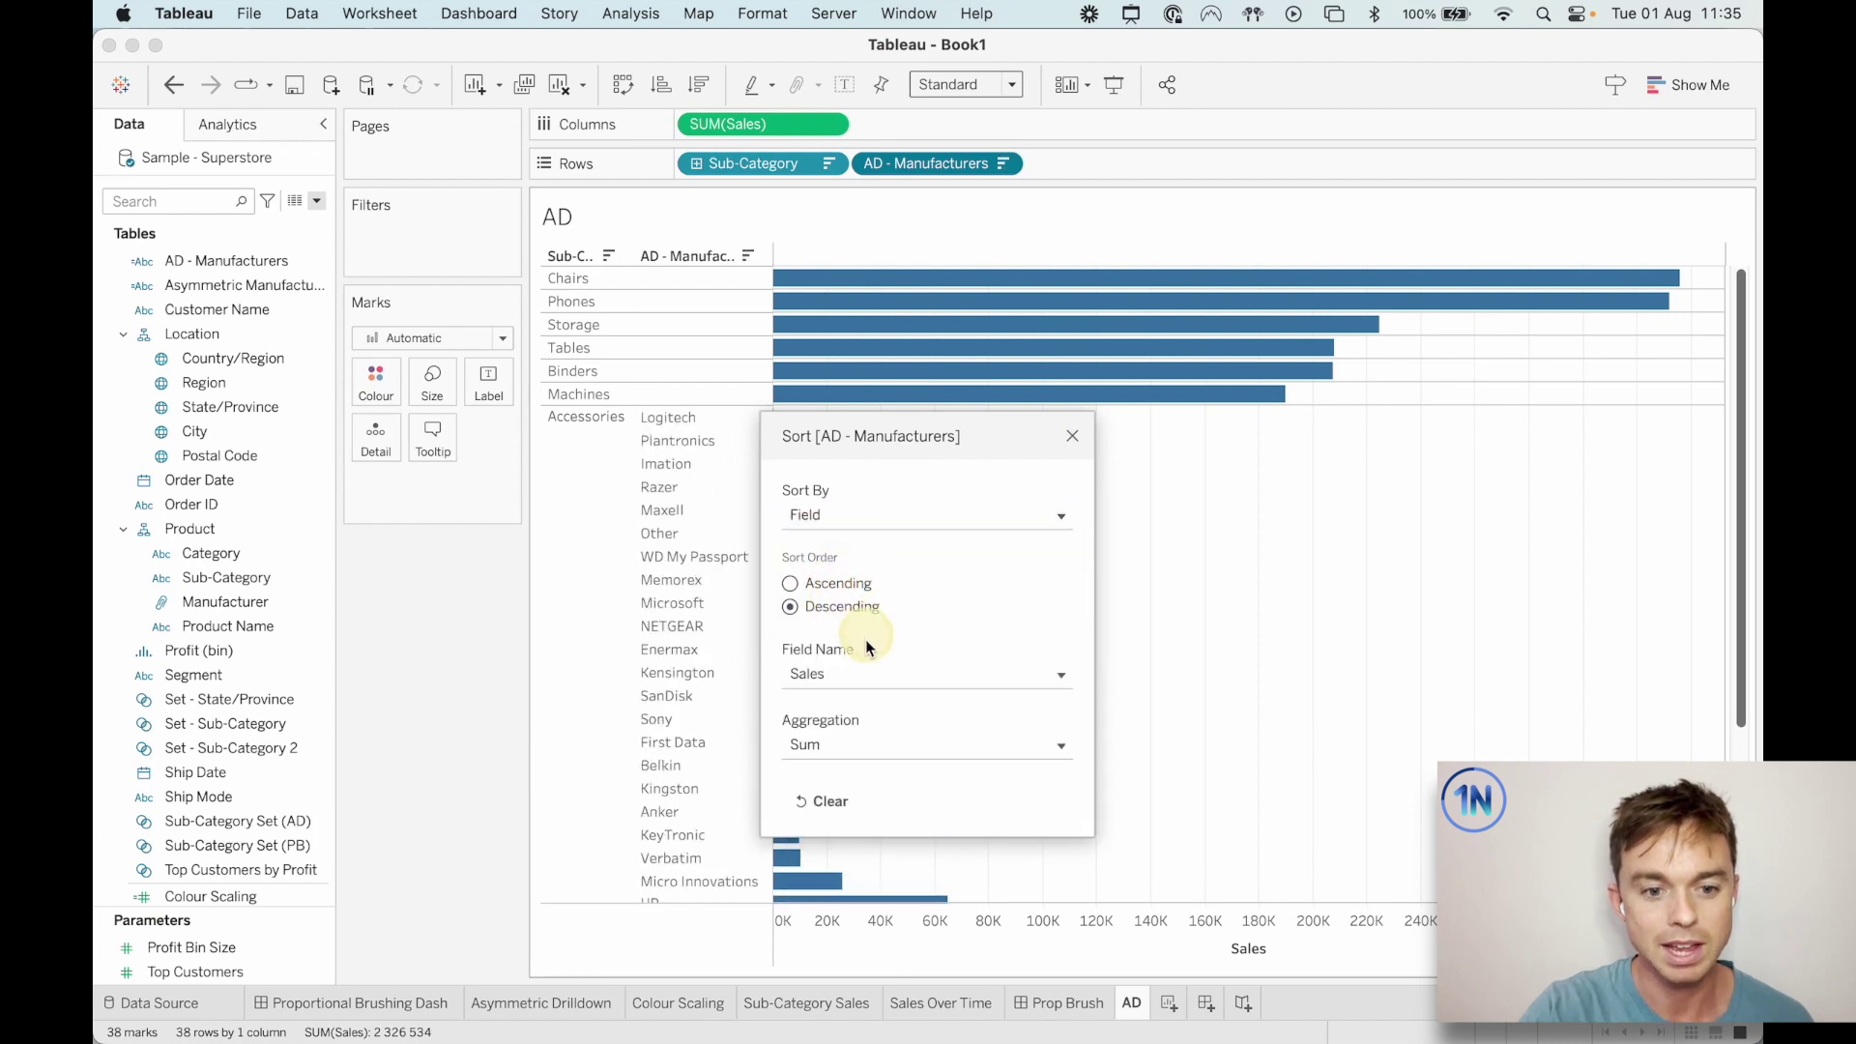
left_click(1073, 438)
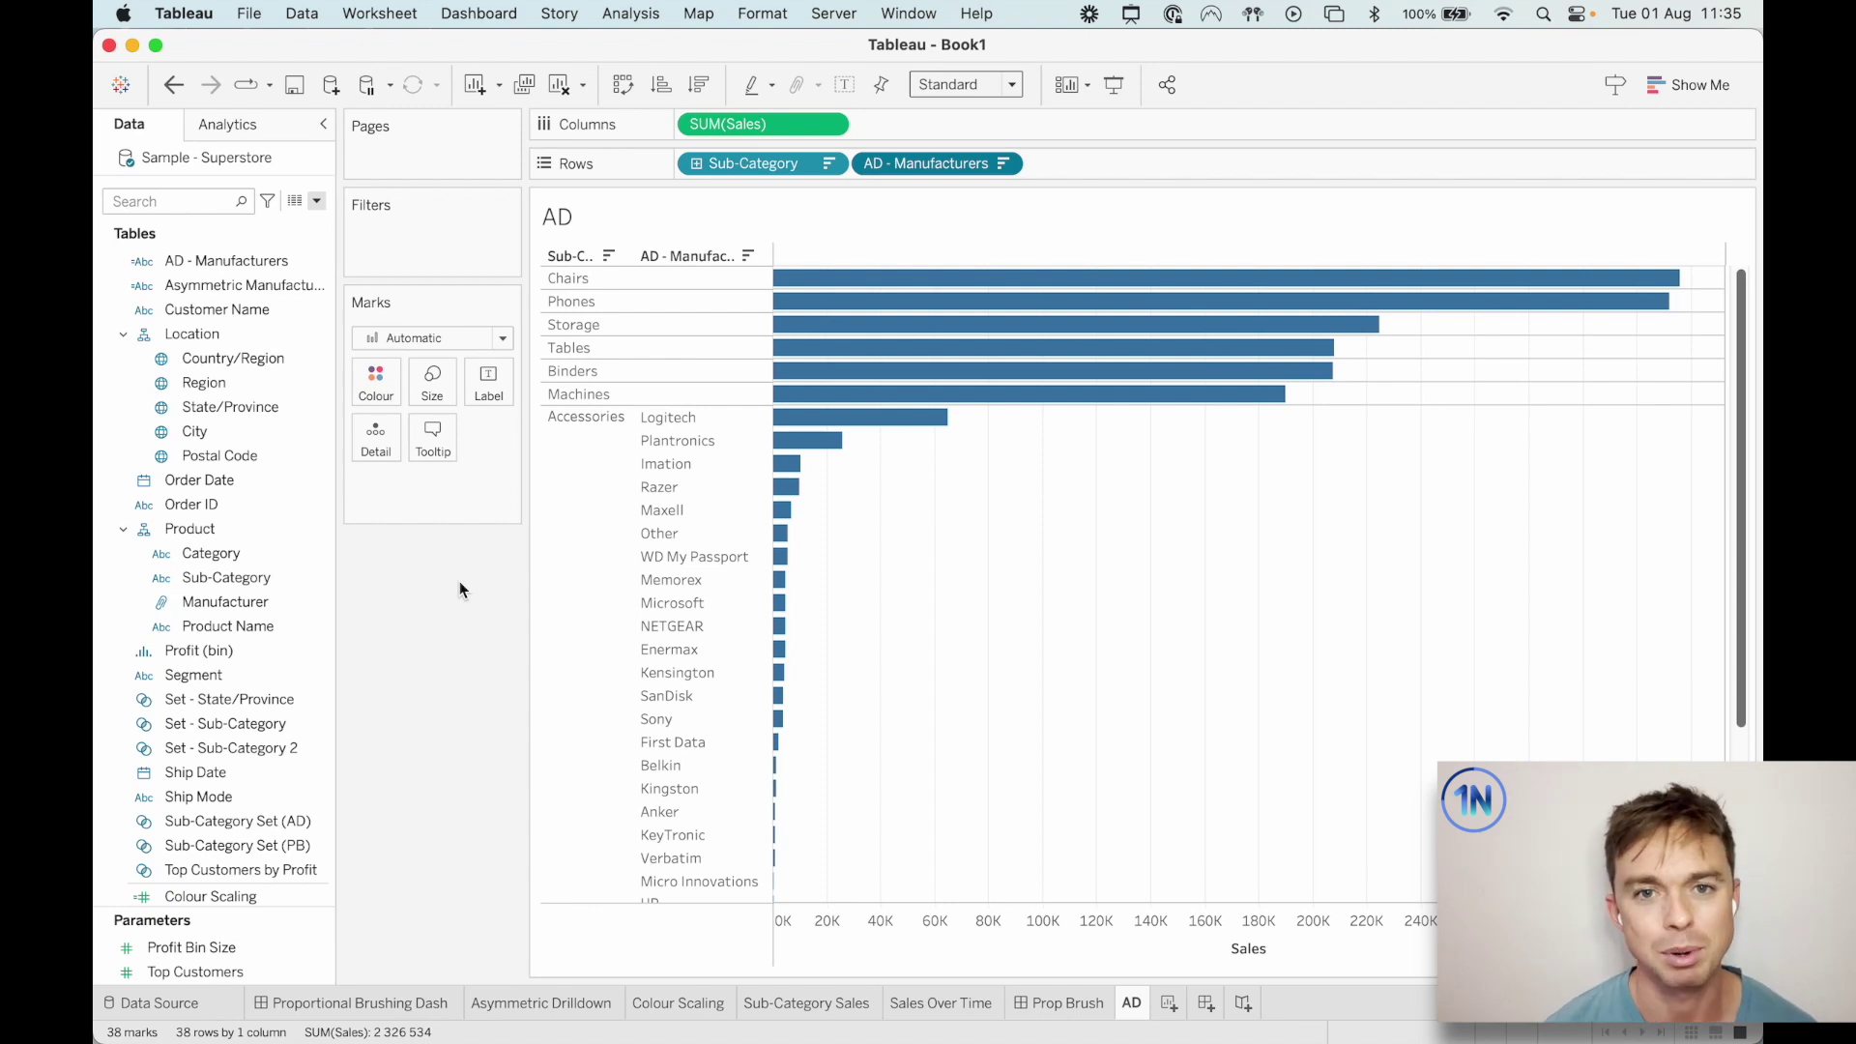
Add a worksheet set action named AD.
left_click(379, 14)
left_click(410, 168)
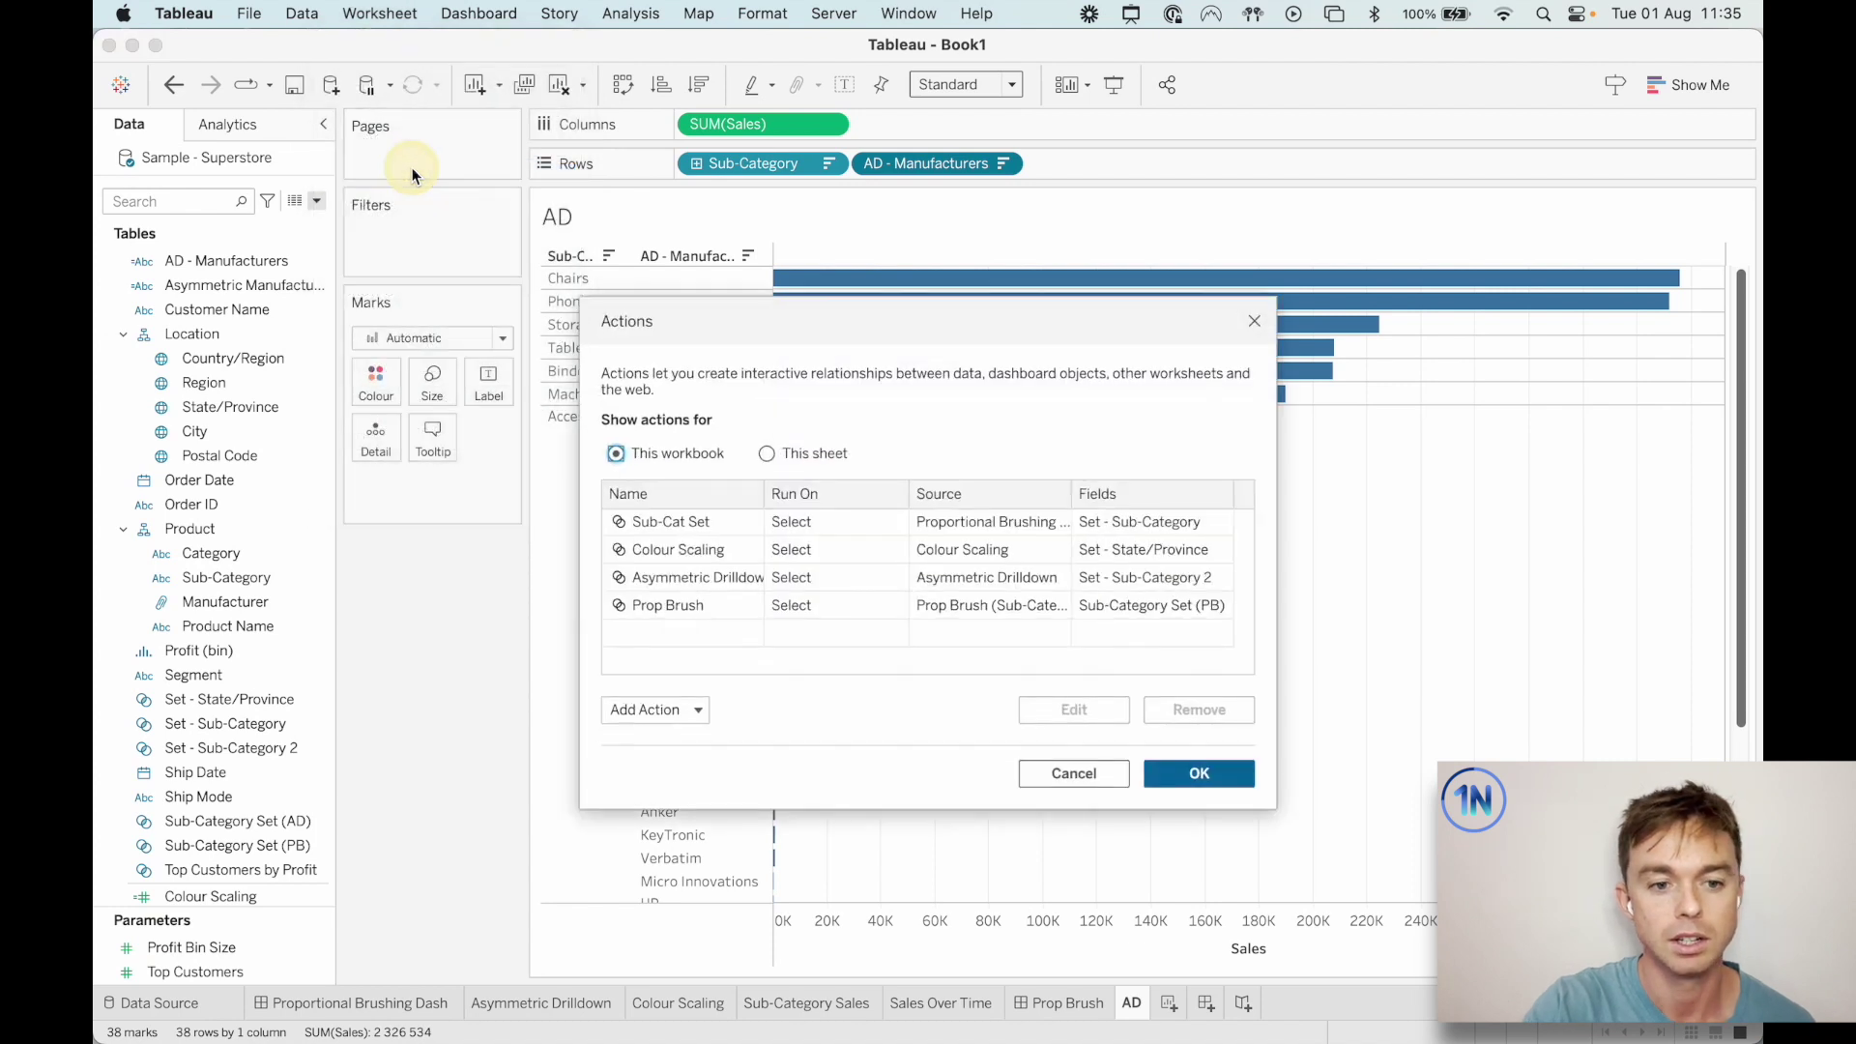
left_click(661, 713)
left_click(716, 676)
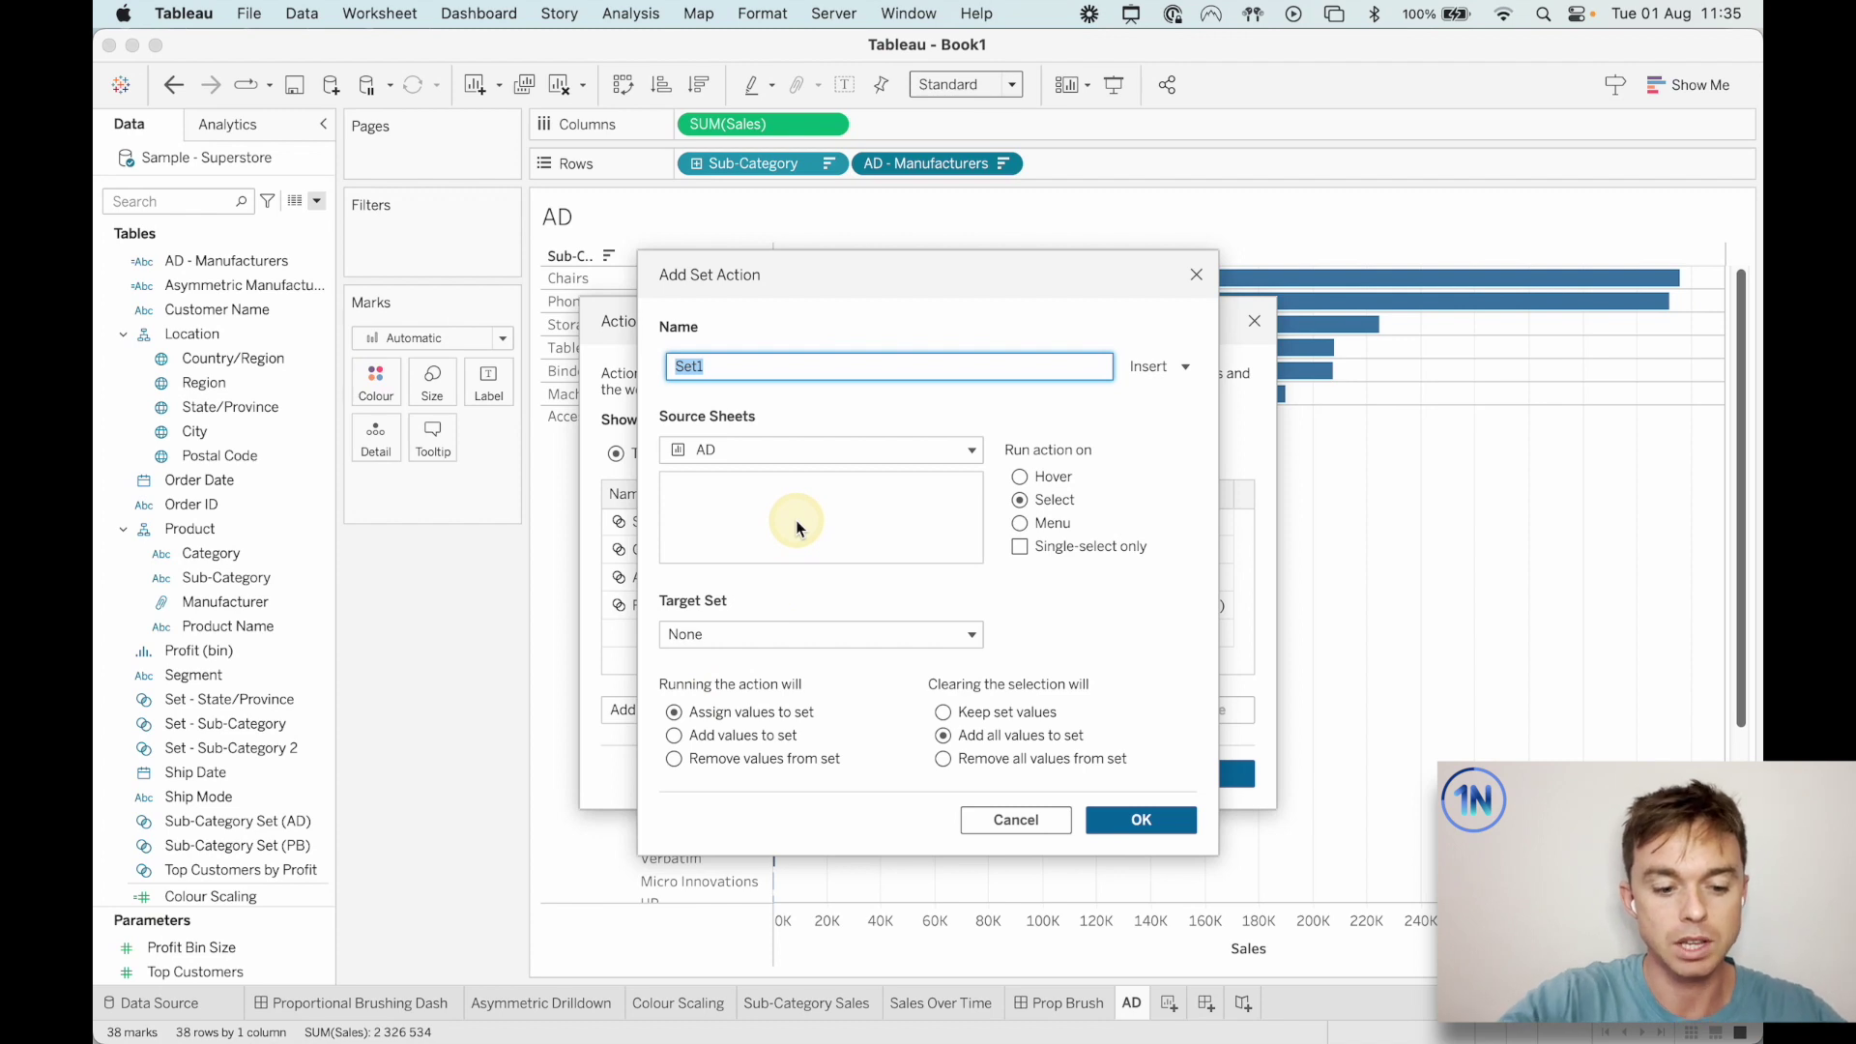
type("AD")
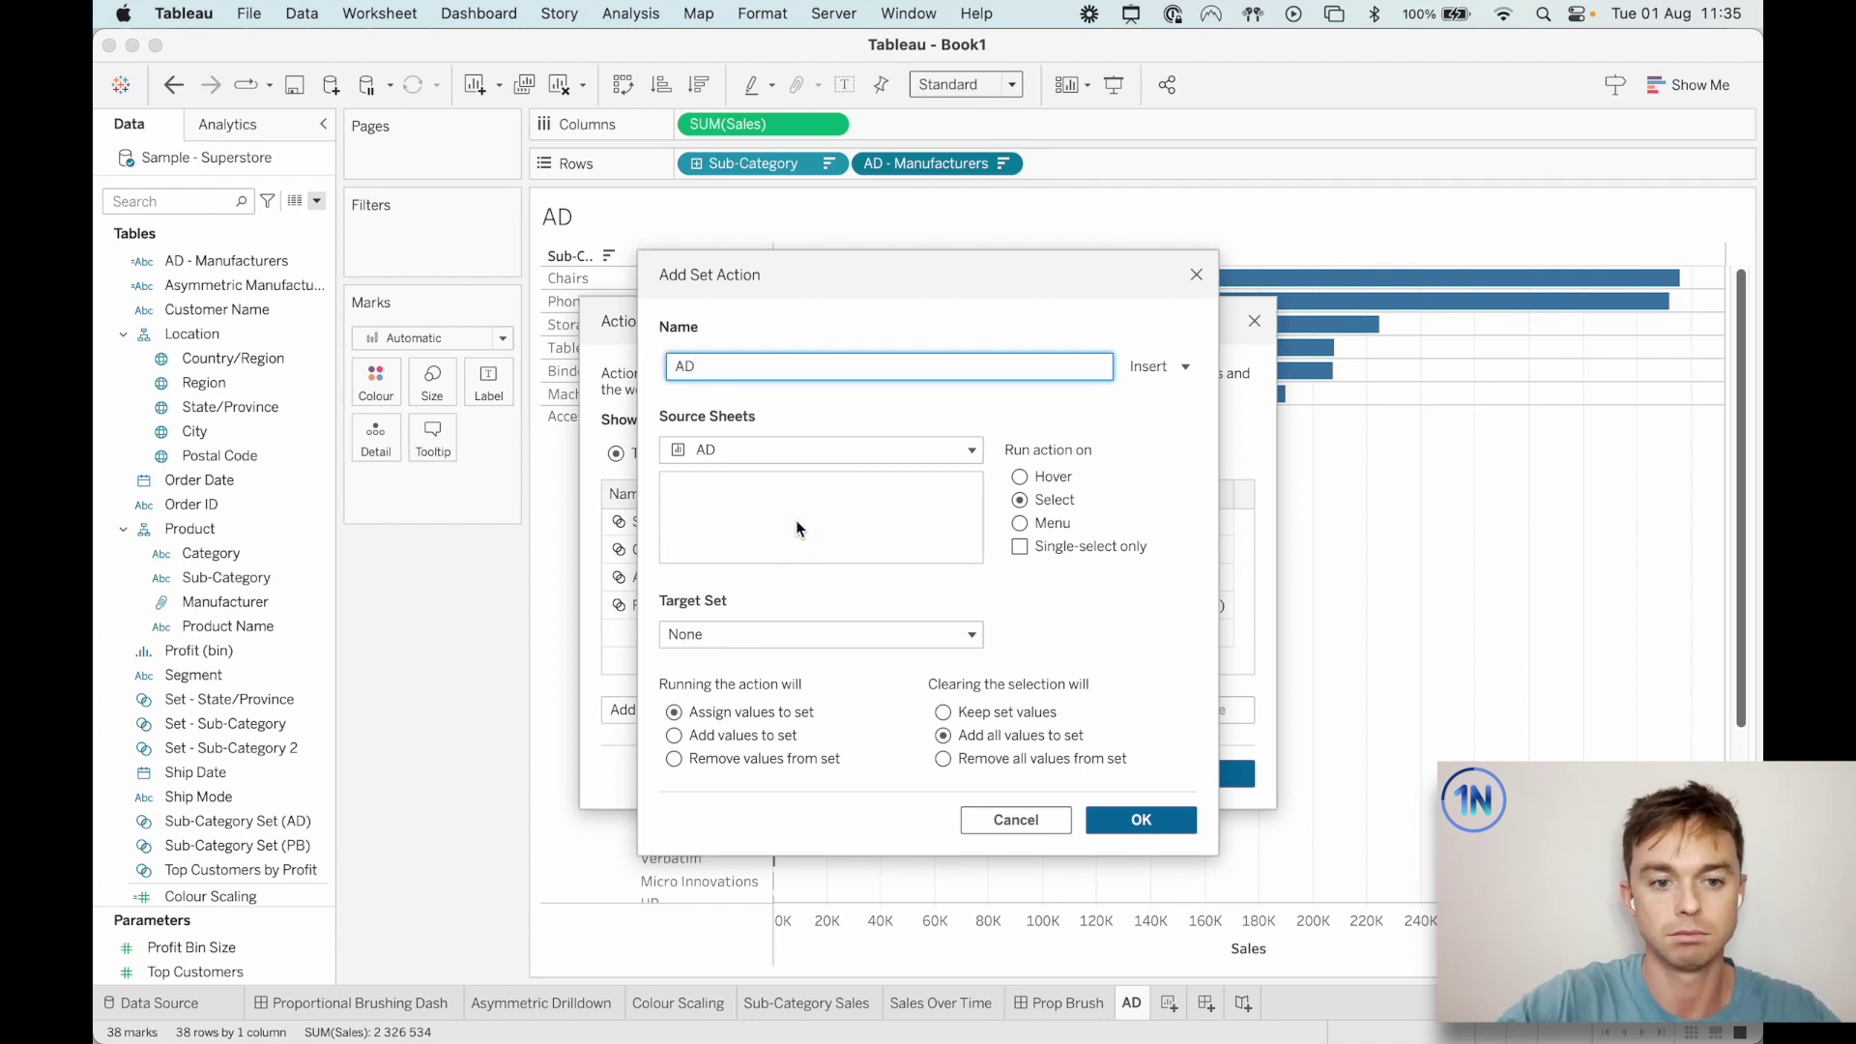
left_click(1078, 410)
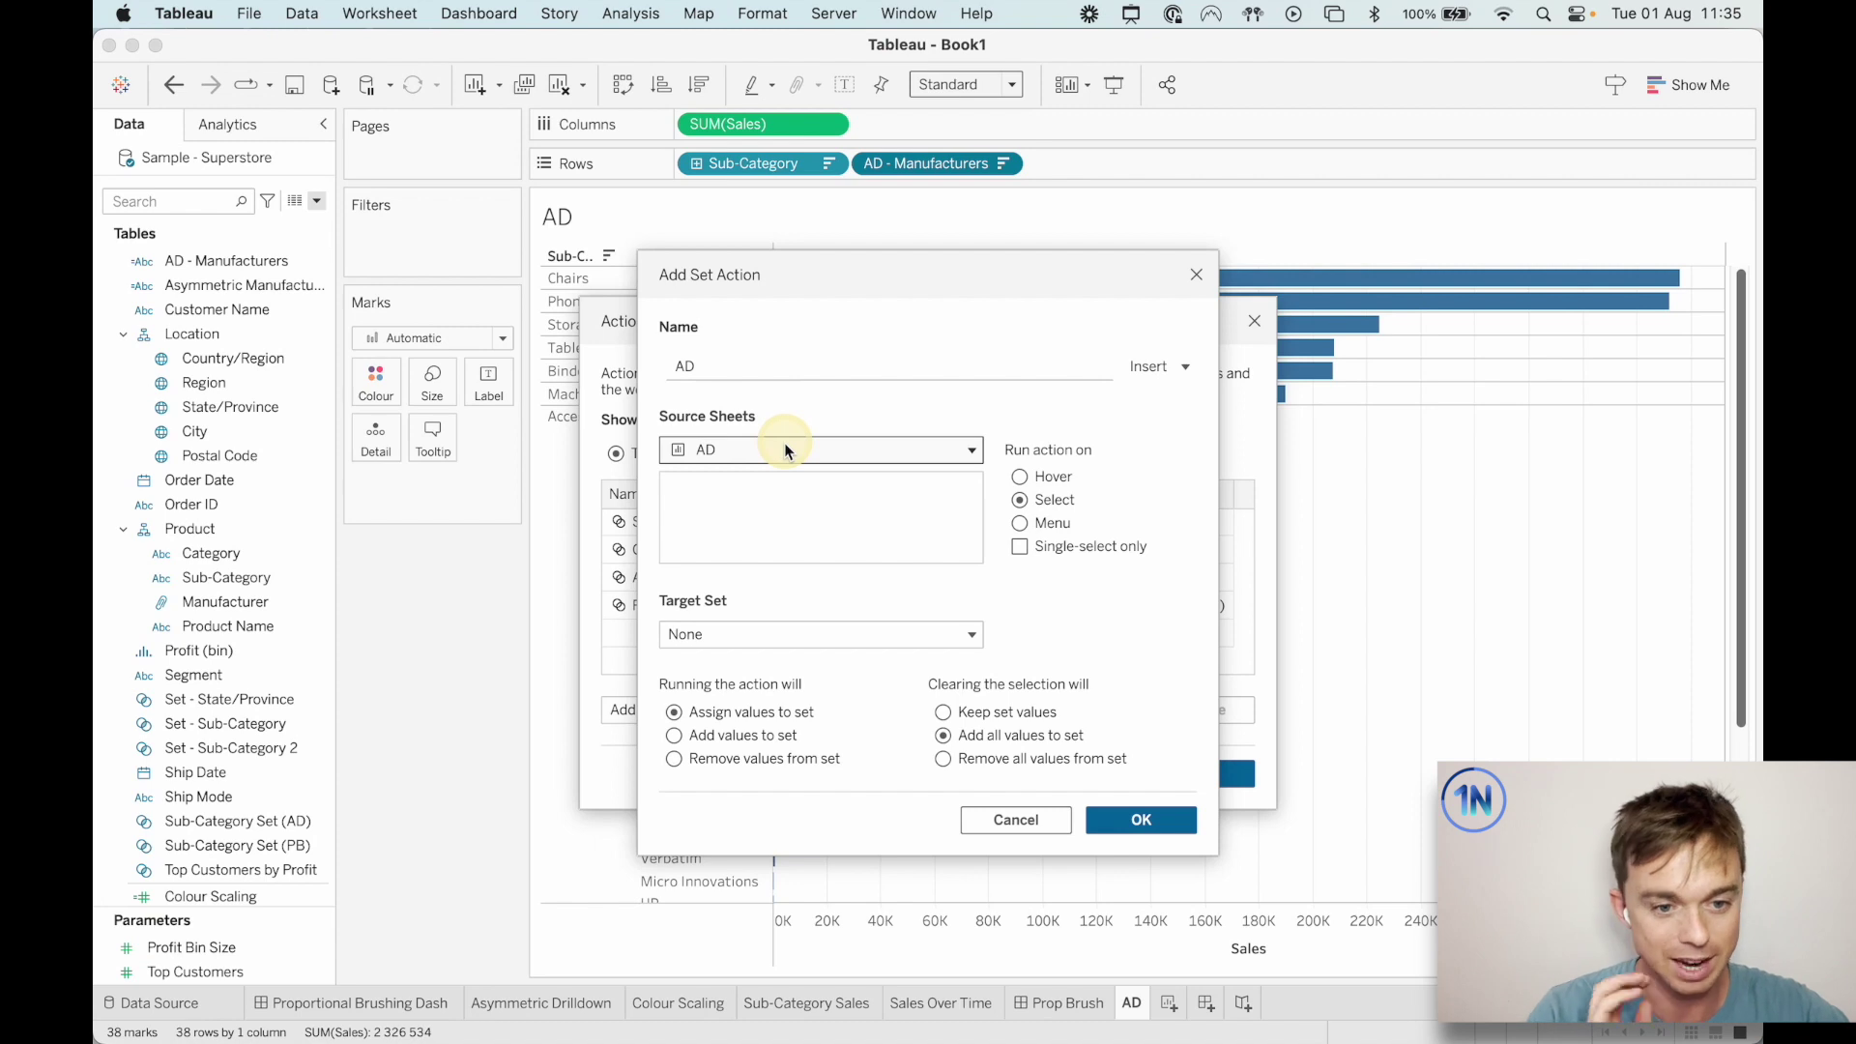
Target Sub-Category Set (AD) with the AD action, remove all values from the set when the selection clears, and save the action.
left_click(890, 634)
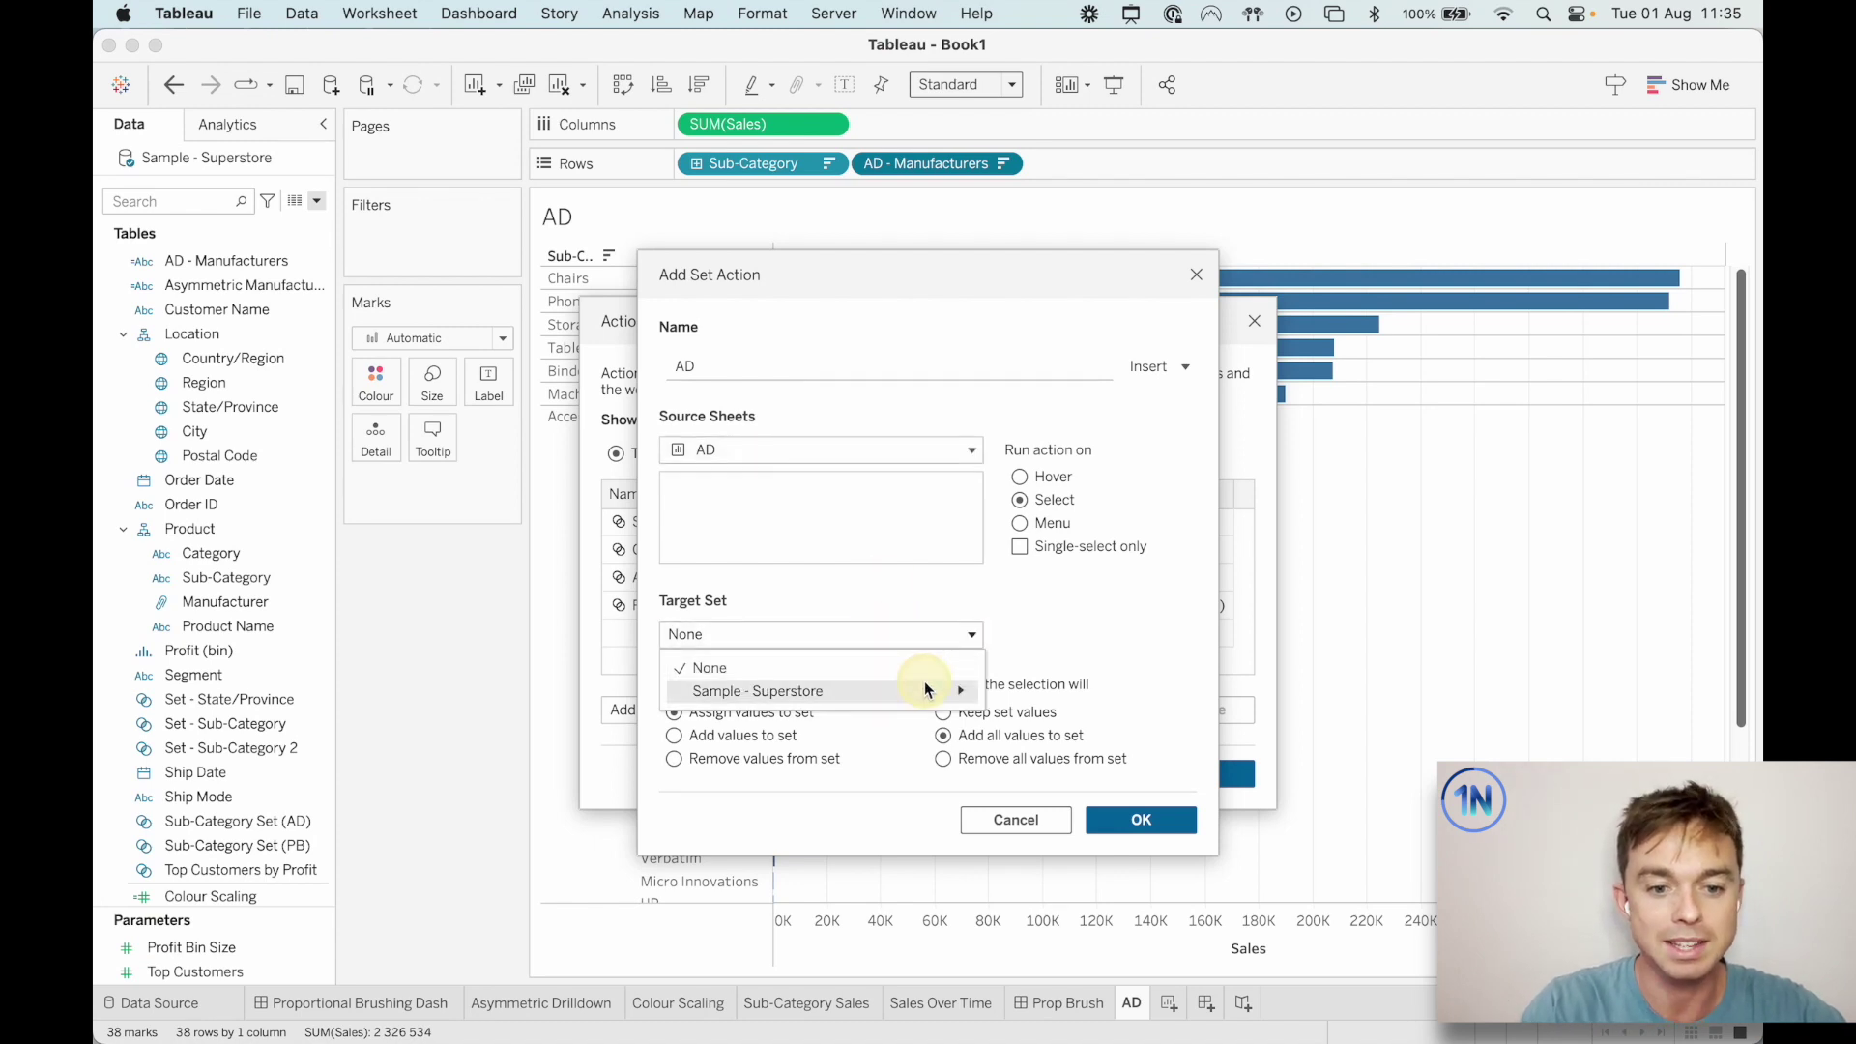
mouse_move(927, 692)
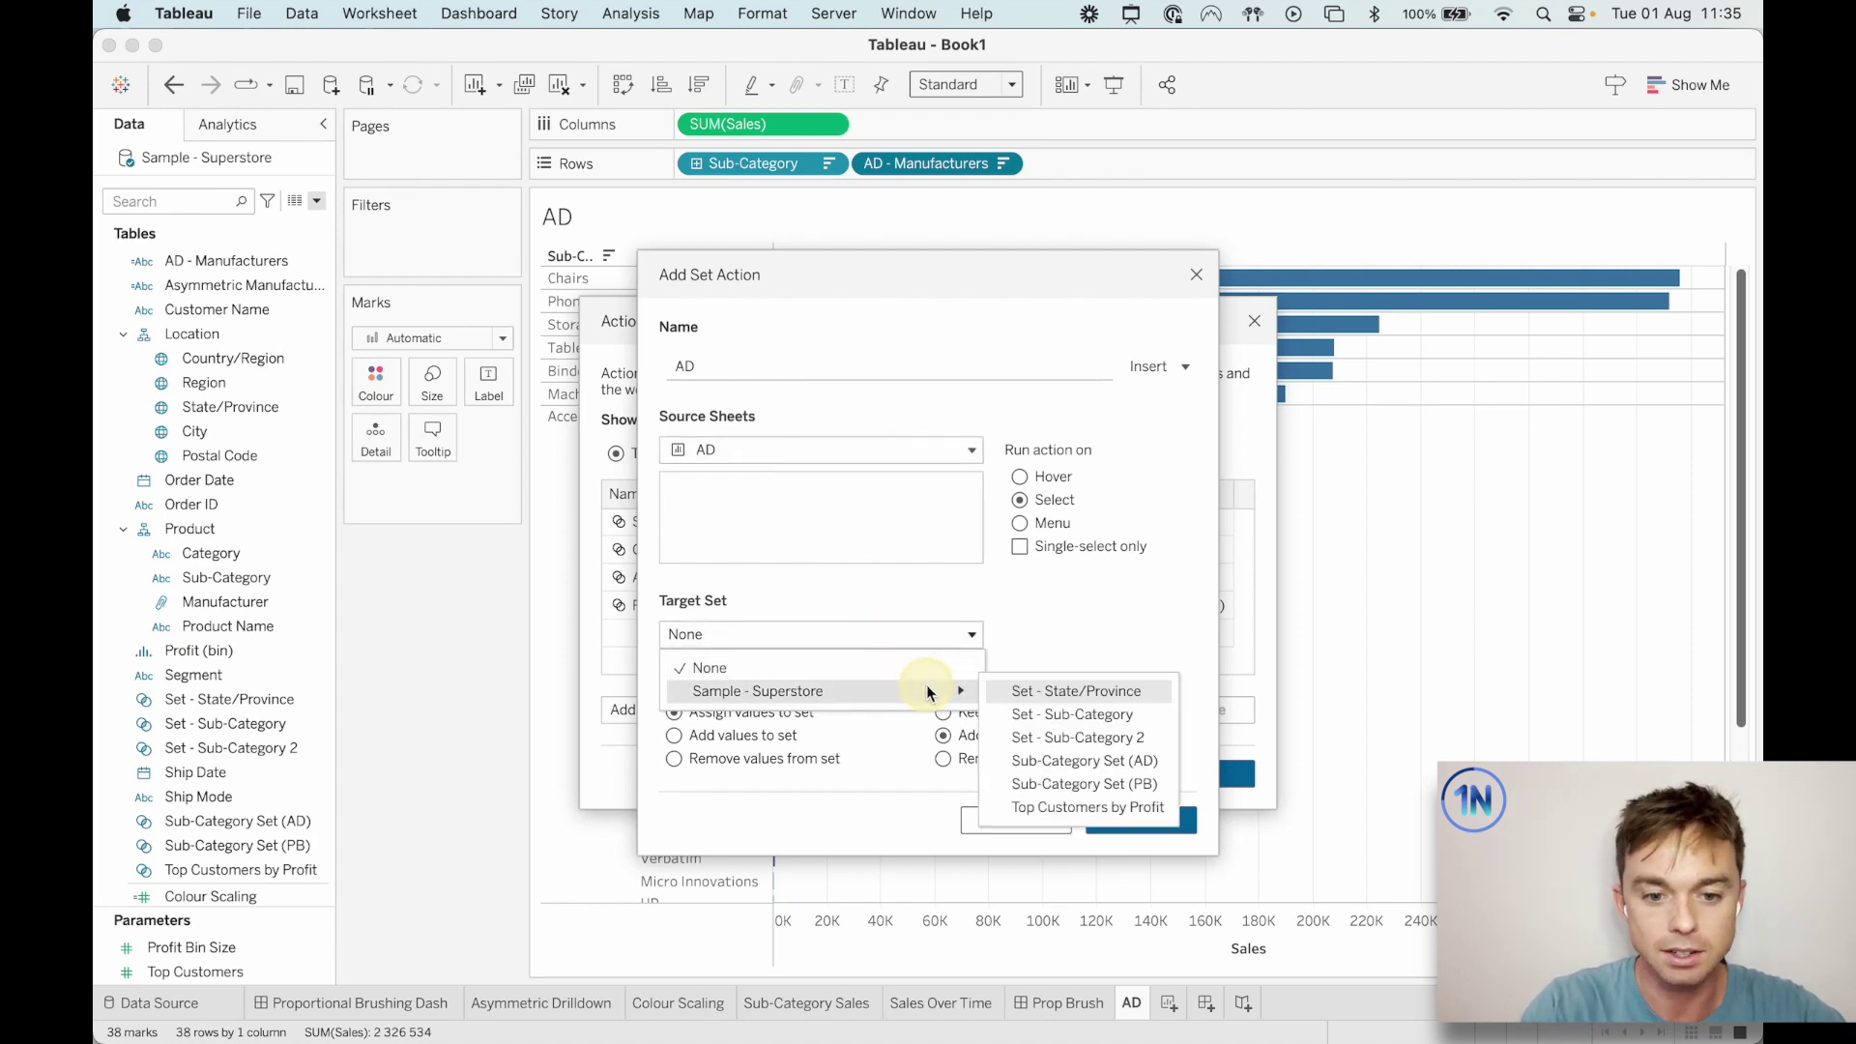
left_click(1148, 763)
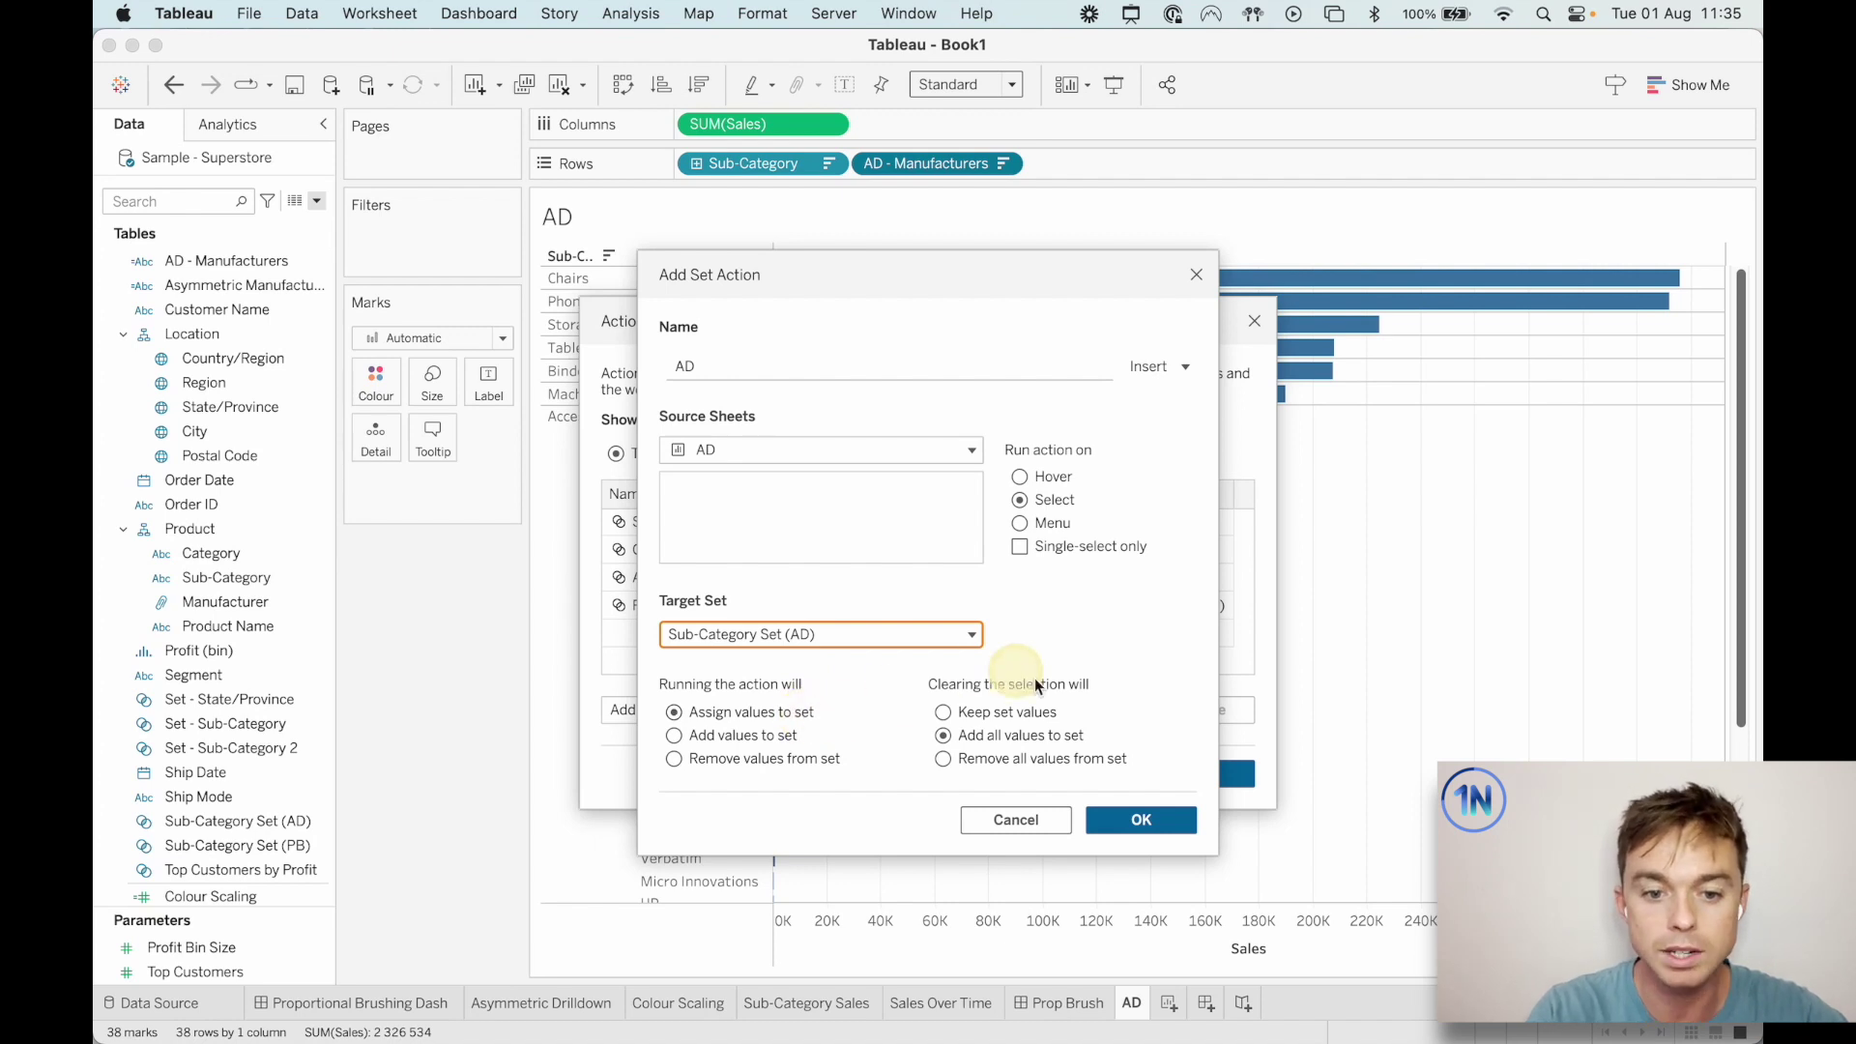
left_click(1063, 762)
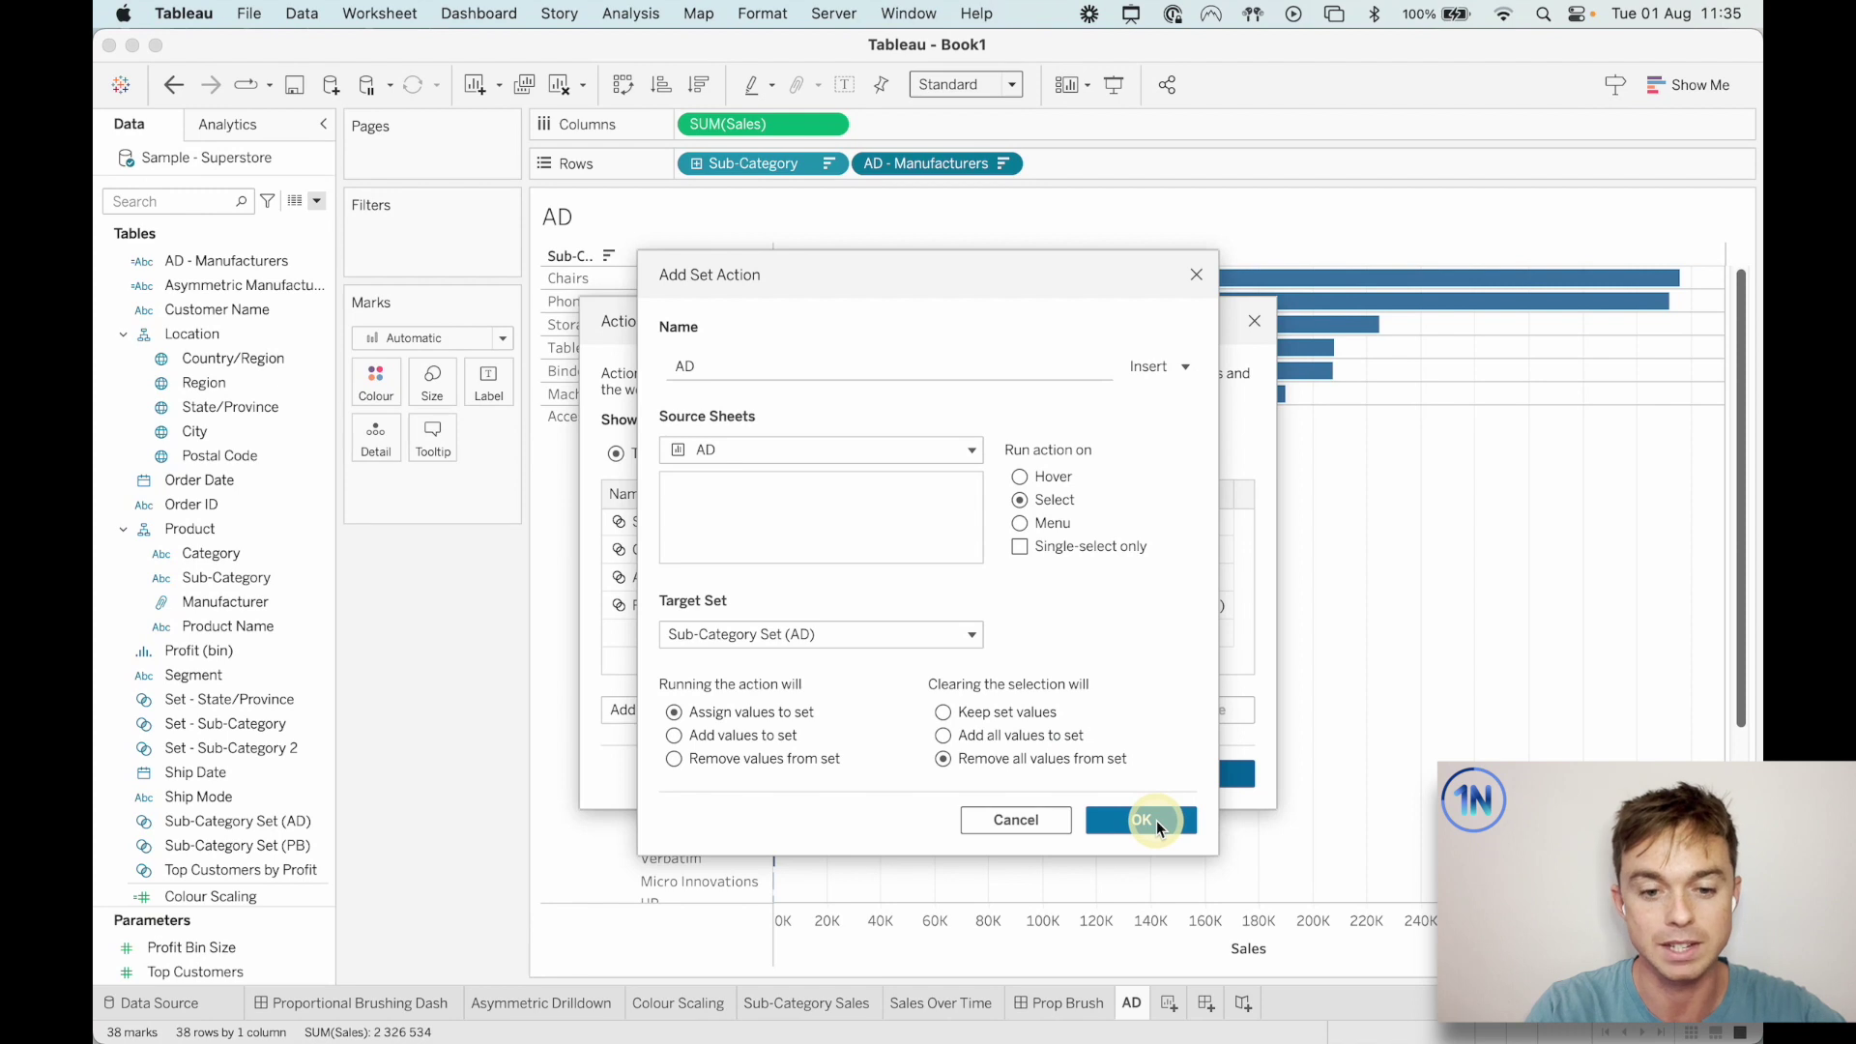
left_click(1157, 819)
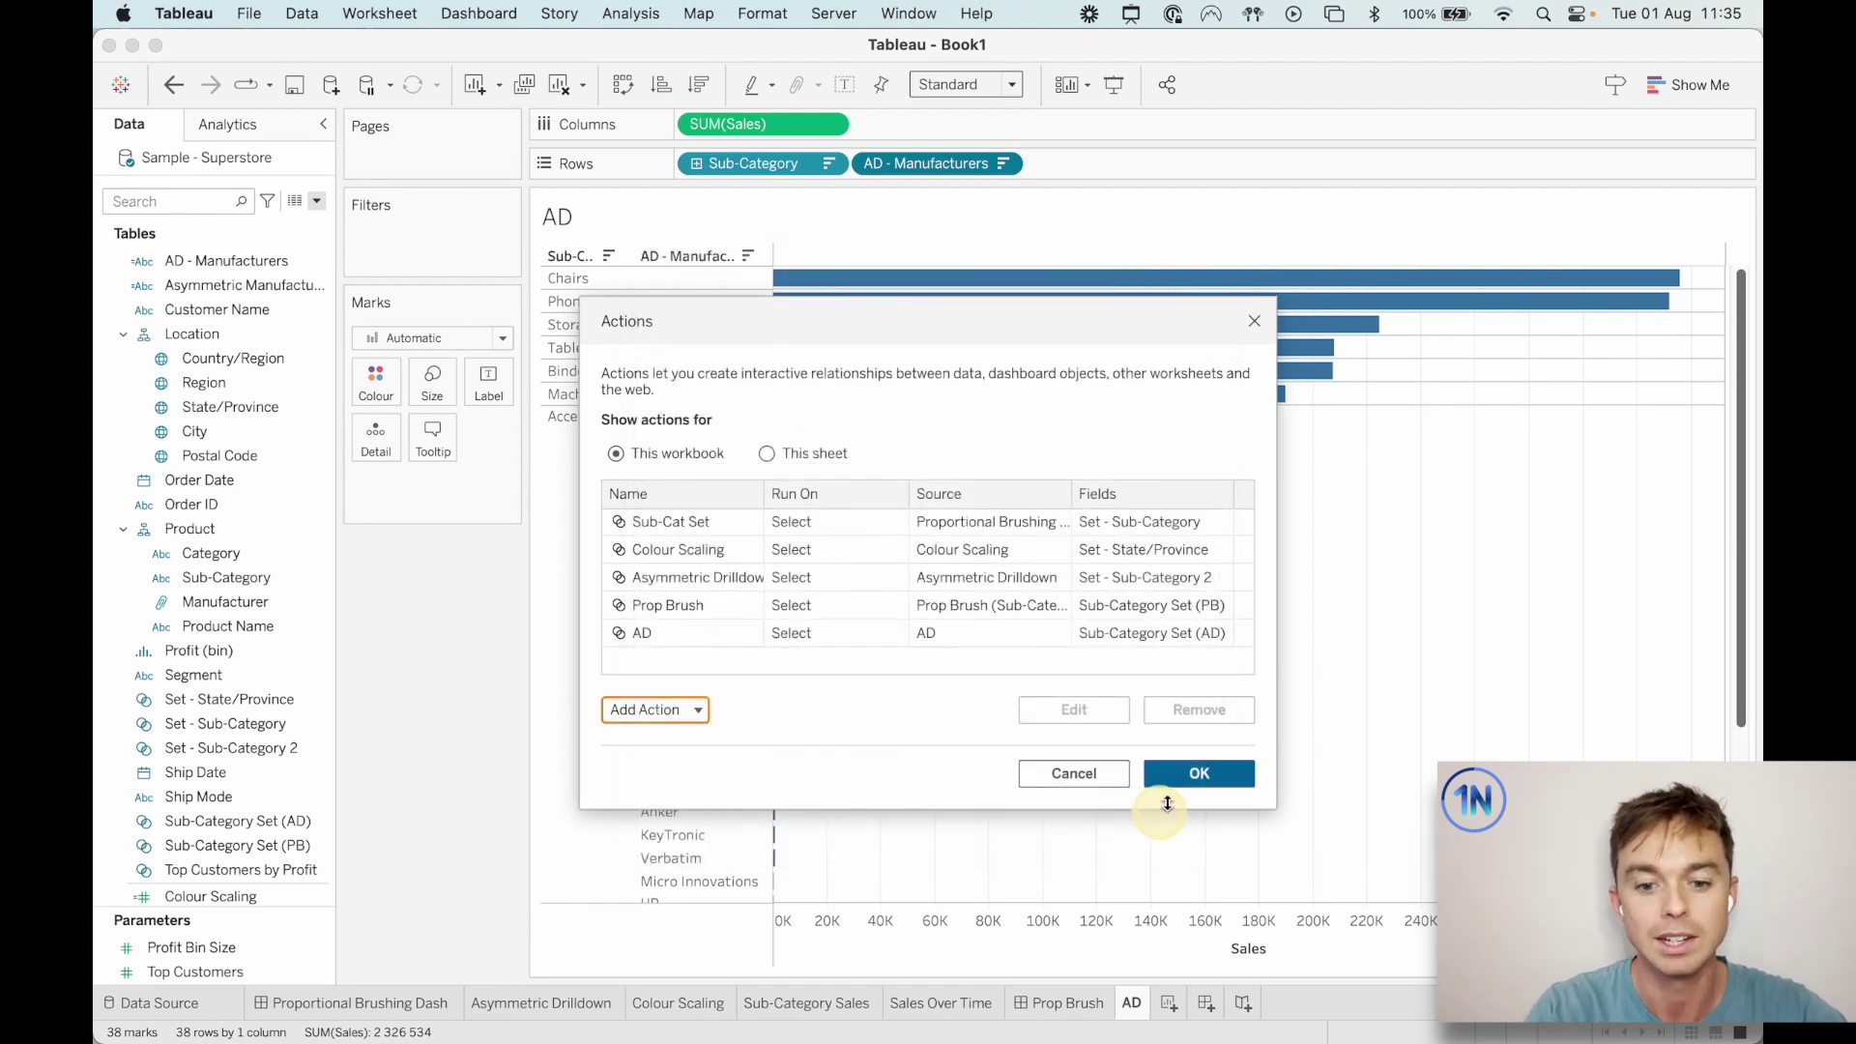
left_click(1189, 774)
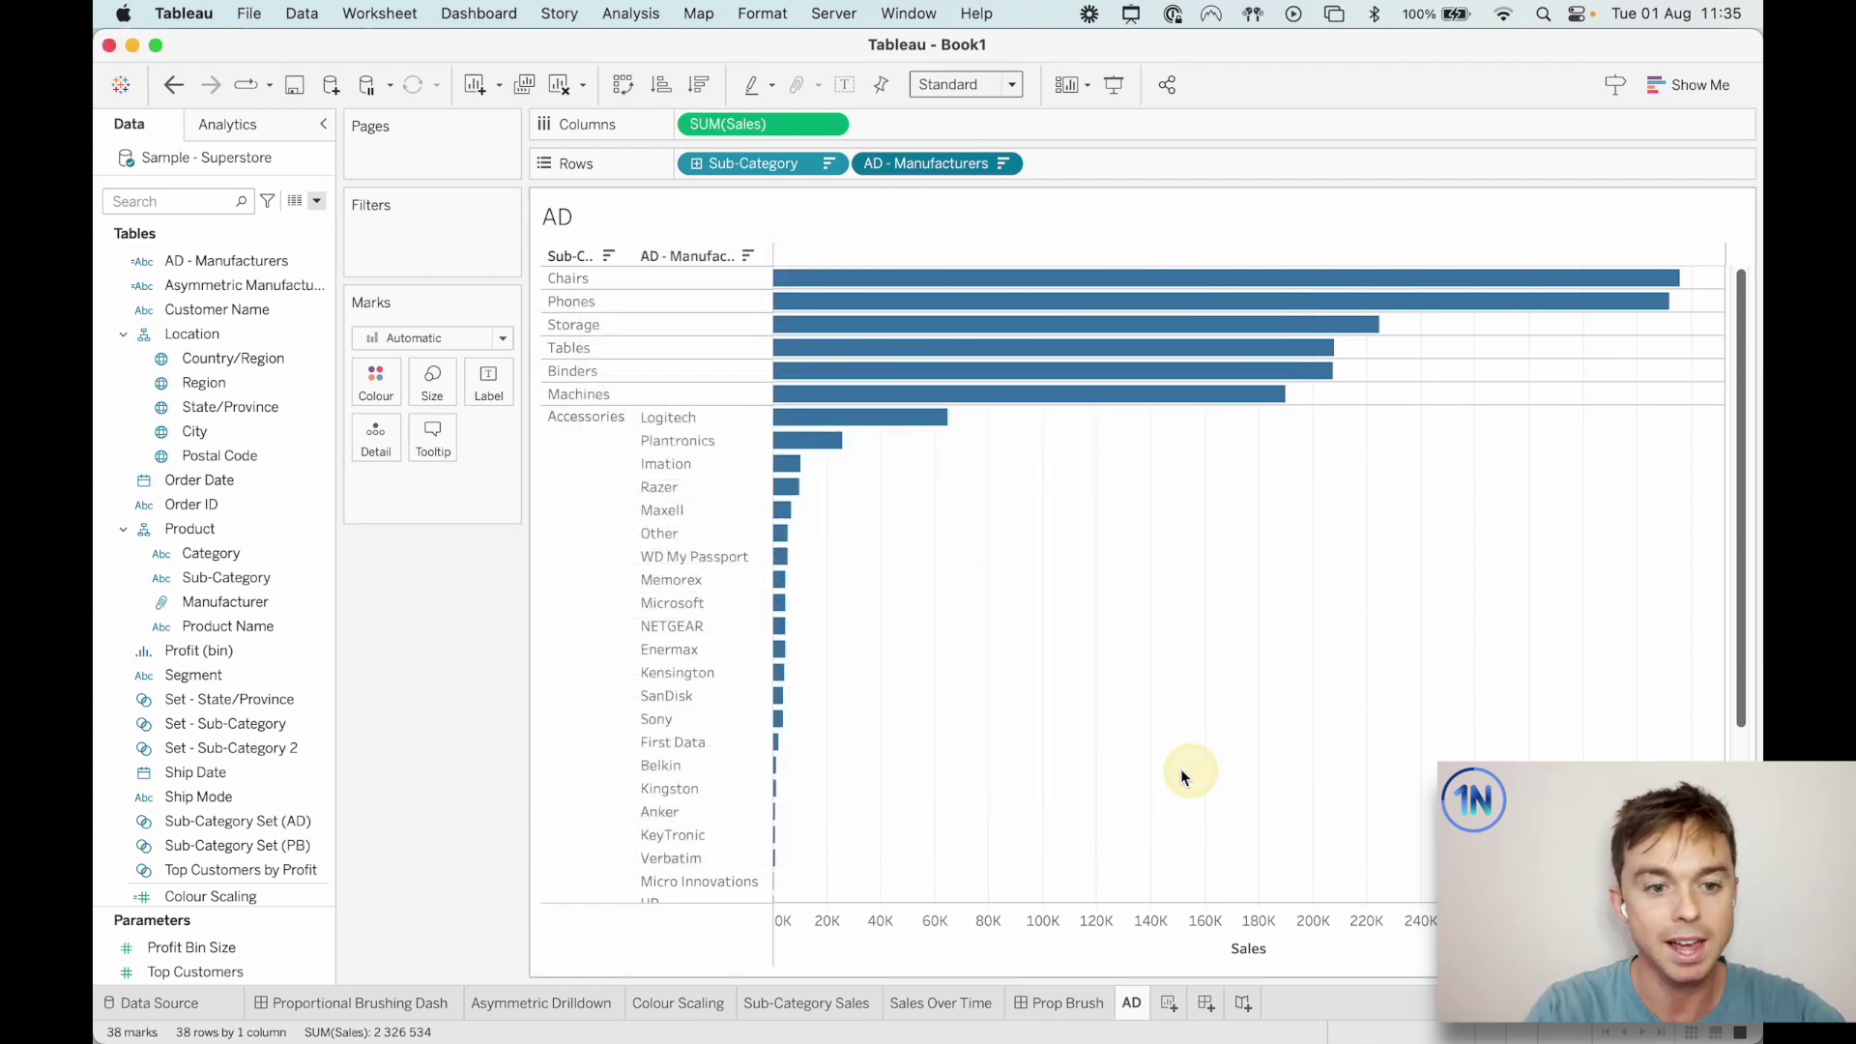
Test the drilldown by selecting Machines, Storage and Supplies in the Sub-Category column, and clear the selection.
left_click(583, 394)
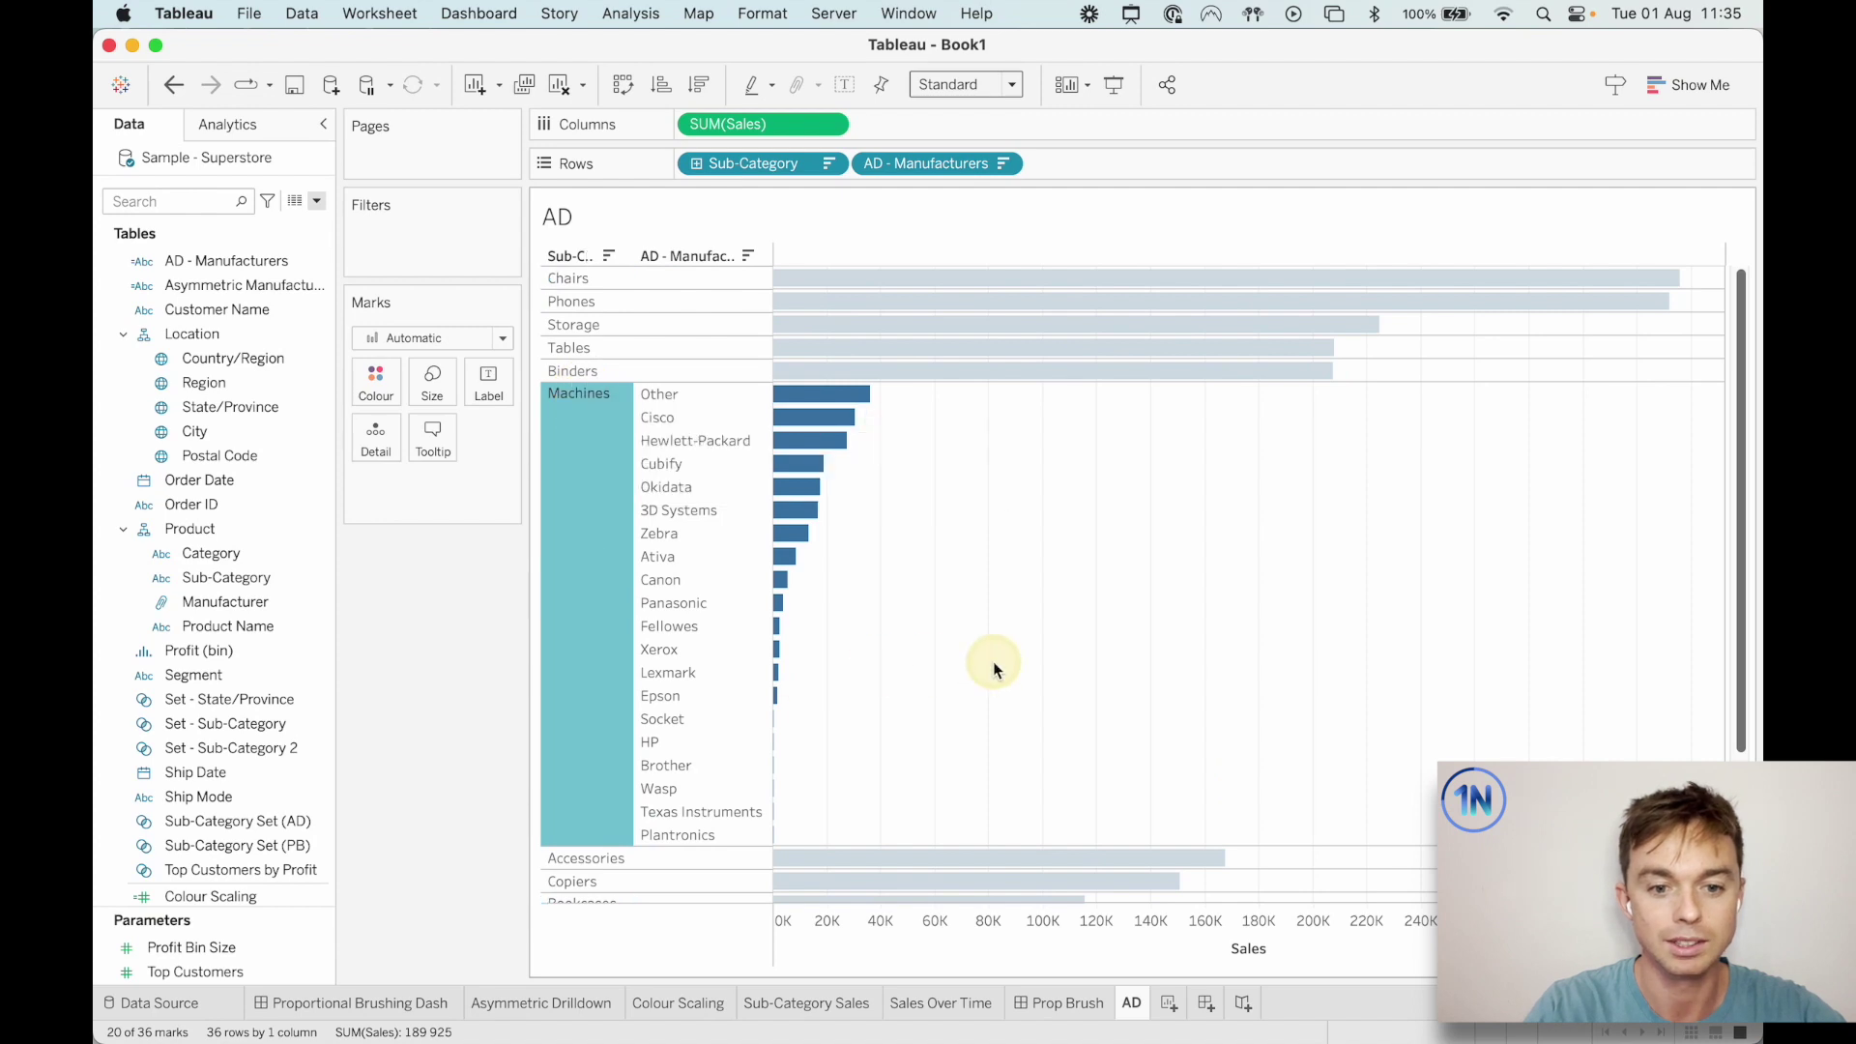
scroll(994, 661, "down", 5)
scroll(994, 662, "up", 5)
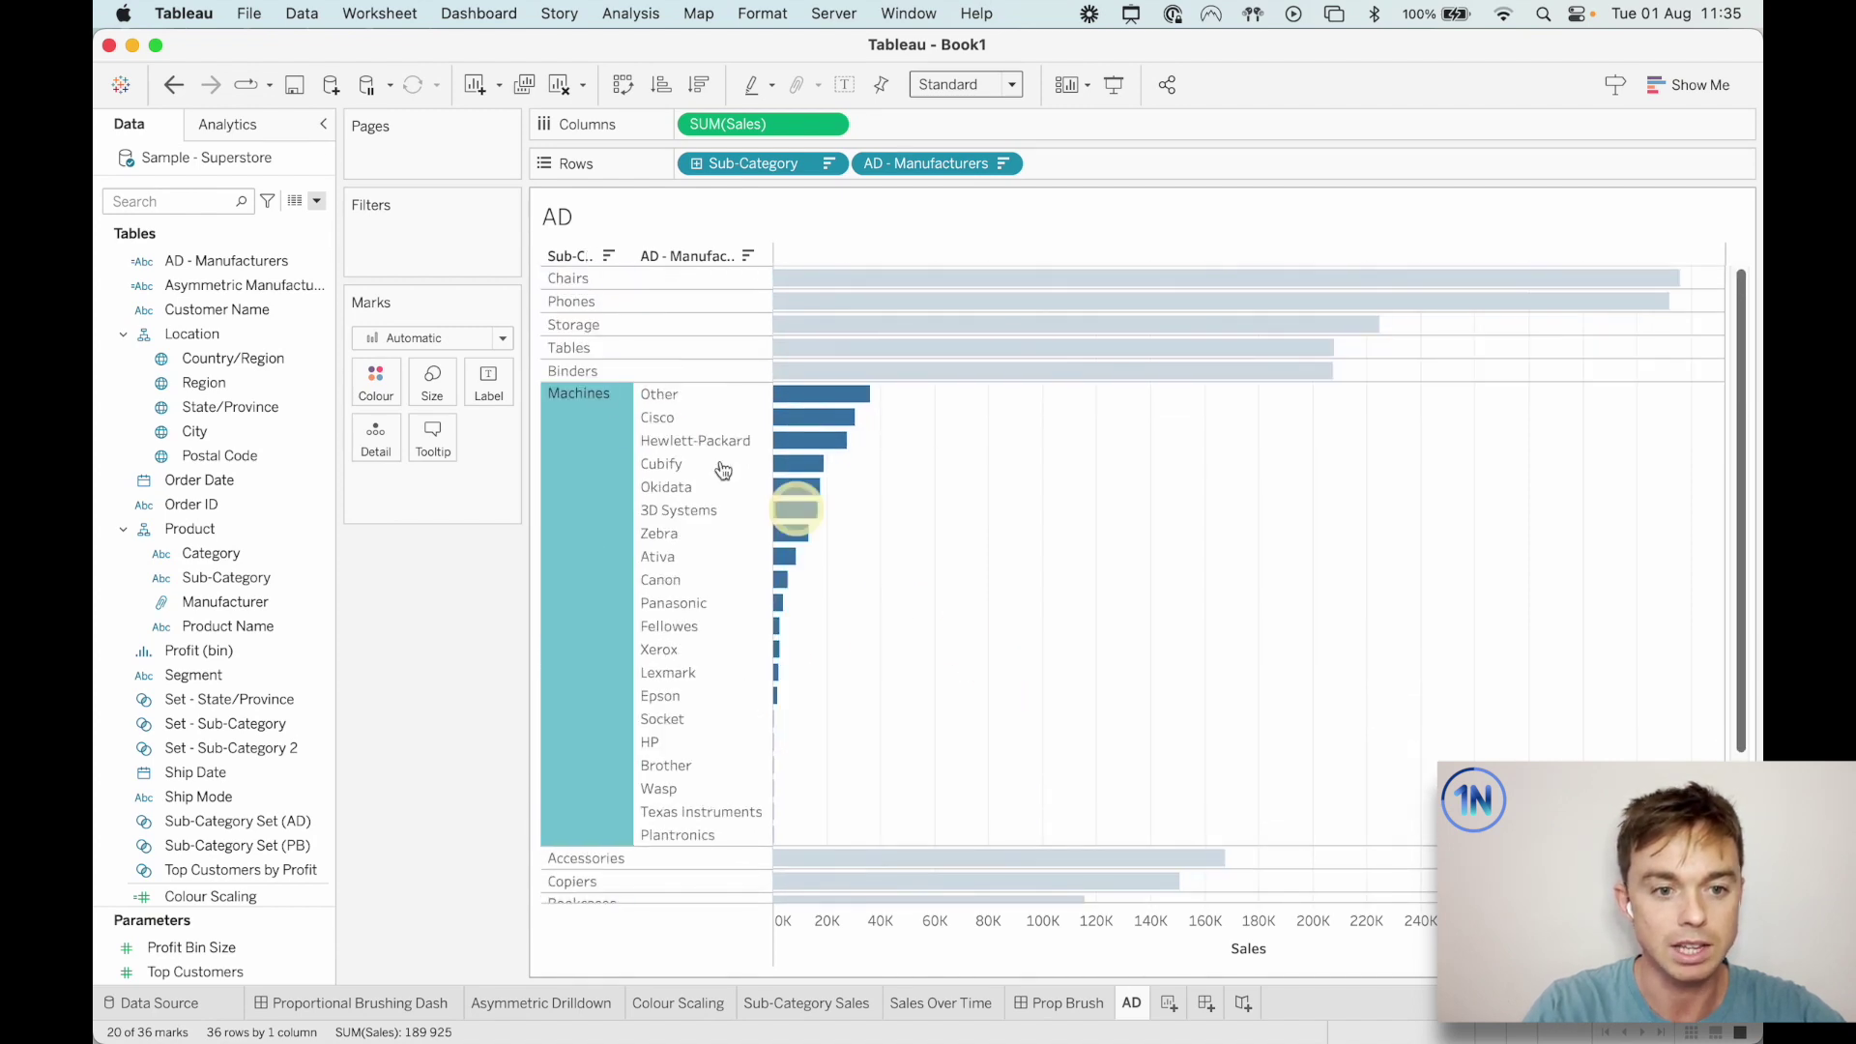
left_click(586, 336)
scroll(1228, 595, "down", 5)
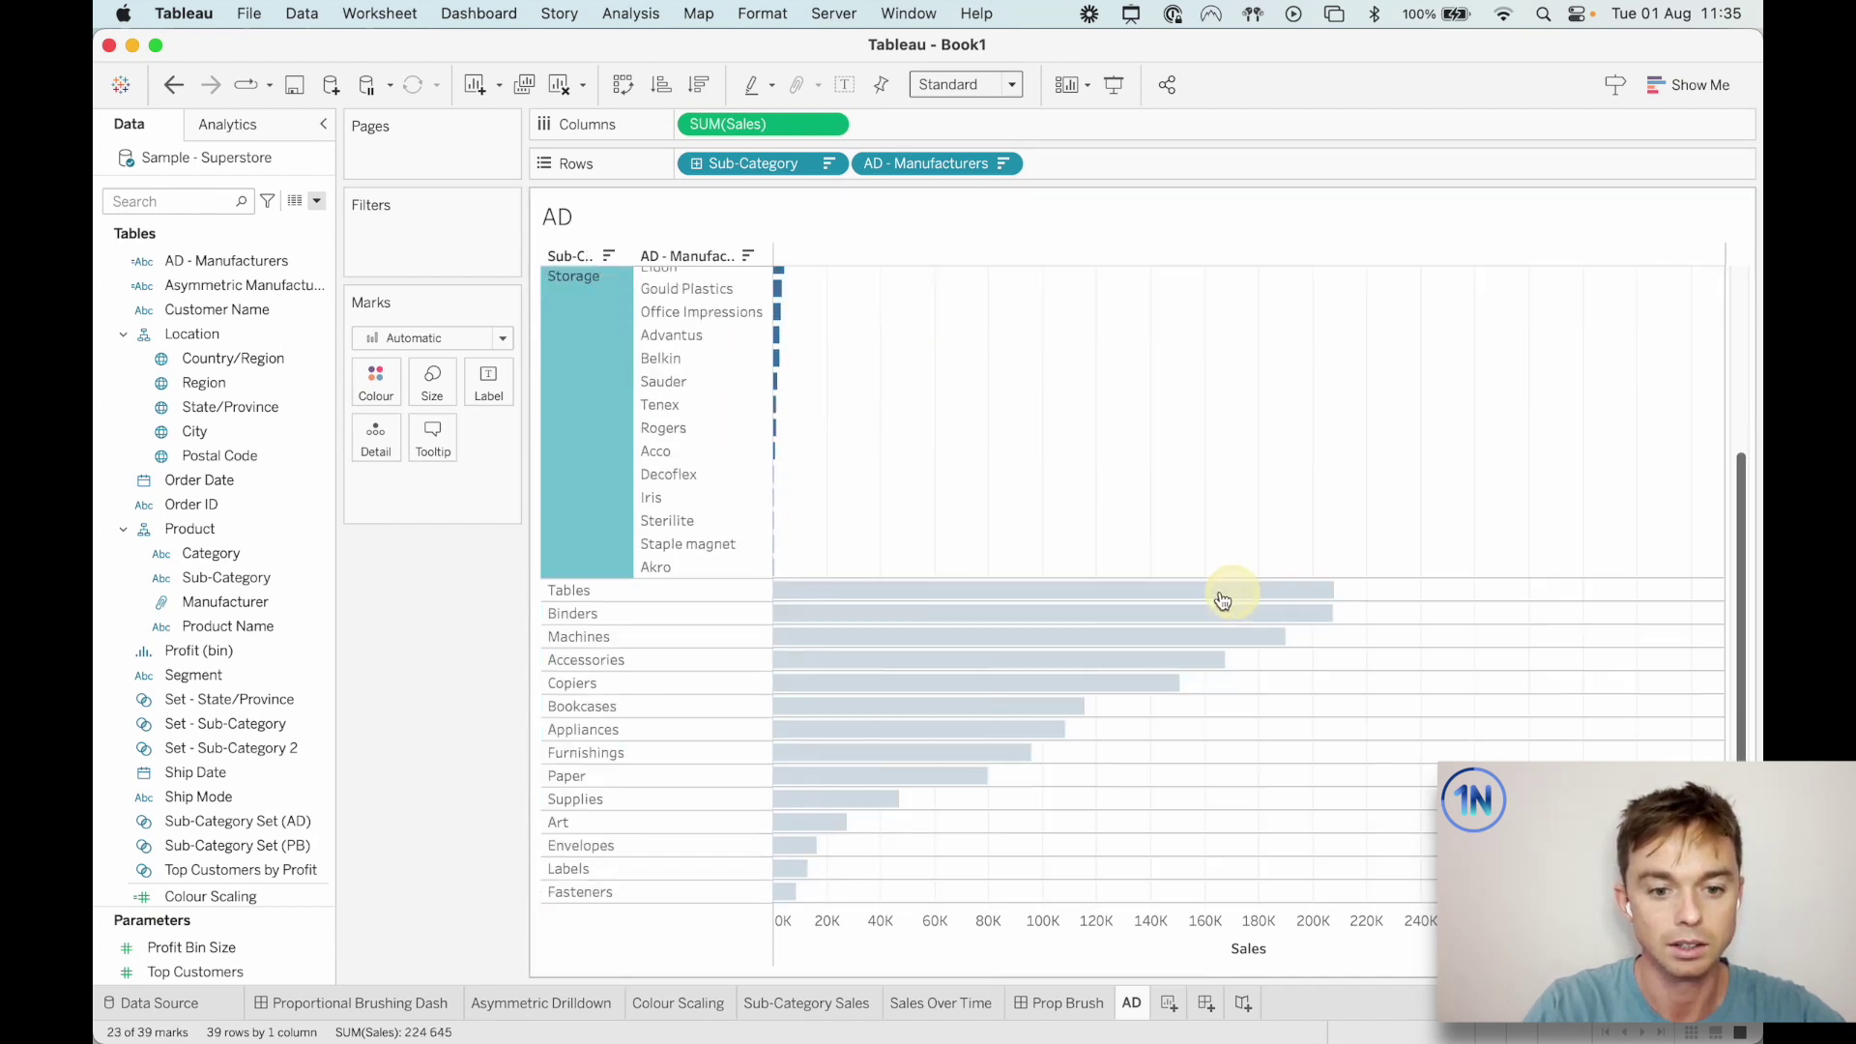
left_click(603, 799)
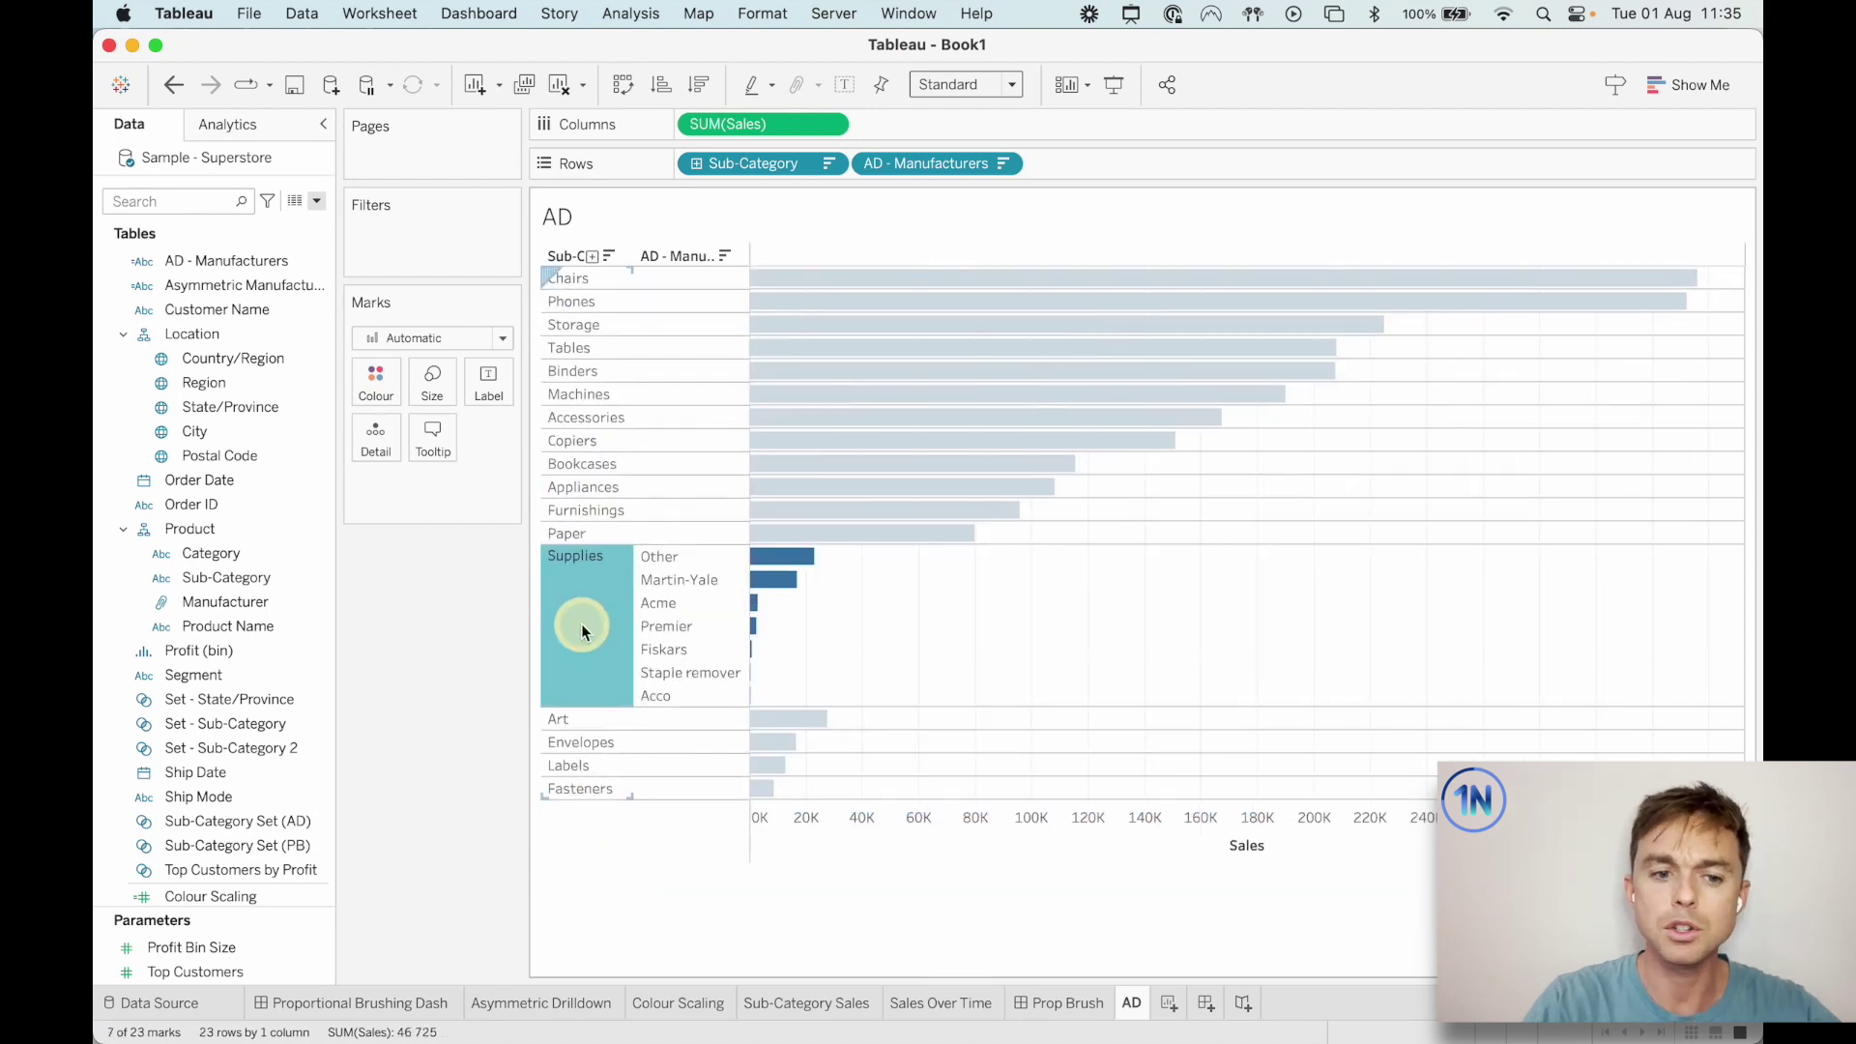
left_click(583, 630)
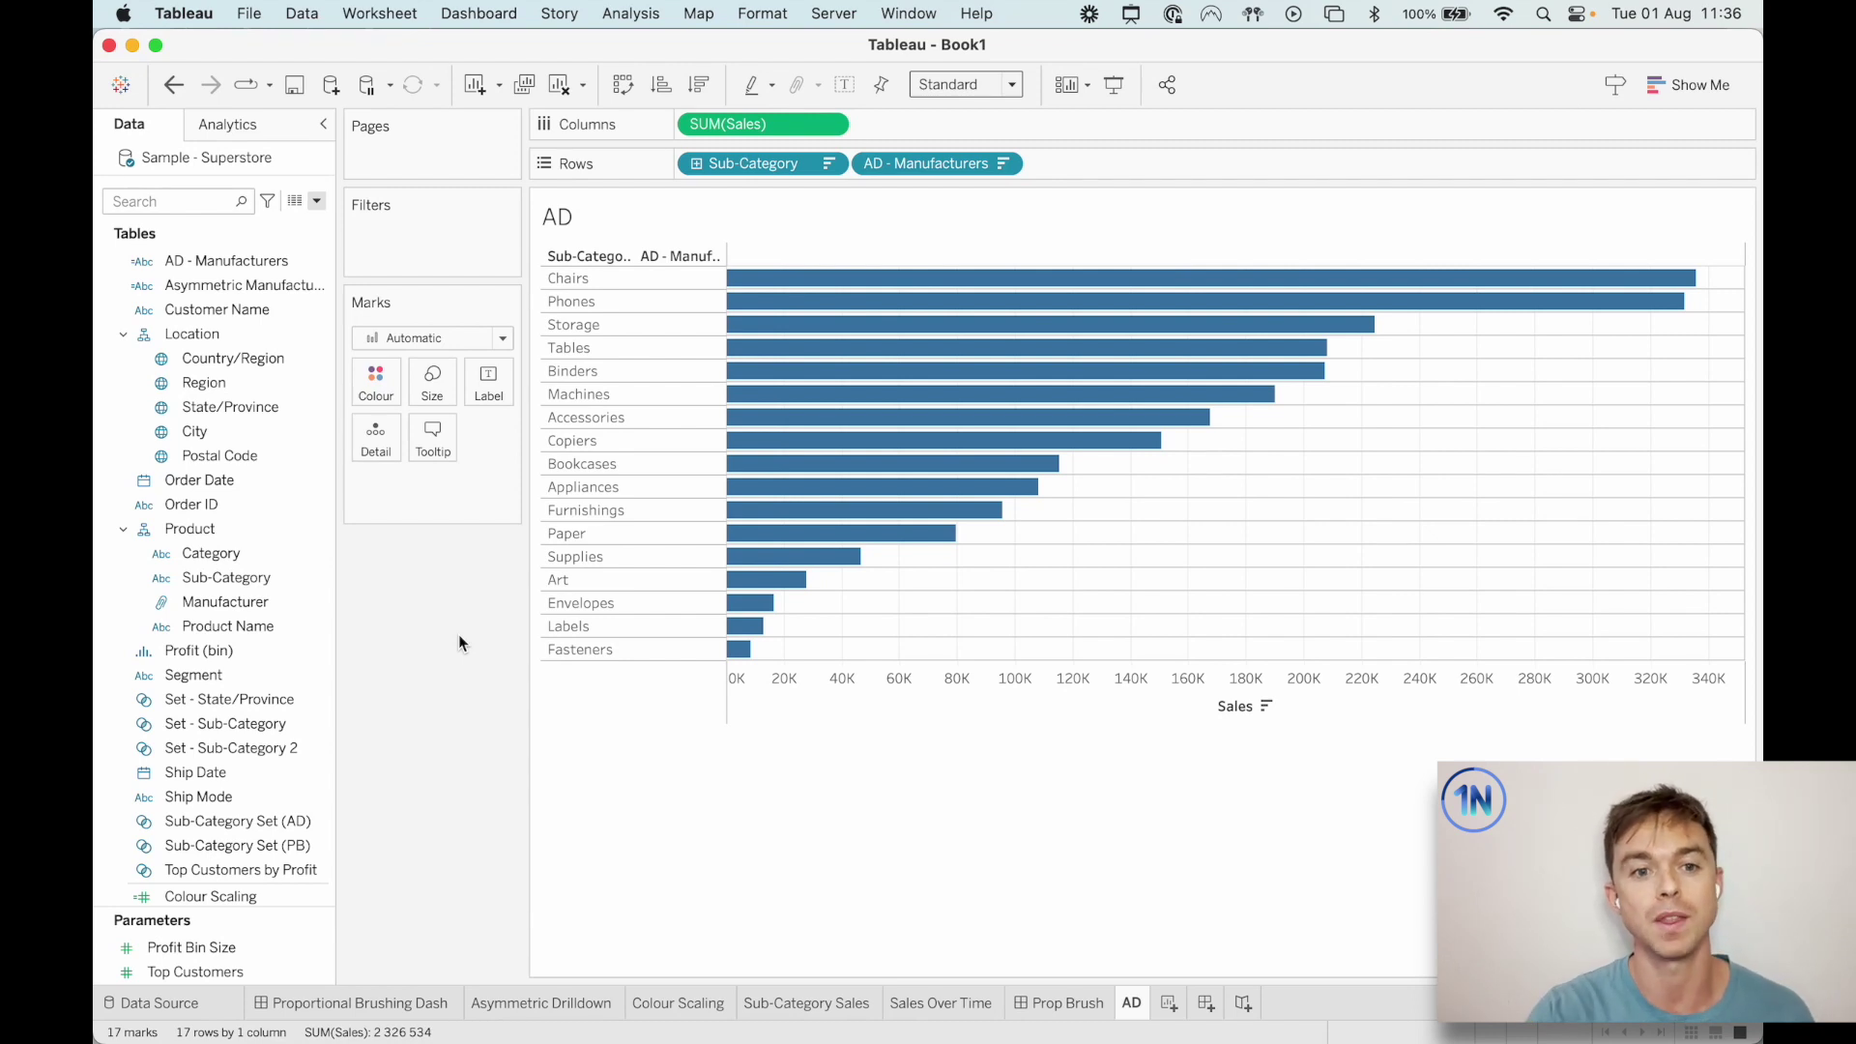
Test the drilldown by selecting Binders alone, and Storage together with Phones, in the Sub-Category column, and clear each selection.
left_click_drag(198, 553, 442, 564)
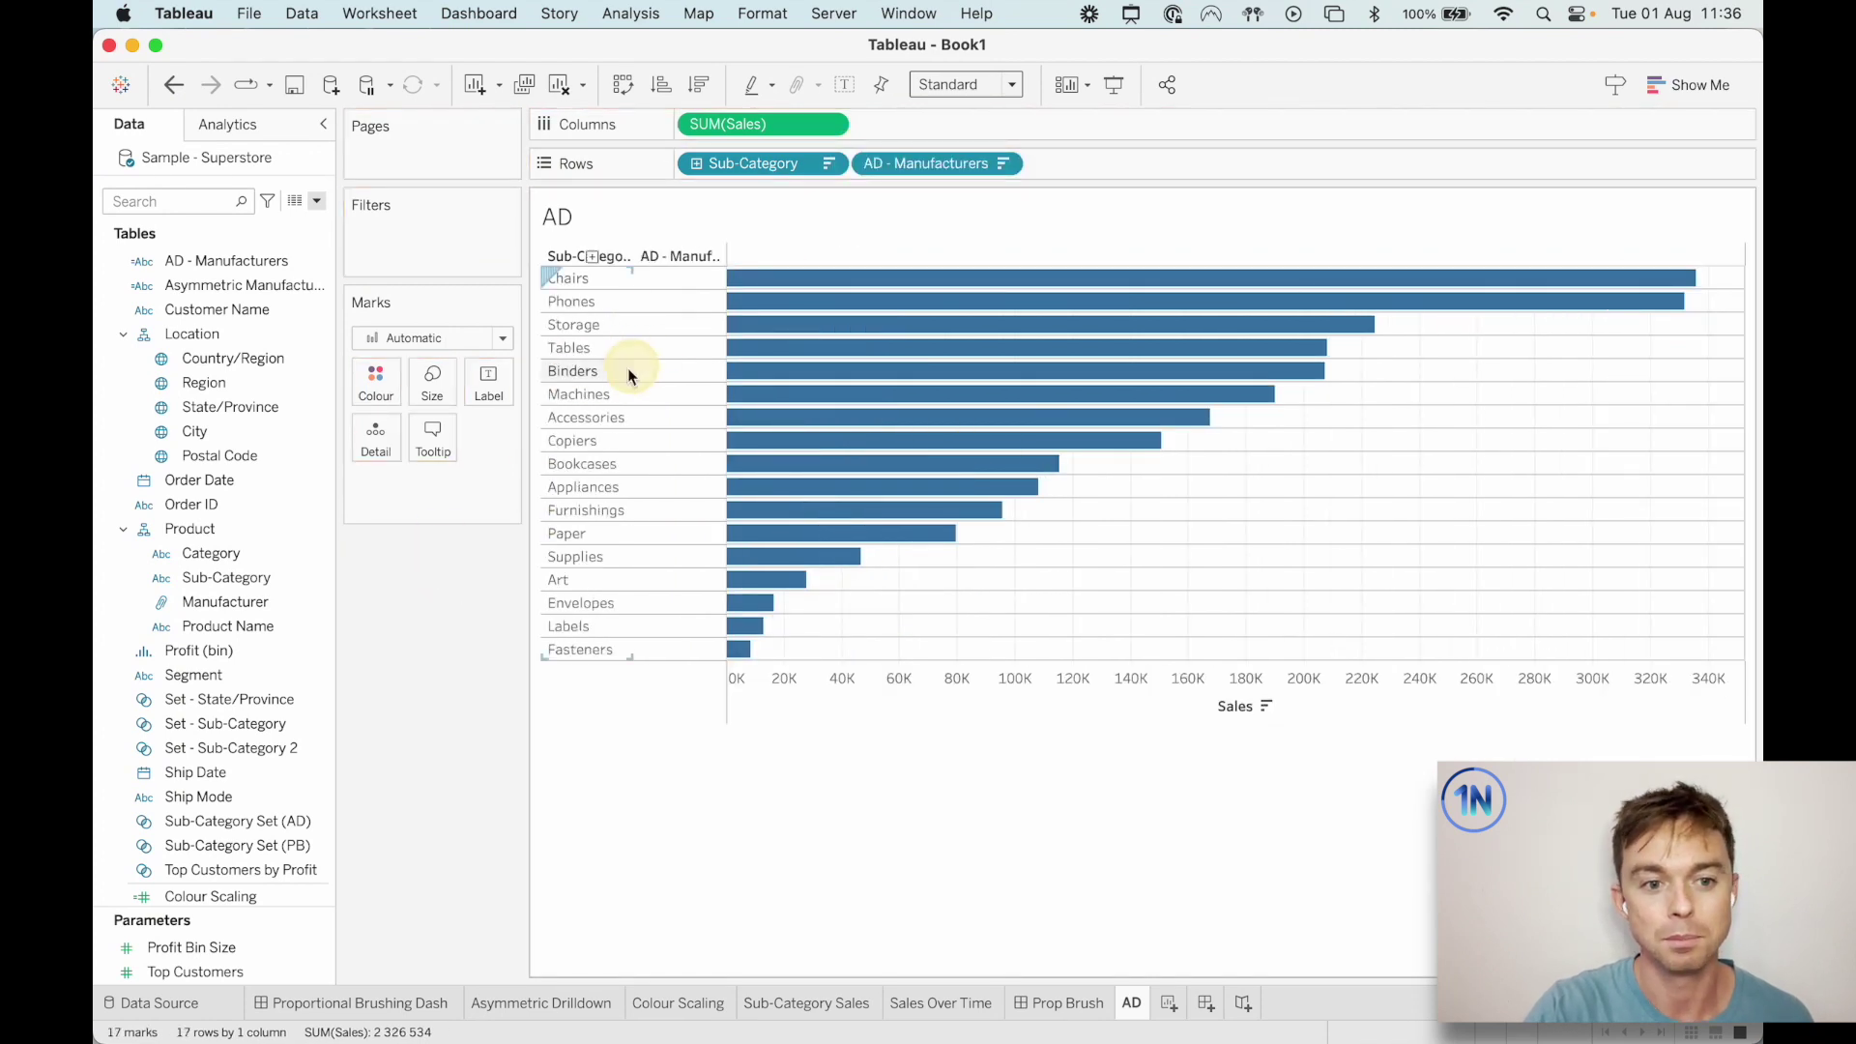
left_click(584, 373)
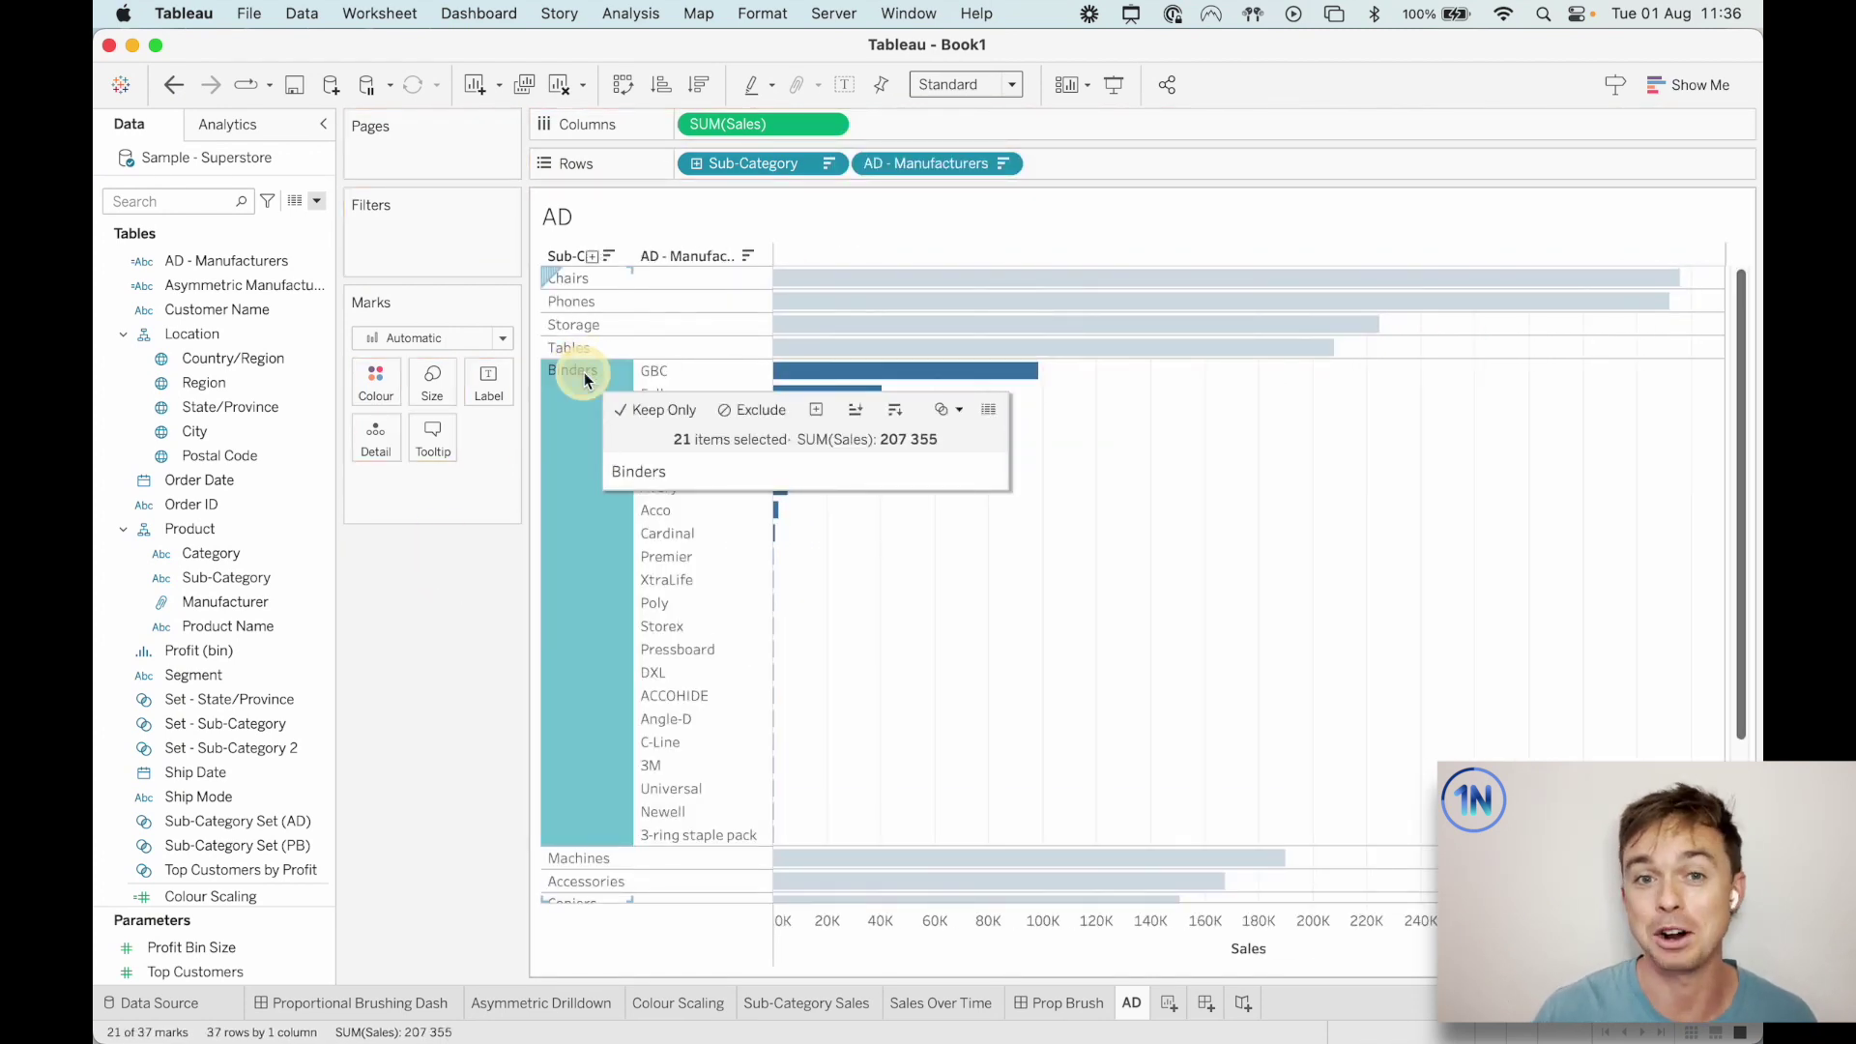
left_click(584, 373)
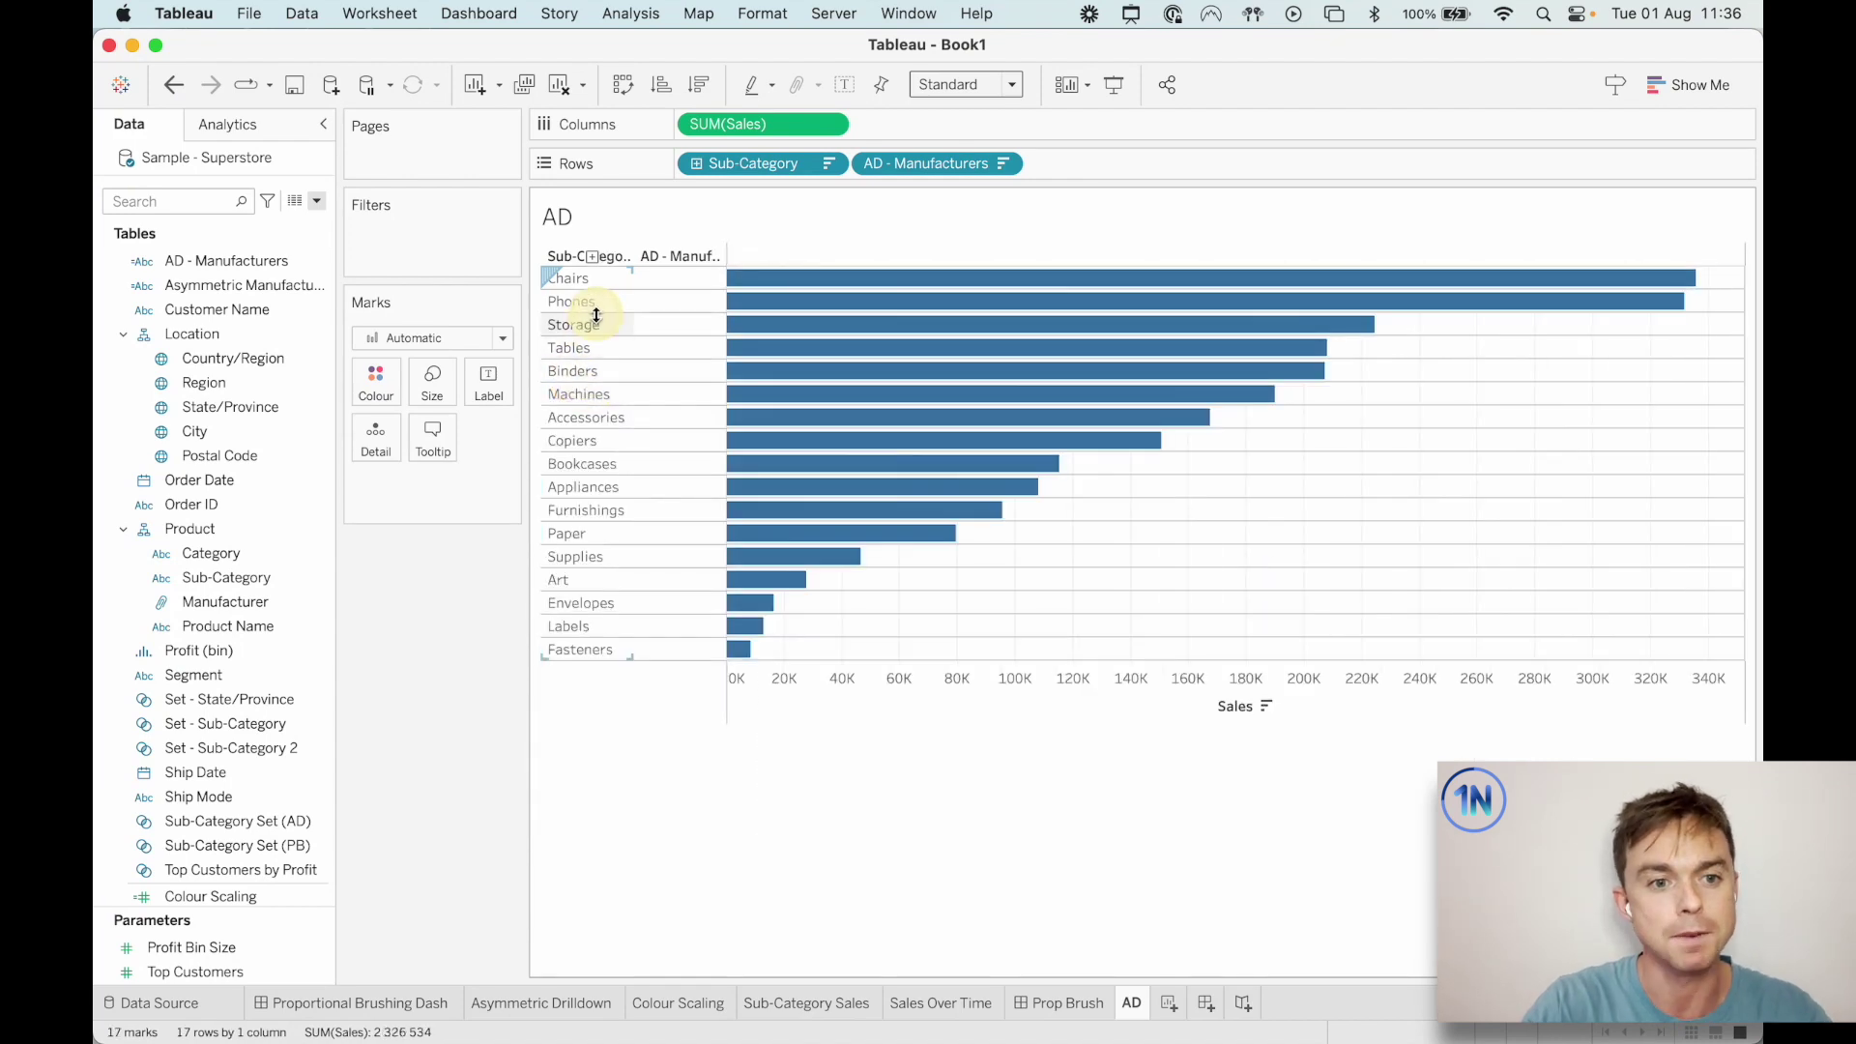
left_click(592, 323)
left_click(584, 847)
left_click(584, 833)
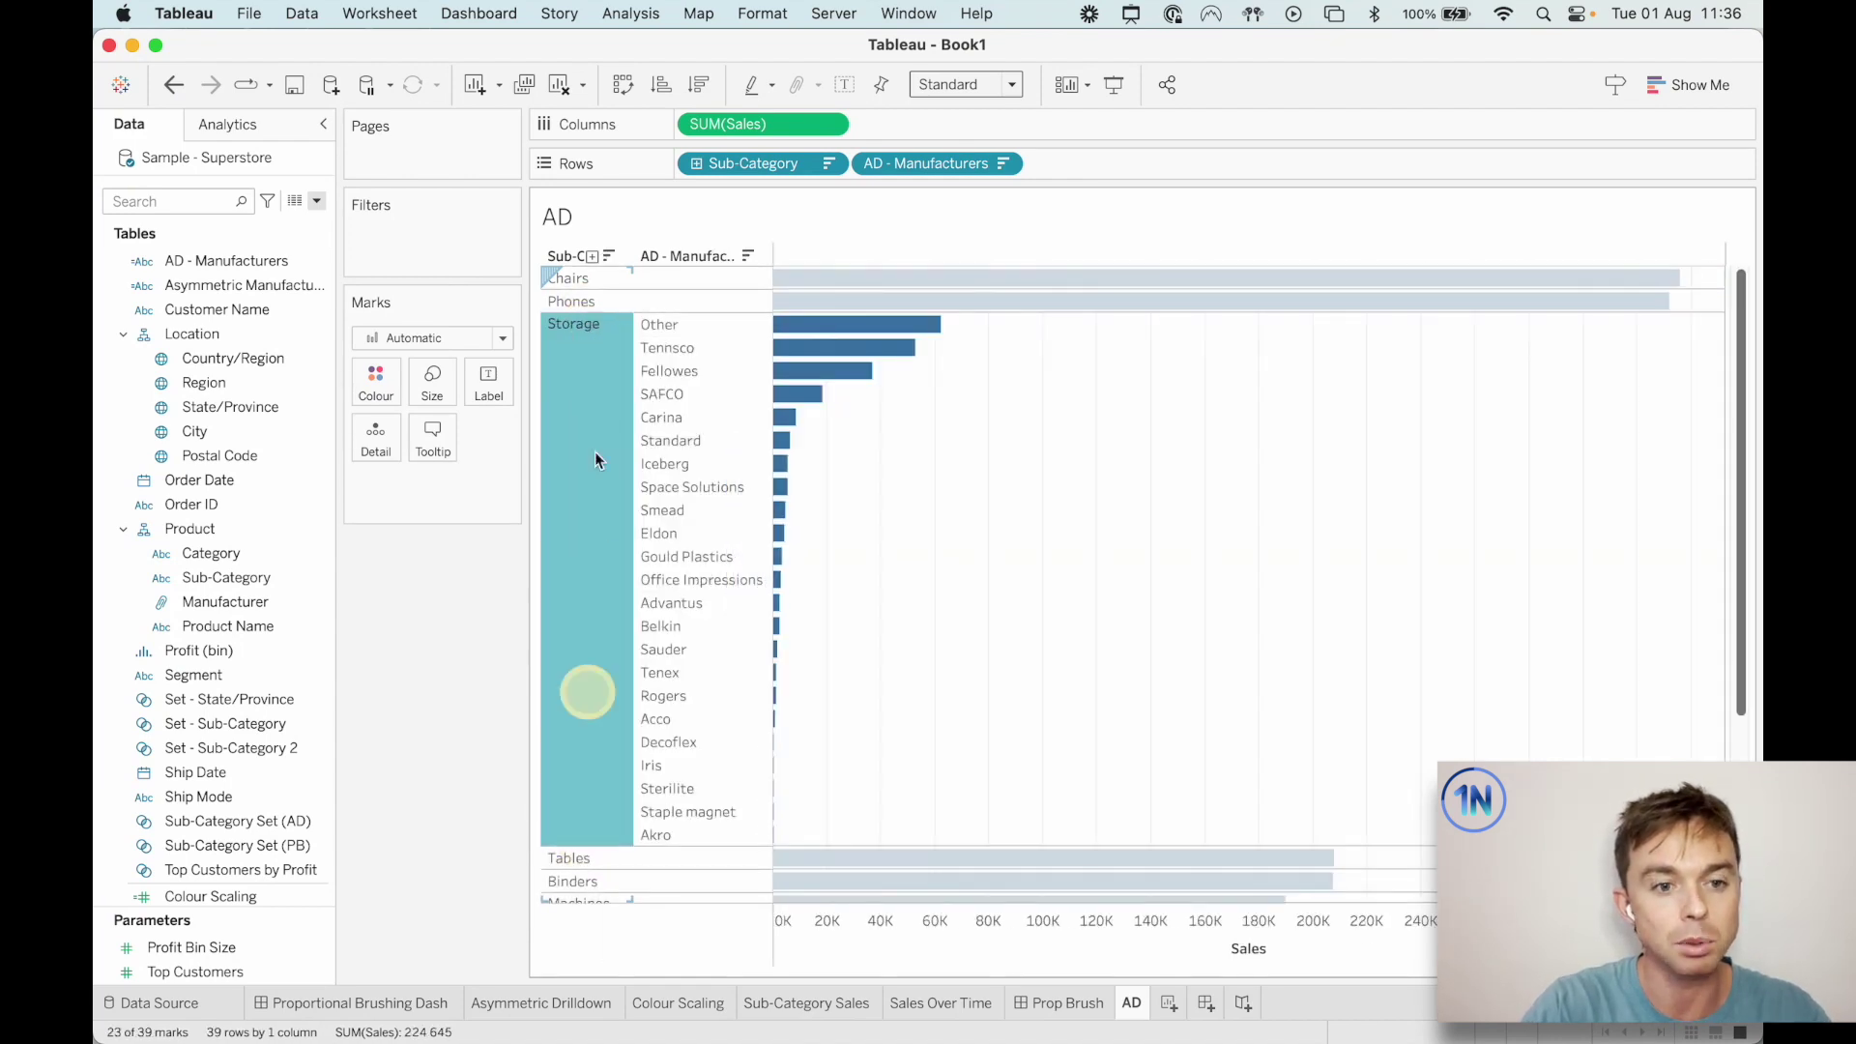
left_click(583, 308, "super")
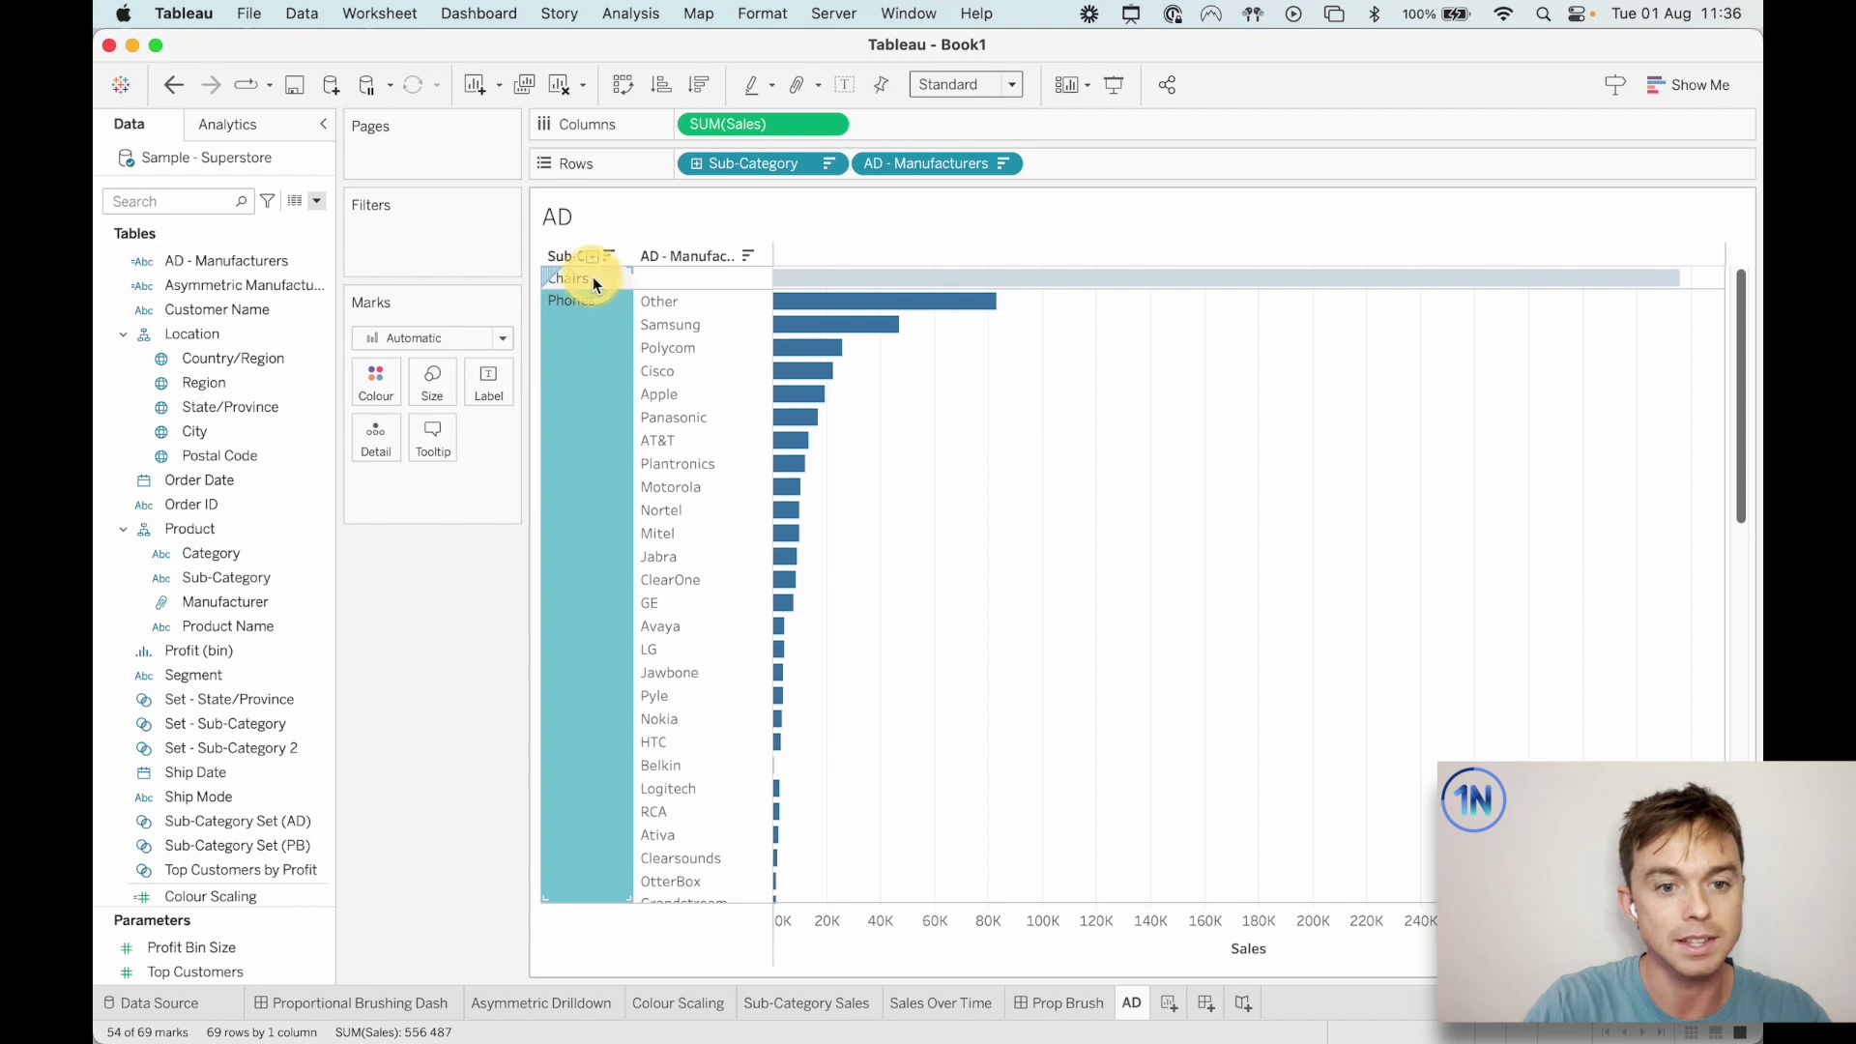
scroll(1191, 592, "down", 5)
scroll(1191, 591, "up", 5)
left_click(1028, 593)
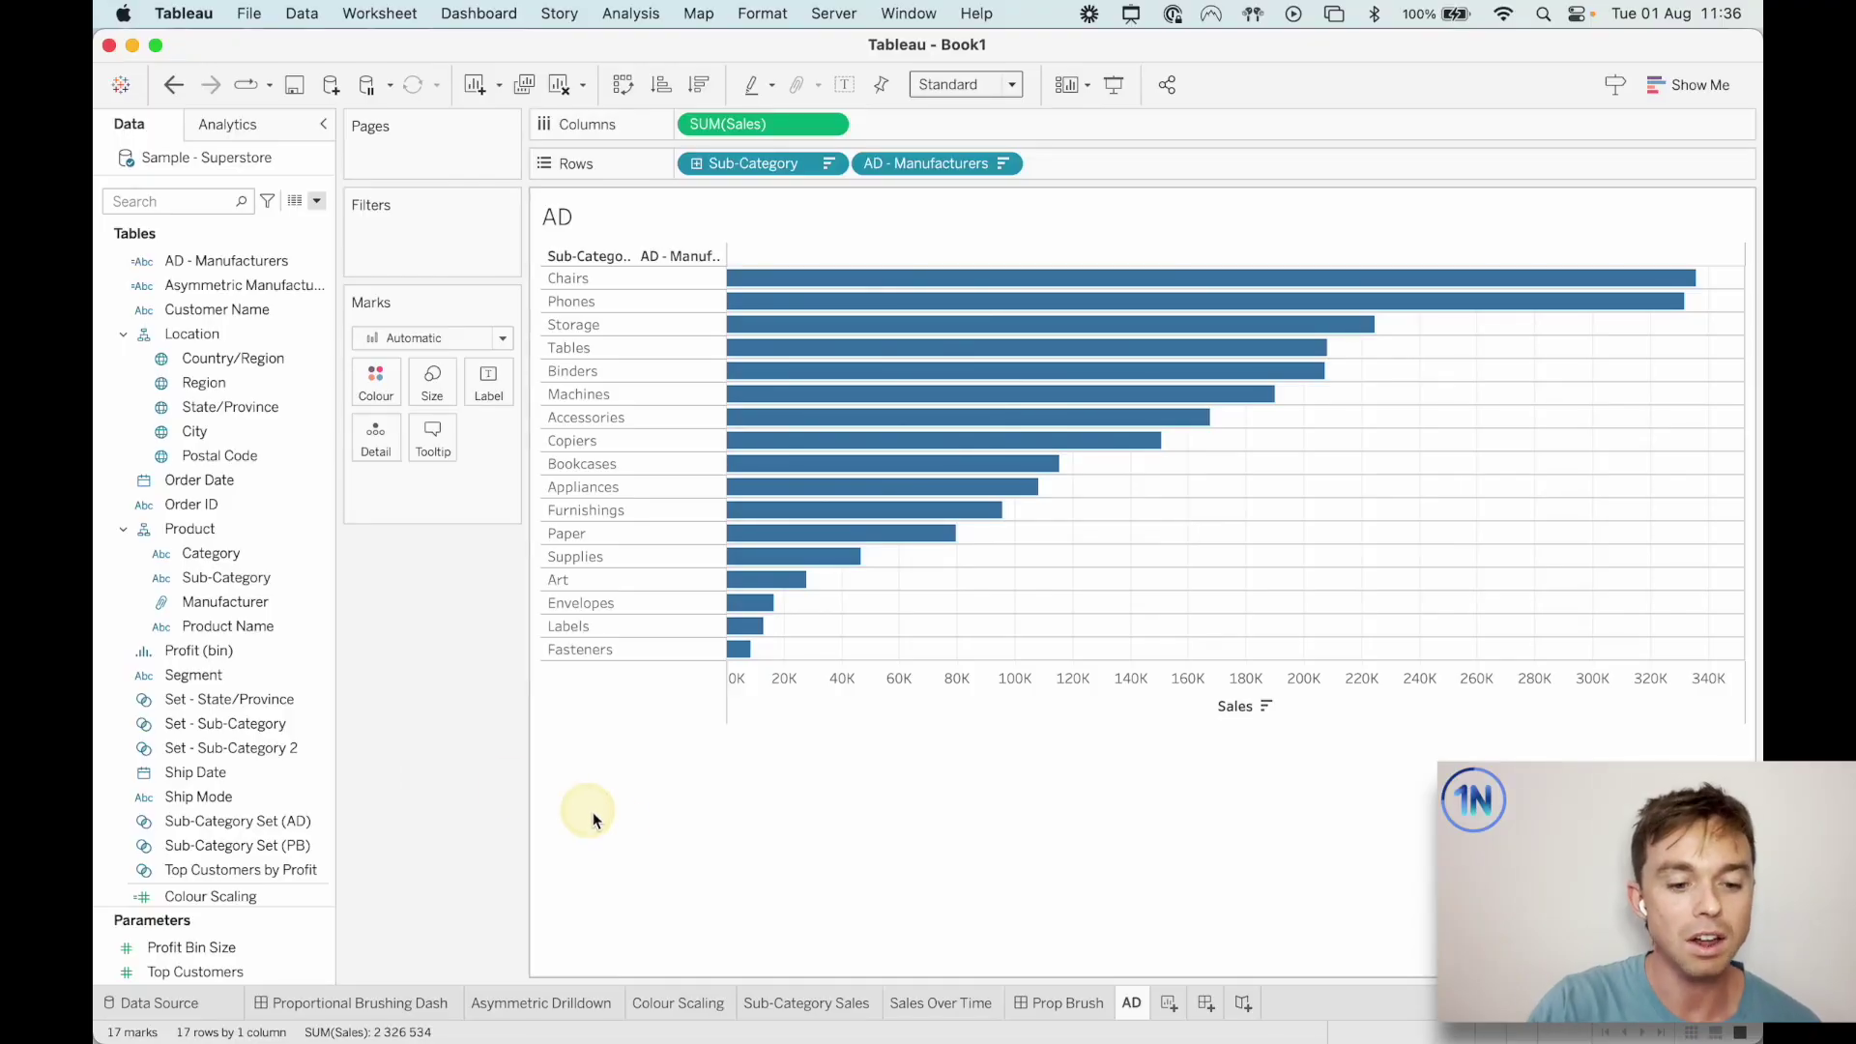
Open the Colour Scaling sheet, select the Canadian provinces on the map to test its colour rescaling, and clear the selection.
left_click(677, 1003)
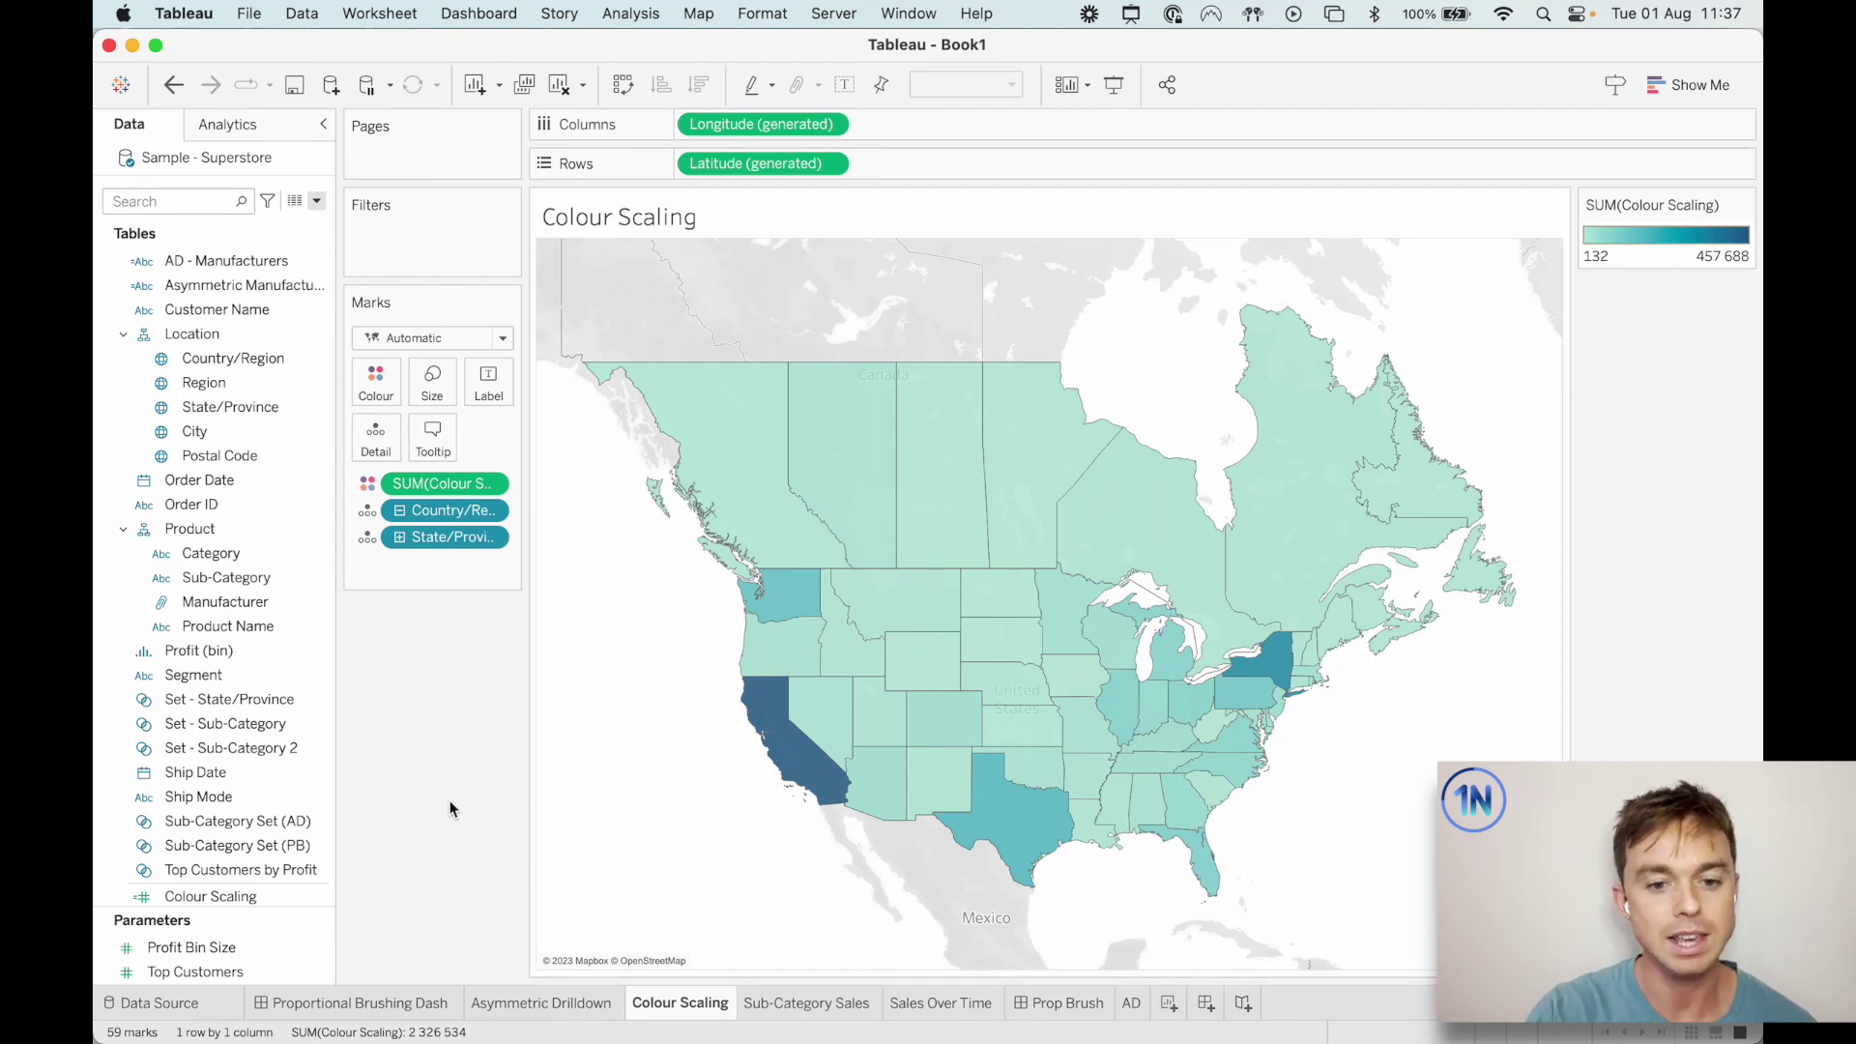
mouse_move(782, 565)
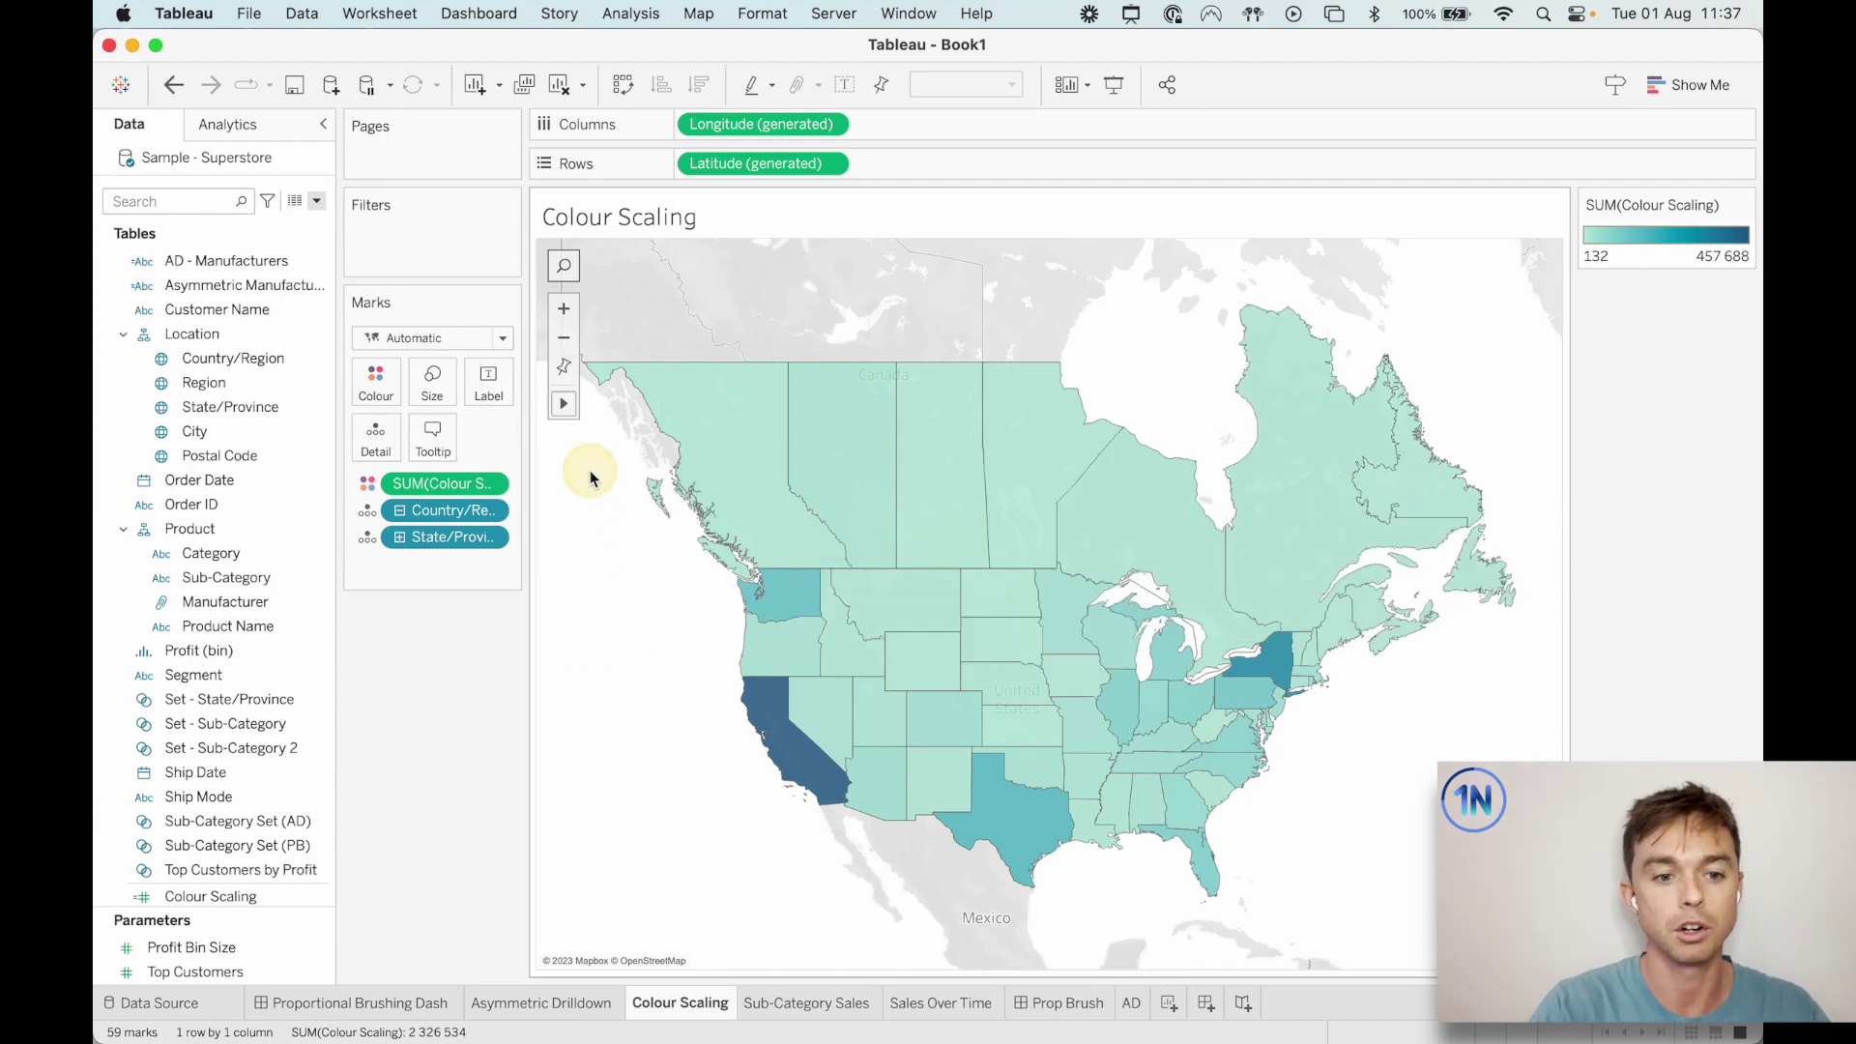
left_click_drag(592, 478, 1533, 554)
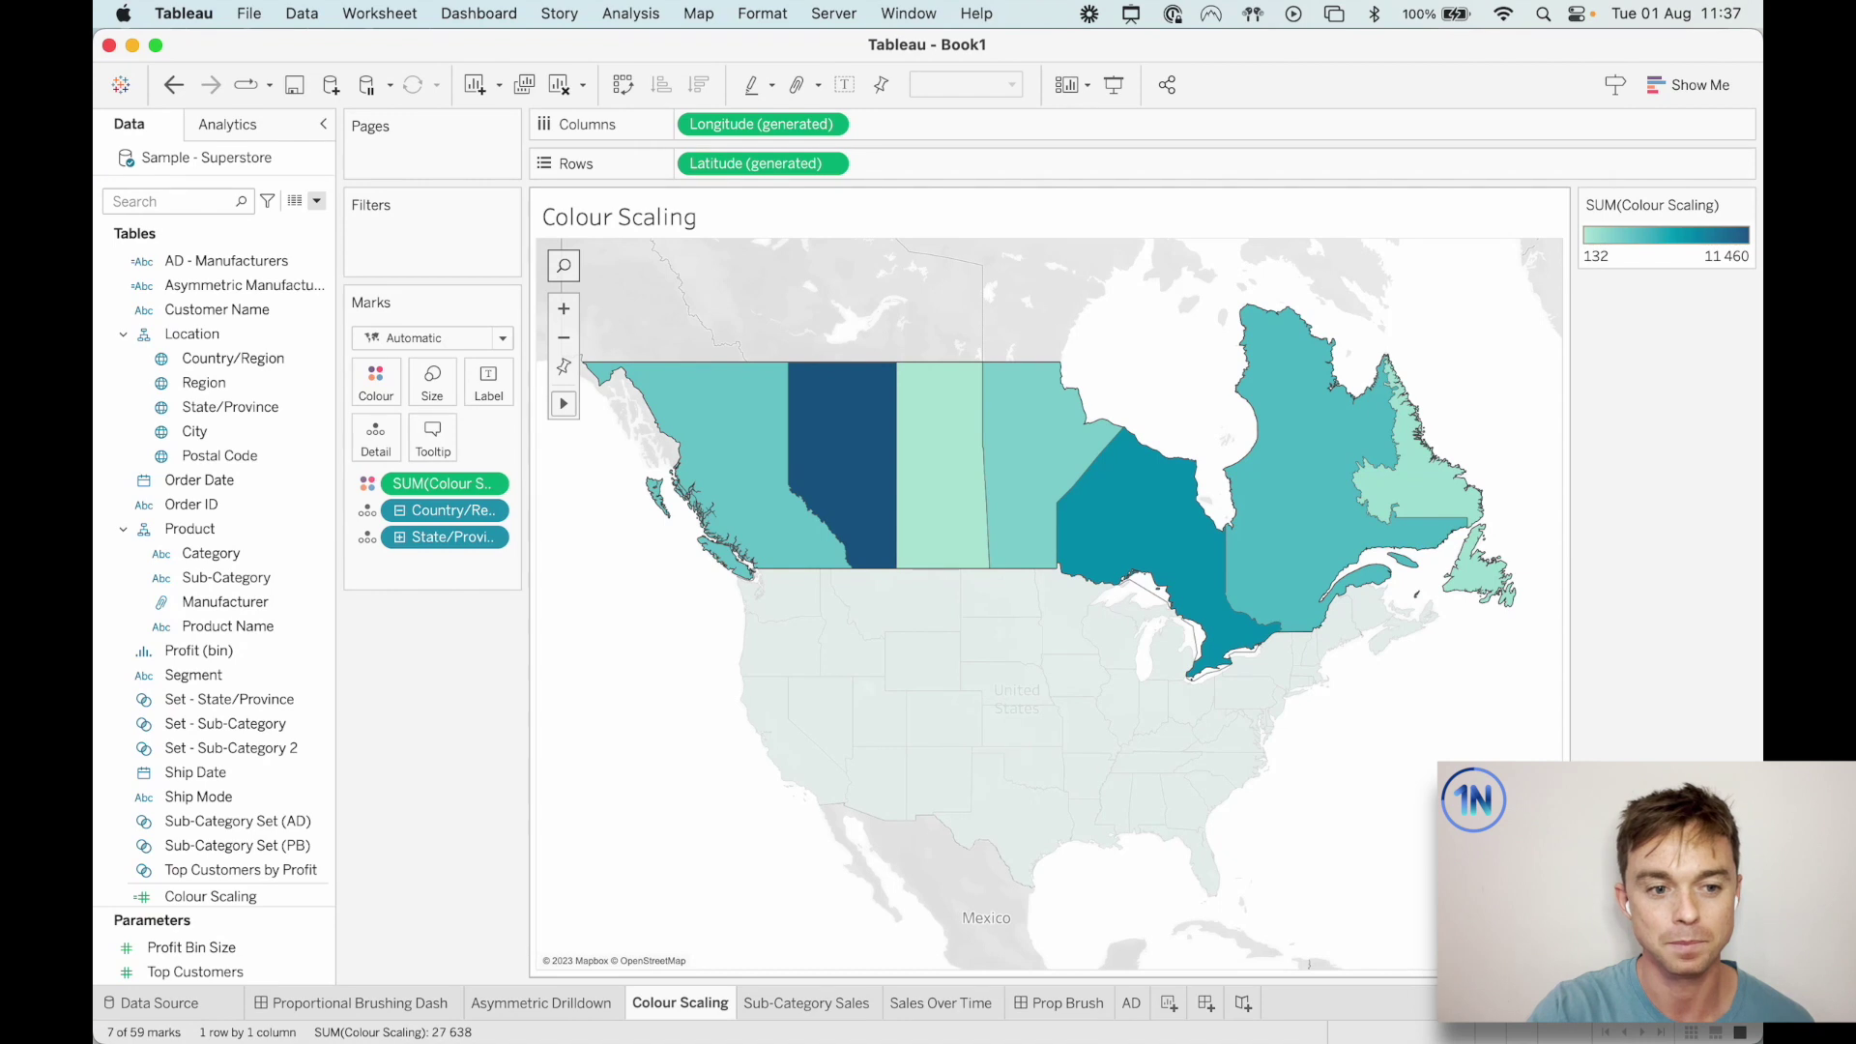
left_click(1310, 909)
Add a new worksheet and name it Colour Scale.
left_click(1169, 1003)
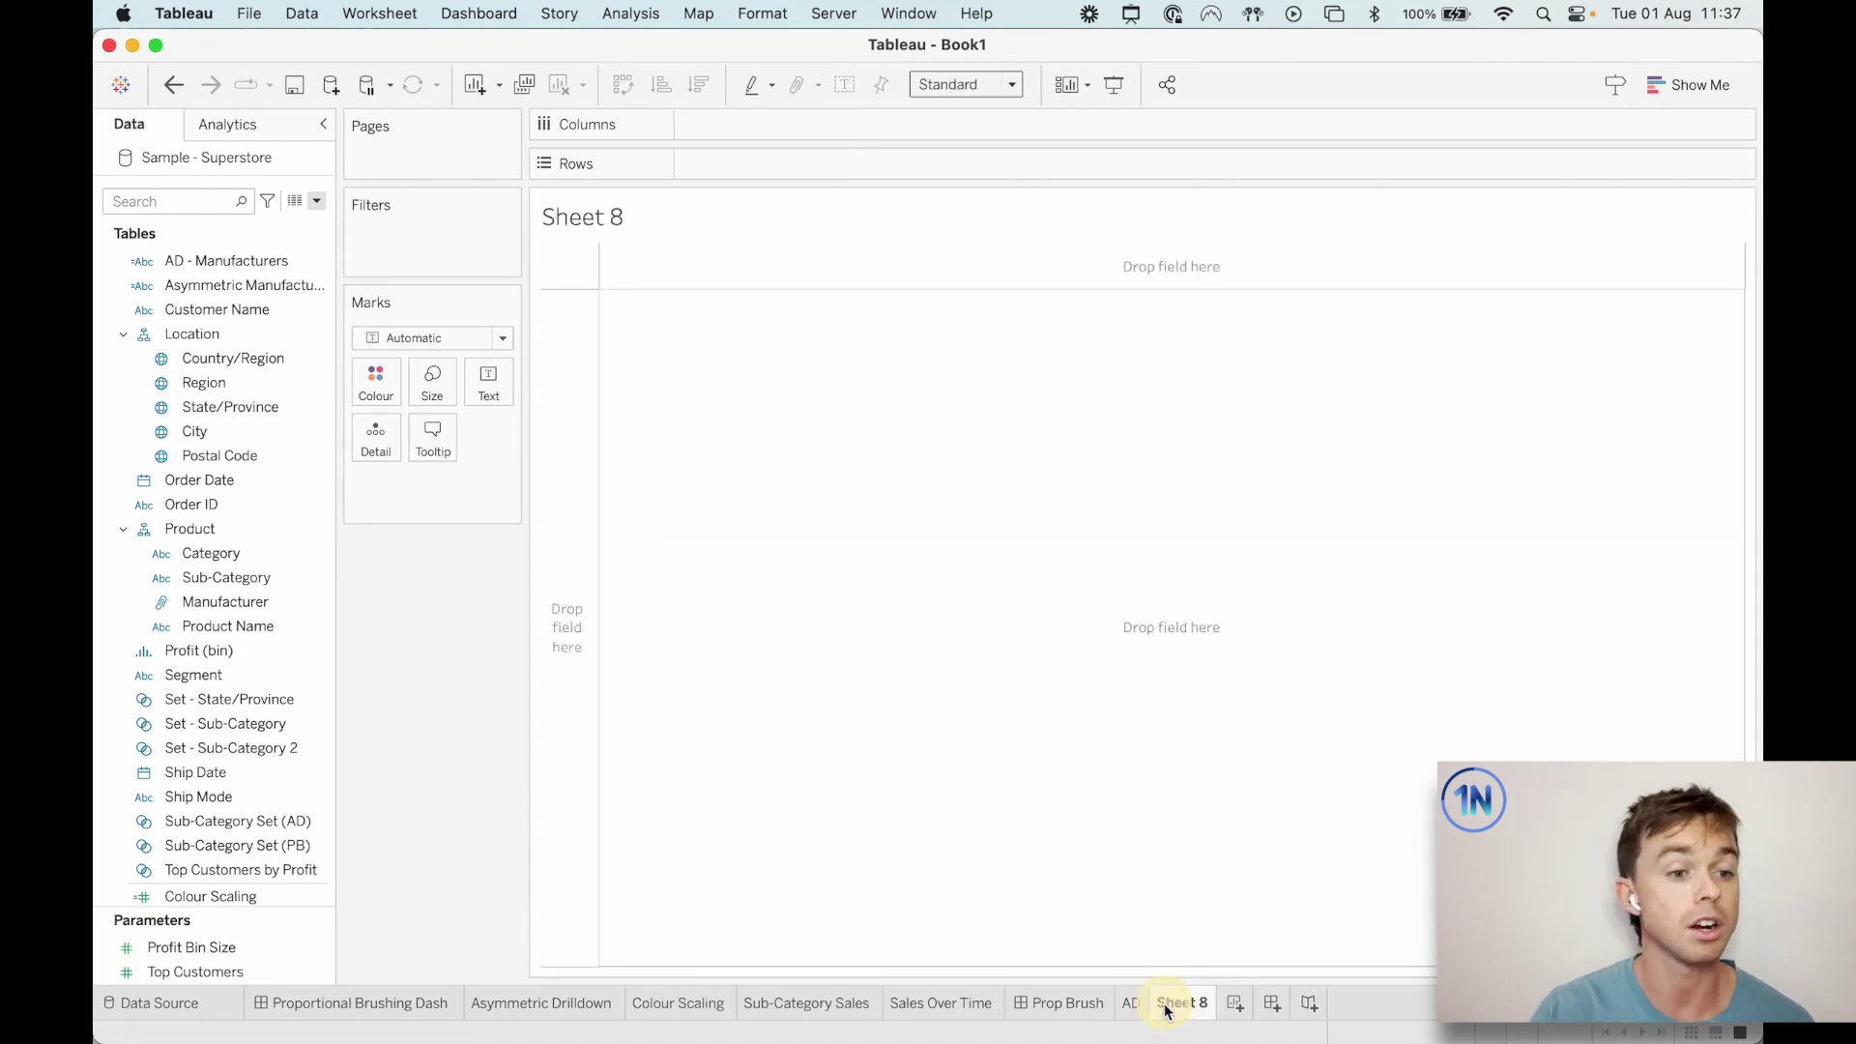
double_click(1172, 1006)
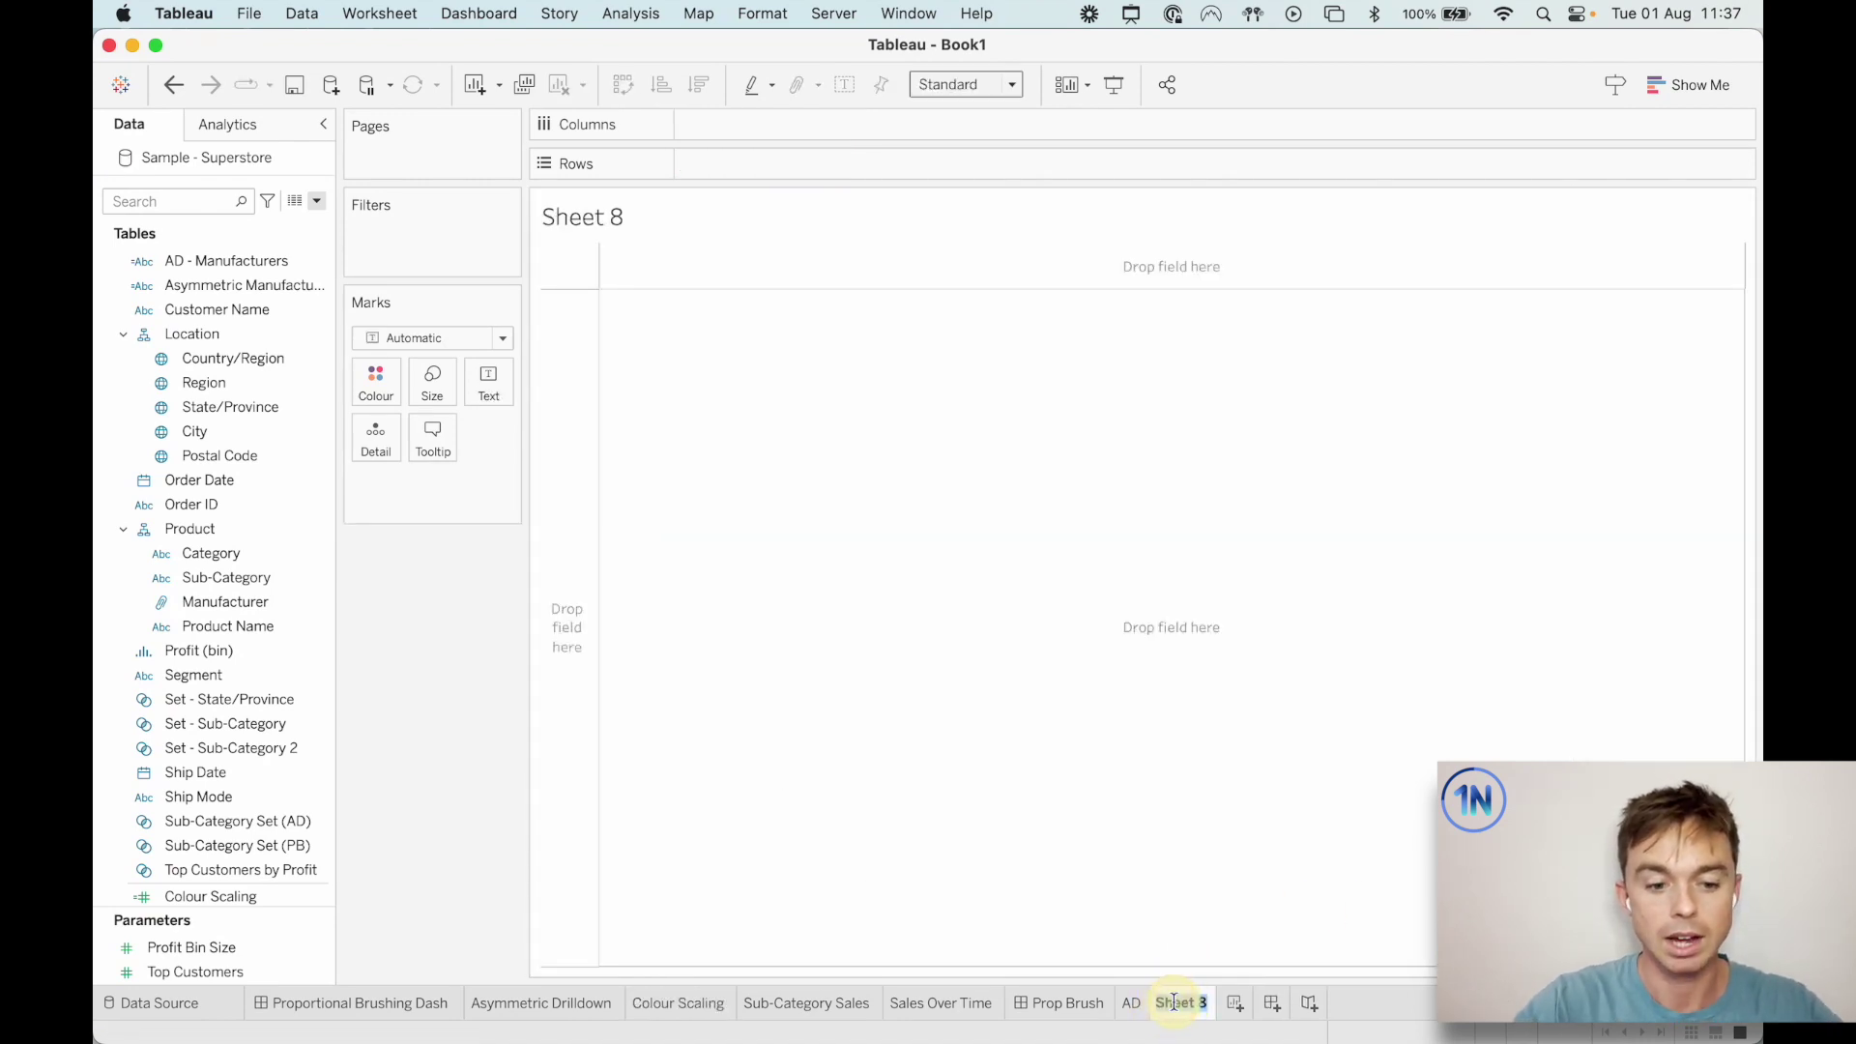
type("Colour Scale")
key("Return")
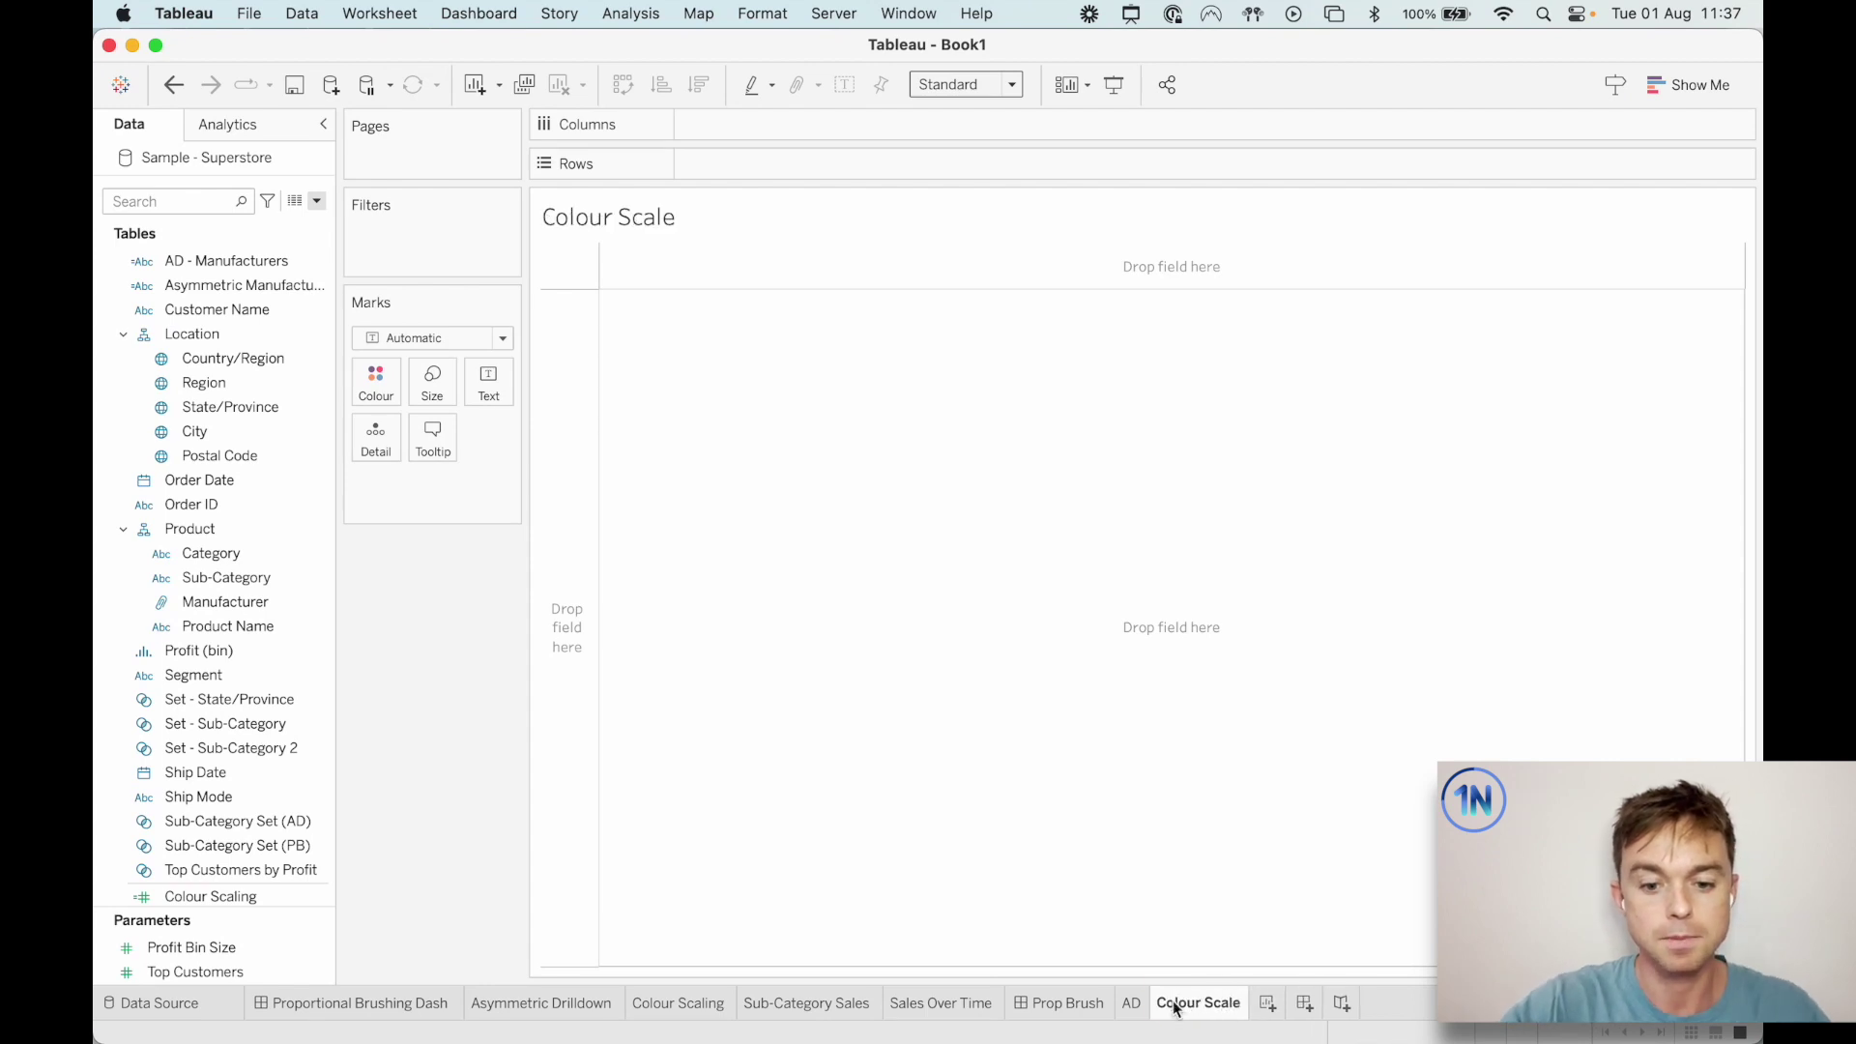
Build a map of State/Province on the Colour Scale sheet and colour it by Sales.
double_click(281, 409)
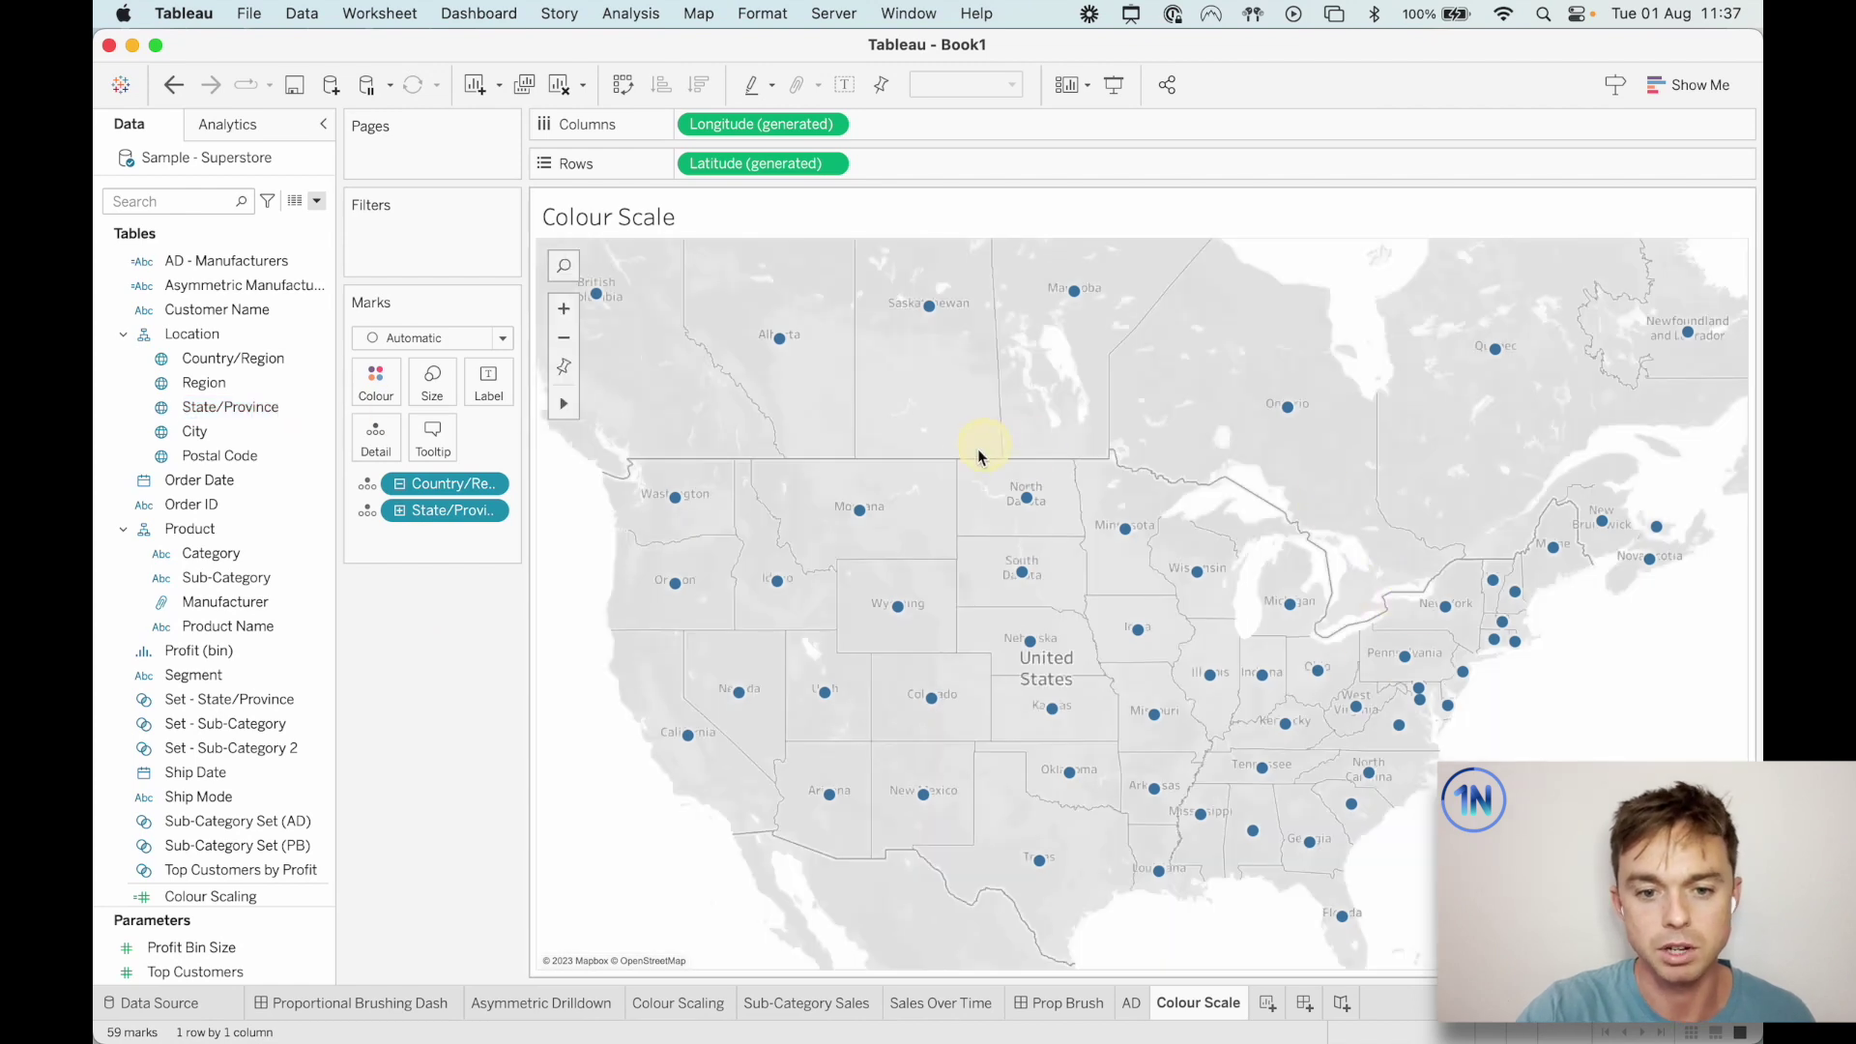
scroll(193, 748, "down", 5)
left_click(206, 561)
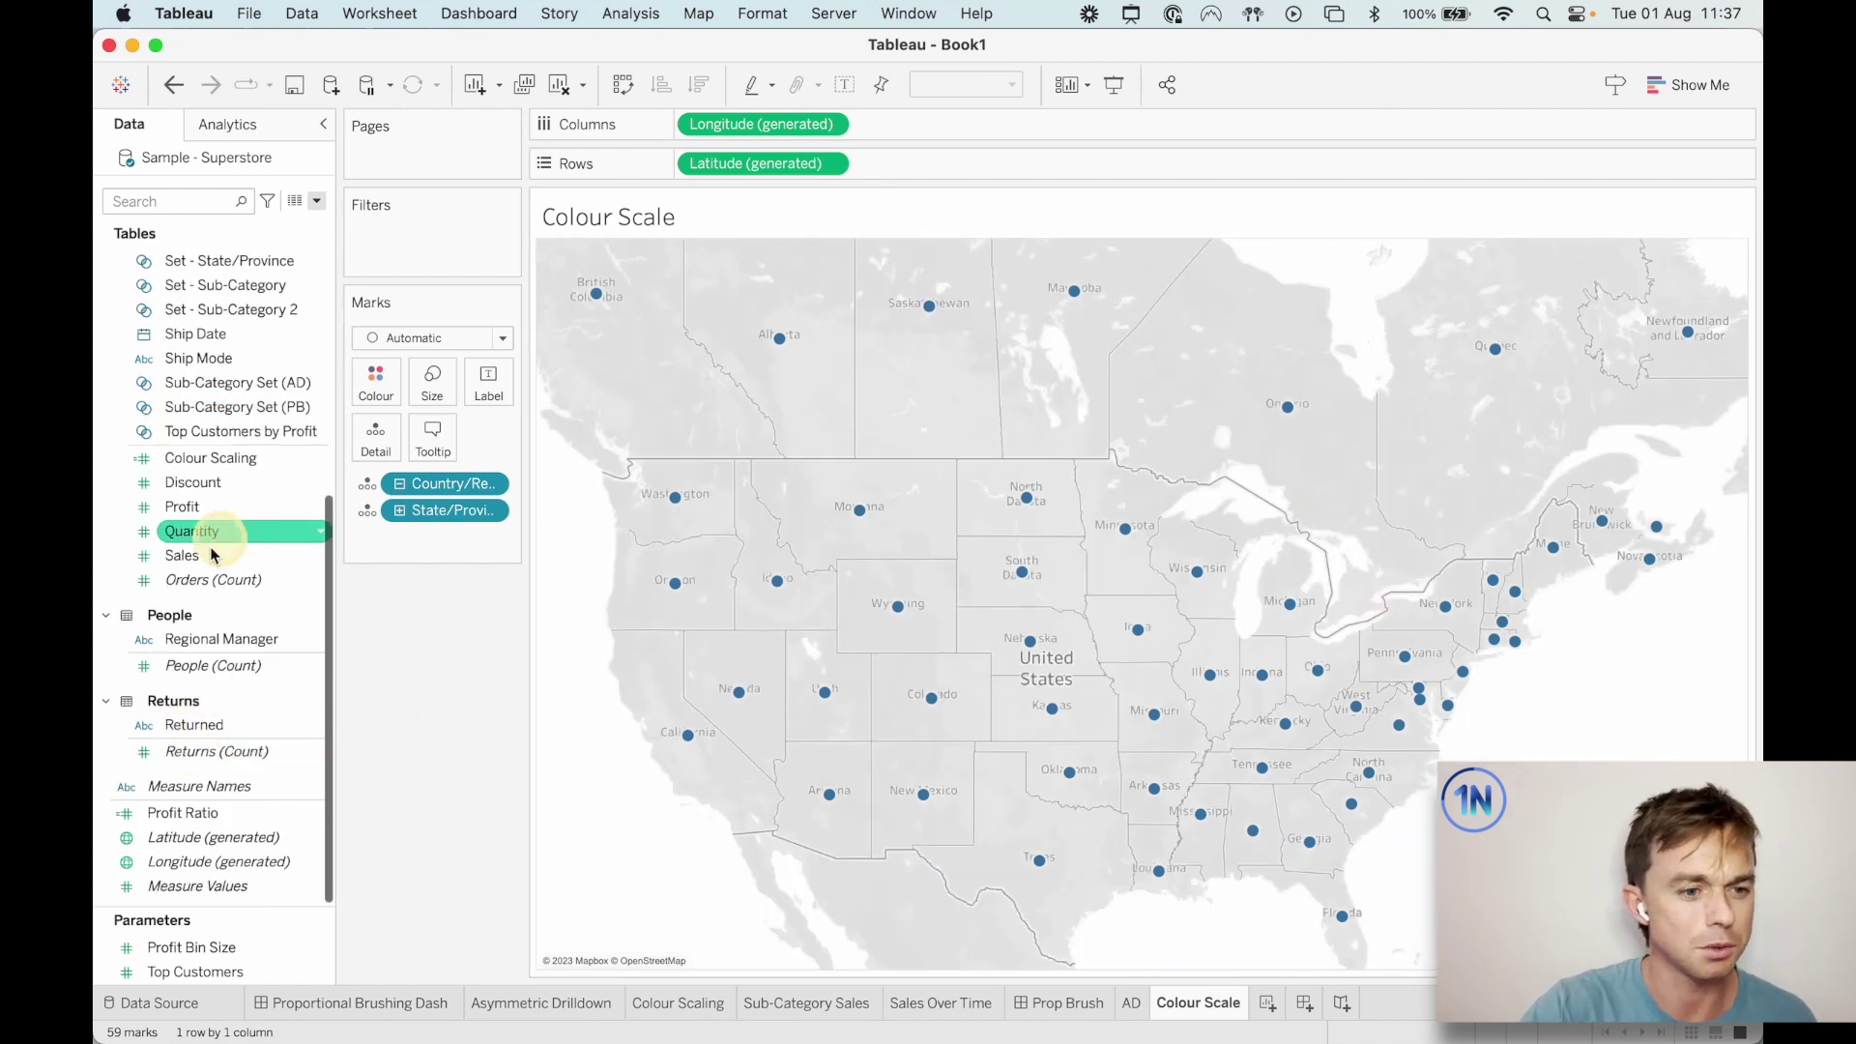
left_click_drag(206, 561, 377, 390)
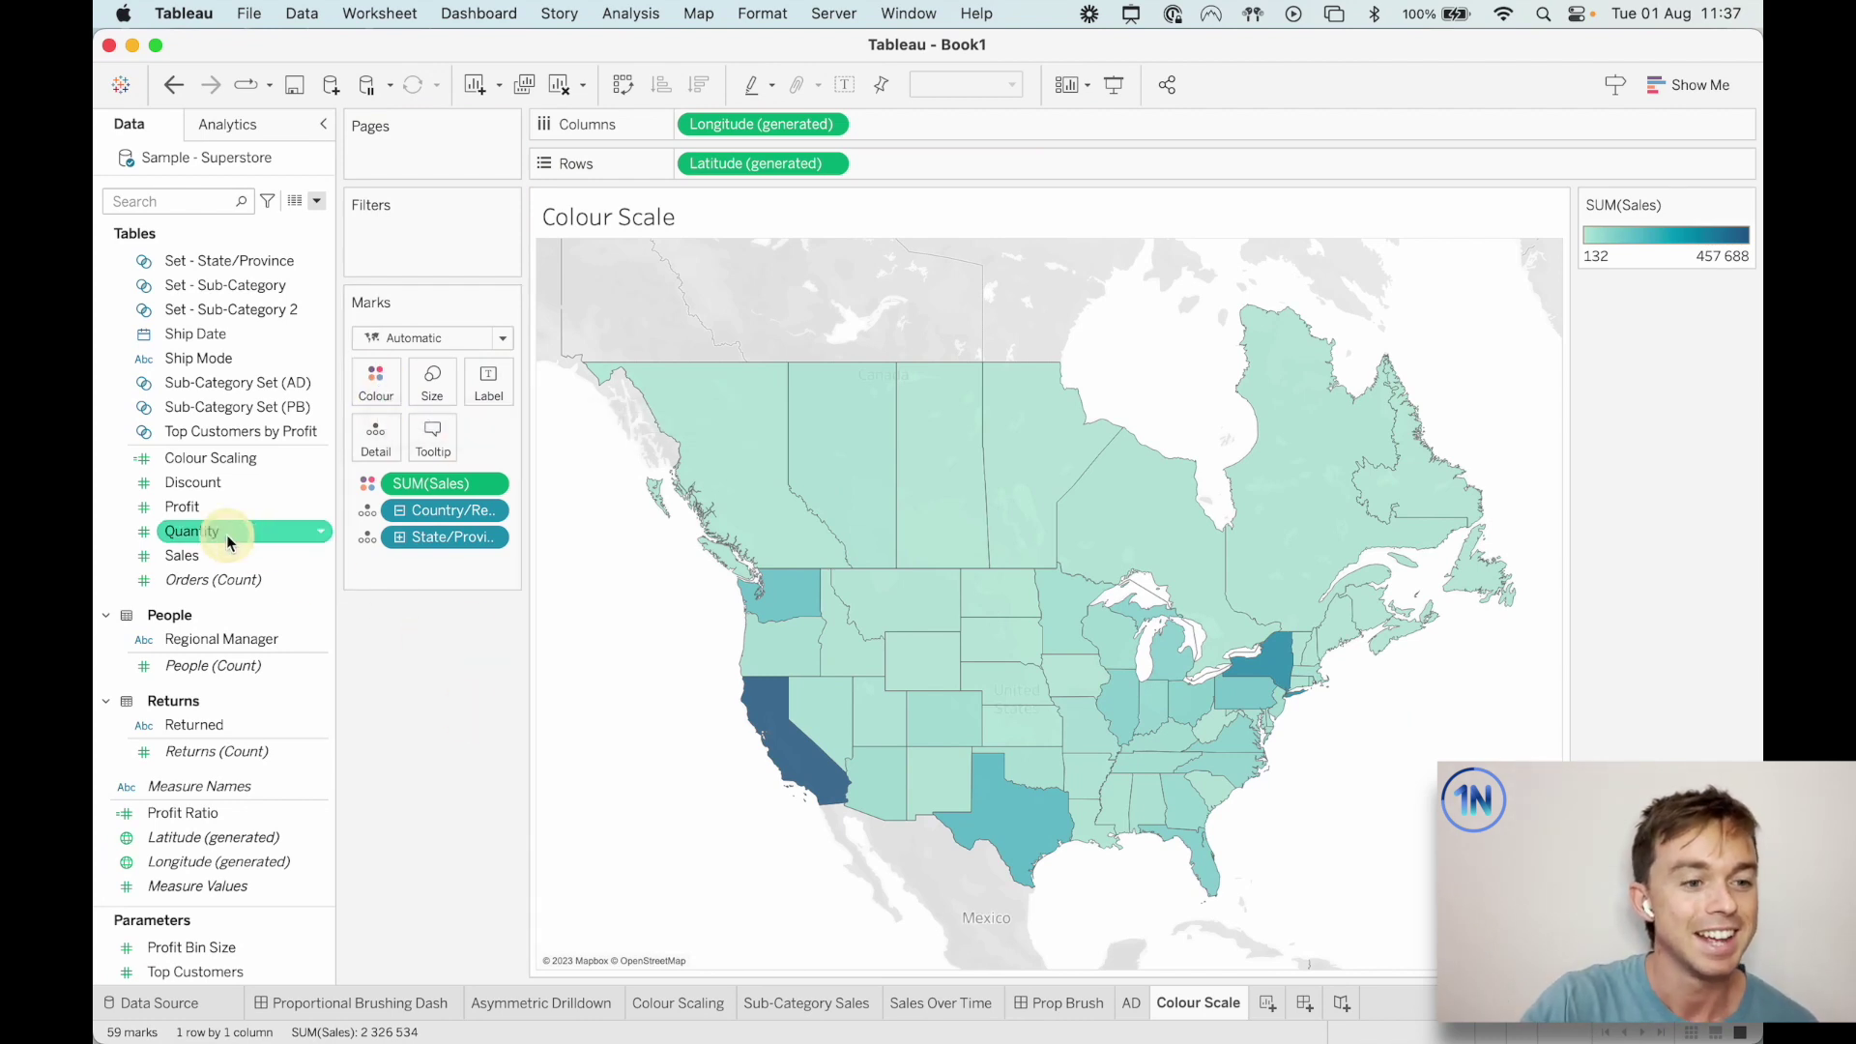
Create a set from State/Province named State/Province Set (CS), with Alabama as its only member.
scroll(228, 522, "up", 5)
left_click(263, 409)
right_click(263, 408)
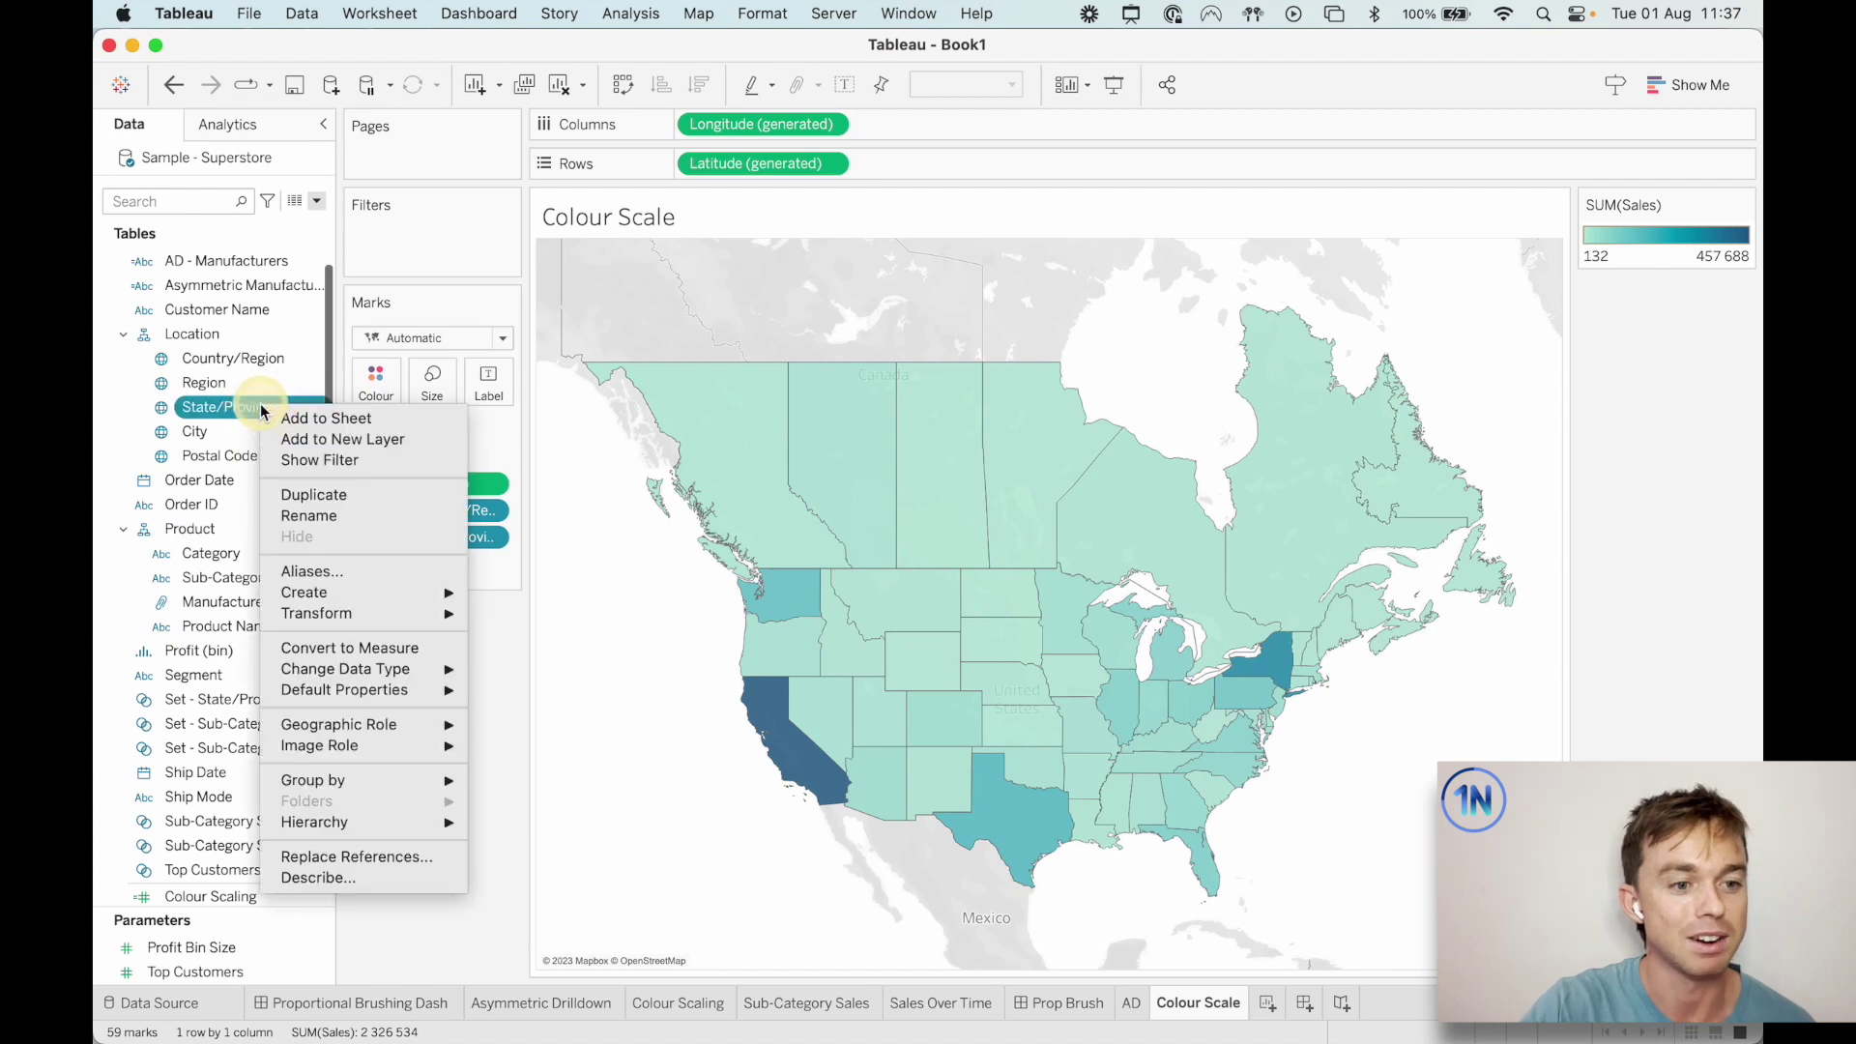
mouse_move(443, 592)
left_click(503, 635)
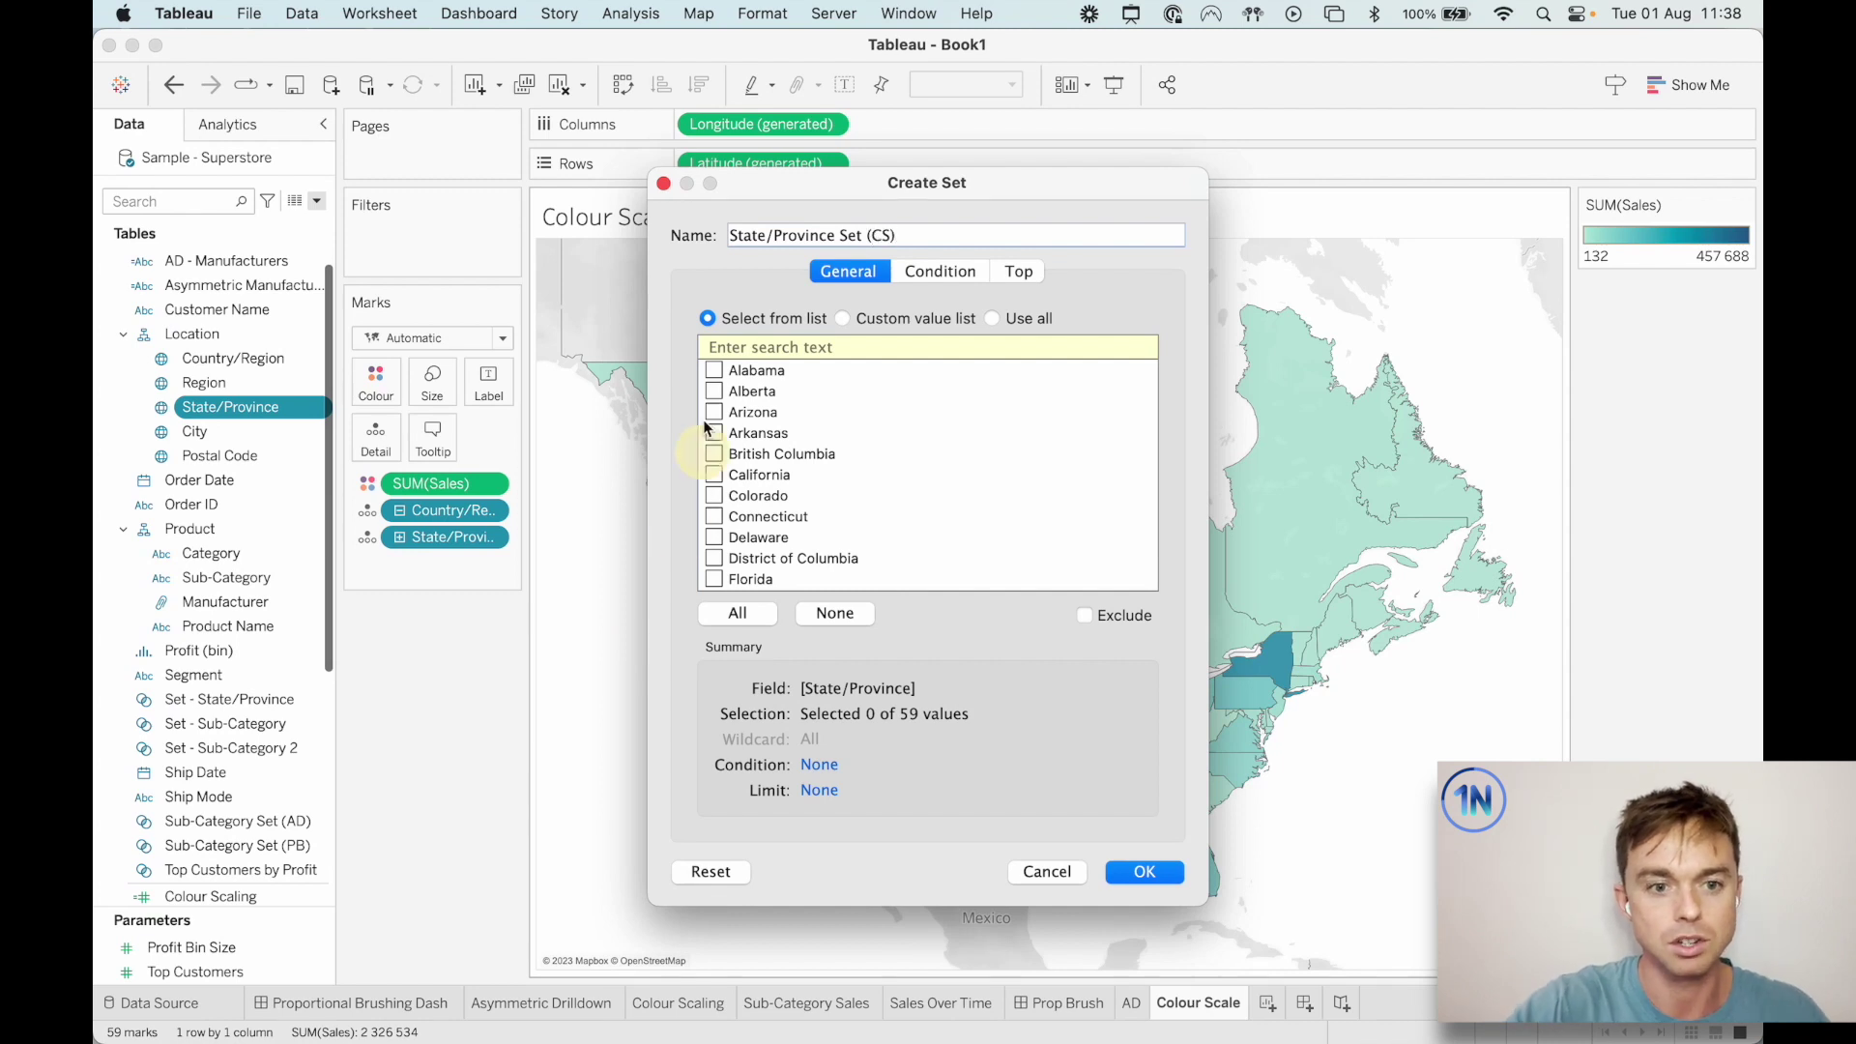
left_click(713, 370)
left_click(1144, 873)
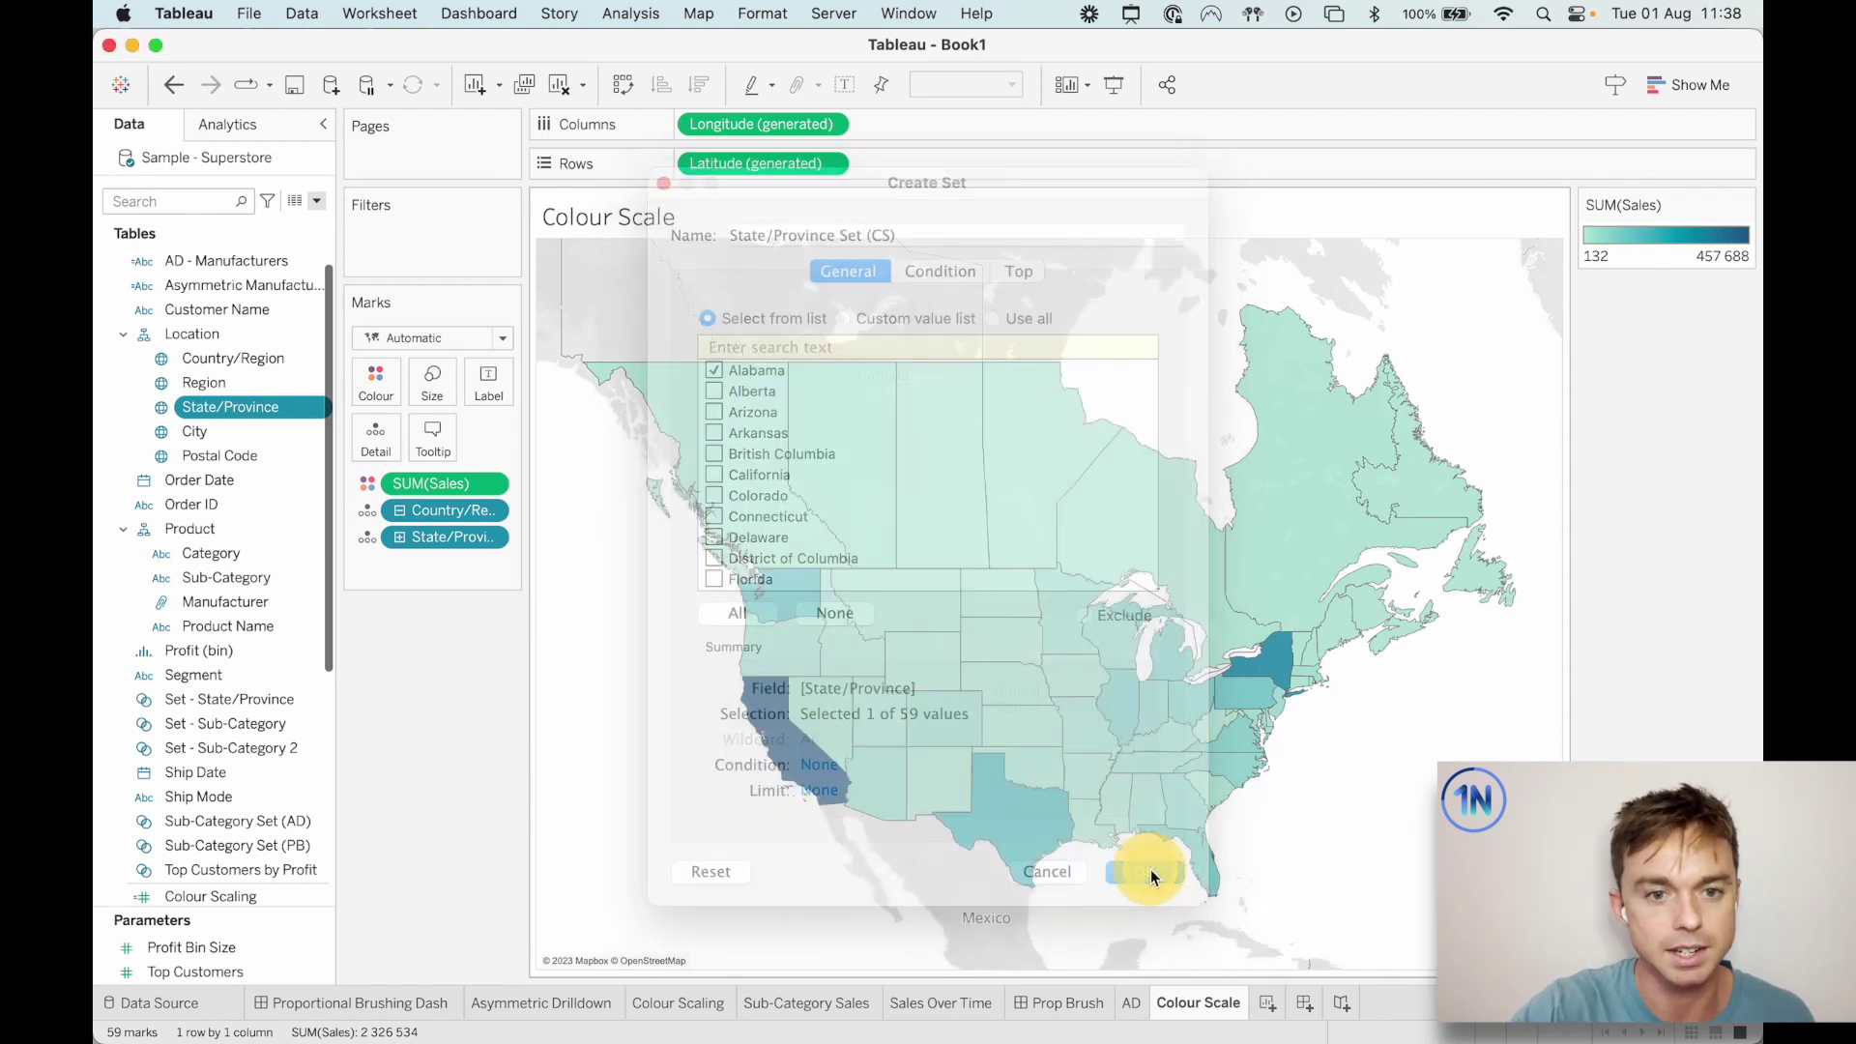
Try replacing State/Province with State/Province Set (CS) in the map's level of detail, and undo the replacement.
left_click(249, 823)
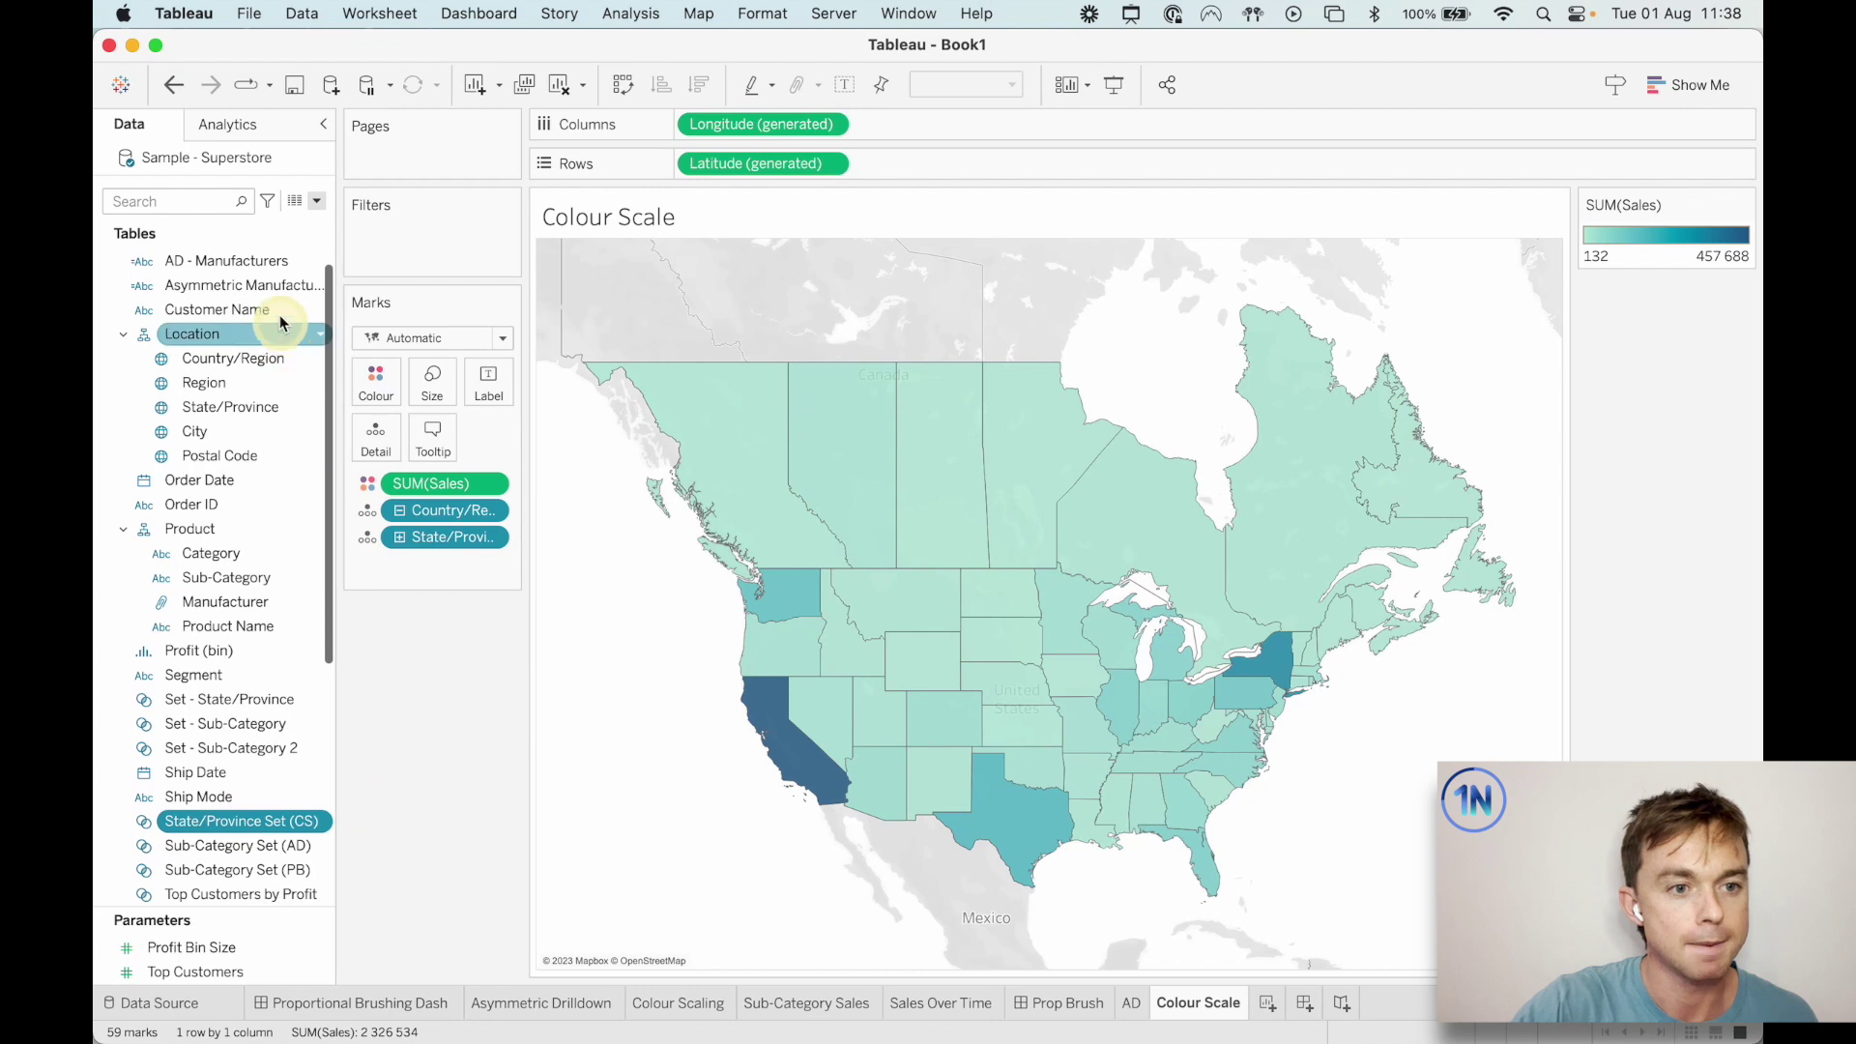
left_click(315, 200)
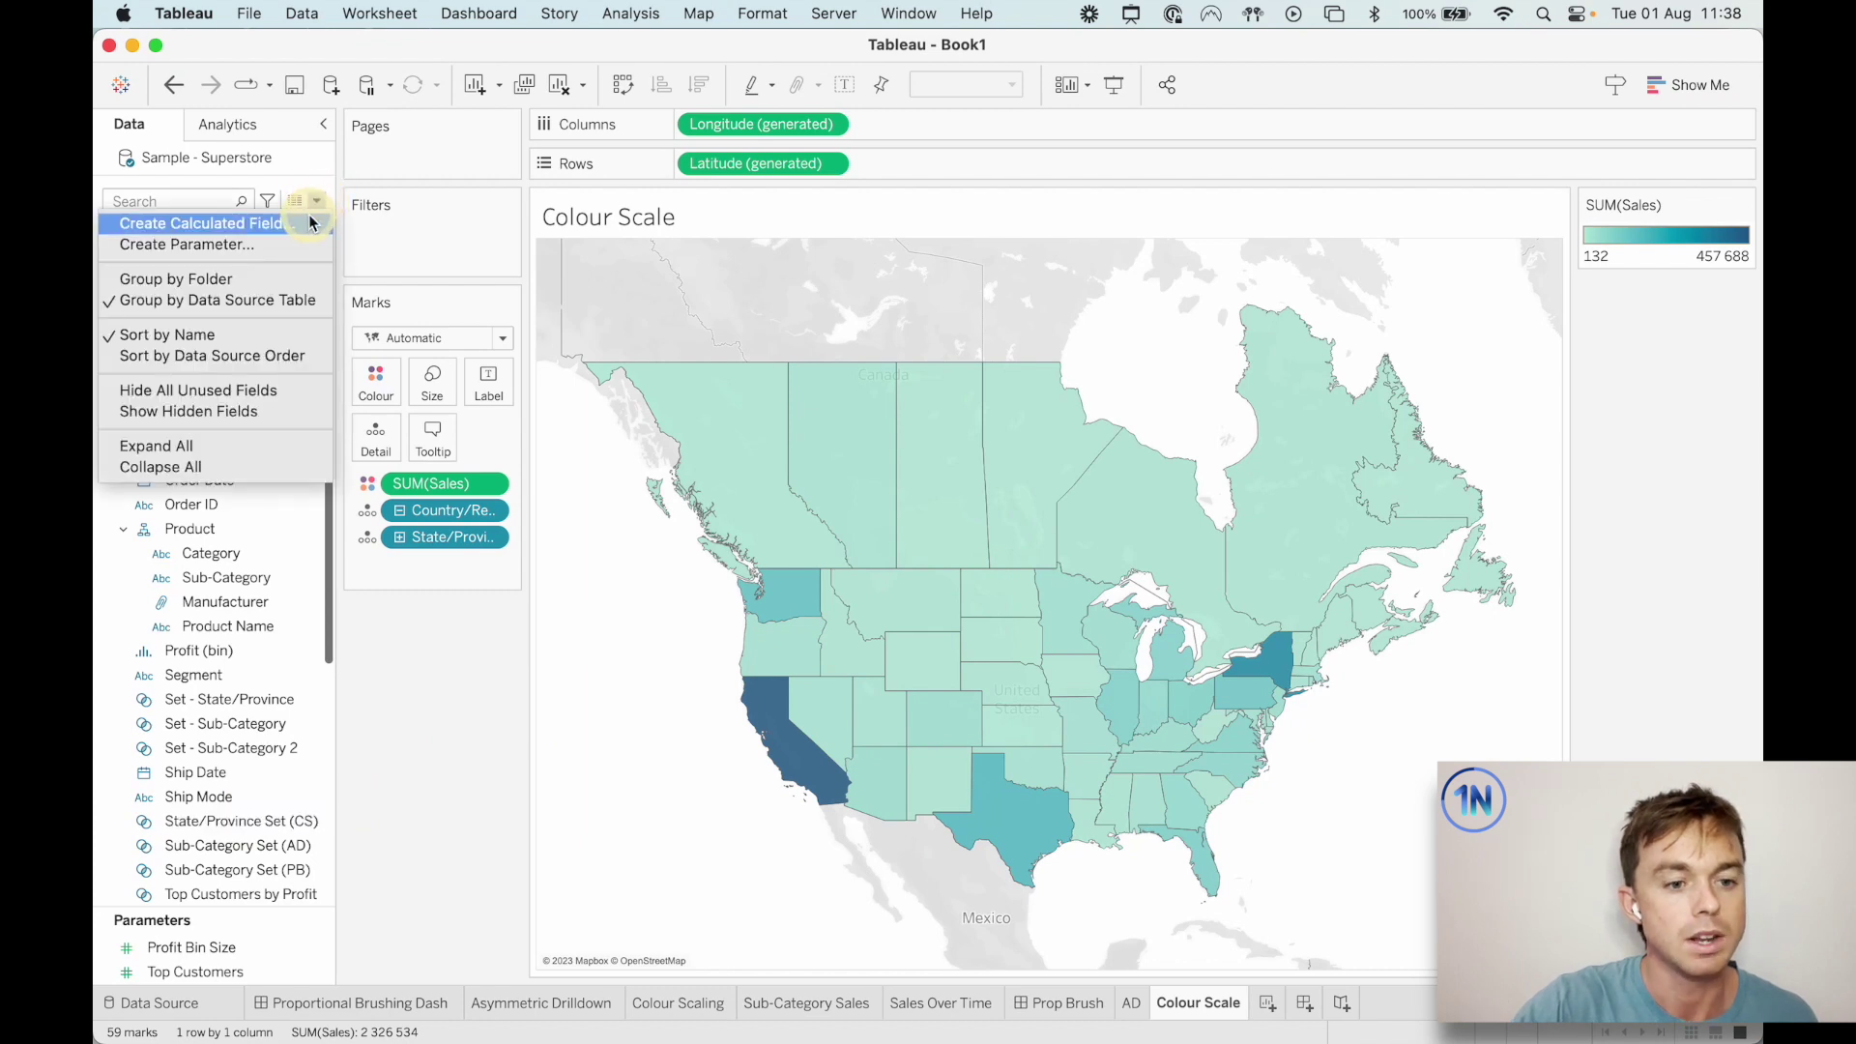
left_click(316, 200)
left_click(279, 822)
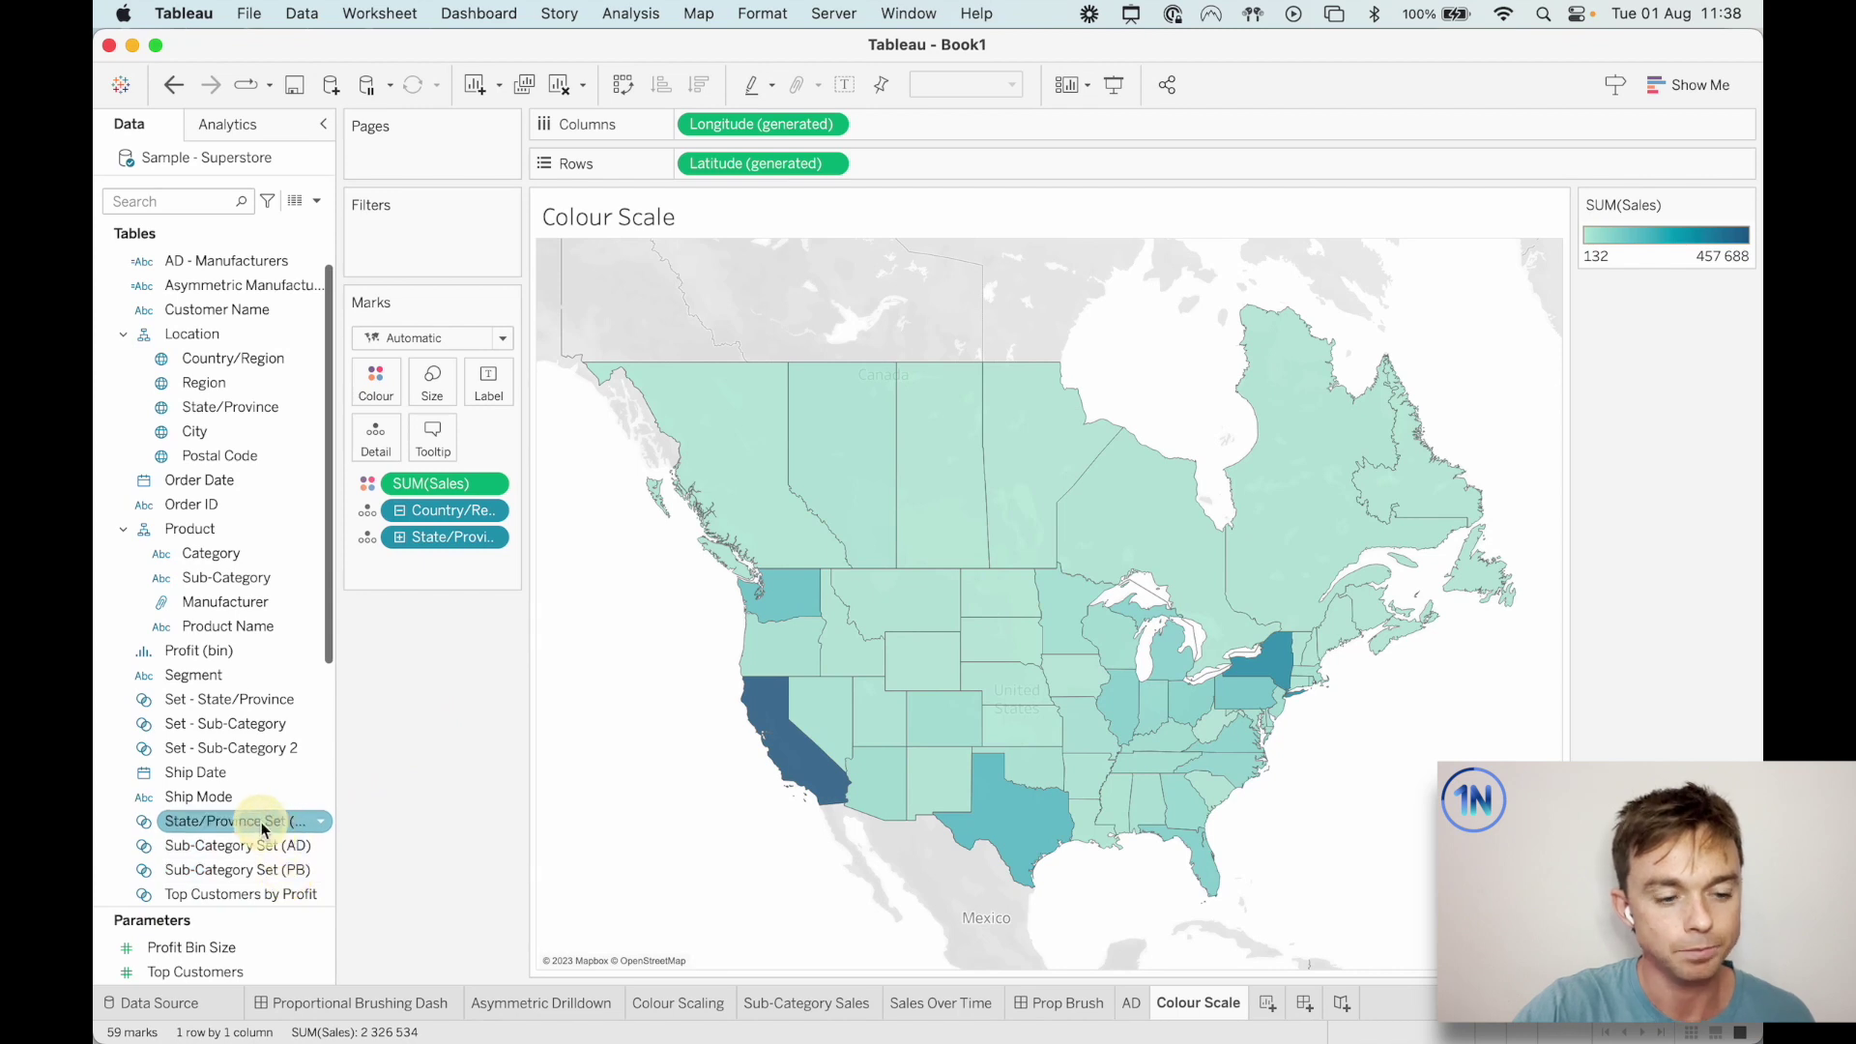
left_click_drag(261, 822, 462, 510)
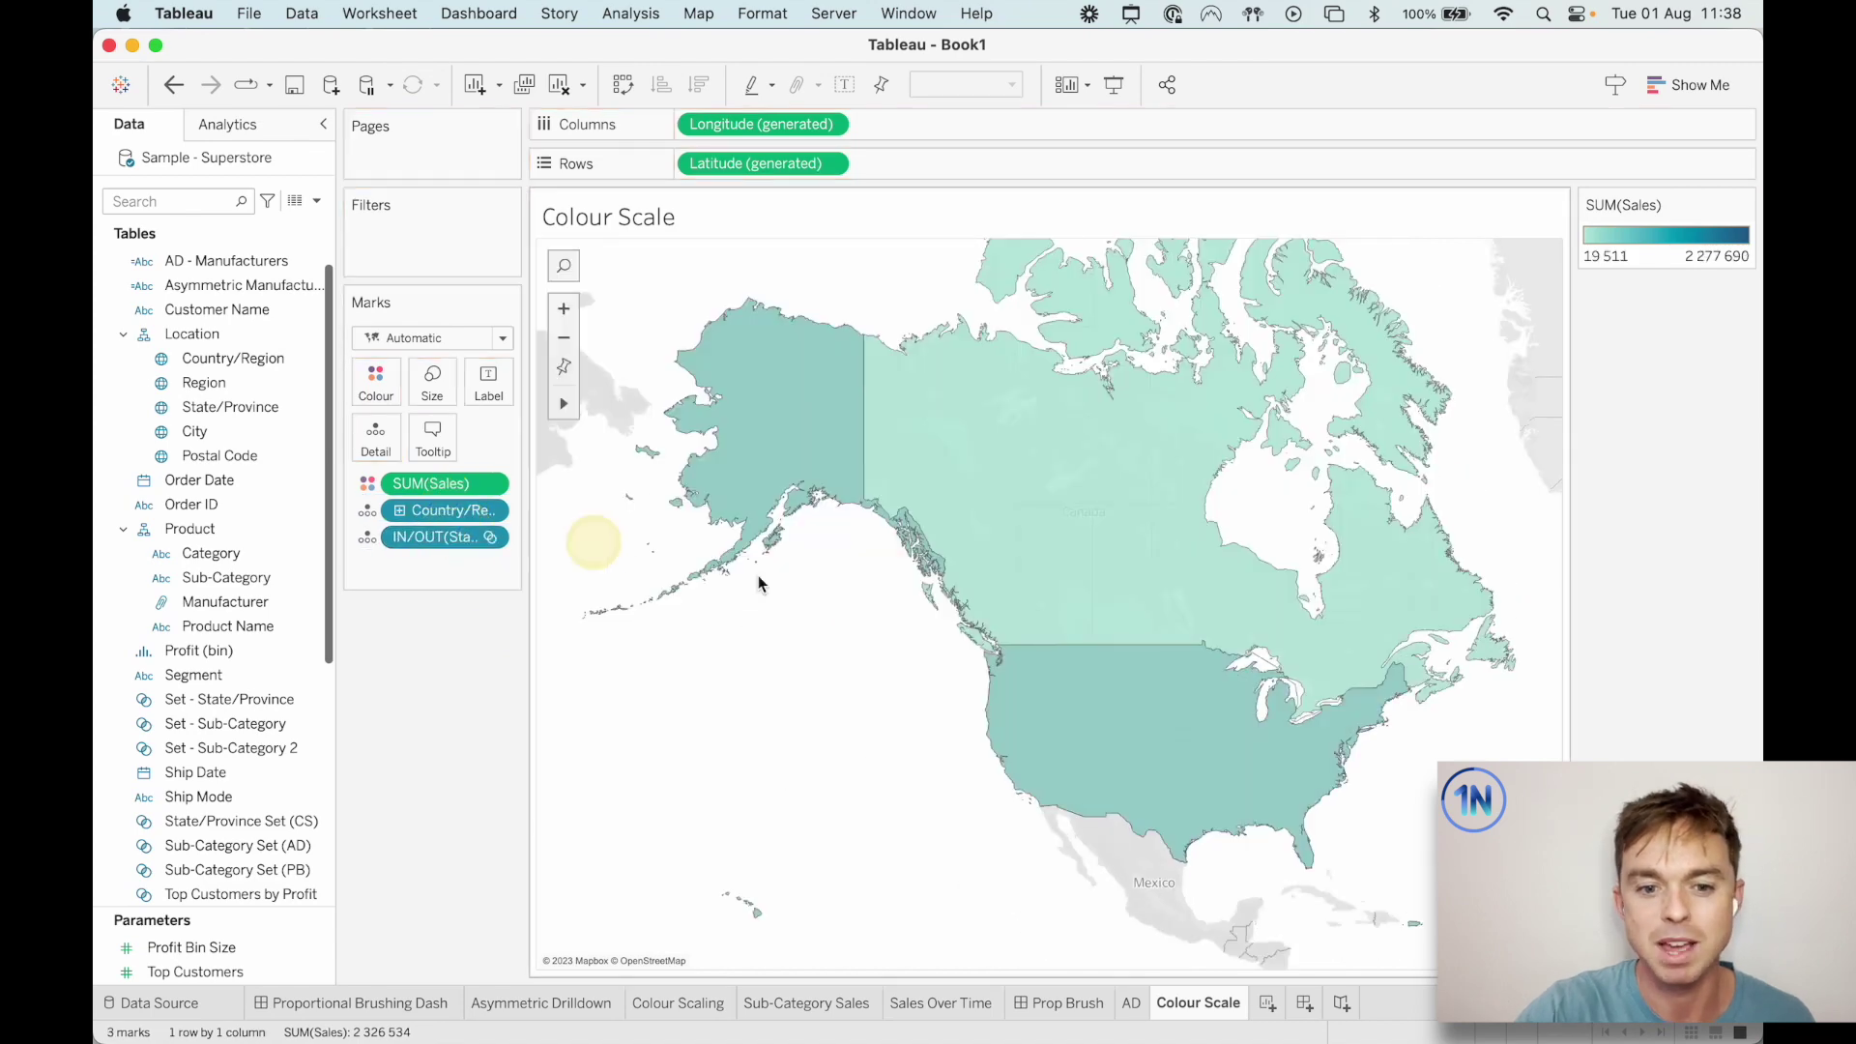
mouse_move(1127, 709)
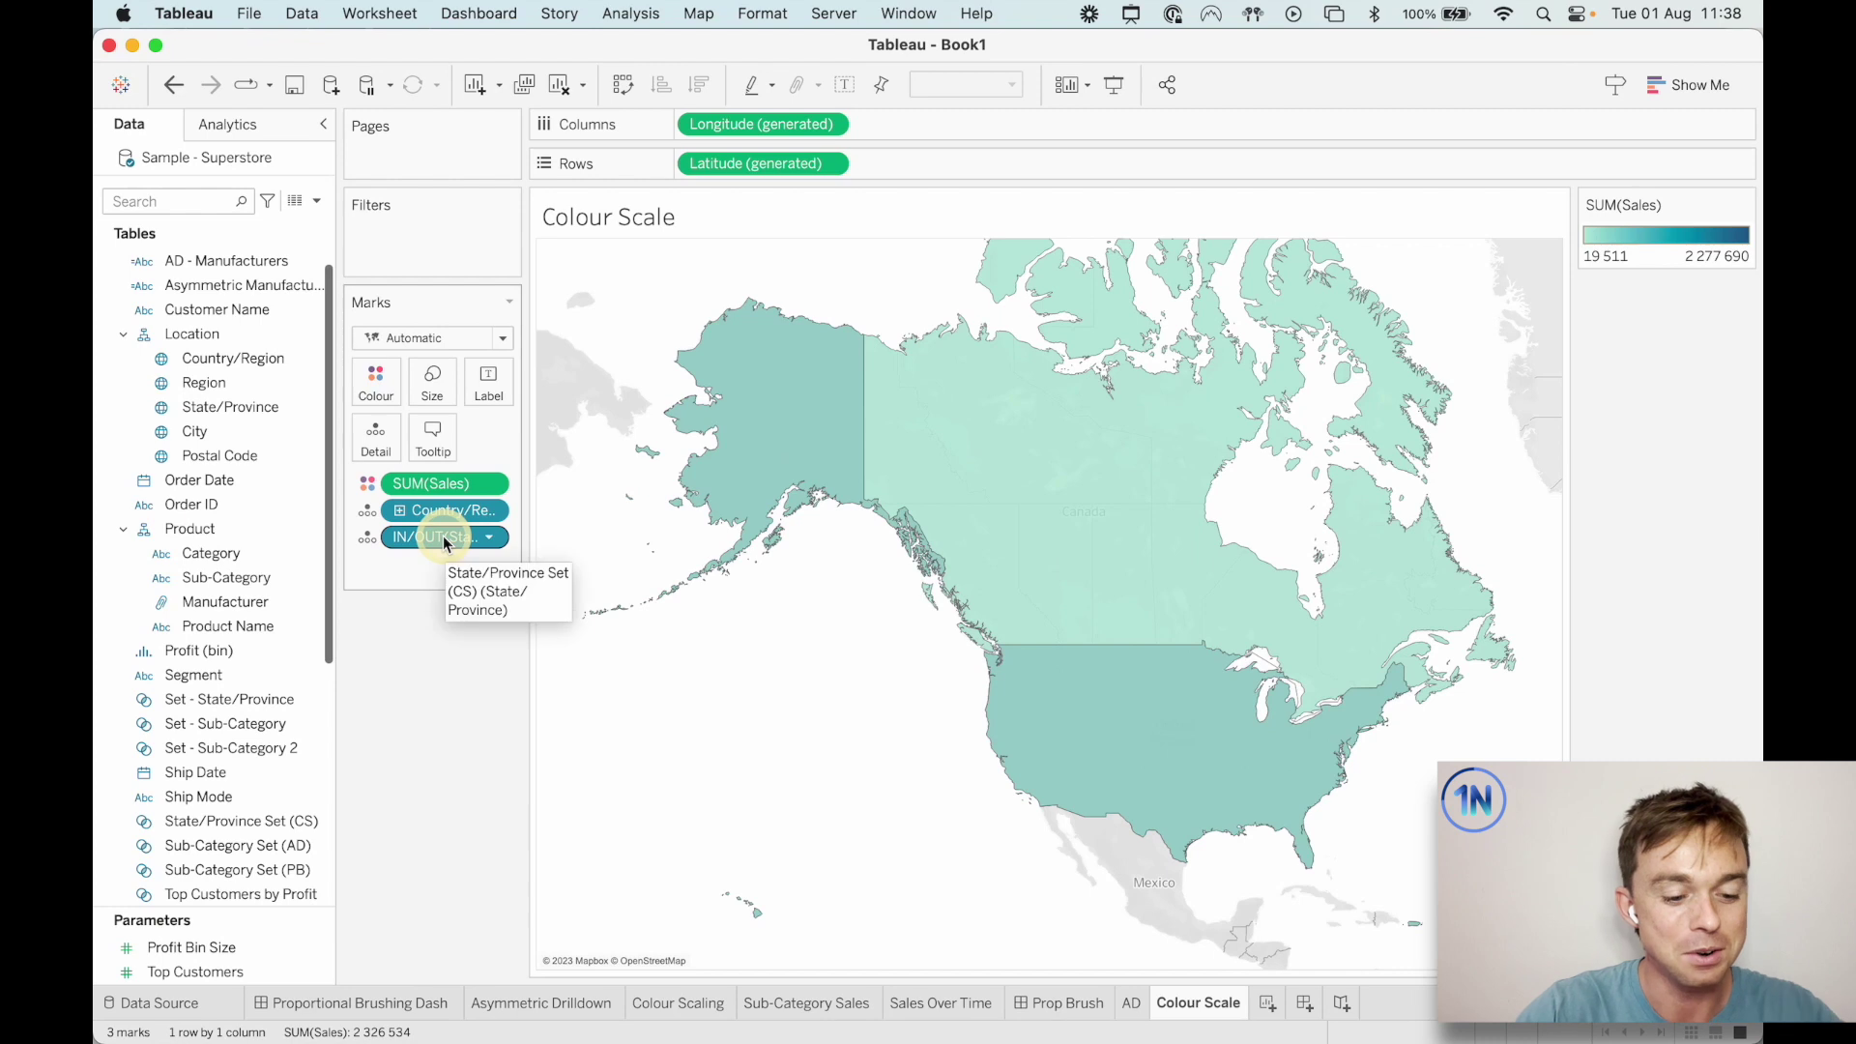
key("super+z")
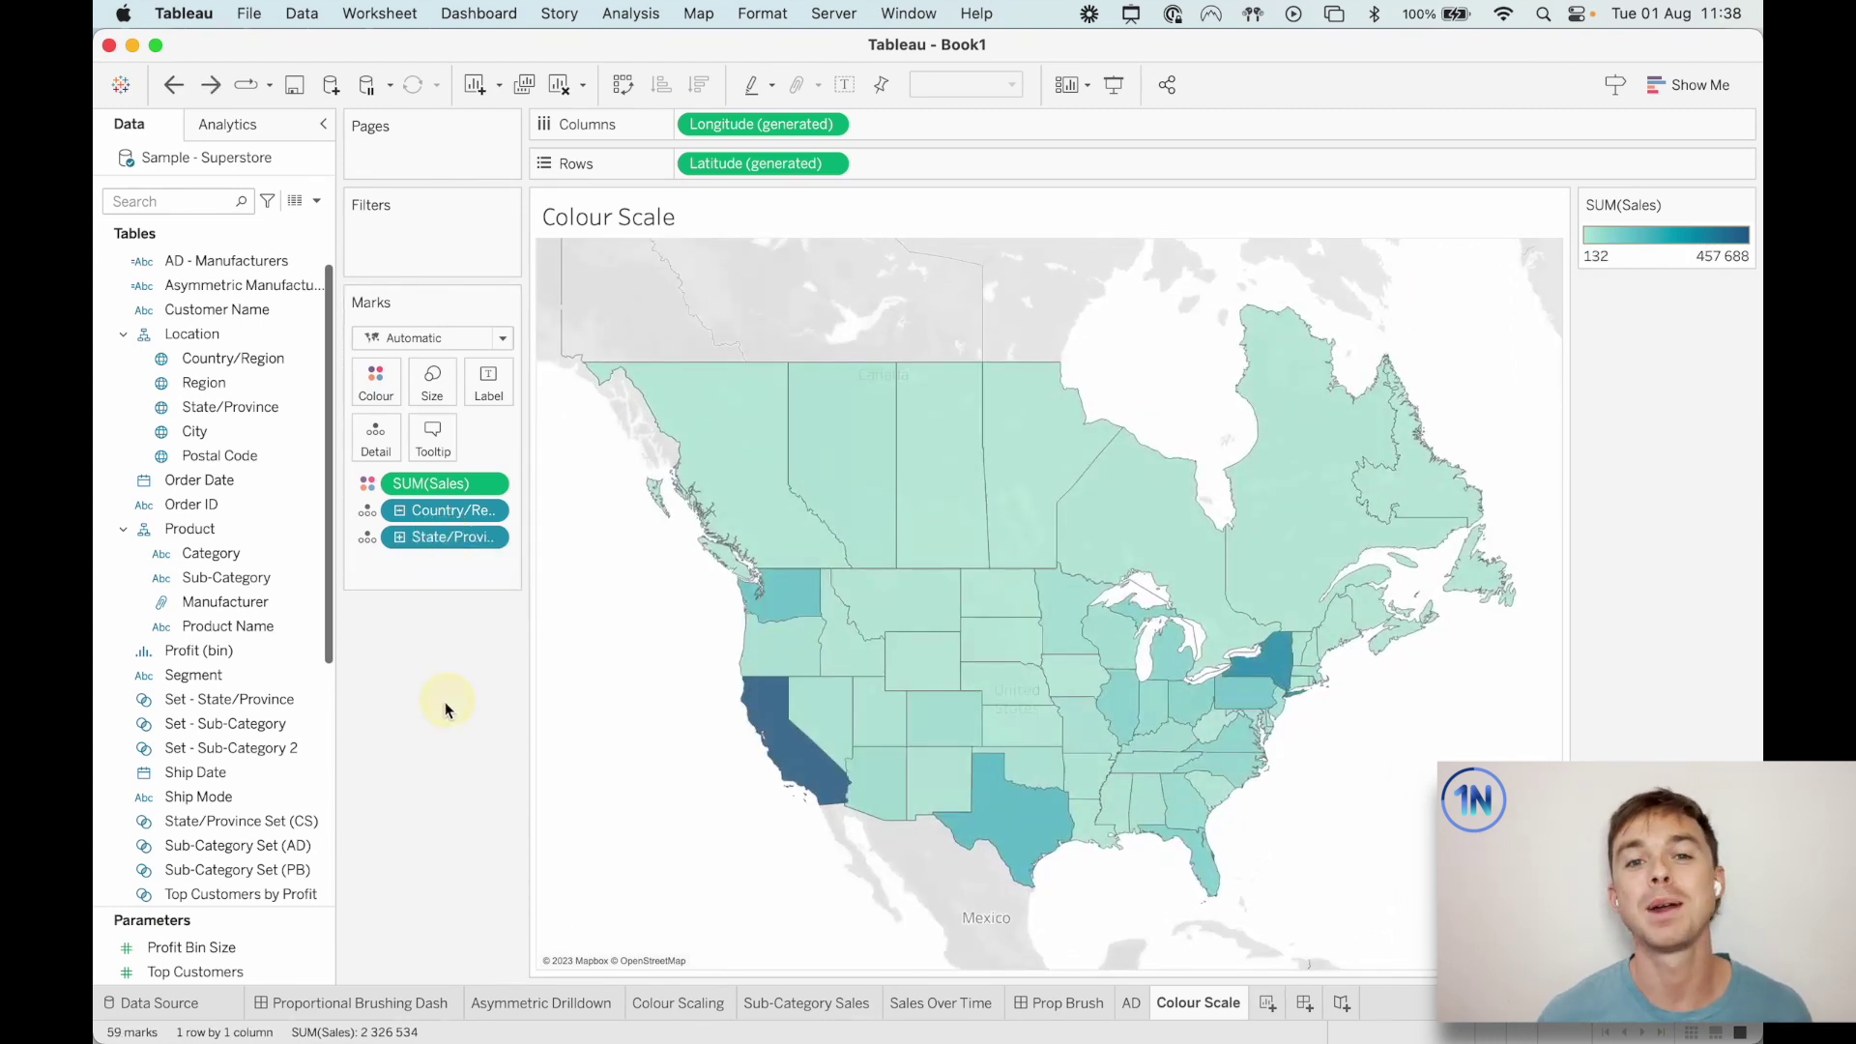
Start a new calculated field and name it Colour Scale Sales.
left_click(433, 486)
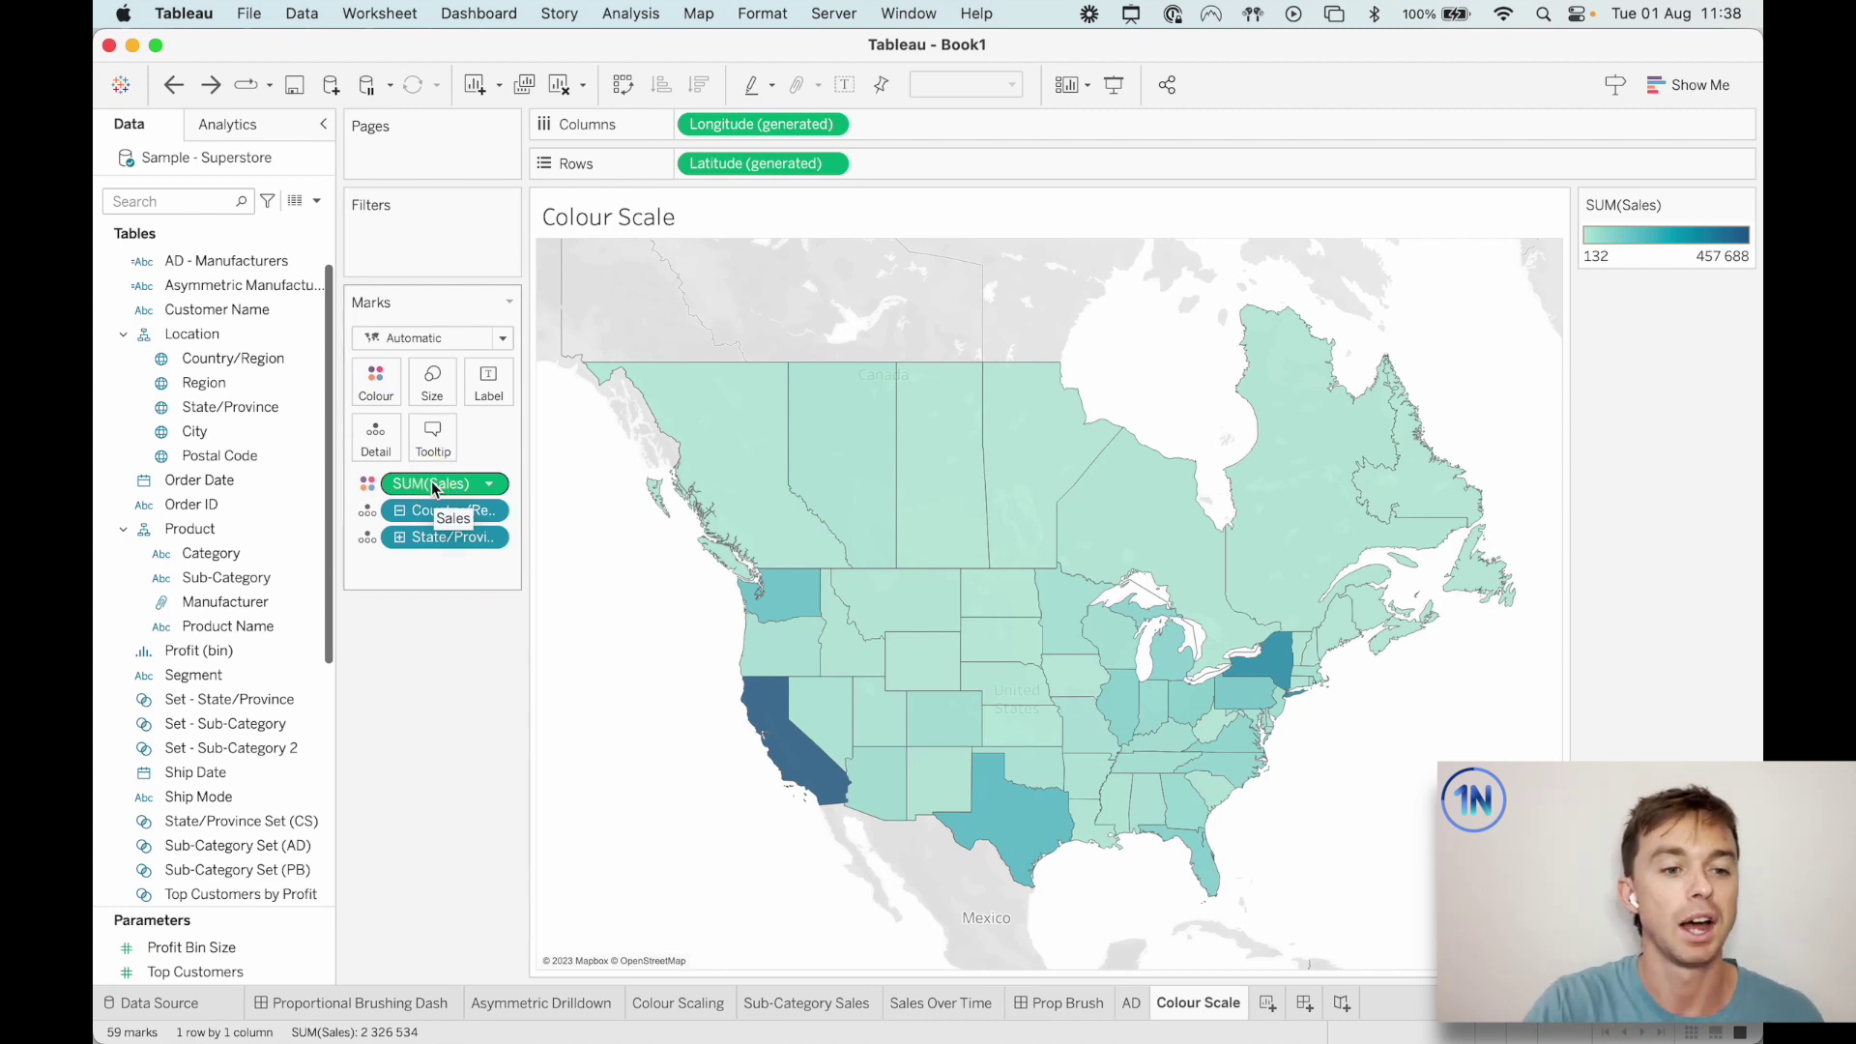
left_click(318, 202)
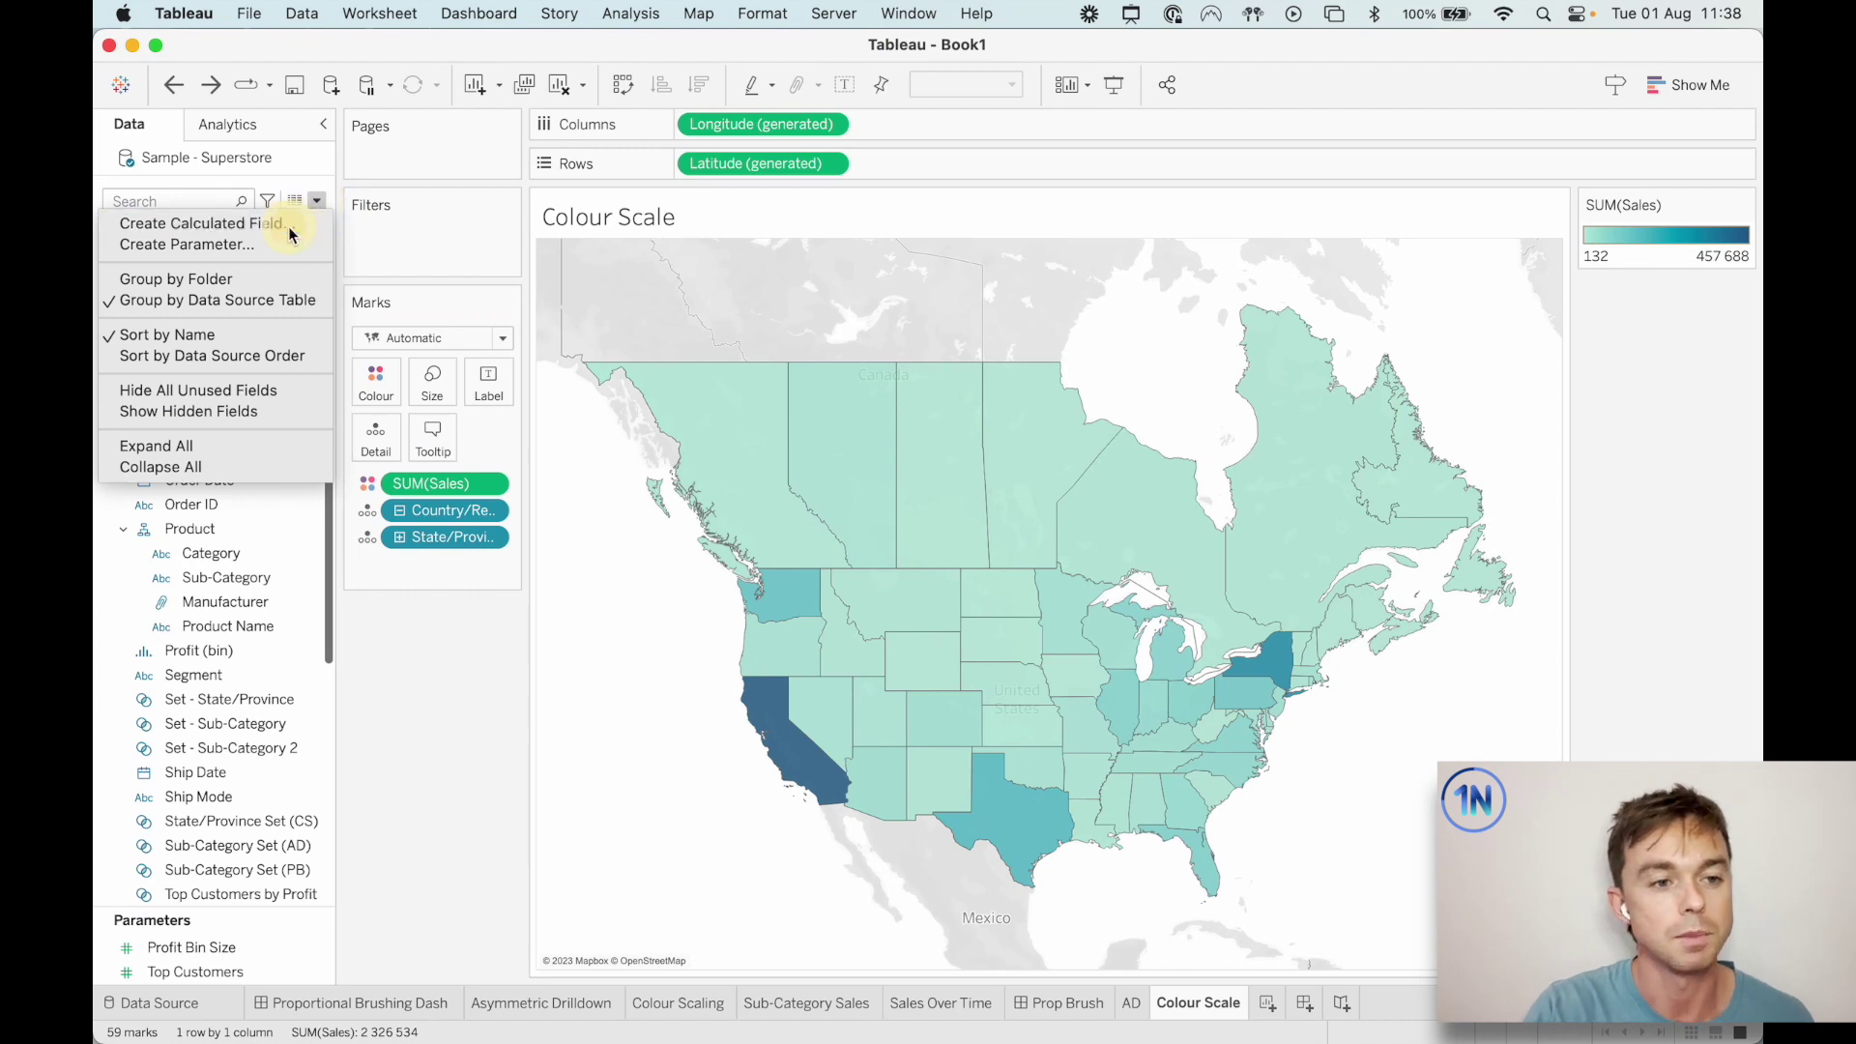
left_click(300, 223)
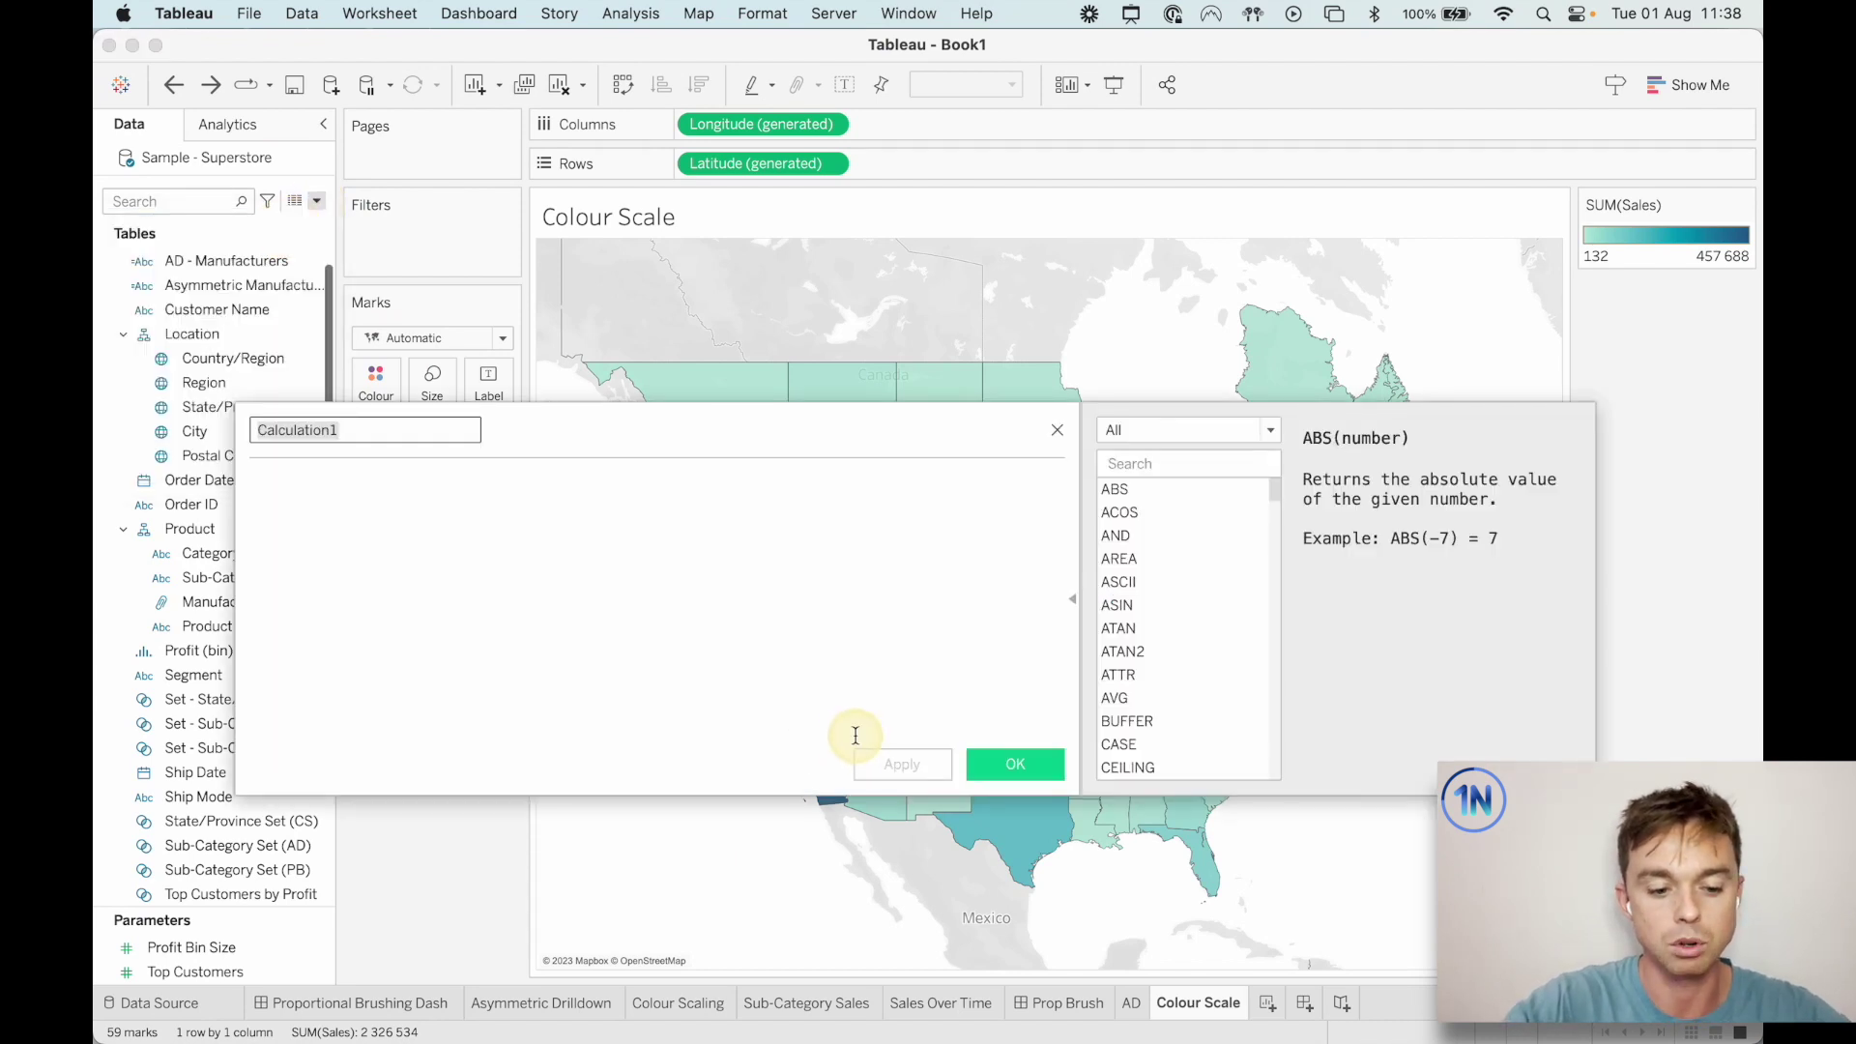
type("Colour")
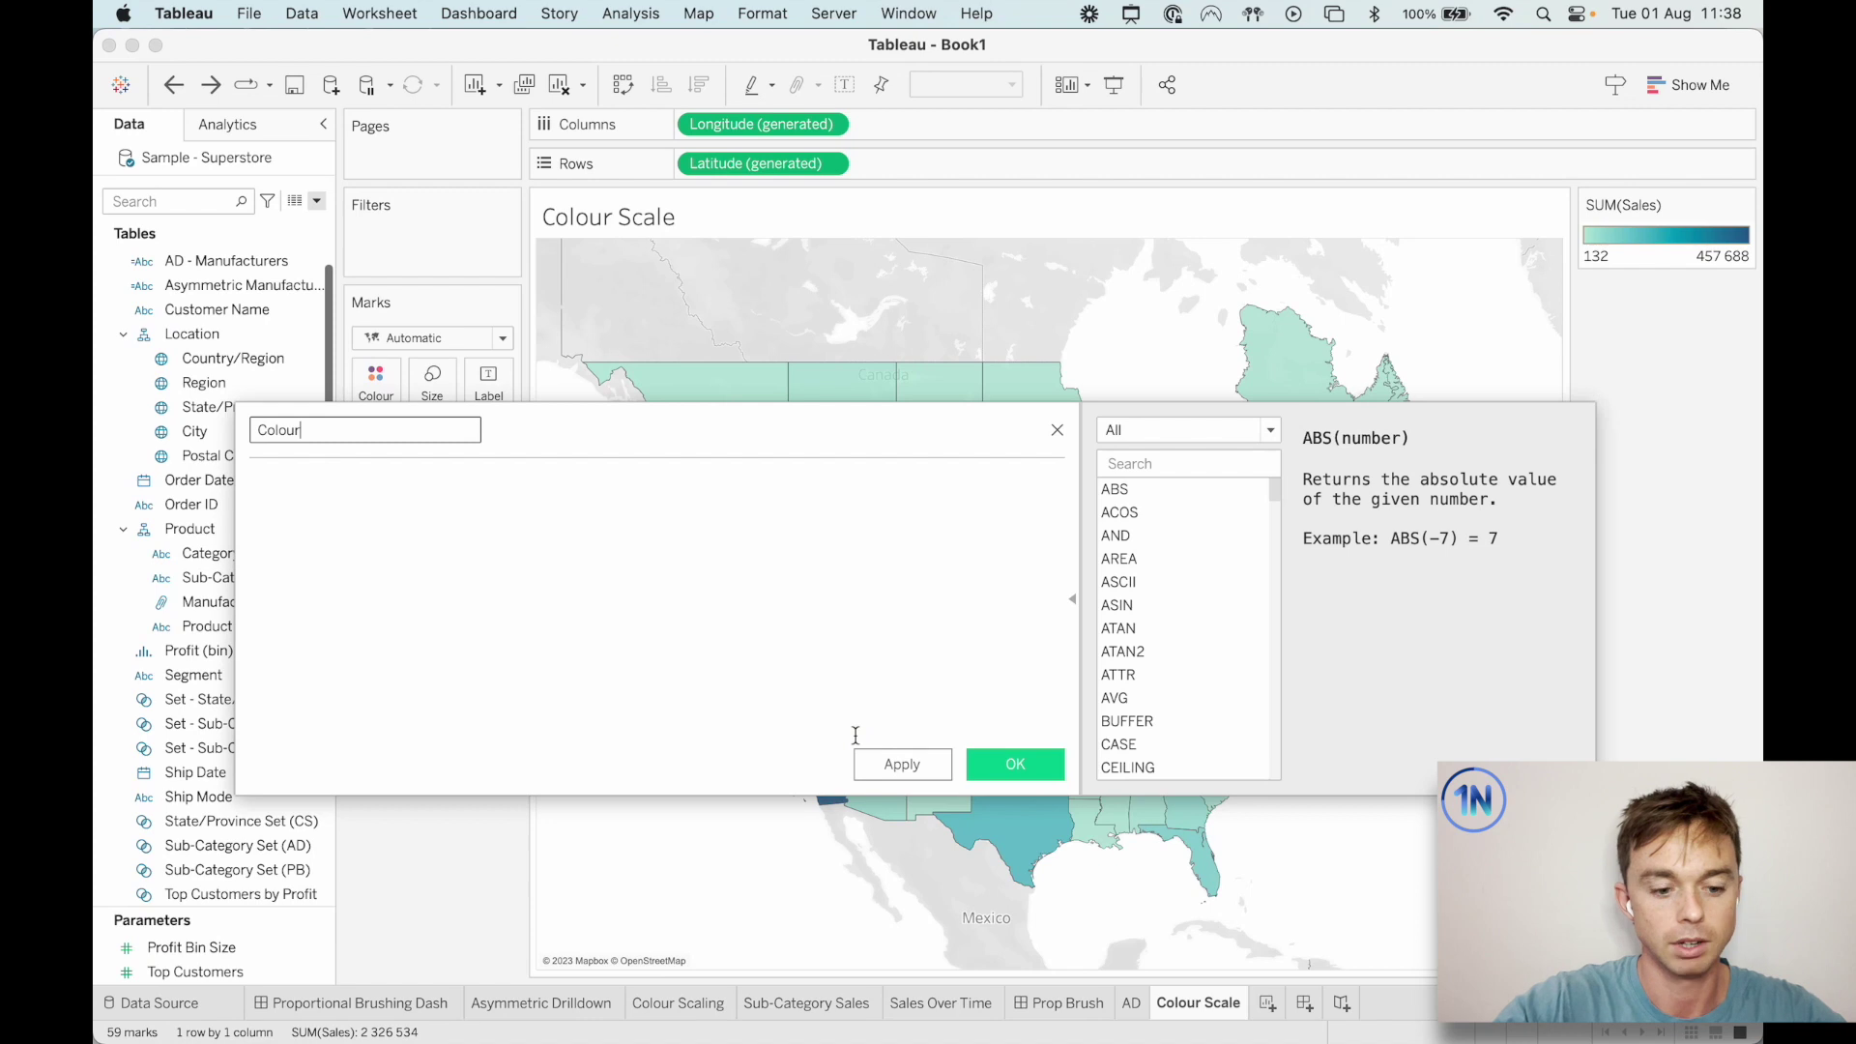
type(" Scale Sales")
Enter the formula IF [State/Province Set (CS)] THEN [Sales] END for Colour Scale Sales and save the calculated field.
left_click(848, 610)
type("I")
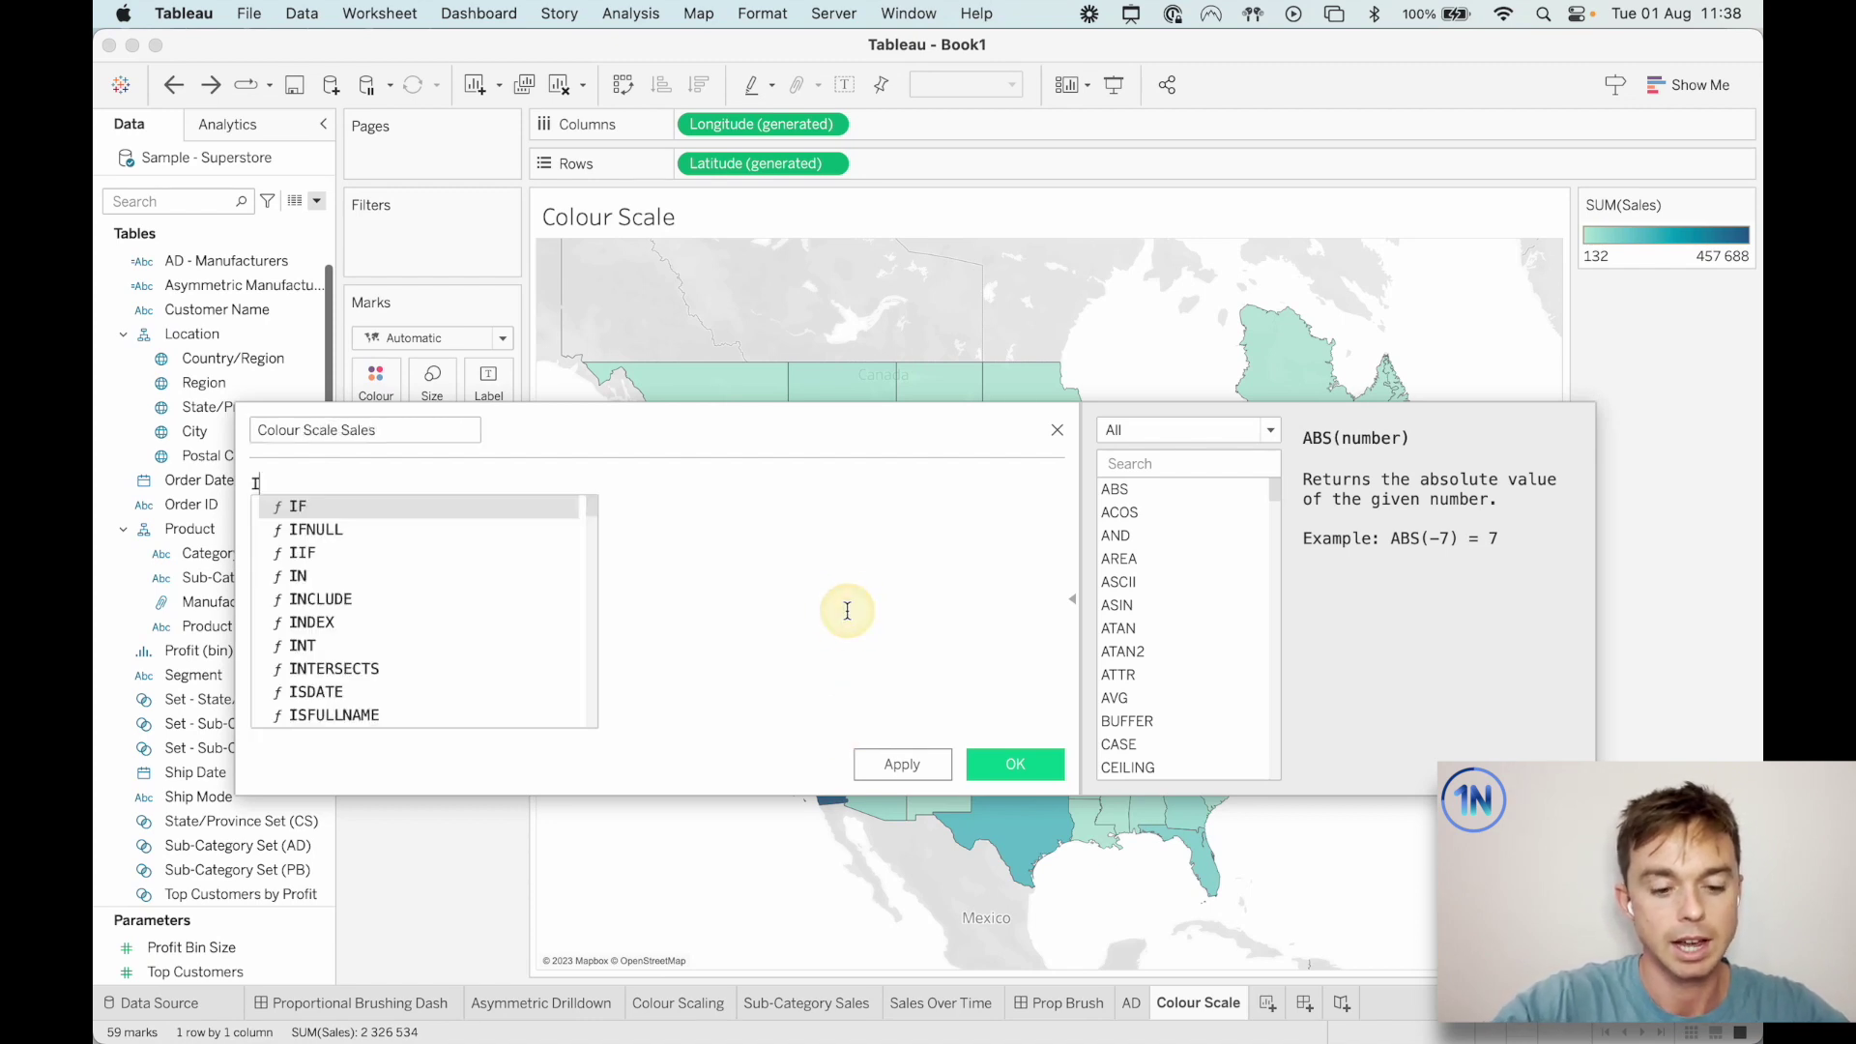
type("F Stat")
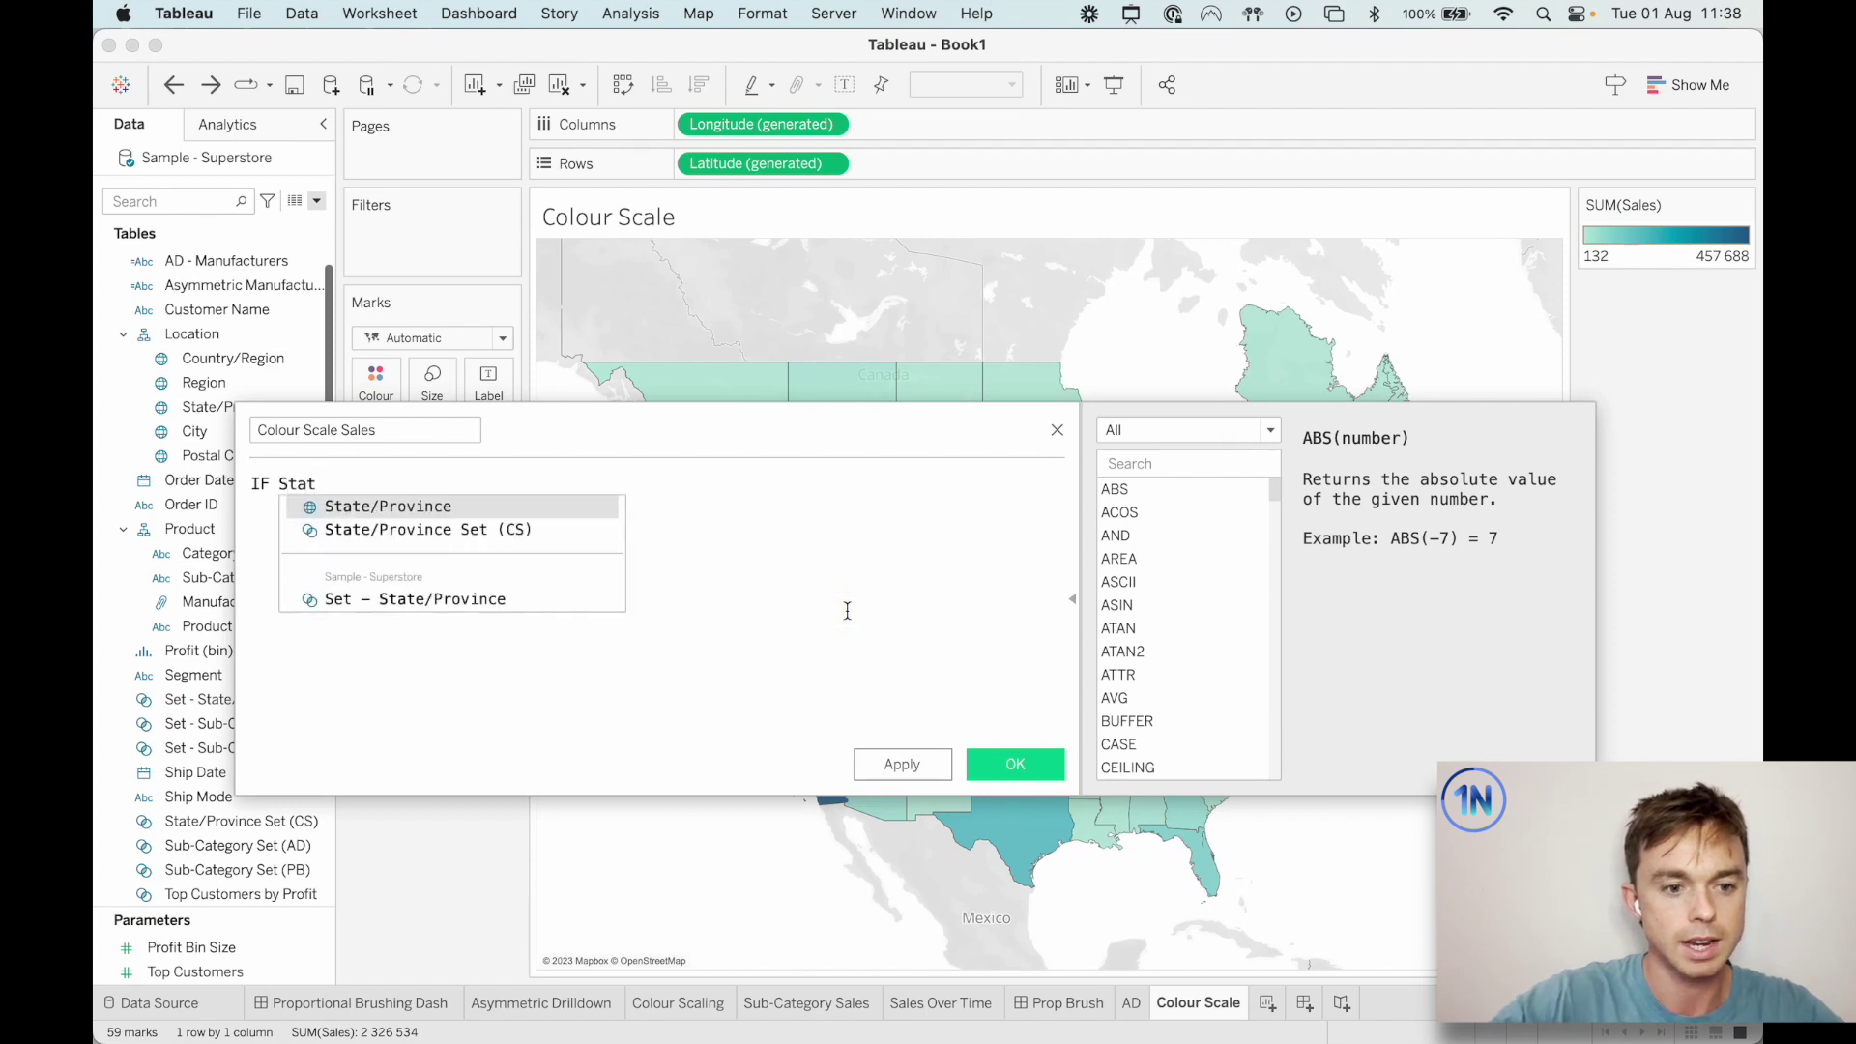
key("Down")
key("Return")
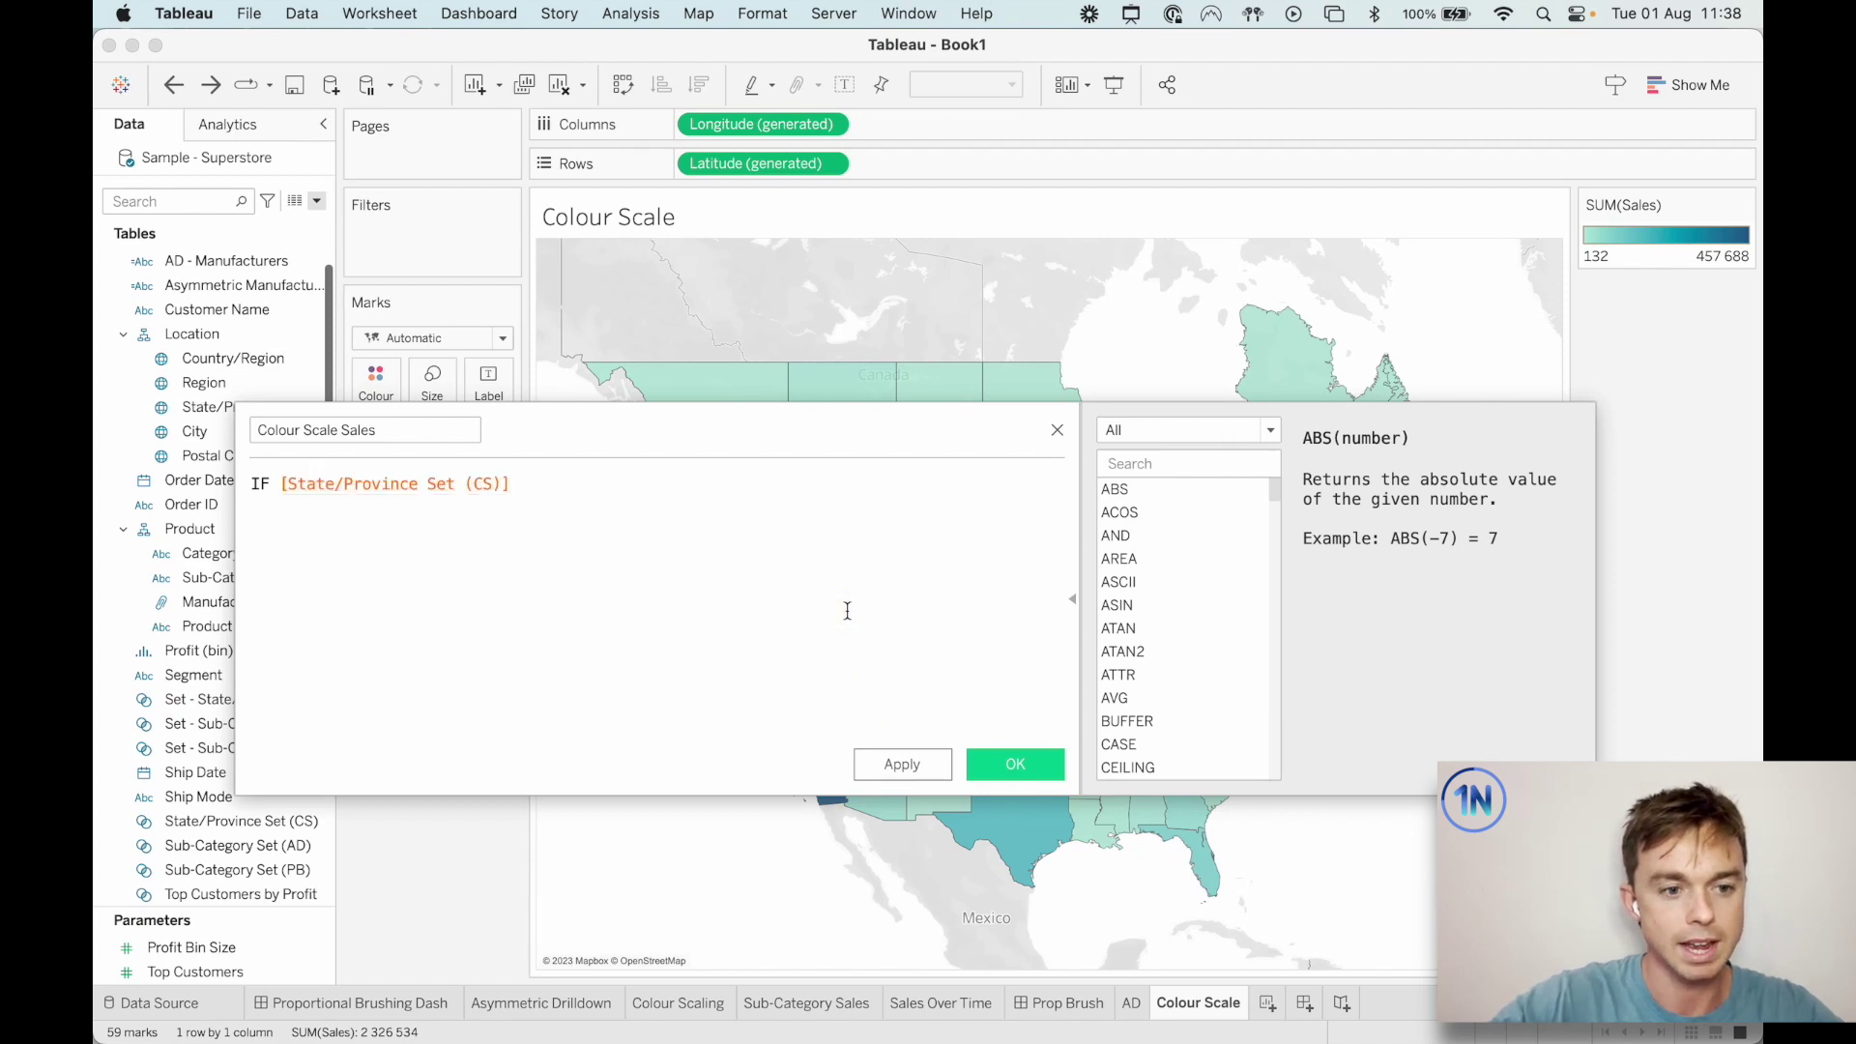
type("THEN")
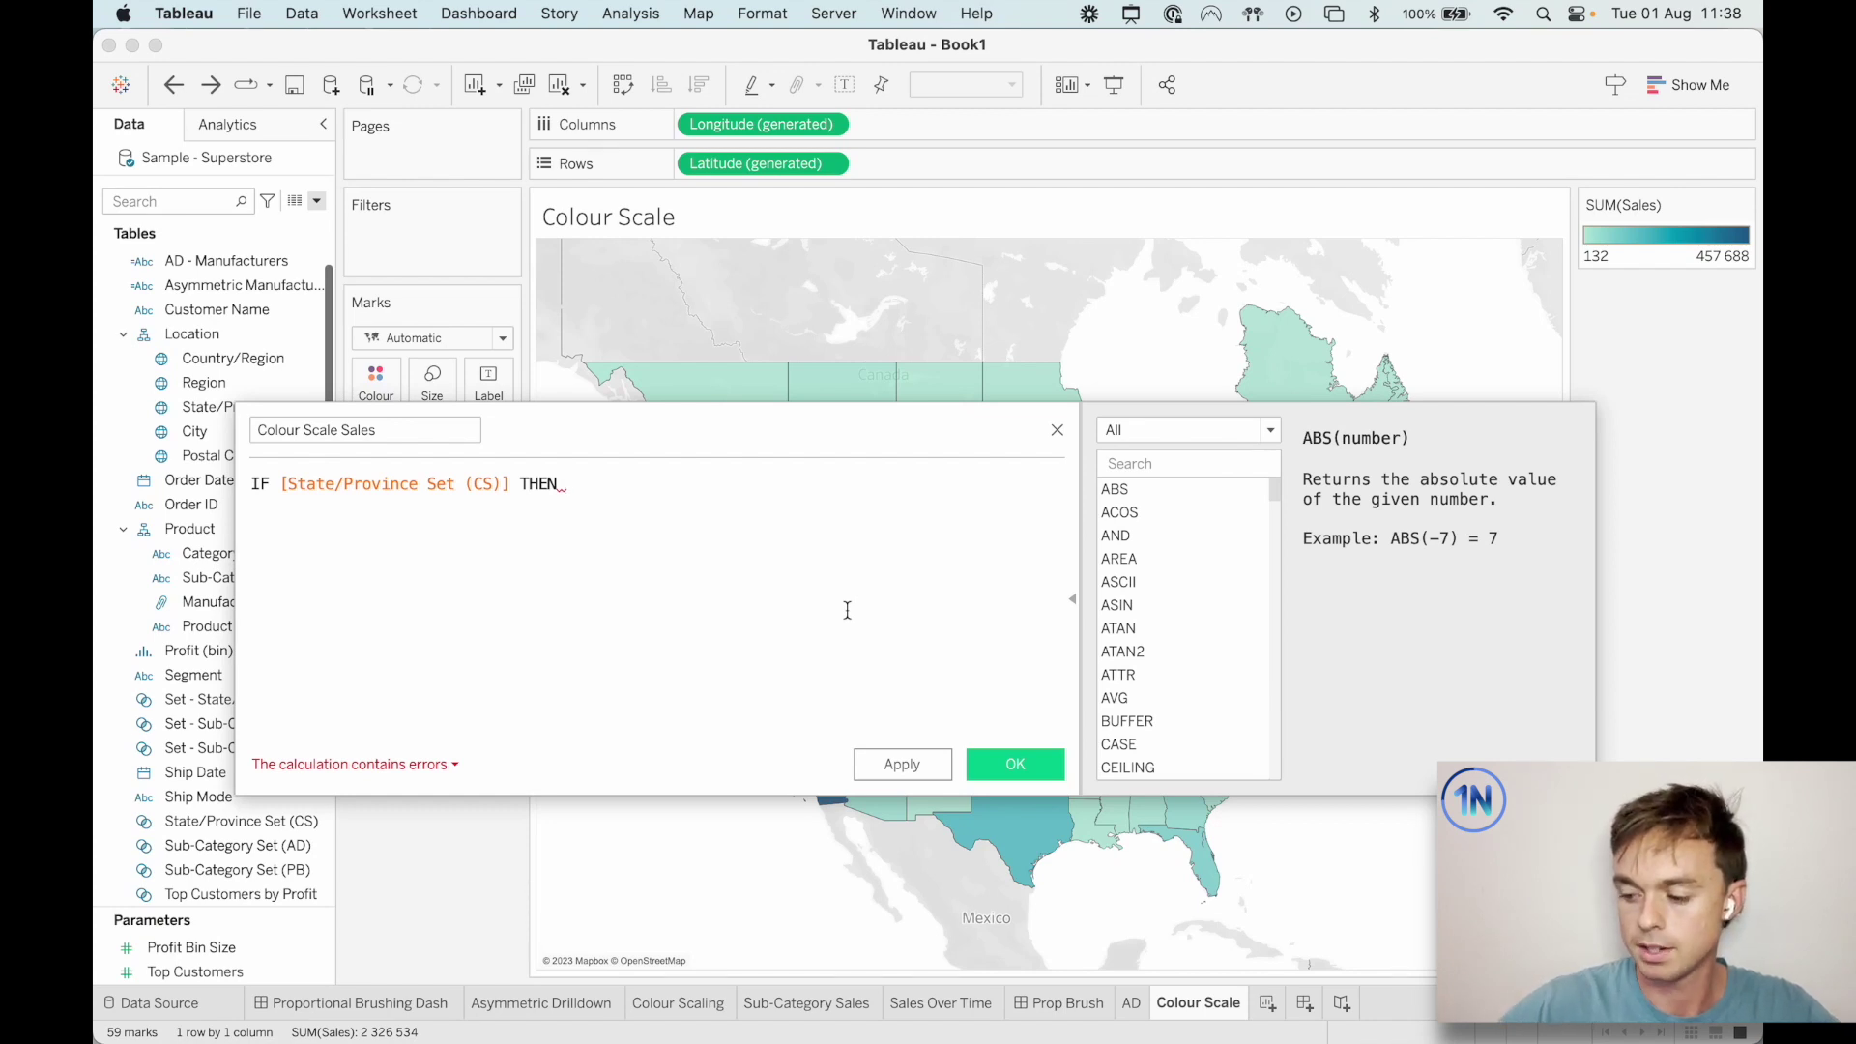
type("Sa")
key("Return")
type("END")
key("Return")
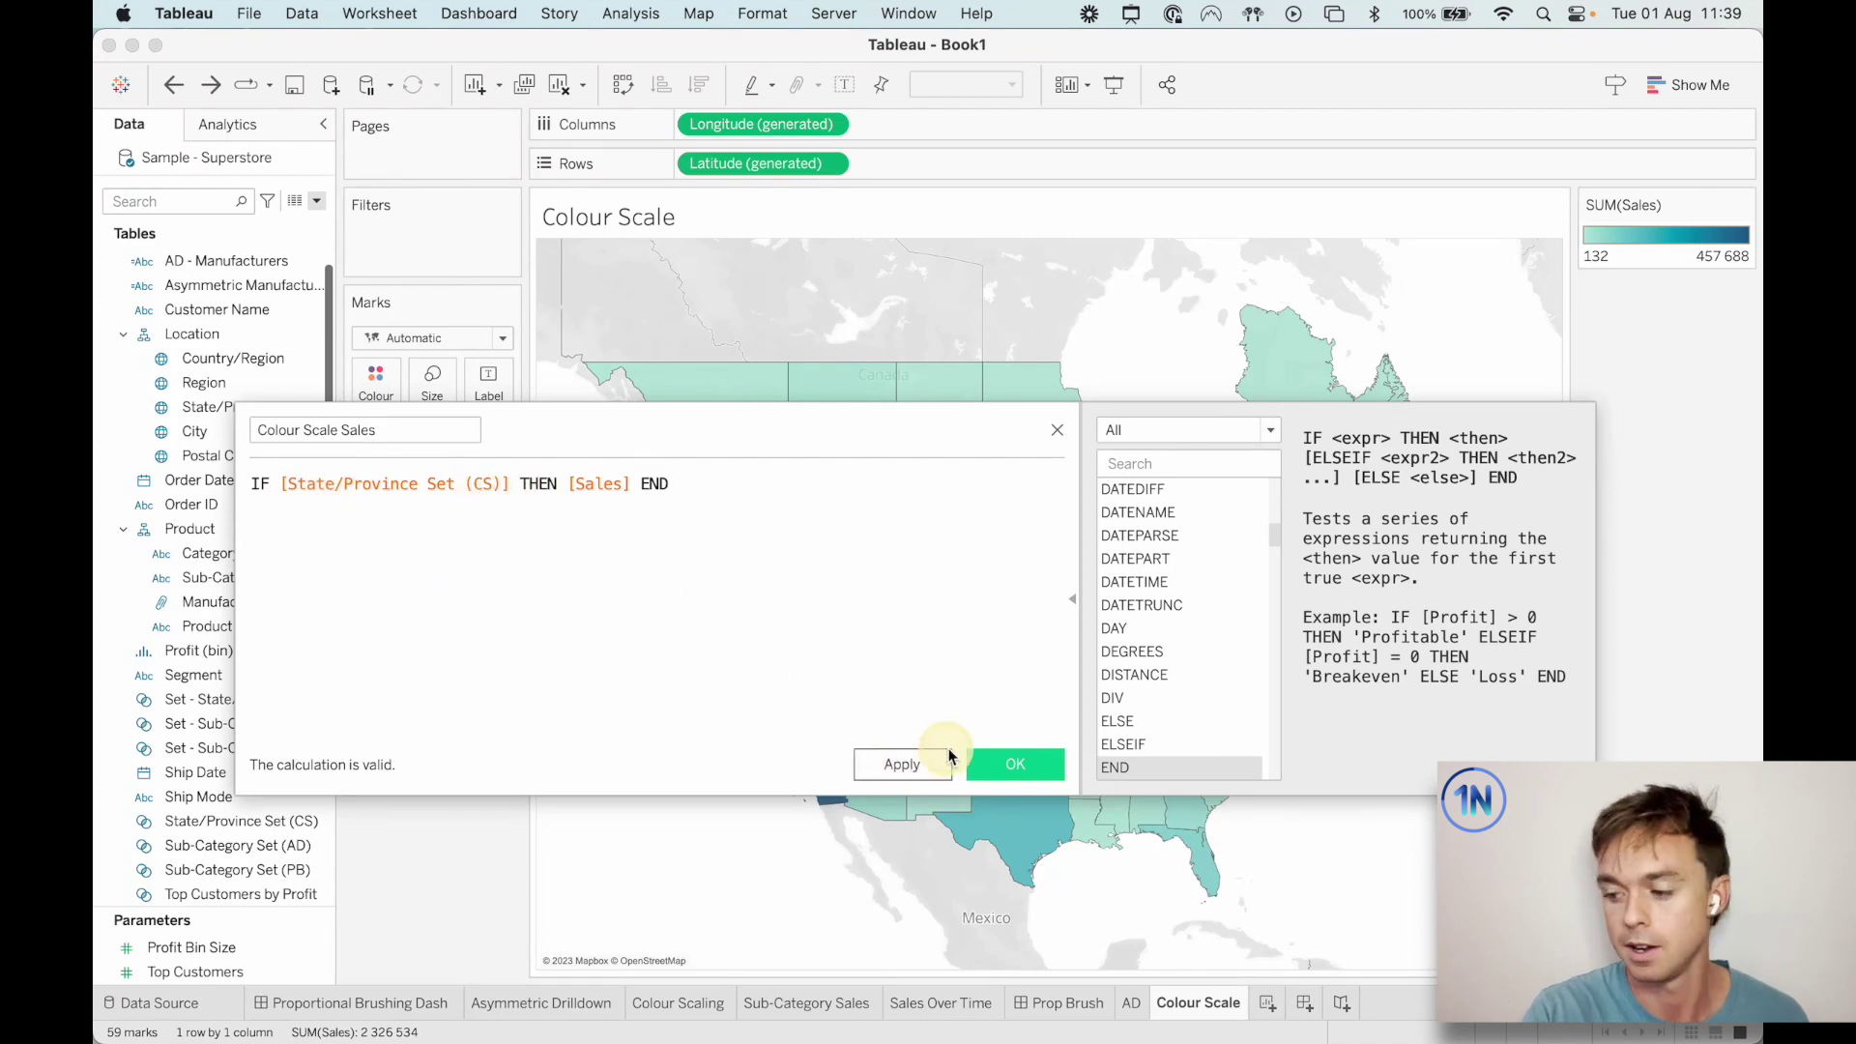
left_click(1014, 762)
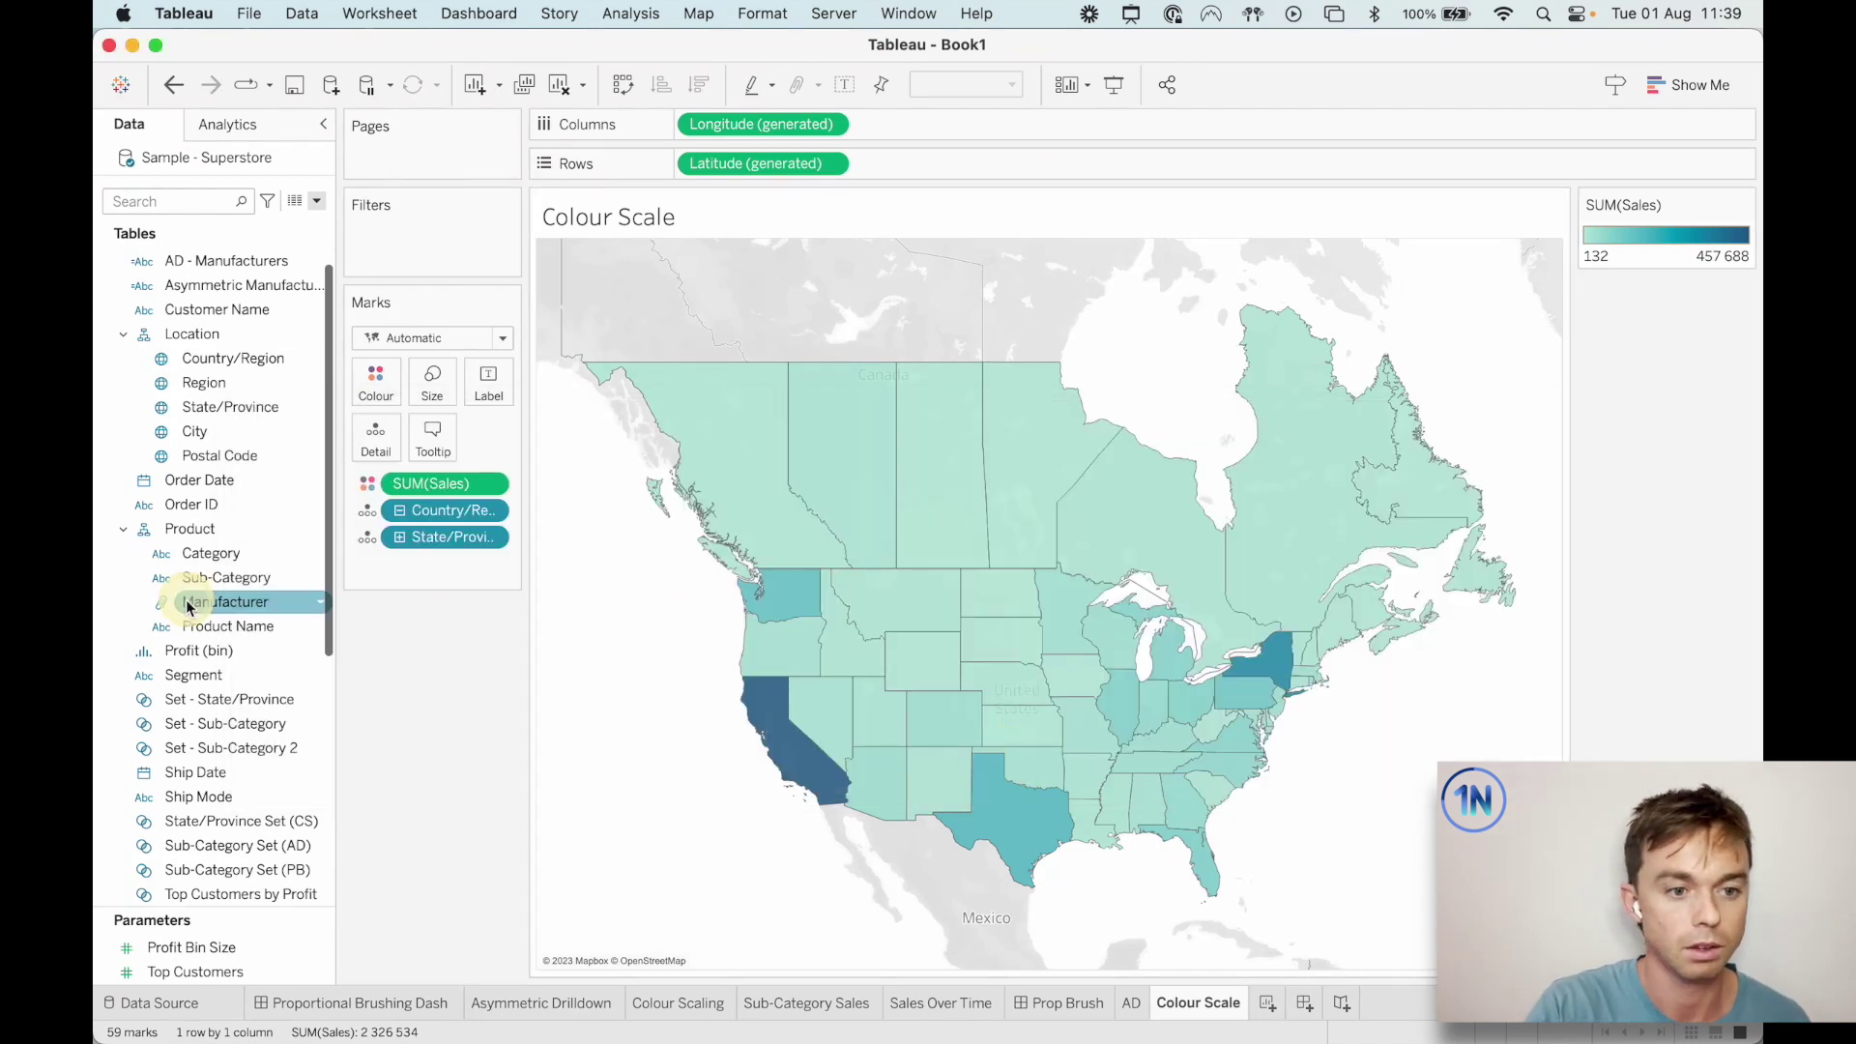
Replace SUM(Sales) with Colour Scale Sales as the field that colours the map's states and provinces.
scroll(193, 600, "down", 5)
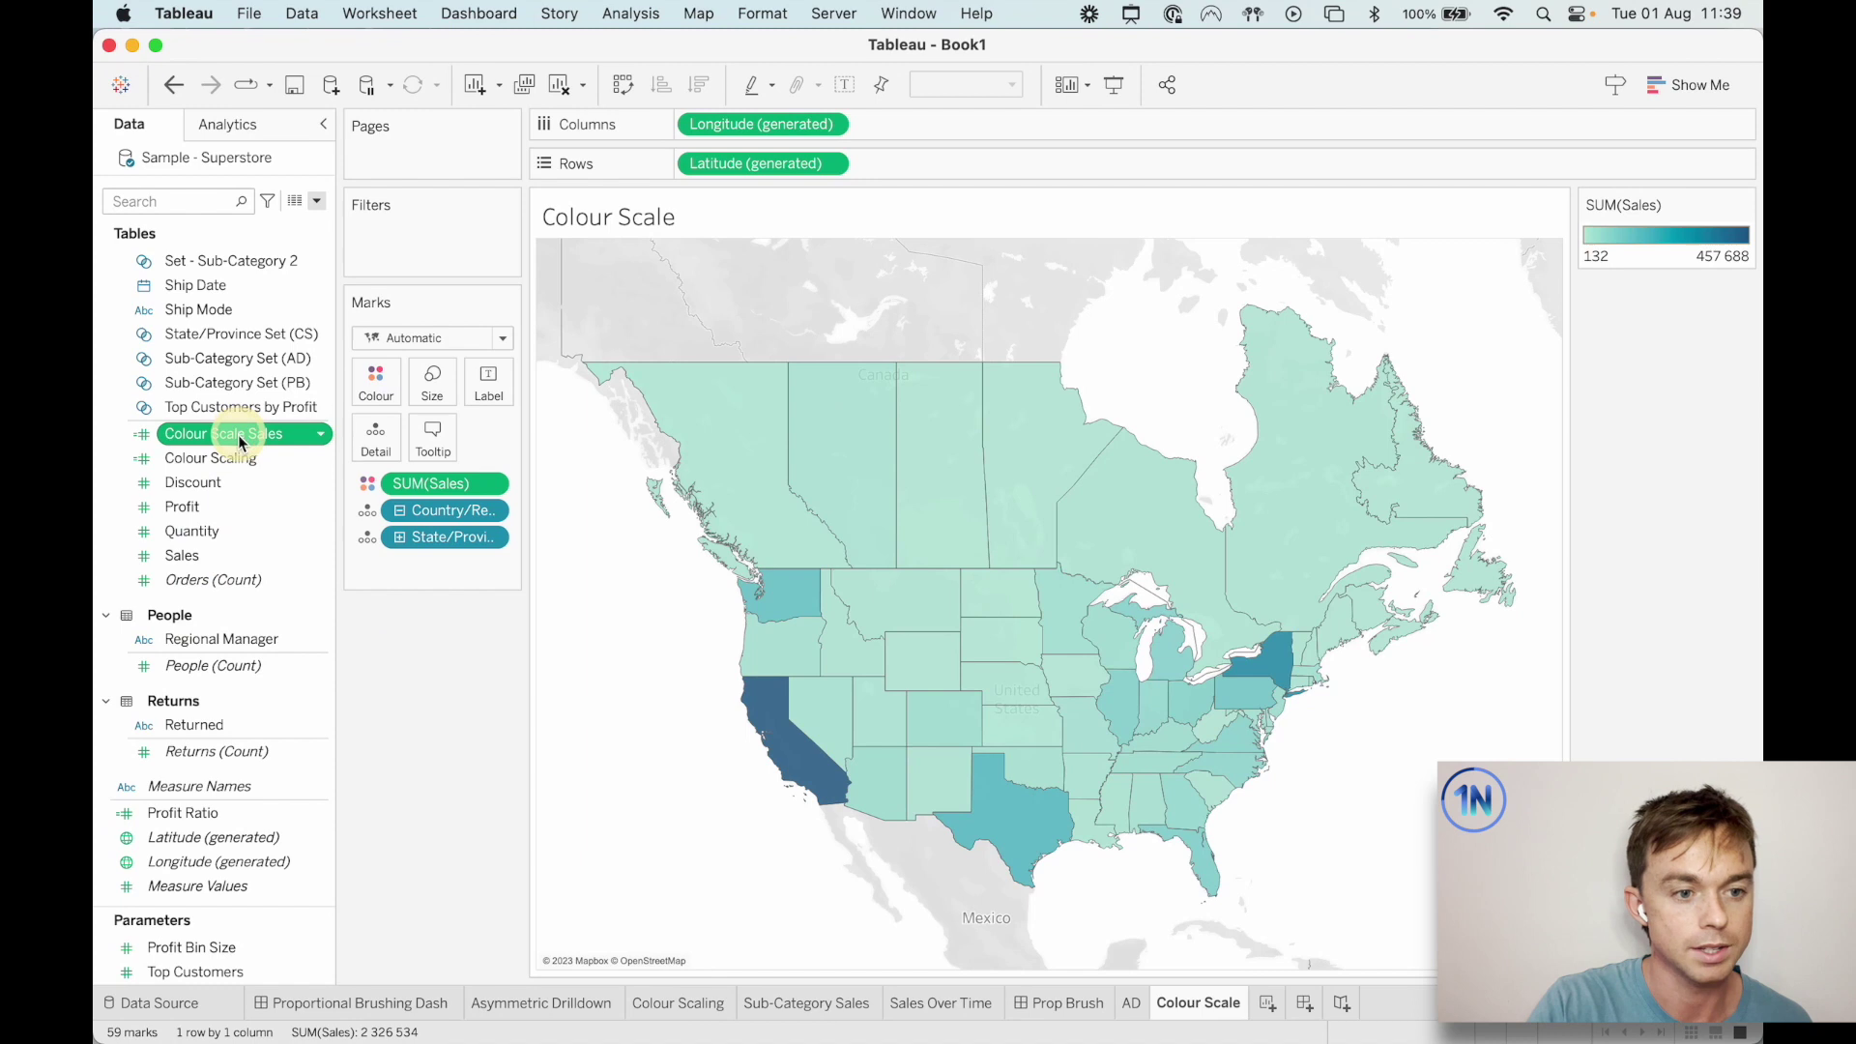
left_click_drag(242, 437, 447, 488)
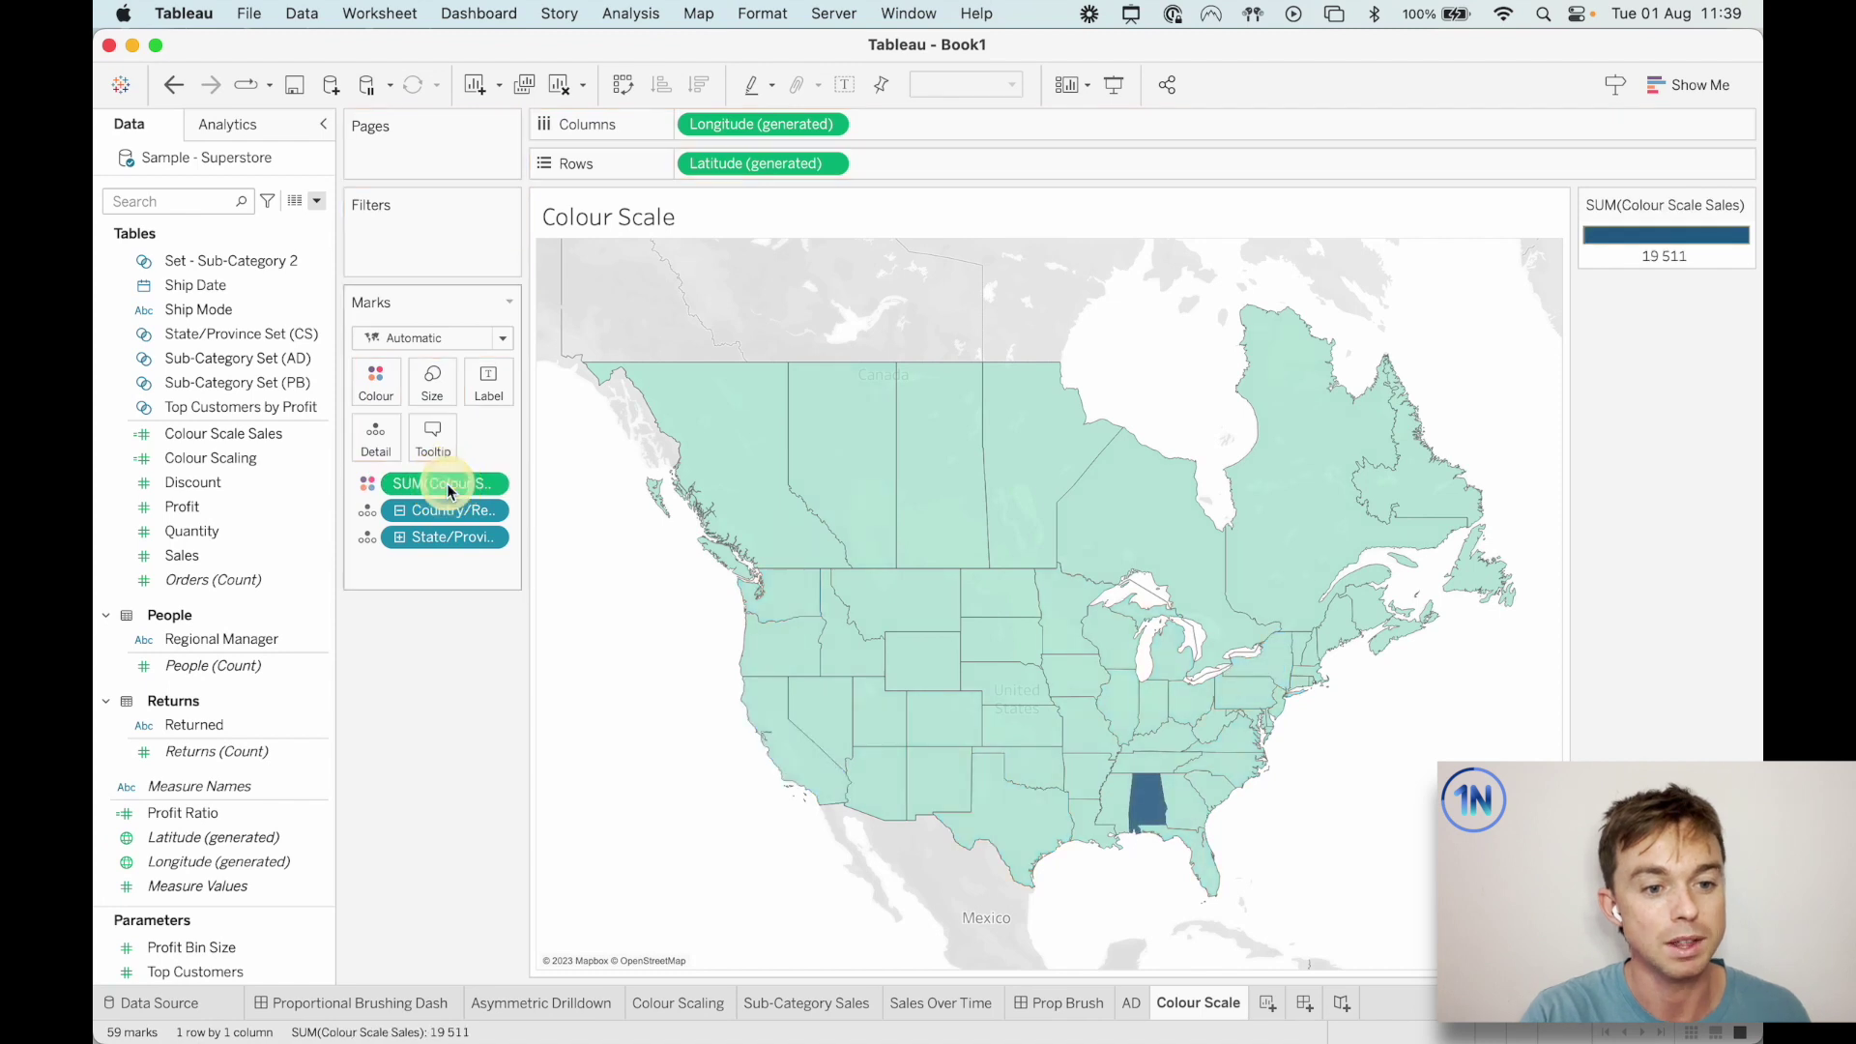
mouse_move(1151, 815)
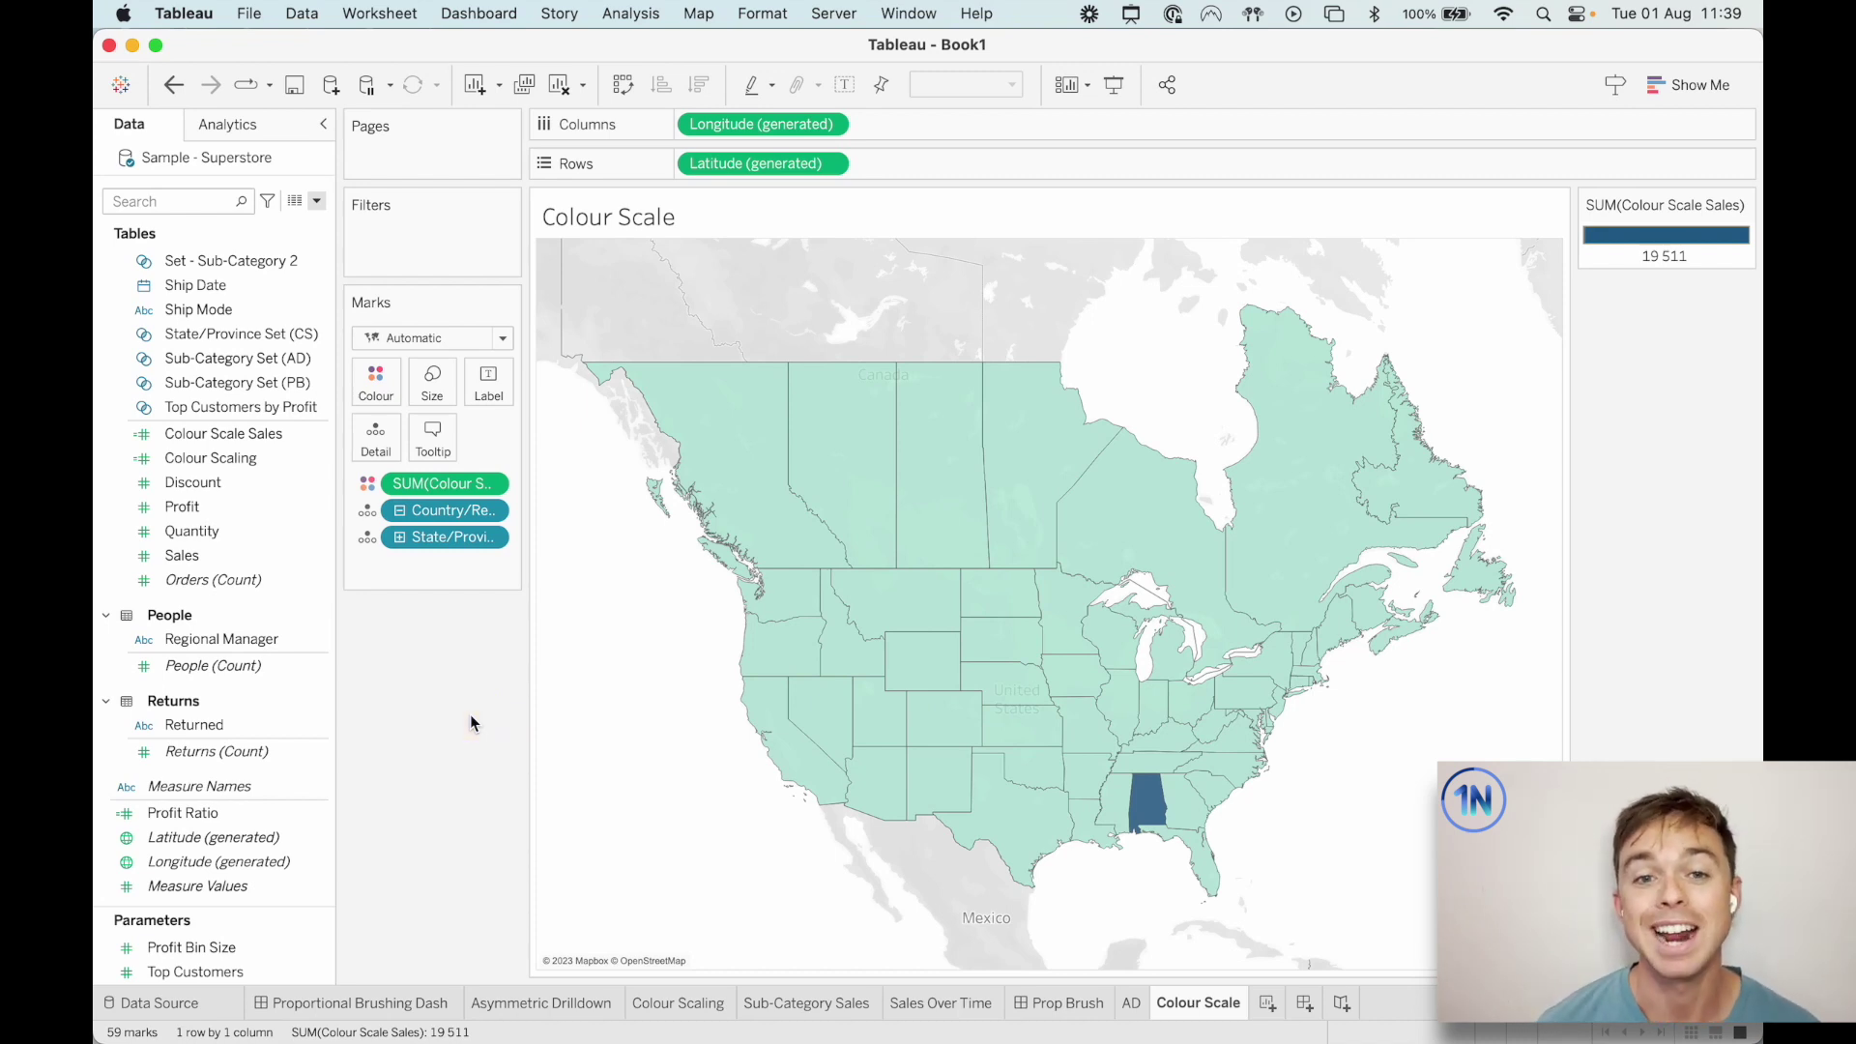
Add a new set action for the Colour Scale worksheet and name it Colour Scale 2.
left_click(468, 12)
mouse_move(399, 8)
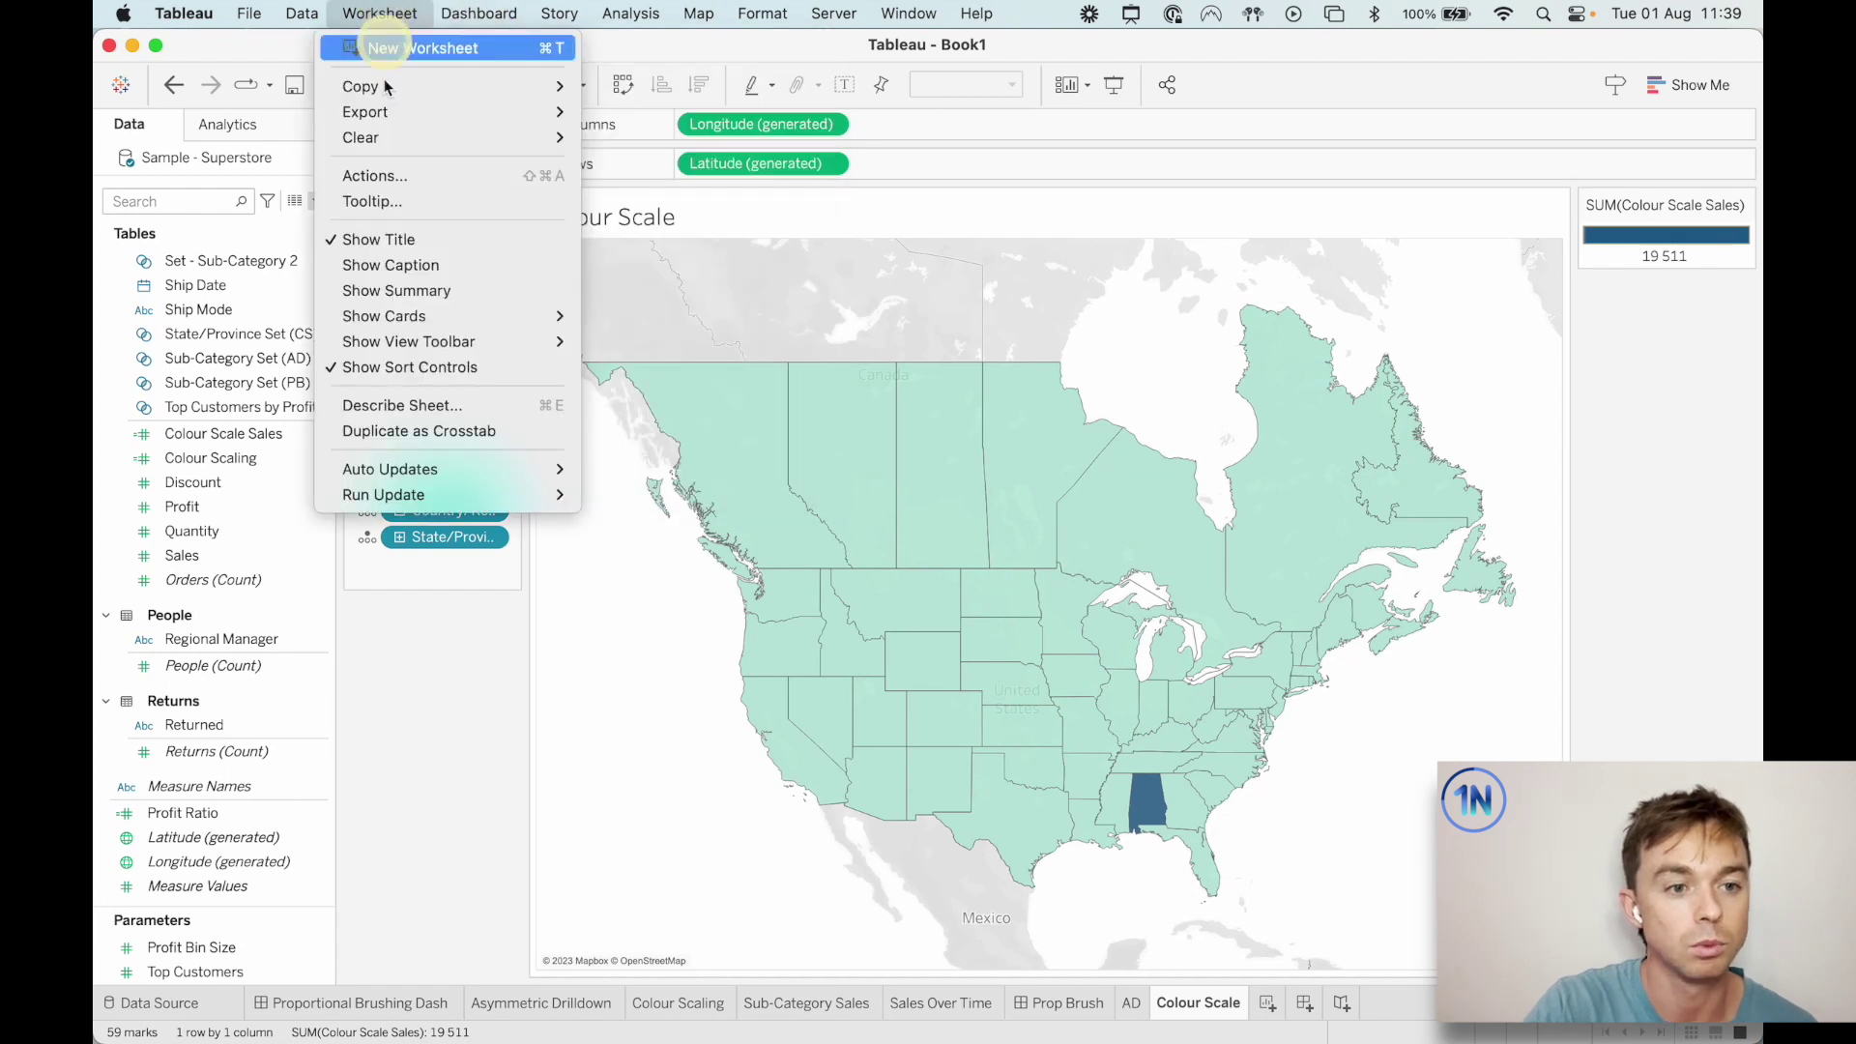
left_click(839, 369)
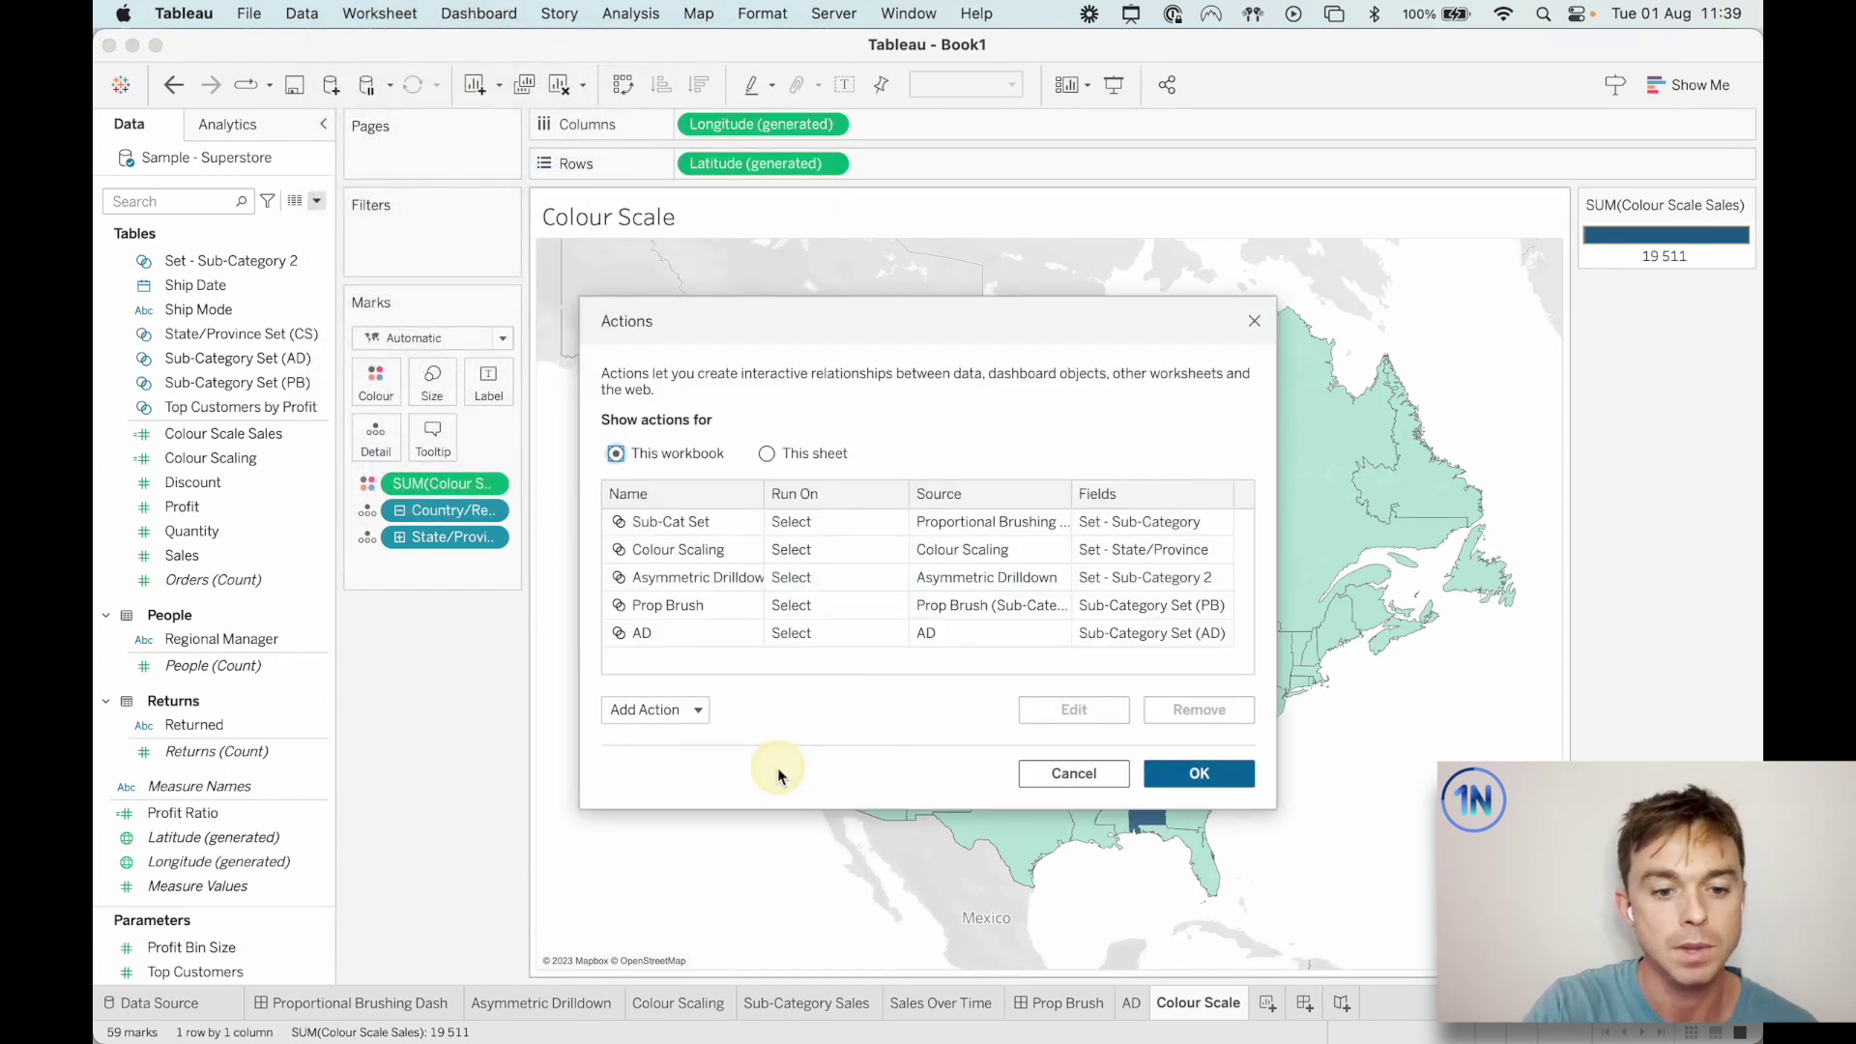
left_click(667, 709)
left_click(700, 680)
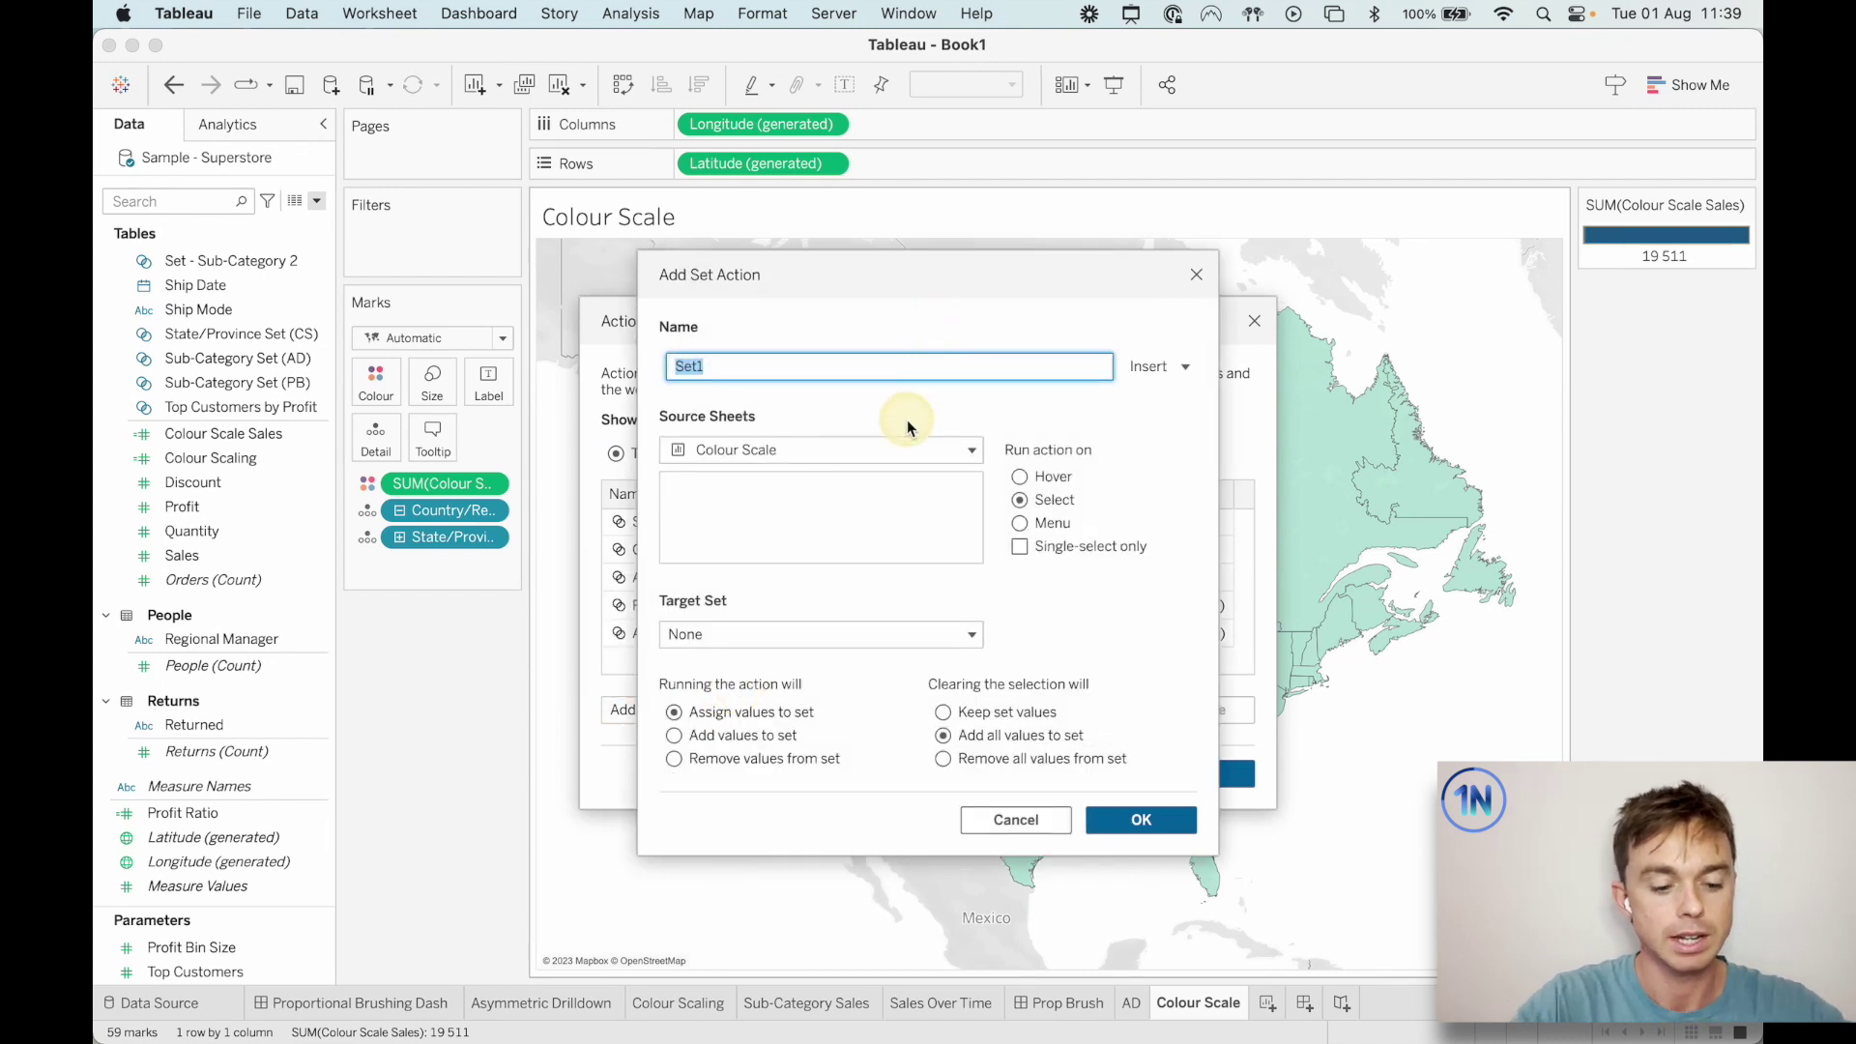
type("Colour Sca")
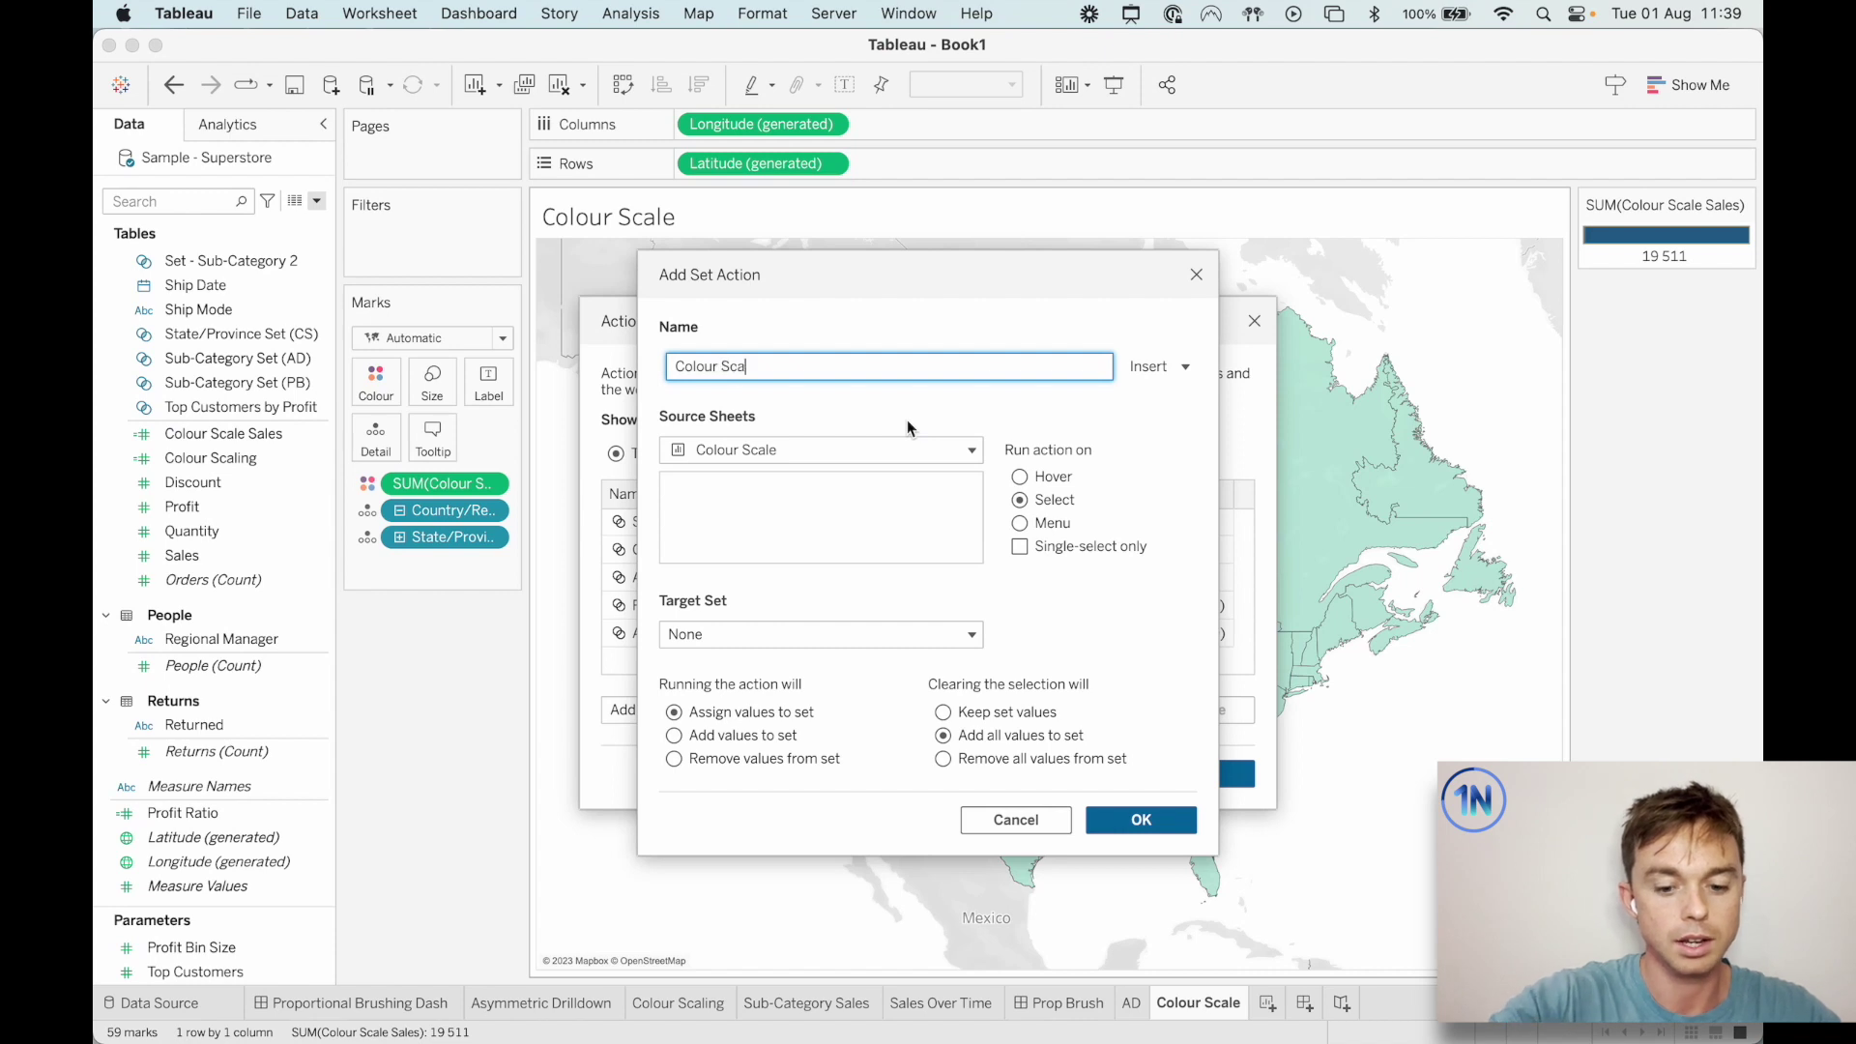
type("le 2")
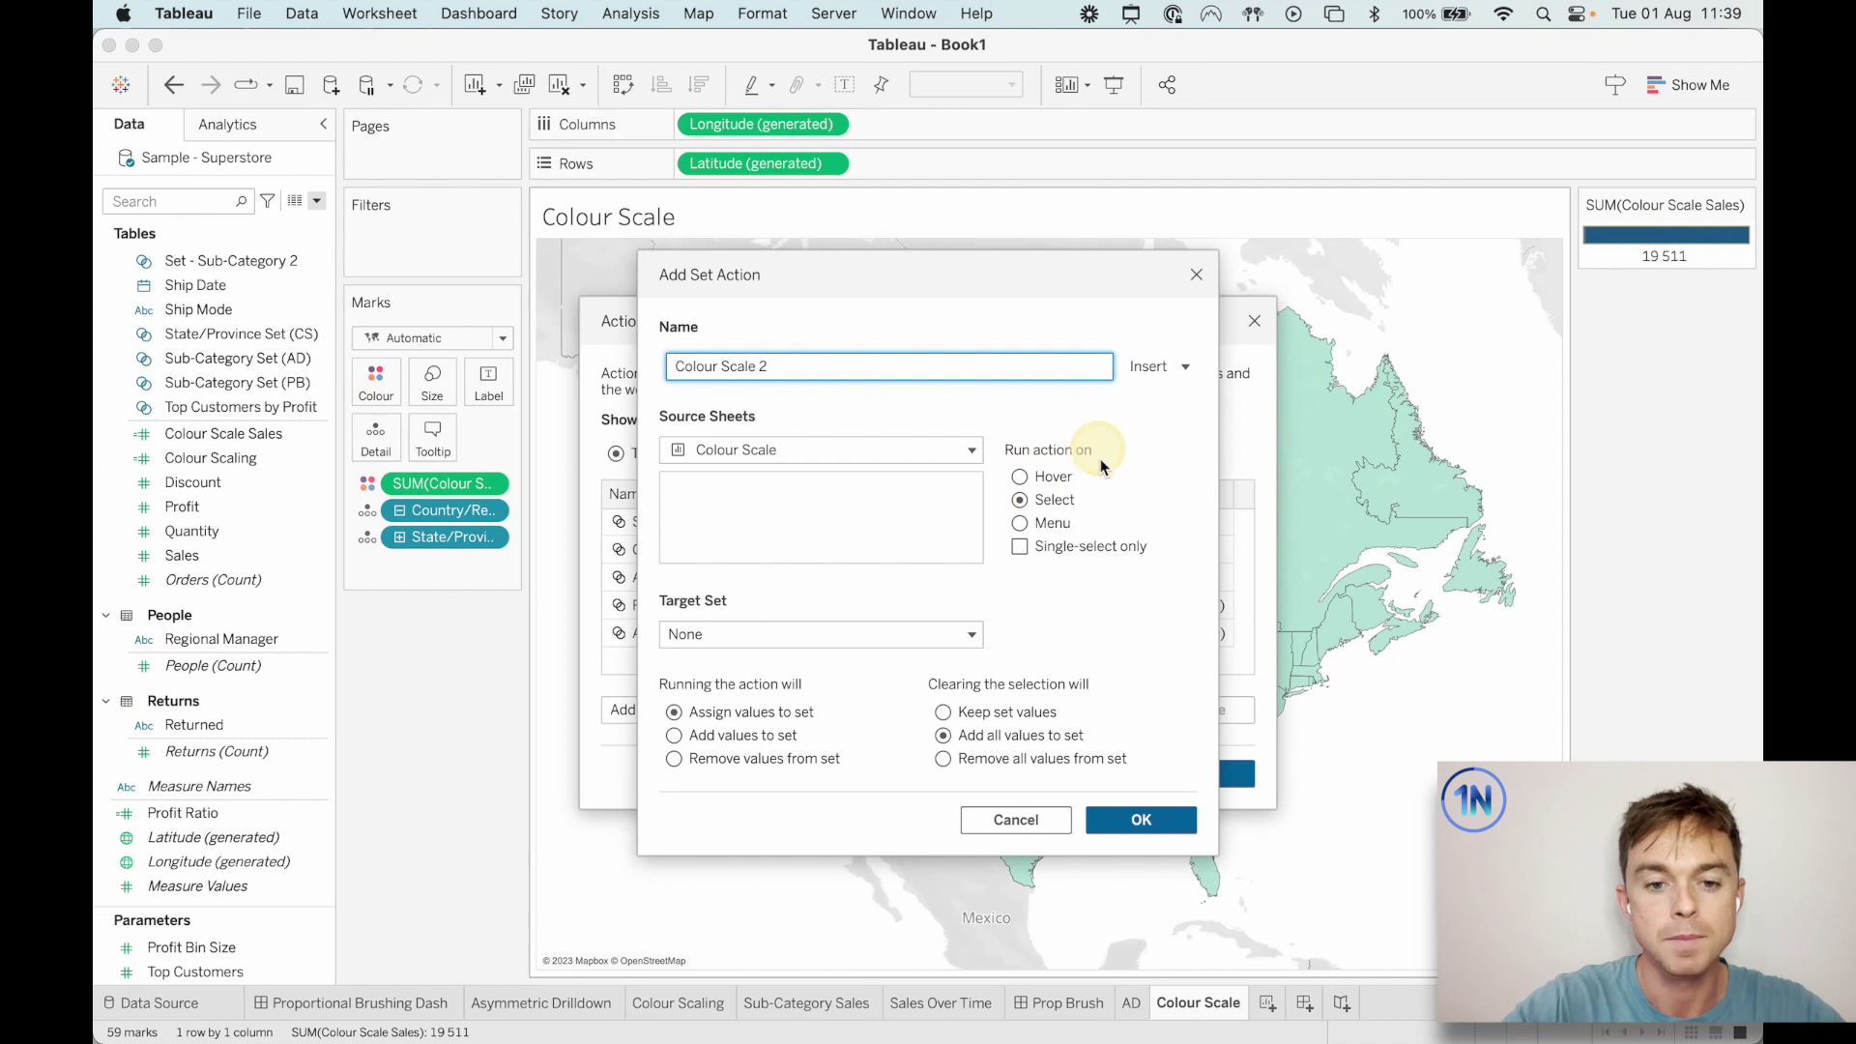
Target State/Province Set (CS) with the action, have clearing the selection add all values to the set, and save the action.
left_click(849, 635)
mouse_move(957, 690)
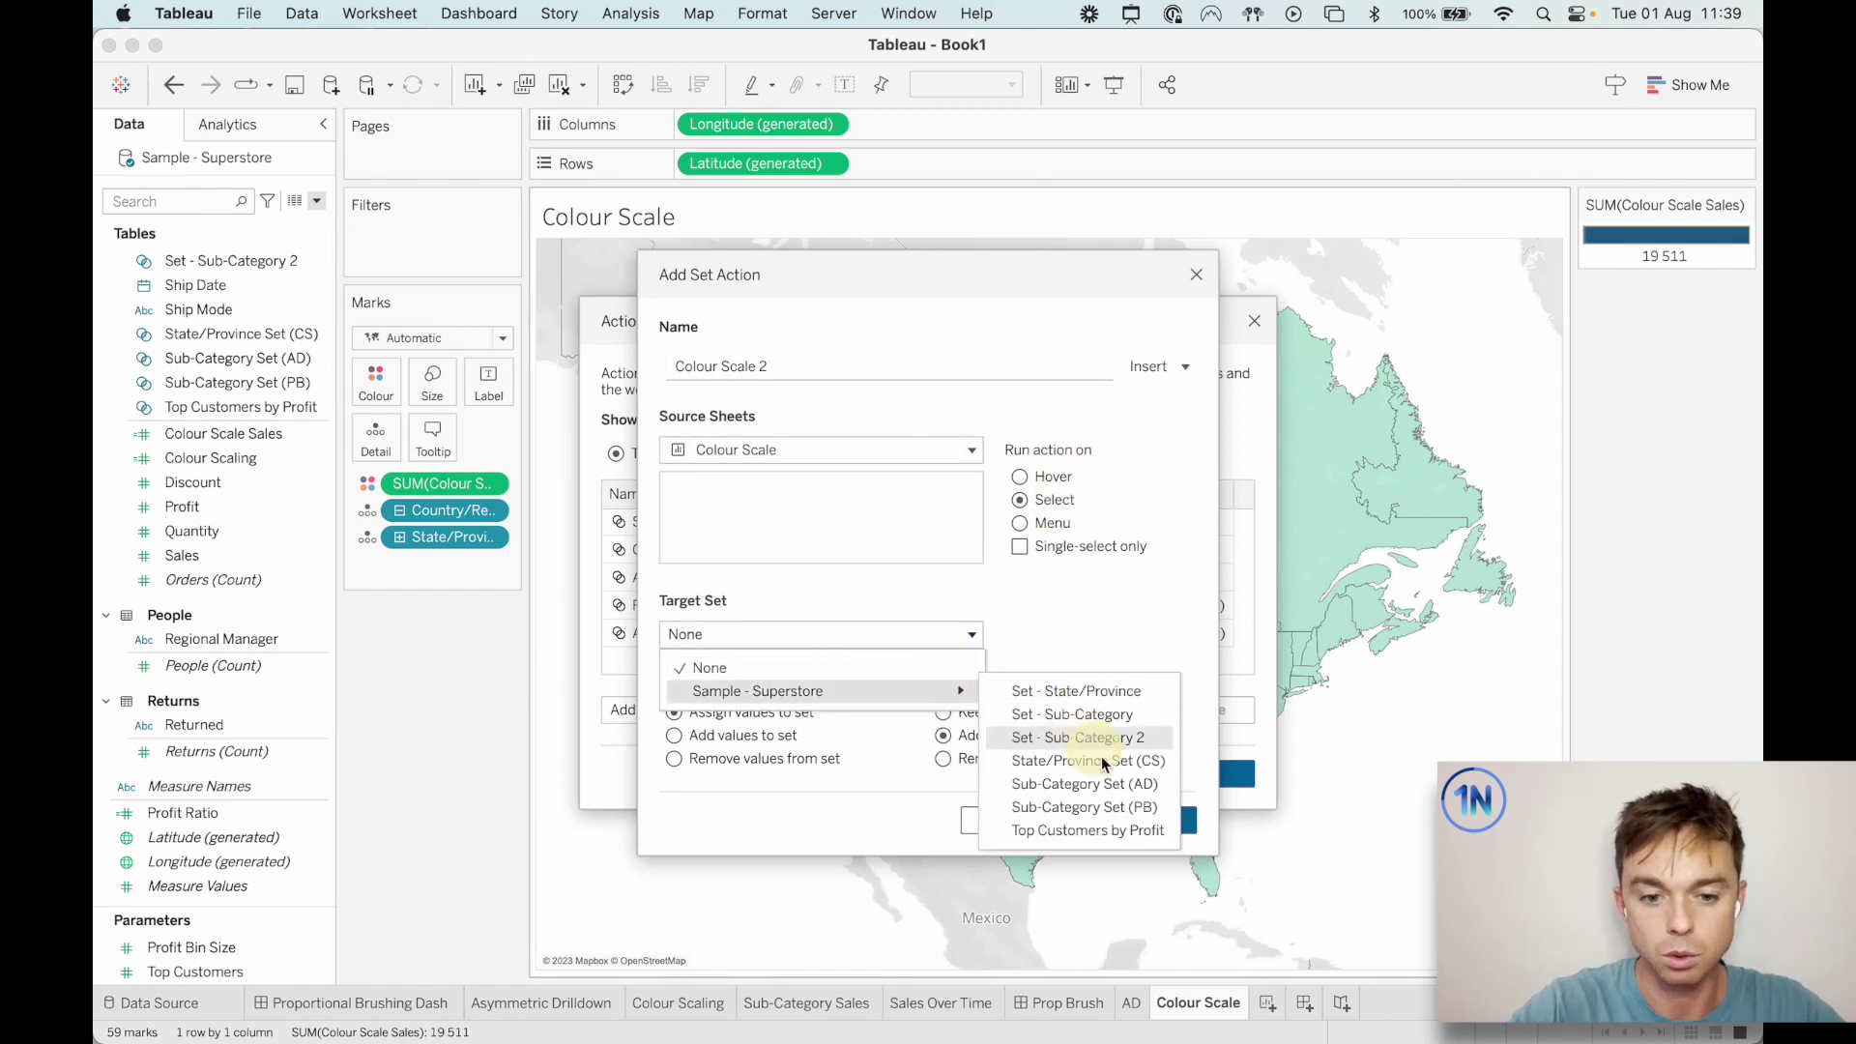
left_click(1137, 762)
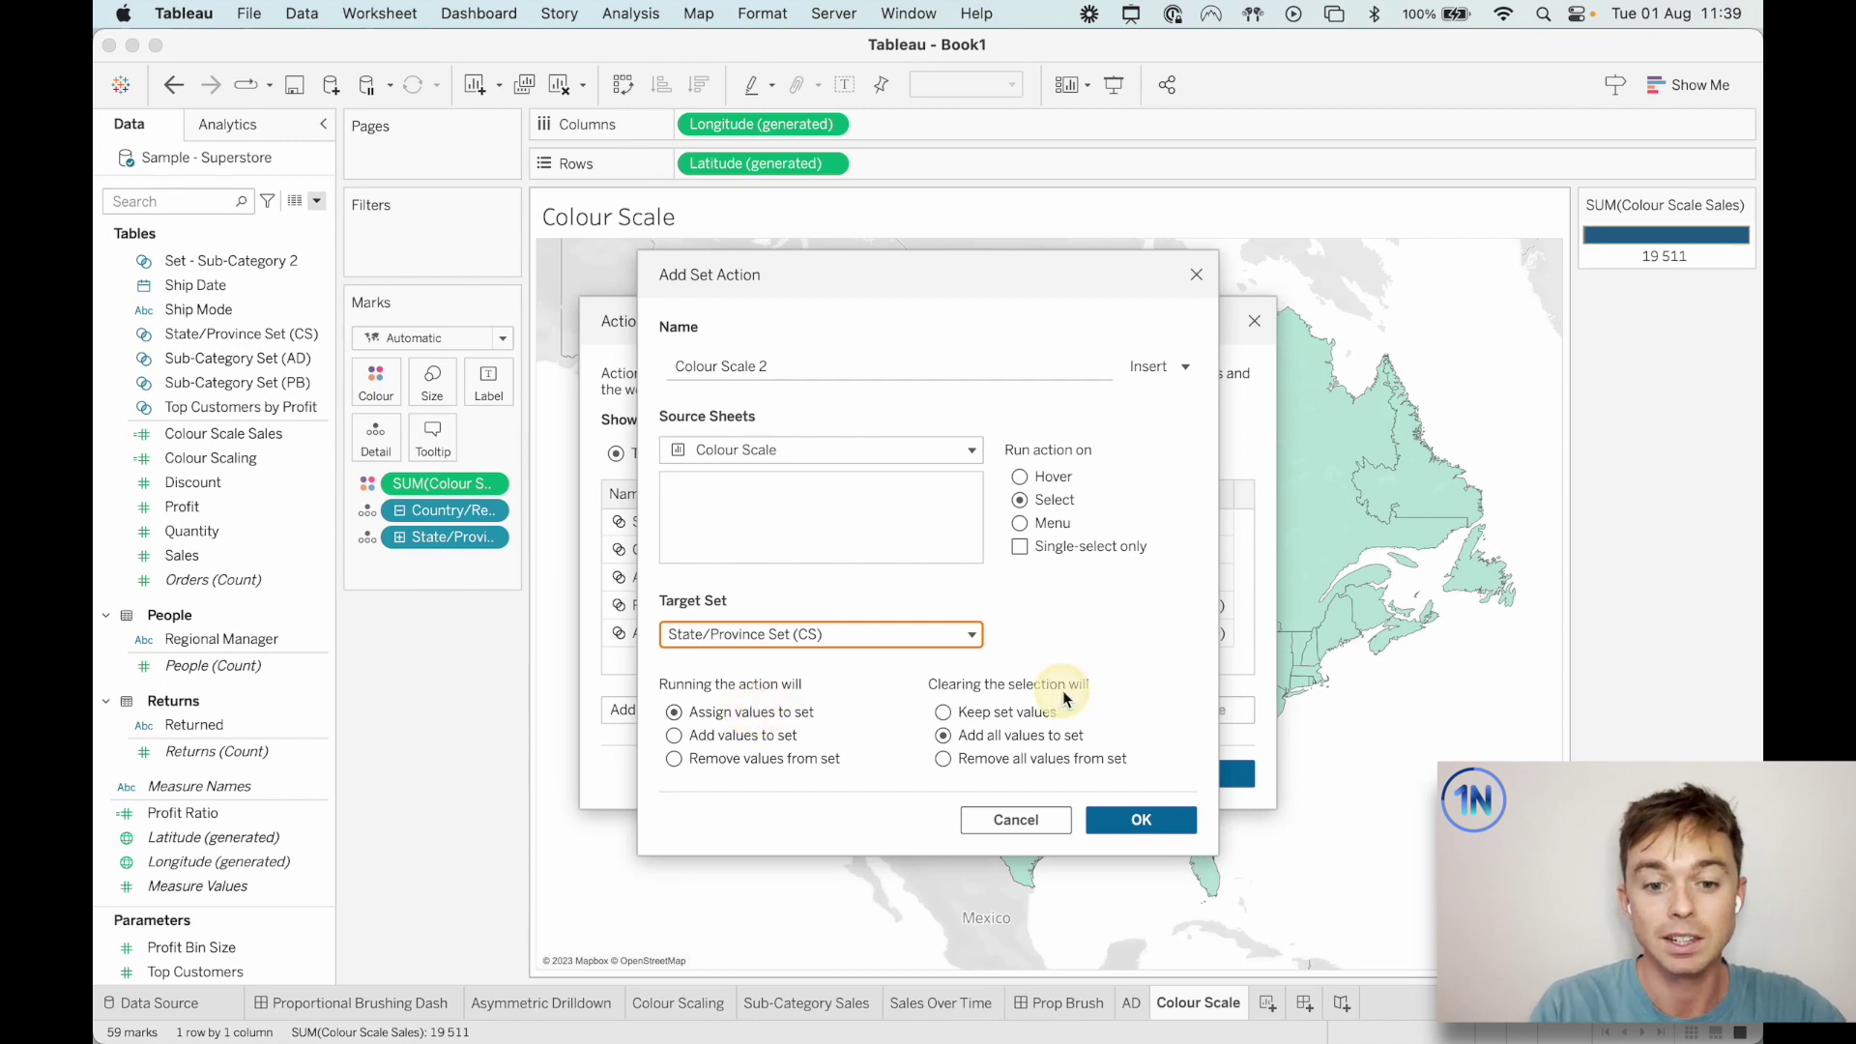
left_click(1058, 761)
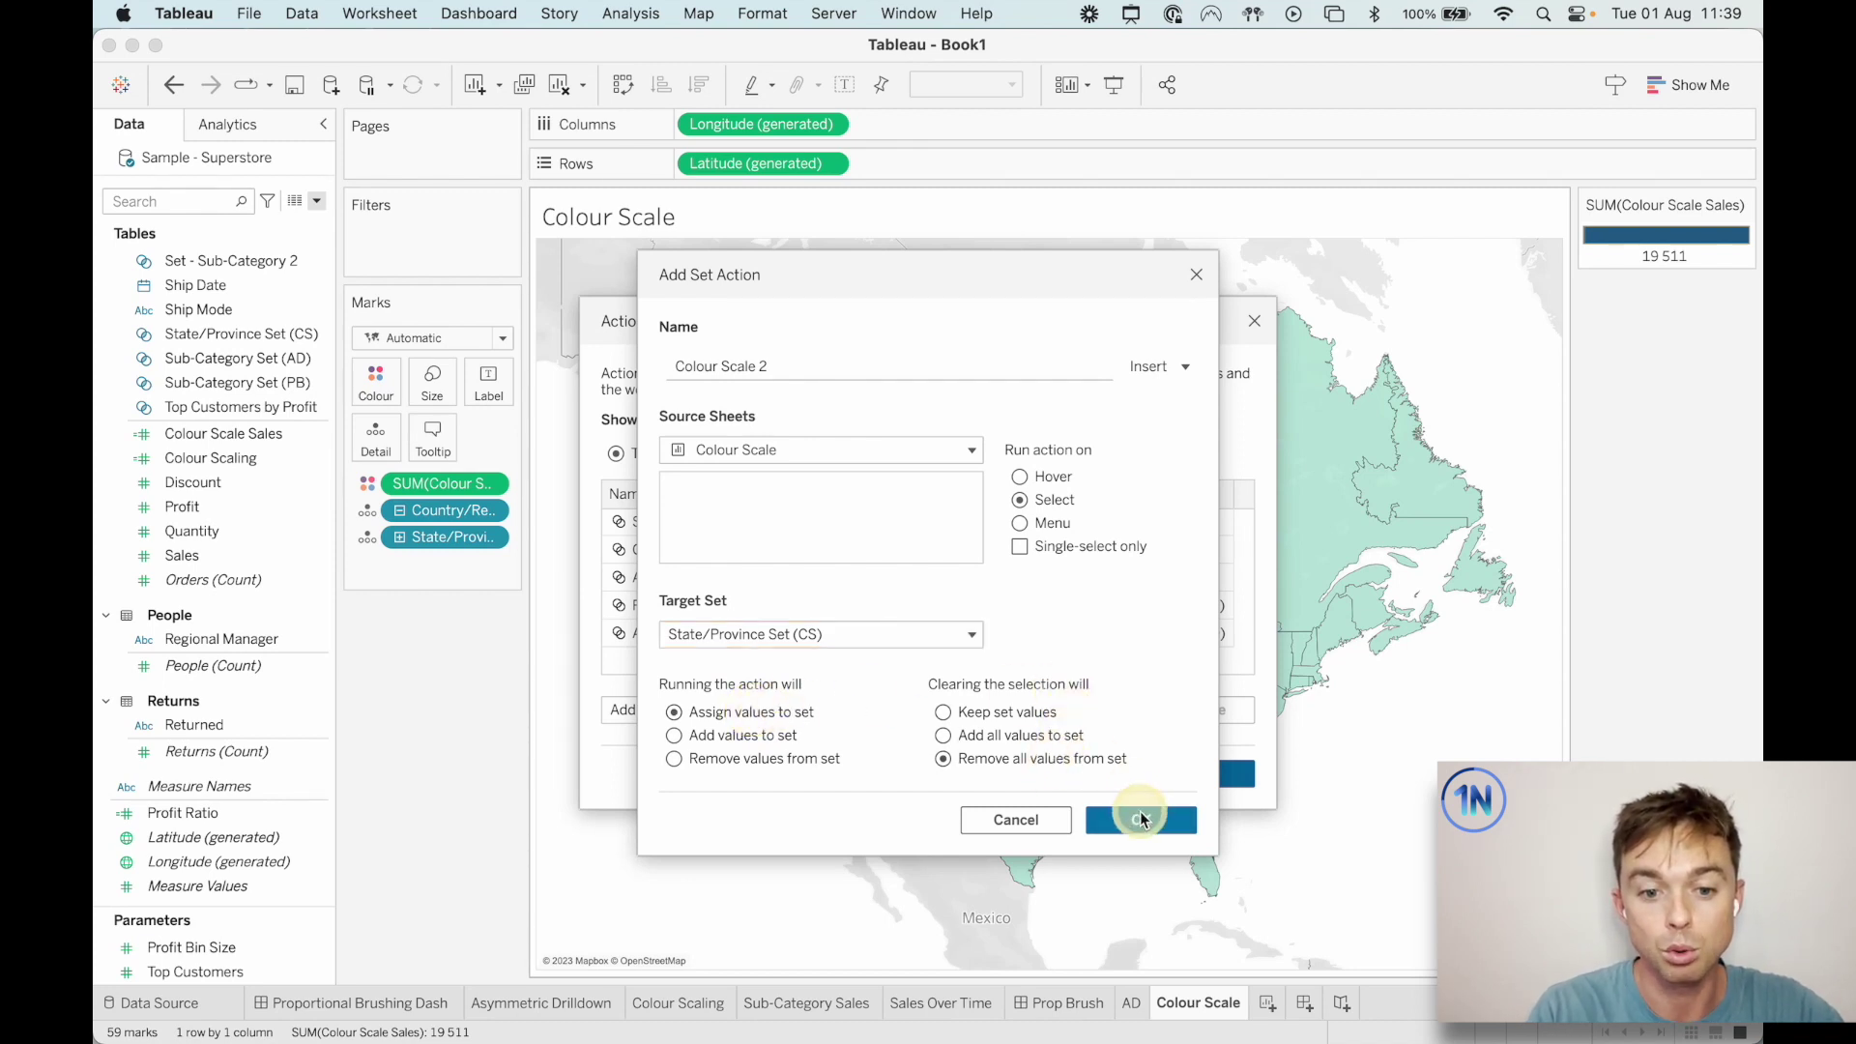
left_click(1075, 737)
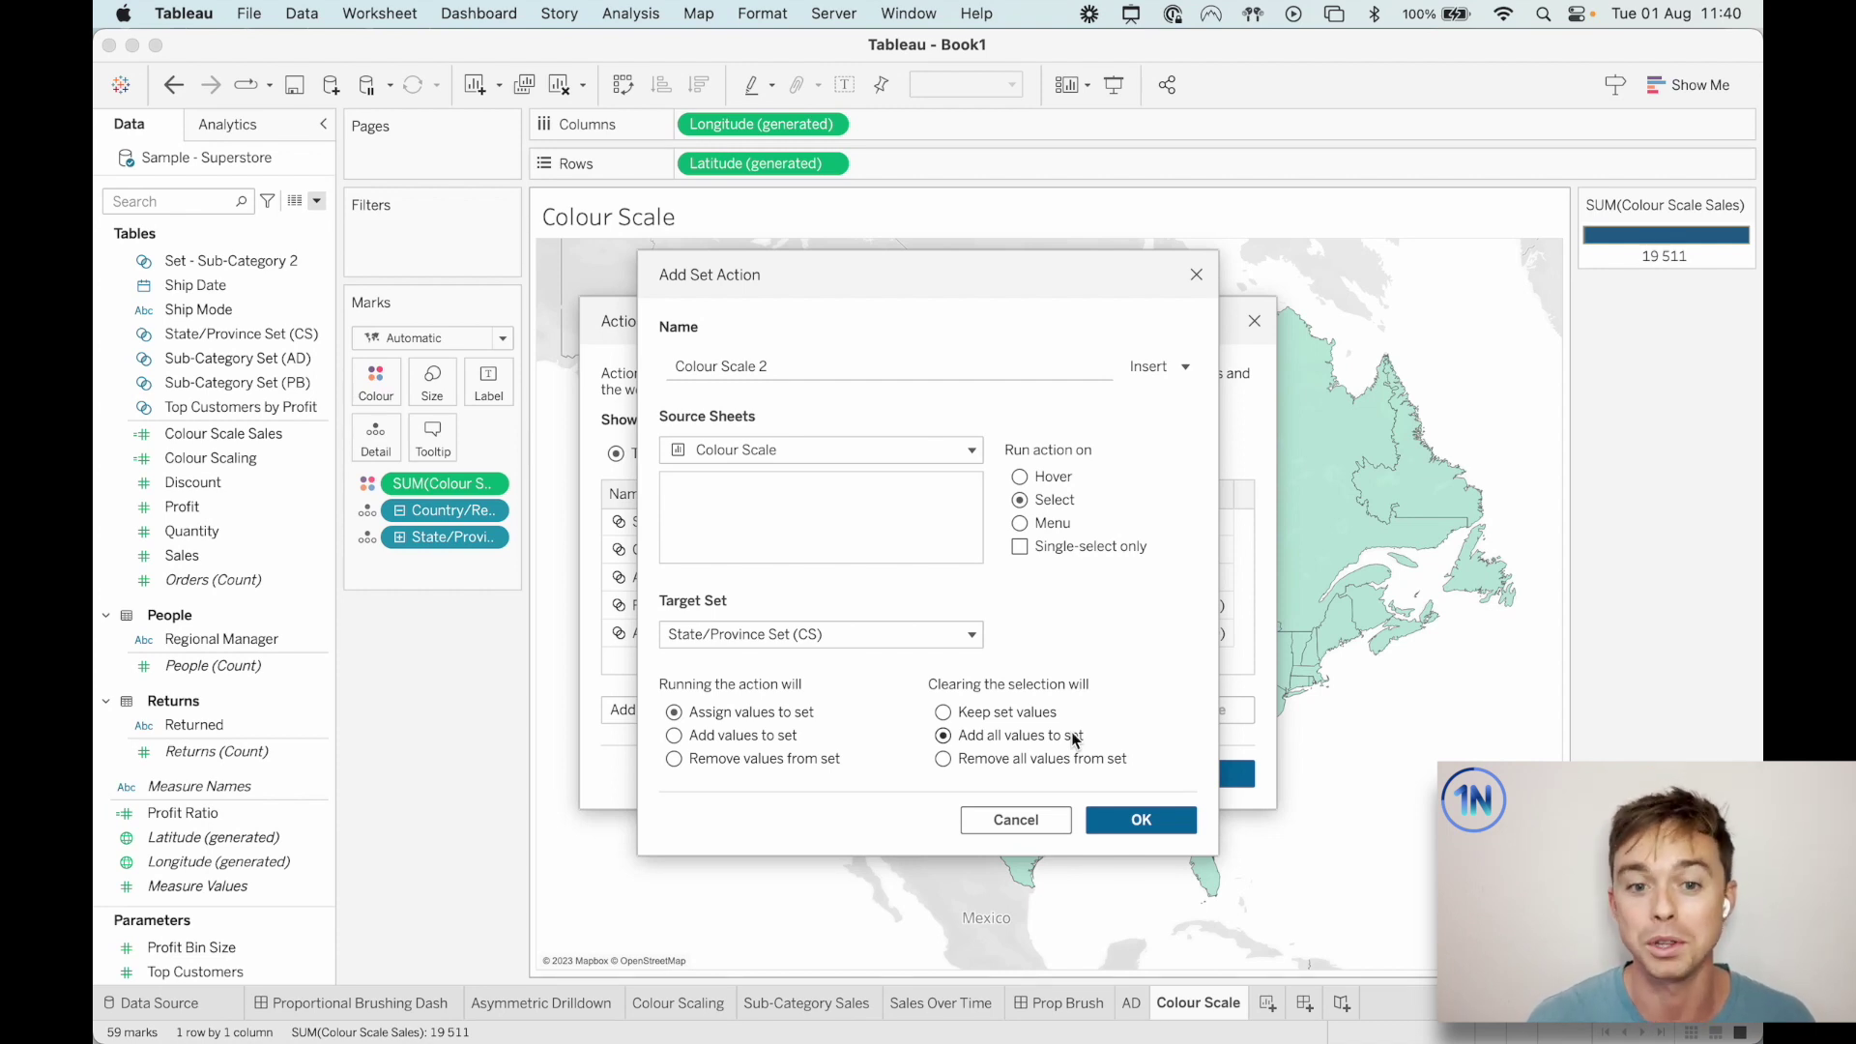
left_click(1141, 818)
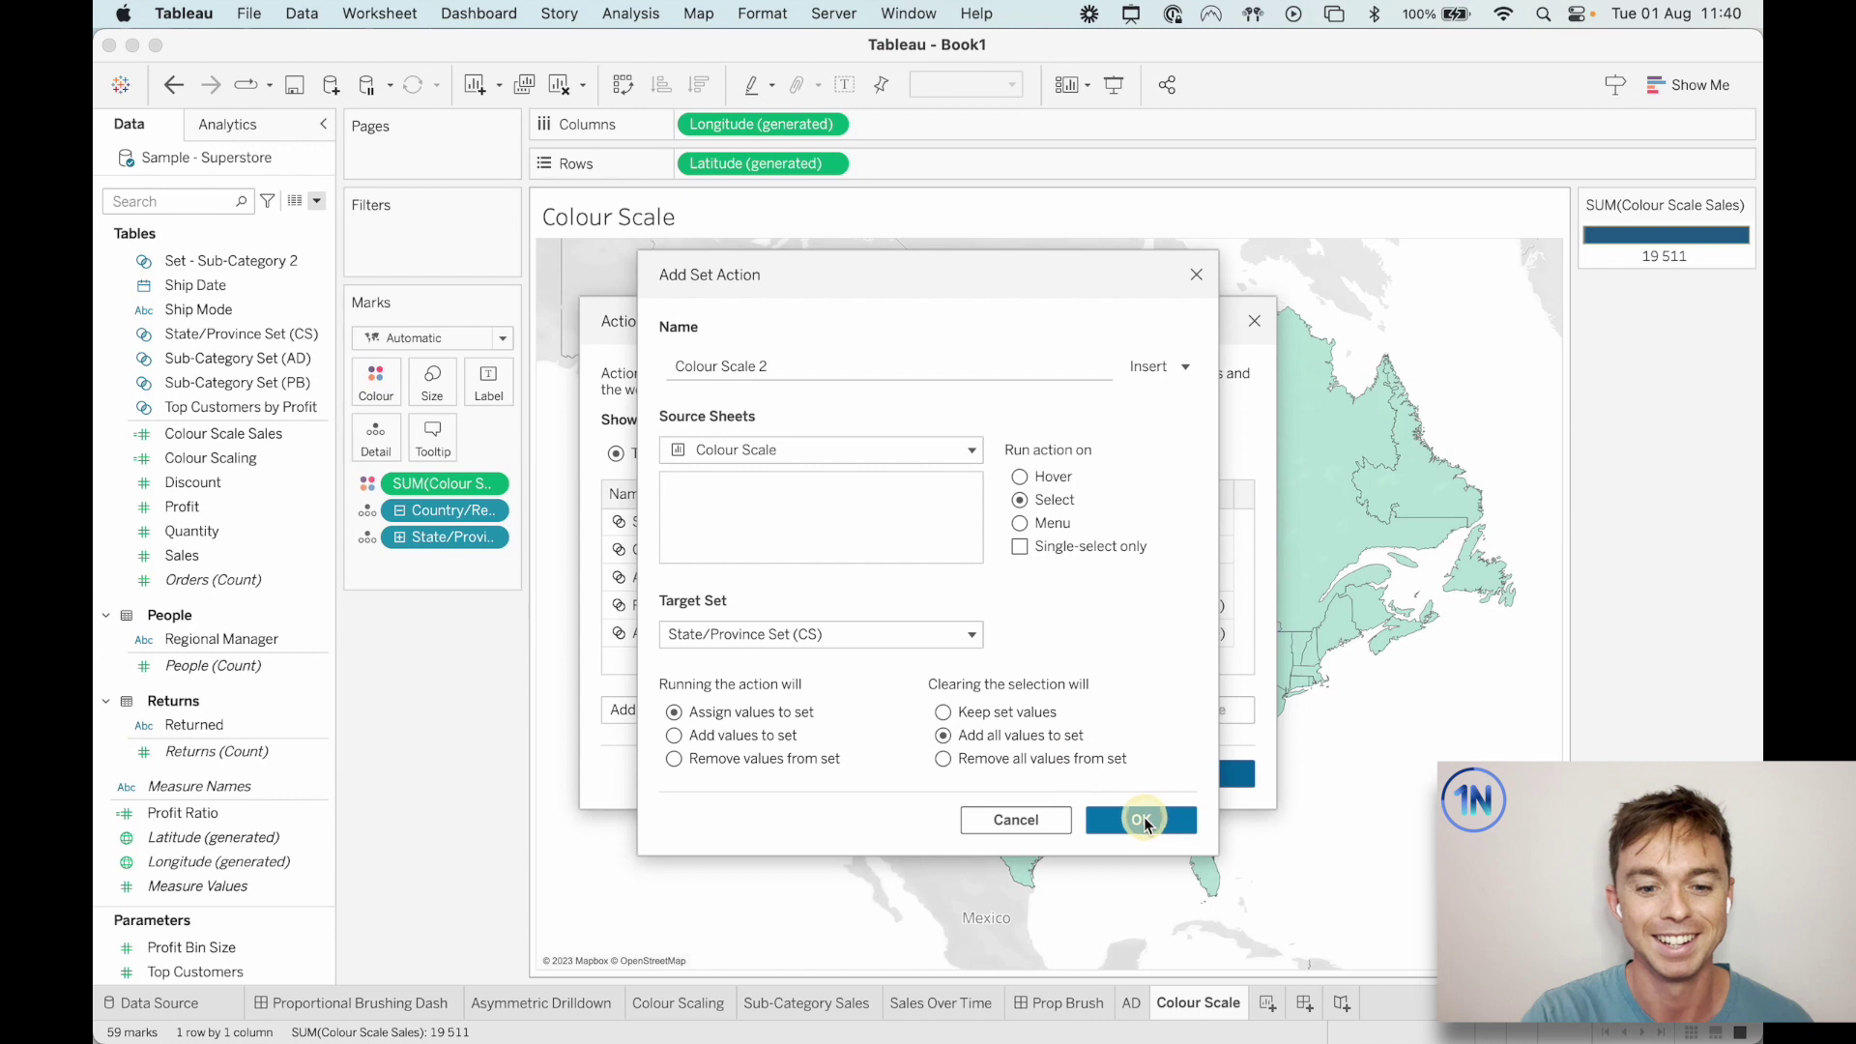
left_click(1198, 775)
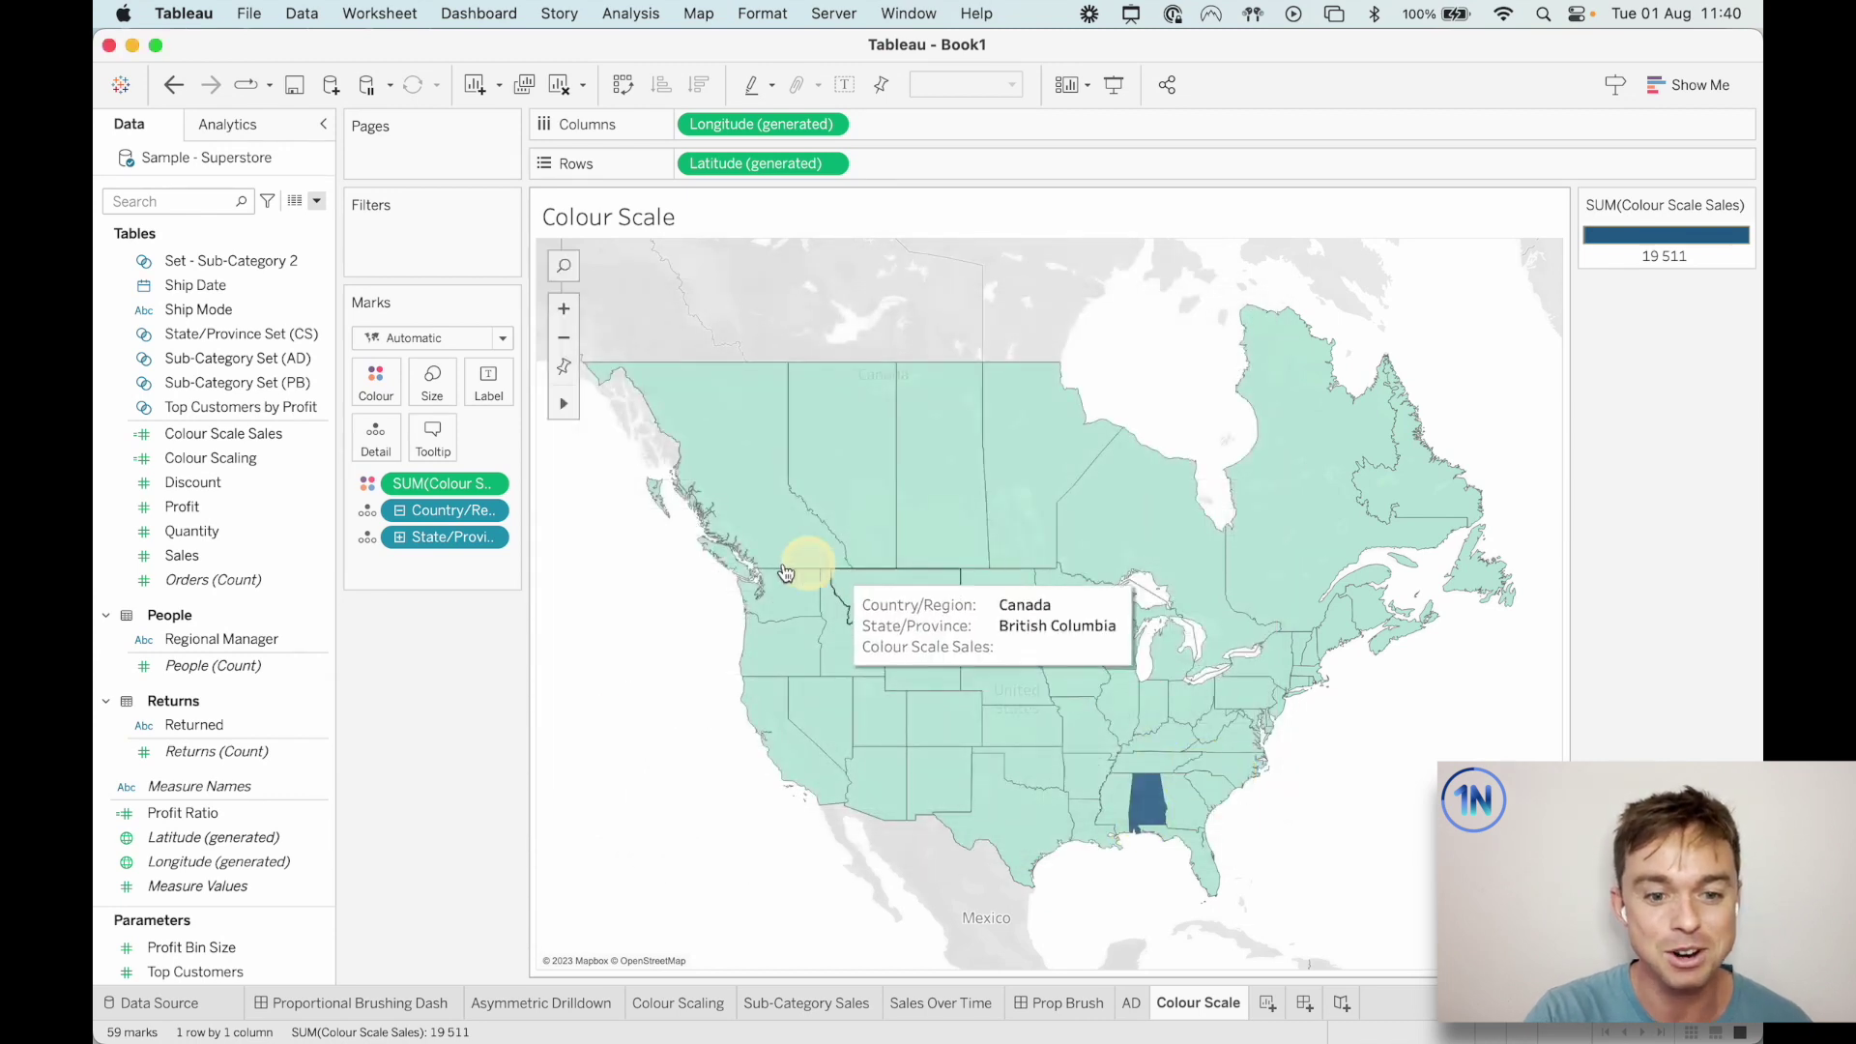
Test the adaptive colour scale by selecting the Canadian provinces and a block of western and central US states, and clear each selection.
left_click_drag(617, 433, 1543, 567)
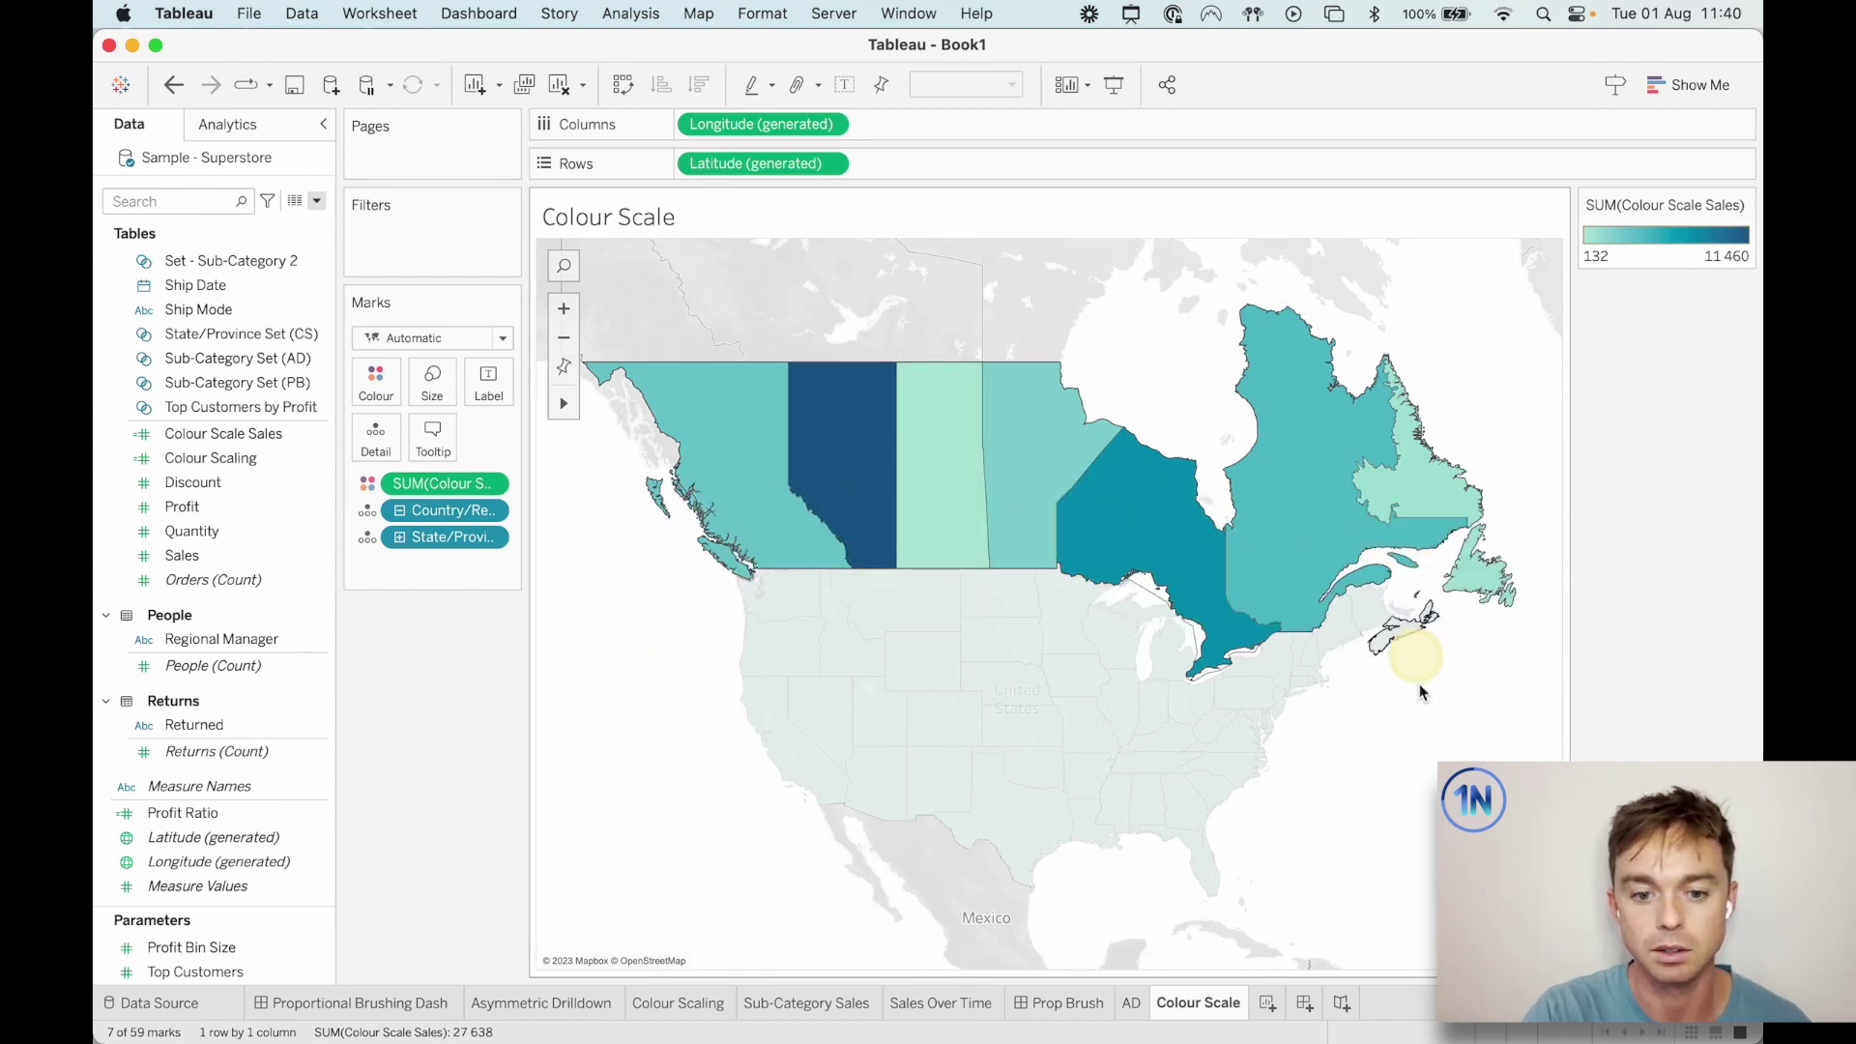
left_click(1418, 745)
left_click_drag(837, 609, 1069, 730)
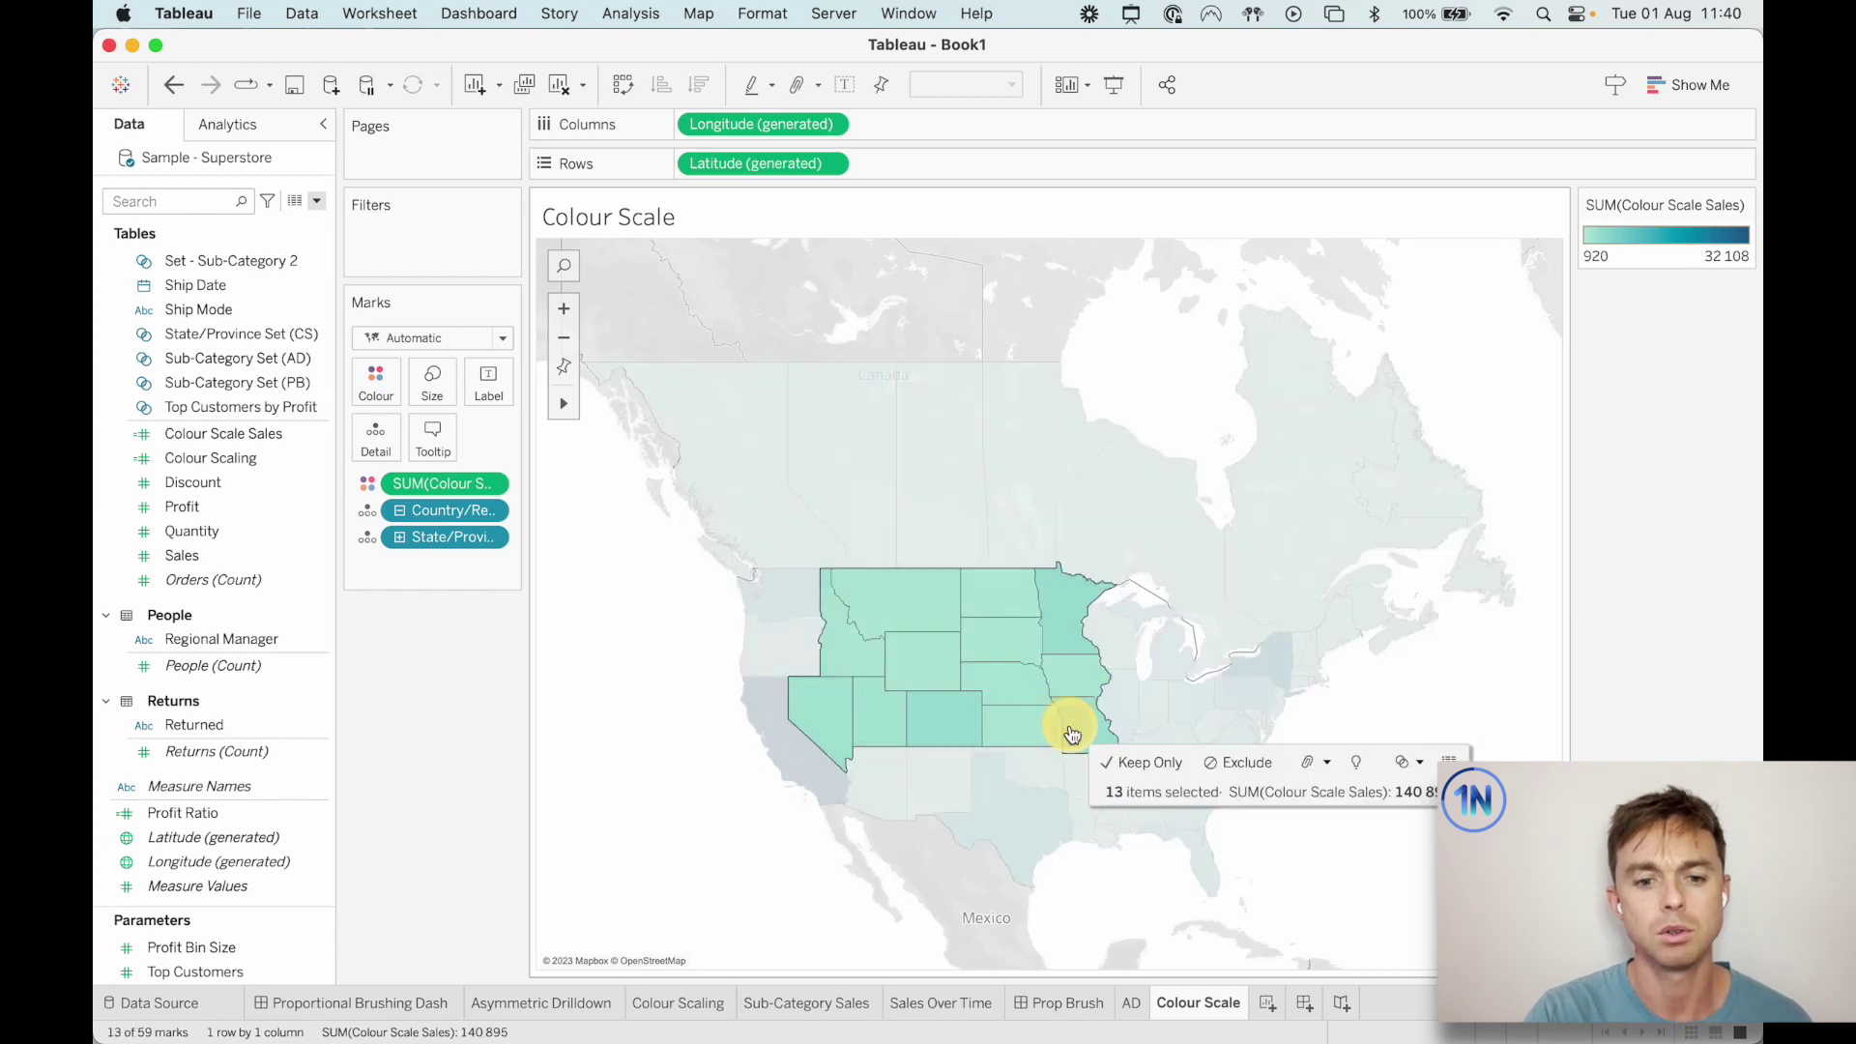
left_click(1502, 669)
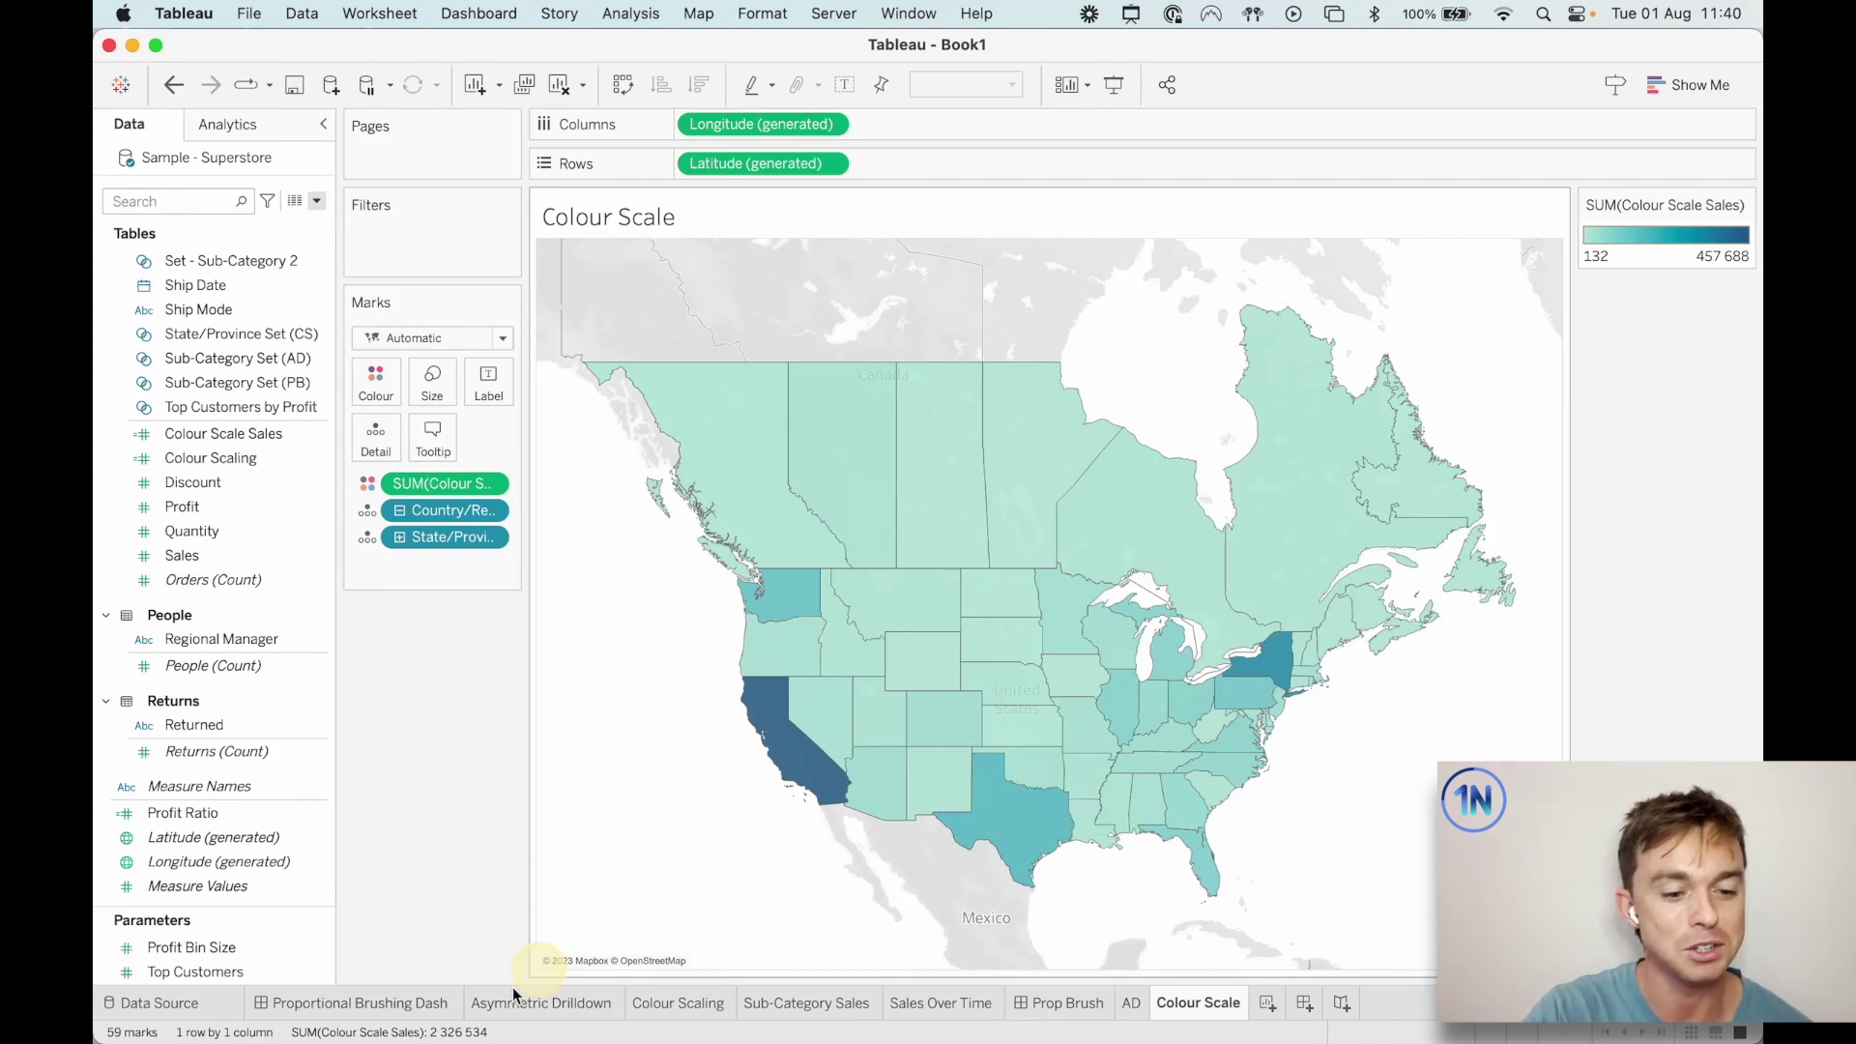
Test proportional brushing on the Prop Brush dashboard by selecting the Phones through Copiers bars, and clear the selection.
left_click(1054, 1004)
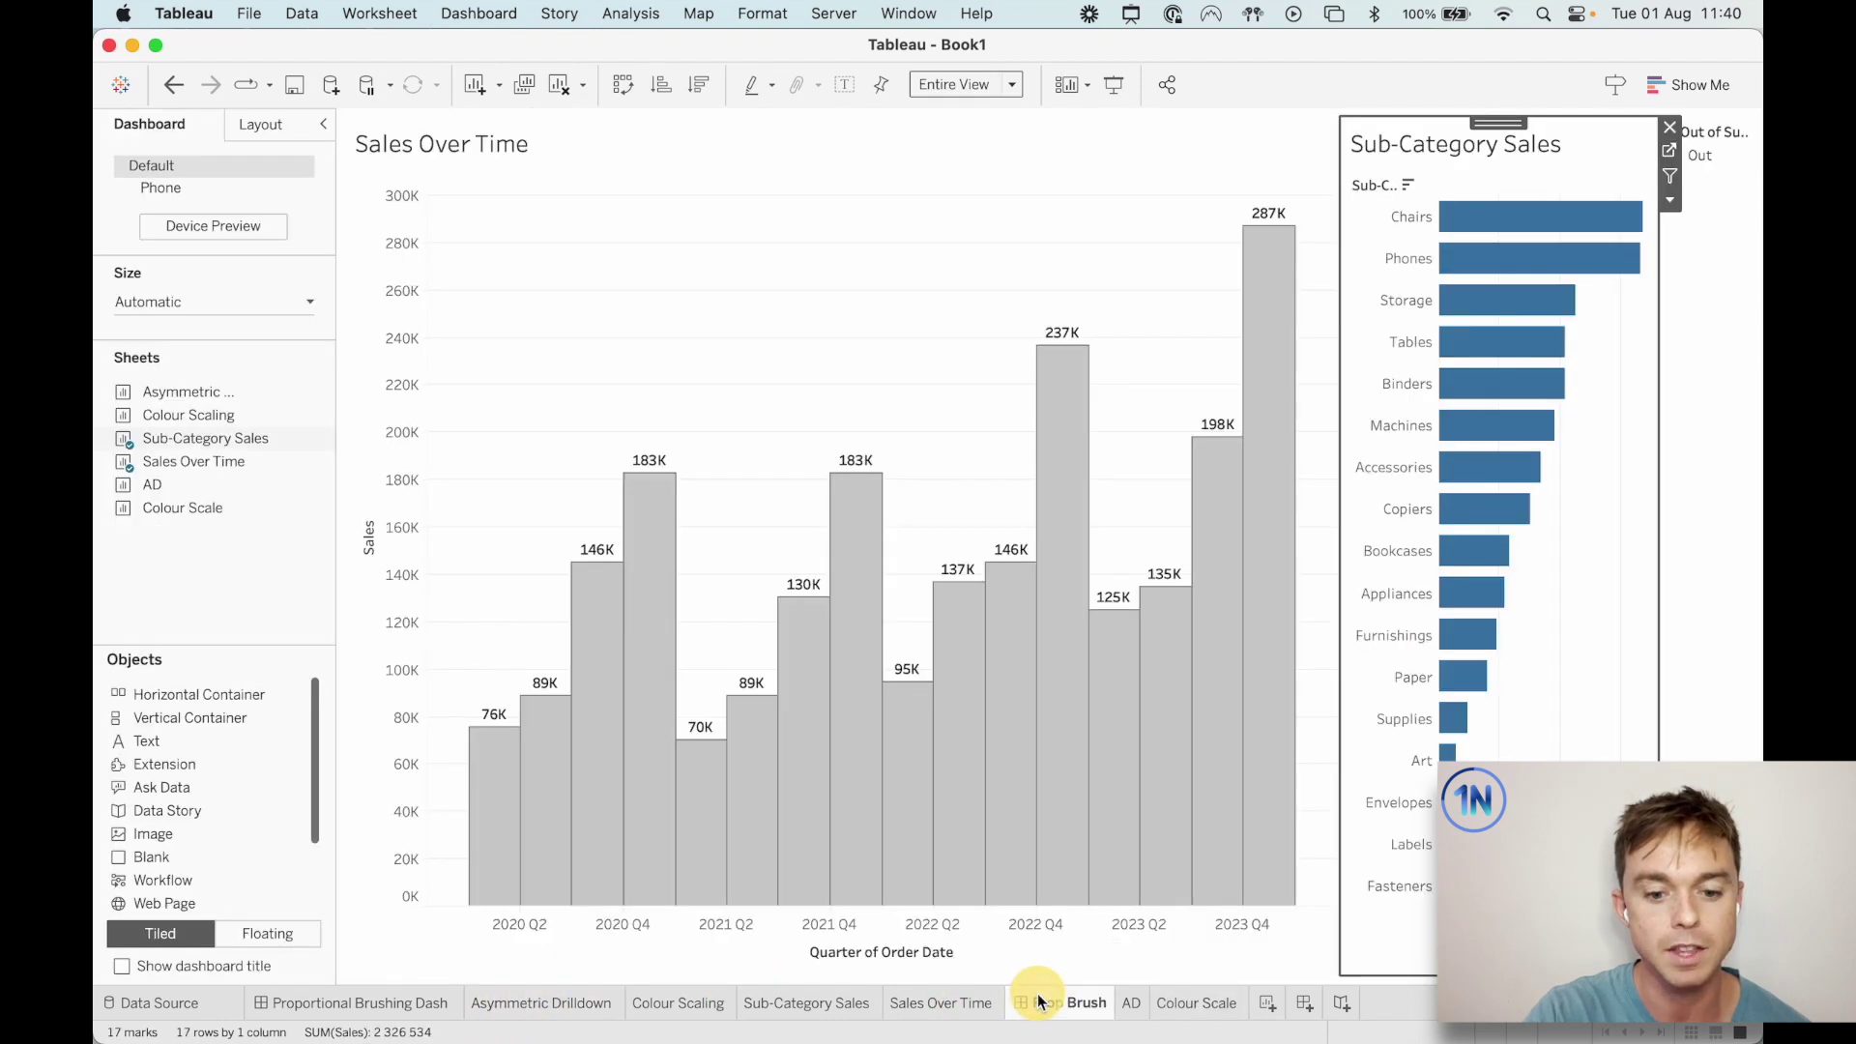
left_click(1600, 639)
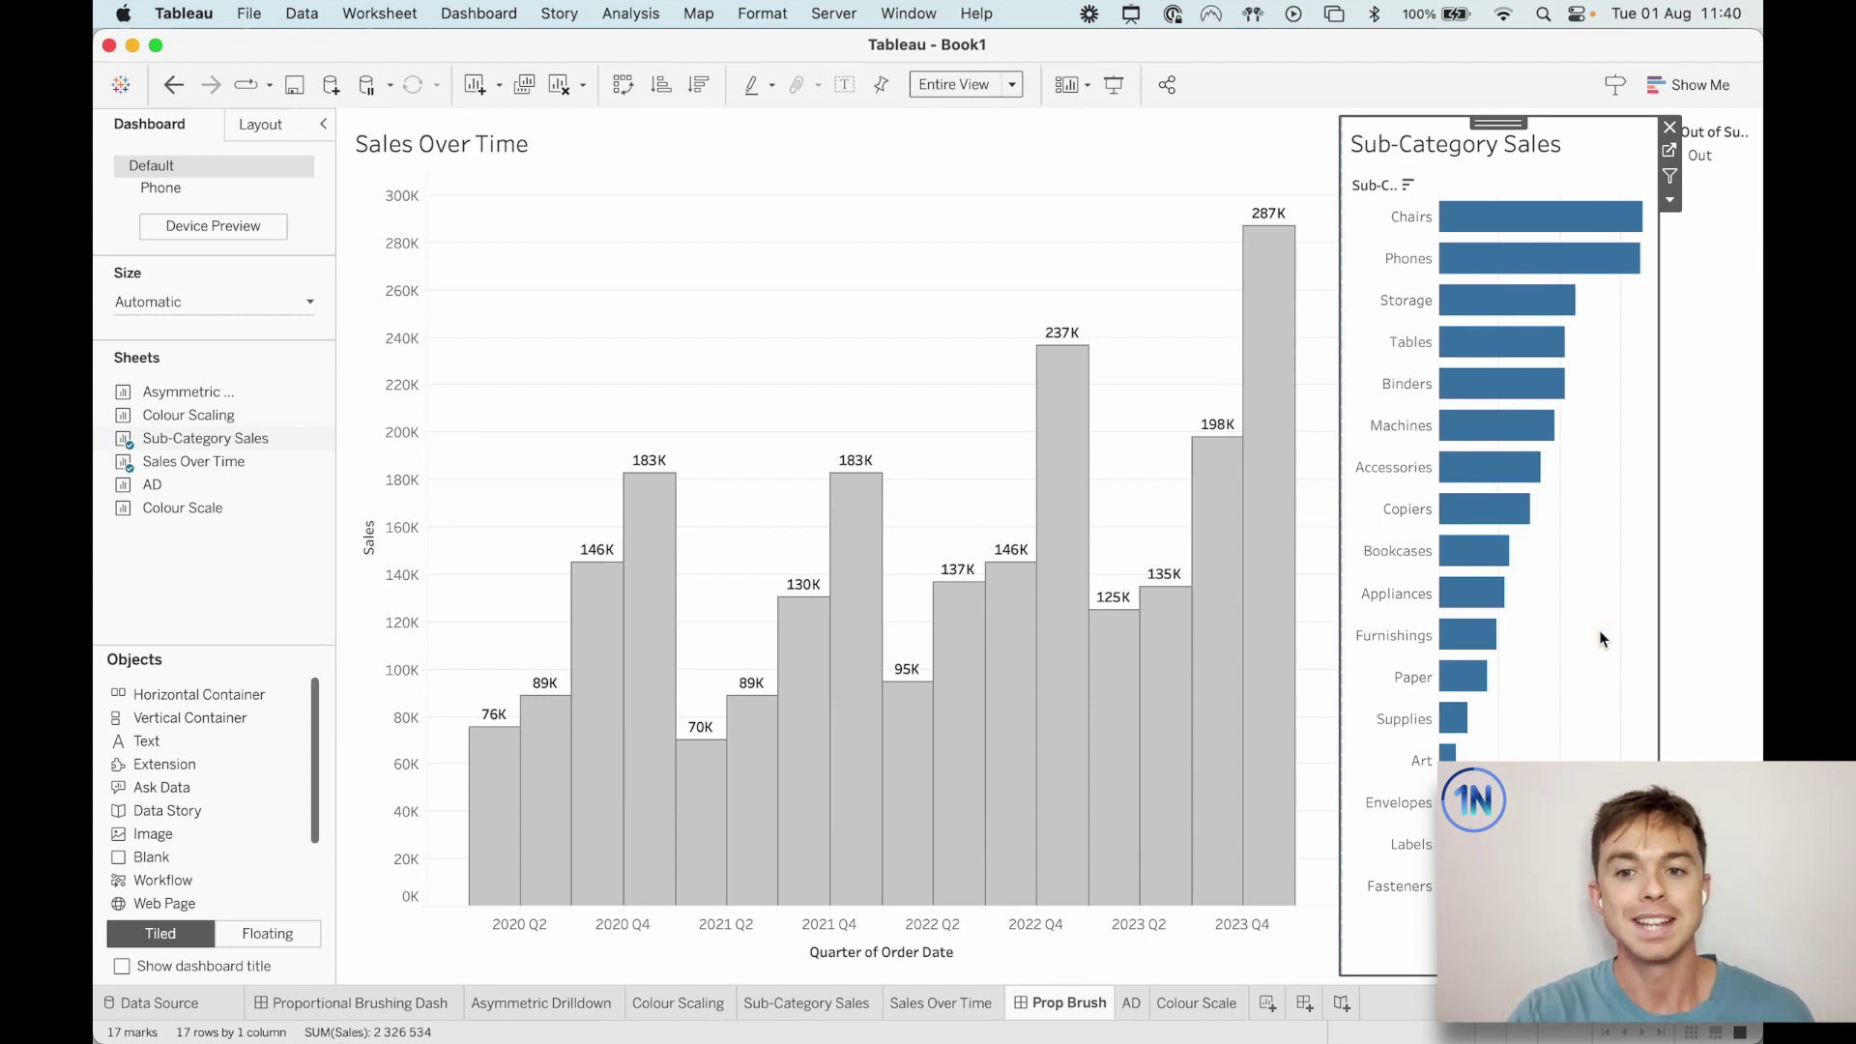
mouse_move(1577, 544)
left_mouse_down()
mouse_move(1512, 426)
mouse_move(1479, 249)
left_mouse_up()
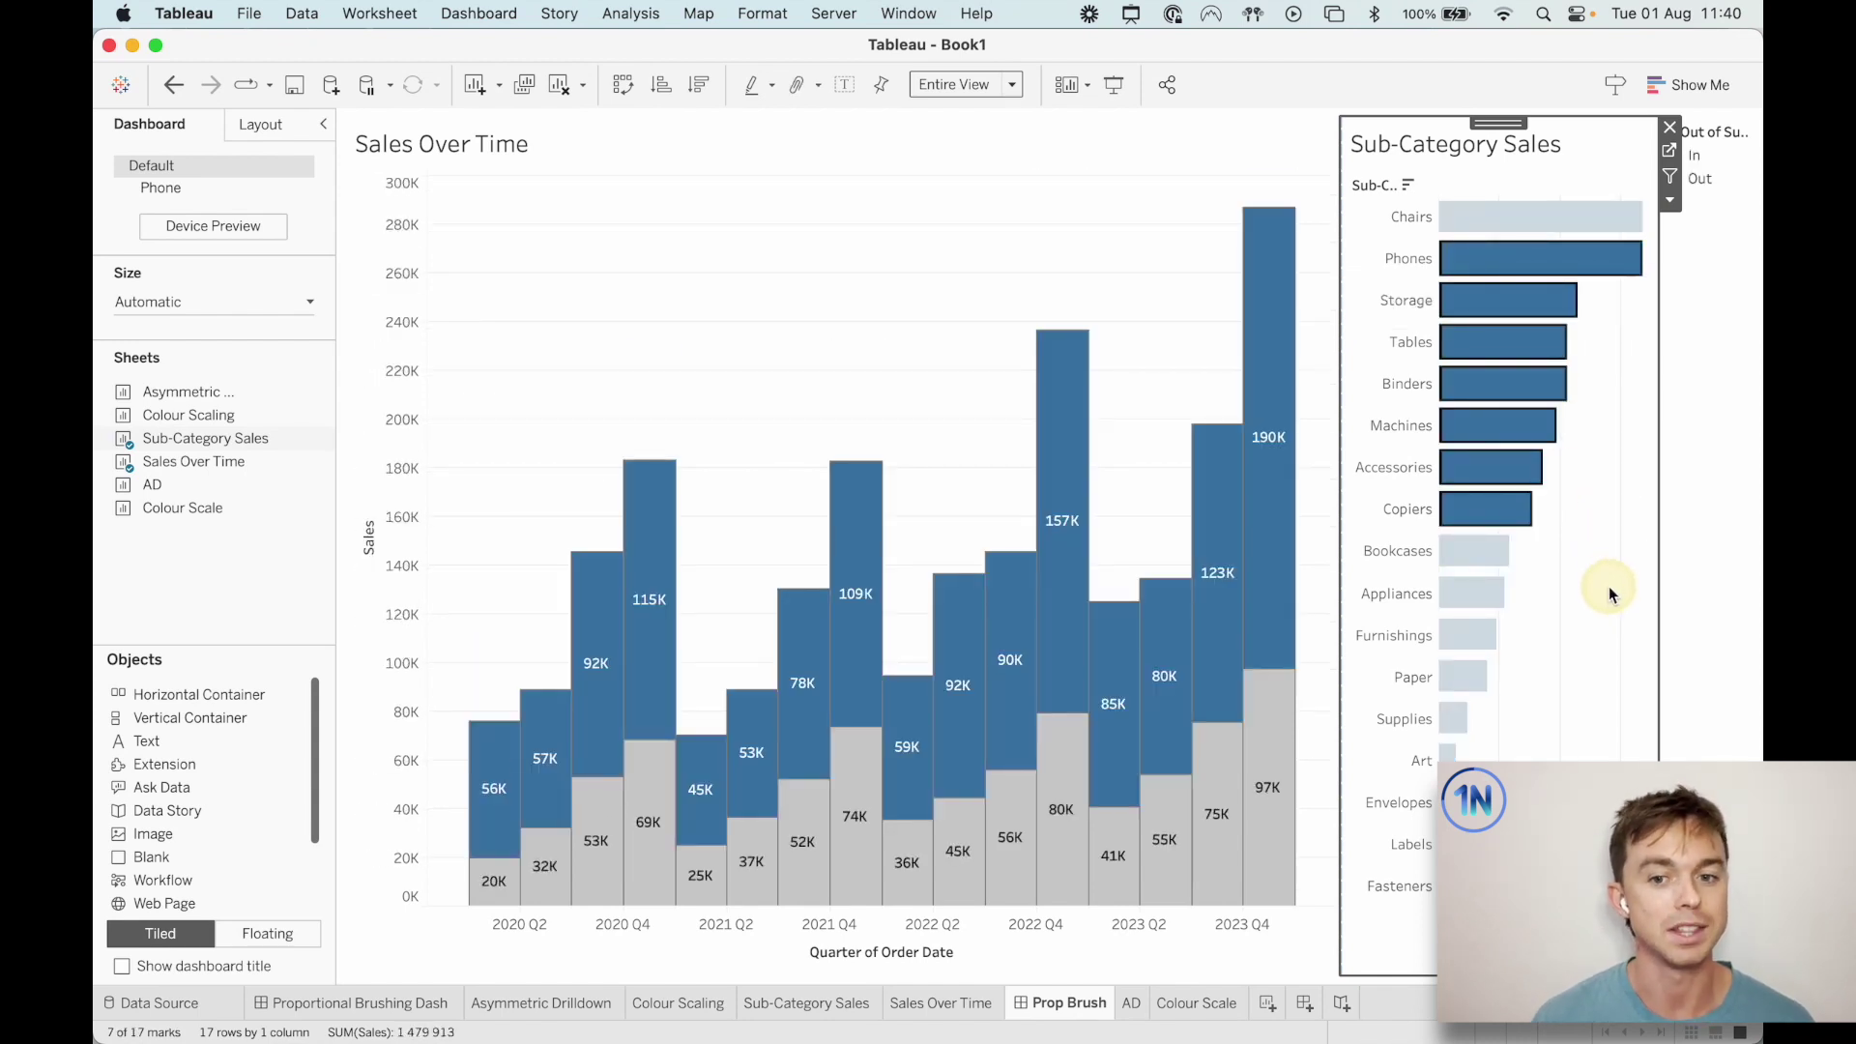
left_click(1609, 586)
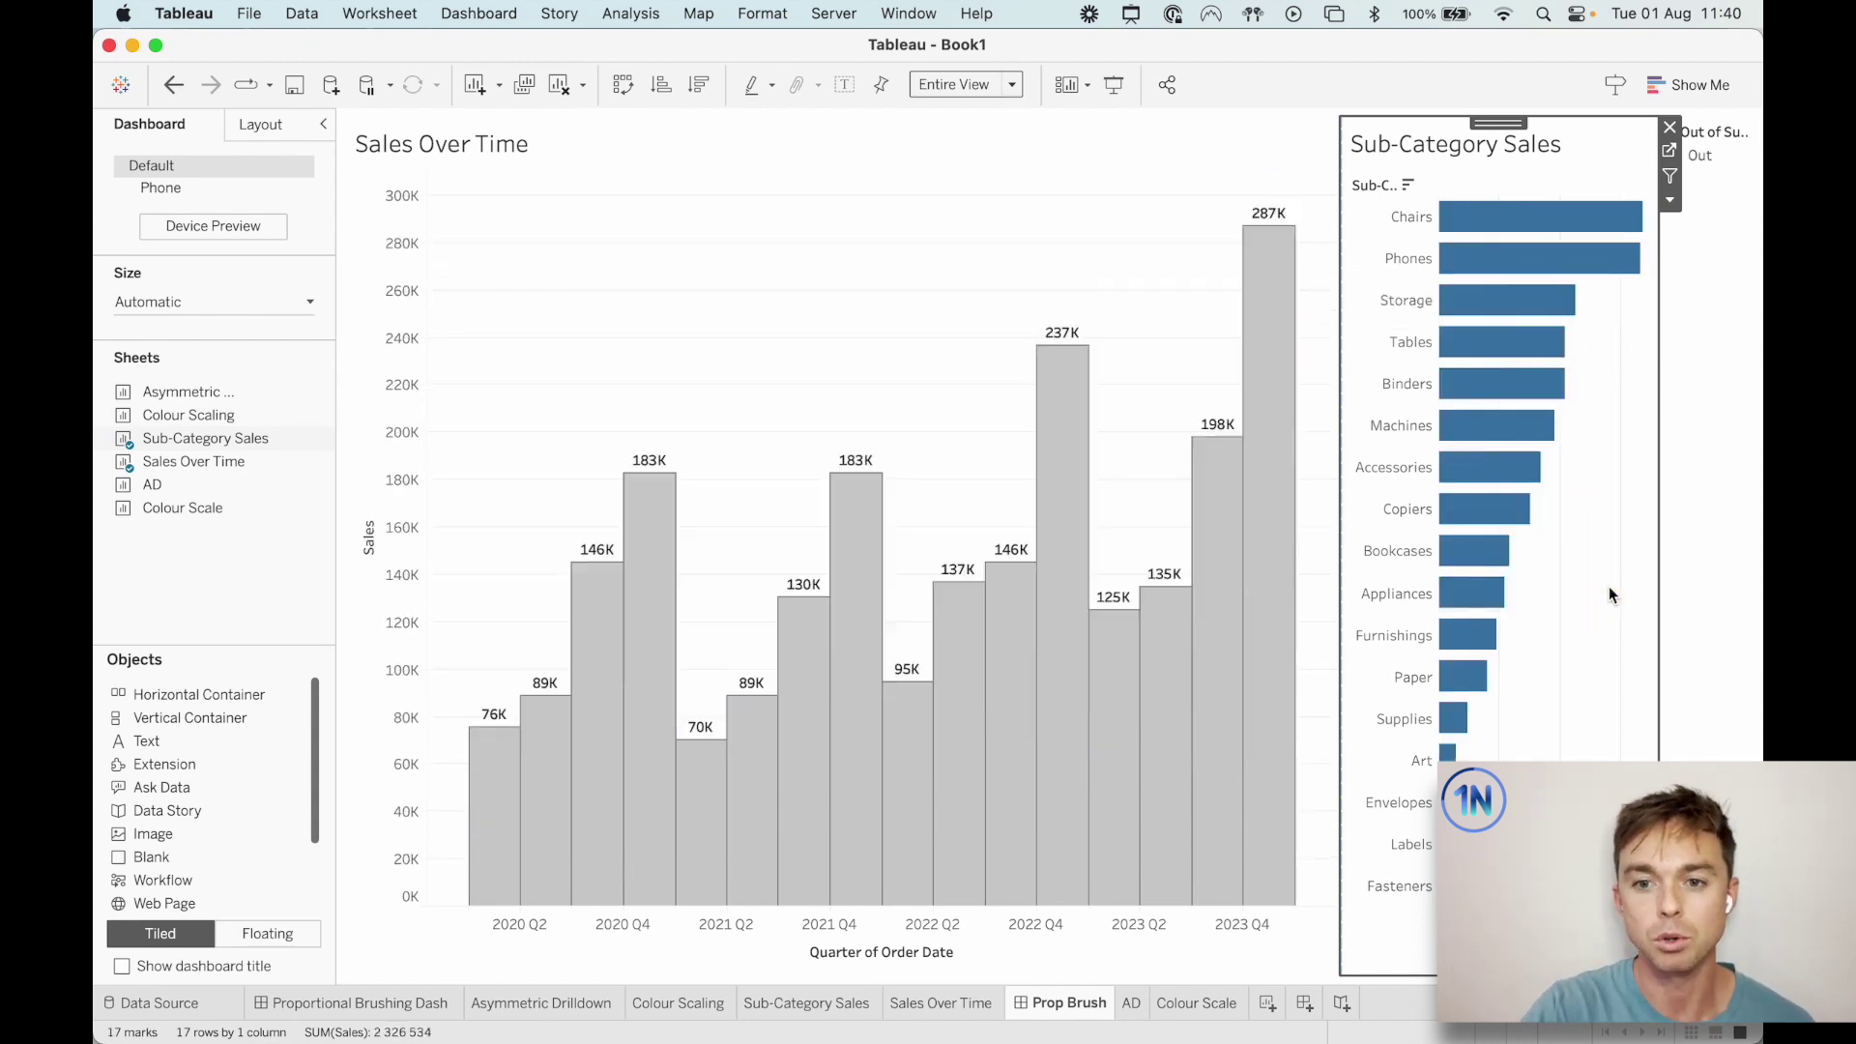
Show the set control for Sub-Category Set (PB) from the Sales Over Time chart on the dashboard.
left_click(1139, 218)
left_click(1352, 200)
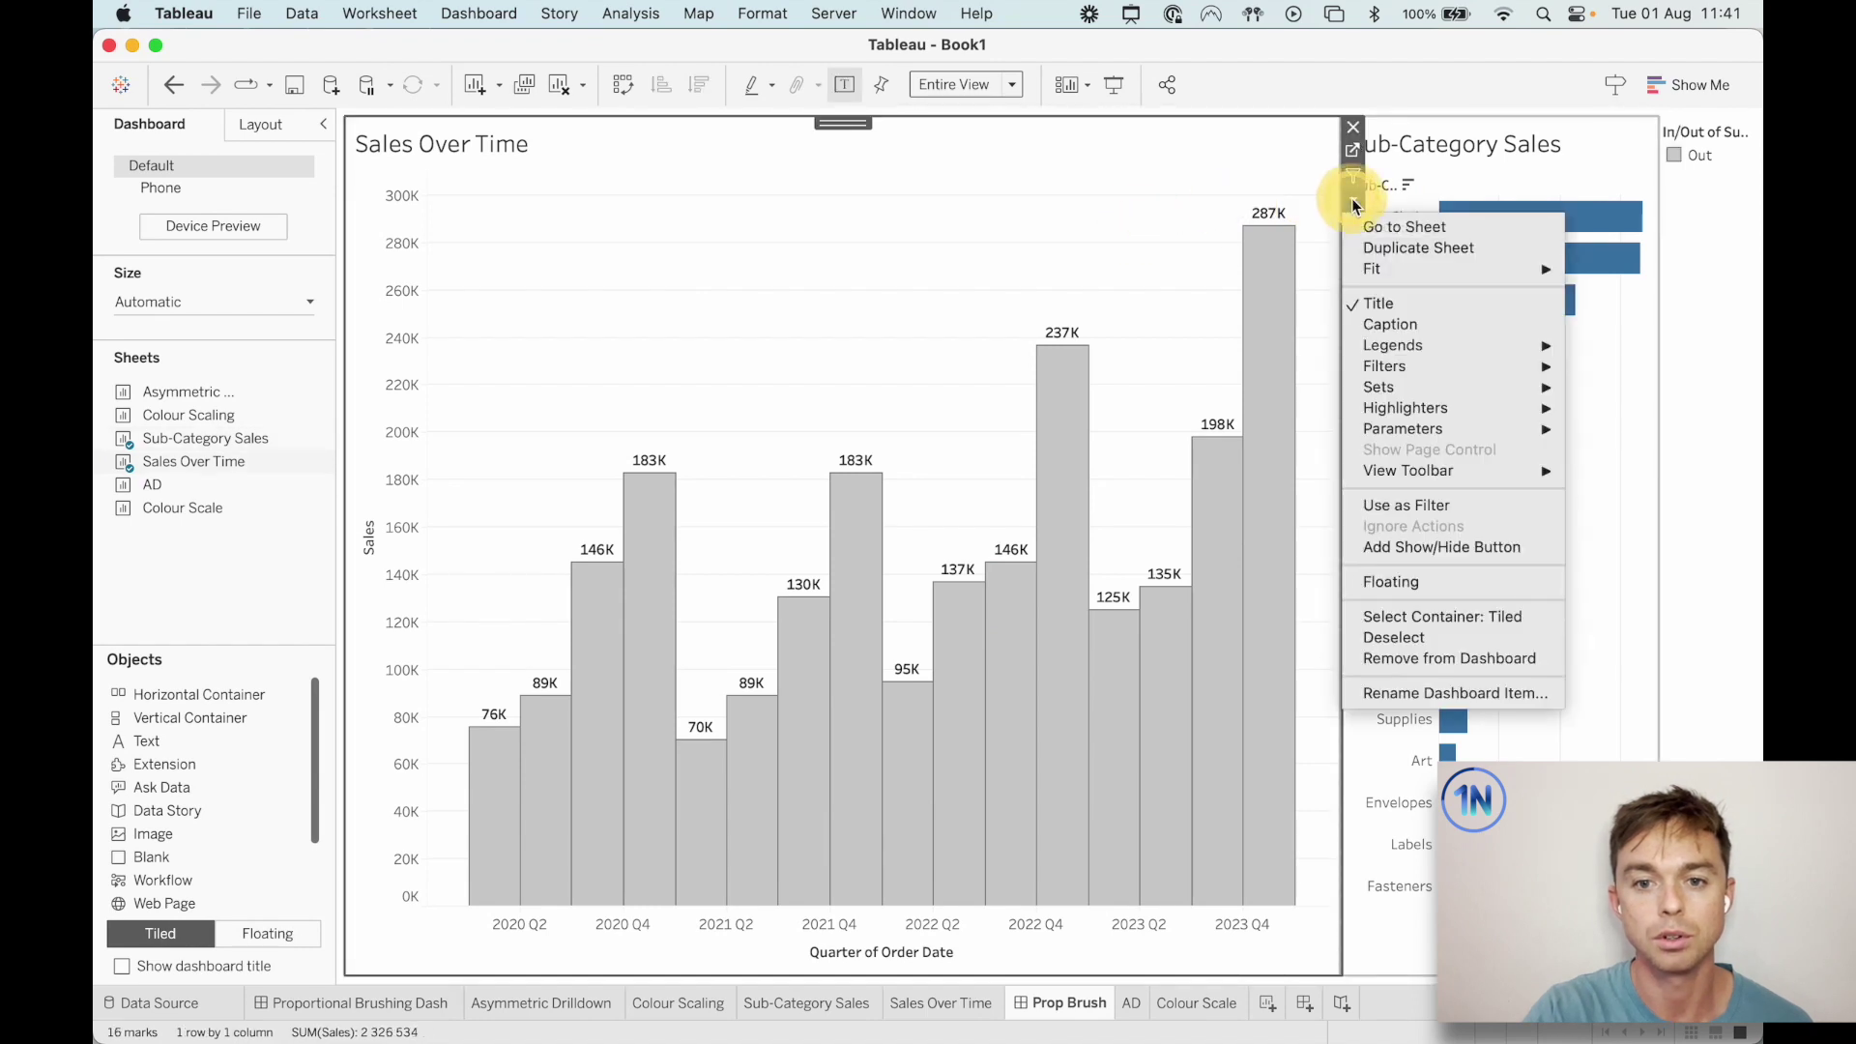
mouse_move(1504, 382)
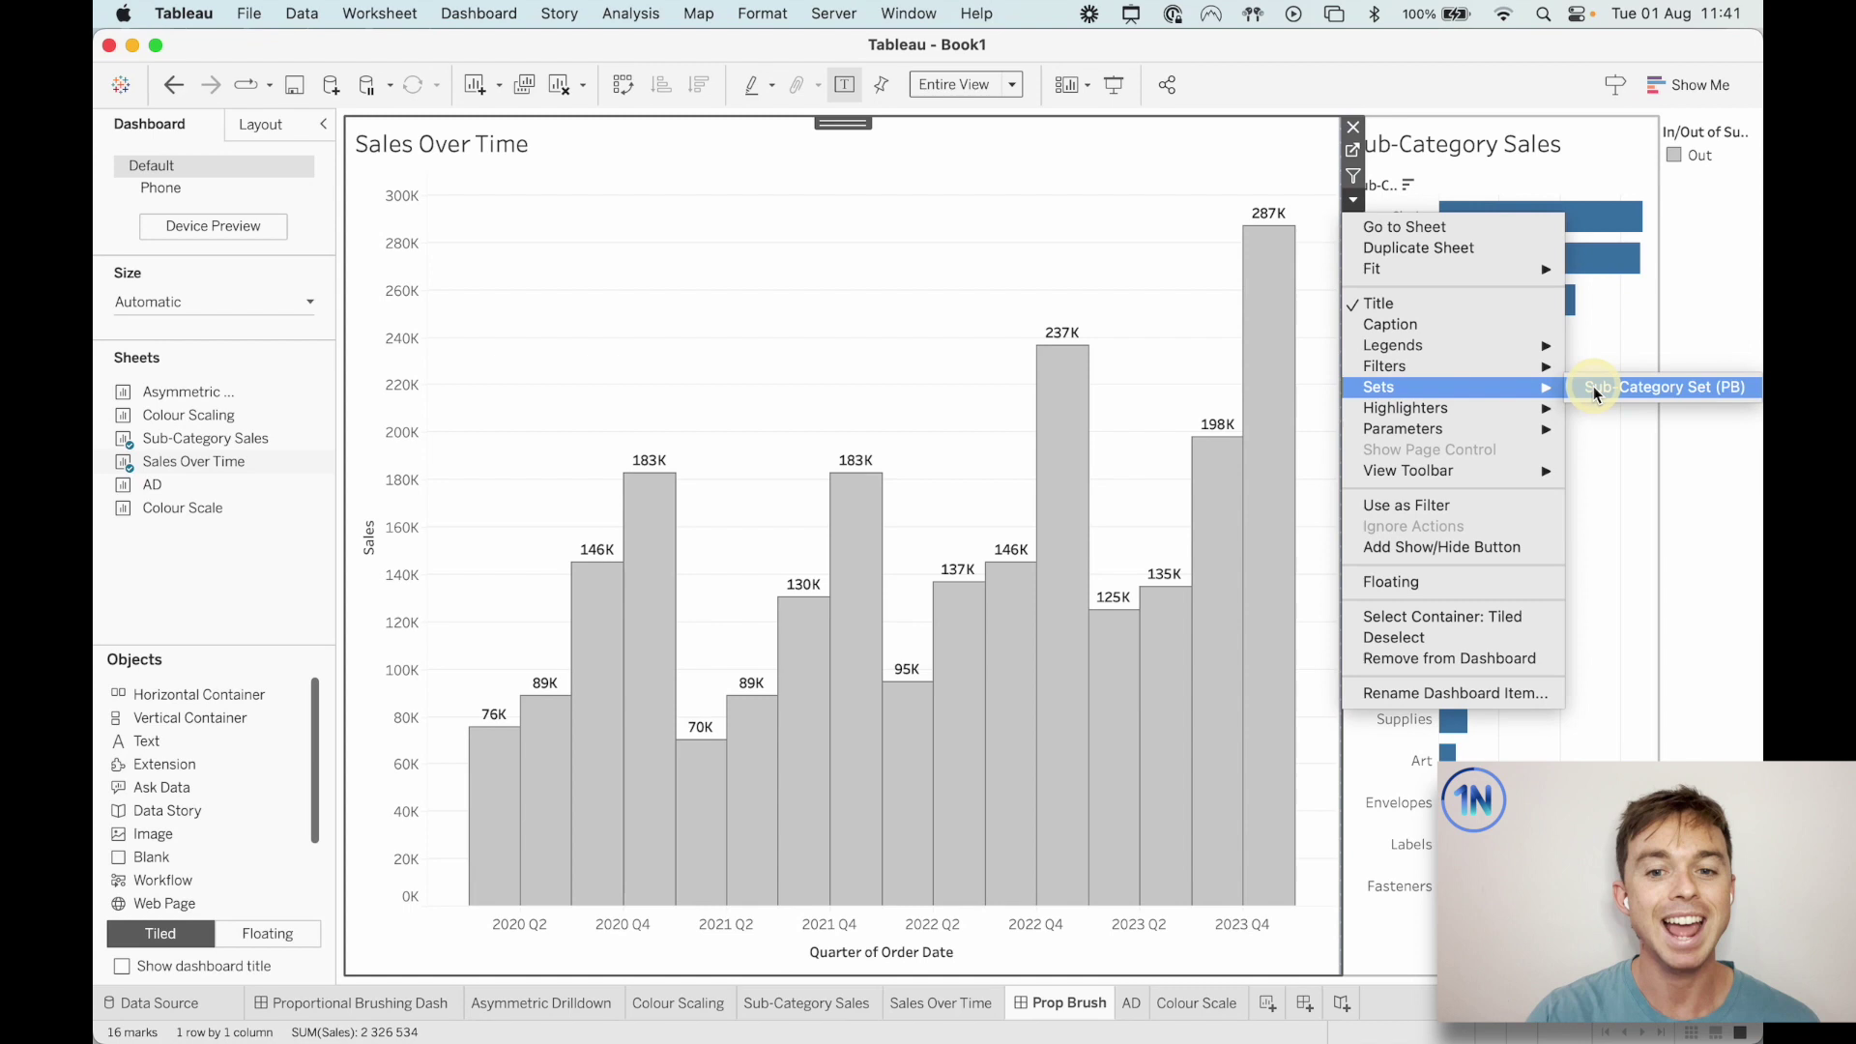
left_click(1593, 386)
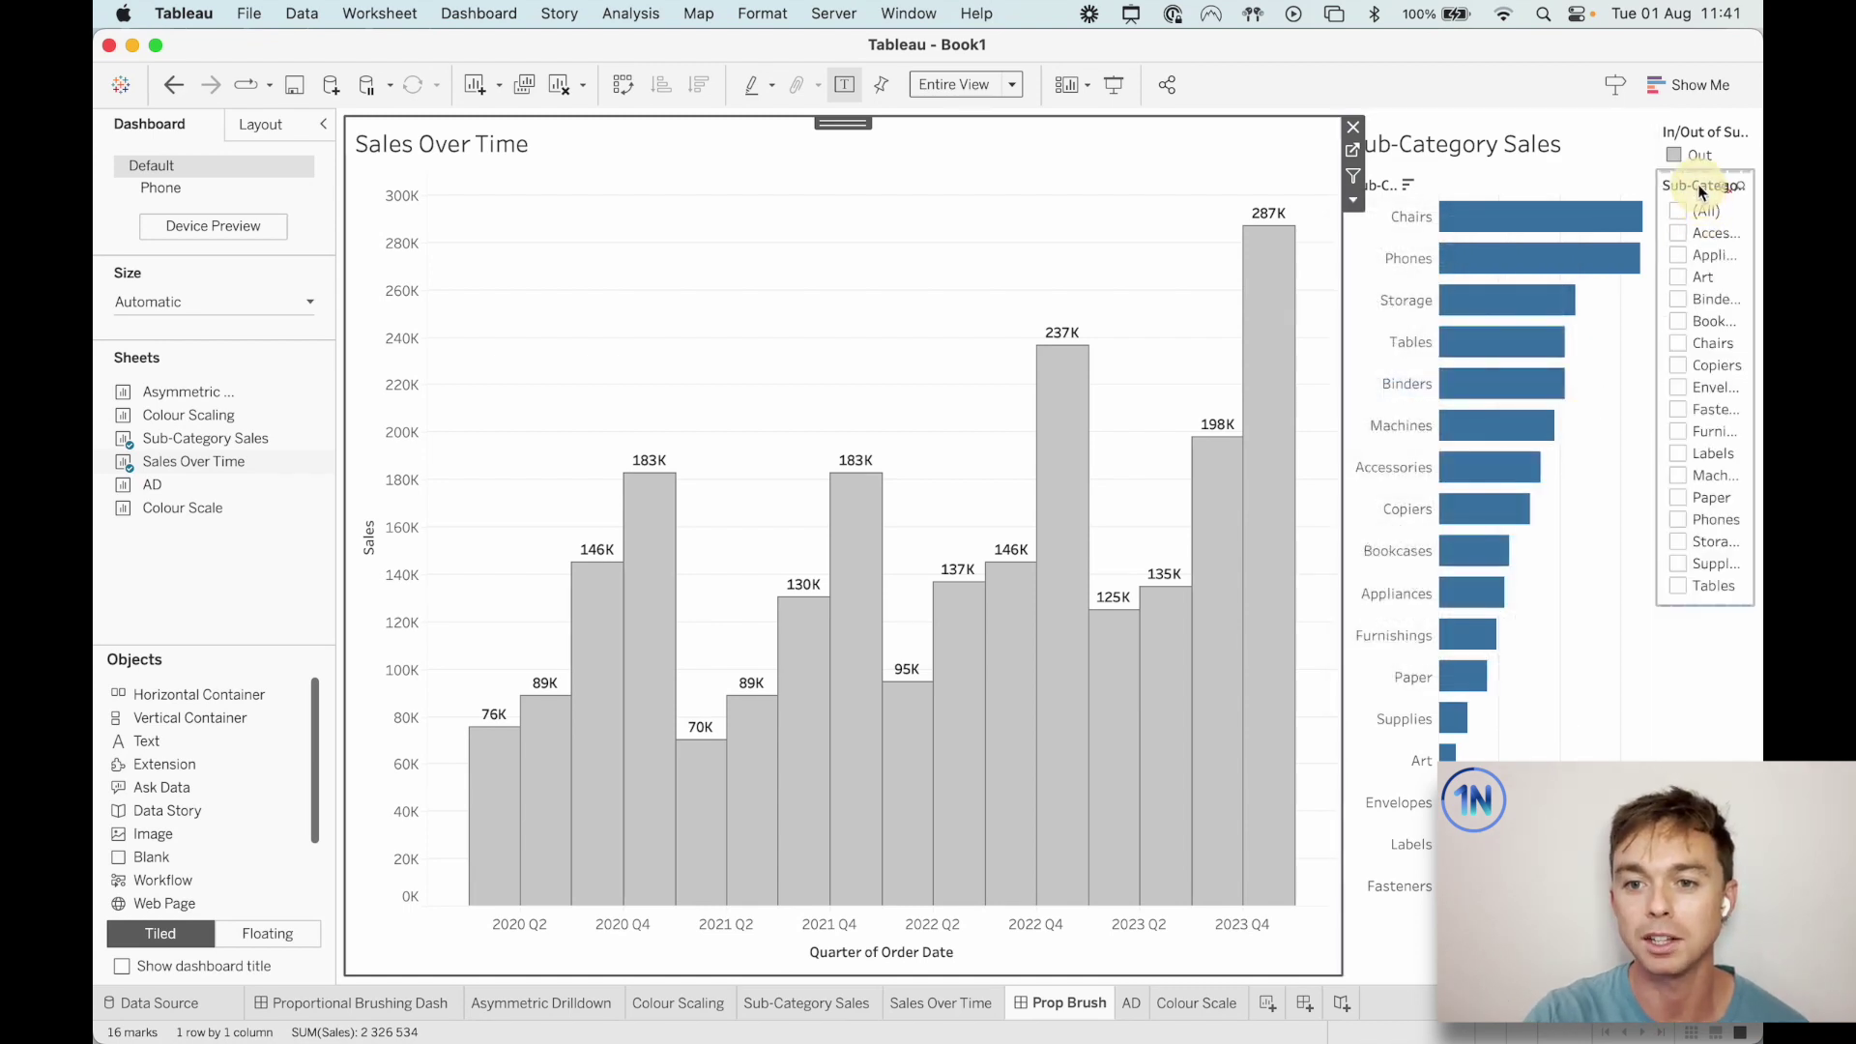
Narrow the Sales Over Time chart and widen the set control column until the full sub-category names fit.
left_click(1699, 190)
left_click_drag(1335, 350, 1180, 339)
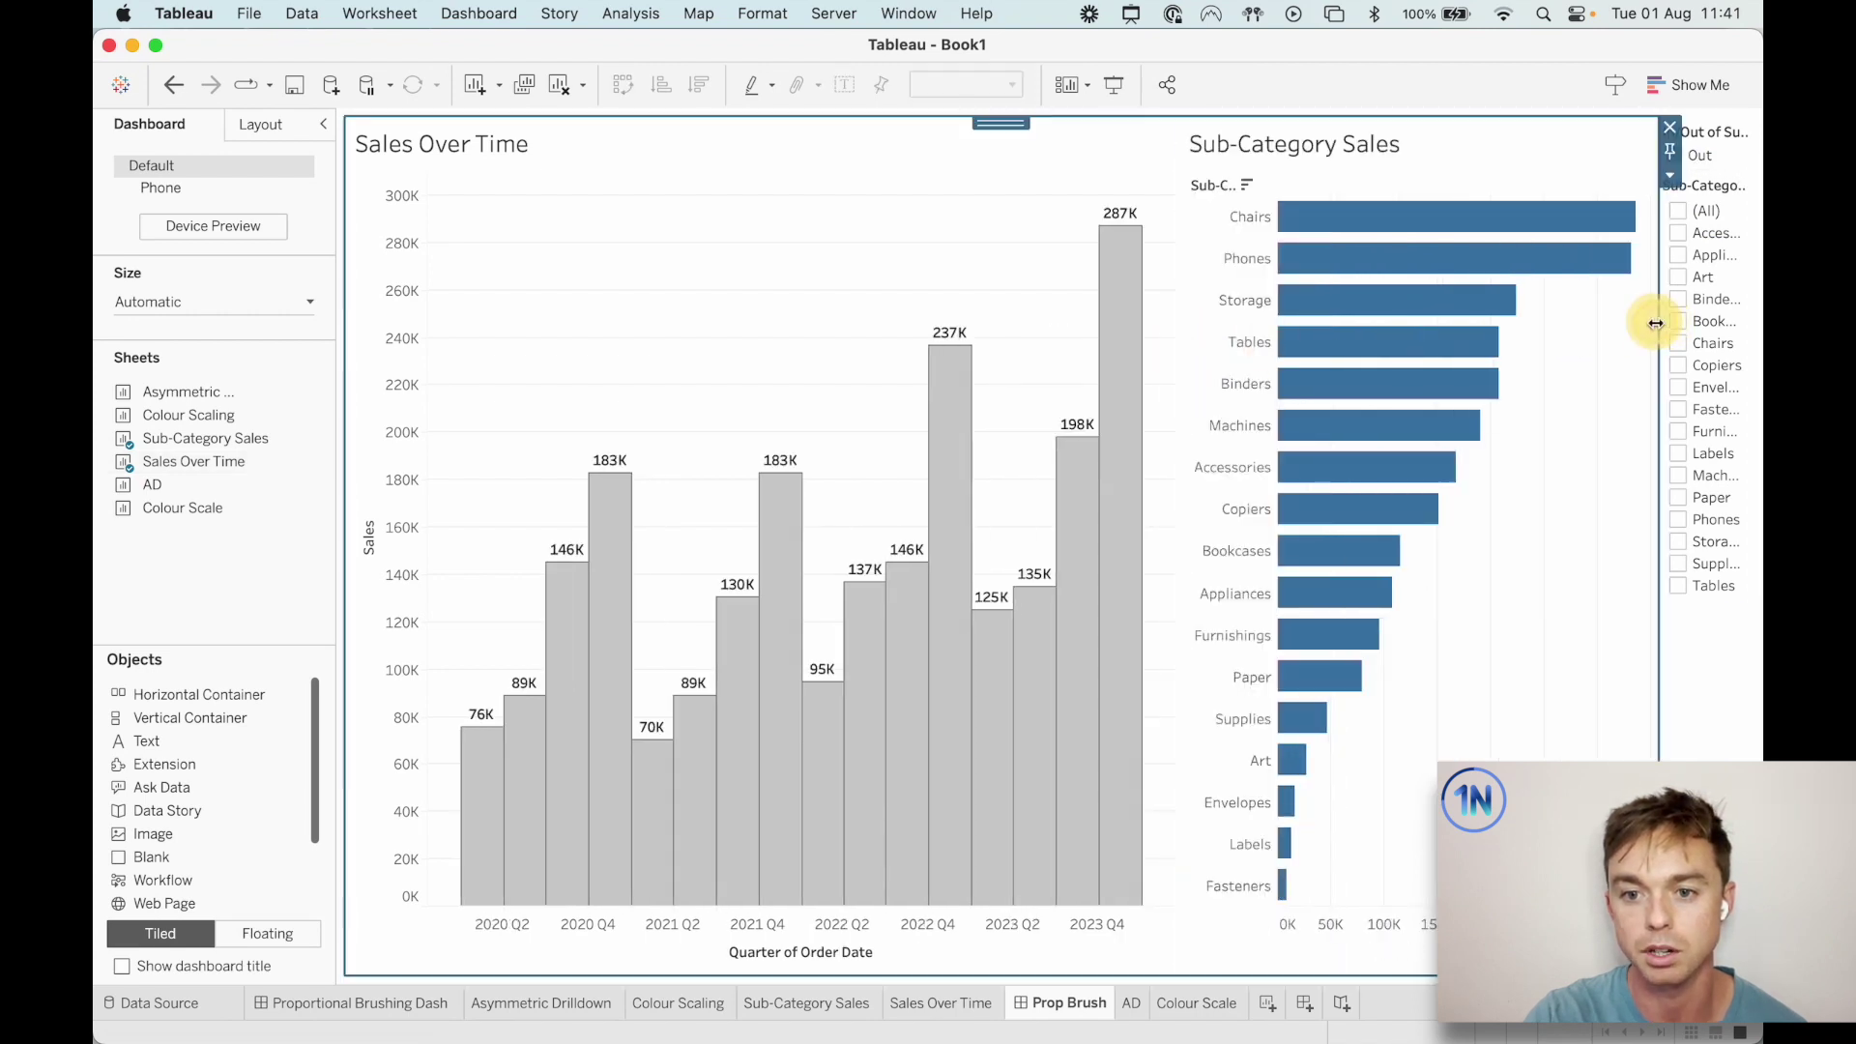
left_click_drag(1655, 323, 1543, 328)
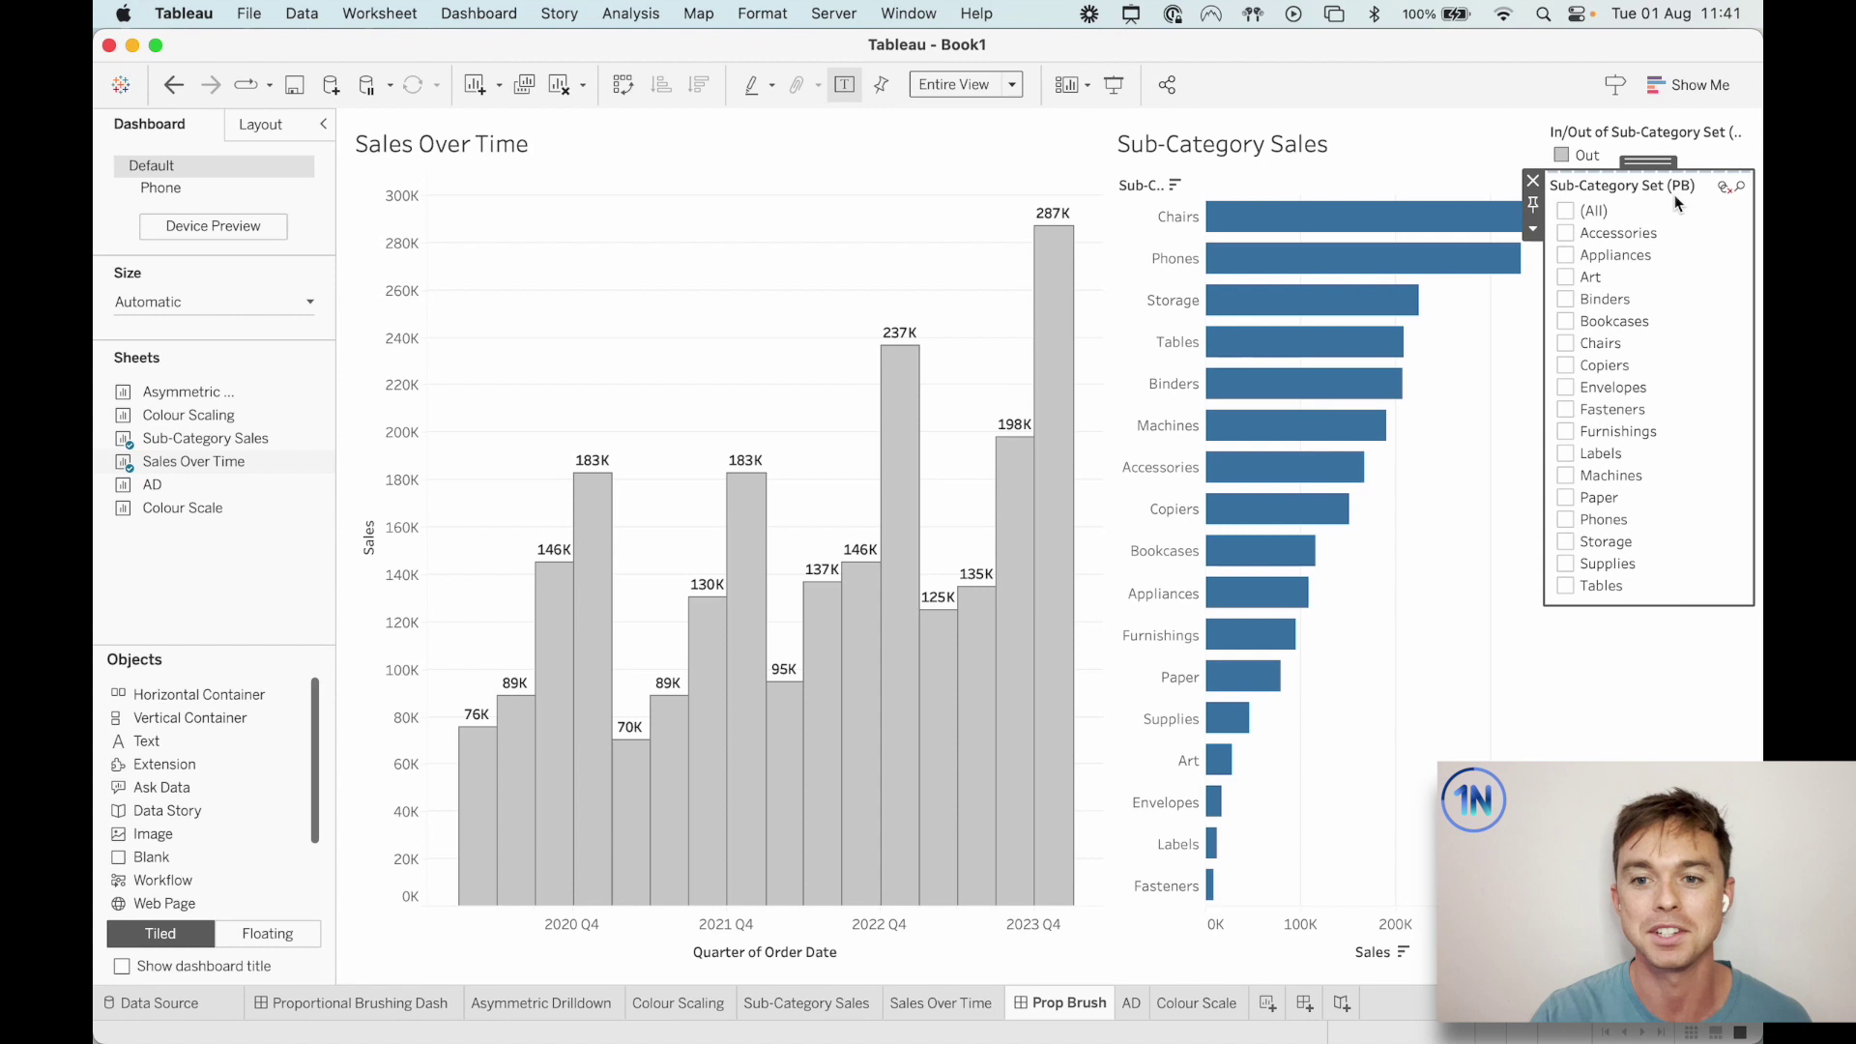
Test the set control by adding Accessories, Art, Envelopes, Paper, Phones, Binders and Copiers, select all sub-categories, and clear them all.
left_click(1567, 233)
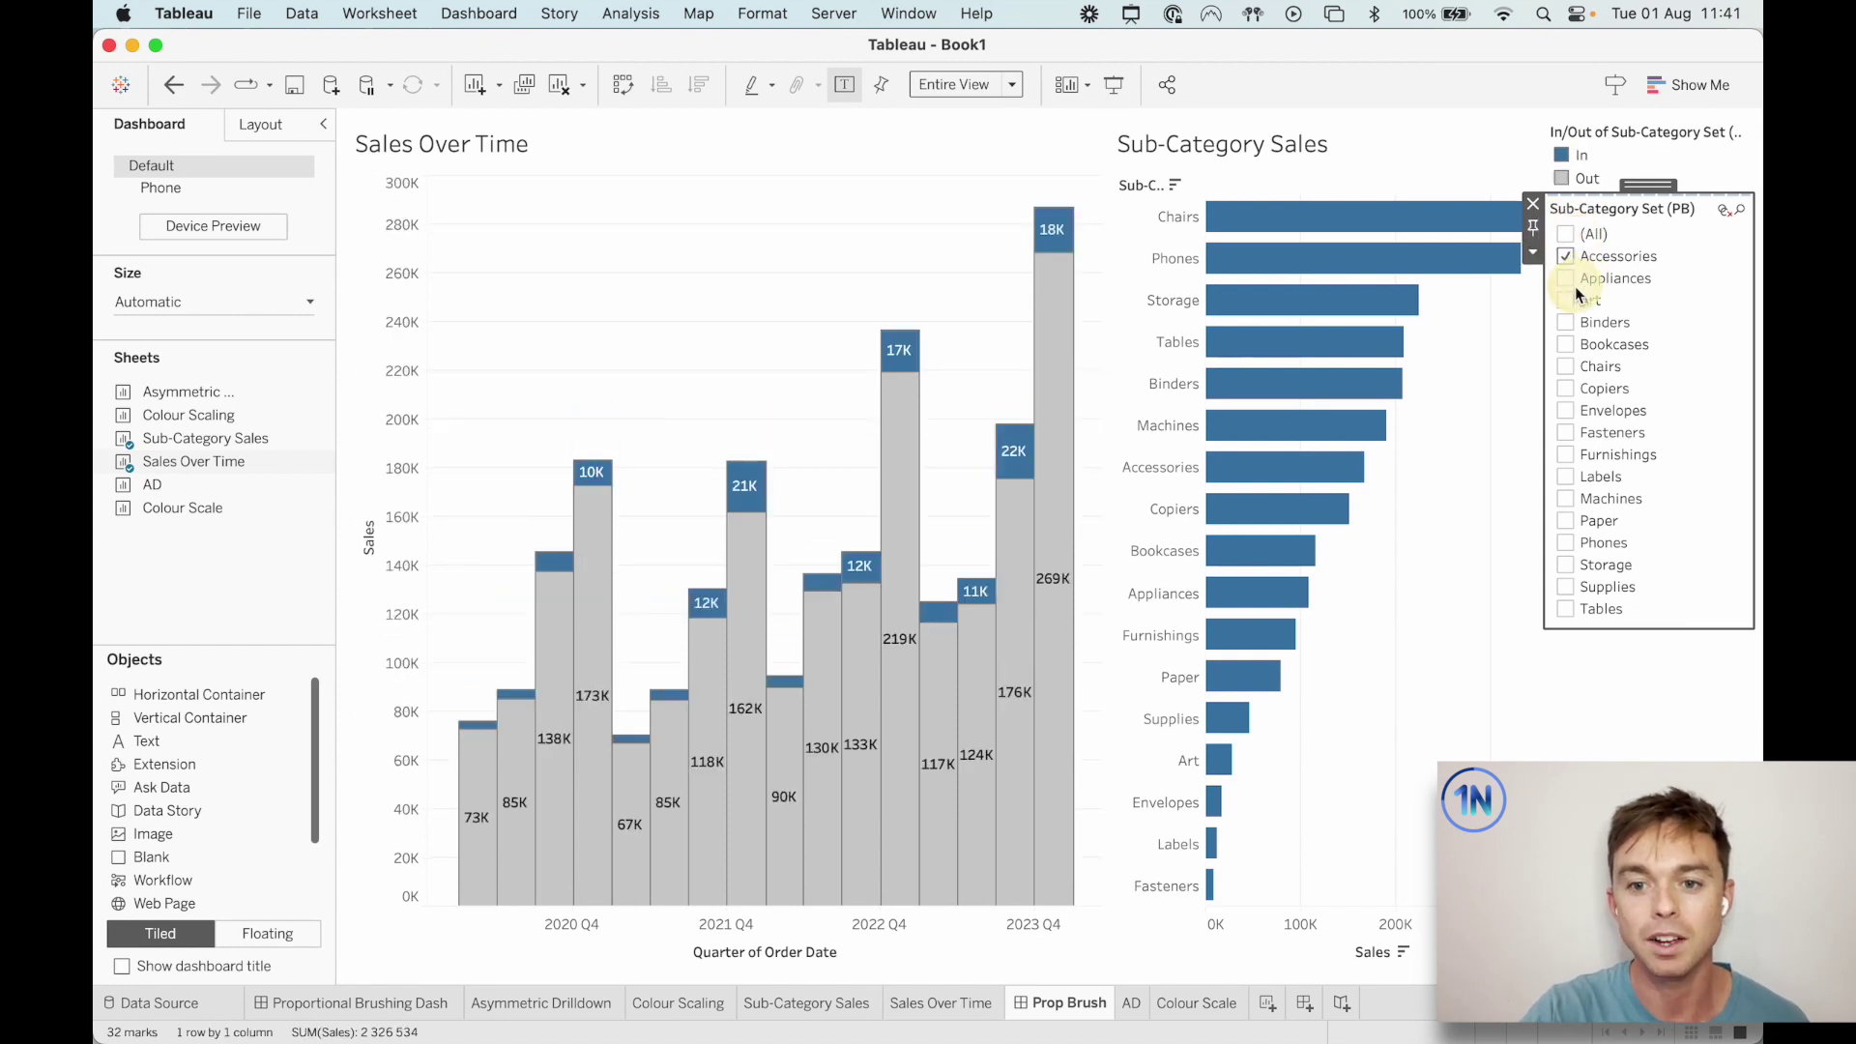
left_click(1567, 303)
left_click(1567, 410)
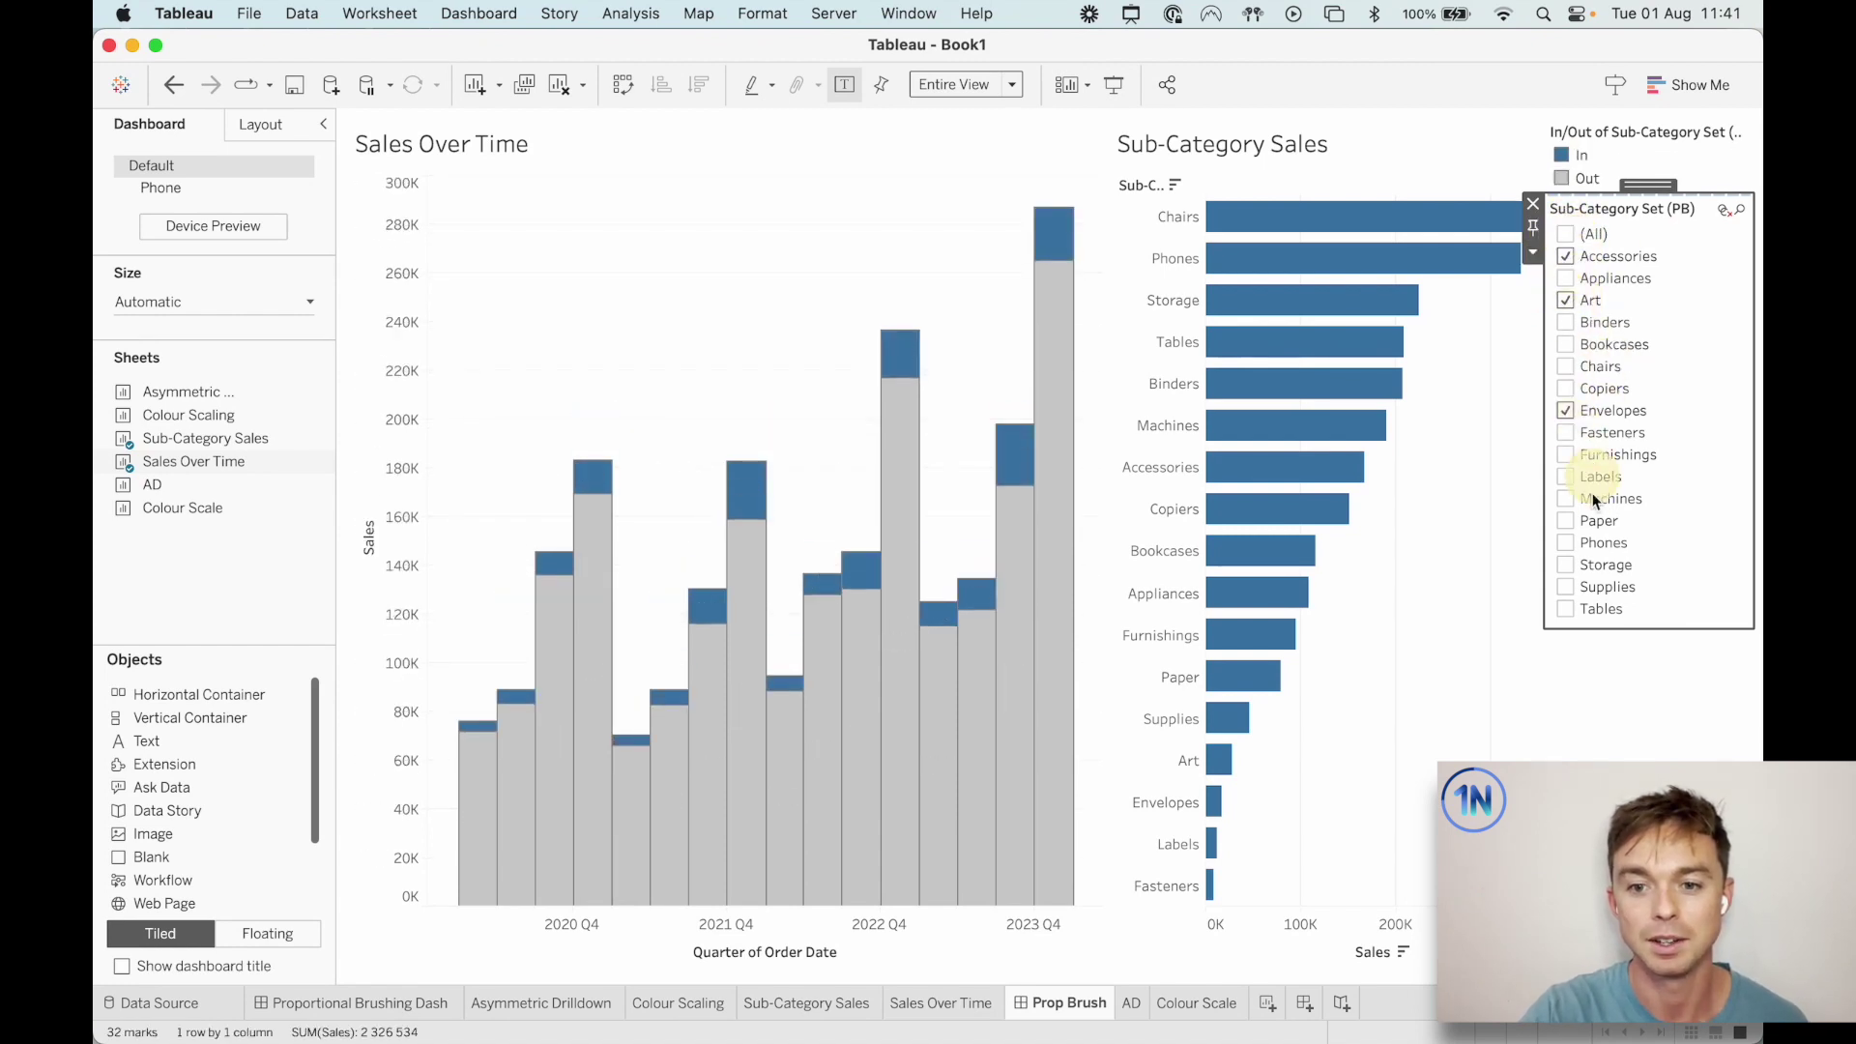
left_click(1567, 523)
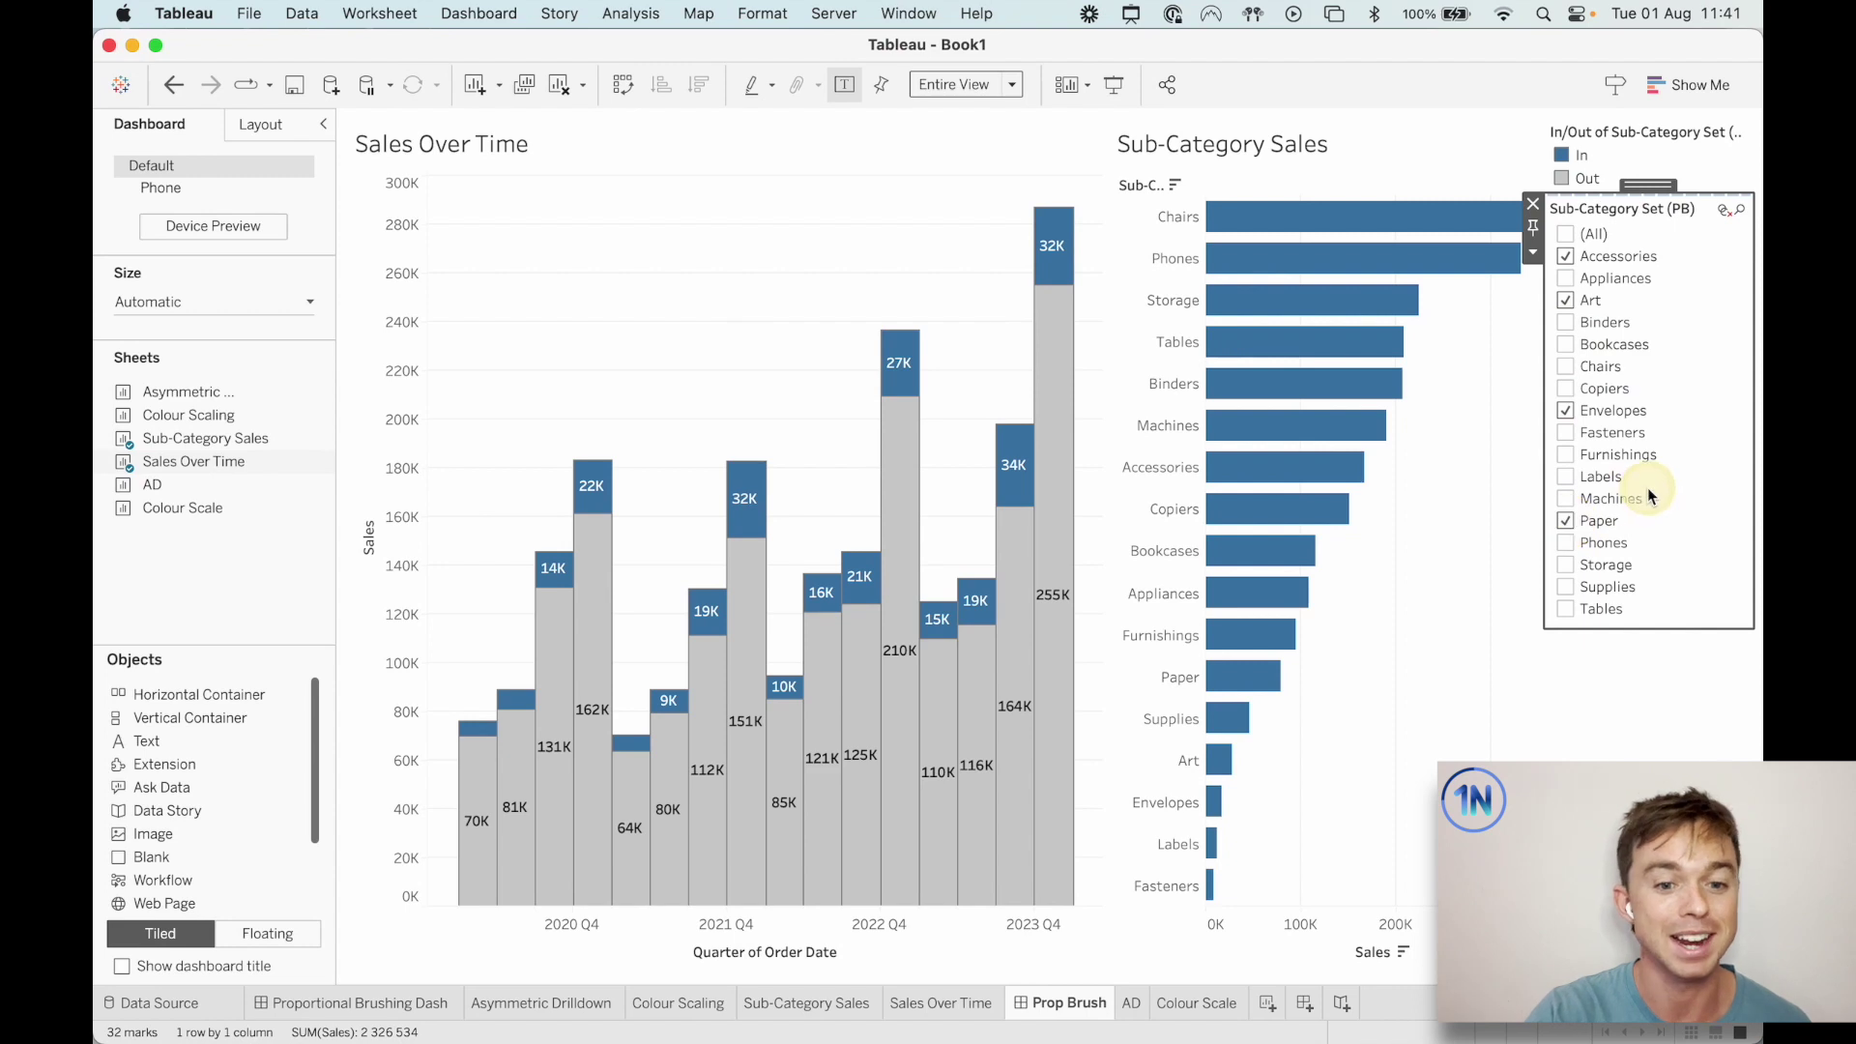
left_click(1565, 543)
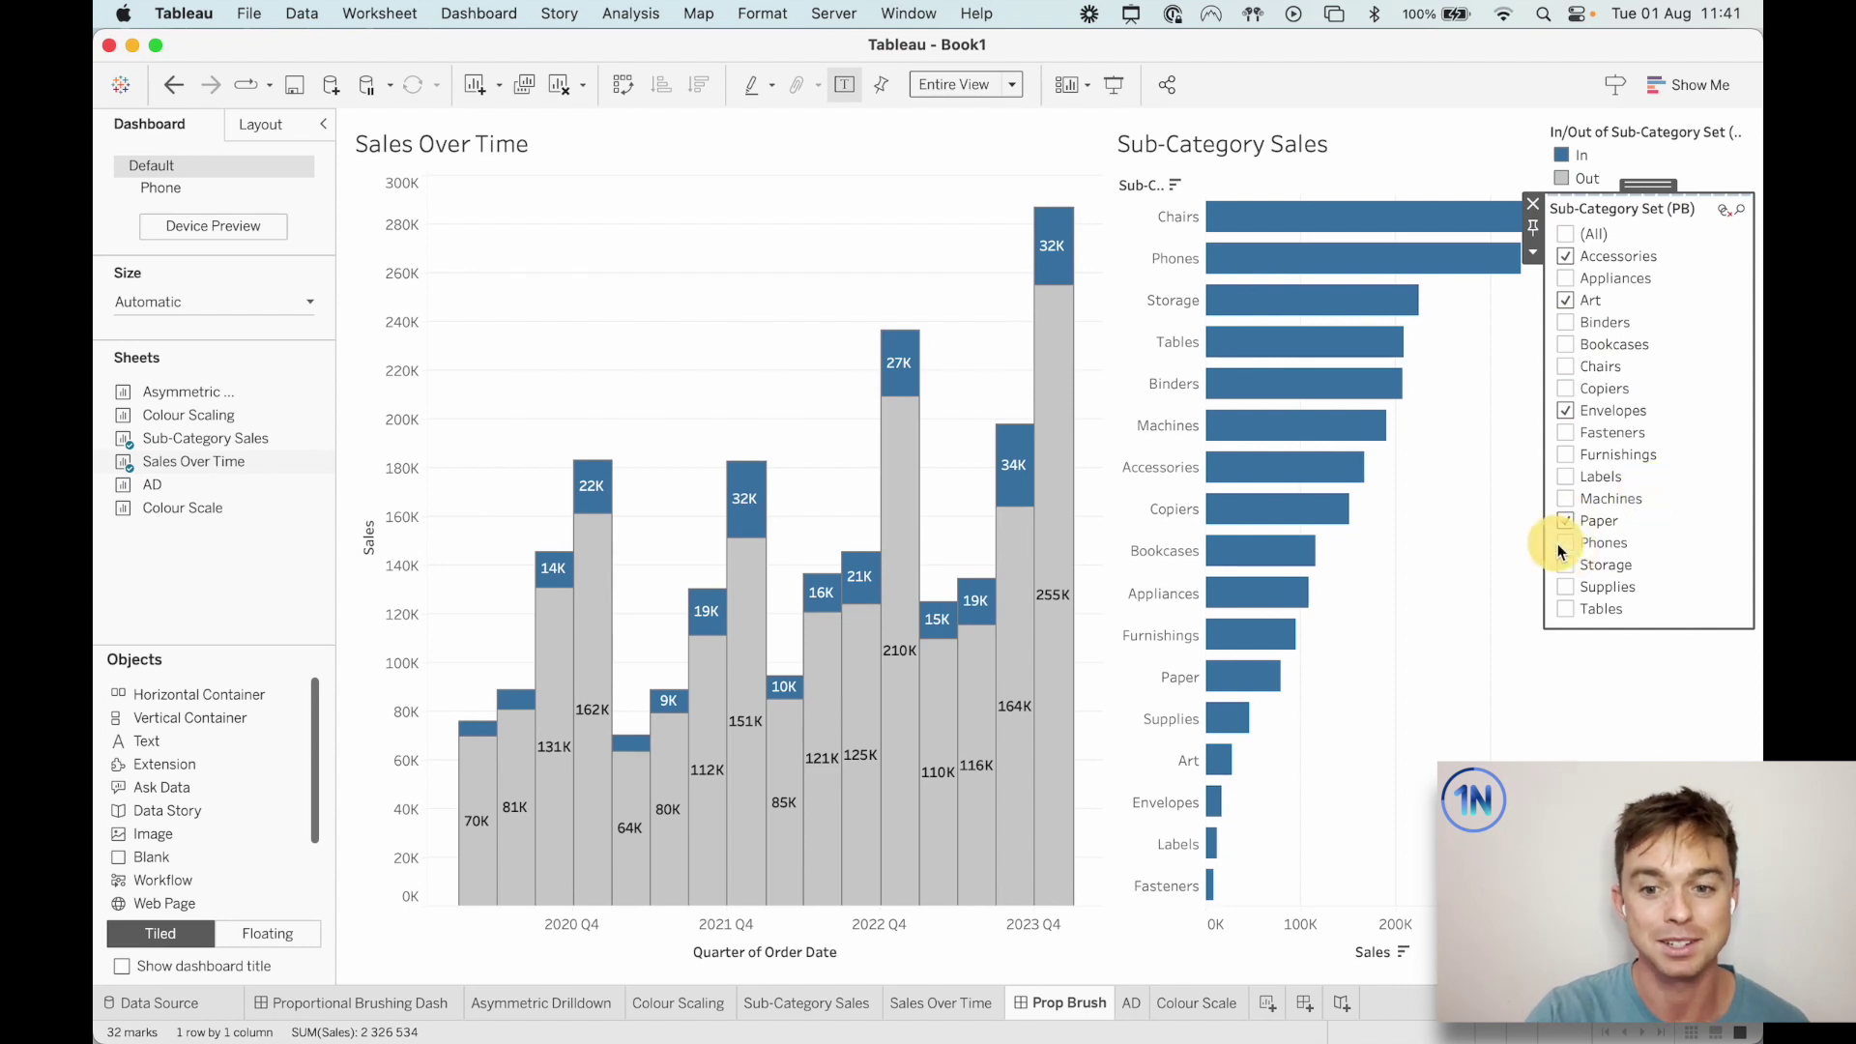
left_click(1564, 321)
left_click(1566, 389)
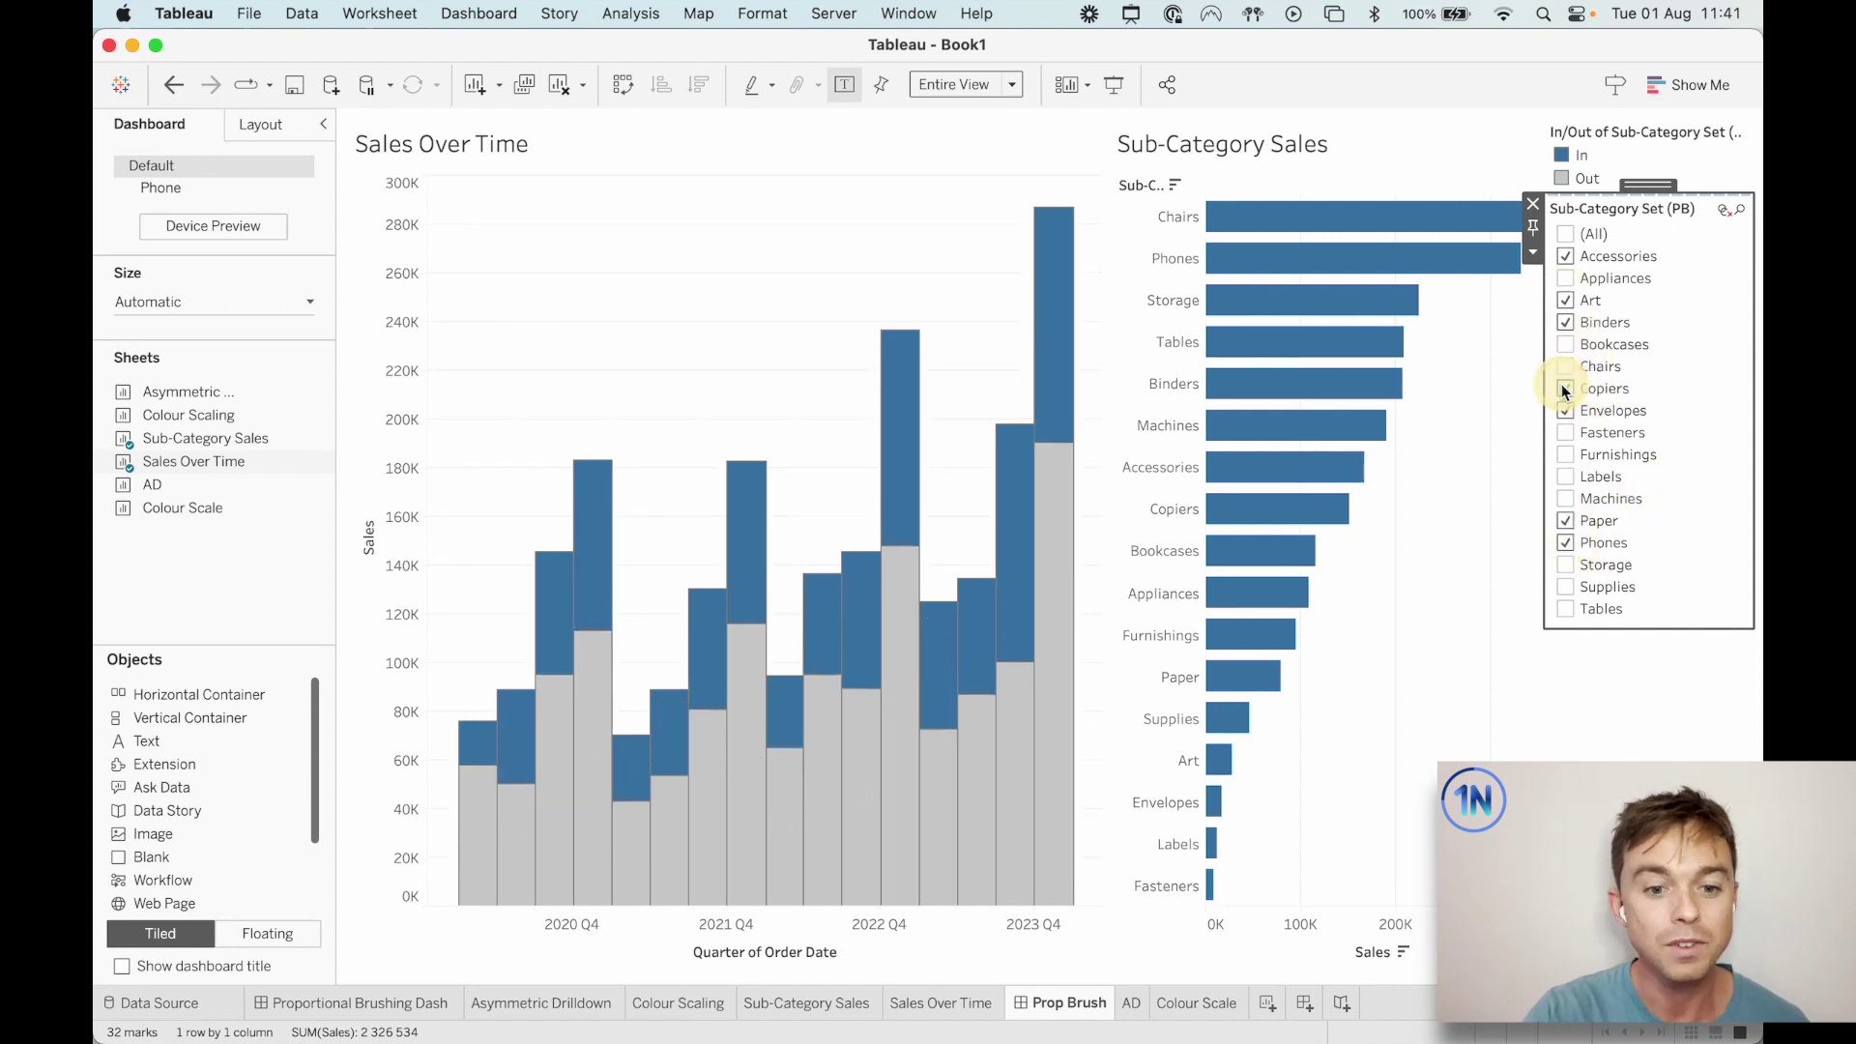
left_click(1567, 235)
left_click(1566, 211)
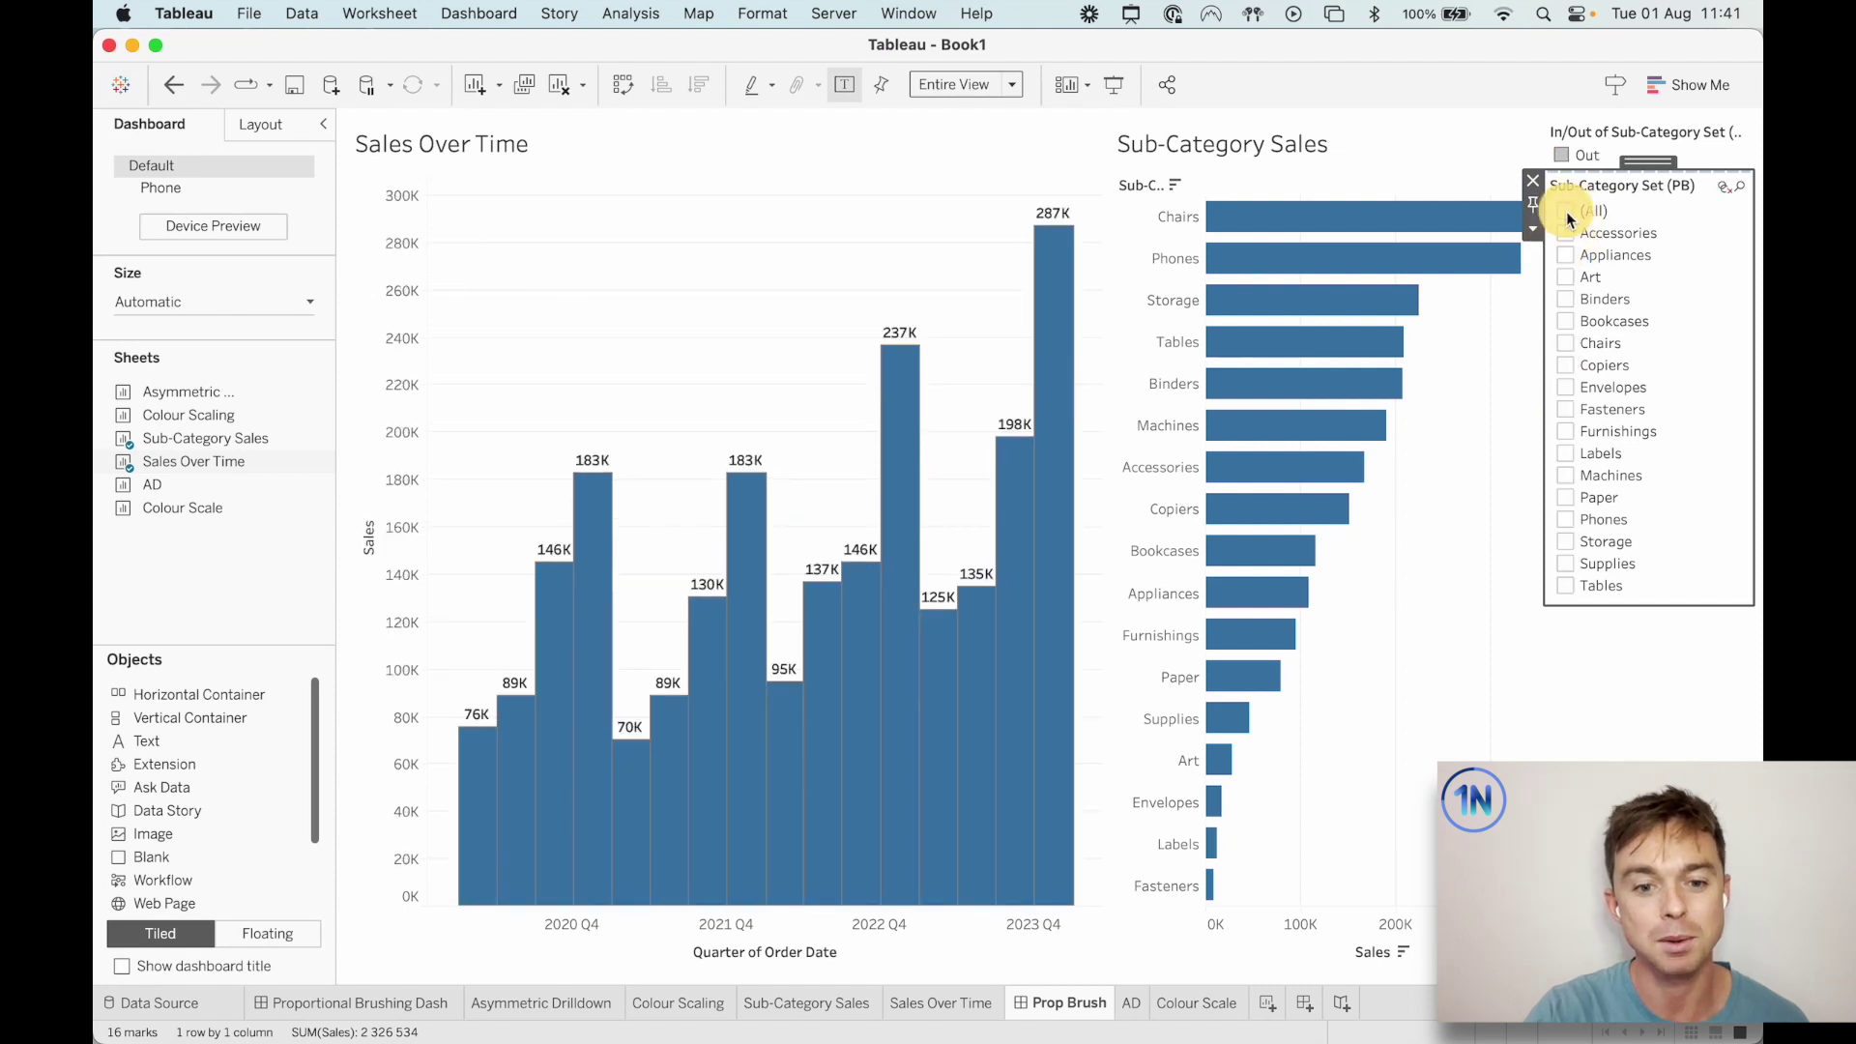